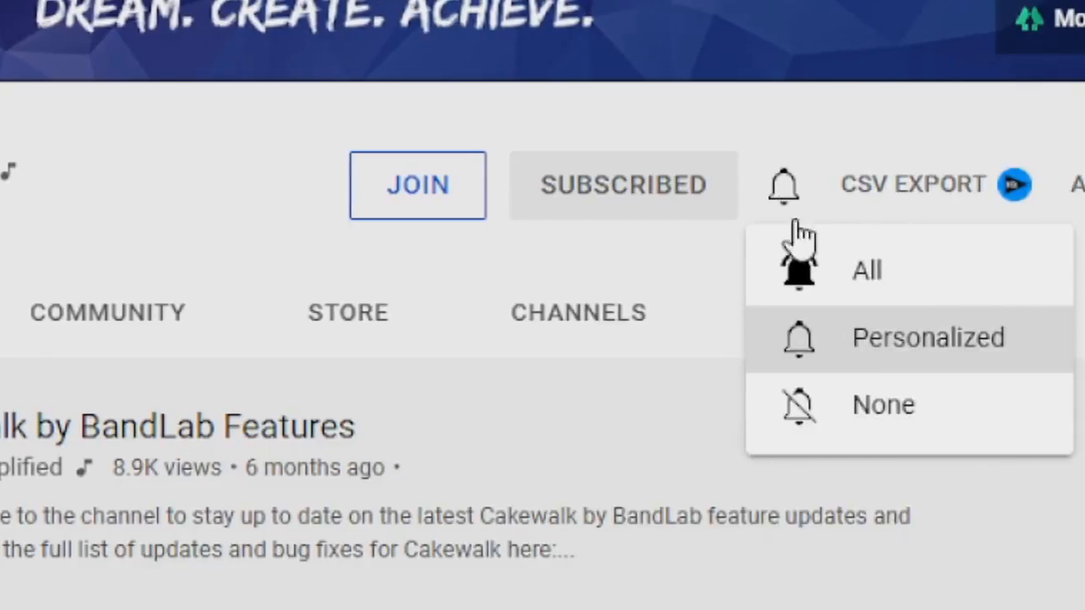
click(817, 298)
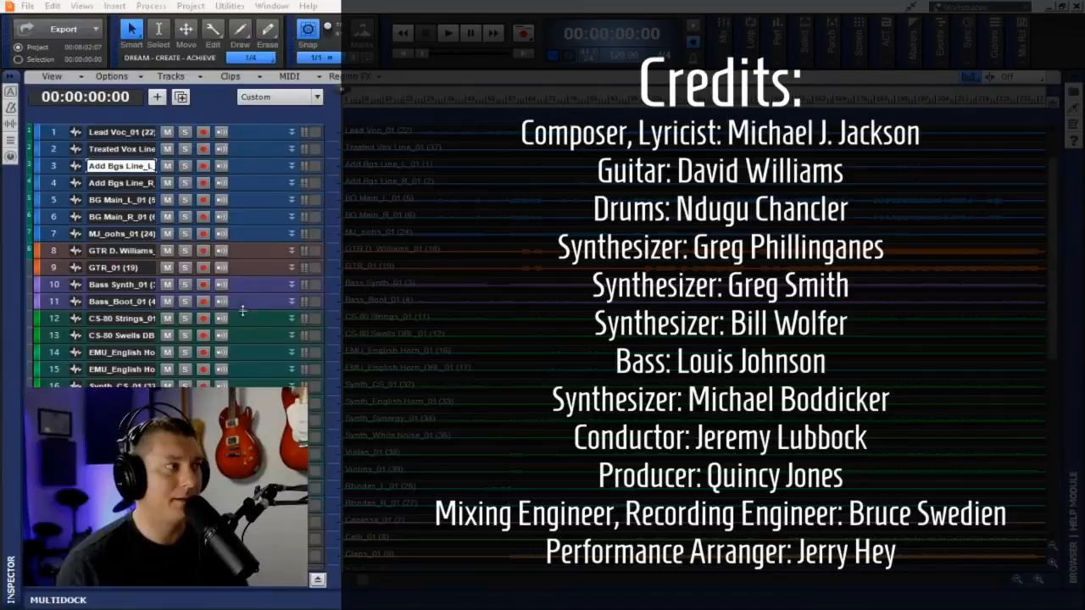
- Open the Console View in its own full-size window and widen the track strip area over the bus pane
scroll(265, 317, down, 8)
scroll(266, 326, down, 1)
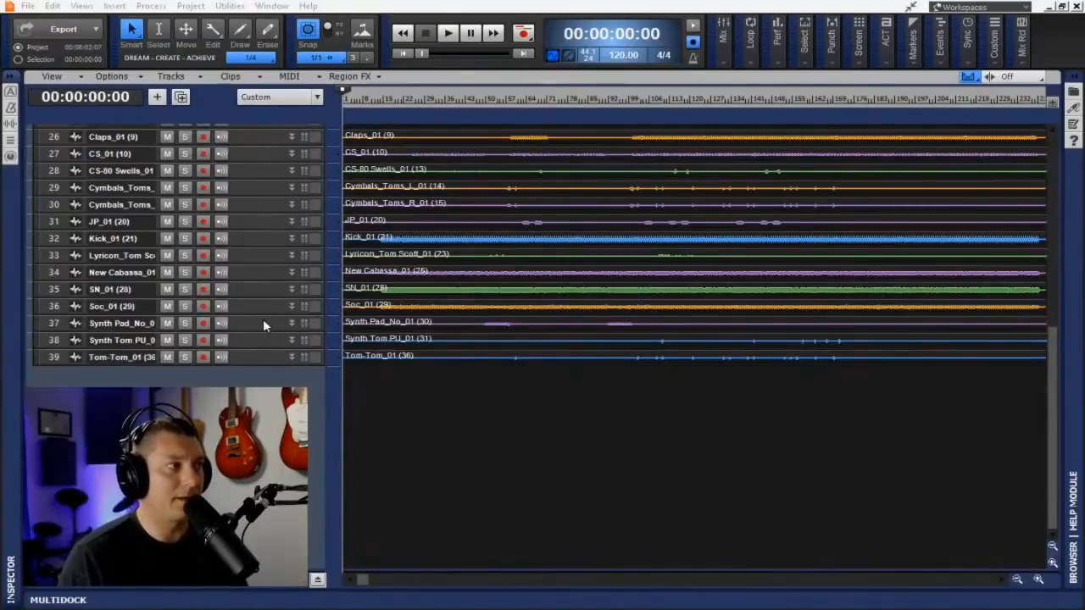
click(83, 7)
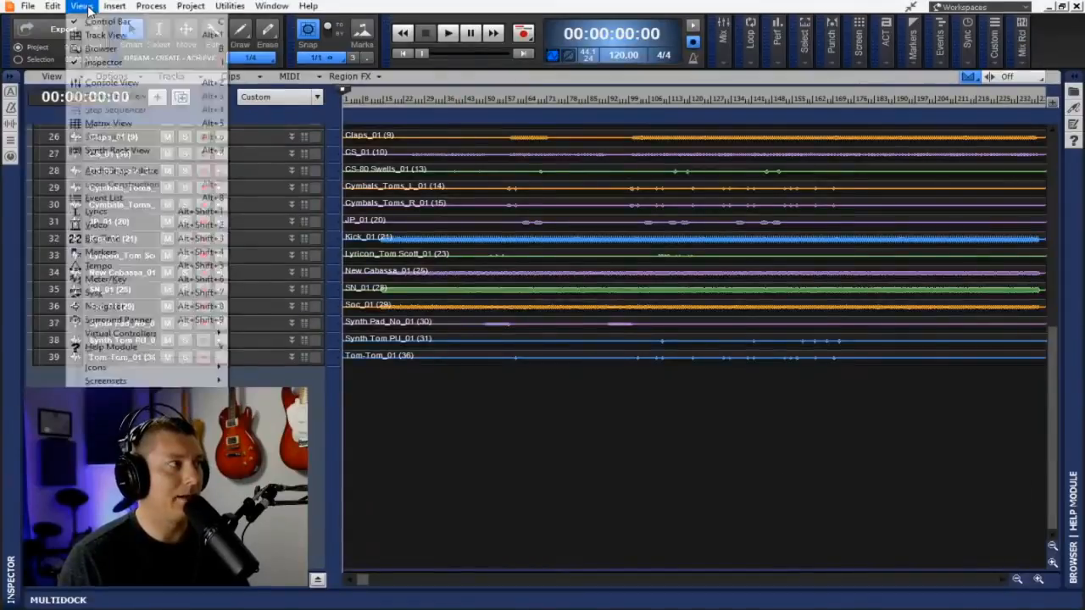
click(121, 84)
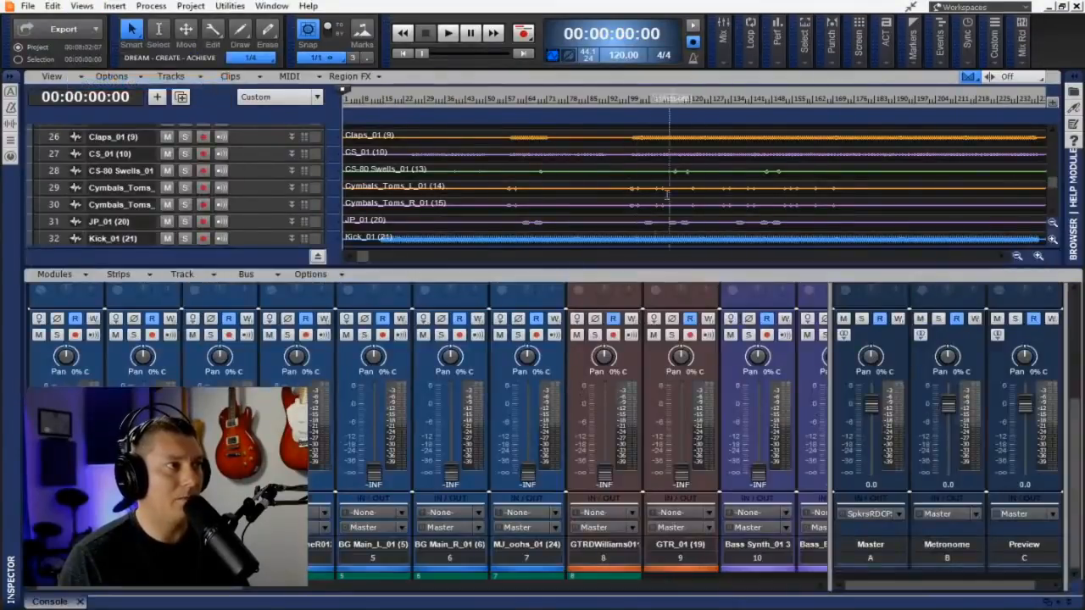
drag(57, 604, 262, 3)
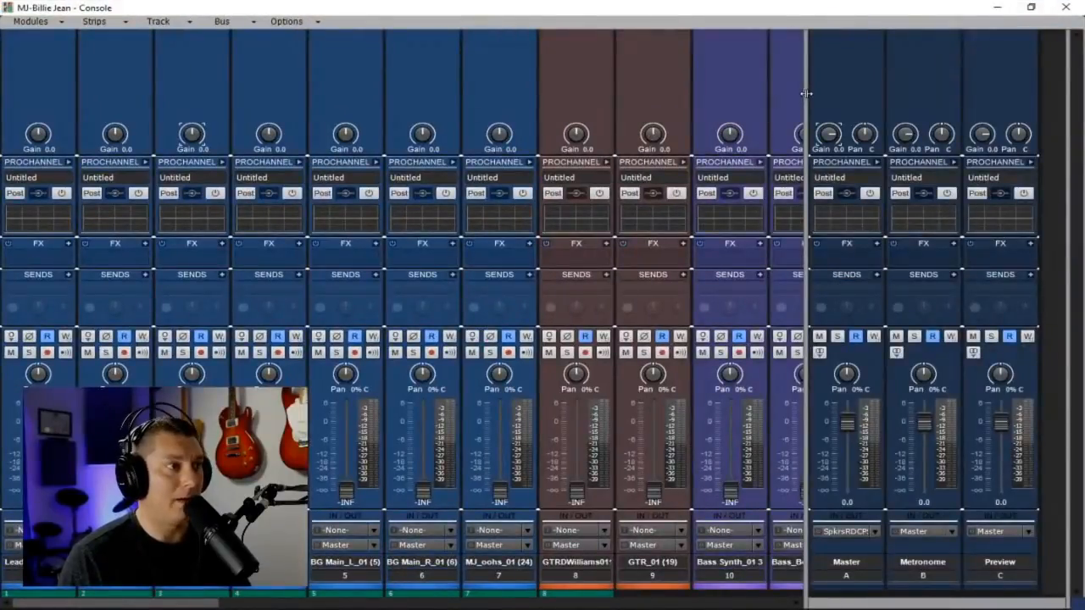
drag(807, 93, 1055, 112)
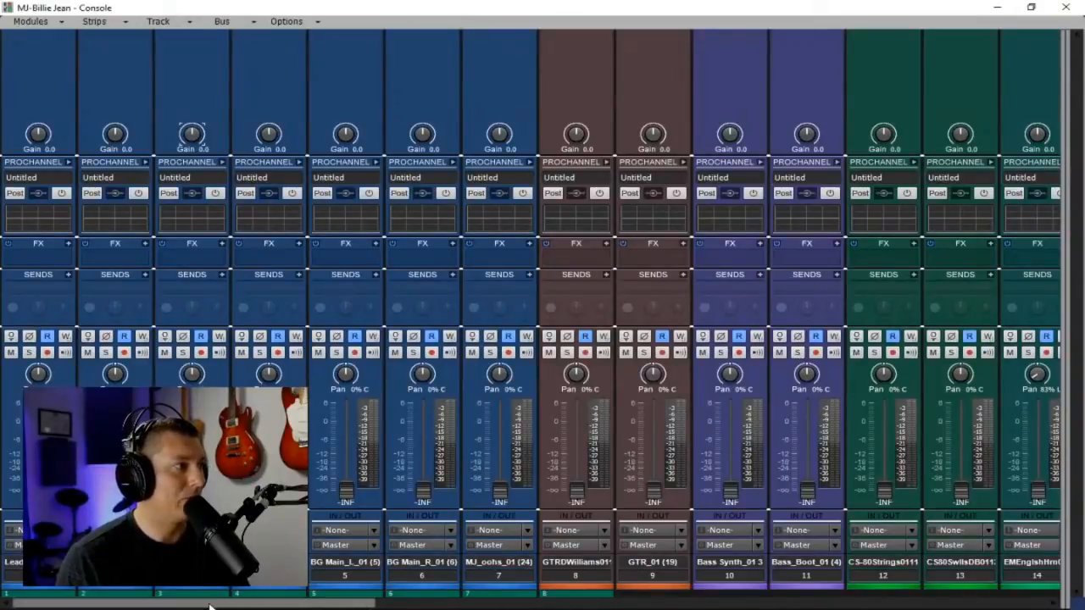
- Select all tracks and expand the ProChannel on every track strip
click(51, 577)
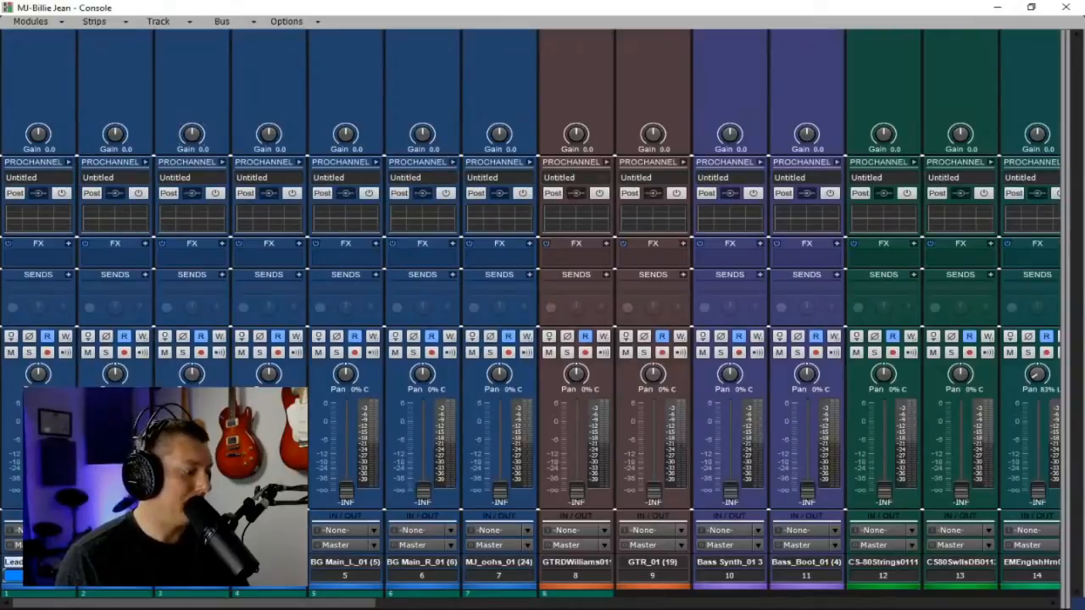
key(ctrl+a)
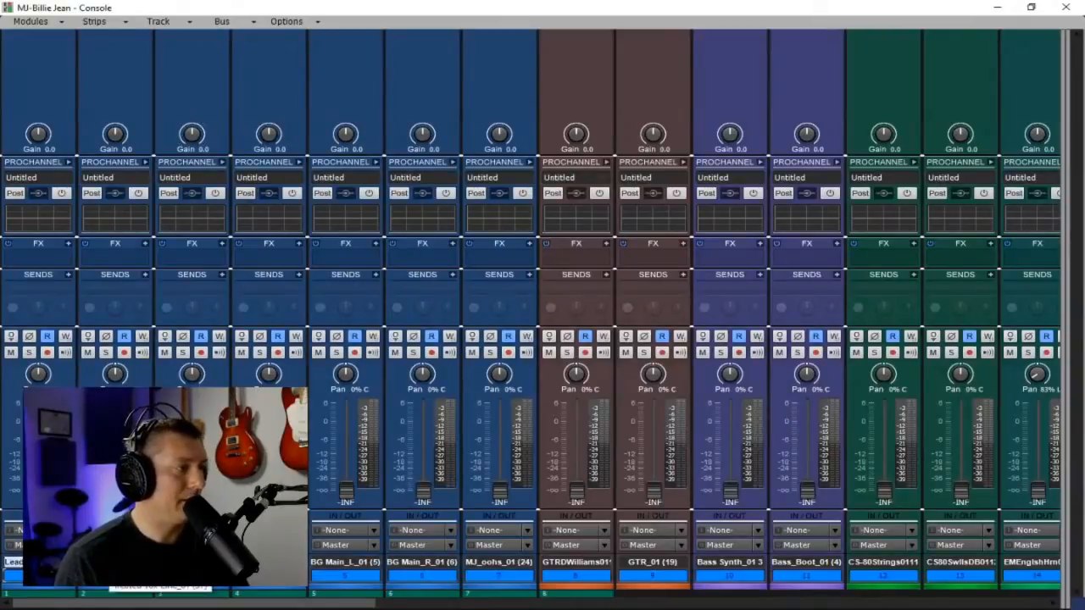
ctrl+click(69, 162)
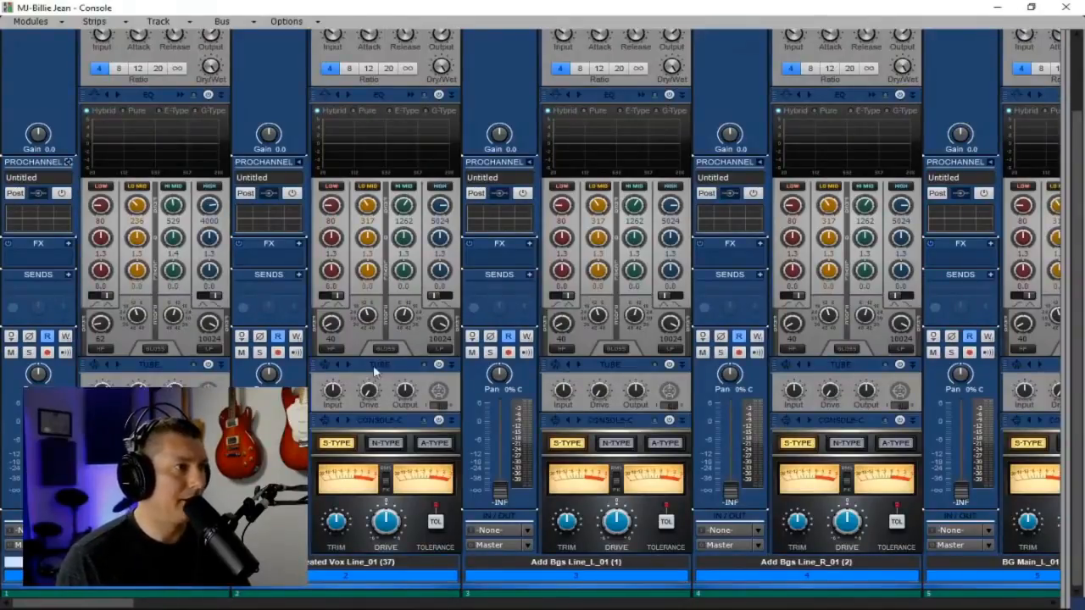
- Remove the Compressor and Tube modules from the ProChannel of all selected tracks
scroll(338, 419, up, 5)
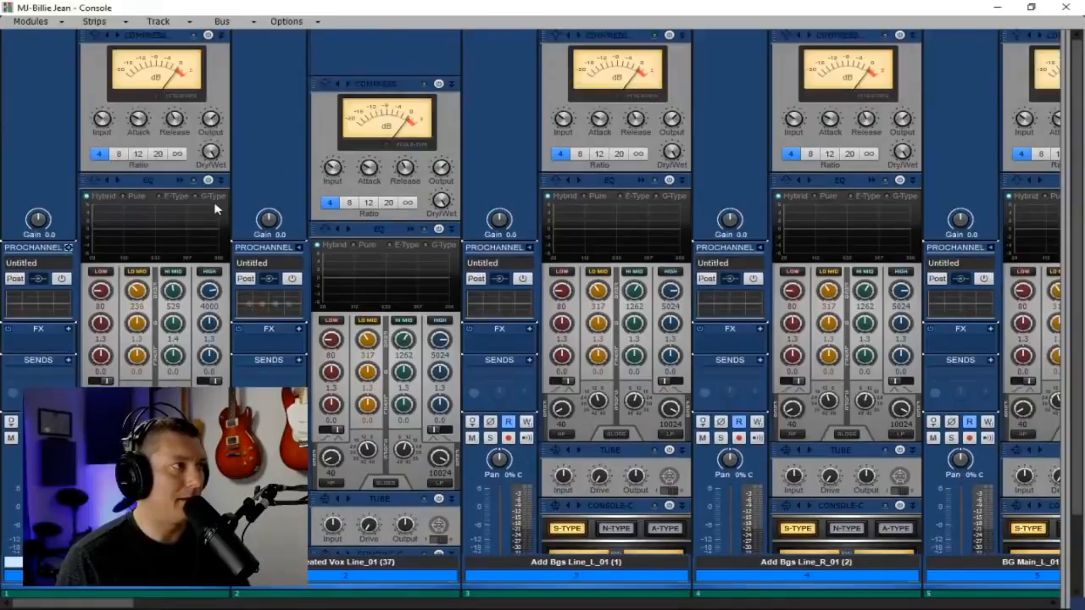
scroll(216, 208, up, 2)
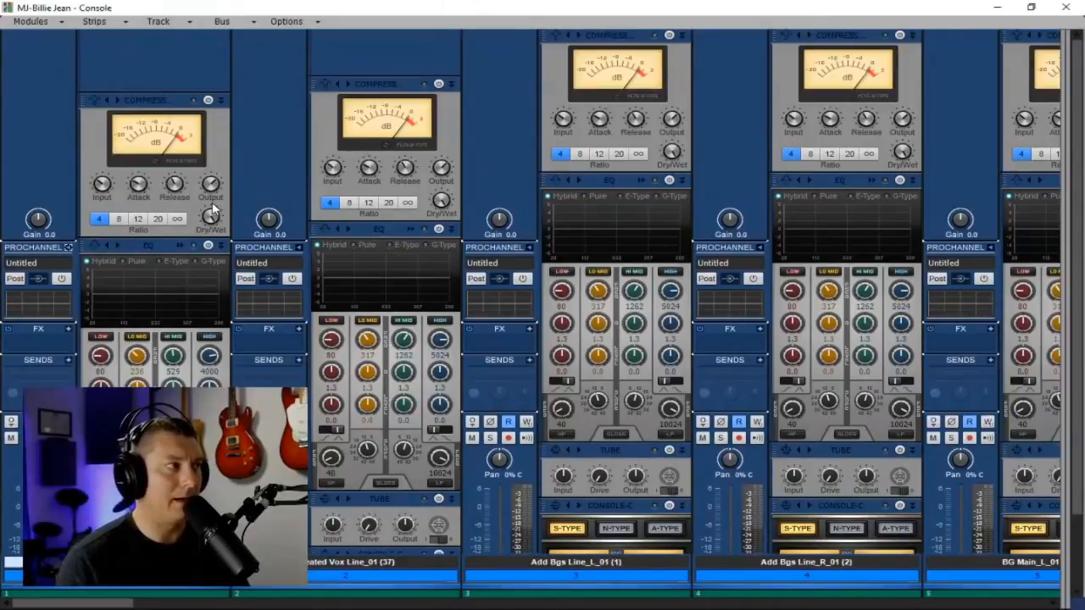
scroll(215, 209, down, 4)
scroll(52, 180, down, 3)
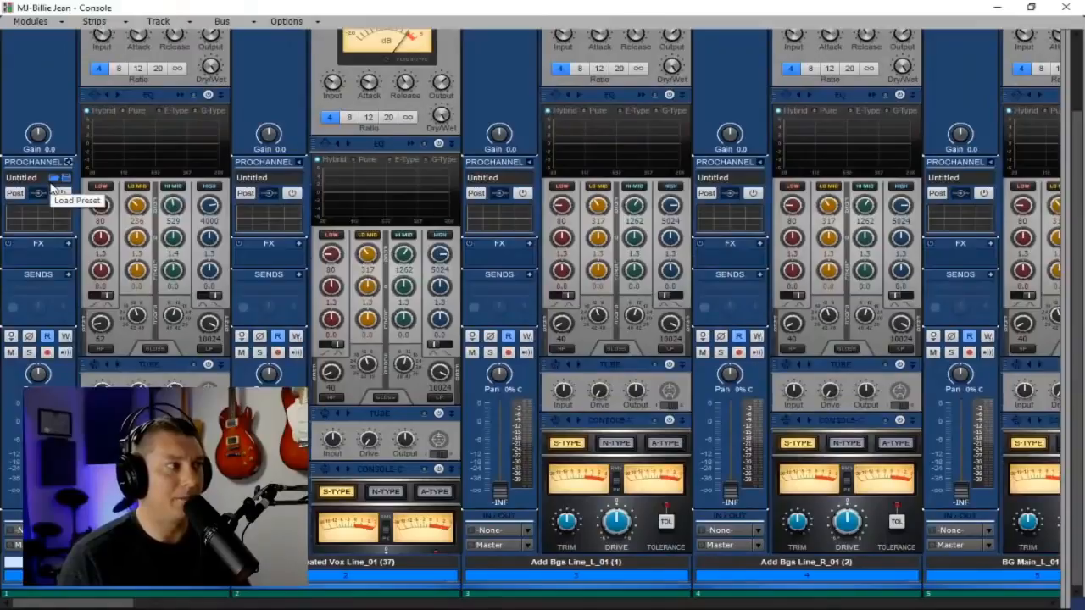
scroll(51, 187, up, 3)
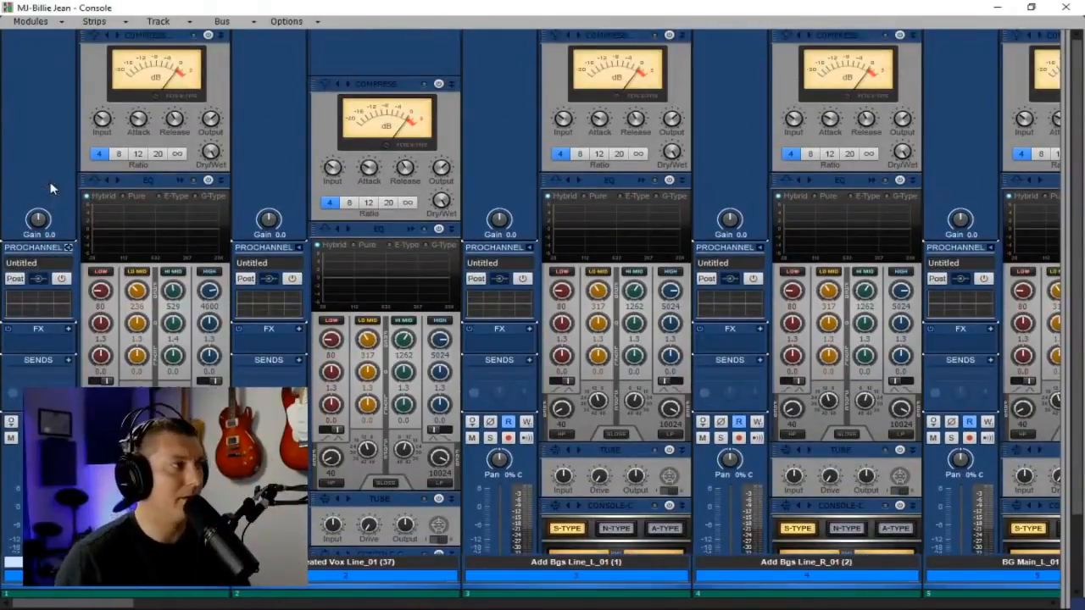
scroll(143, 81, up, 2)
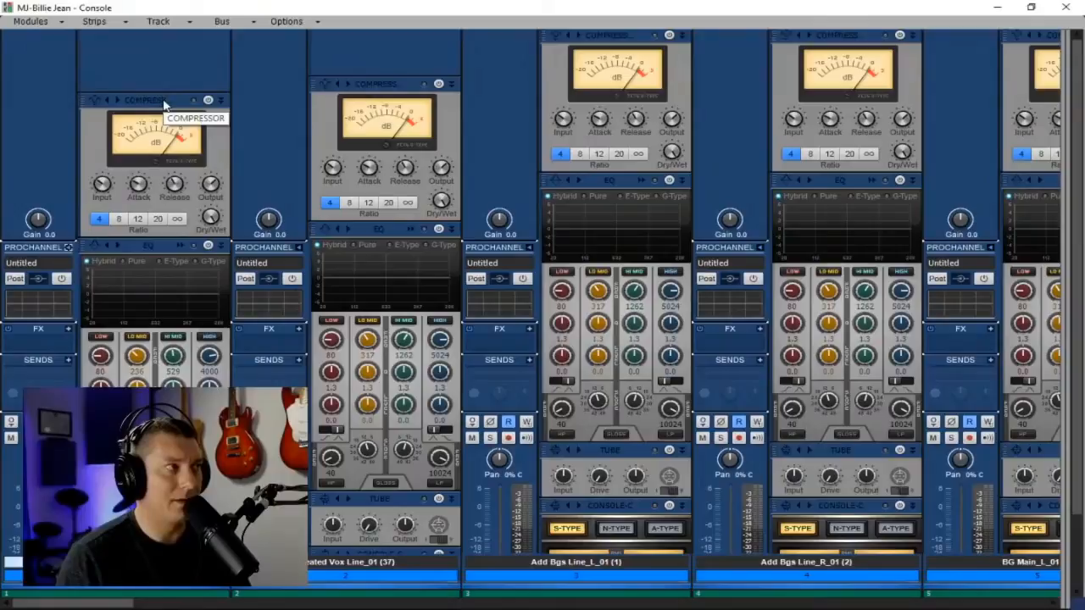
right_click(163, 103)
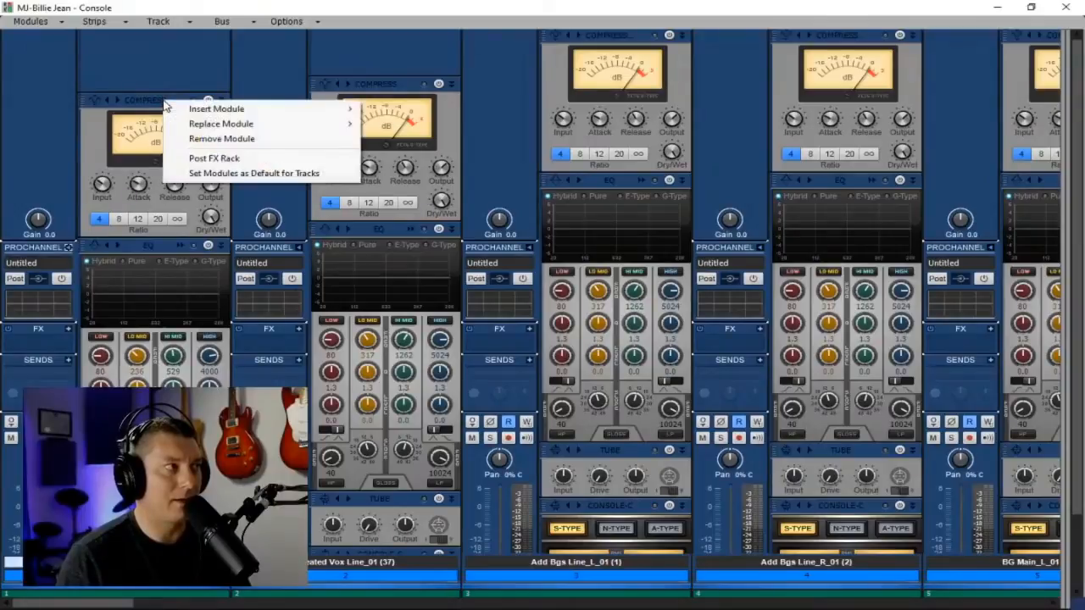
click(236, 140)
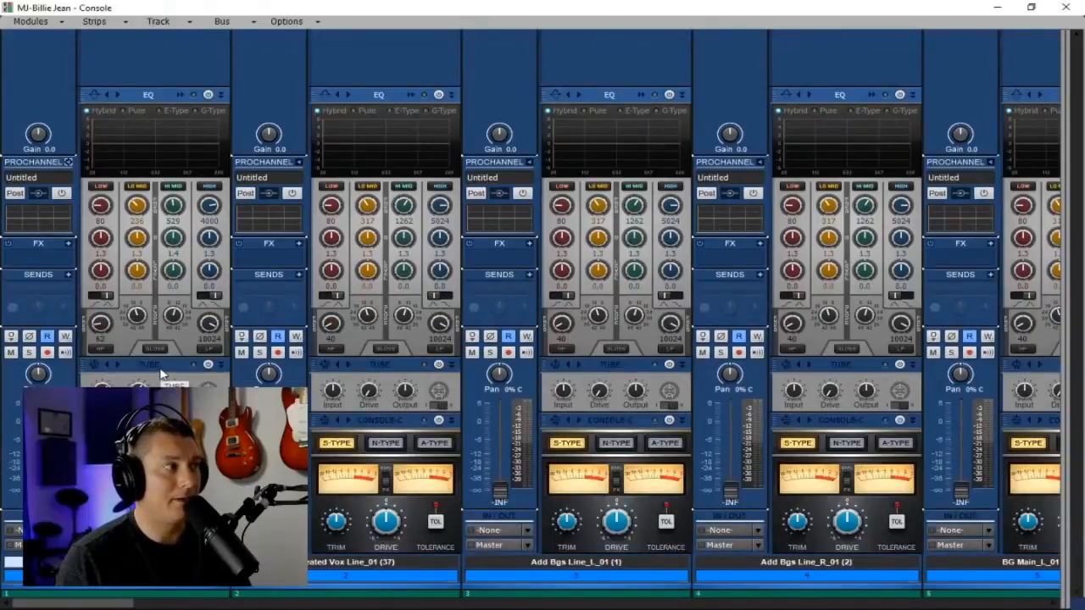
right_click(165, 373)
click(327, 404)
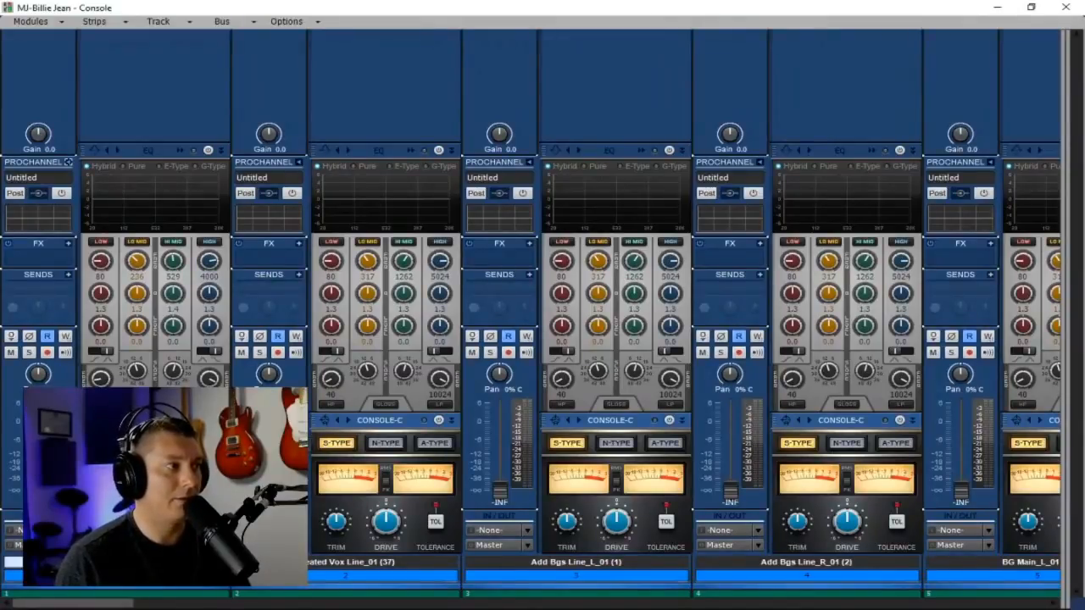
- Enable the Console Emulator and QuadCurve Equalizer modules on all selected tracks, and check the enlarged equalizer window
ctrl+click(208, 420)
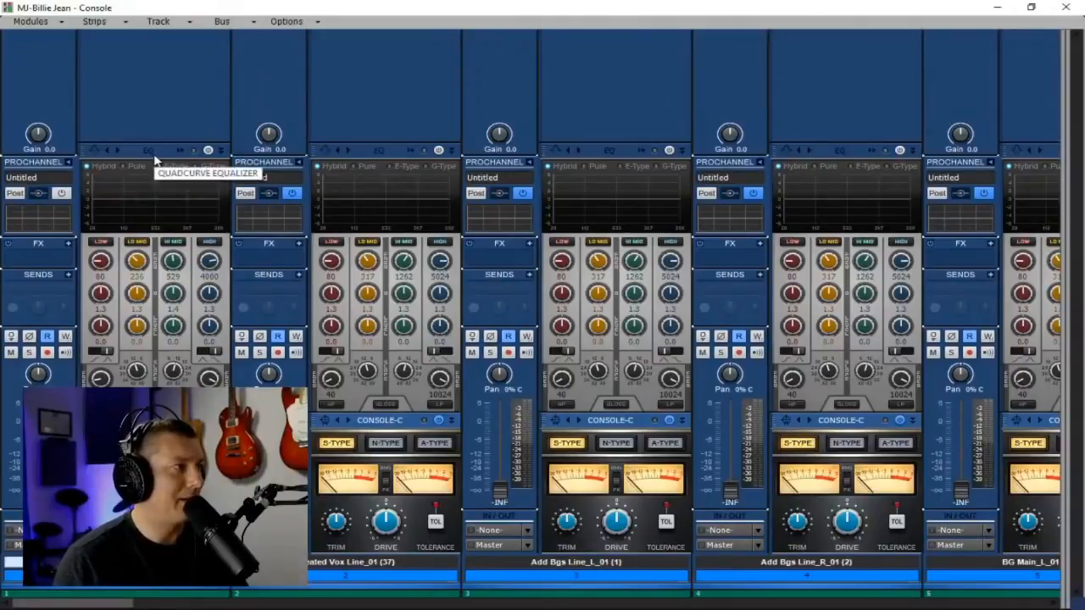
click(208, 150)
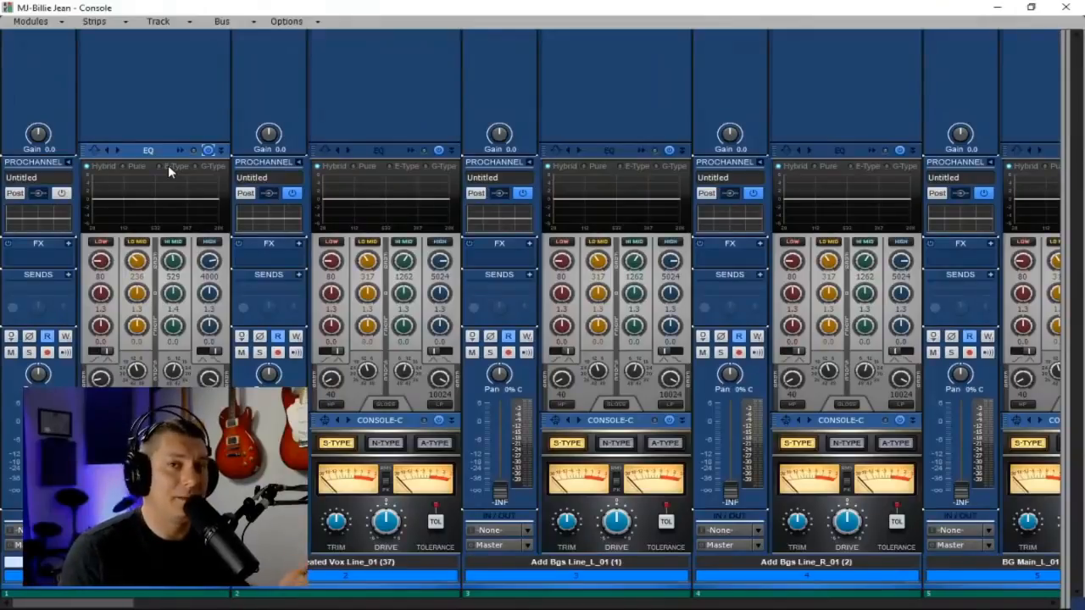
click(179, 151)
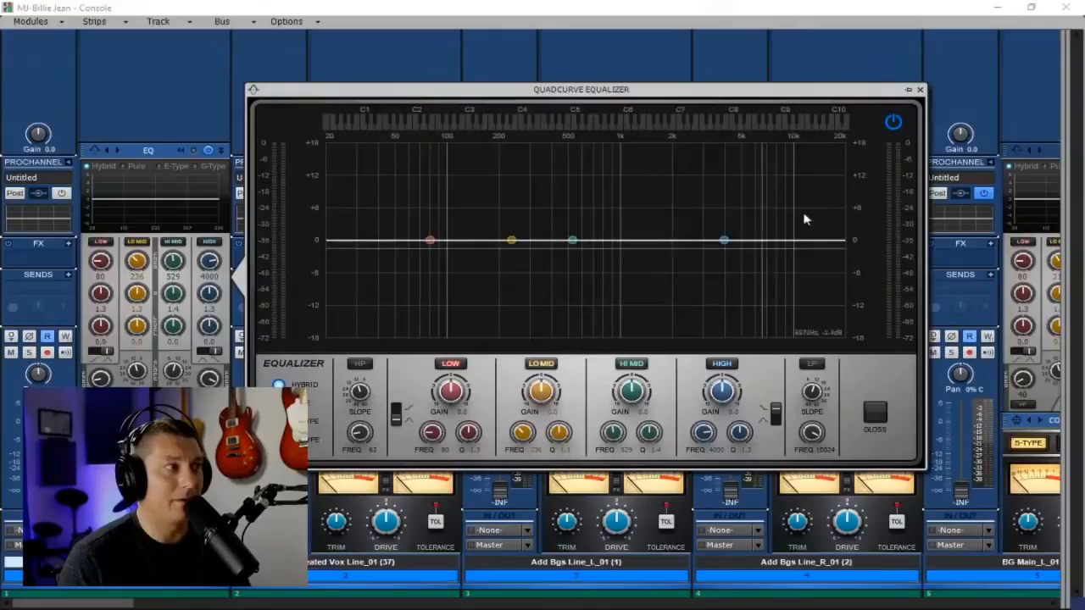
click(920, 89)
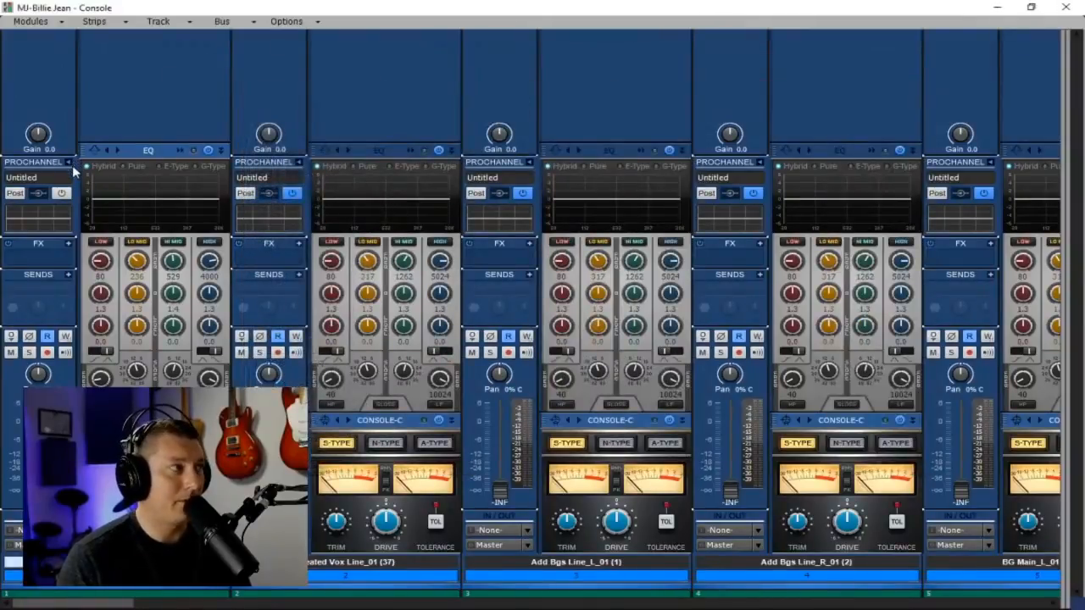
- Collapse the ProChannel on all track strips
drag(115, 603, 1050, 535)
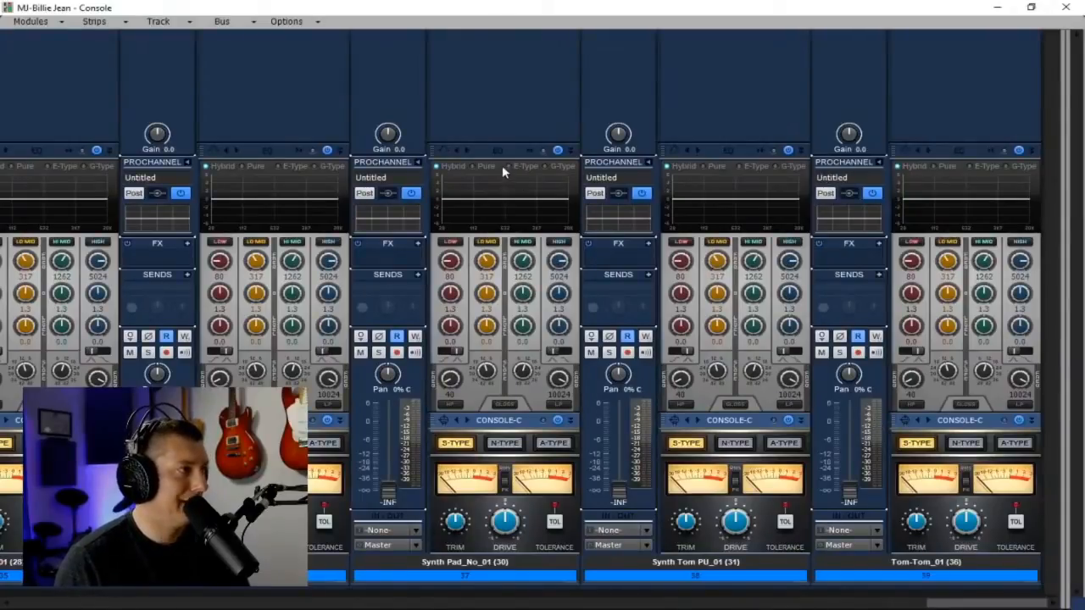
ctrl+click(418, 159)
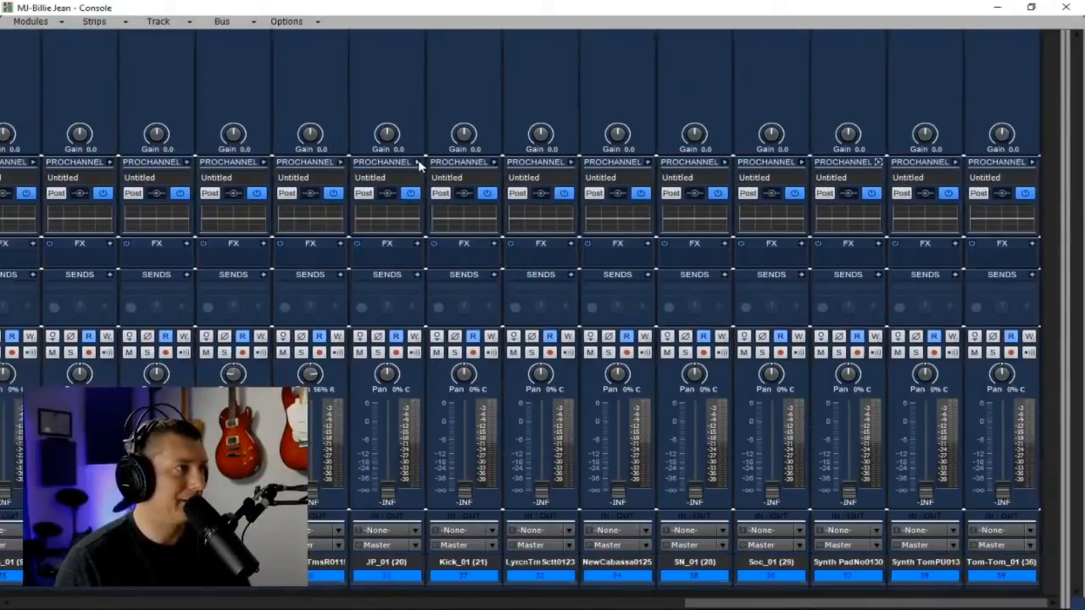
- Reset the pan to center on the off-center tracks, including Synth_CS_01 and the left and right Cymbals_Toms tracks
drag(805, 603, 372, 603)
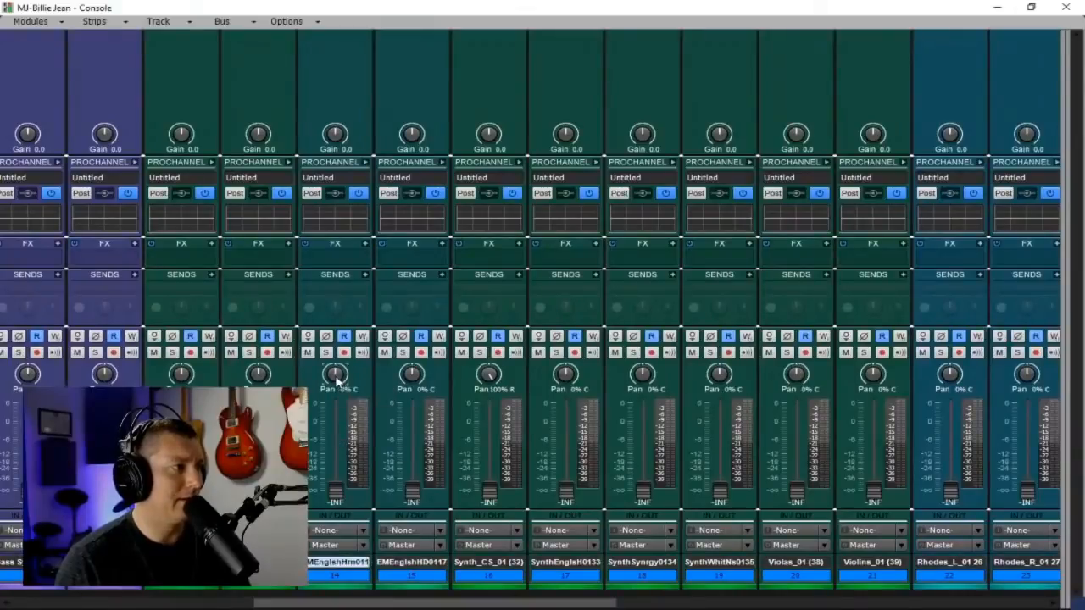
drag(409, 602, 381, 603)
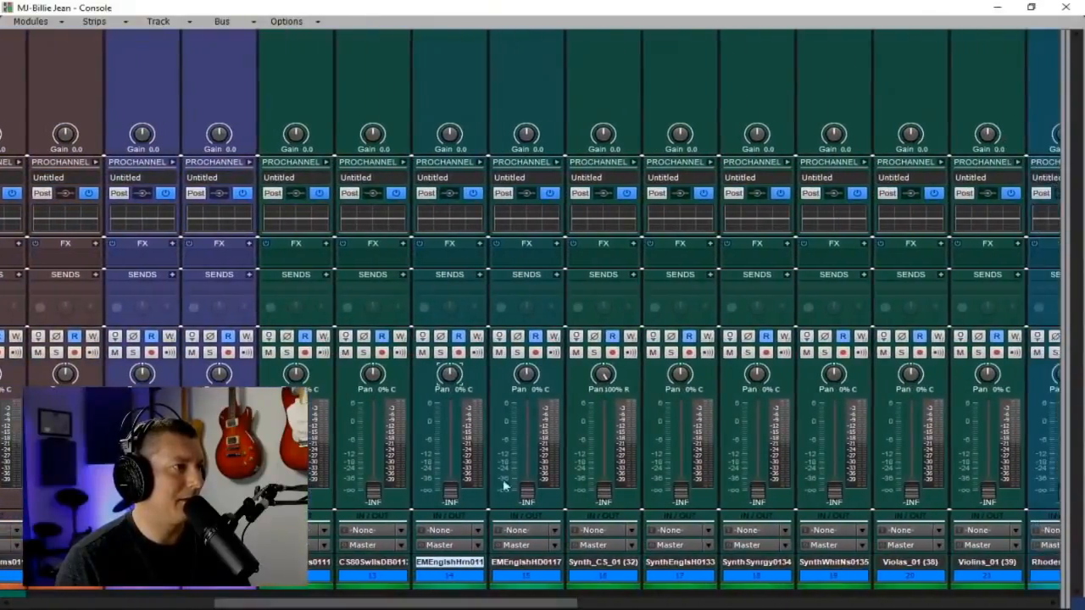
double_click(603, 374)
drag(526, 600, 864, 604)
double_click(626, 374)
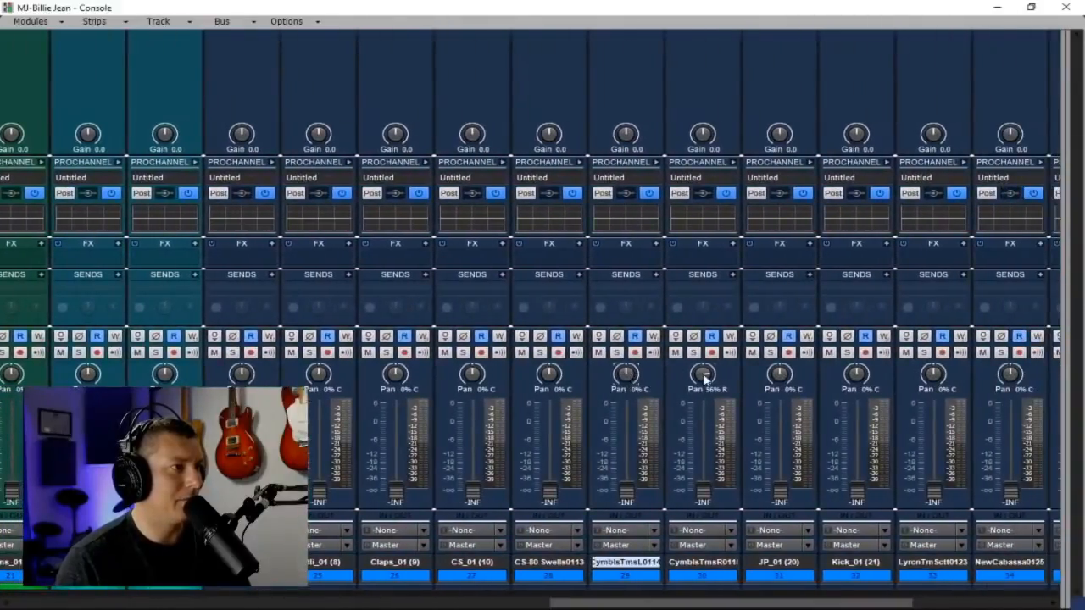
double_click(704, 377)
drag(727, 602, 855, 603)
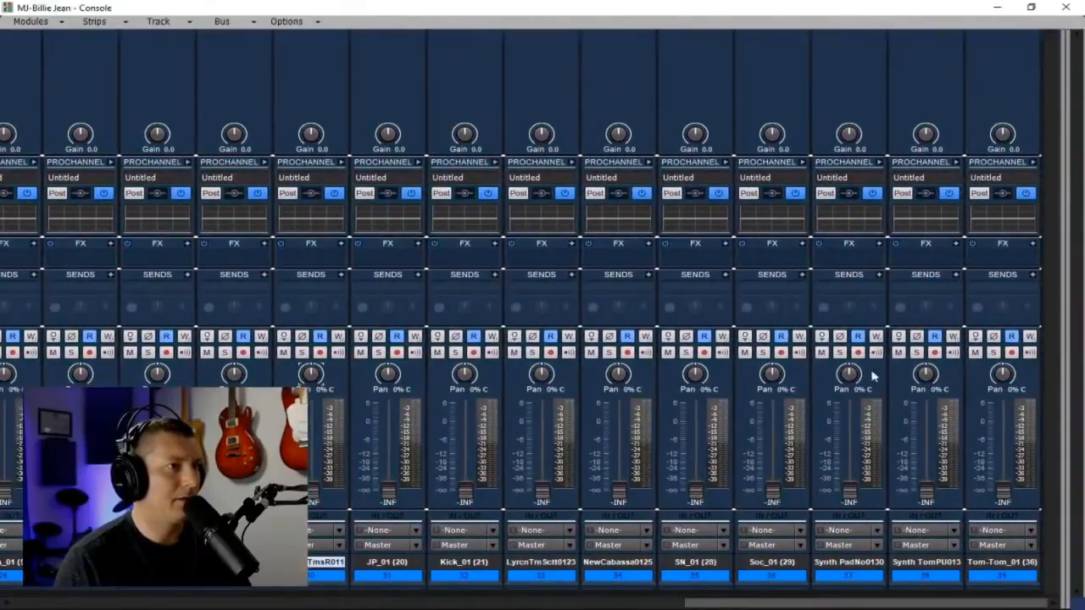
- Enlarge the bus pane and delete the Metronome and Preview buses, keeping the Master bus at 0.0
drag(1051, 300, 429, 307)
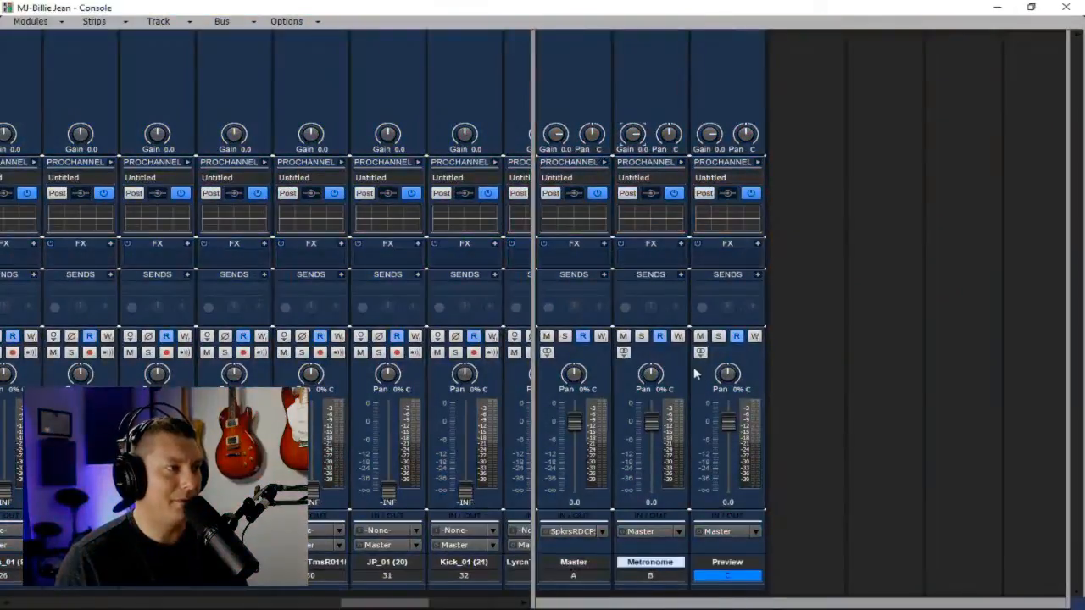
right_click(695, 374)
click(771, 548)
click(737, 579)
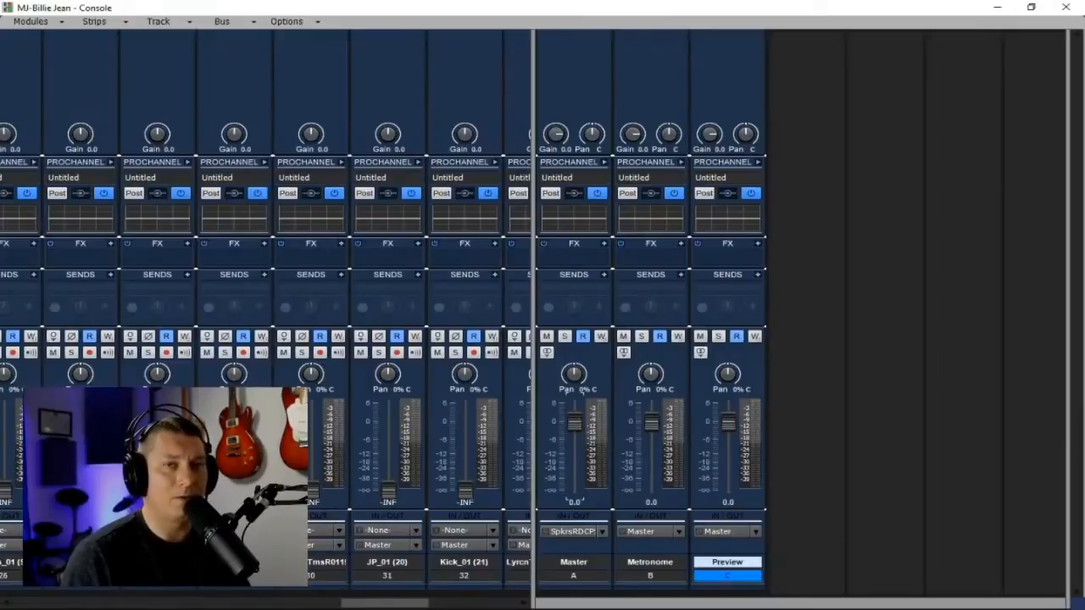
mouse_move(575, 423)
mouse_down()
mouse_move(575, 470)
mouse_move(574, 412)
mouse_up()
double_click(576, 438)
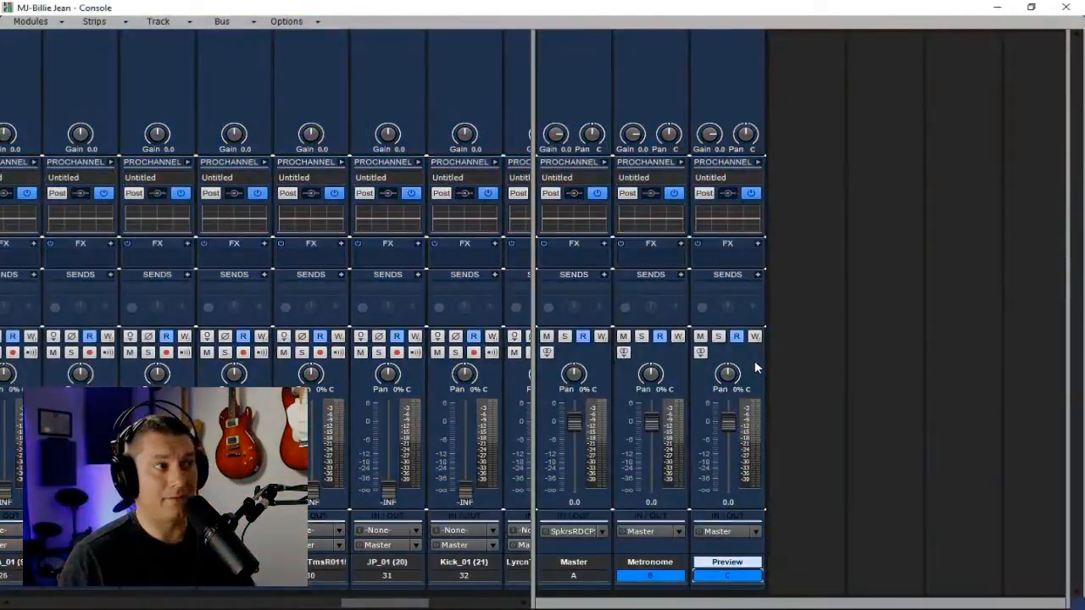
right_click(755, 367)
click(824, 425)
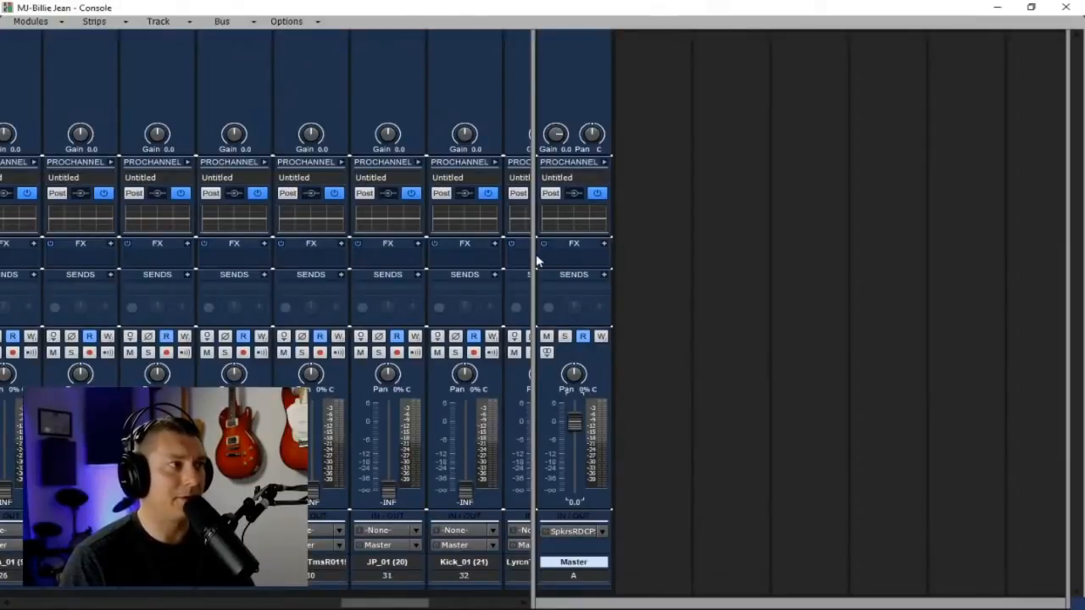
- Insert a new stereo bus after the Master bus and name it DRUMS
right_click(662, 255)
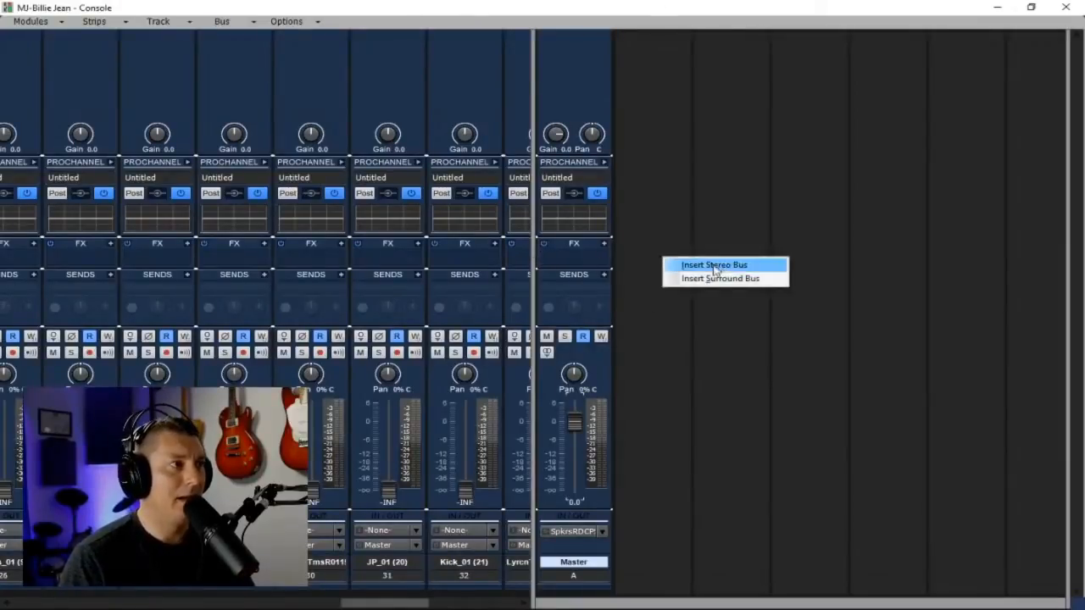
click(722, 271)
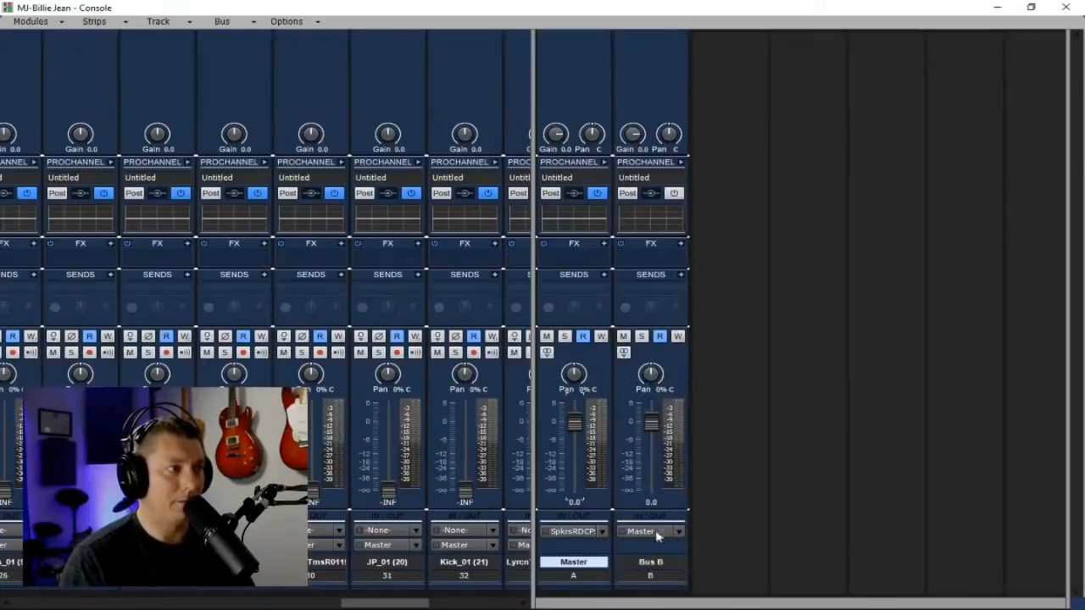
double_click(650, 562)
text(DRUMS)
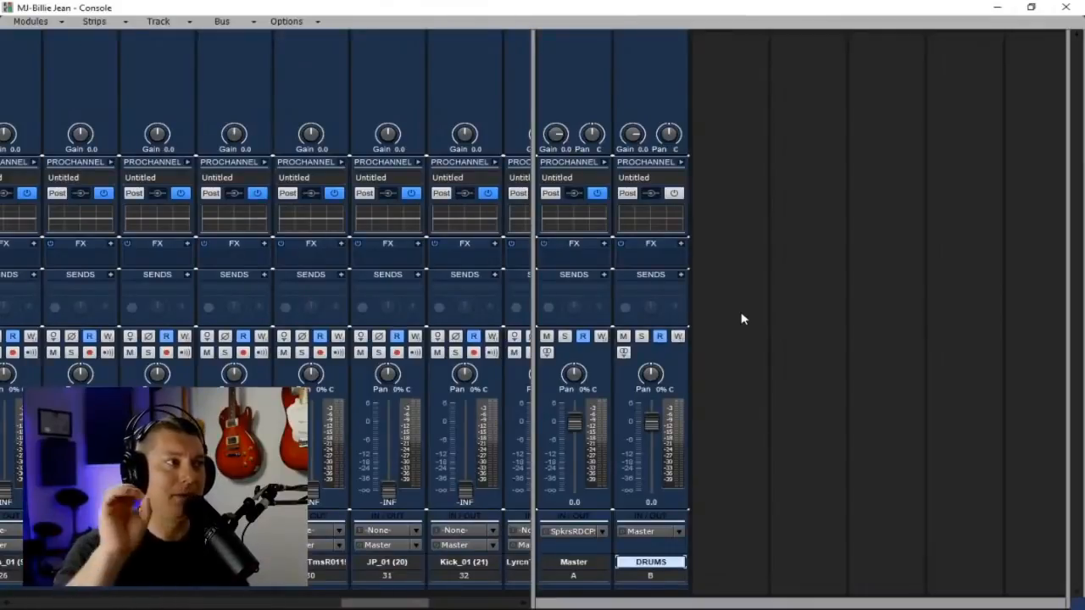
- Insert three stereo buses after DRUMS and name them Reverb Short, Reverb Med and Reverb Long
double_click(741, 319)
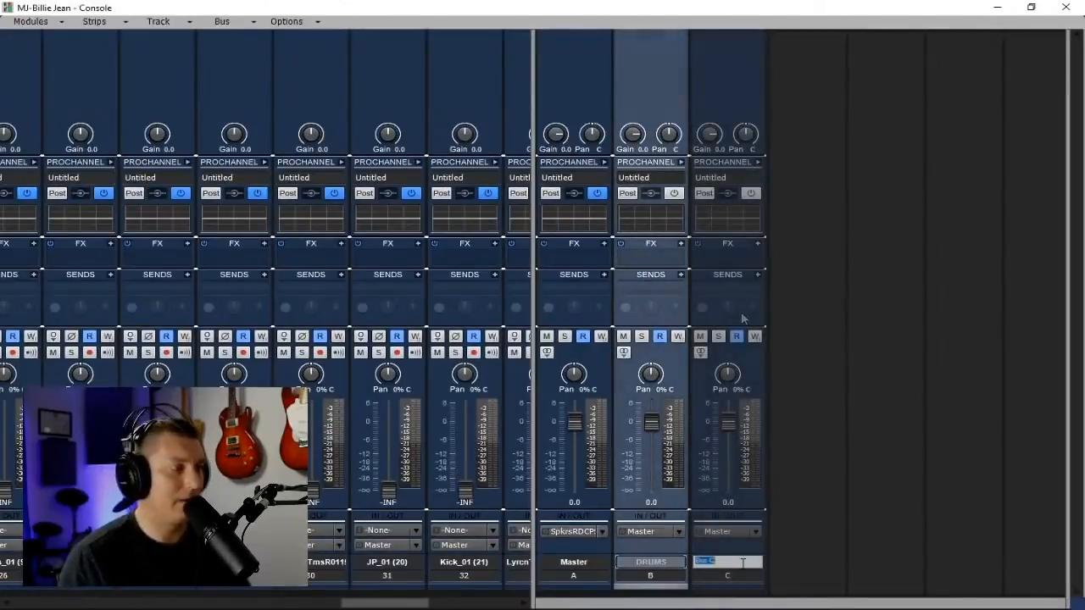
text(Rv)
key(BackSpace)
key(BackSpace)
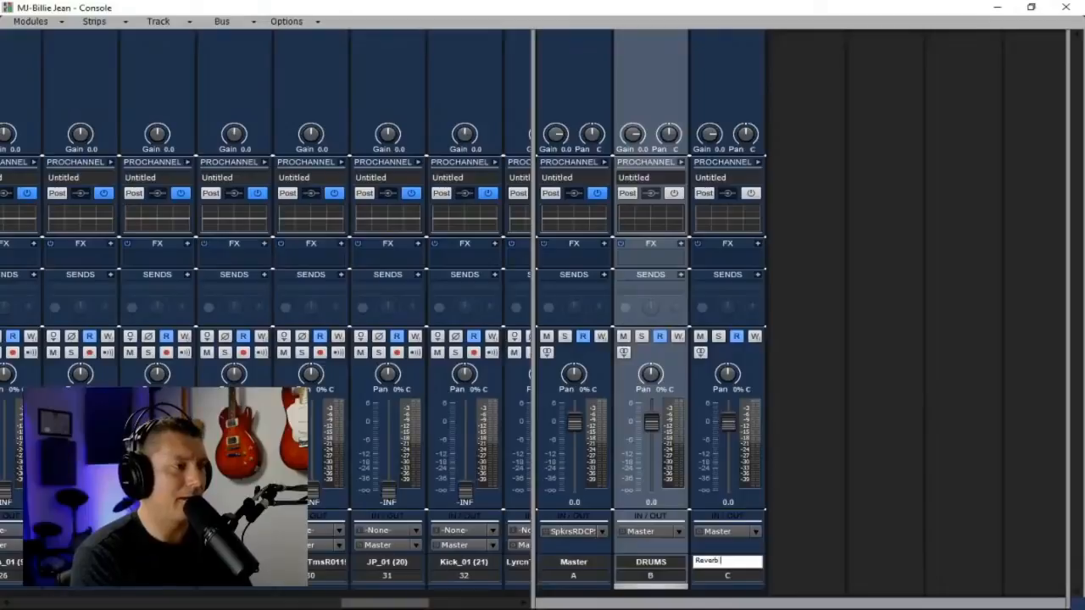
text(everb Short)
double_click(814, 566)
text(Reverb Med)
key(Return)
text(Reverb Long)
key(Return)
- Select the Reverb Short, Reverb Med and Reverb Long buses together and color them blue
drag(749, 579, 866, 580)
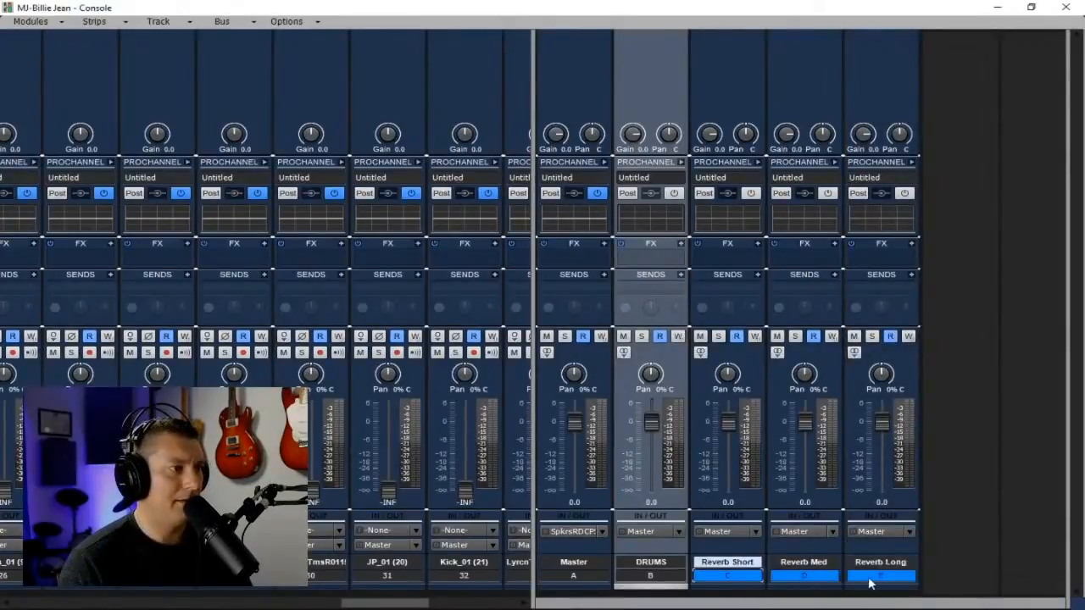
click(739, 589)
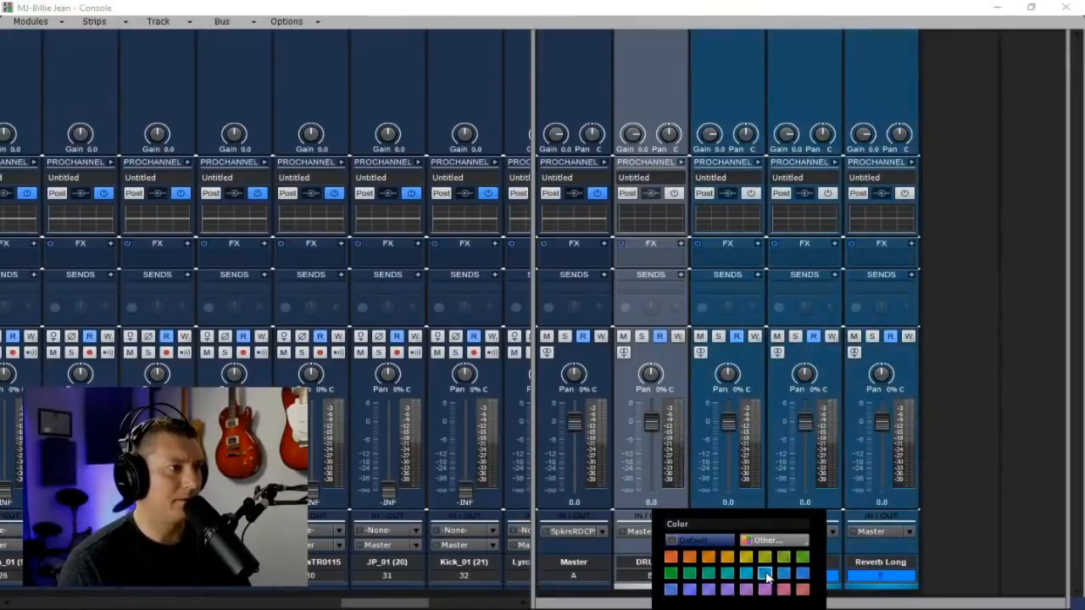
click(766, 574)
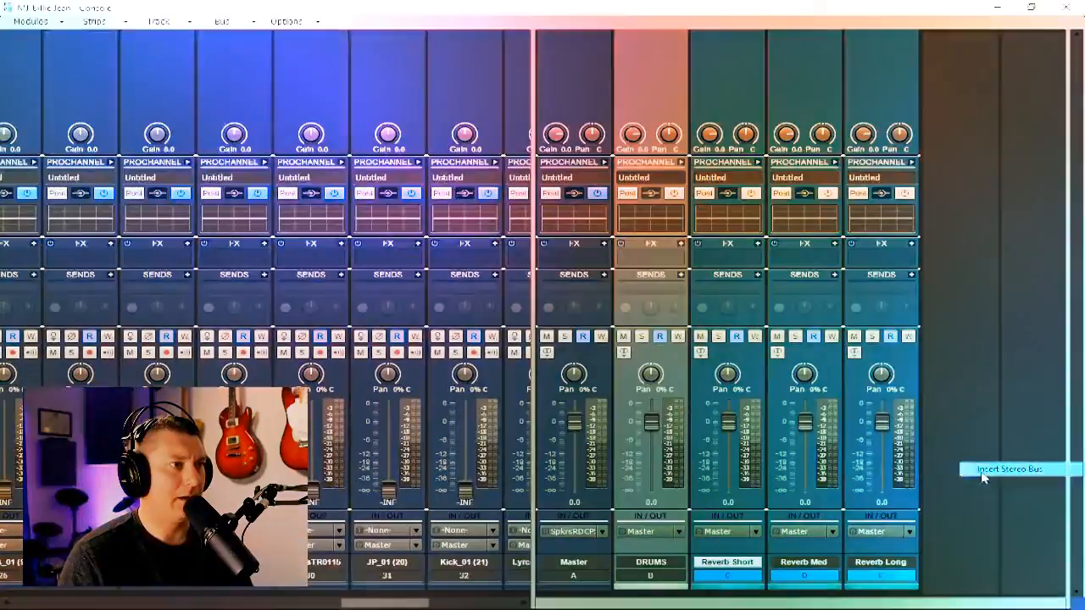
- Insert a new stereo bus after Reverb Long, name it Satty and color it orange
click(981, 473)
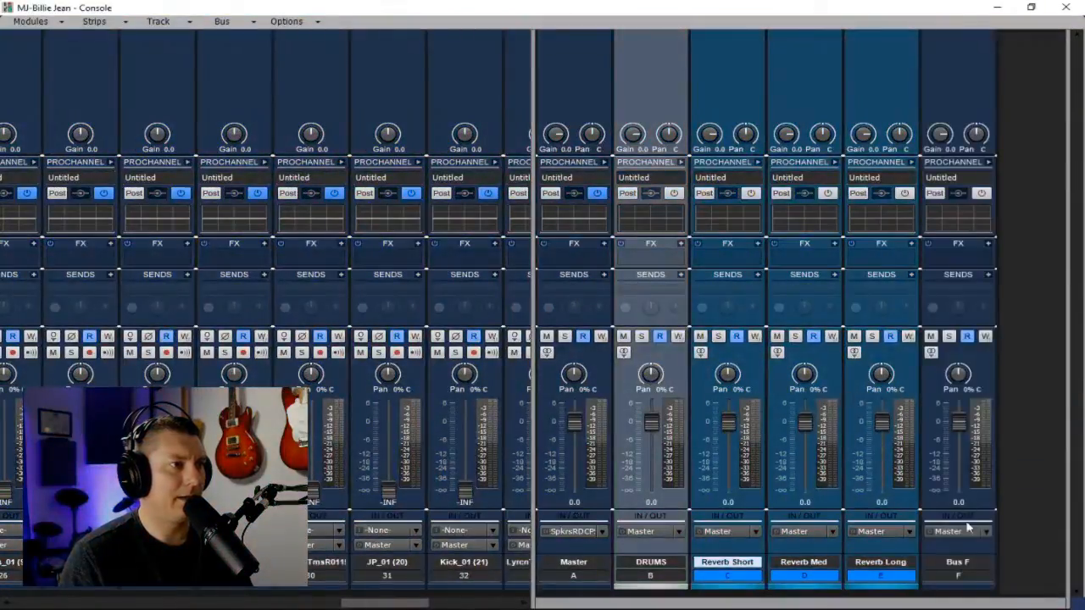
double_click(967, 562)
text(Set)
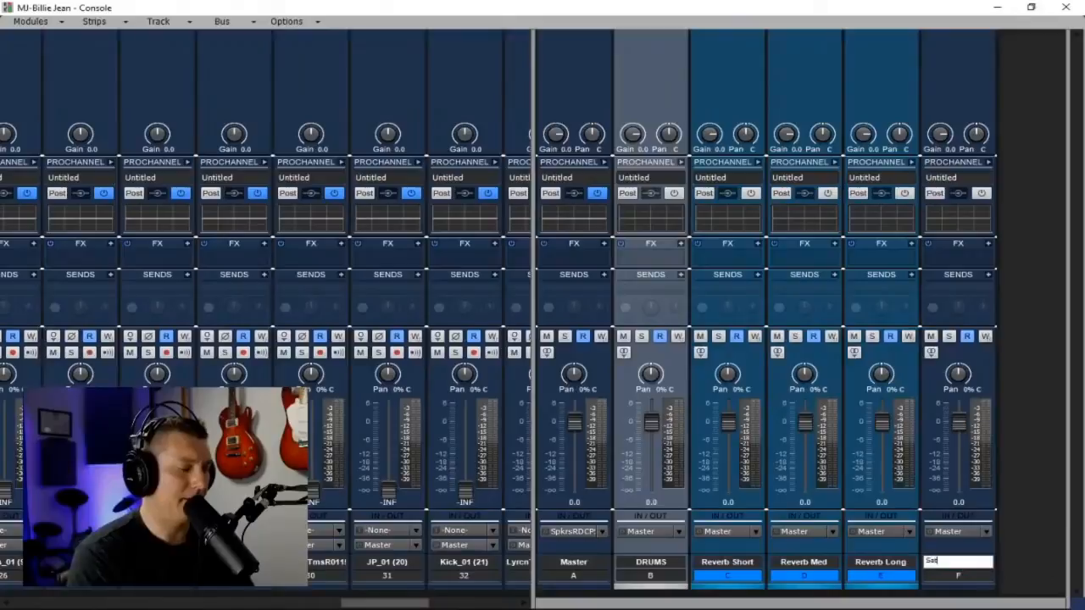
text(ty)
key(Return)
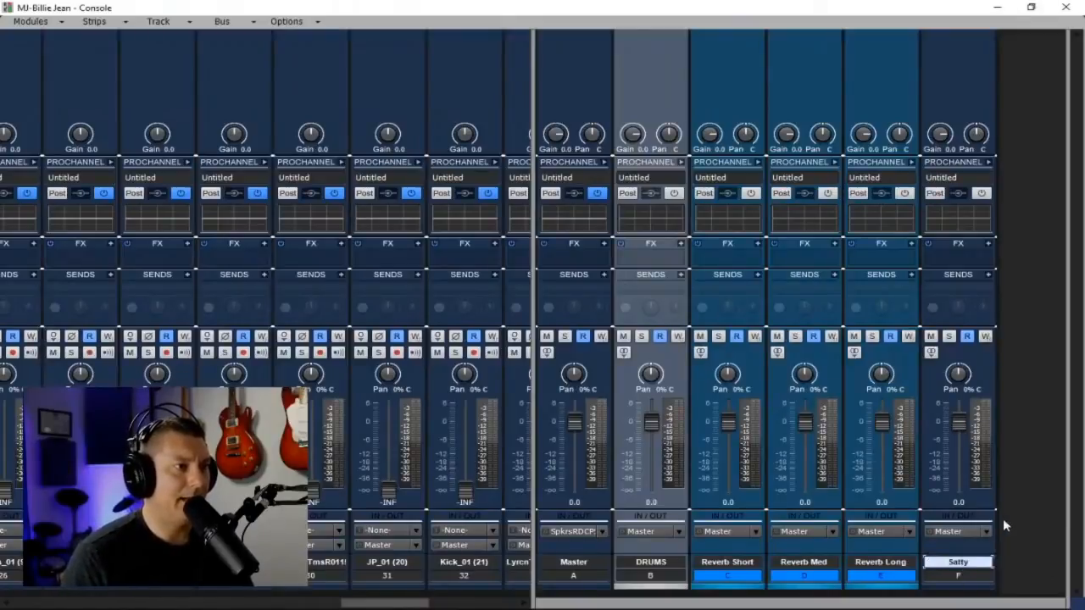
click(966, 578)
- Insert a purple stereo bus named Vocals and place it between the Master and DRUMS buses
right_click(926, 448)
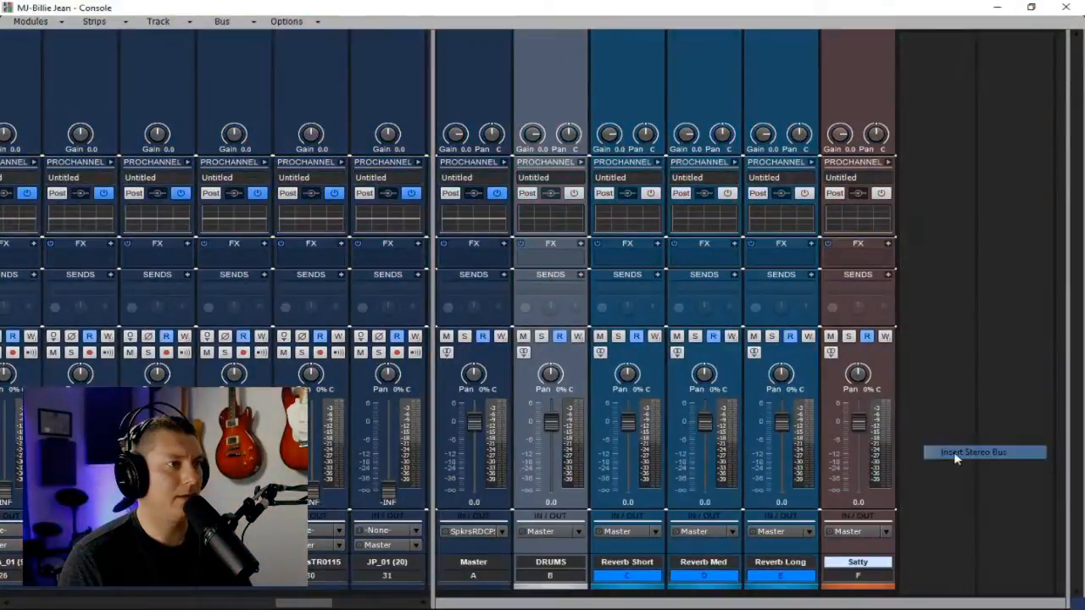
click(954, 454)
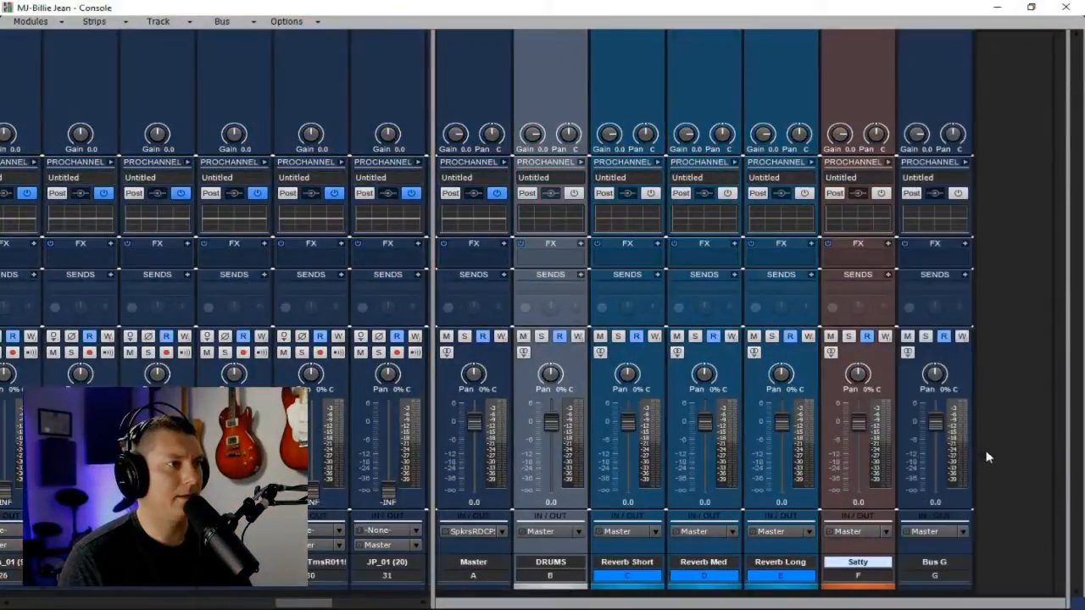
double_click(936, 562)
text(Vocals)
key(Return)
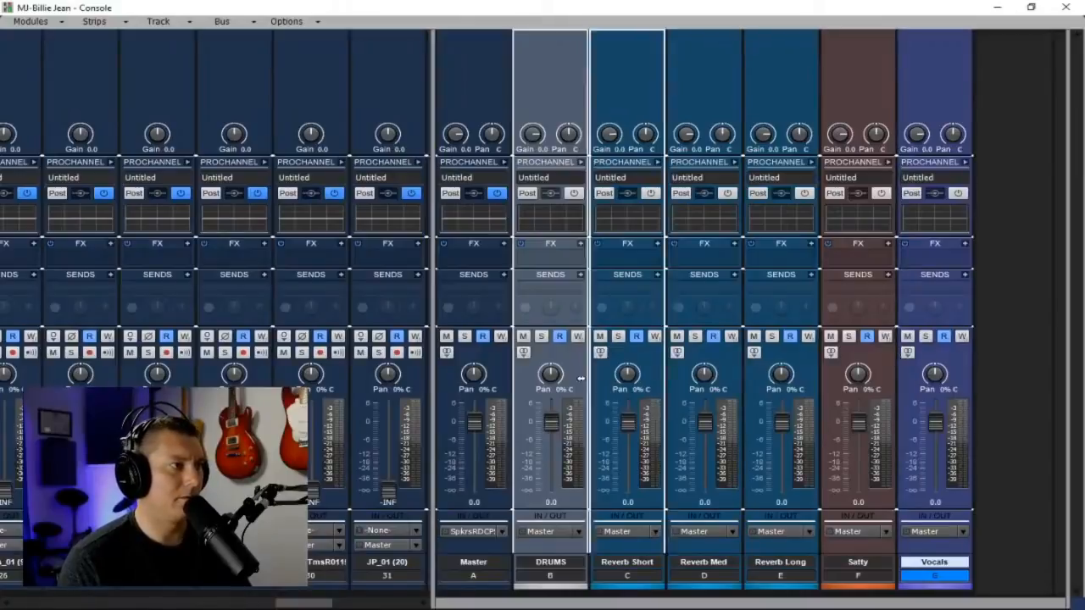
drag(565, 380, 566, 384)
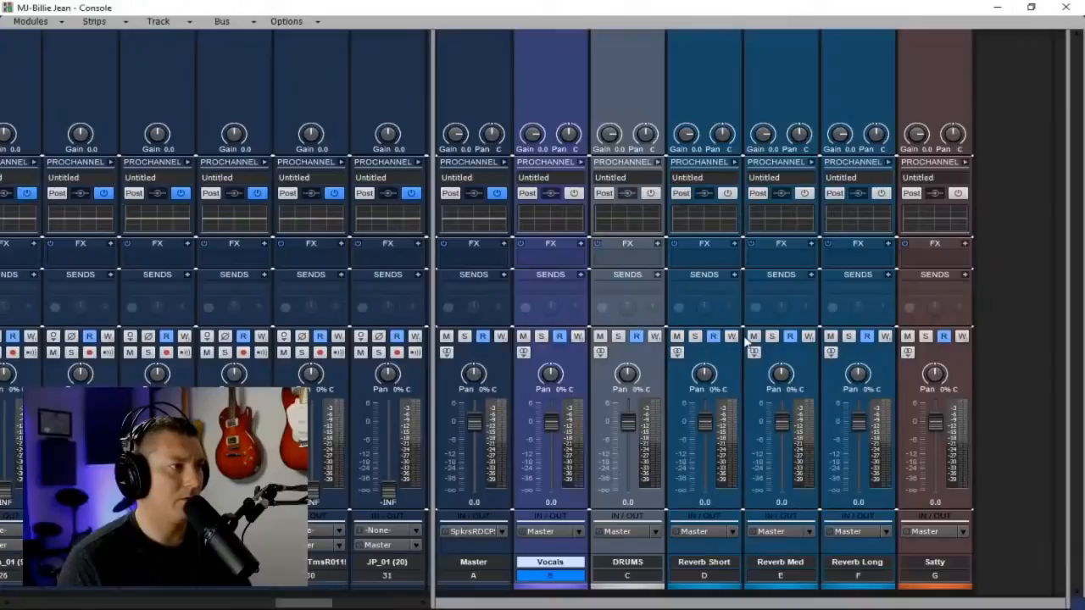
- Select all buses, expand their ProChannels and remove the compressor and Tube modules from them
click(476, 578)
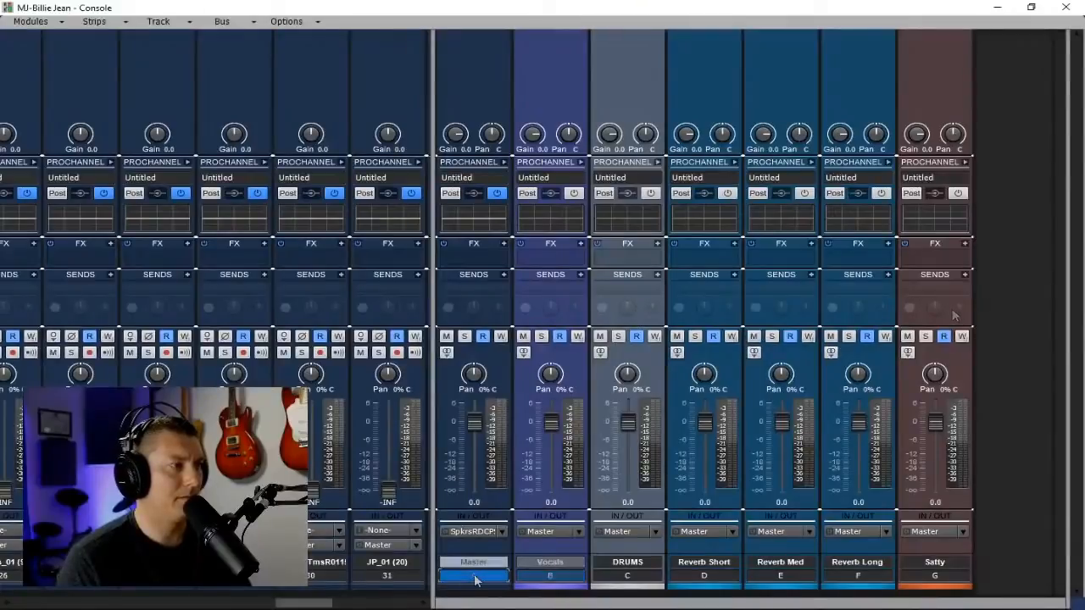
double_click(478, 579)
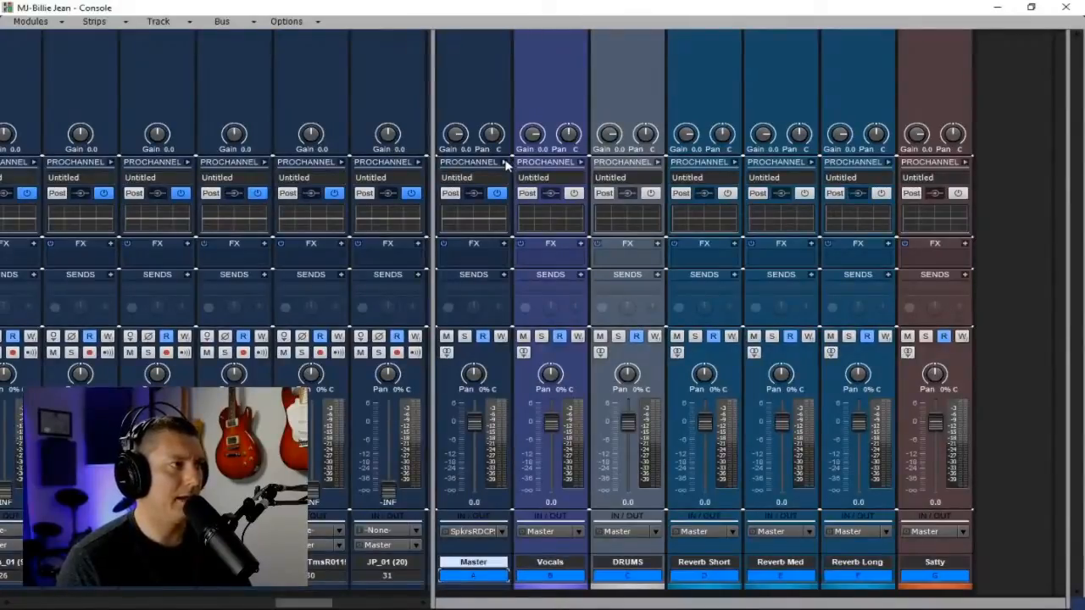
click(505, 162)
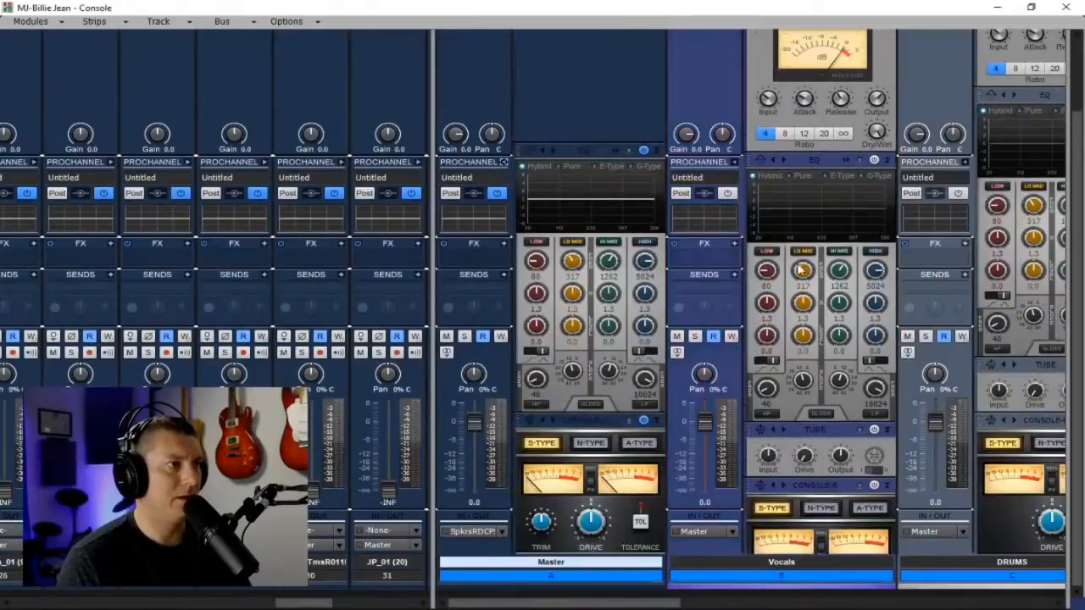
scroll(800, 269, up, 3)
right_click(819, 110)
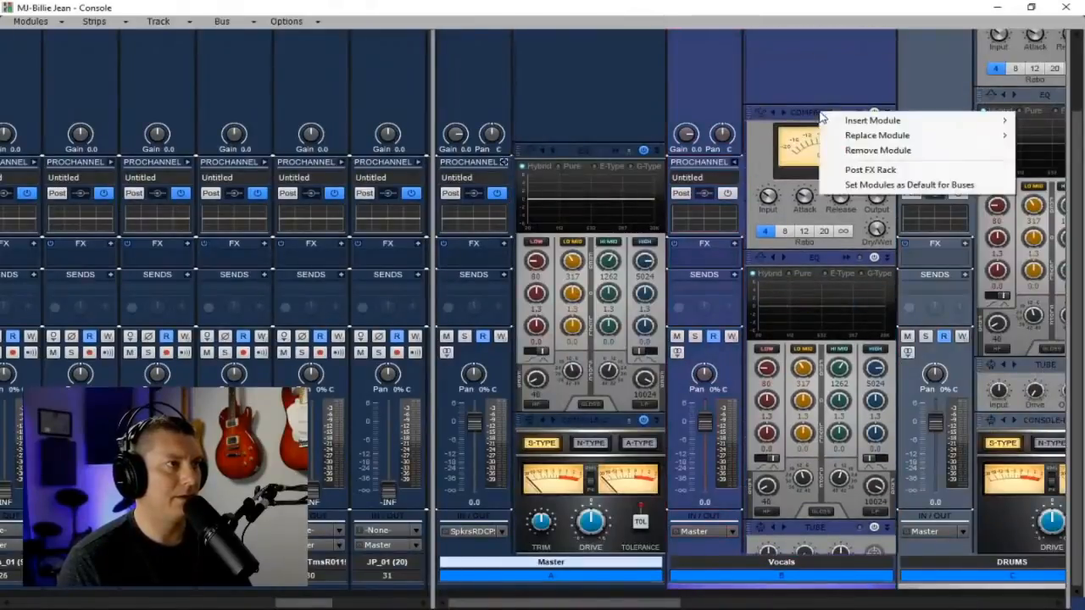
click(866, 152)
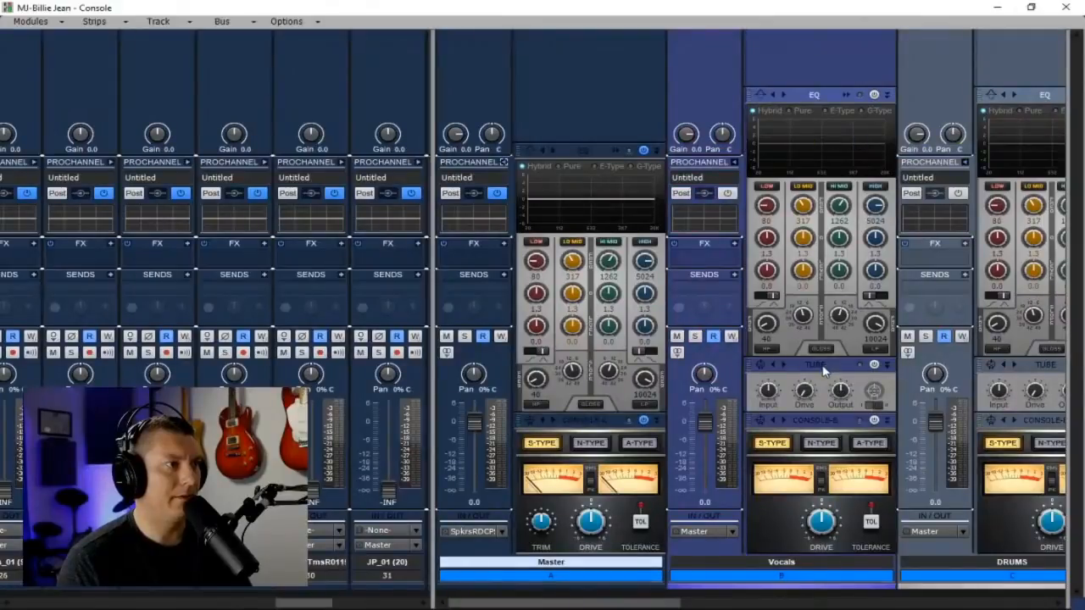
right_click(822, 371)
click(865, 395)
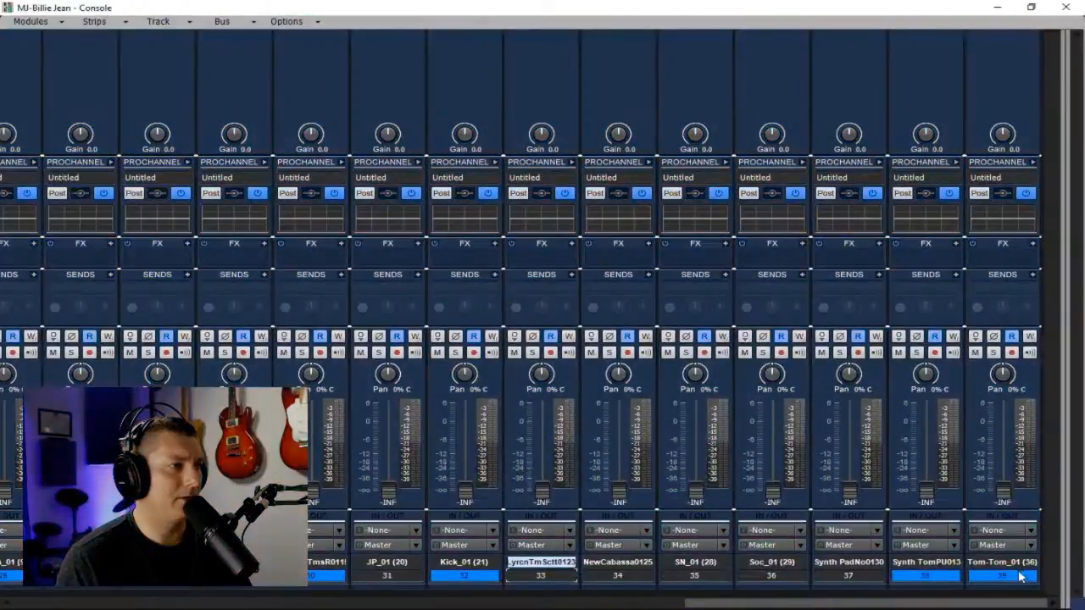
- Route the output of the selected percussion tracks, including Kick_01, Synth Tom and Tom-Tom_01, to the DRUMS bus
click(1032, 546)
click(951, 416)
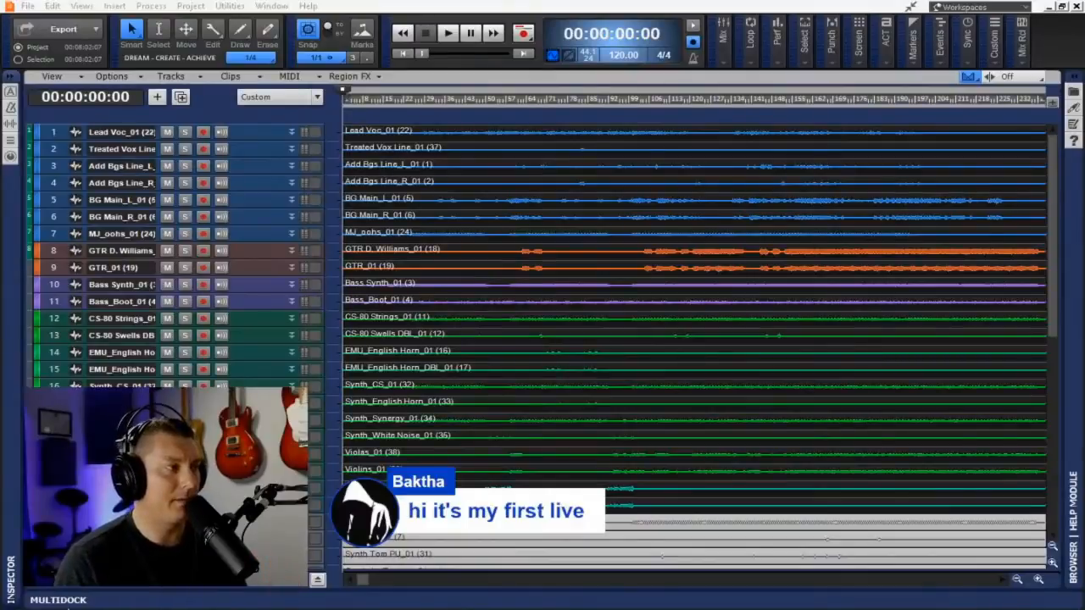
- Show the bus pane below the tracks in the Track view and reduce its height
click(318, 580)
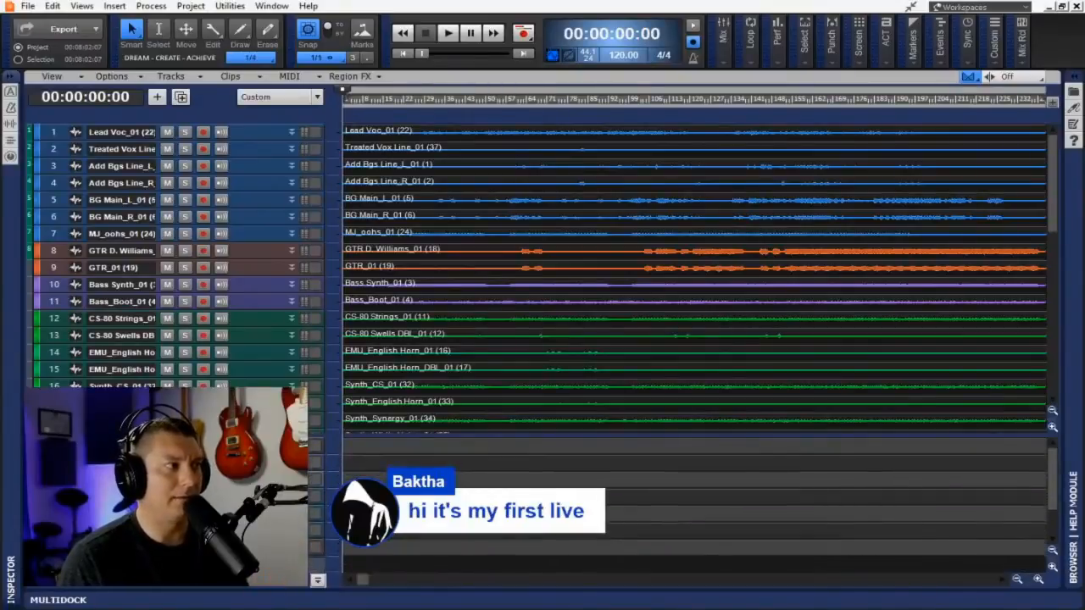
drag(695, 435, 695, 460)
- Return to the Console and size the bus pane to show just the Master bus beside the drum tracks
key(alt+2)
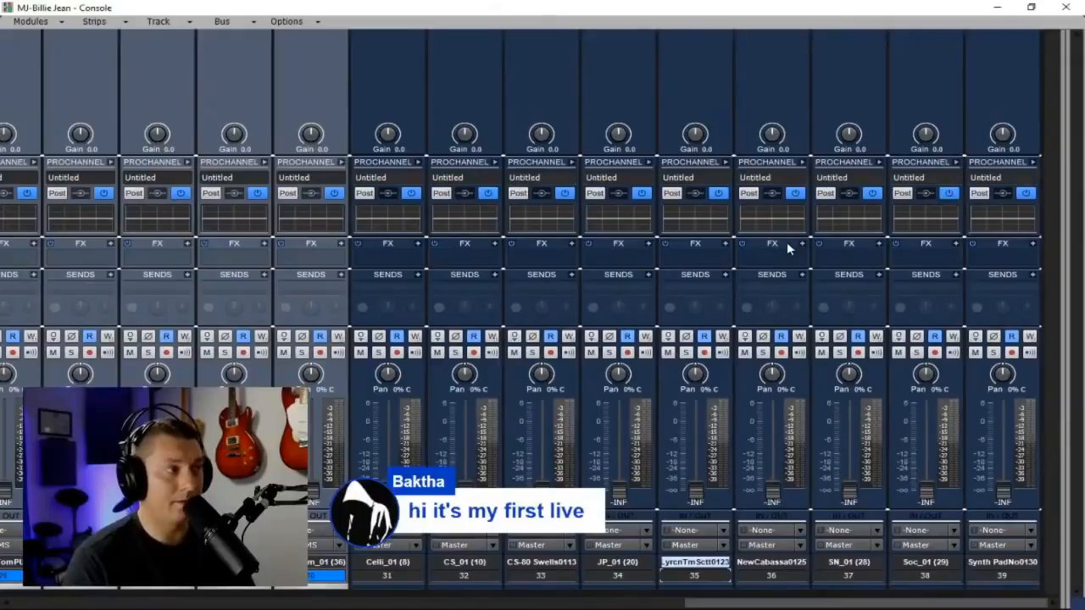
drag(1061, 122, 865, 128)
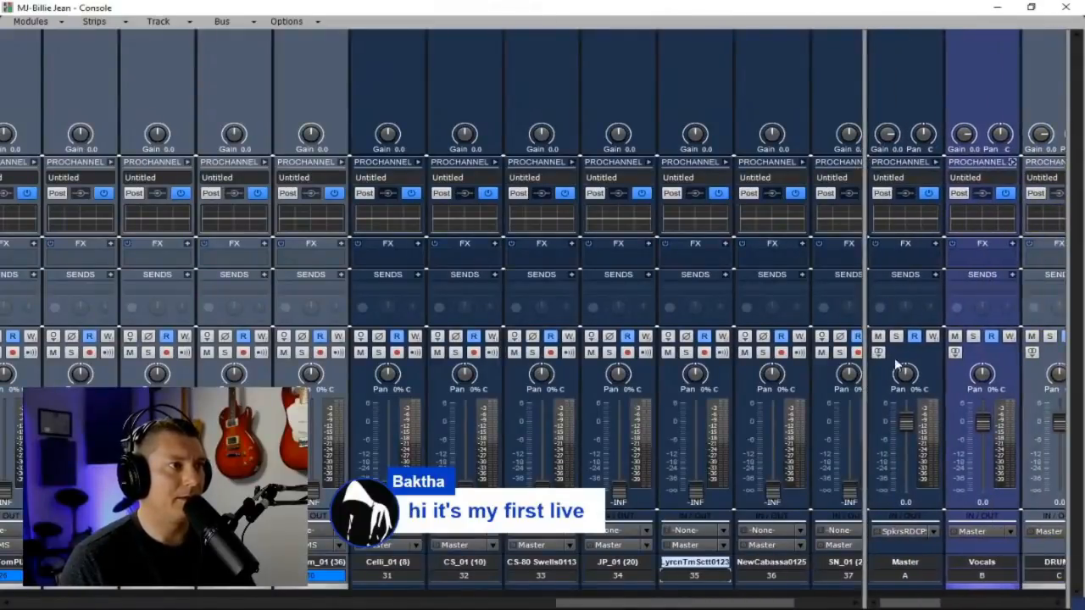
drag(863, 226, 985, 244)
drag(723, 604, 551, 607)
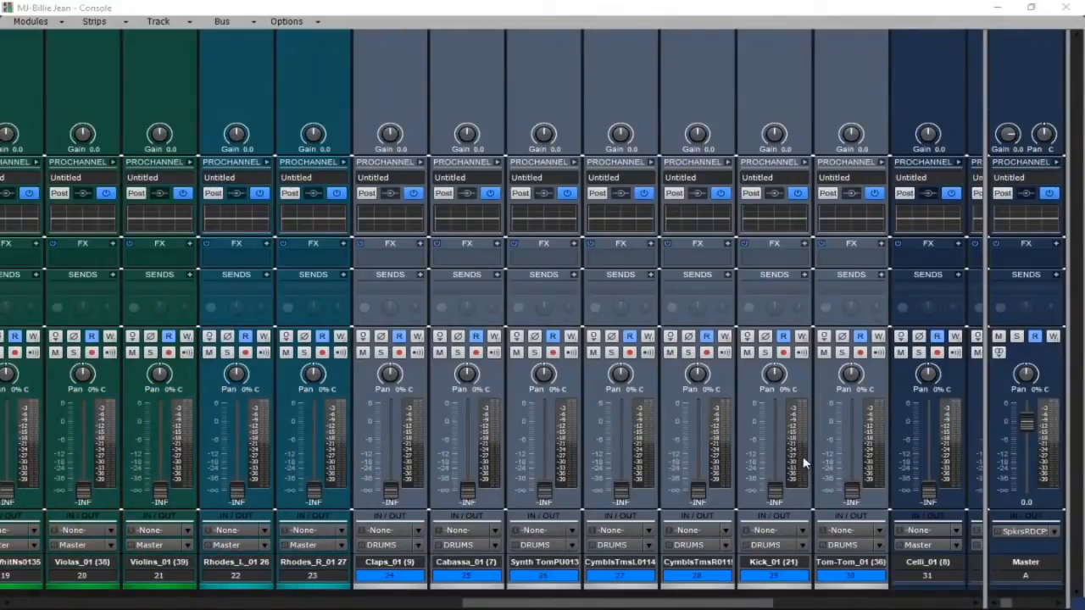
- Set the playback position early in the song on the time ruler and raise the Kick_01 fader to -5.8
drag(961, 9, 884, 383)
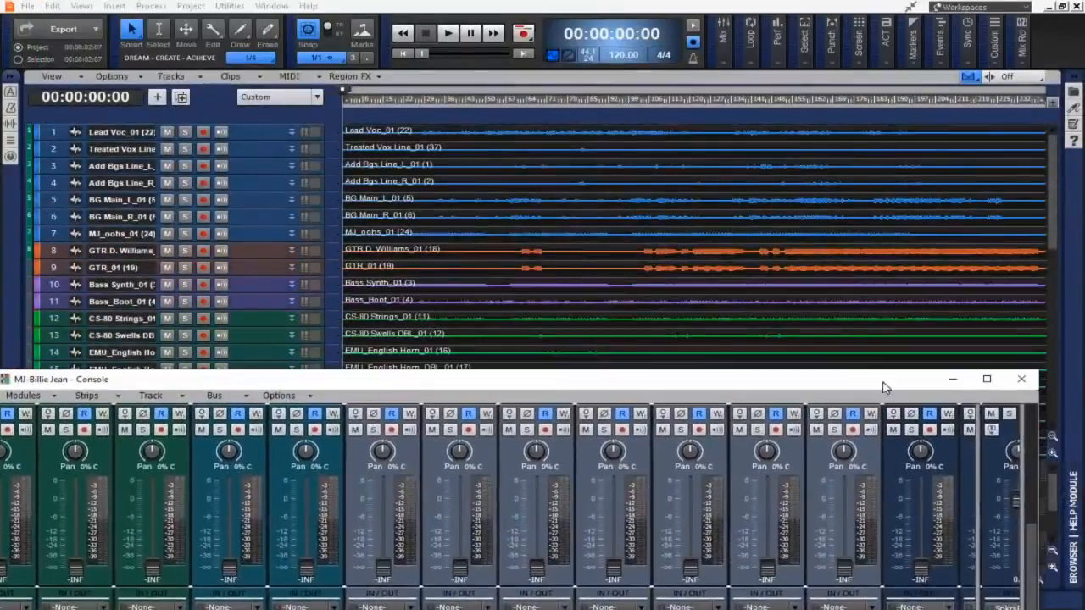
click(419, 101)
scroll(468, 279, down, 6)
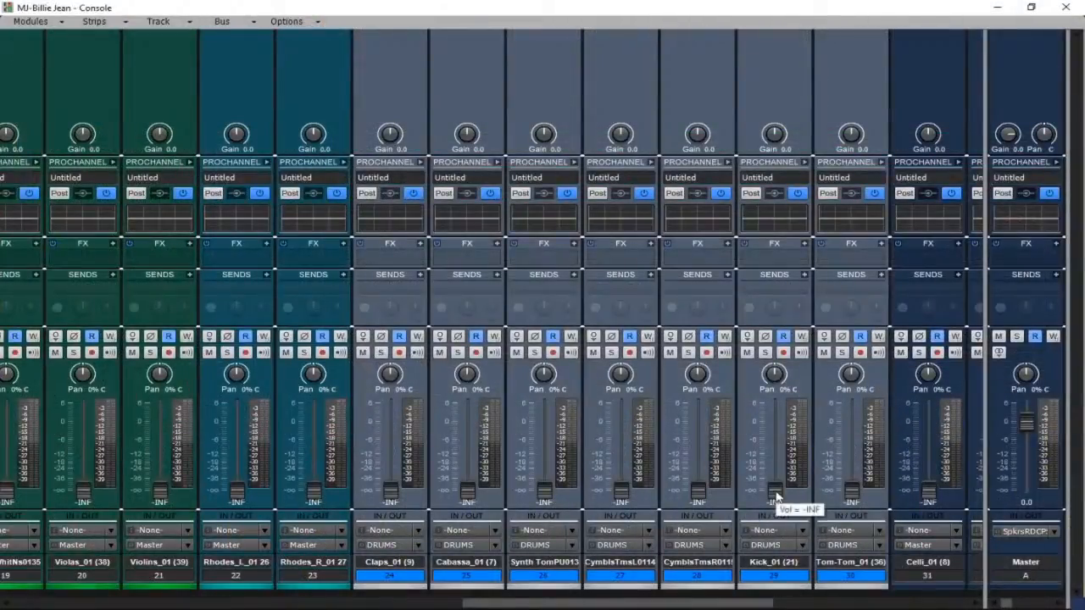
drag(775, 492, 775, 439)
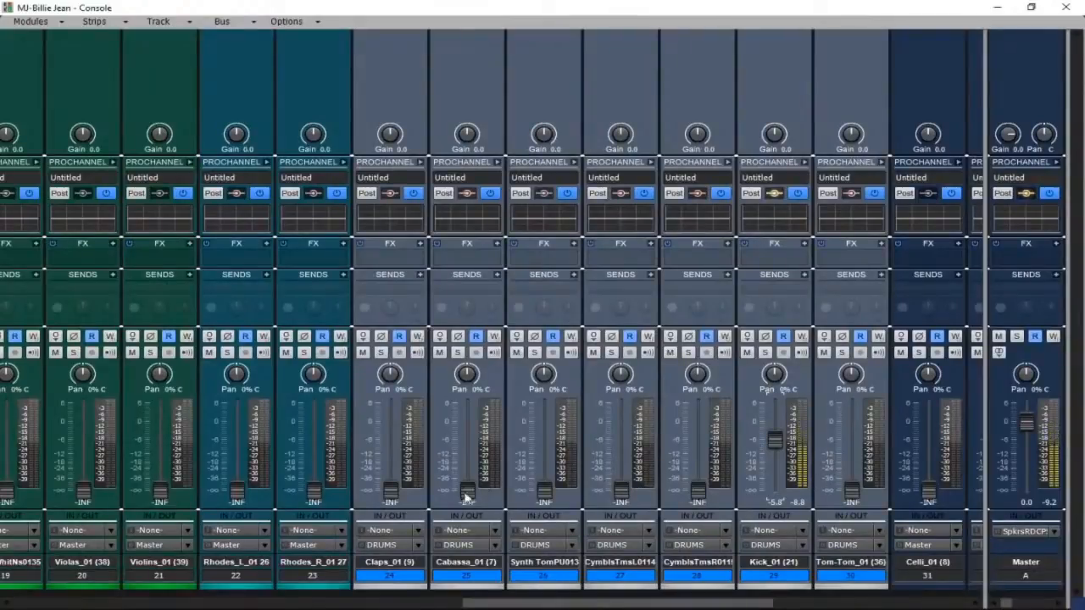
- Audition the JP_01 and LyrcnTmSctt tracks by briefly moving their faders, leaving both at -INF
drag(702, 598, 852, 607)
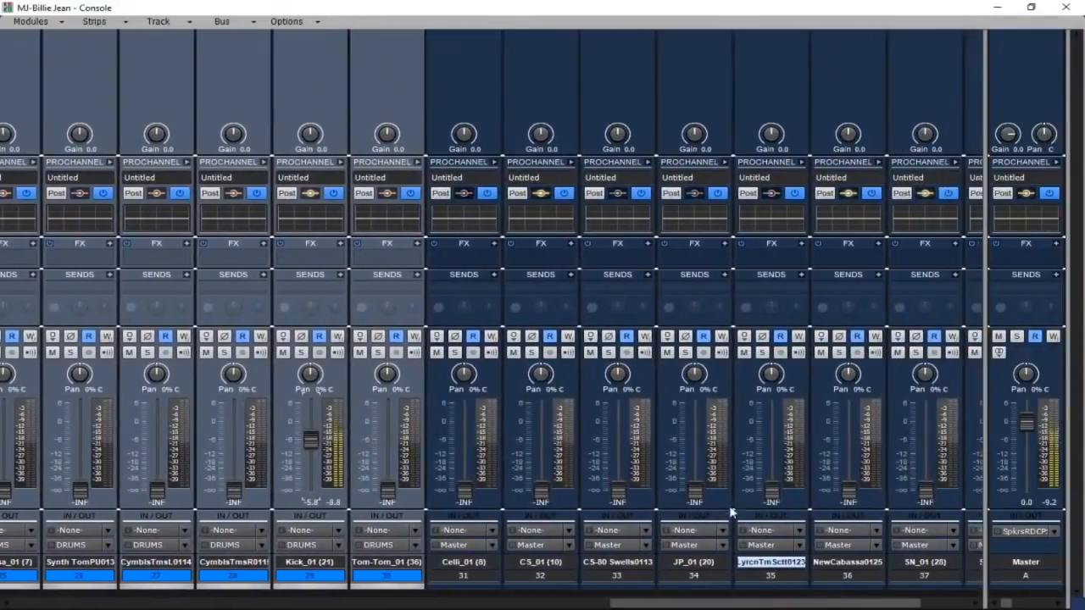
mouse_move(696, 497)
mouse_down()
mouse_move(696, 449)
mouse_move(696, 496)
mouse_up()
mouse_move(761, 489)
mouse_down()
mouse_move(771, 428)
mouse_move(778, 495)
mouse_up()
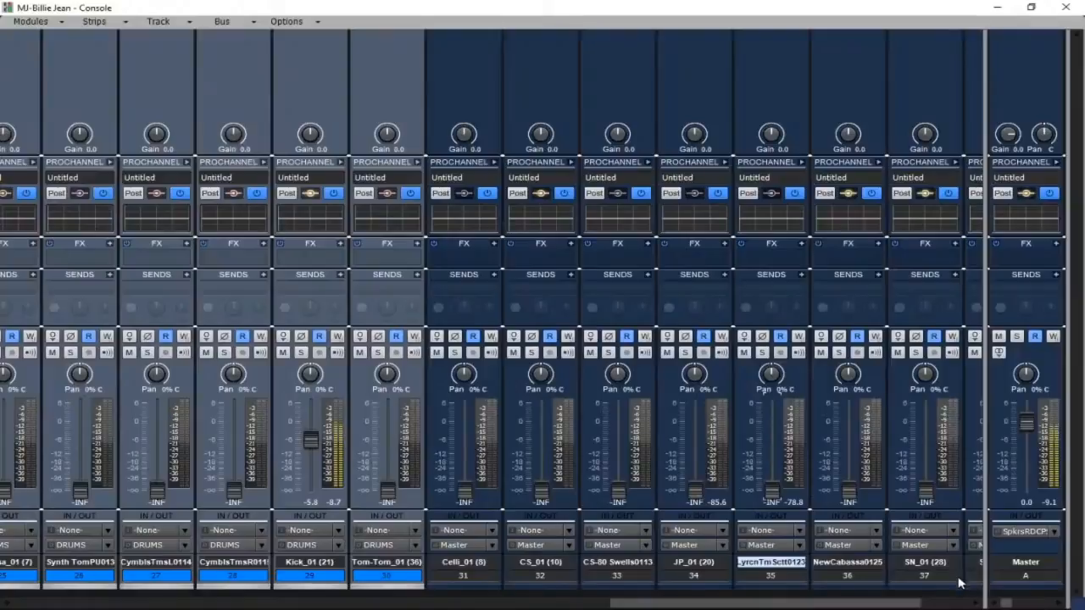
- Route SN_01 to the DRUMS bus and move its strip between Kick_01 and Tom-Tom_01
click(956, 552)
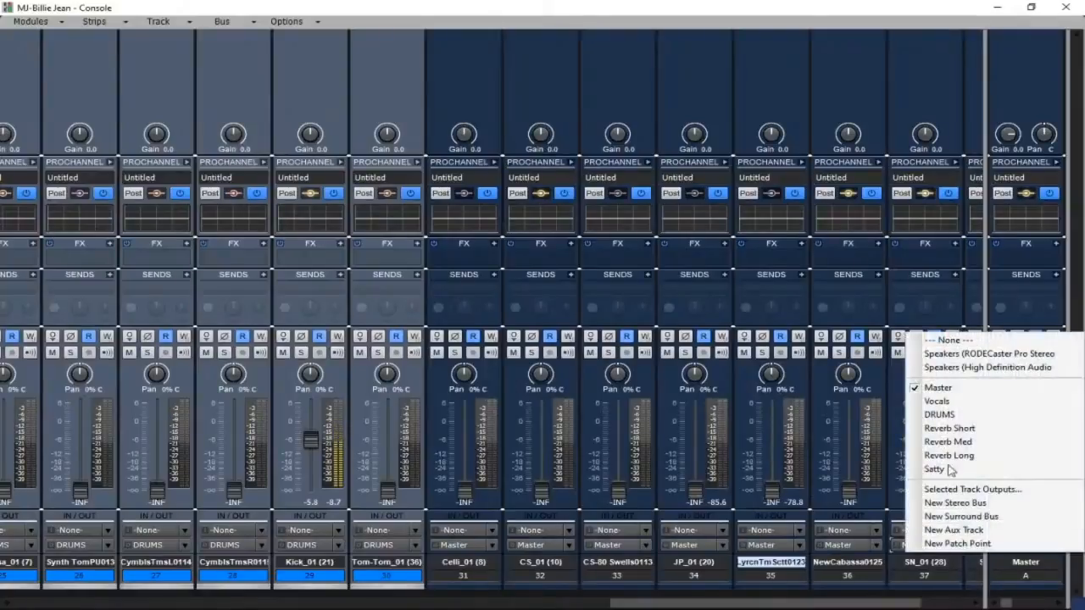
click(945, 415)
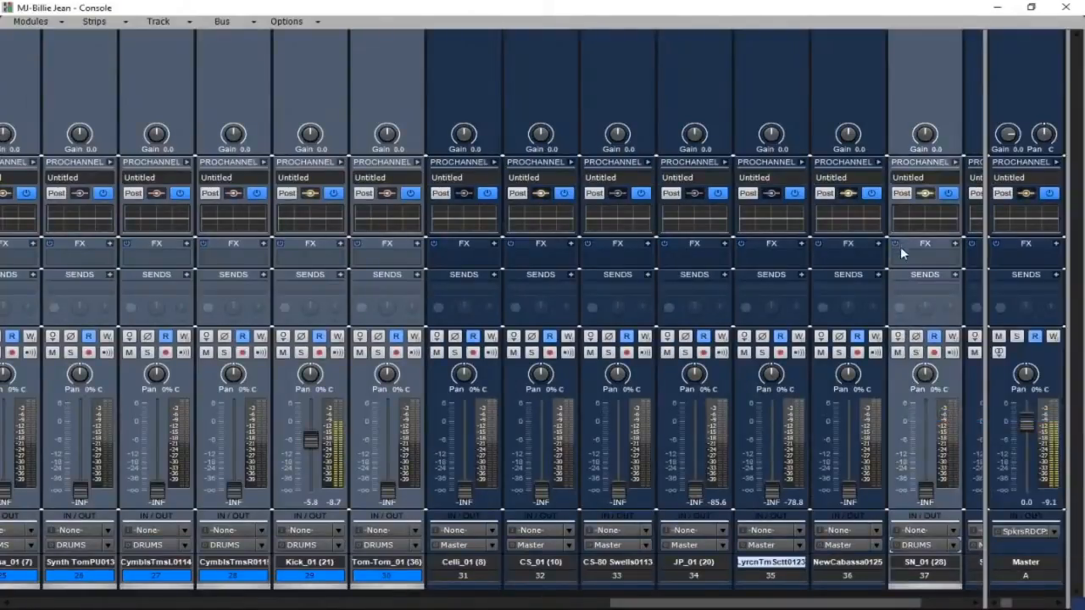
click(949, 121)
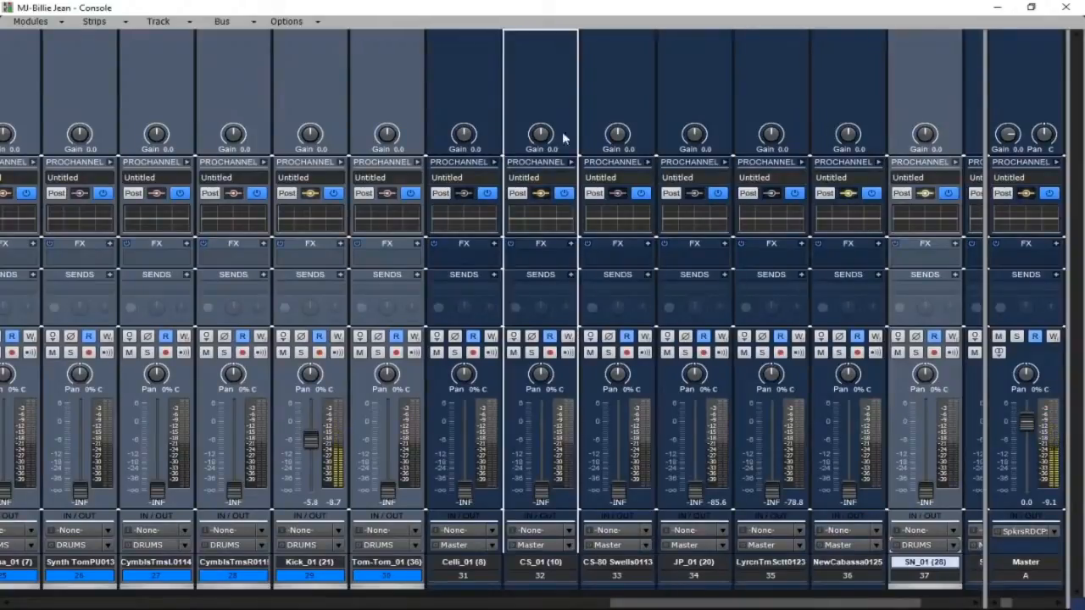
drag(443, 161, 403, 172)
- Balance the snare and kick by setting the SN_01 fader to -7.8 and the Kick_01 fader to -2.9
drag(388, 490, 387, 454)
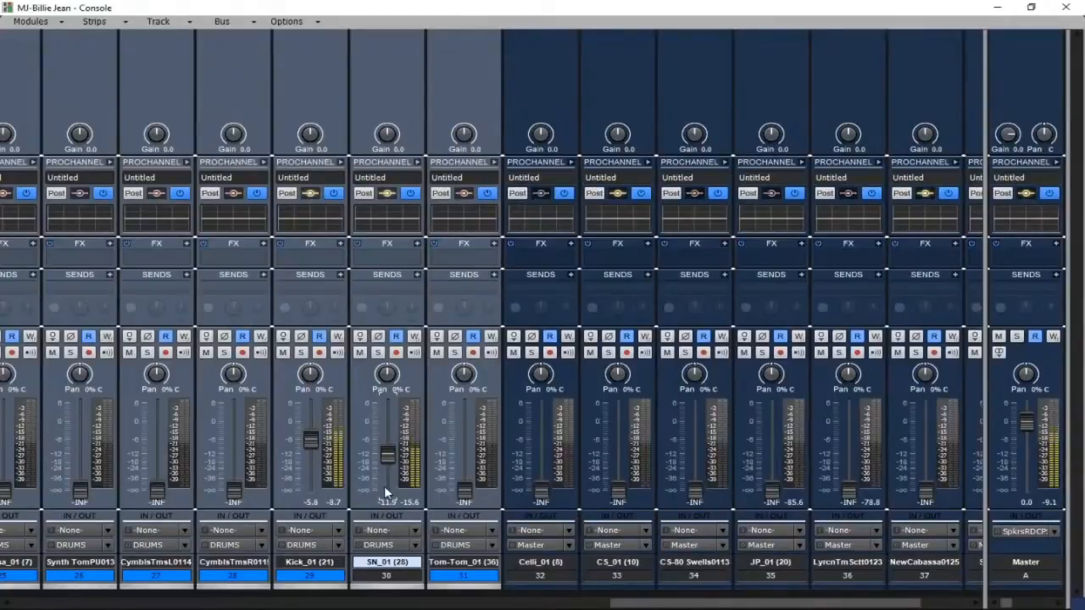
drag(387, 455, 387, 444)
drag(320, 442, 310, 433)
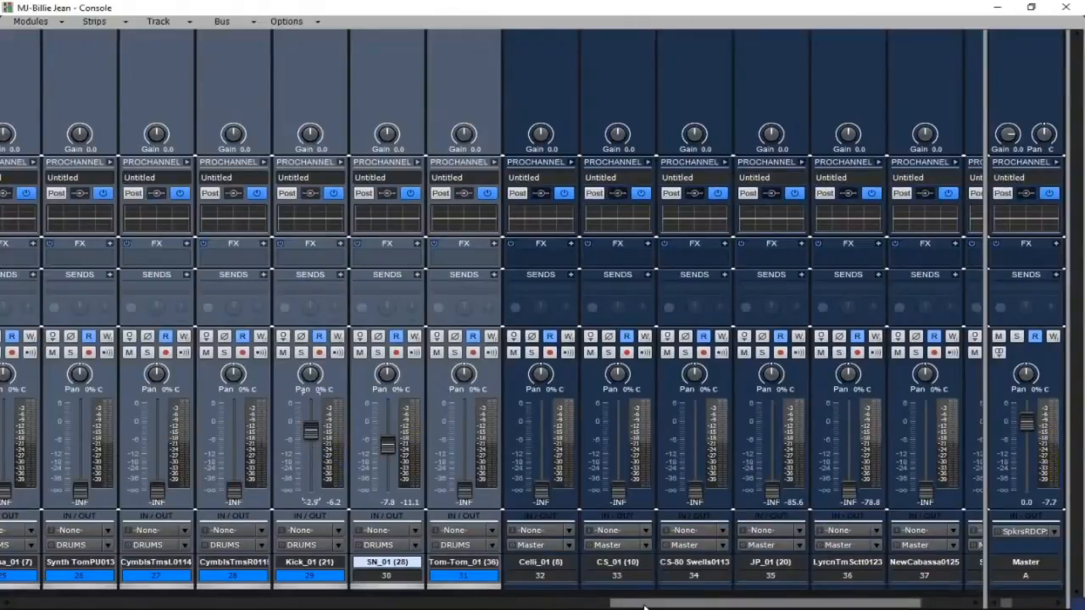
- Raise the NewCabassa track's fader to -9.3
click(564, 604)
drag(563, 603, 574, 603)
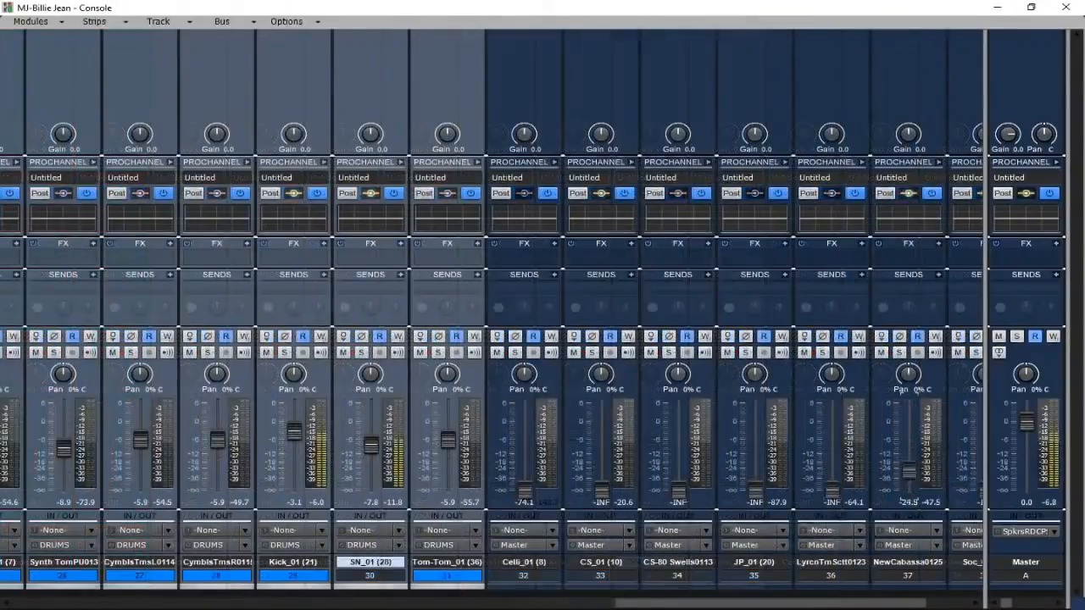
drag(909, 469, 910, 451)
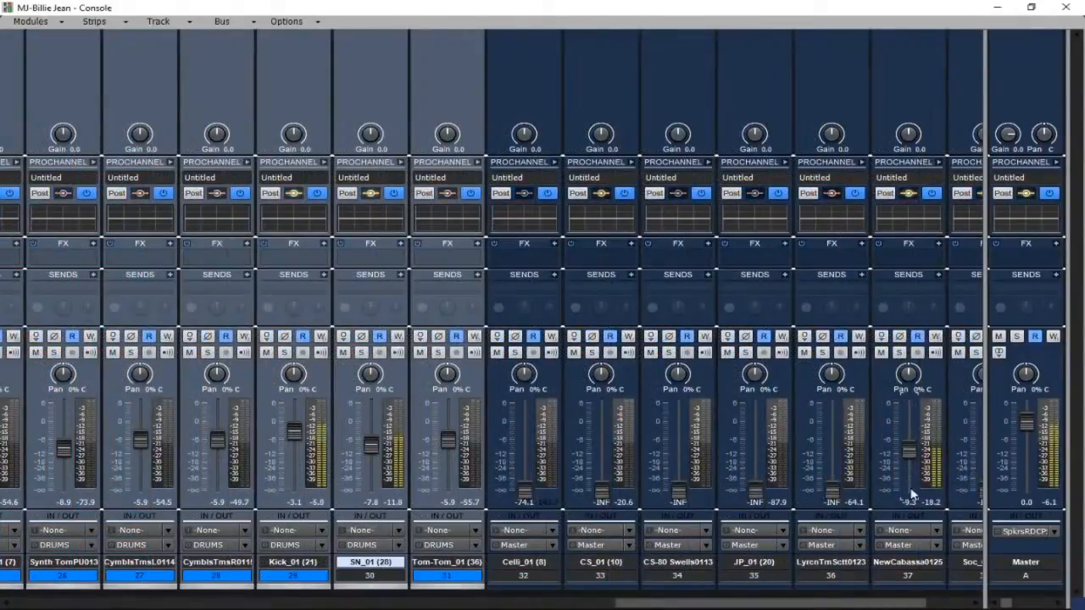
- Route the NewCabassa track to the DRUMS bus and move its strip between Tom-Tom_01 and Celli_01
click(933, 545)
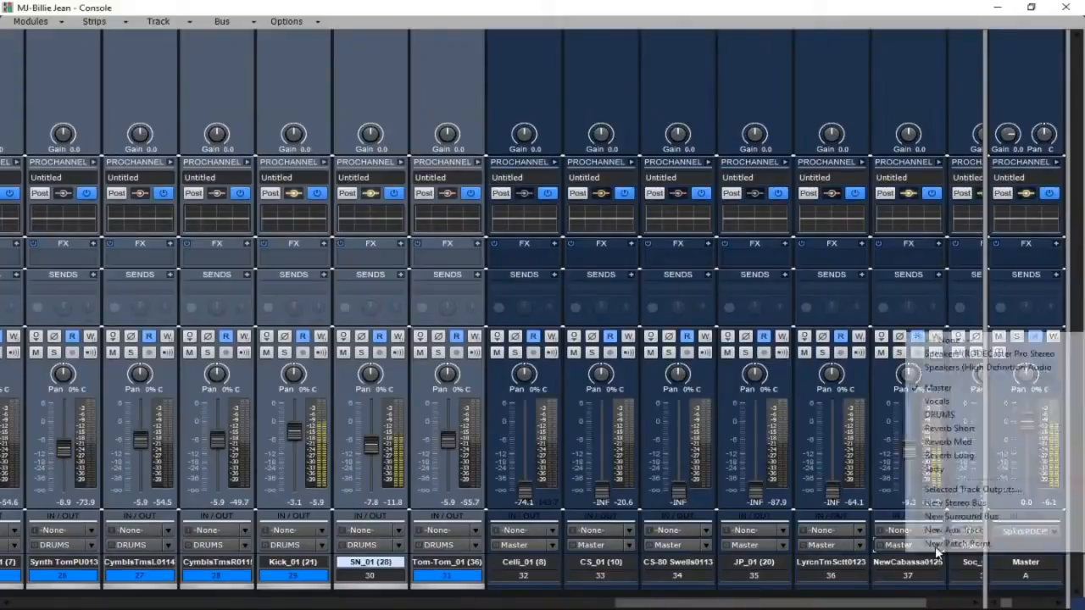
click(941, 415)
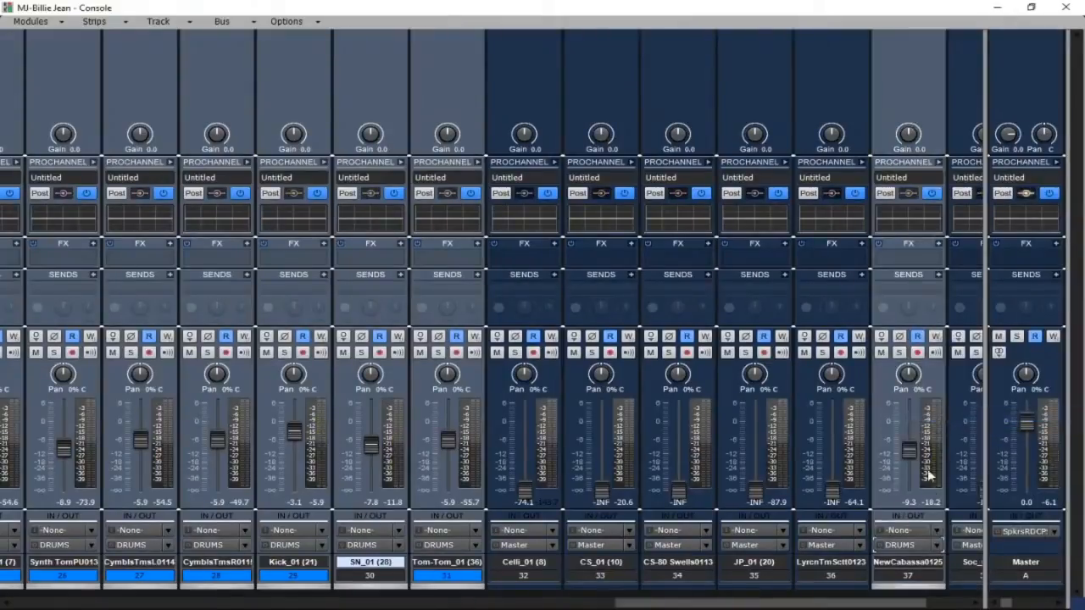
click(935, 111)
drag(524, 193, 527, 197)
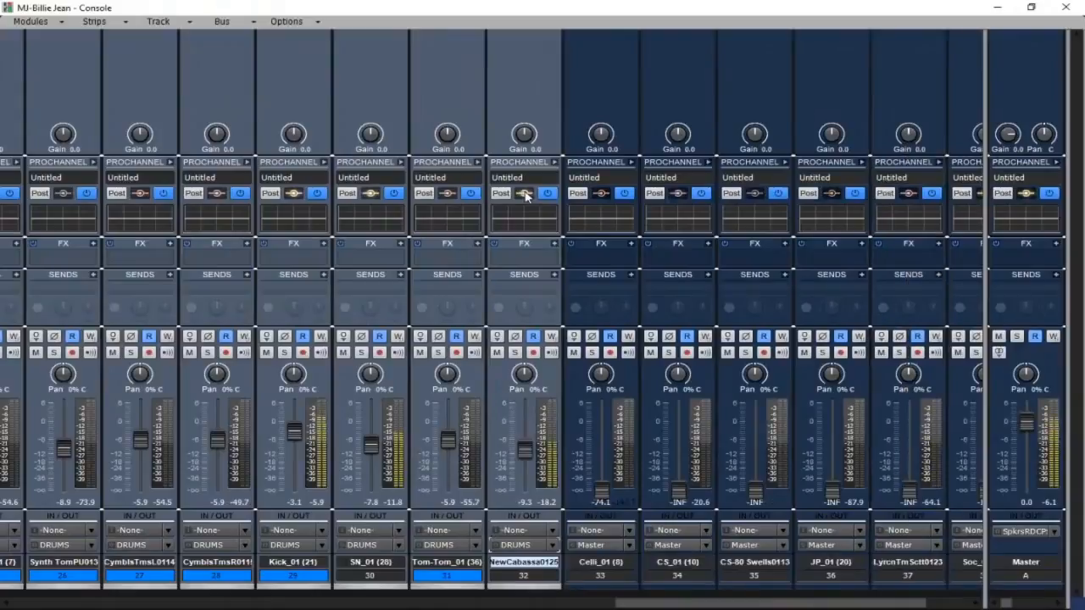
- Lower the NewCabassa fader to -17.0 and raise the Claps_01 fader to -2.7
drag(527, 455, 528, 465)
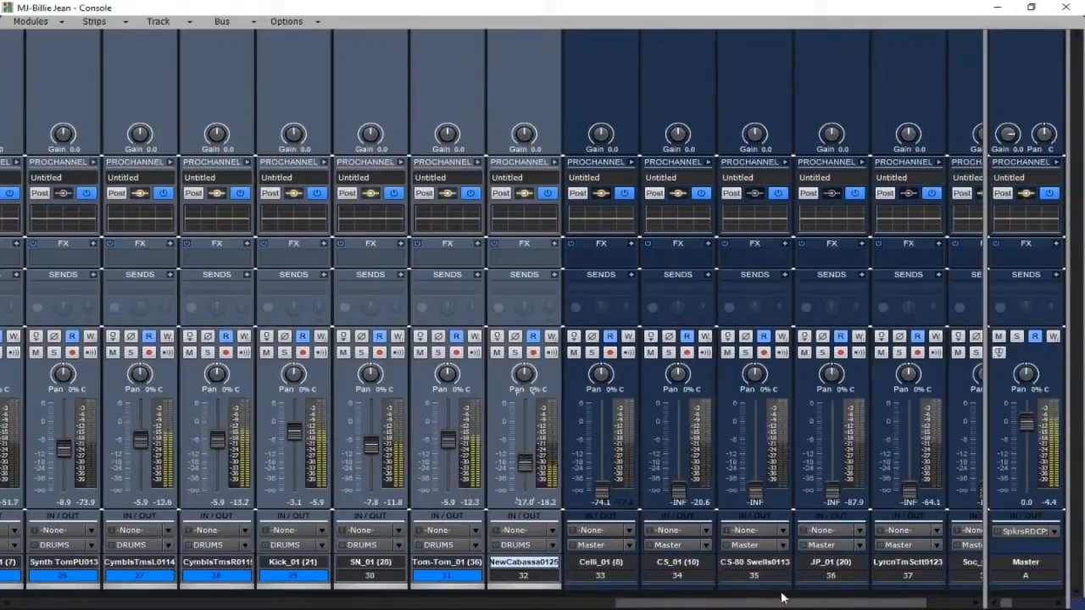
drag(804, 604, 740, 603)
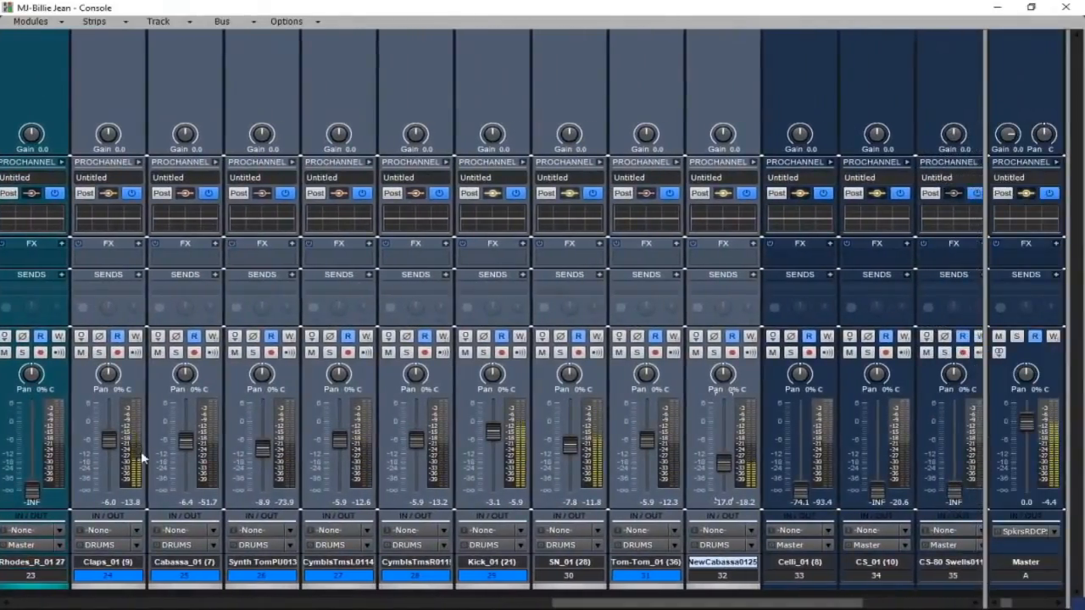
right_click(108, 430)
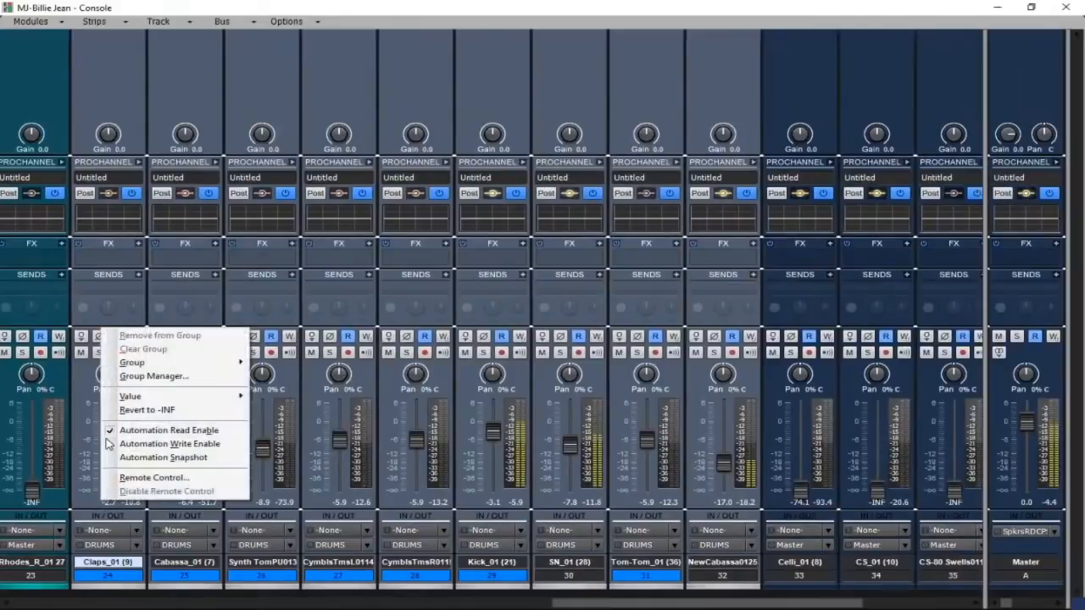
click(78, 418)
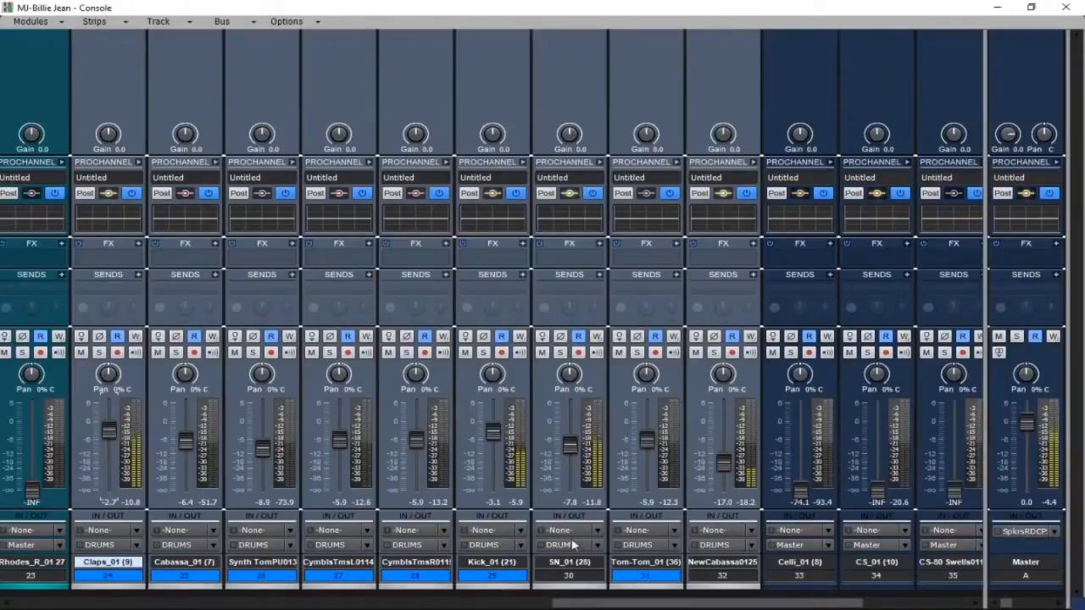
- Lower both CymblsTms faders to -8.5 and the Tom-Tom_01 fader to -8.7
drag(416, 439, 417, 446)
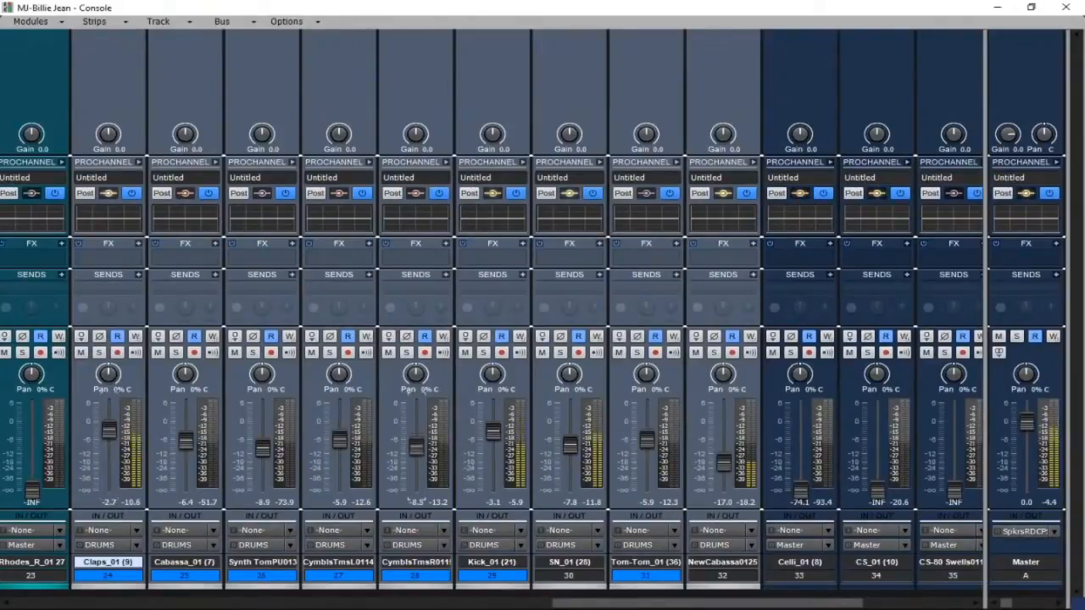
drag(340, 437, 340, 444)
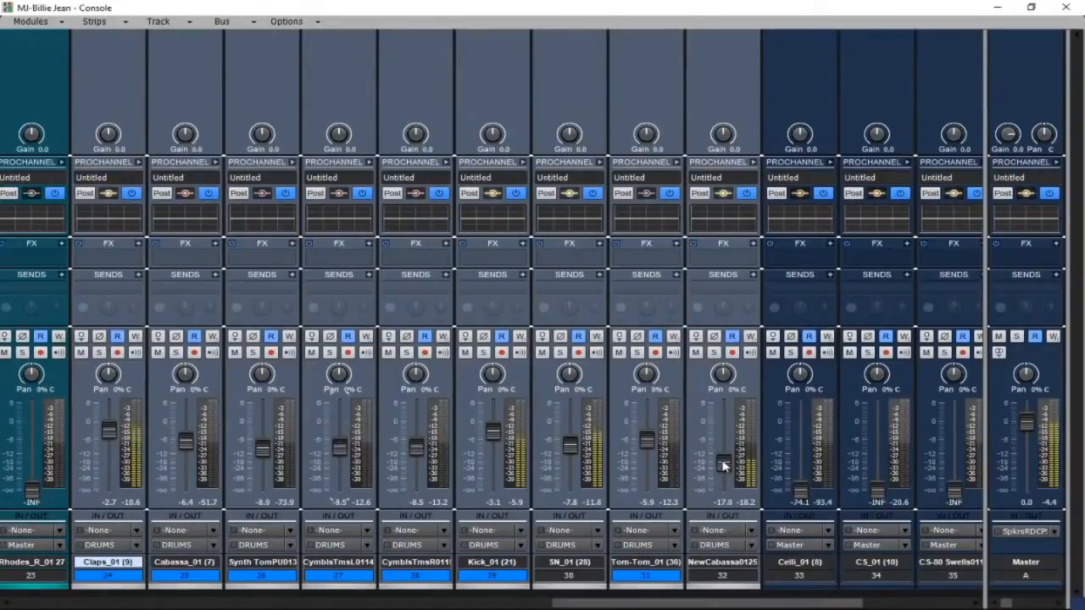
drag(644, 441, 644, 449)
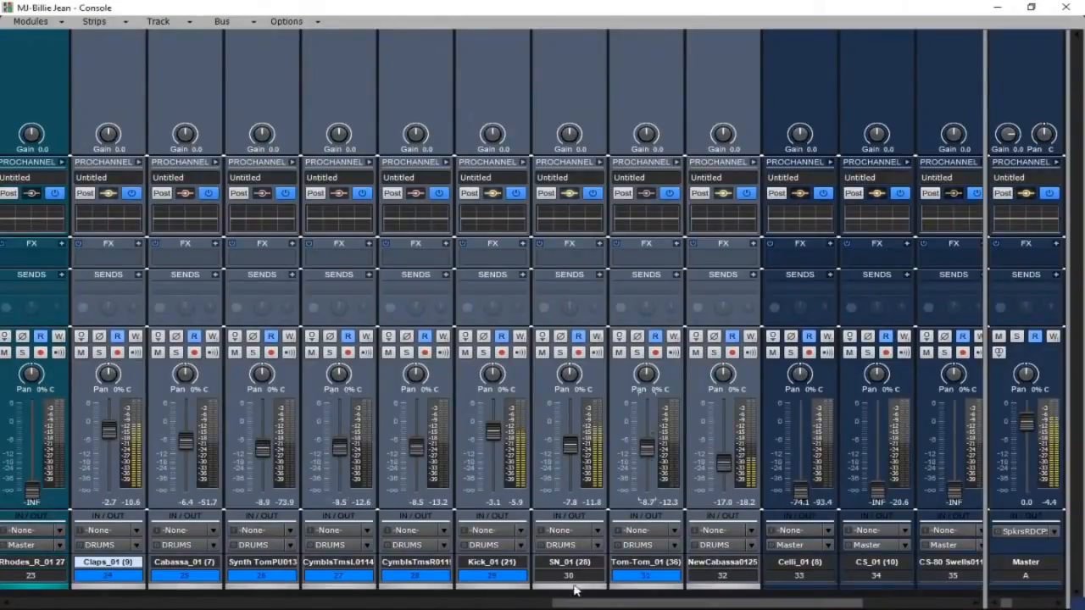
- Raise the Synth PadNo fader to -11.1, the LyrcnTmSctt fader to -11.5 and the Soc_01 fader to -9.0
drag(591, 604, 735, 604)
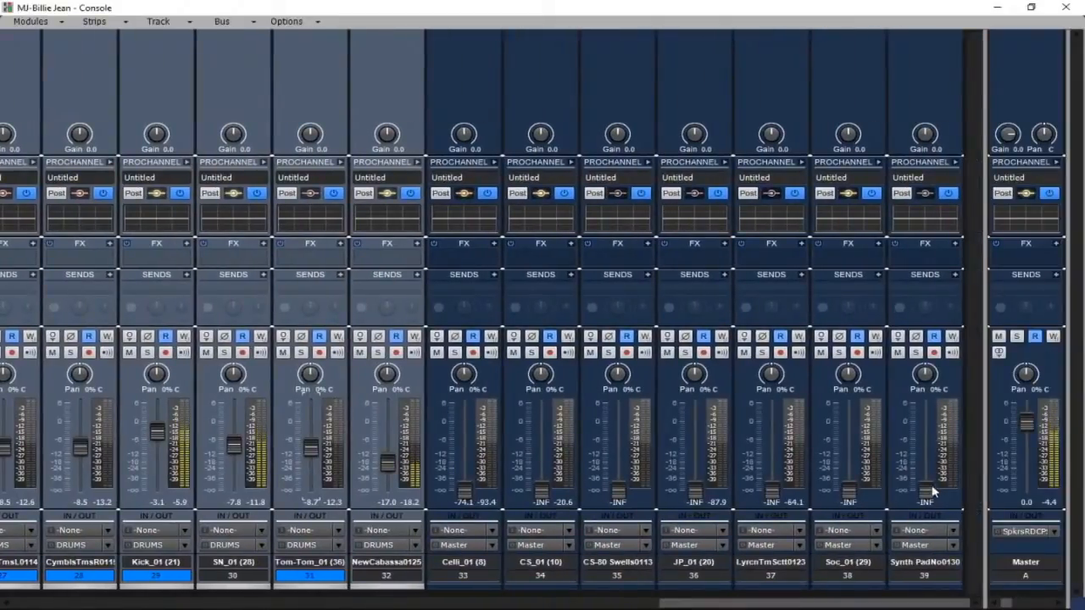
drag(926, 492, 926, 454)
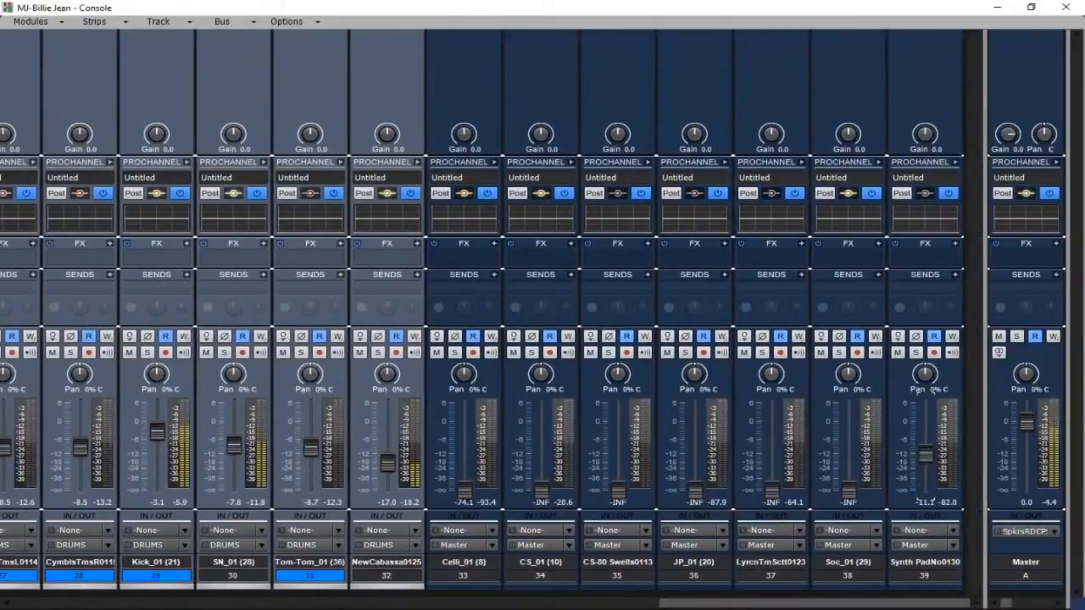
drag(773, 487, 774, 455)
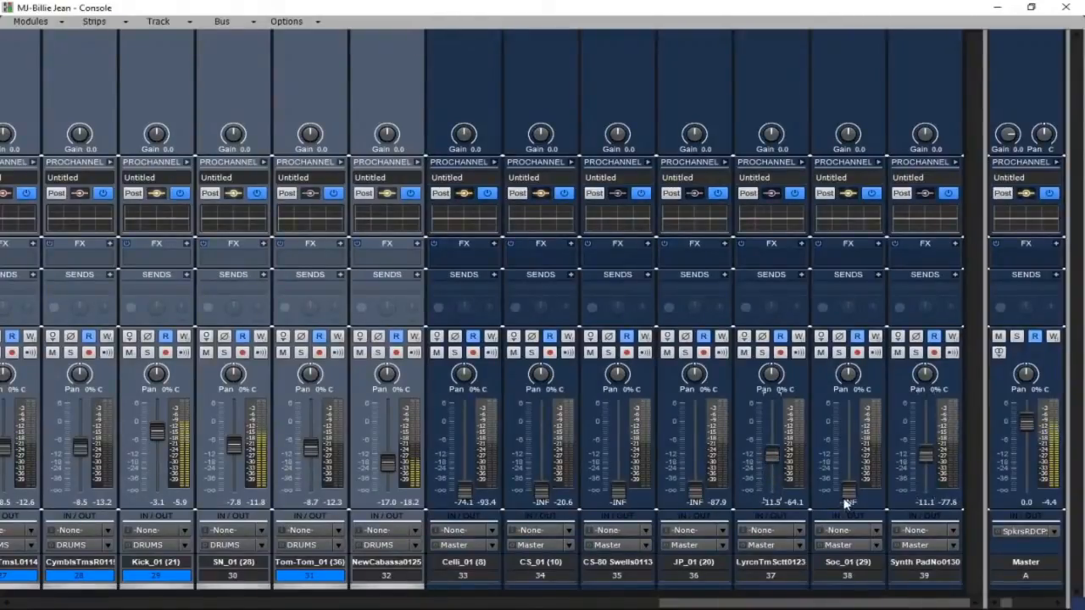
drag(848, 490, 849, 446)
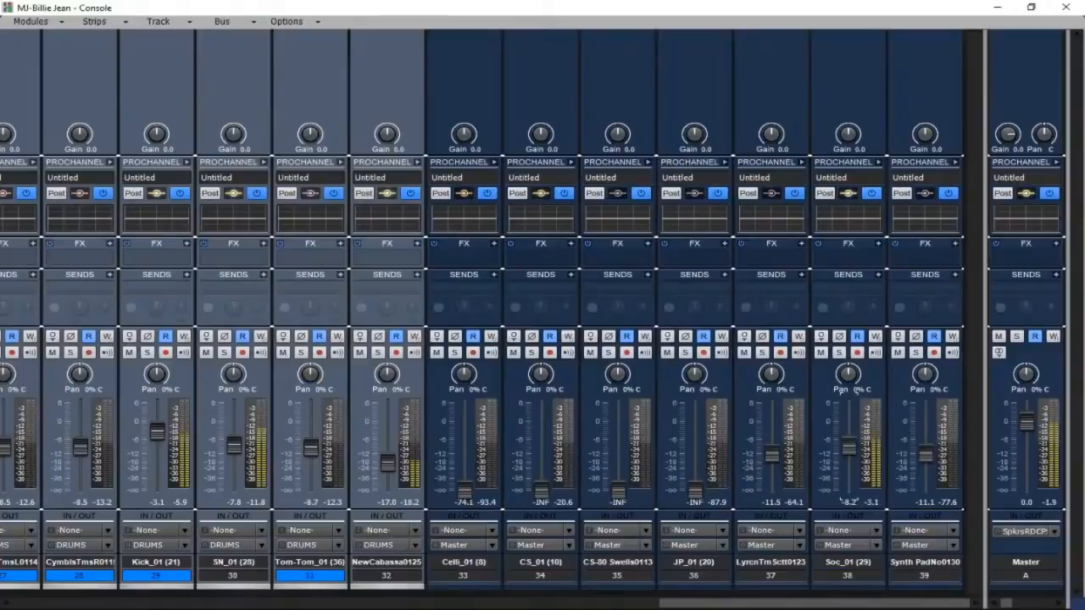
- Route Soc_01 to the DRUMS bus and move its strip between NewCabassa and Celli_01
click(869, 545)
click(930, 413)
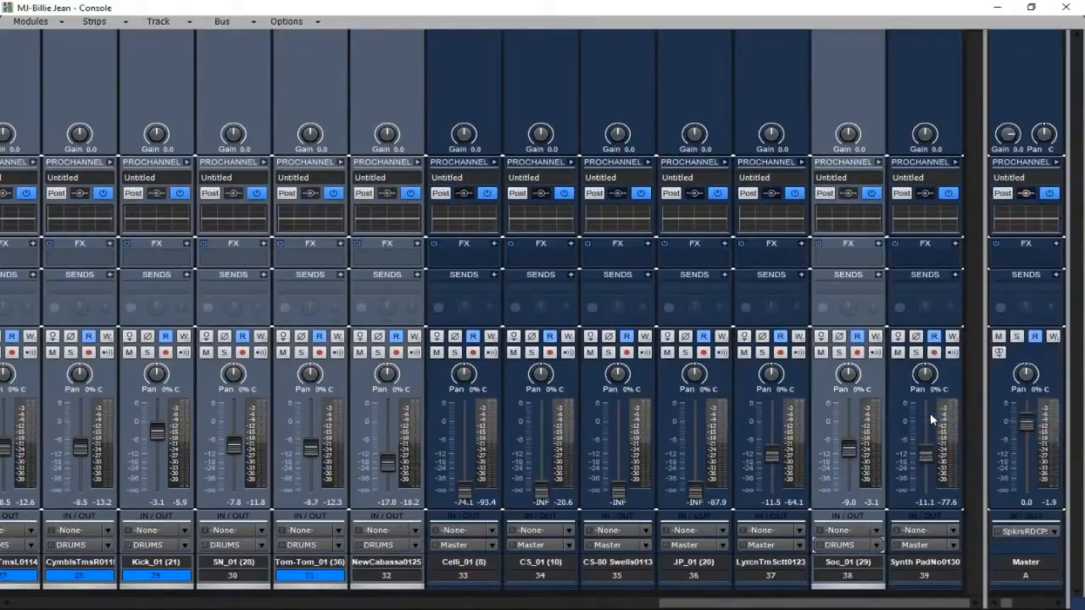
click(879, 79)
drag(879, 79, 476, 112)
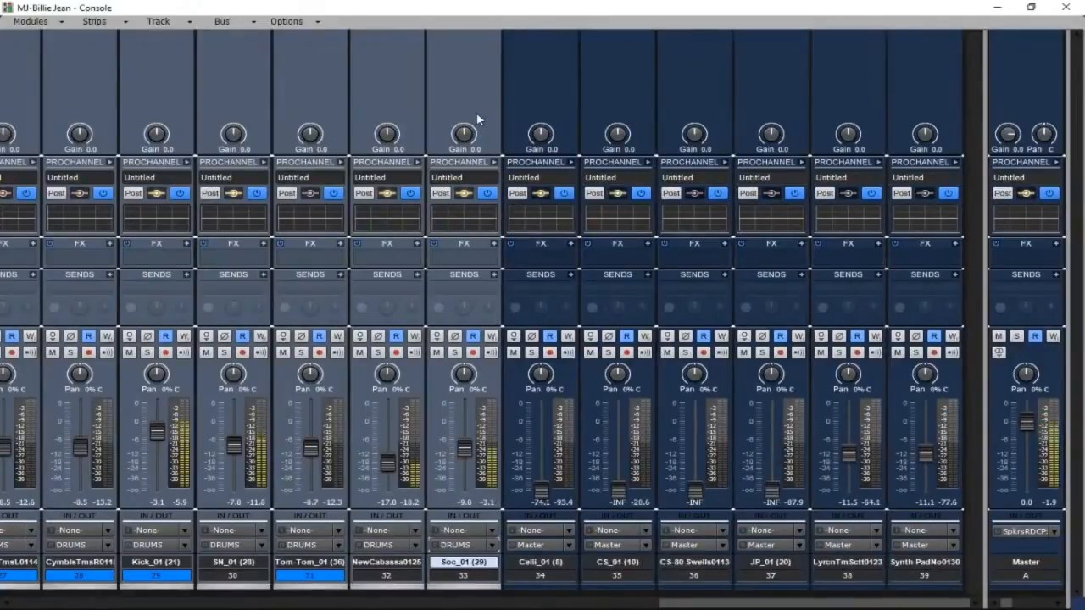
- Raise the Celli_01 fader to -5.9 and the CS-80 Swells fader to -11.5
drag(801, 605, 769, 604)
drag(644, 468, 640, 433)
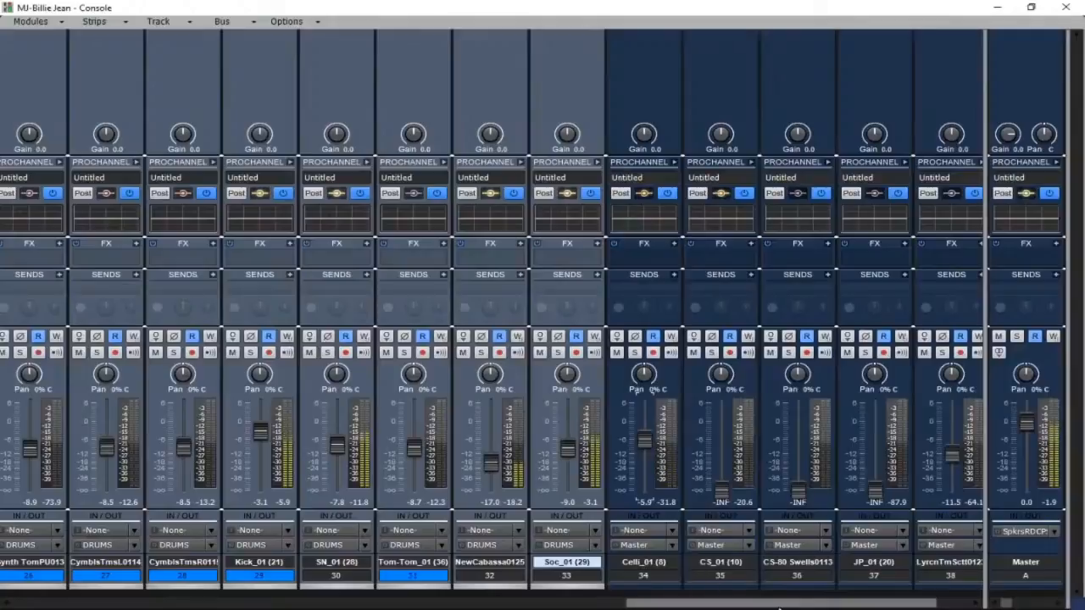
mouse_move(721, 491)
mouse_down()
mouse_move(722, 453)
mouse_move(721, 492)
mouse_up()
drag(797, 491, 797, 455)
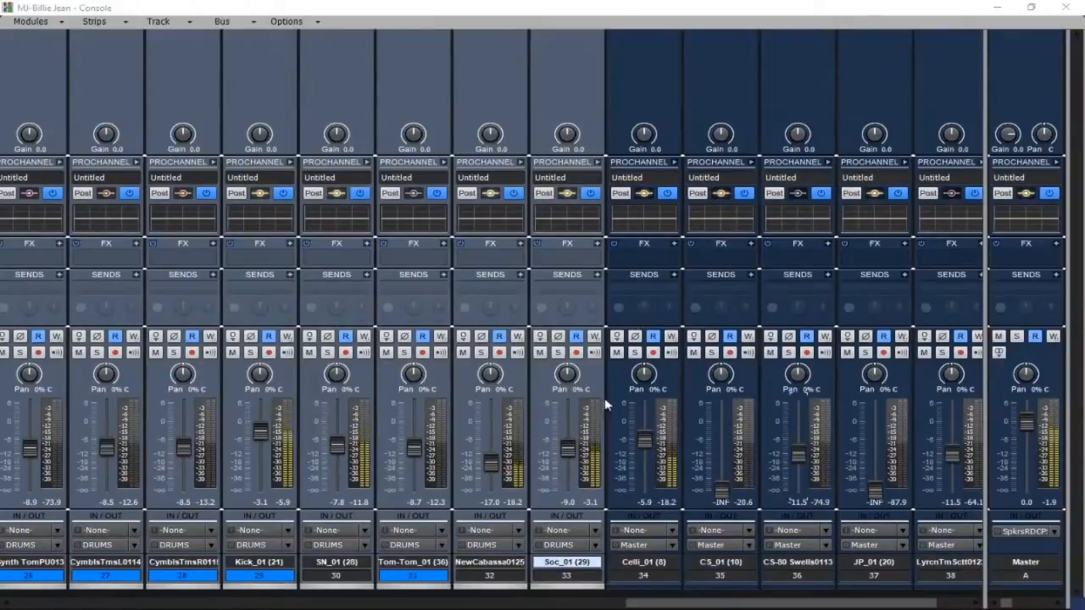
- Set the LyrcnTmSctt fader to -9.2, raise the JP_01 fader to -16.0 and bring up the CS_01 fader
drag(712, 604, 540, 586)
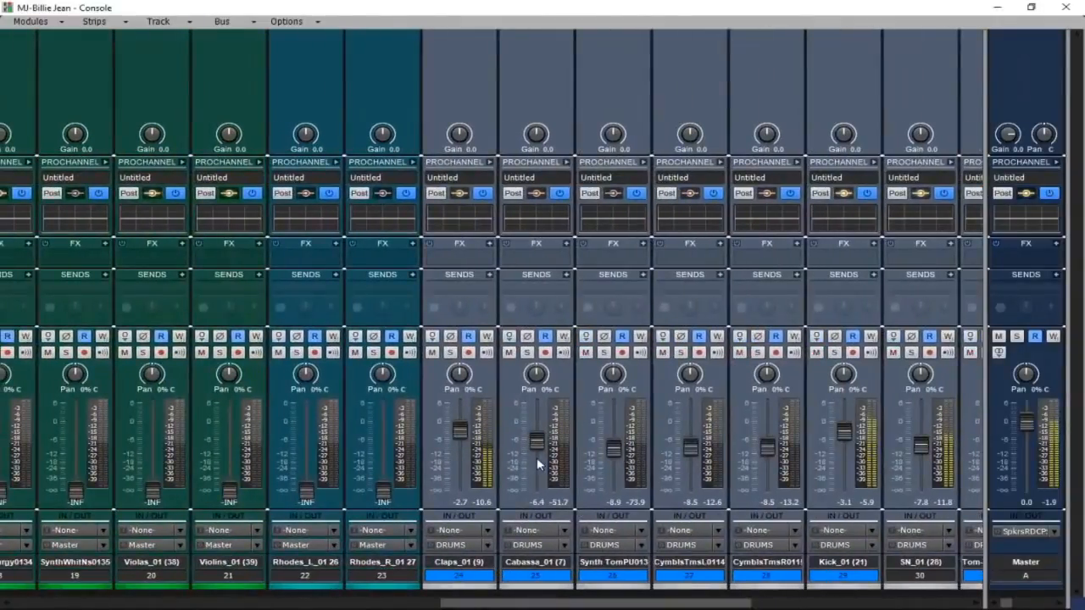
mouse_move(540, 463)
drag(551, 606, 770, 607)
mouse_move(848, 458)
mouse_down()
mouse_move(841, 391)
mouse_move(848, 466)
mouse_move(849, 456)
mouse_up()
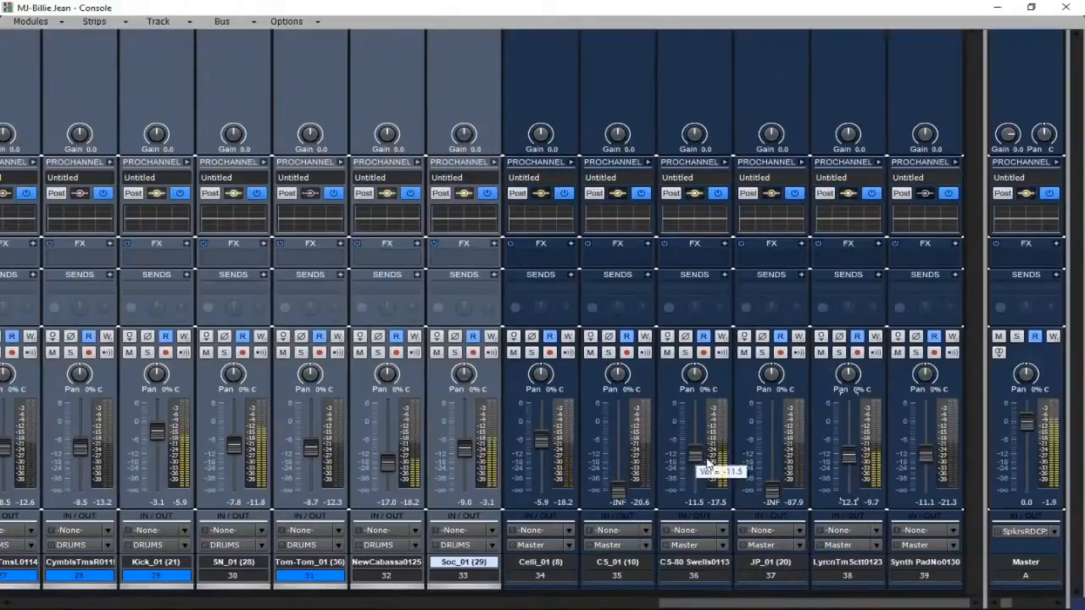
drag(850, 473, 846, 460)
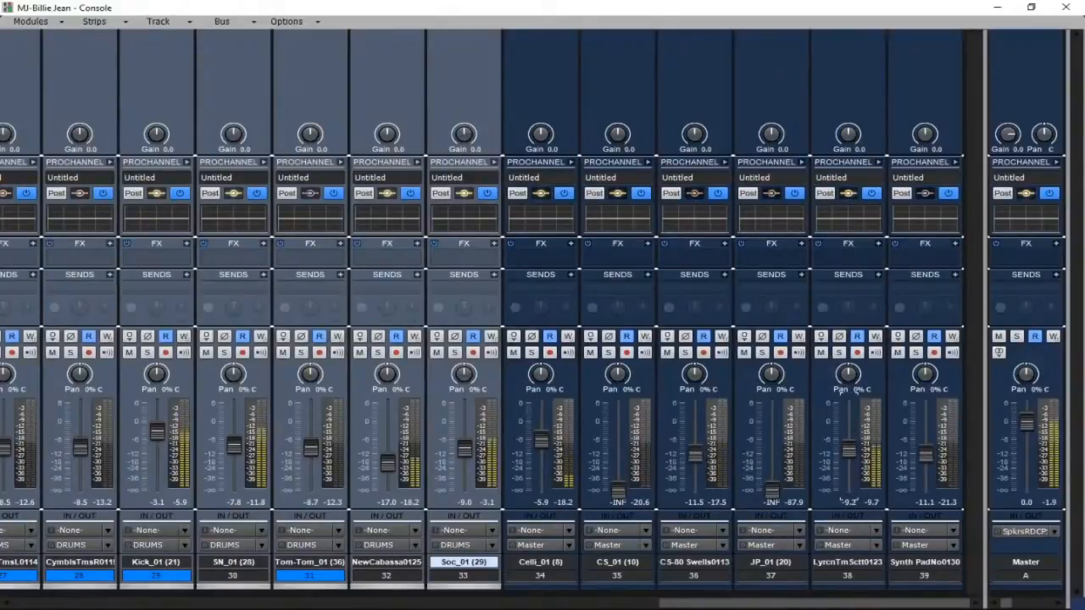
drag(771, 490, 772, 463)
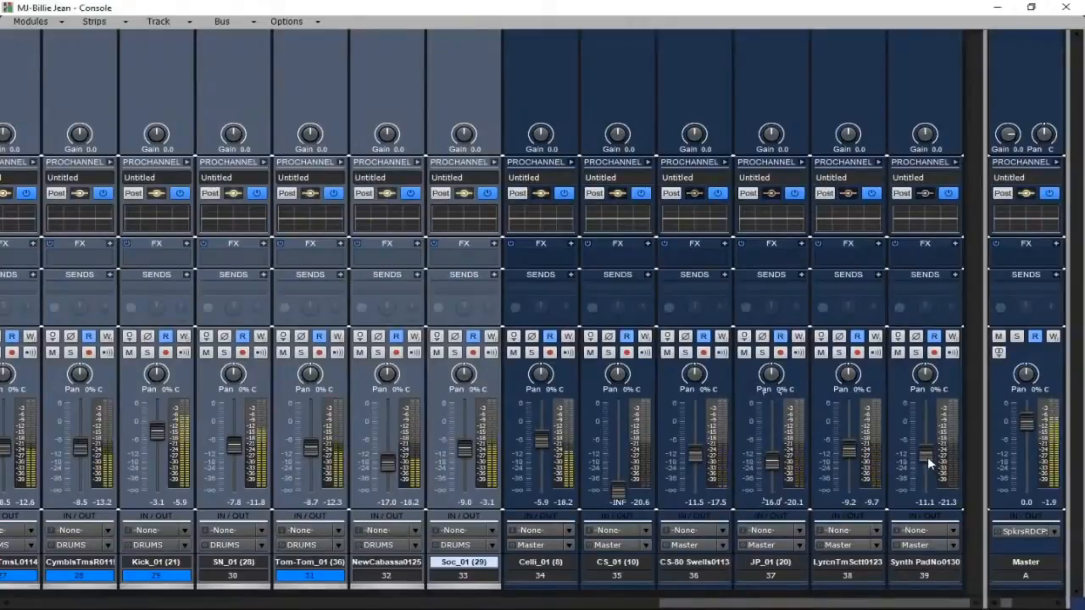
drag(618, 490, 618, 405)
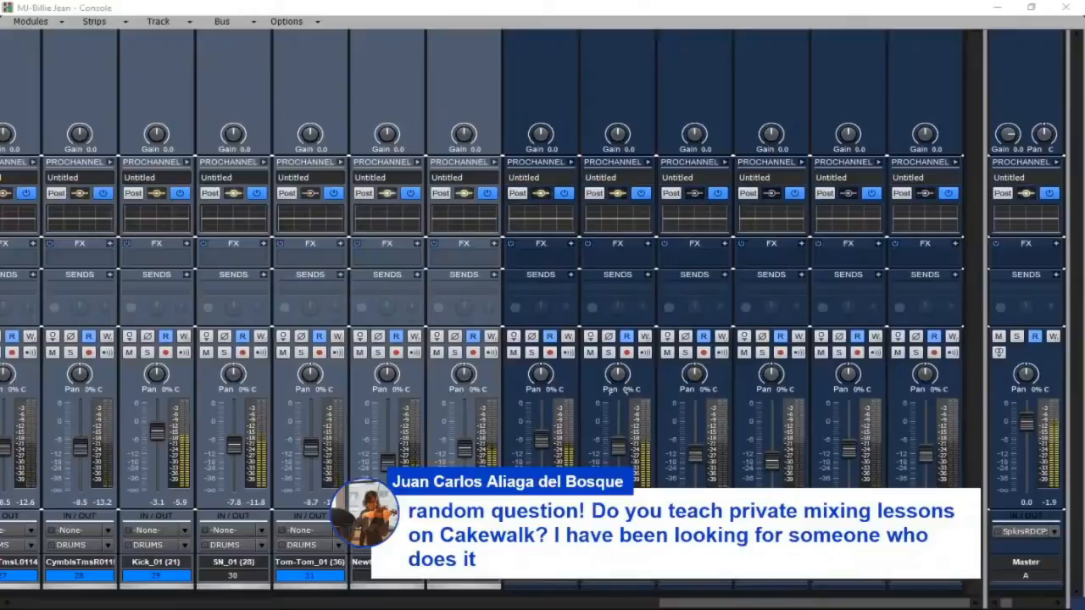
- Raise the Synth_CS_01 fader to -2.7 and the EMEnglshHD fader to -7.6
drag(816, 602, 552, 602)
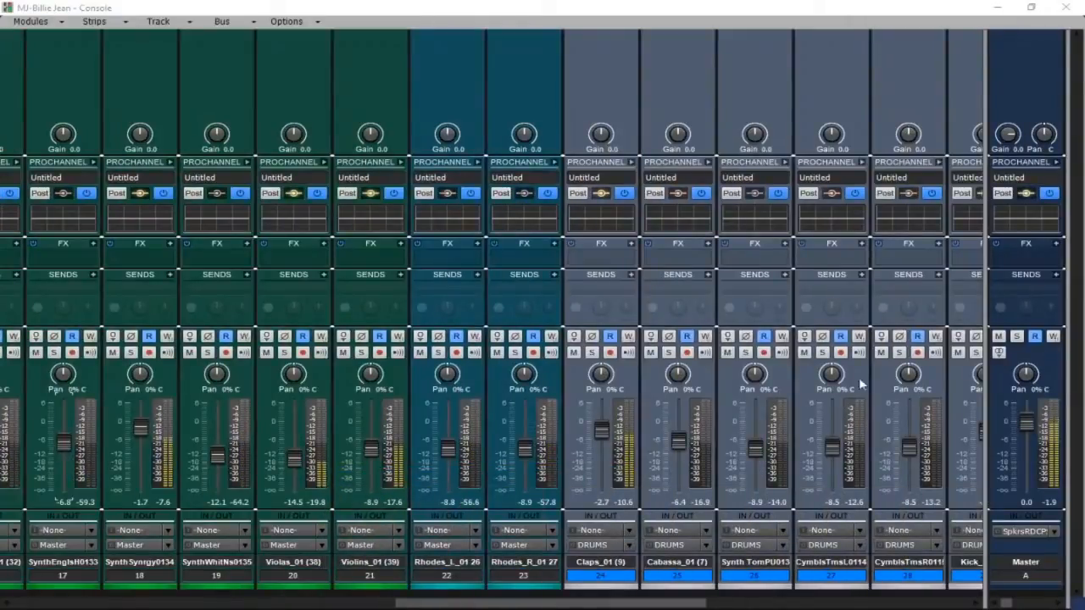
drag(644, 602, 421, 603)
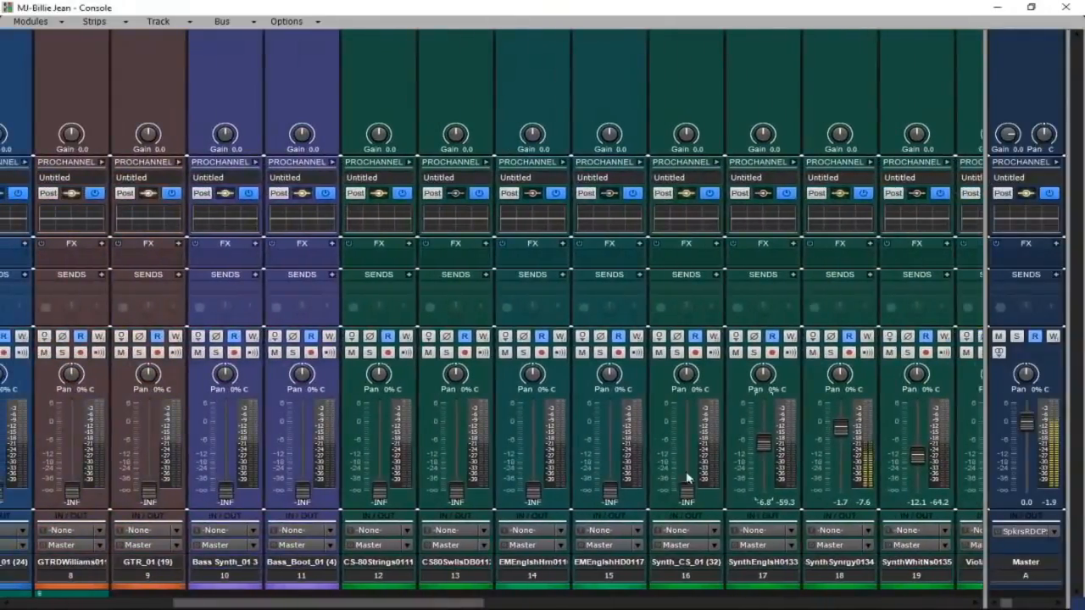
drag(690, 492, 688, 431)
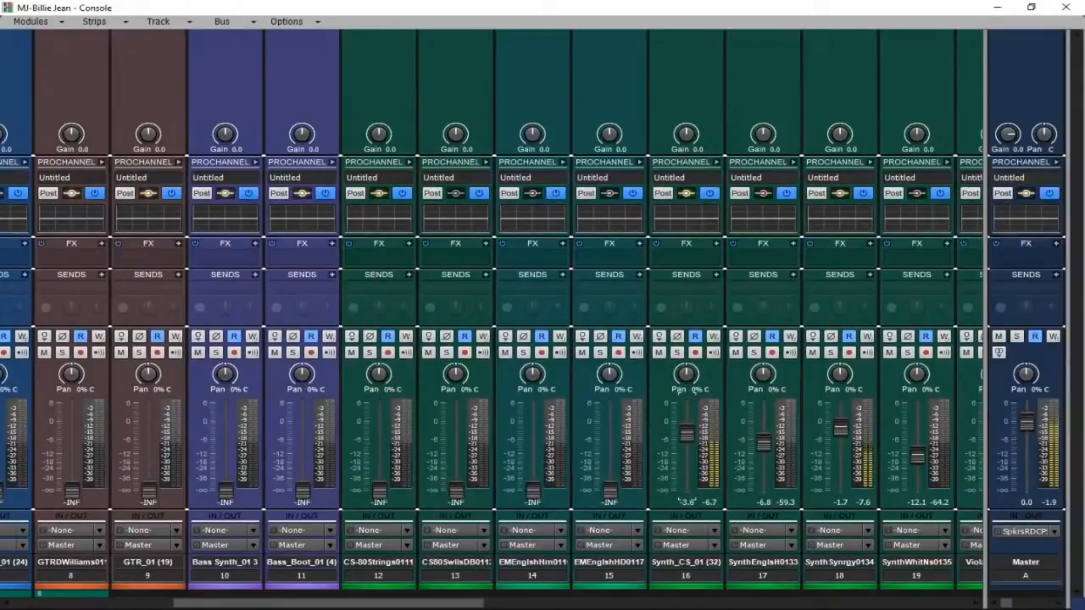
drag(610, 492, 609, 433)
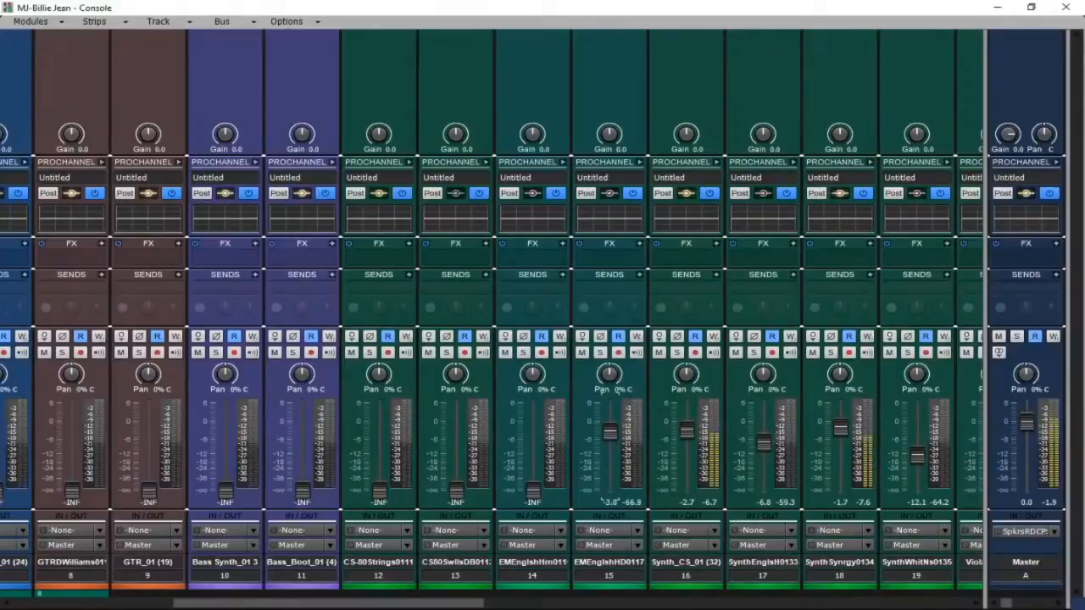
drag(609, 432, 609, 445)
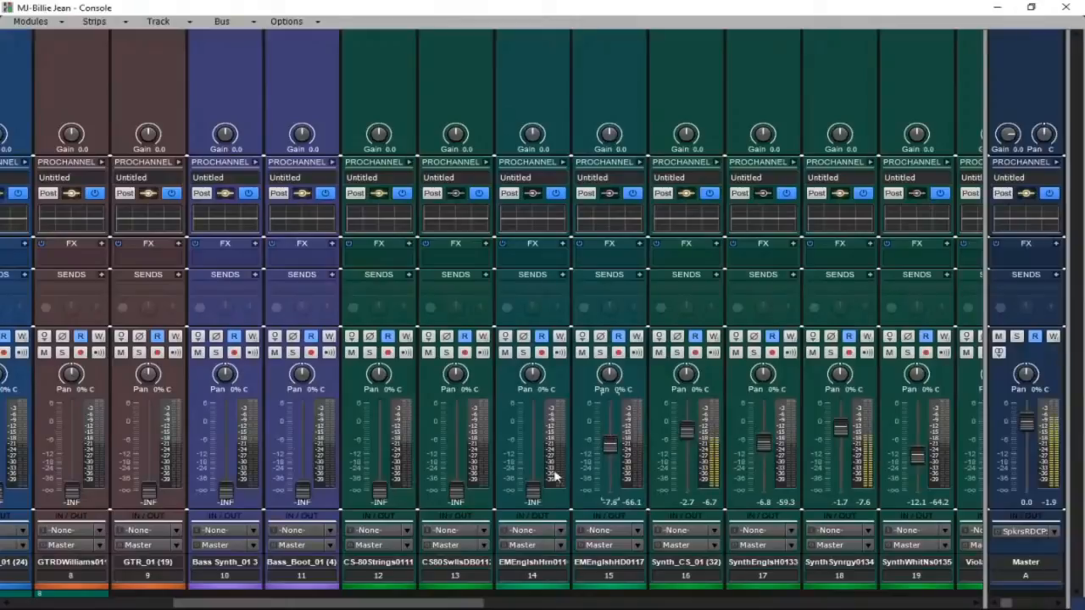
- Raise the EMEnglshHrn fader to -7.2, the CS80SwllsDB fader to -5.8 and the CS-80Strings fader to -4.0
drag(532, 490, 532, 443)
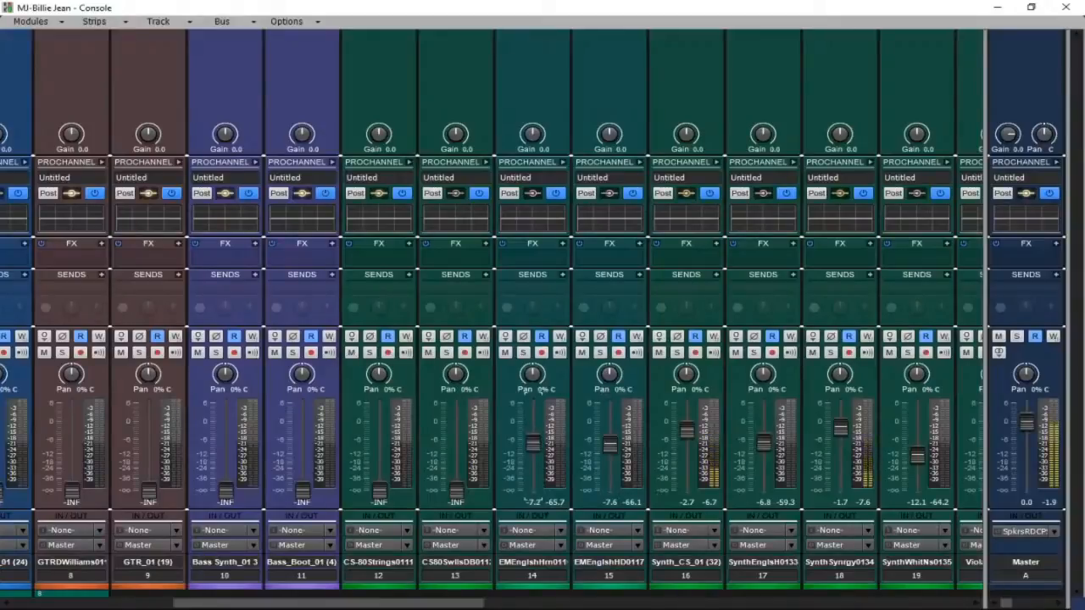
drag(456, 492, 456, 440)
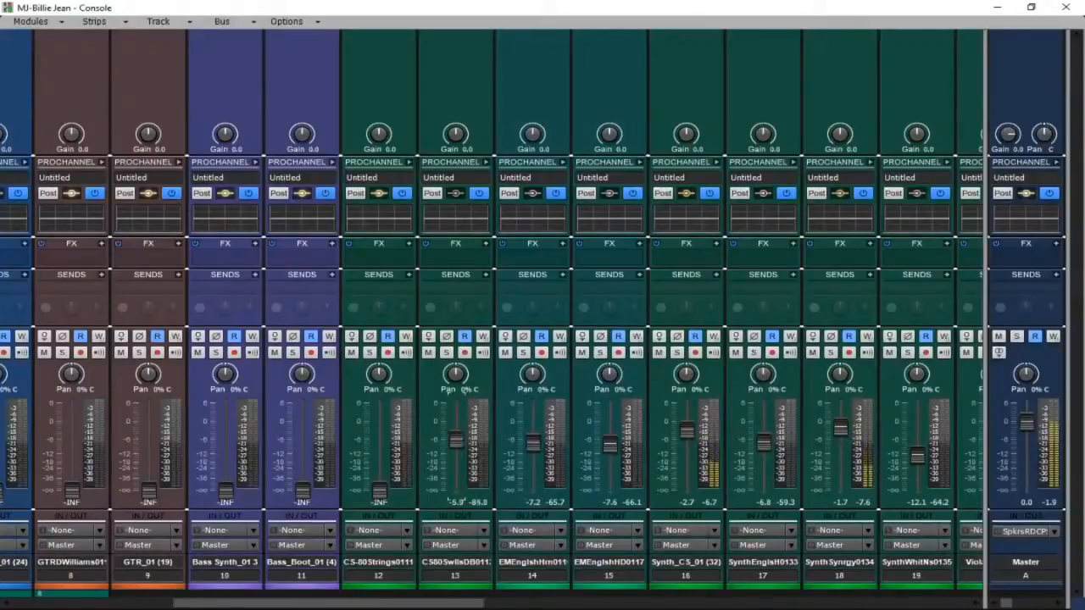
drag(379, 495, 380, 434)
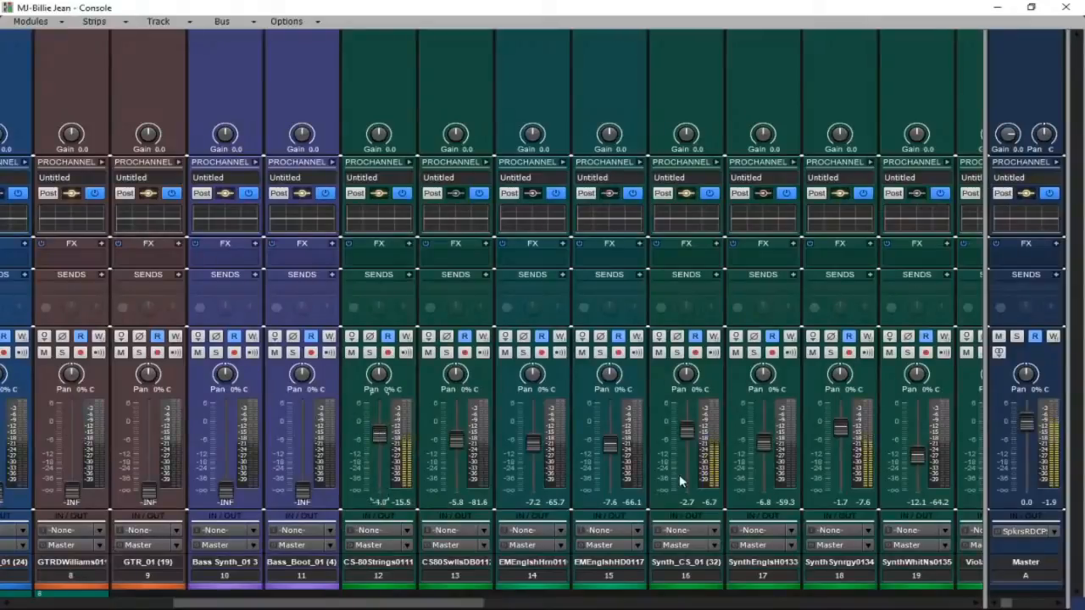
- Reset the Master peak reading and raise the bass faders, Bass_Boot_01 to -6.2 and Bass Synth_01 to -4.1
click(1057, 506)
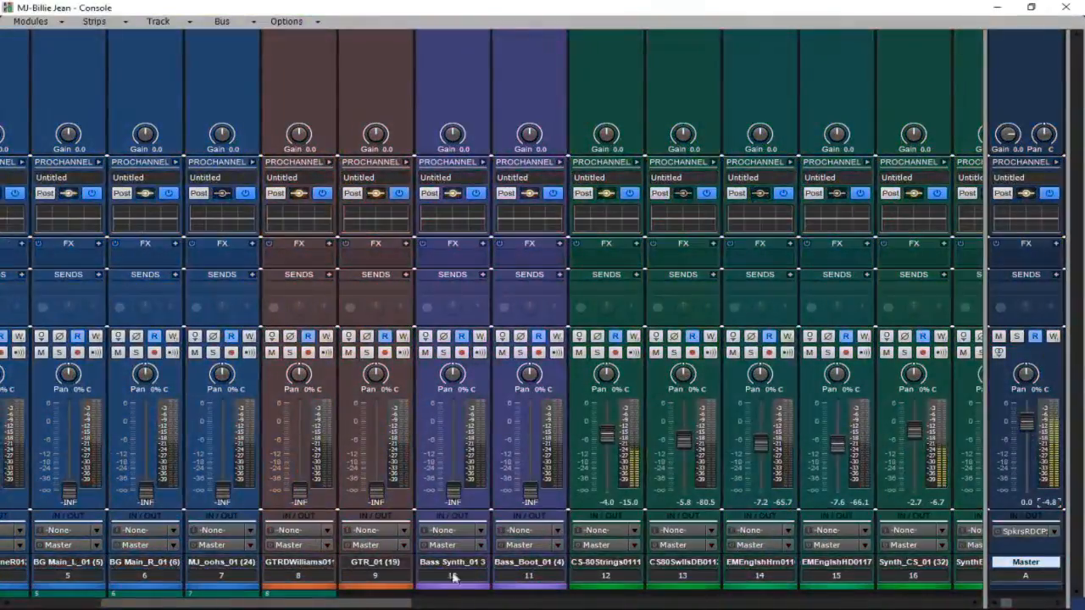
drag(529, 492, 530, 445)
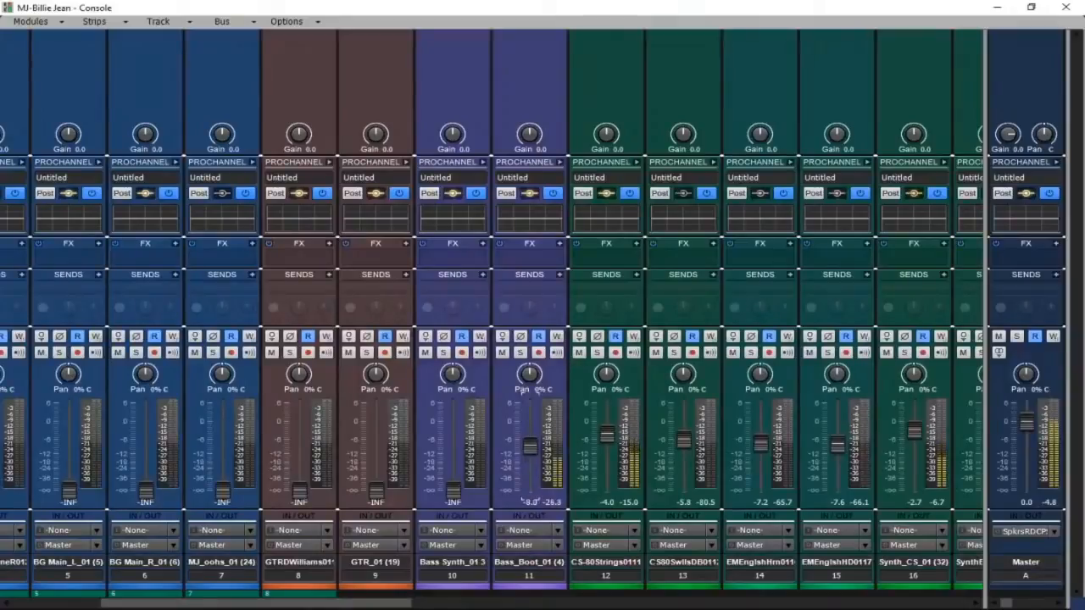
drag(453, 490, 453, 432)
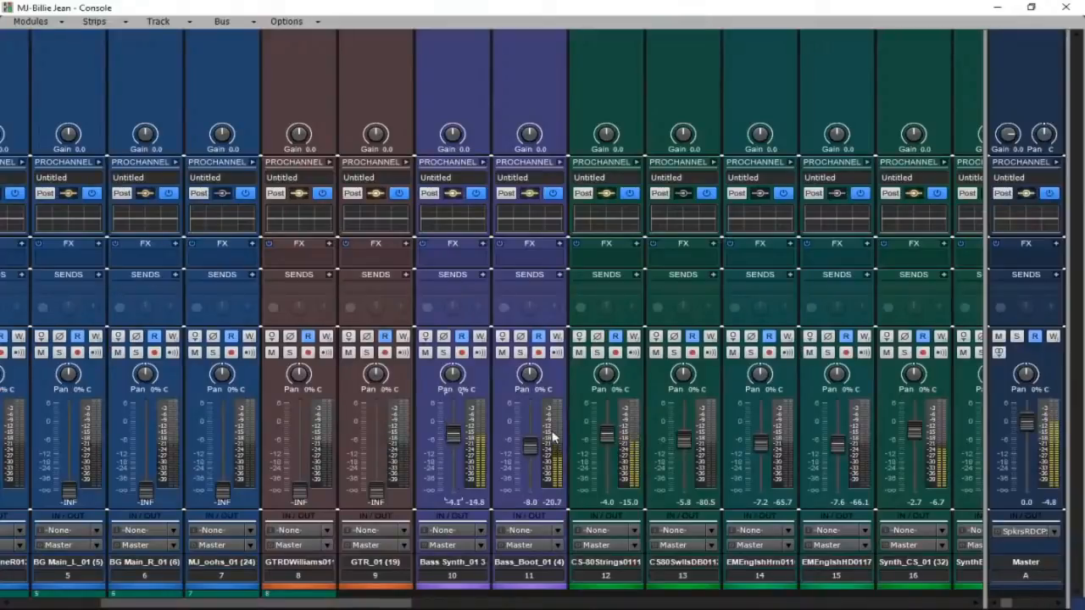
mouse_move(535, 449)
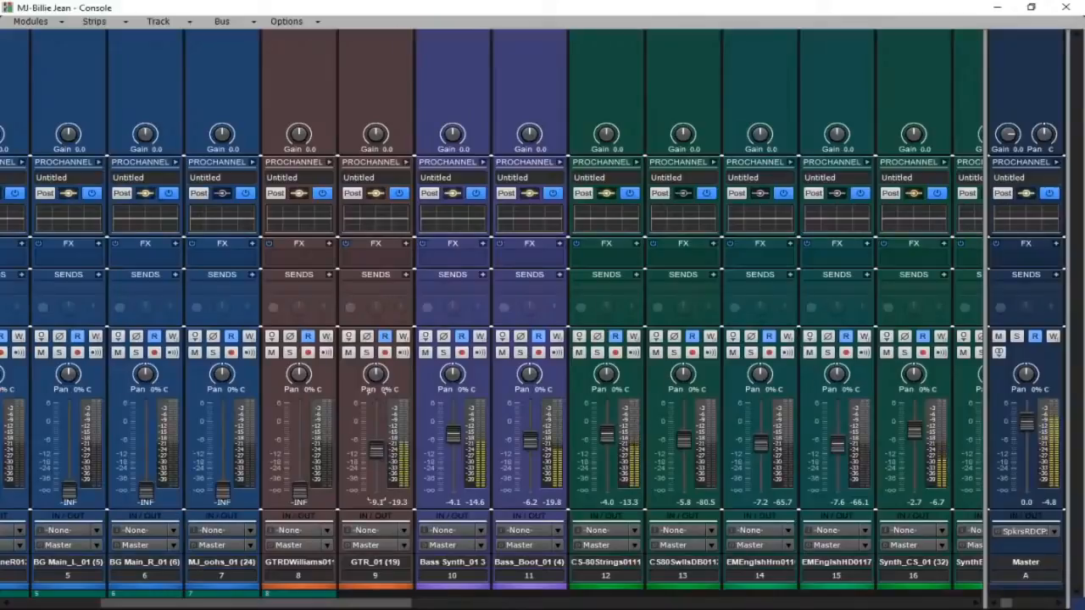
- Raise the track 8 guitar fader to -9.4 and the GTR_01 fader to -8.3
drag(299, 491, 298, 456)
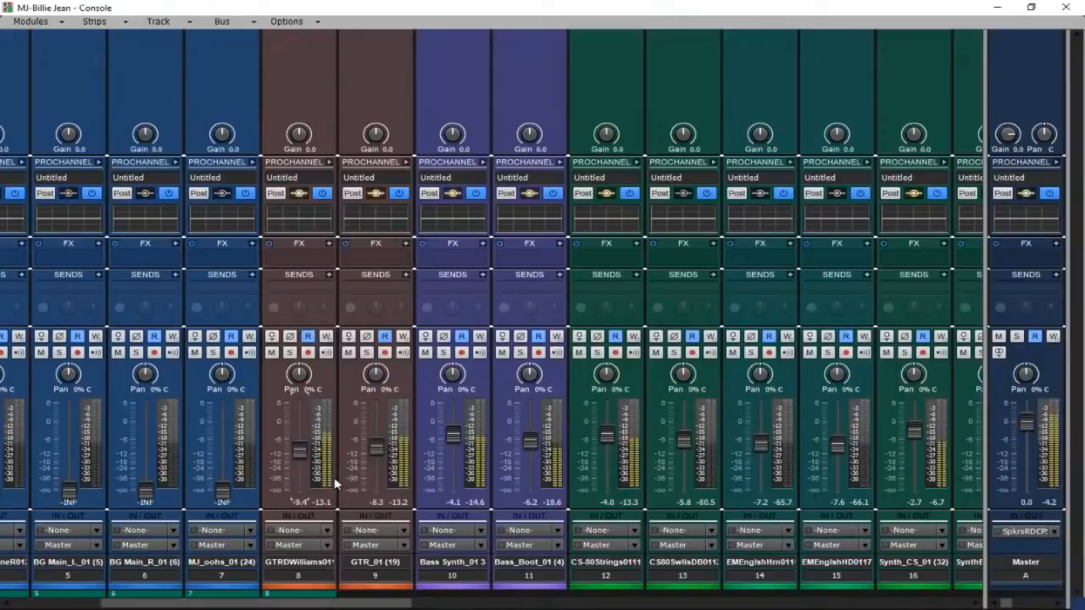
drag(333, 601, 890, 566)
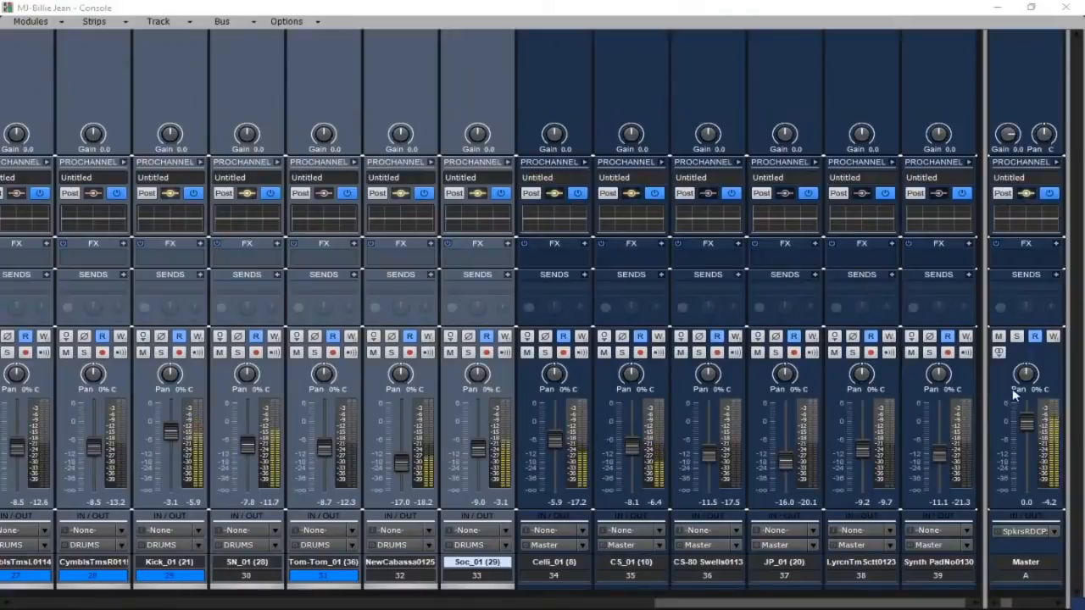
drag(987, 435, 944, 436)
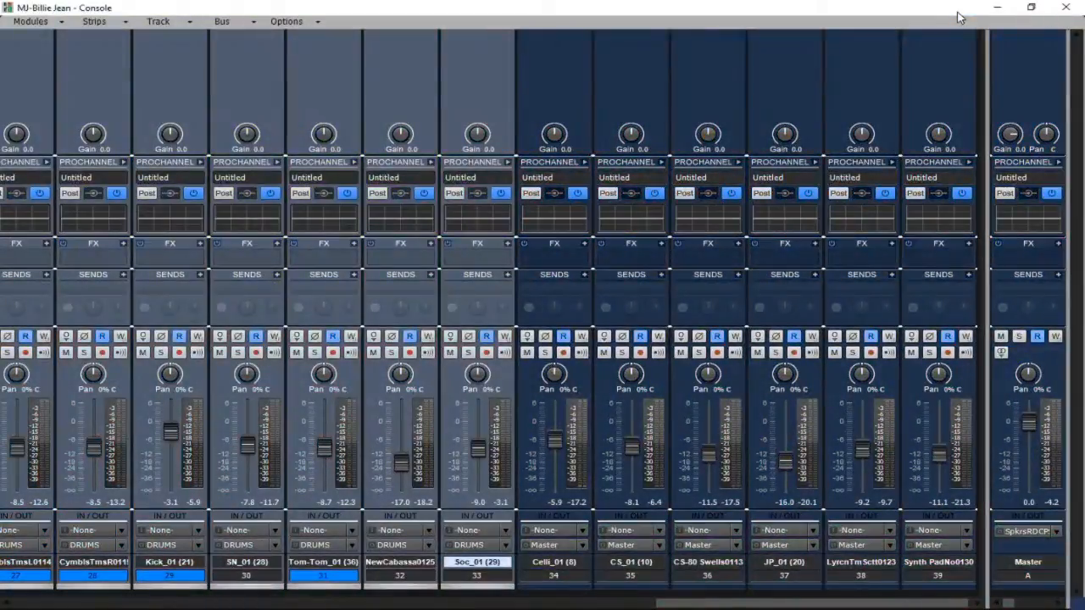
- Rename the new bus H after the Satty bus as Strings
drag(787, 603, 681, 584)
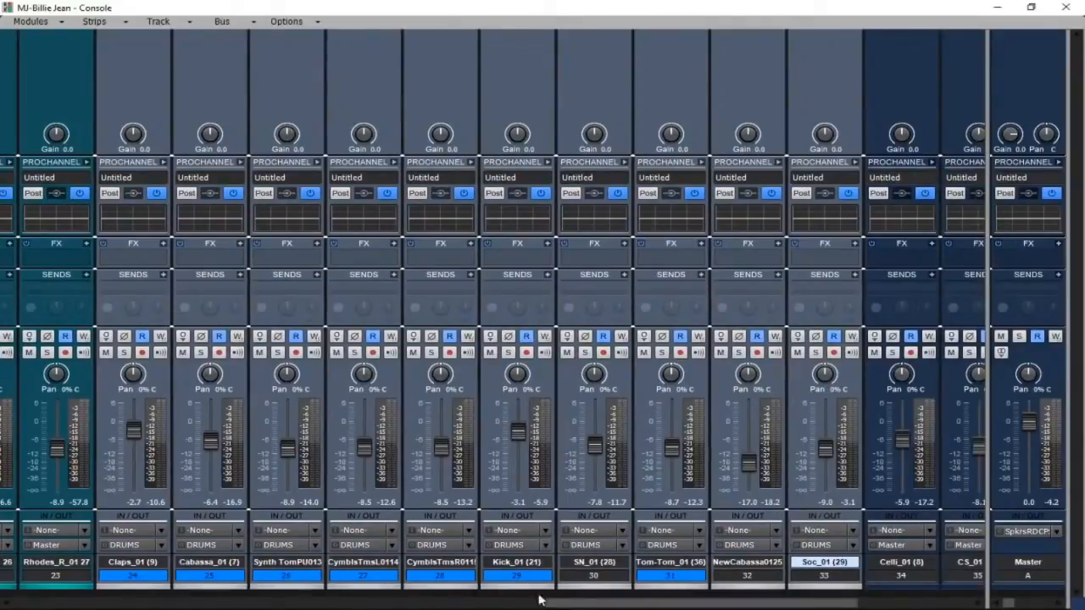
drag(594, 605, 708, 604)
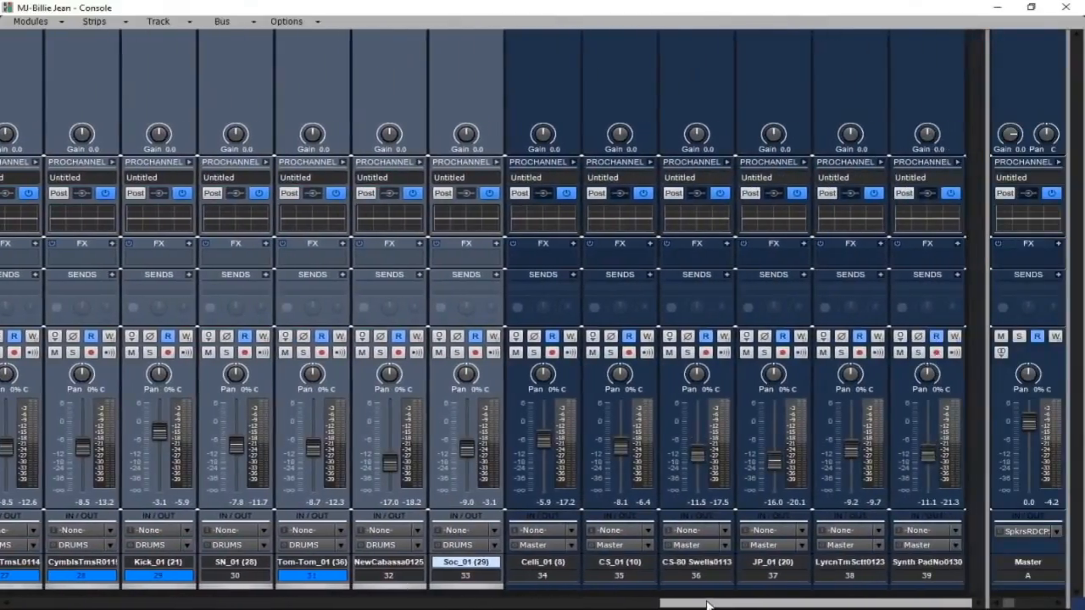
double_click(912, 561)
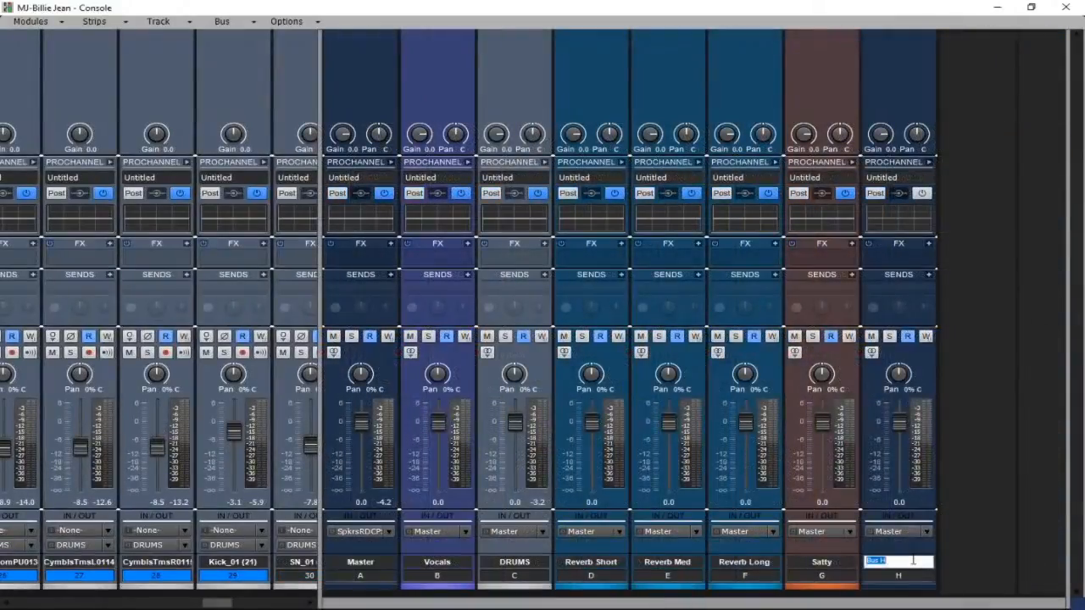
text(Strings)
key(Return)
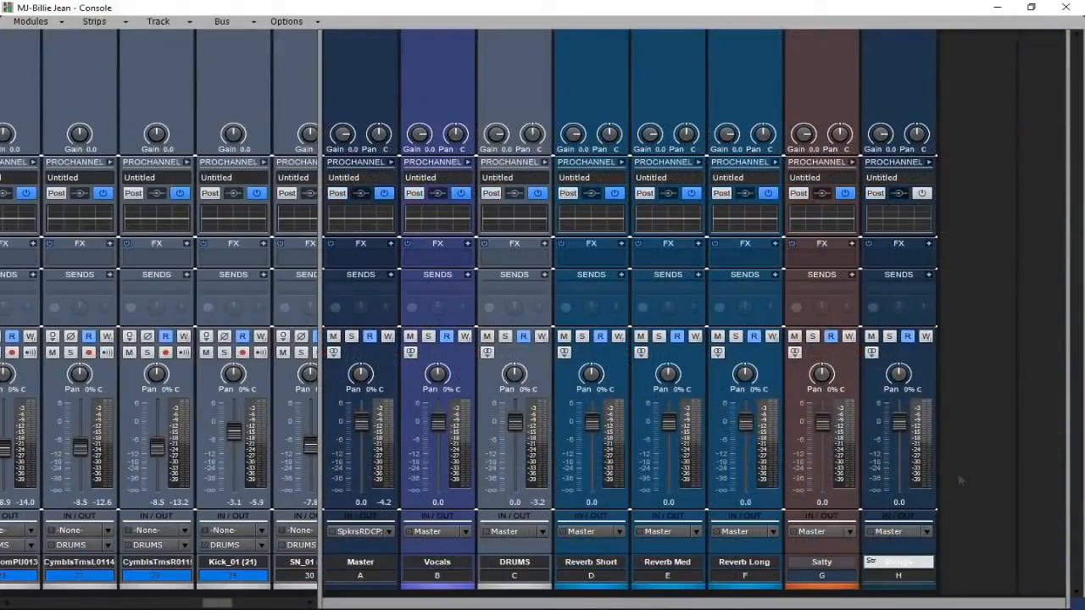
- Color the Strings bus green and move it between the Vocals and DRUMS buses
click(921, 82)
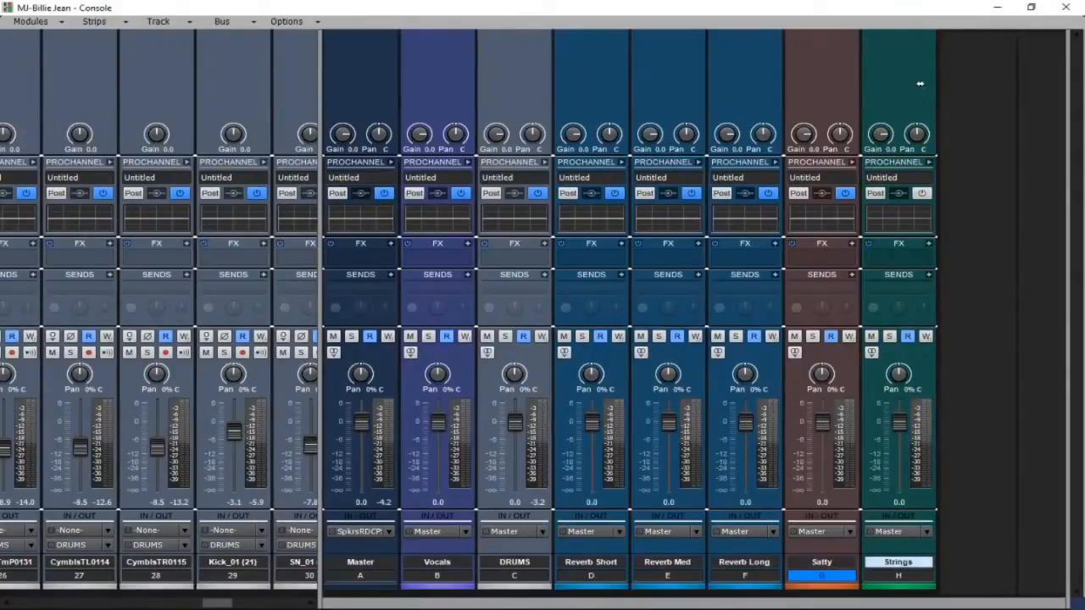
drag(534, 113, 535, 119)
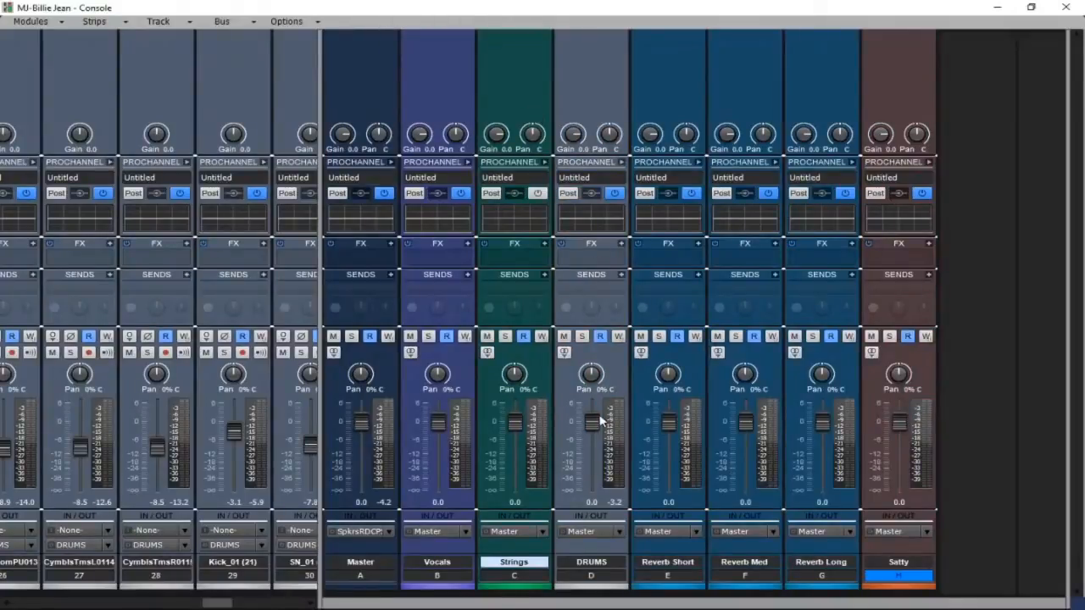
drag(321, 460, 1078, 438)
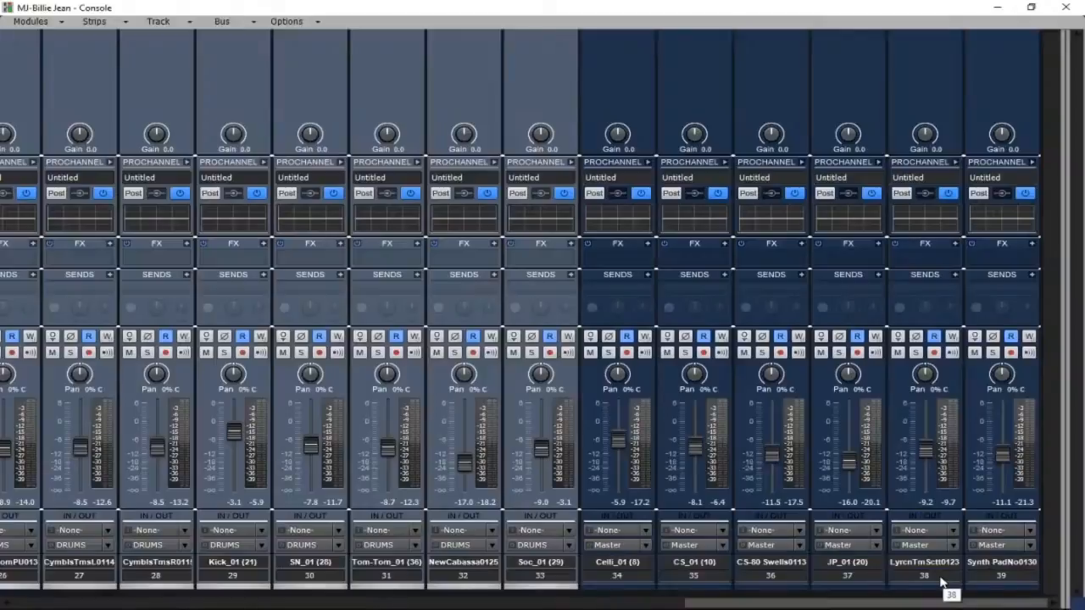
- Select the JP_01 track and enlarge its lane in the track view to see its waveform
drag(613, 579, 741, 582)
click(847, 580)
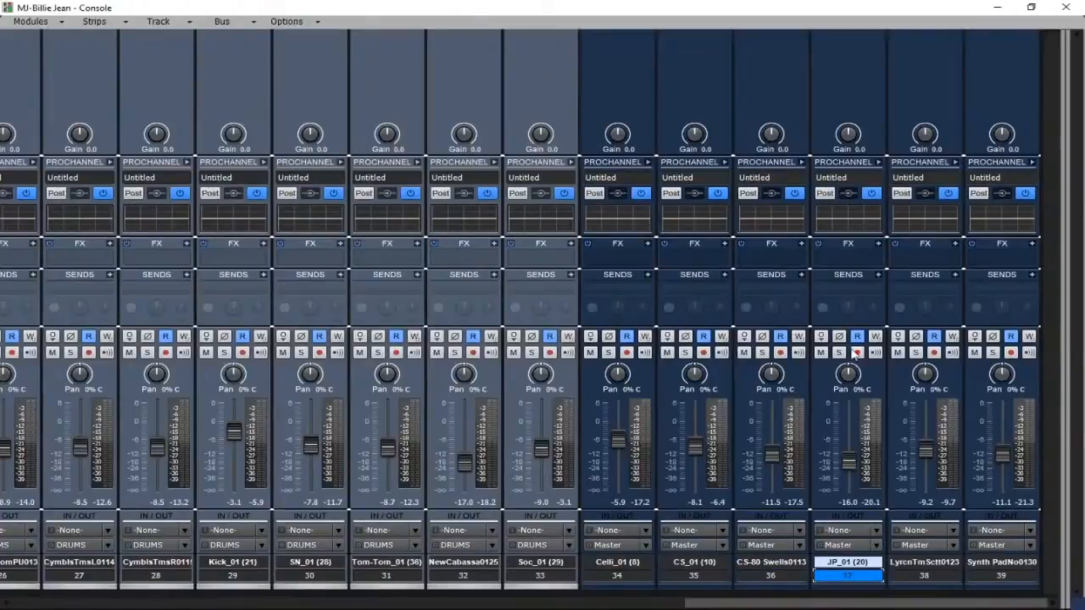
click(997, 7)
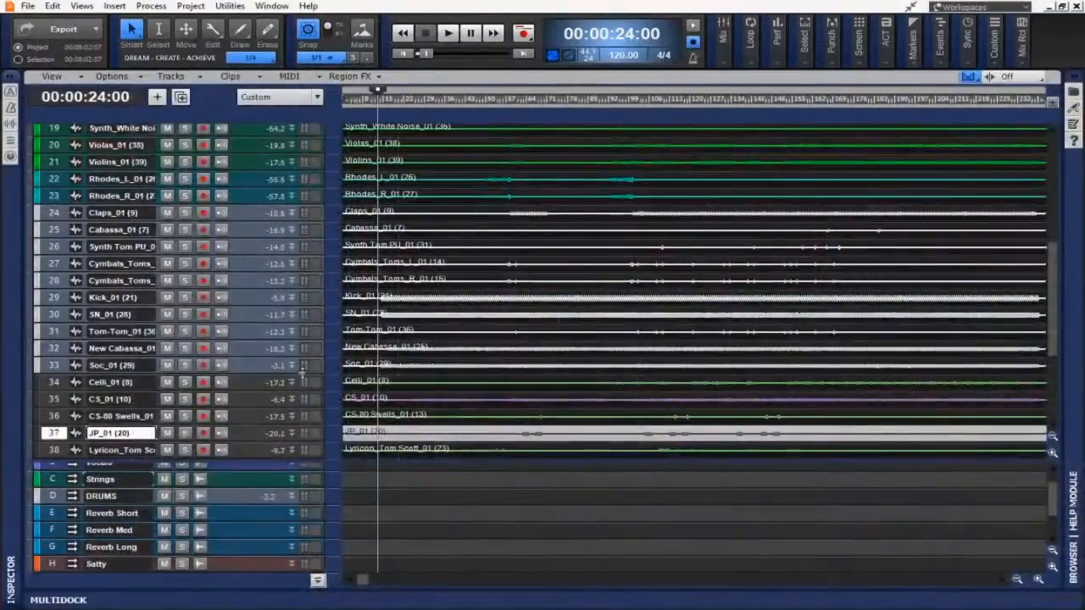
drag(298, 460, 281, 490)
drag(267, 441, 271, 534)
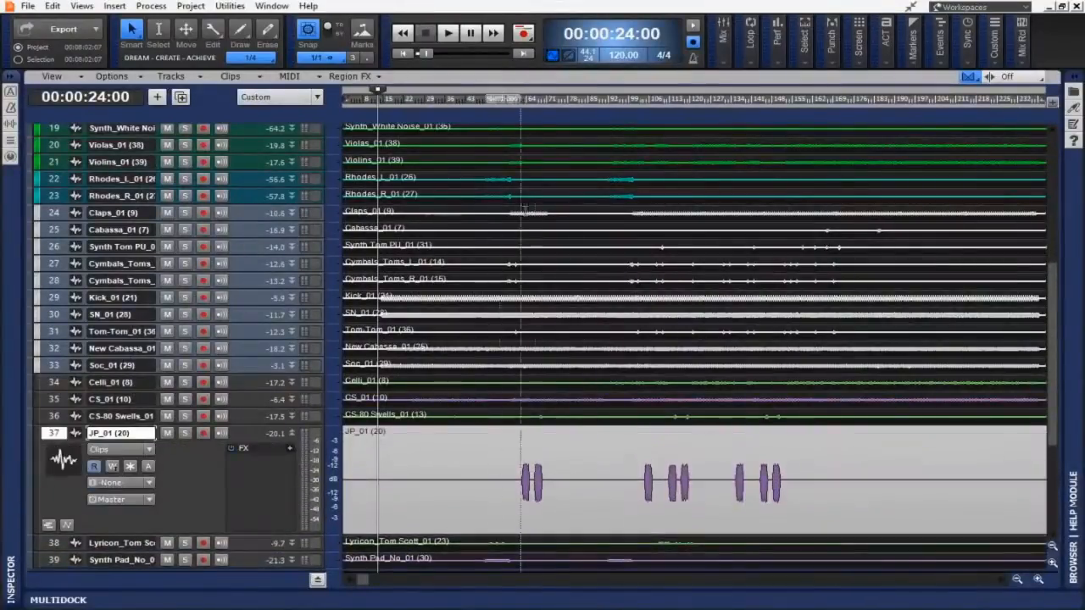
- Solo the JP_01 track and listen to it from 00:03:26:00
click(643, 99)
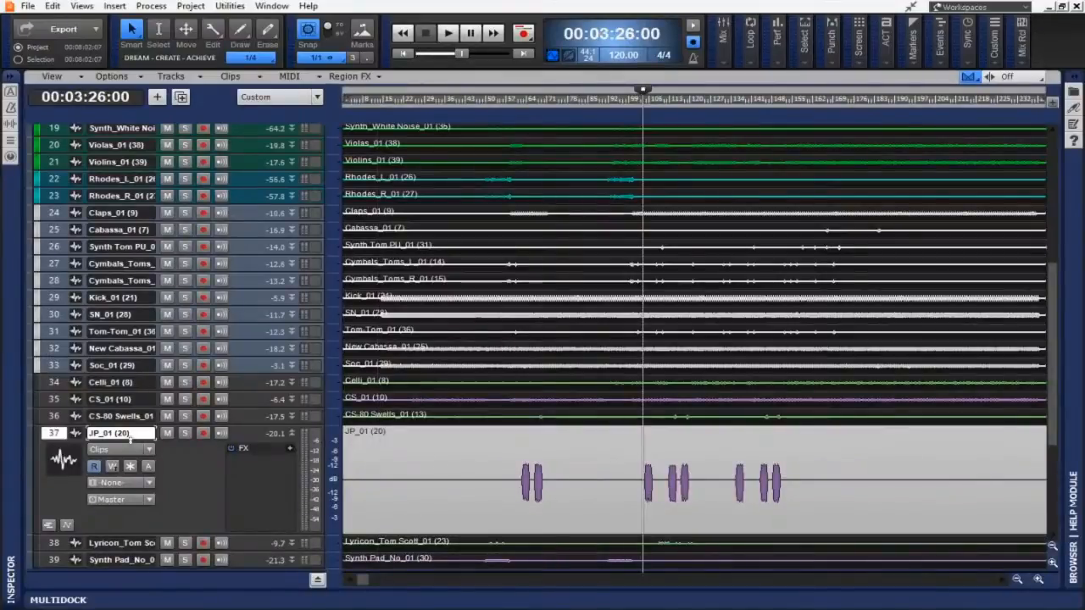
click(184, 434)
key(space)
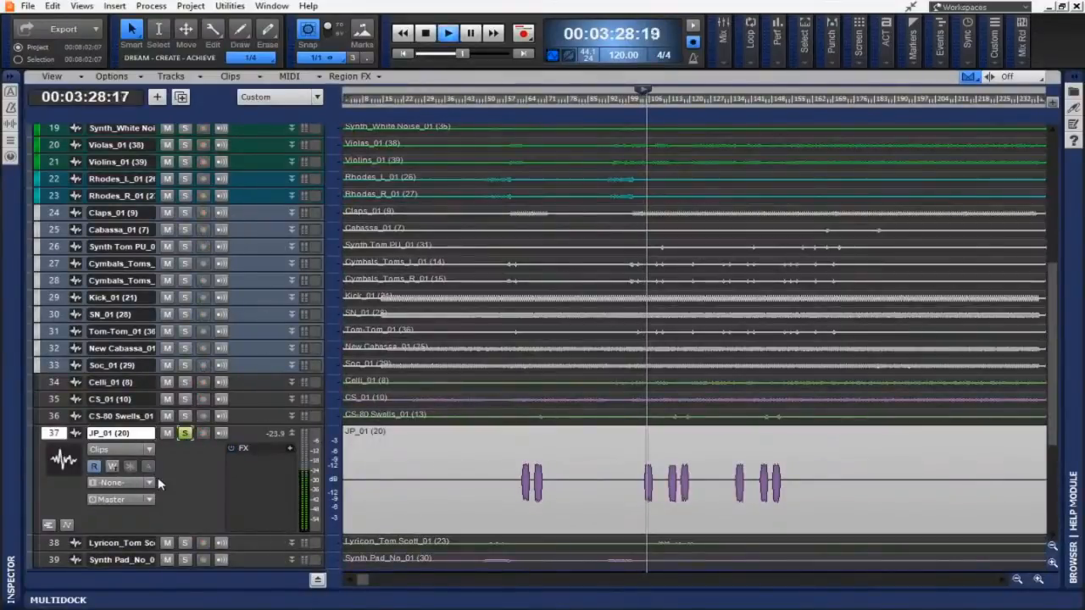
key(space)
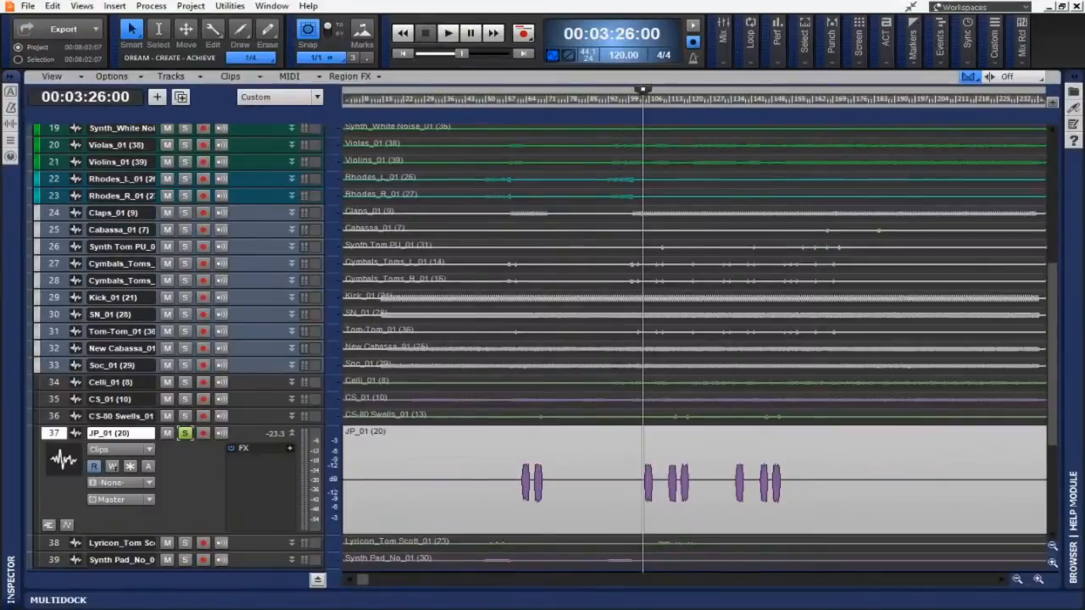
- Route the tracks from Celli_01 through Synth Pad, numbers 34 to 39, to the Strings bus in the Console
key(alt+2)
drag(632, 583, 1001, 581)
click(679, 547)
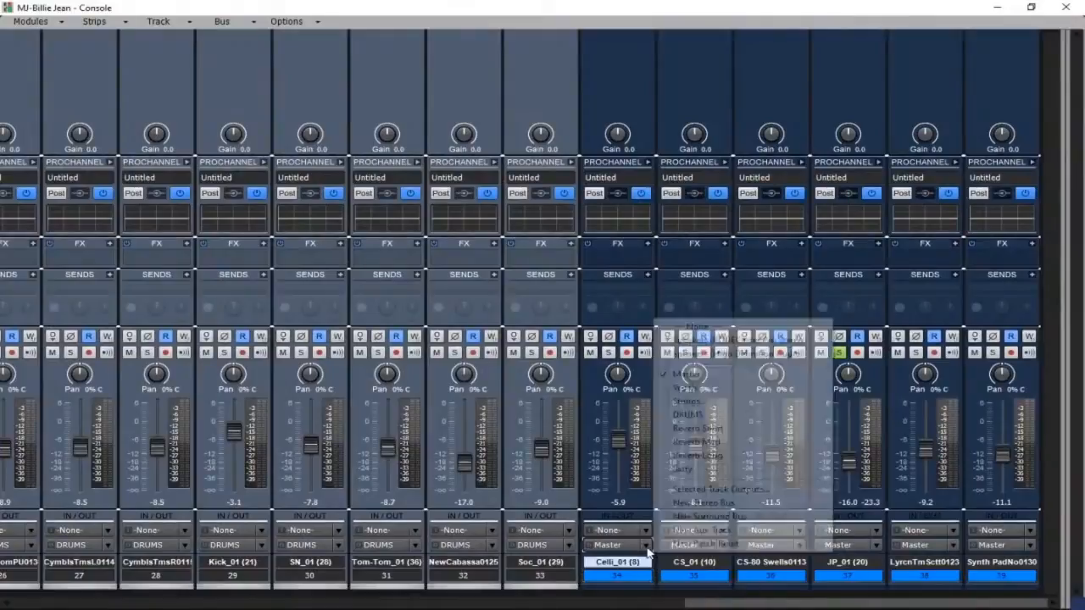
click(691, 401)
- Route the tracks from EMEnglshHrn through Violins_01, numbers 14 to 21, to the Strings bus
drag(697, 604, 364, 600)
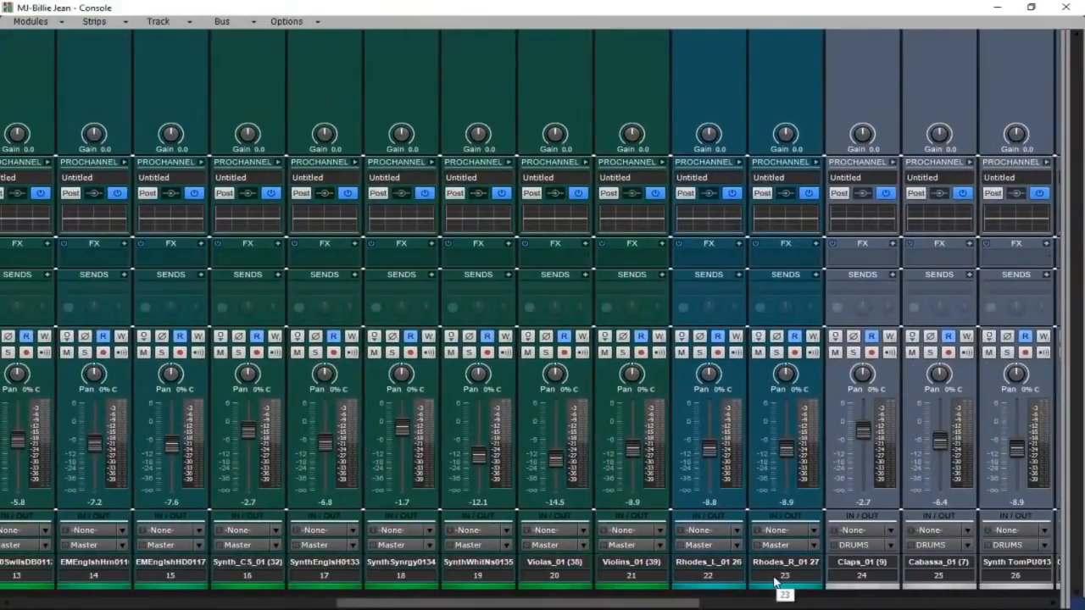
click(634, 582)
ctrl+click(519, 581)
drag(519, 581, 53, 584)
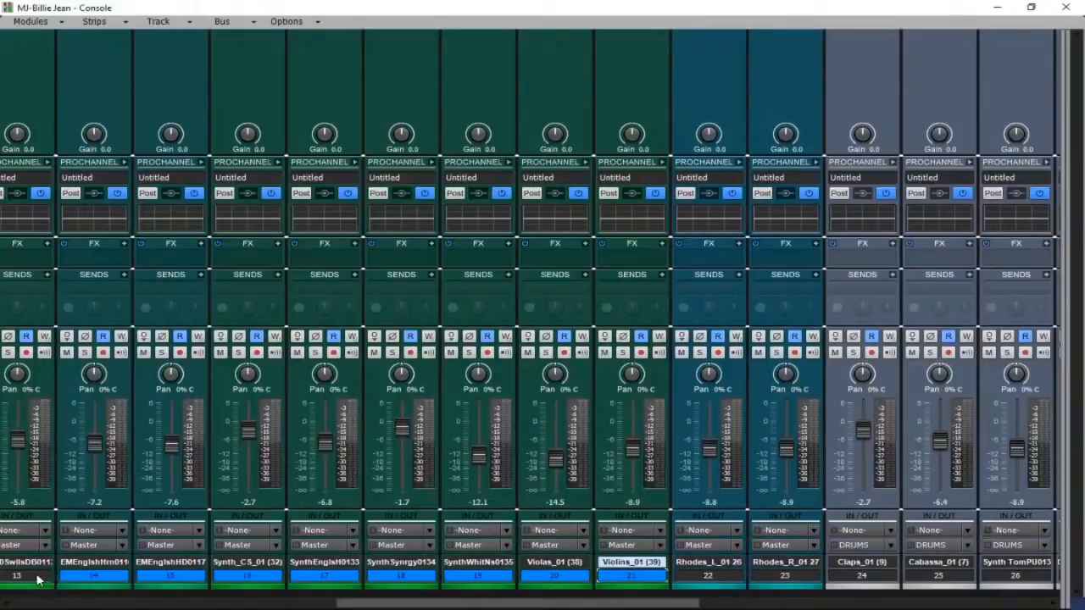
click(123, 546)
click(215, 403)
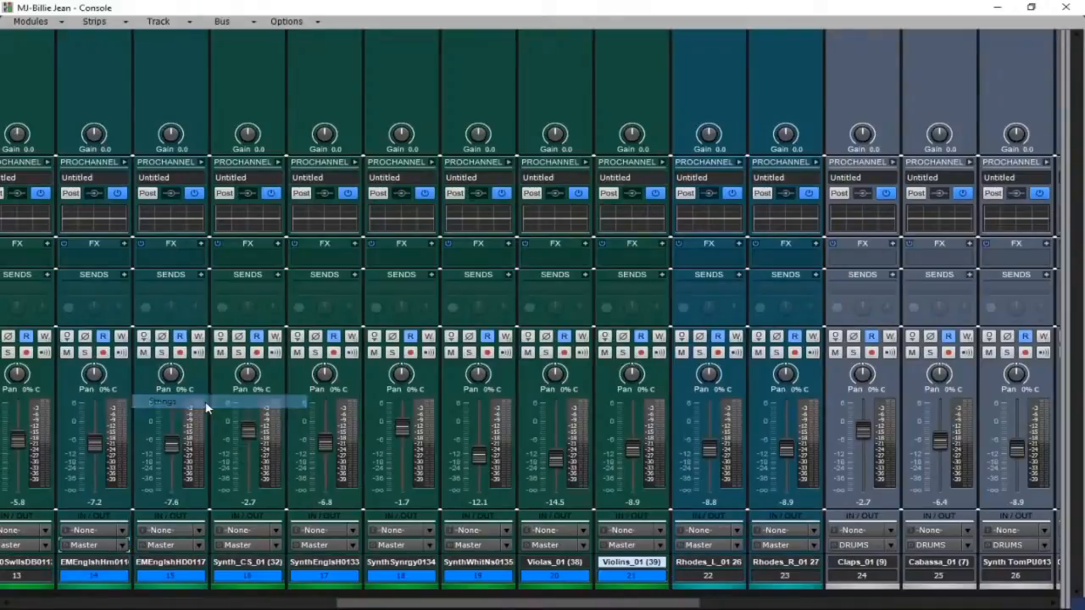
- Route the CS-80Strings and CS80SwllsDB tracks to the Strings bus
drag(409, 603, 262, 603)
drag(445, 582, 373, 581)
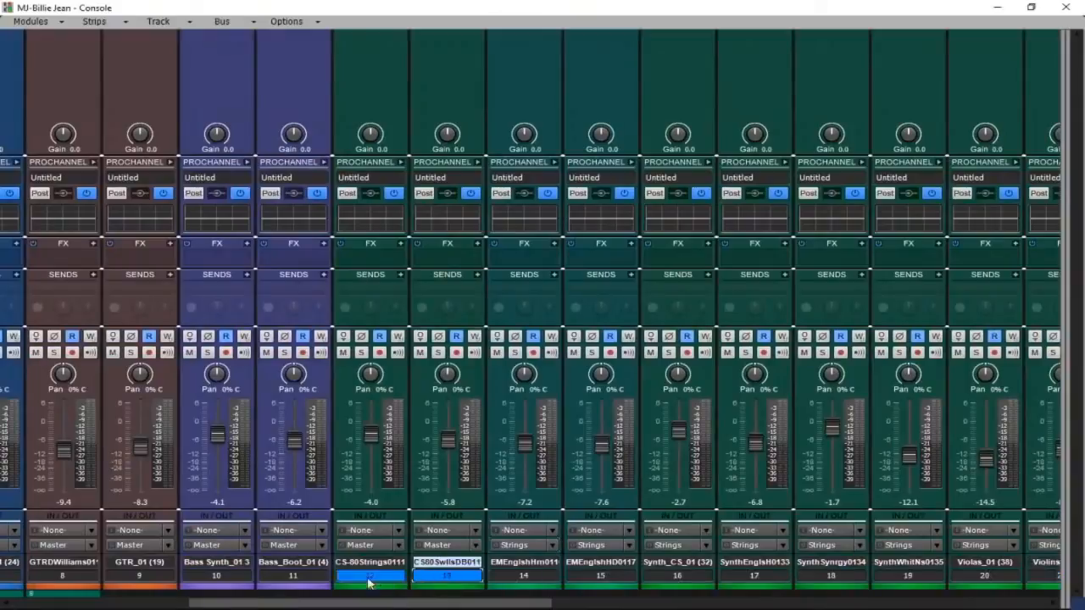
click(478, 548)
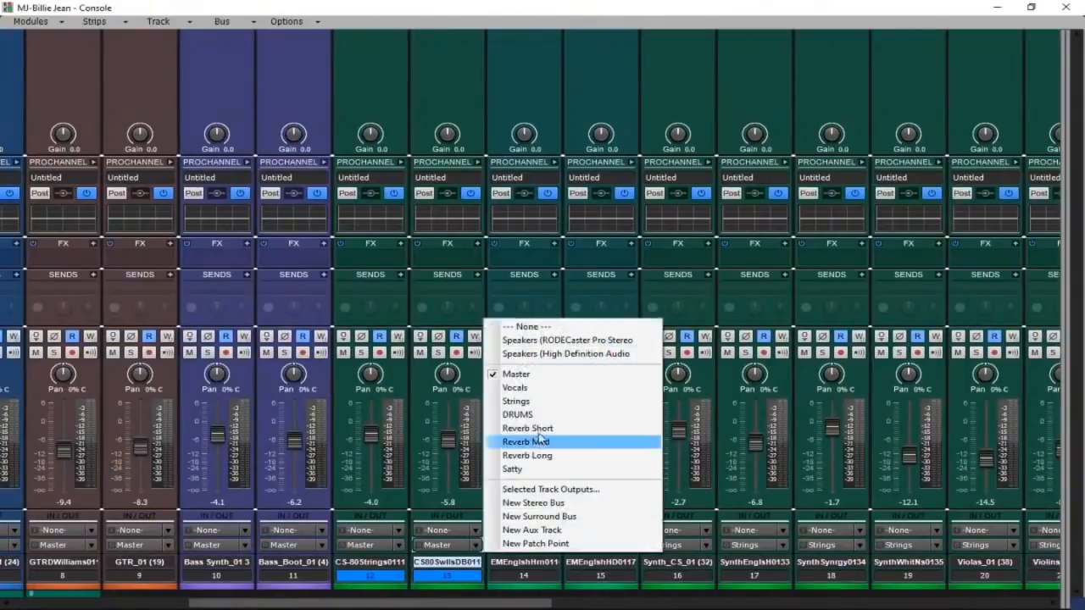
click(528, 404)
- Route the seven vocal tracks, from Lead Voc_01 through MJ_oohs_01, to the Vocals bus
drag(440, 600, 294, 600)
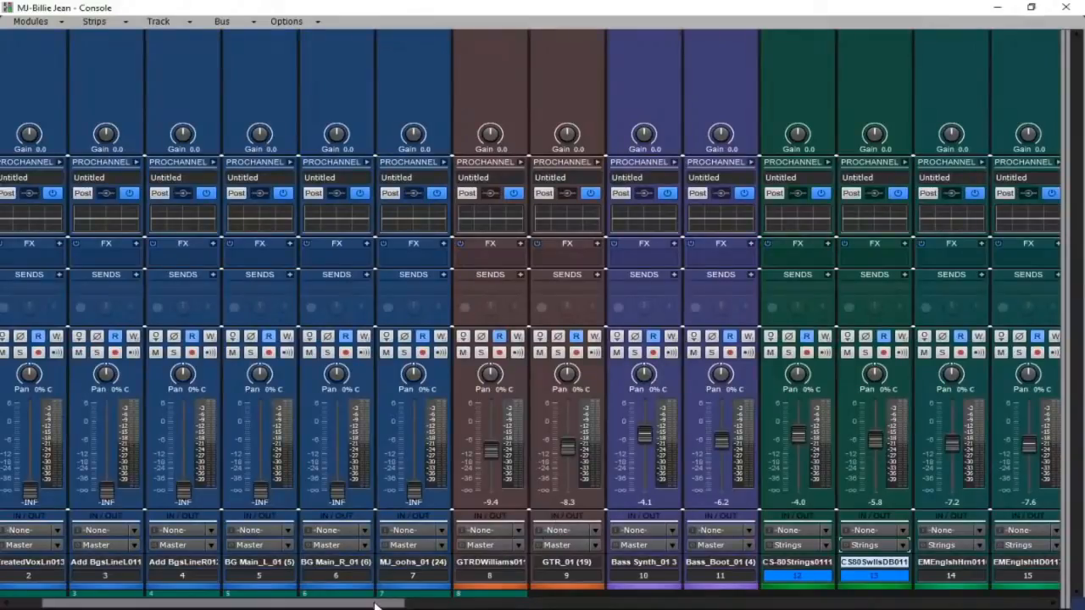
drag(374, 602, 344, 602)
drag(525, 580, 55, 567)
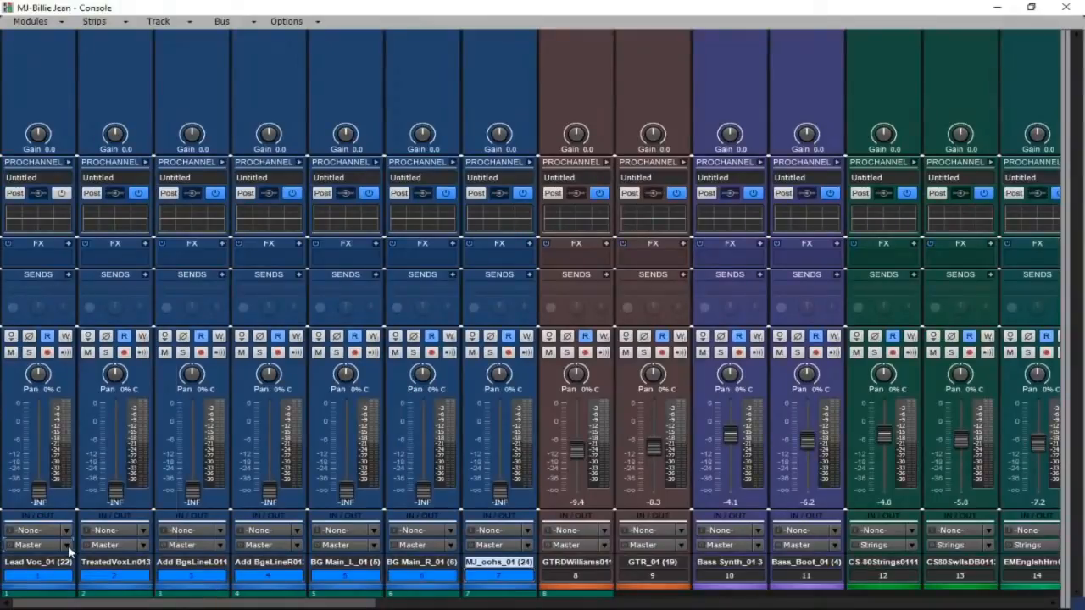
click(68, 547)
click(108, 388)
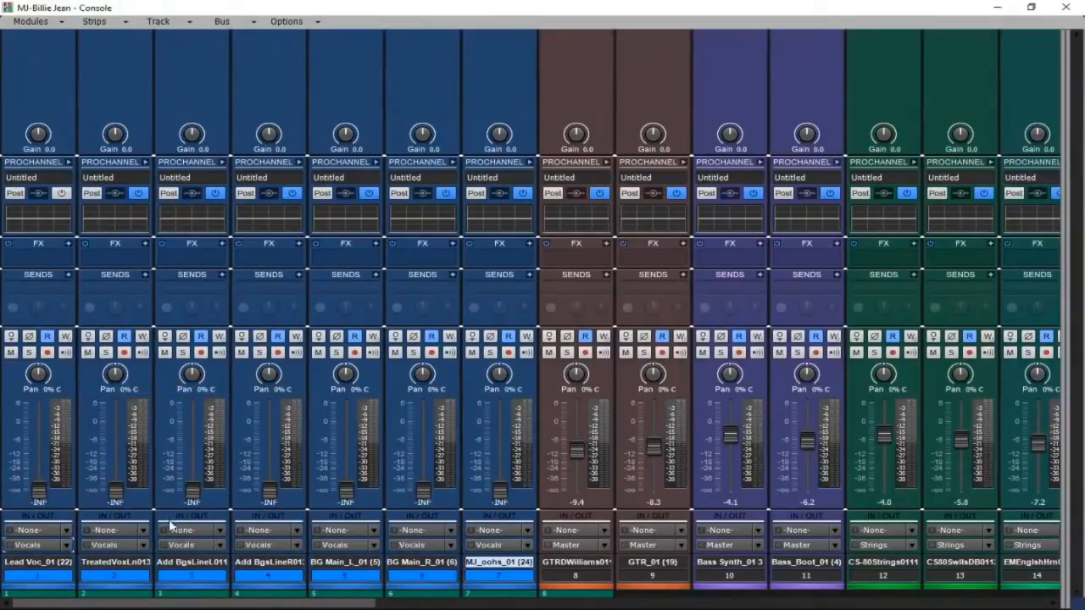
- Pan the track 8 guitar 100% left and the GTR_01 track 100% right
drag(253, 603, 411, 601)
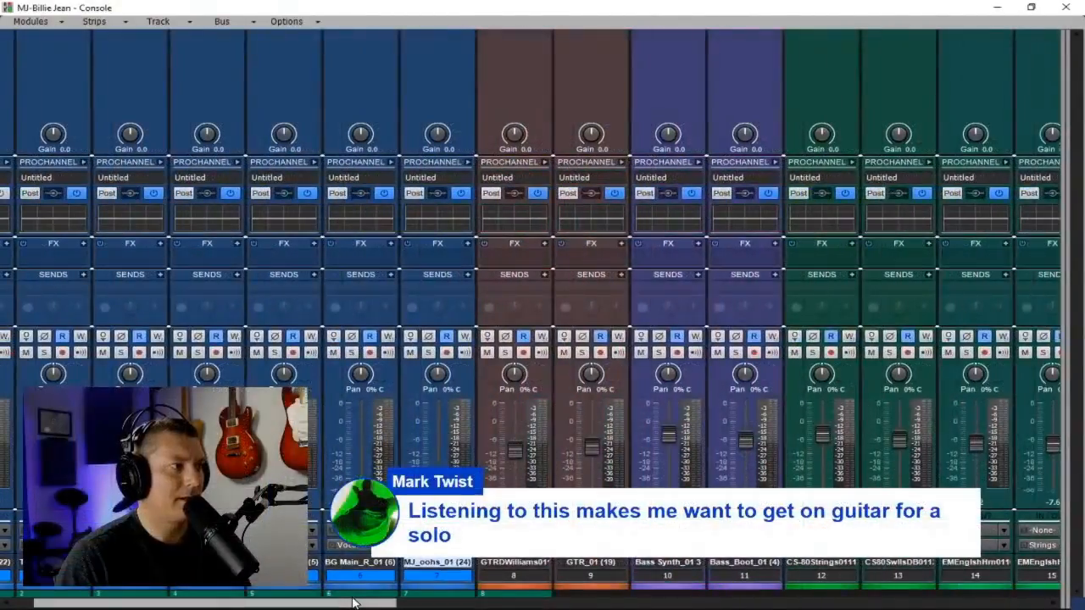
drag(354, 603, 400, 600)
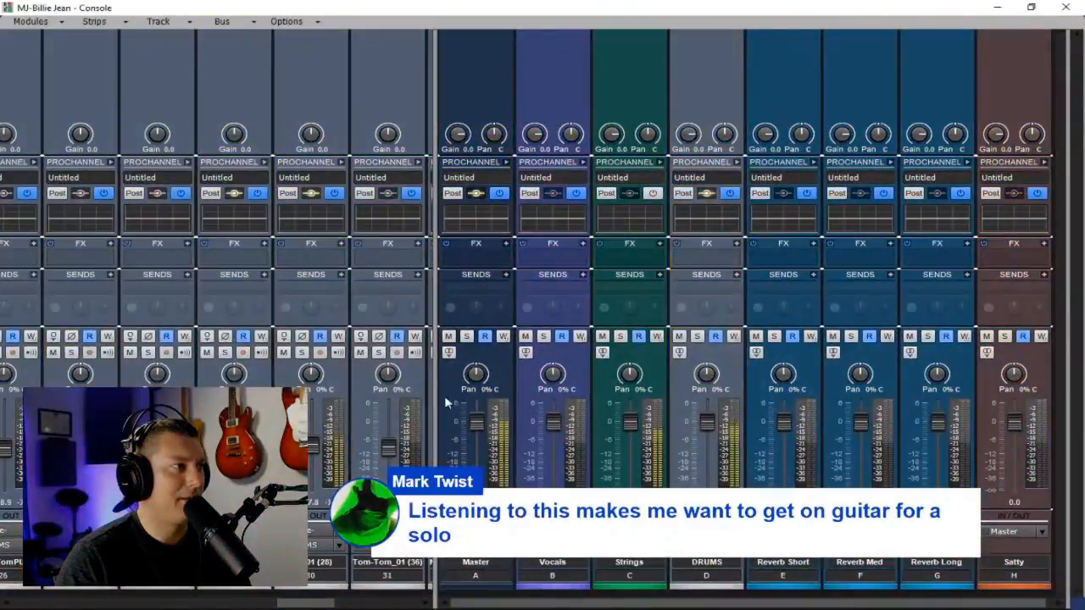
drag(434, 384, 1080, 523)
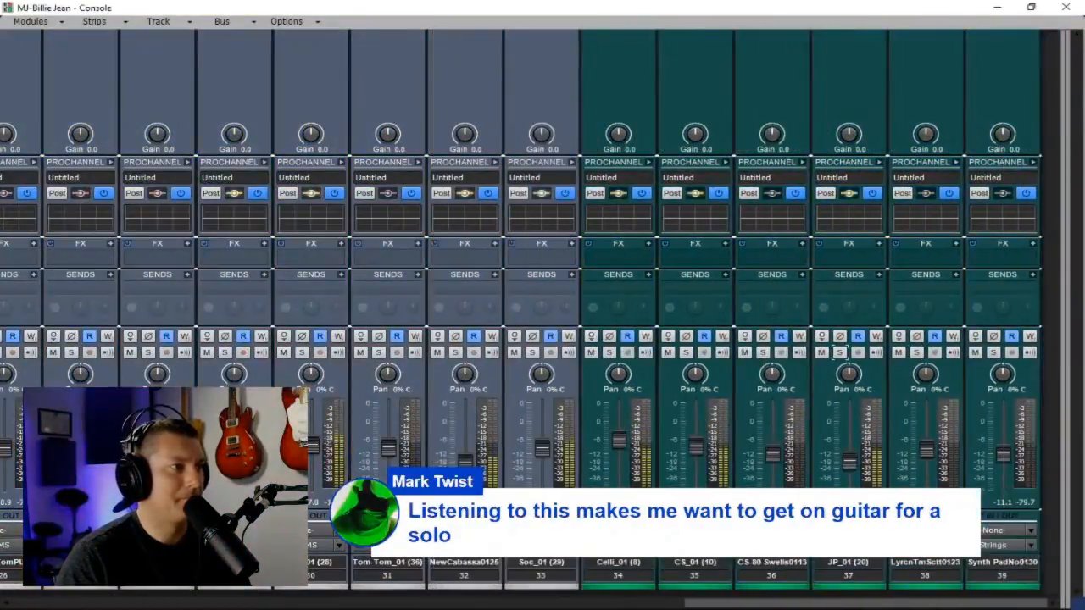
drag(996, 604, 399, 603)
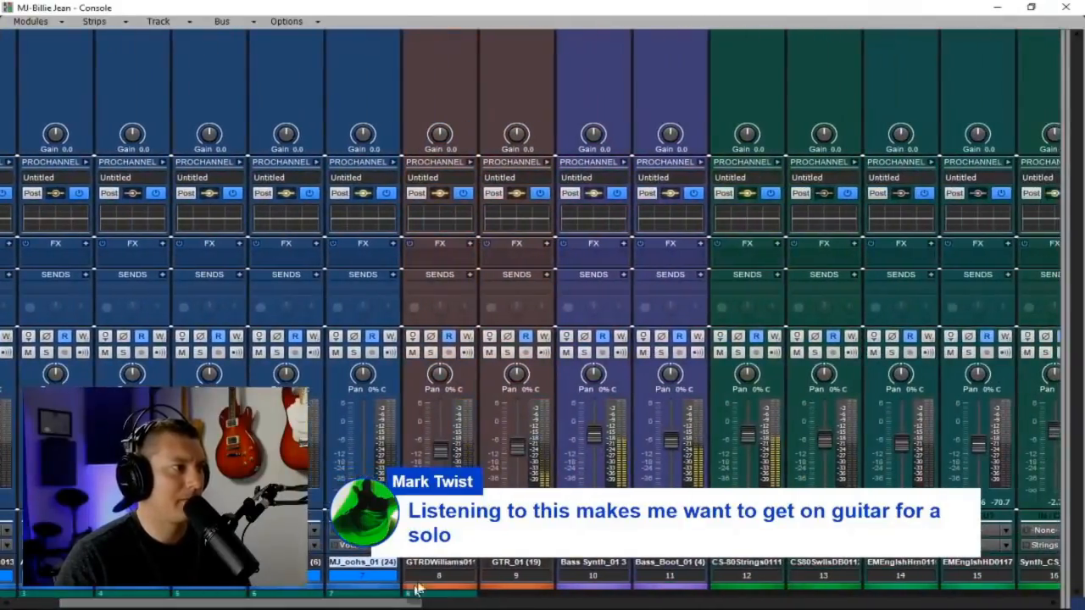
drag(439, 373, 428, 390)
mouse_move(516, 373)
mouse_down()
mouse_move(519, 356)
mouse_move(515, 385)
mouse_up()
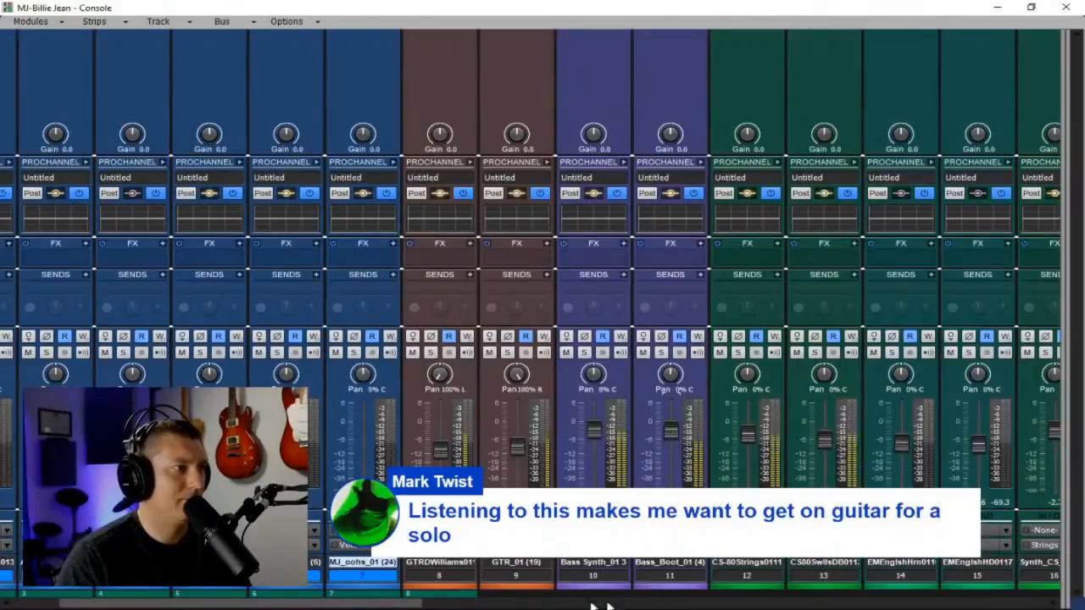
- Move the Celli_01 through Synth Pad tracks directly after Violins_01, and the Rhodes tracks ahead of the strings
drag(395, 604, 1018, 597)
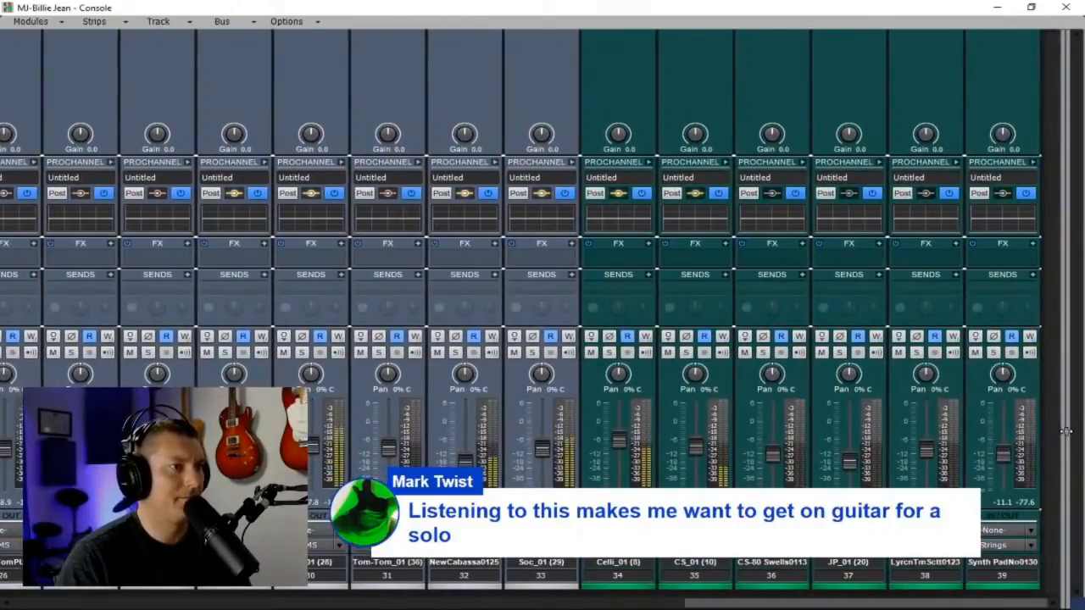
drag(1062, 424, 395, 454)
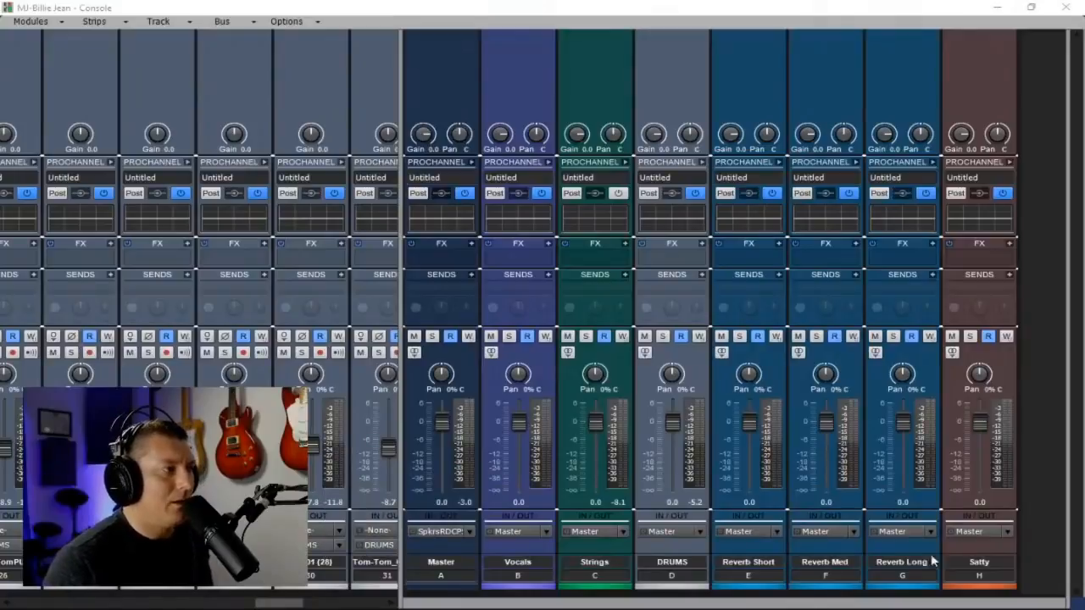
right_click(624, 586)
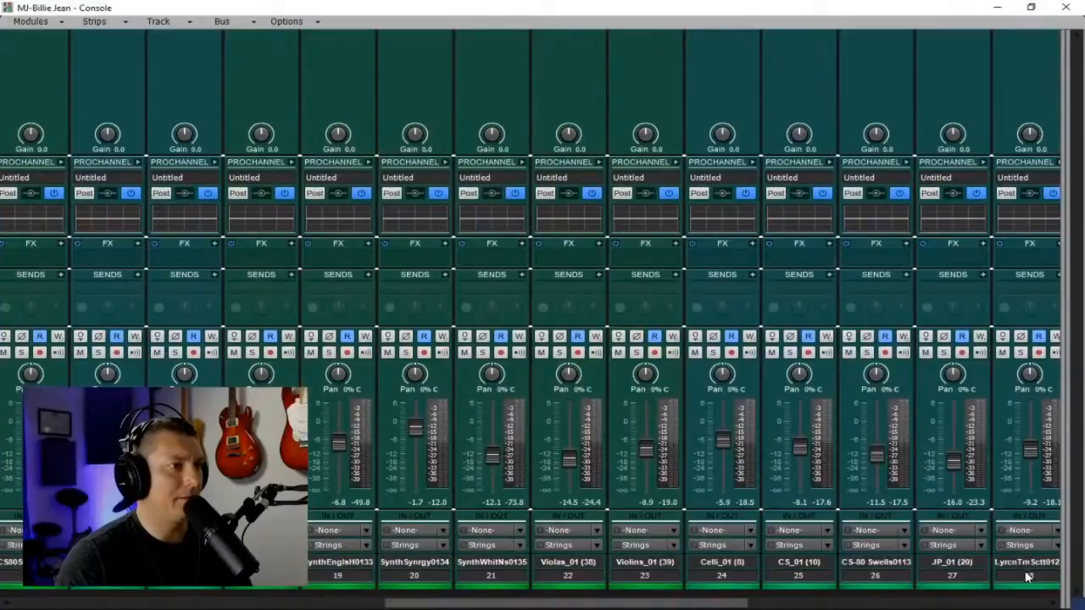
- Select all tracks routed to the Strings bus, ending with Synth Pad, and solo them together
drag(736, 603, 469, 603)
drag(320, 577, 1013, 579)
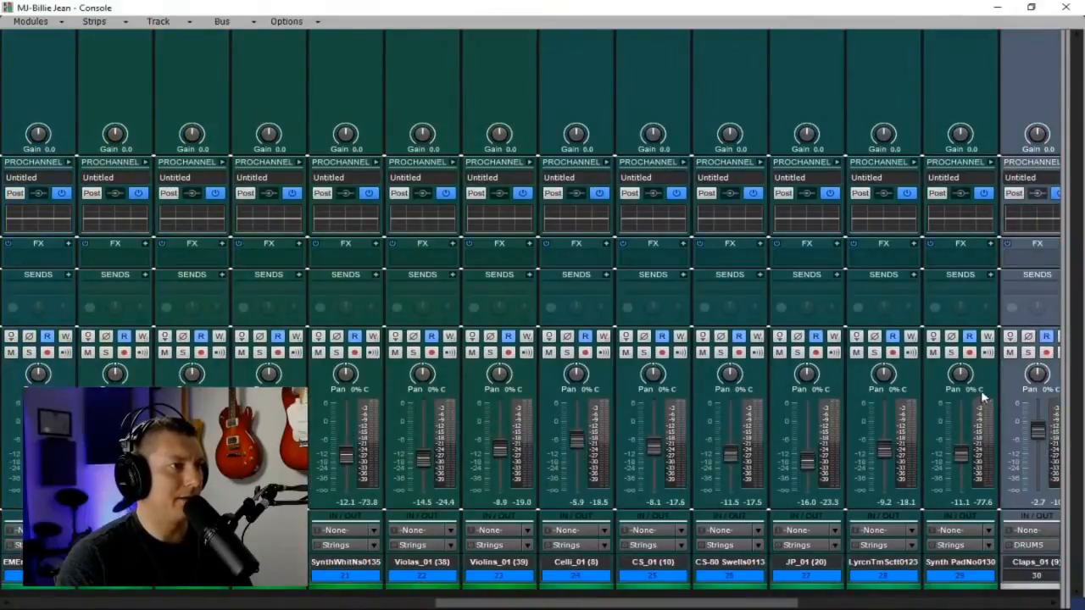
ctrl+click(952, 351)
drag(726, 602, 606, 606)
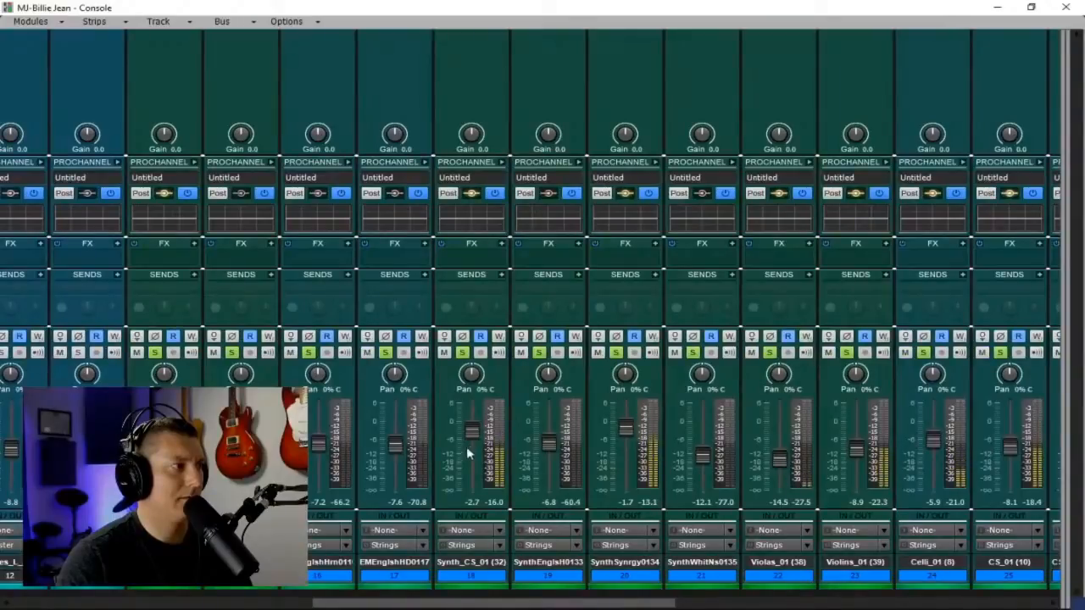
- Set the Synth_CS_01 fader to -1.9 dB and pan the track 50% right
mouse_move(472, 431)
mouse_down()
mouse_move(472, 405)
mouse_move(473, 484)
mouse_move(472, 428)
mouse_up()
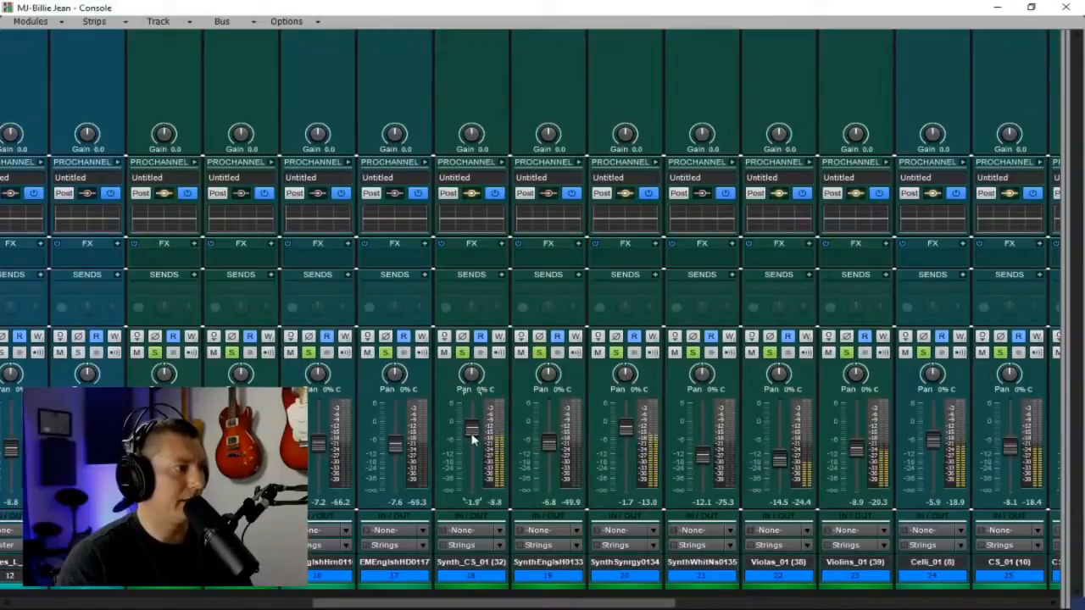
drag(471, 380, 472, 338)
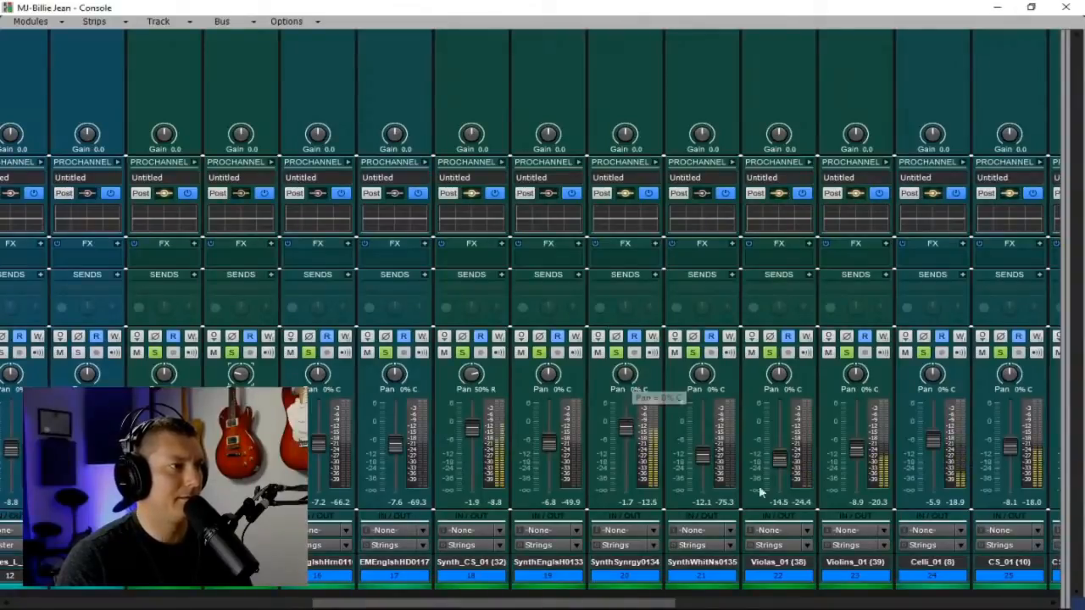
- Set the Violas_01 fader to -6.1 dB with a 50% left pan, and pan Violins_01 50% right
drag(619, 599, 722, 599)
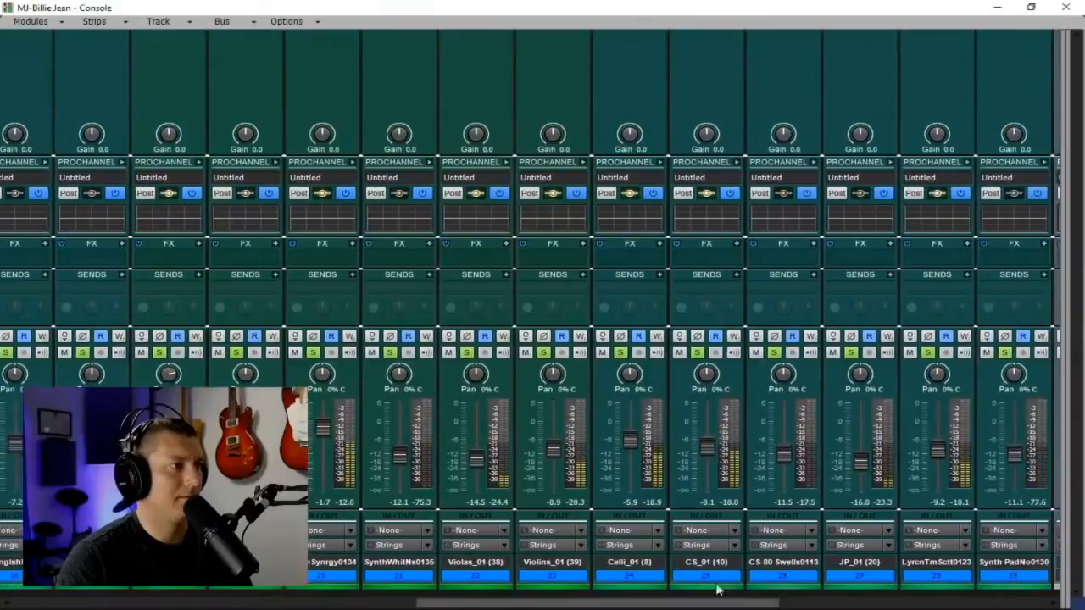
drag(477, 462, 477, 441)
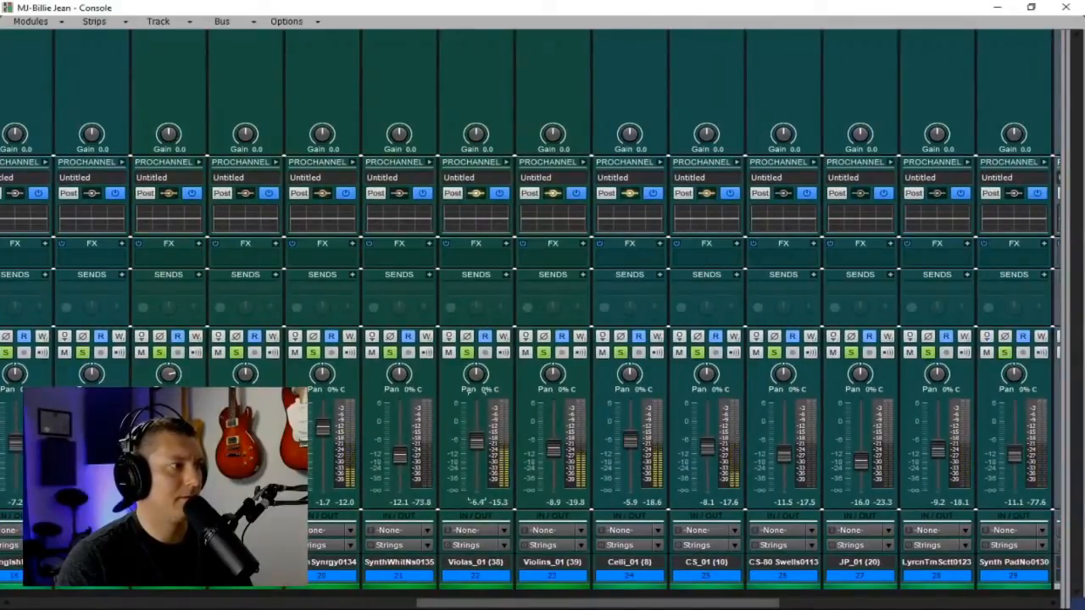
drag(476, 375, 477, 371)
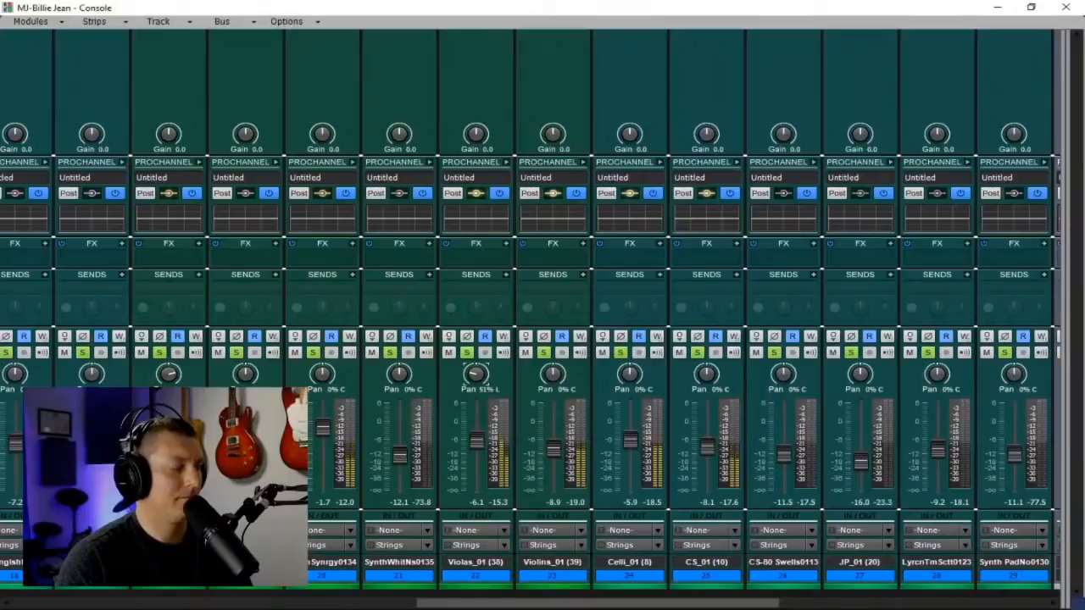
drag(553, 373, 553, 364)
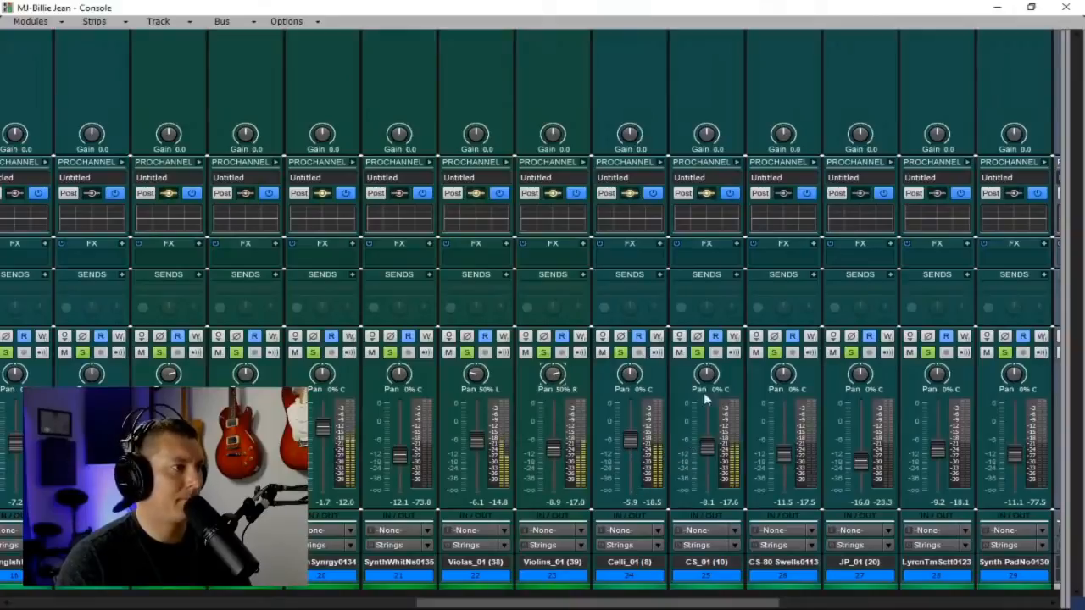
- Set Celli_01 to -3.1 dB panned 50% left, and CS_01 to -6.2 dB panned 50% right
drag(707, 447, 630, 431)
drag(633, 381, 628, 400)
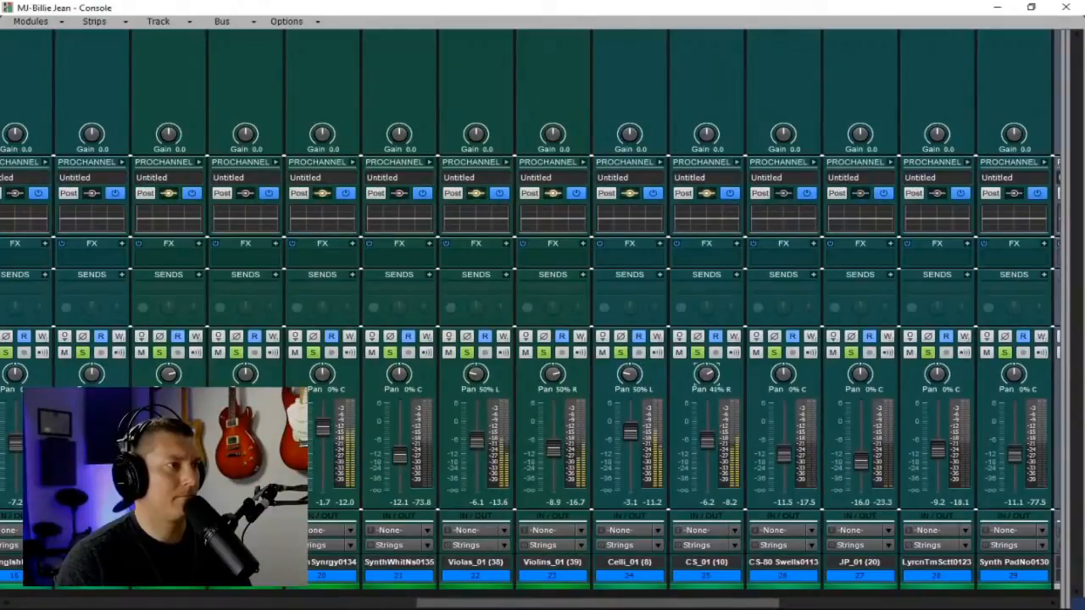
drag(707, 374, 707, 376)
mouse_move(708, 388)
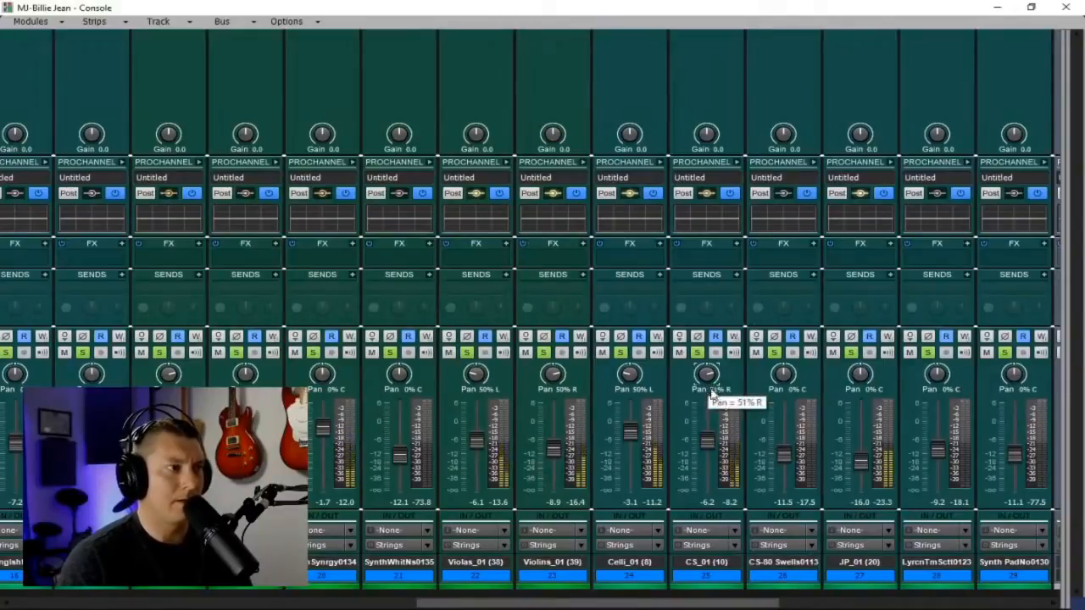
mouse_move(627, 383)
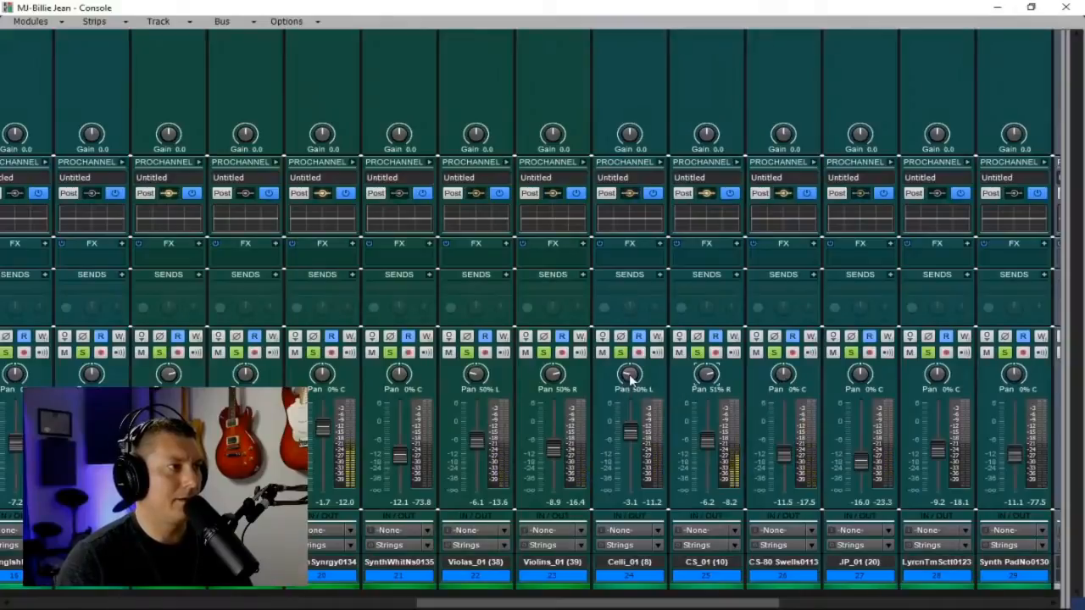
double_click(629, 380)
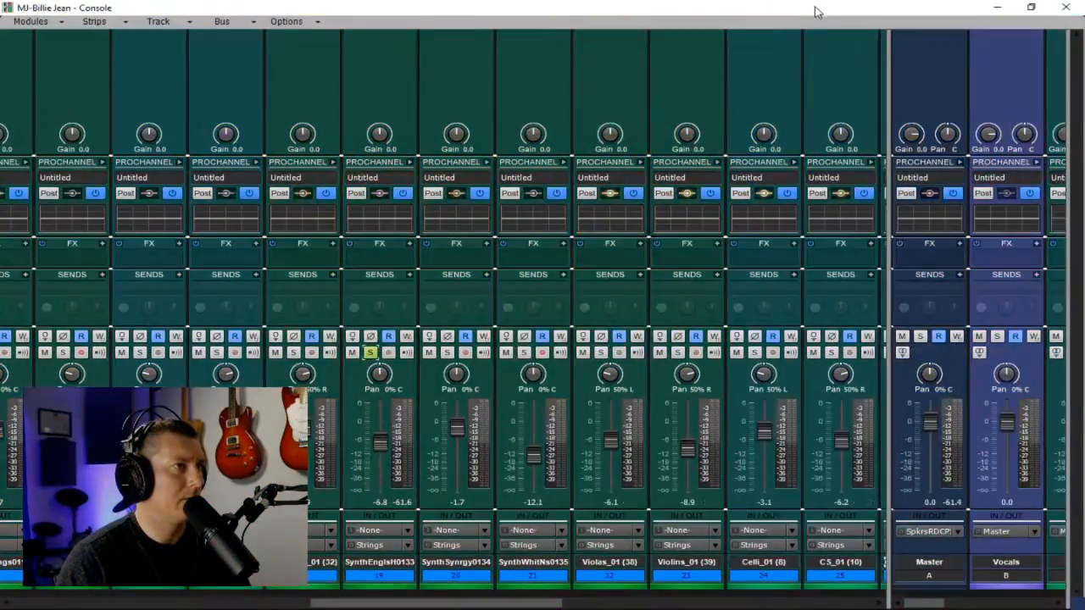
- Enlarge the soloed Synth_English Horn_01 track, play it from its first audible section, and set its fader to -5.9 dB
drag(815, 12, 798, 378)
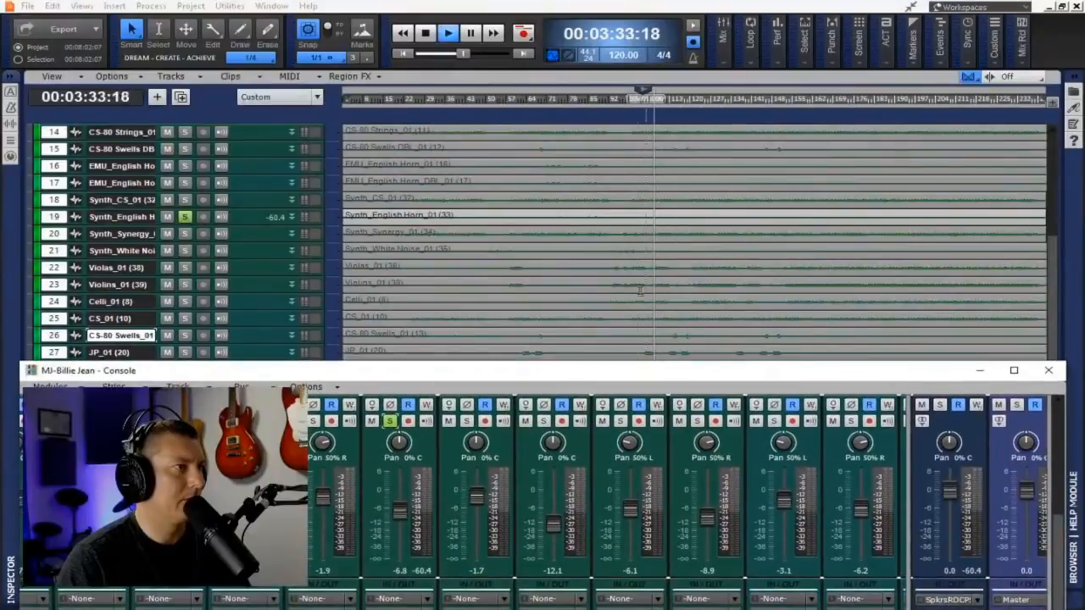
click(259, 239)
drag(258, 239, 273, 310)
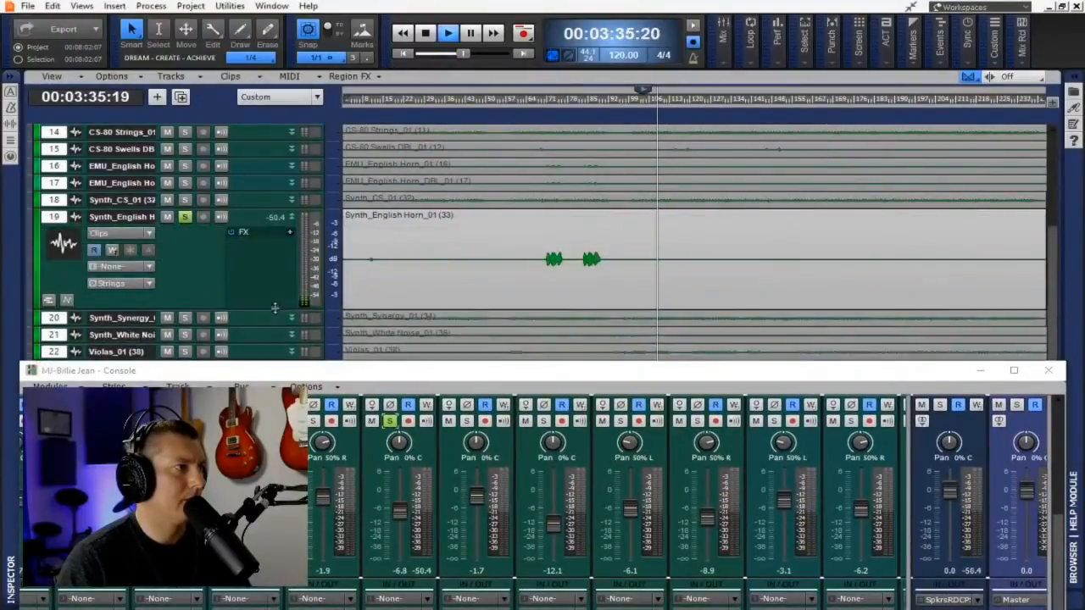
click(545, 101)
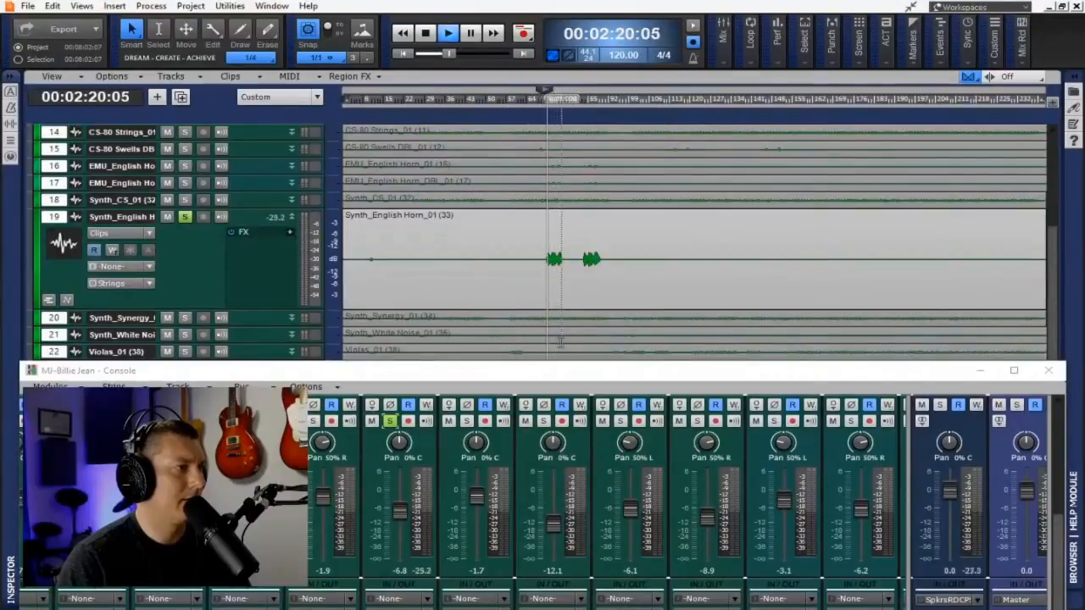
drag(401, 509, 403, 498)
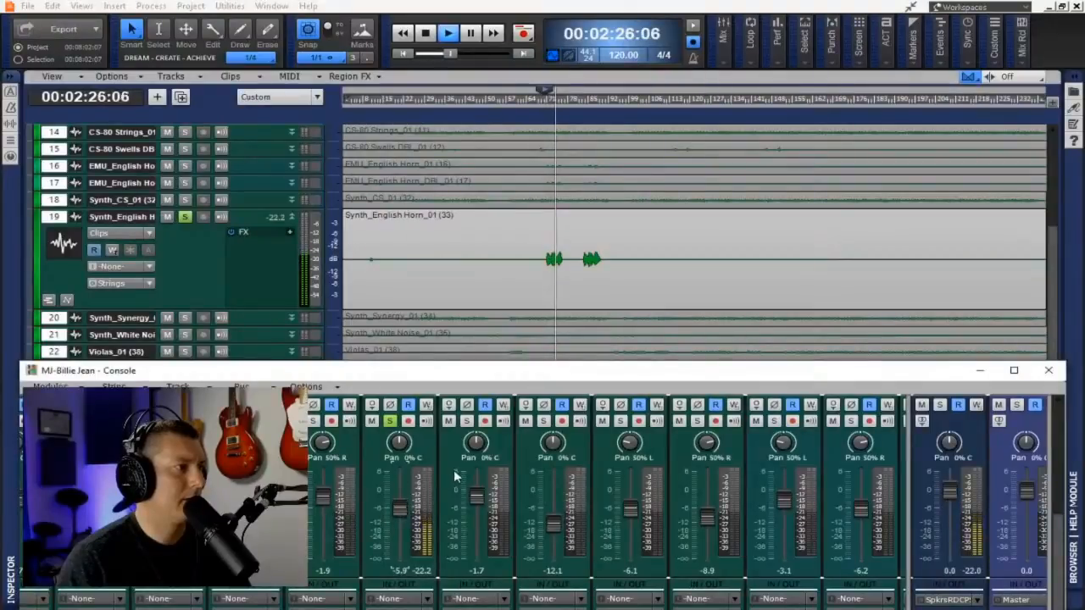
- Solo Synth_Synergy_01 in place of Synth_English Horn_01 to check its level
scroll(623, 313, down, 6)
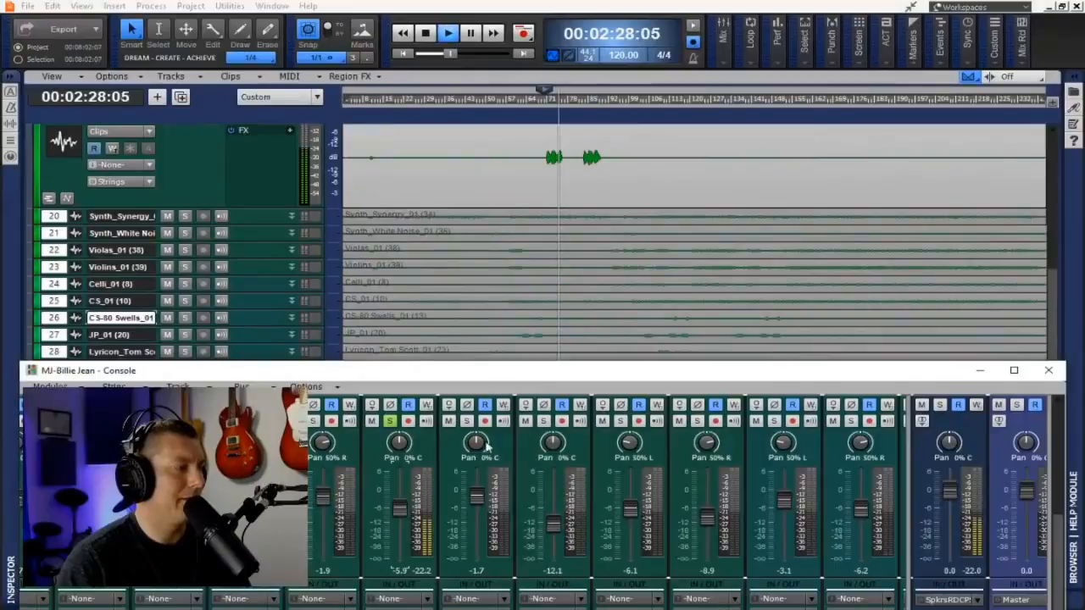
click(466, 421)
click(389, 421)
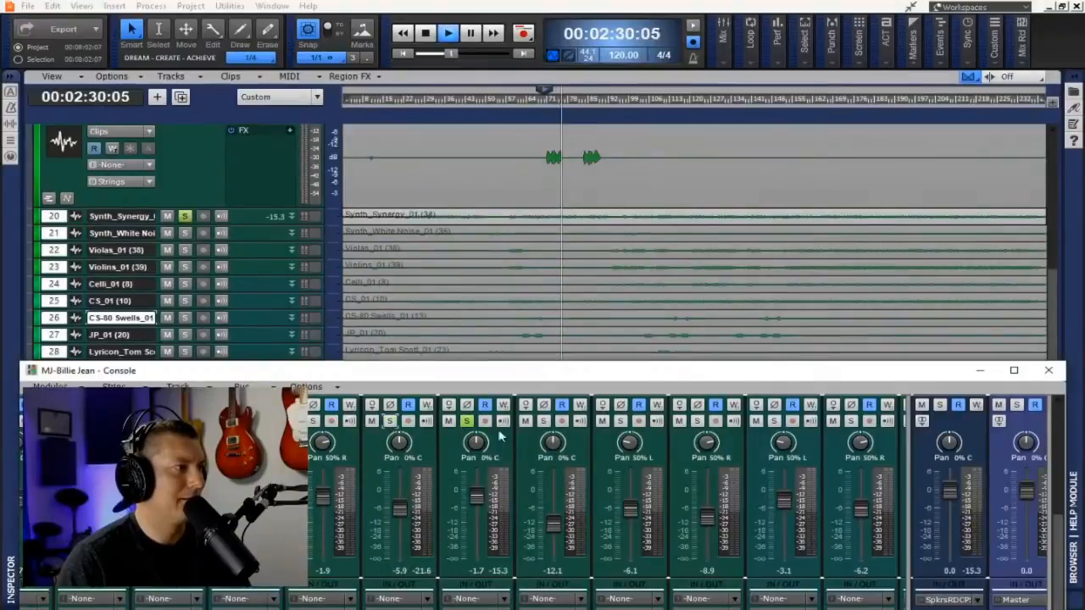
- Solo only Synth_White Noise_01, play it from its second audible section, and set its fader to -8.1 dB
click(544, 421)
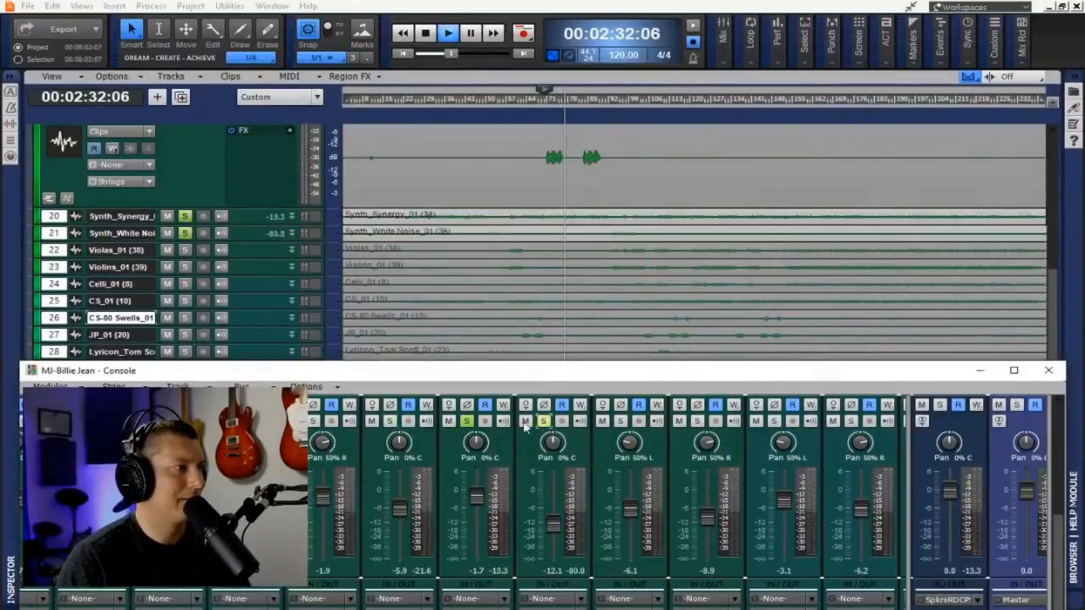
click(466, 421)
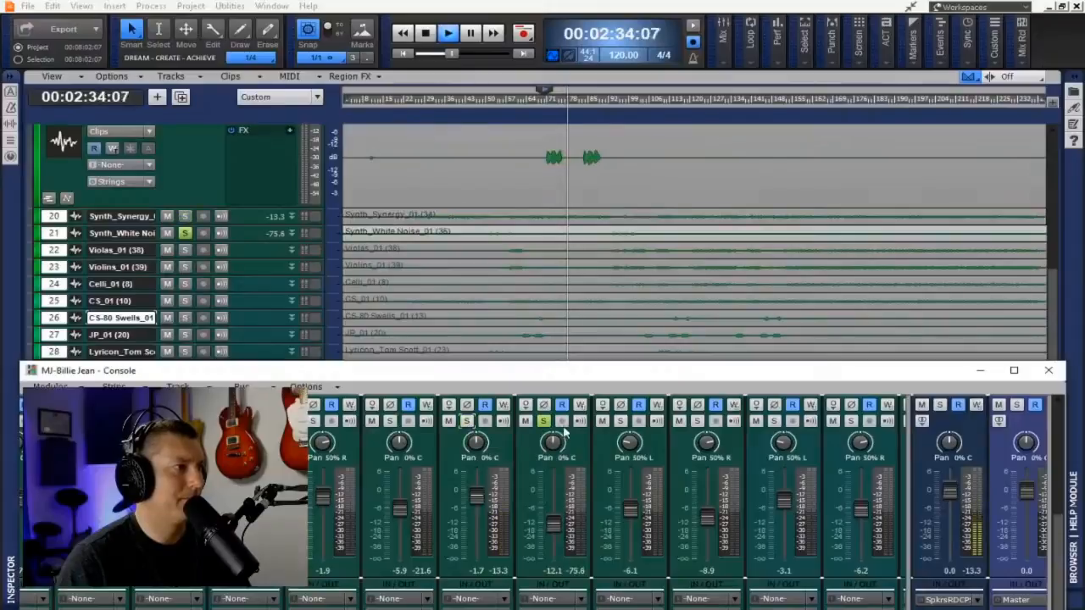
scroll(612, 294, down, 3)
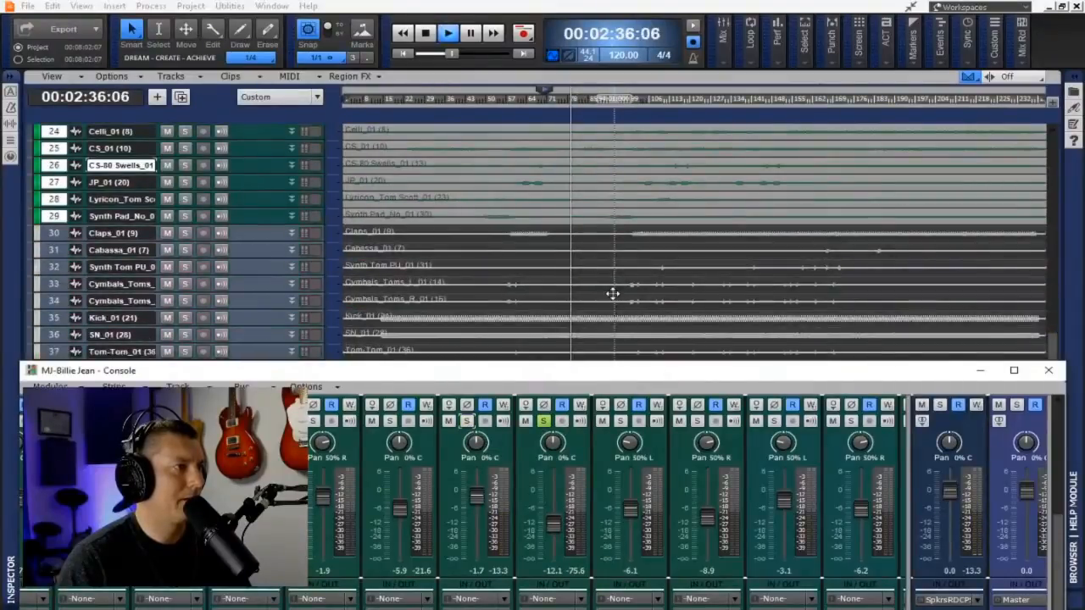
scroll(612, 293, up, 3)
drag(247, 190, 264, 300)
click(611, 102)
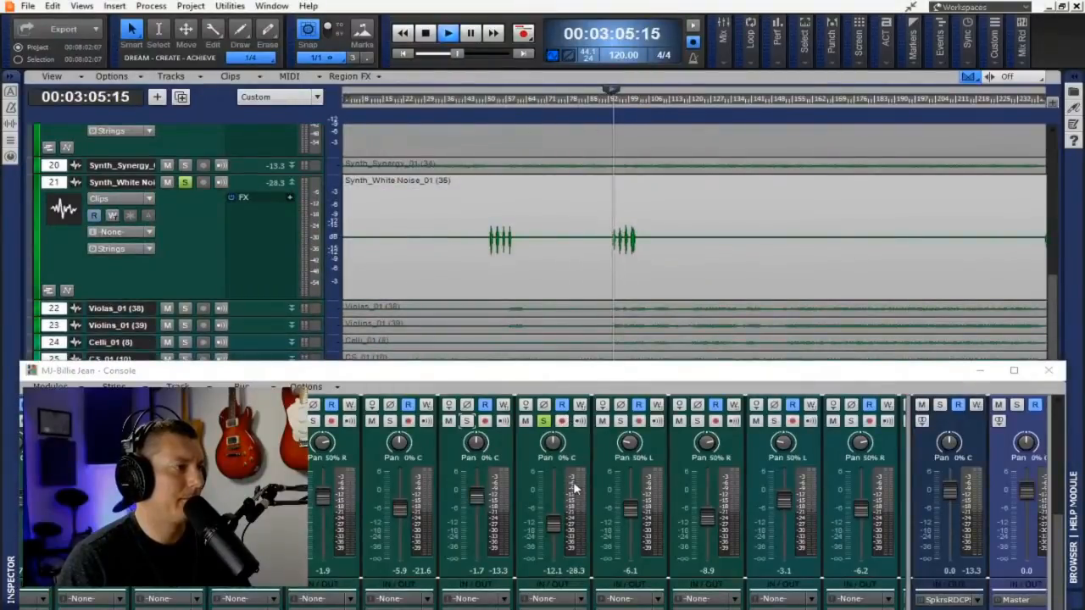
drag(555, 526, 555, 517)
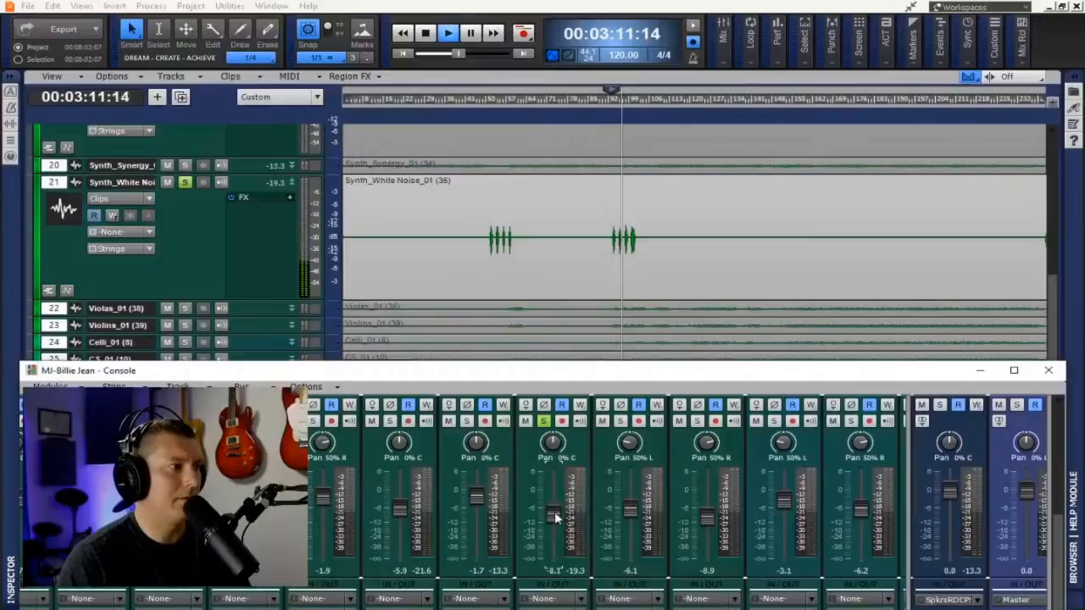
- Solo only Violas_01 and Violins_01, and set the Violins_01 fader to -5.9 dB to balance the pair
click(619, 422)
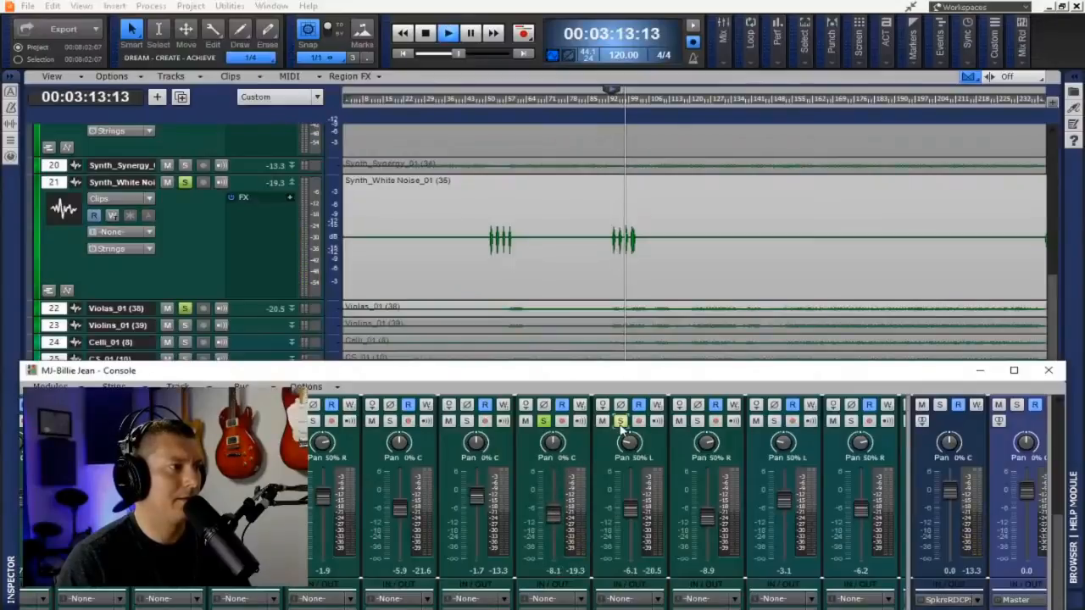
click(543, 421)
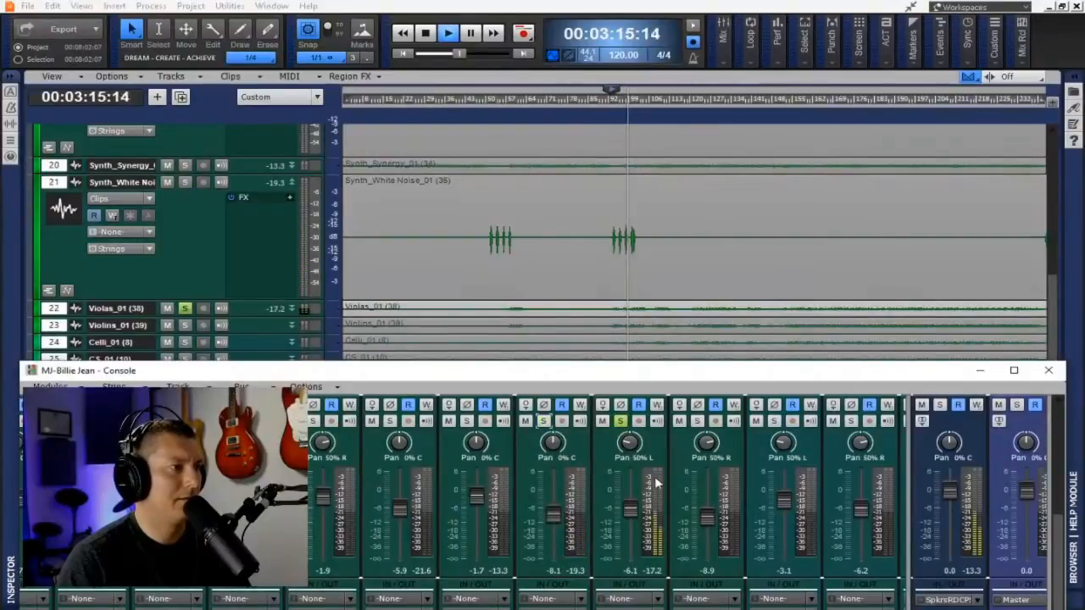
click(697, 423)
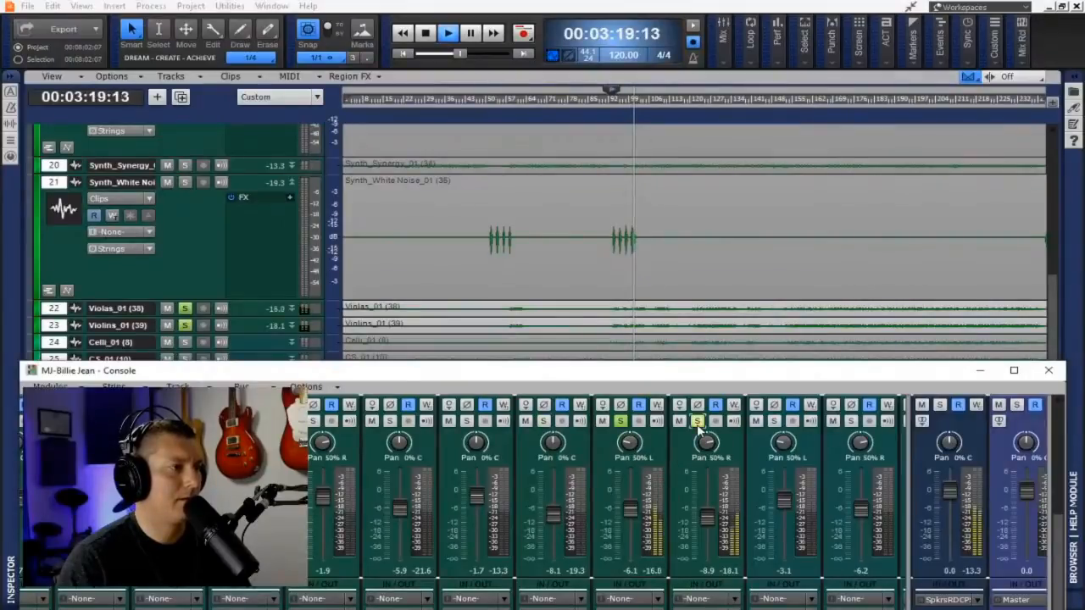
drag(711, 507, 708, 509)
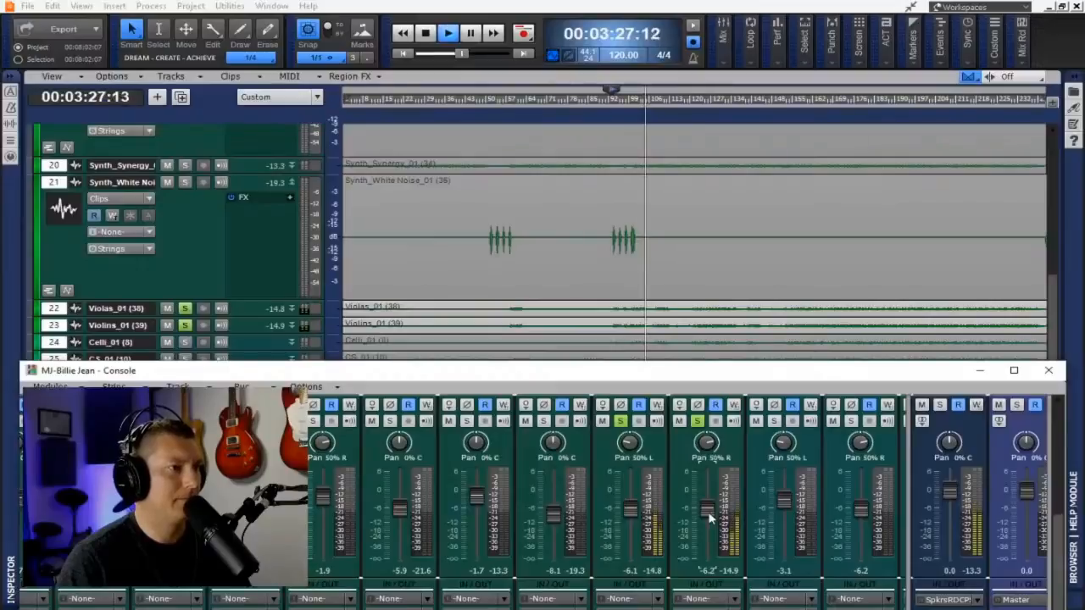
drag(709, 516, 708, 513)
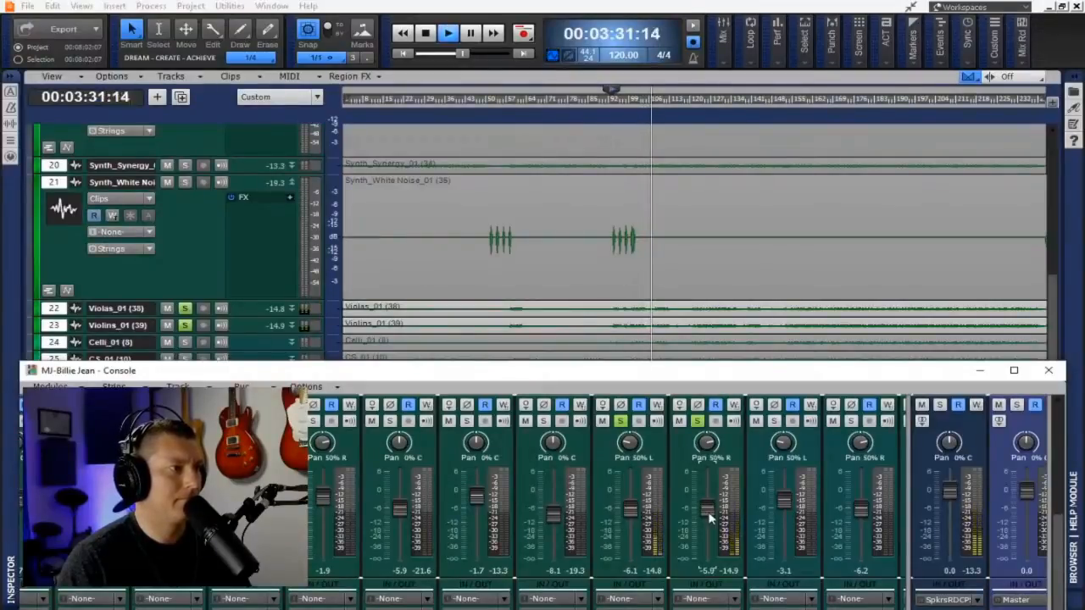
- Audition Celli_01 with CS_01, set the CS_01 fader to -4.7 dB, and clear the remaining solos
click(774, 421)
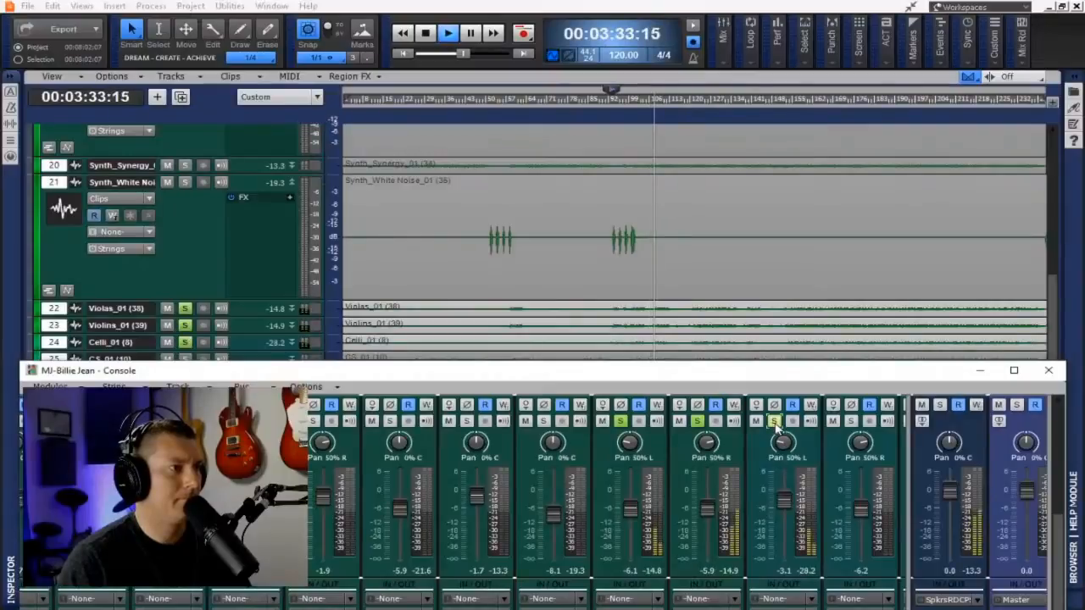
click(620, 421)
click(696, 421)
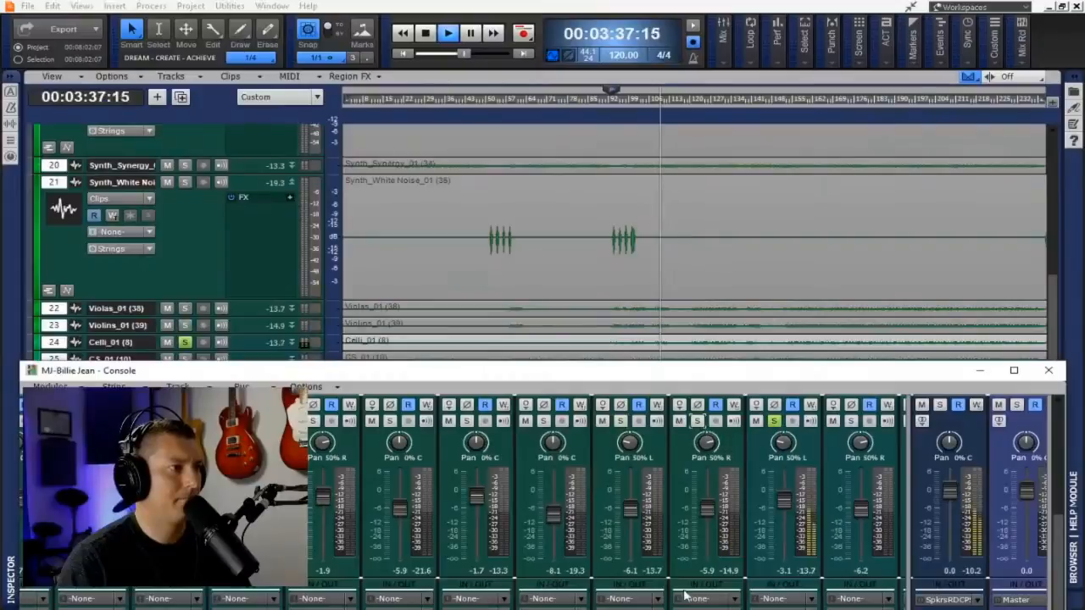
click(851, 421)
click(851, 421)
click(774, 421)
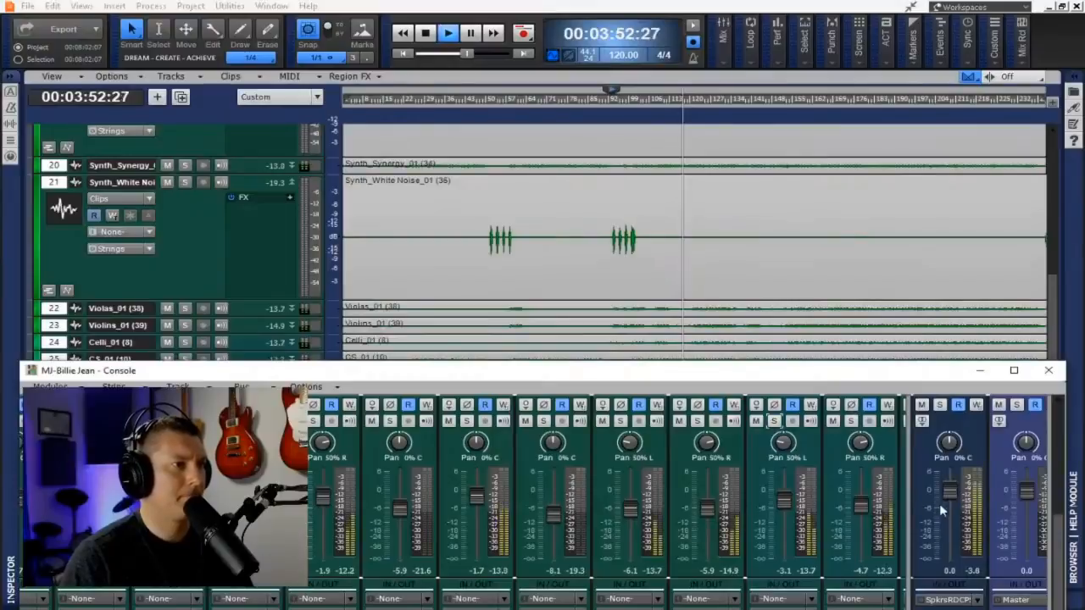
- Maximize the Console and set the Violins_01 fader to -0.7 dB and the Violas_01 fader to -7.3 dB
click(1014, 371)
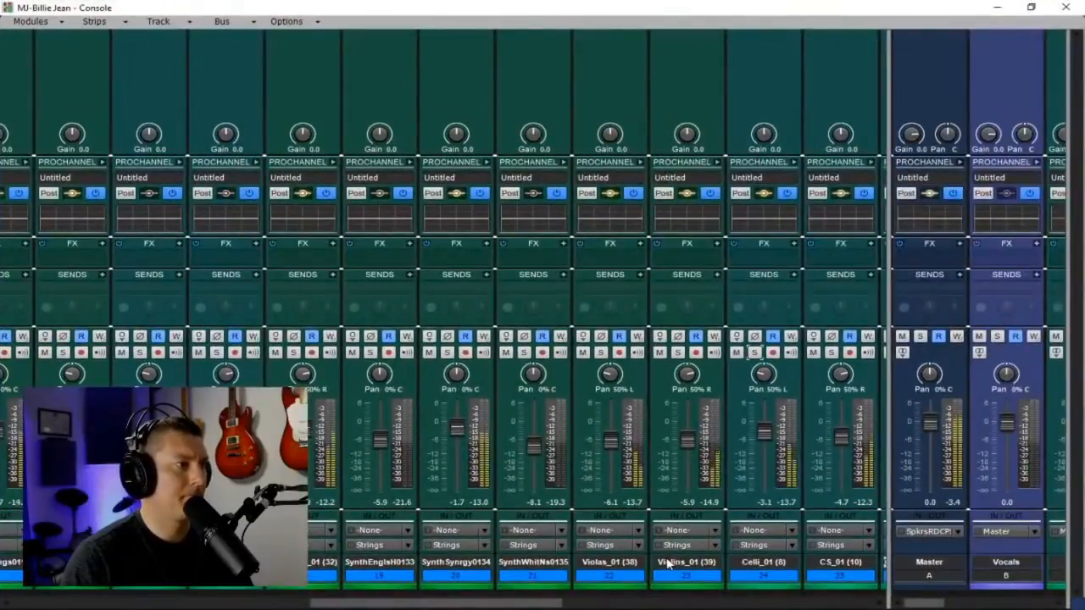
drag(686, 442, 687, 423)
drag(607, 443, 608, 446)
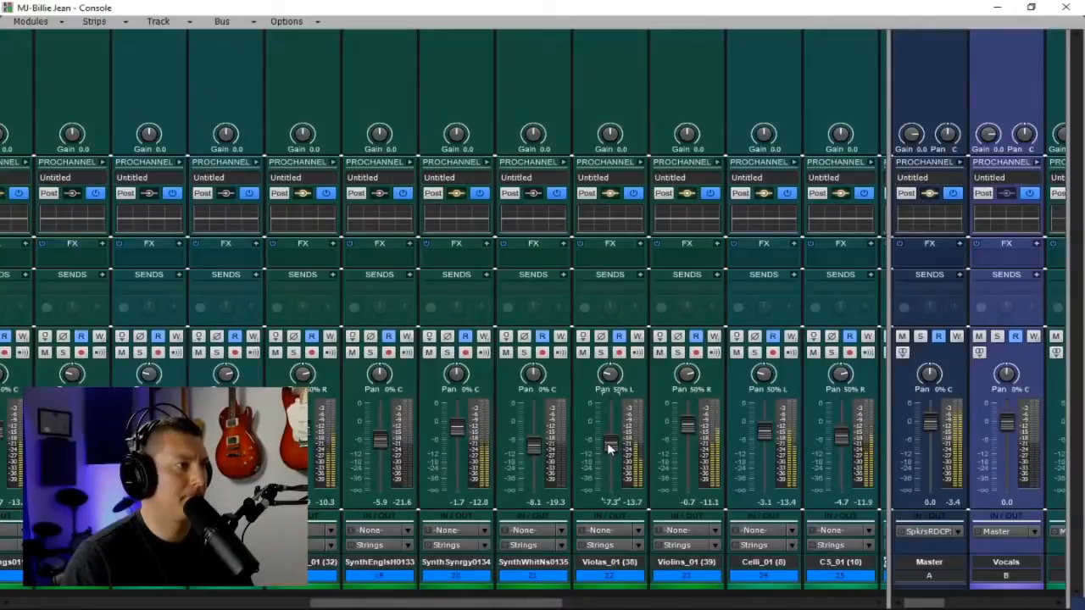
mouse_move(687, 429)
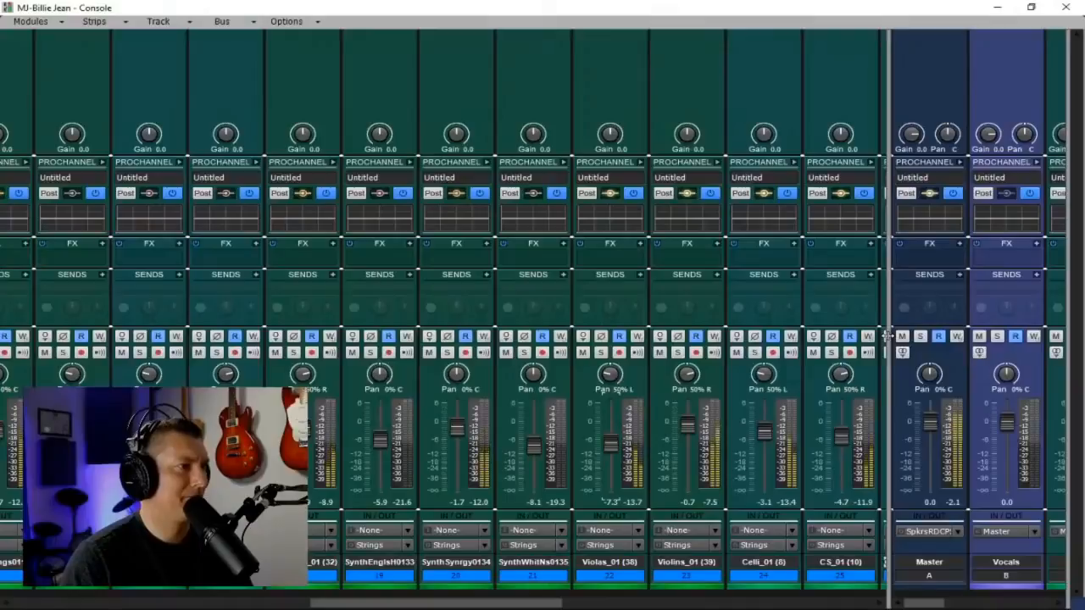
- Collapse the bus pane and lower all selected Strings tracks together, bringing the CS-80 Strings fader to -6.0 dB
key(1)
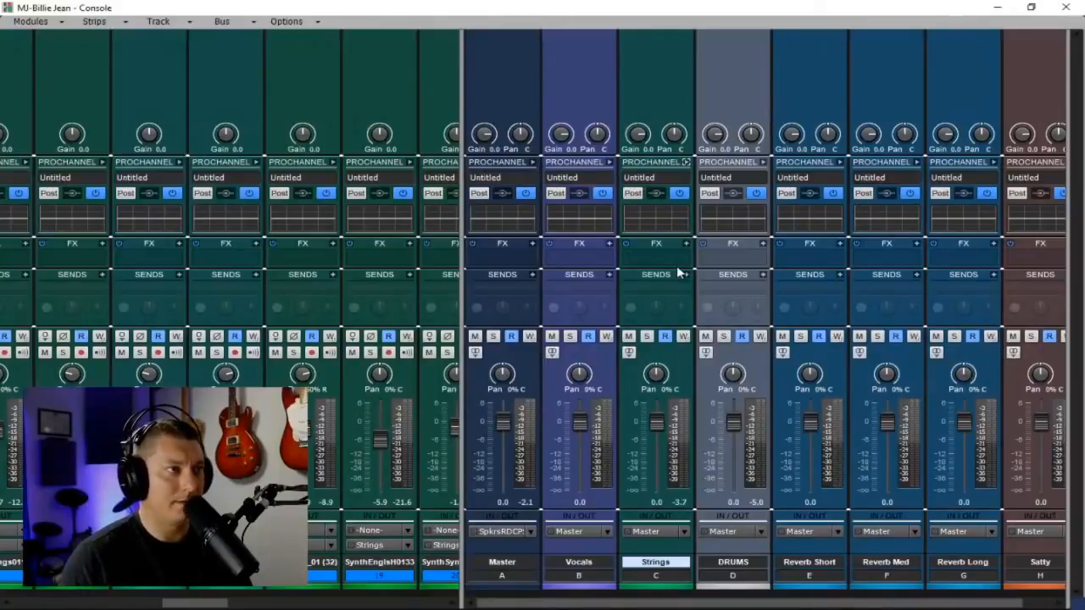
drag(462, 193, 1065, 194)
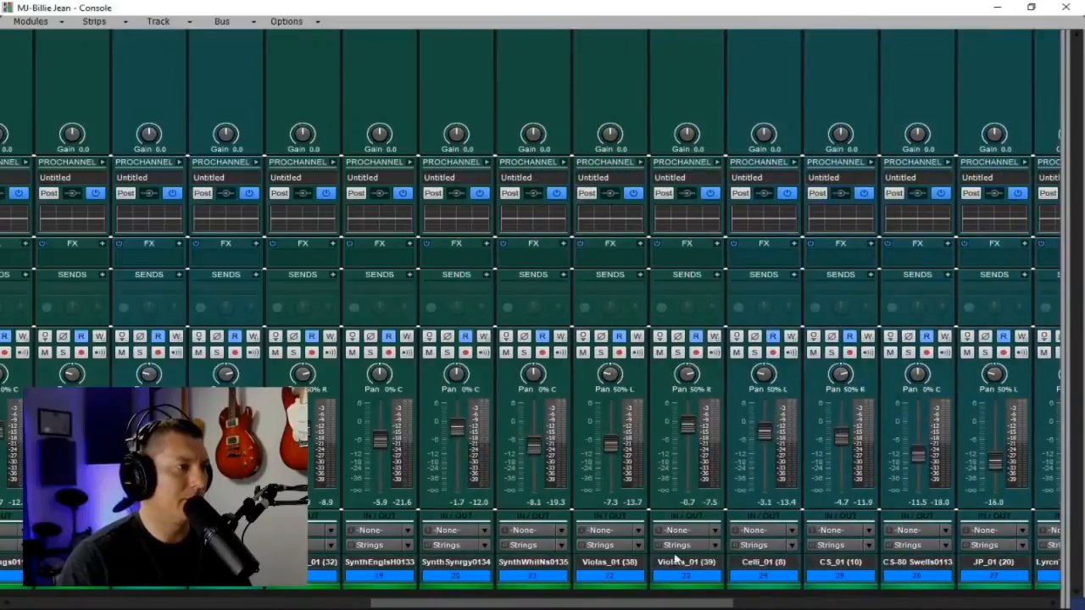
drag(685, 604, 544, 606)
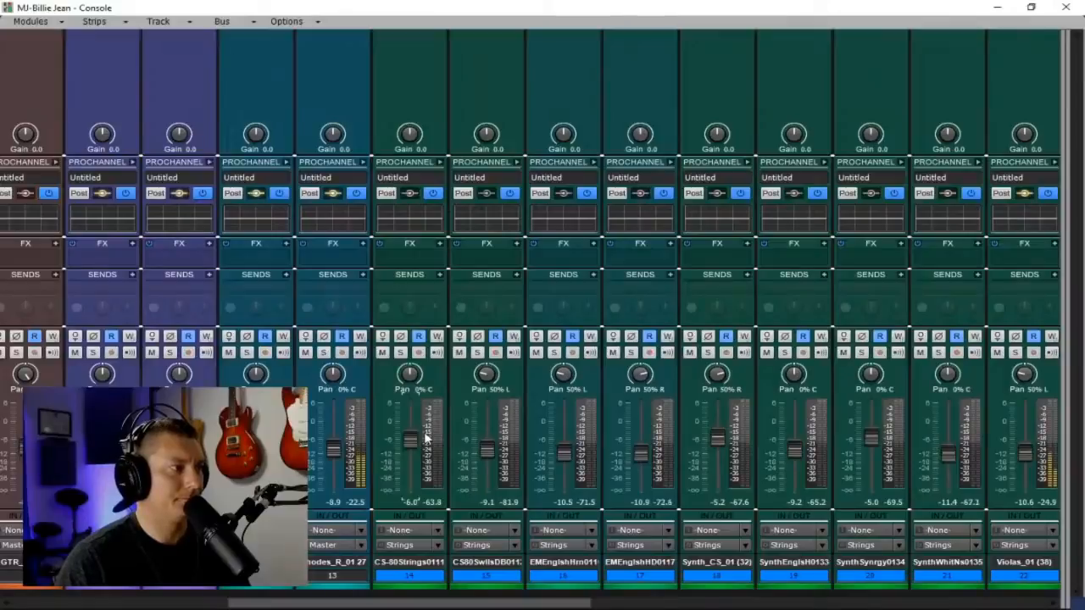
- Raise the Rhodes_L_01 fader to -6.2 dB and Rhodes_R_01 to -6.5 dB, and pan them 100% left and 100% right
drag(438, 602, 379, 606)
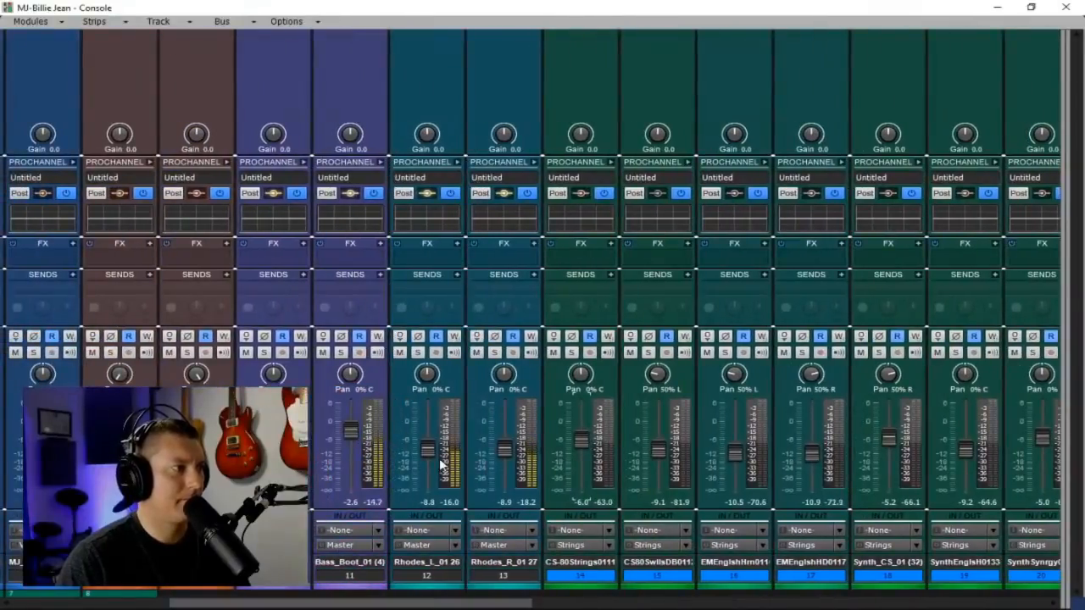
drag(427, 458, 425, 448)
mouse_move(498, 455)
mouse_down()
mouse_move(501, 429)
mouse_move(501, 441)
mouse_up()
drag(496, 383, 442, 392)
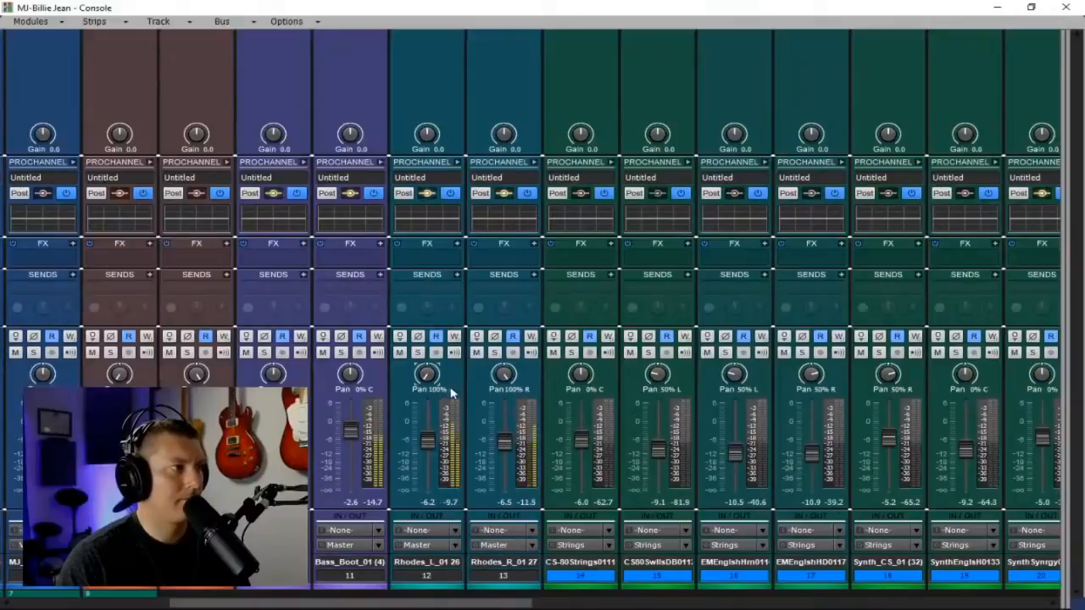
- Lower both the Rhodes_L_01 and Rhodes_R_01 faders to -8.7 dB
mouse_move(423, 449)
mouse_down()
mouse_move(426, 464)
mouse_move(439, 447)
mouse_move(424, 451)
mouse_up()
drag(502, 442, 503, 444)
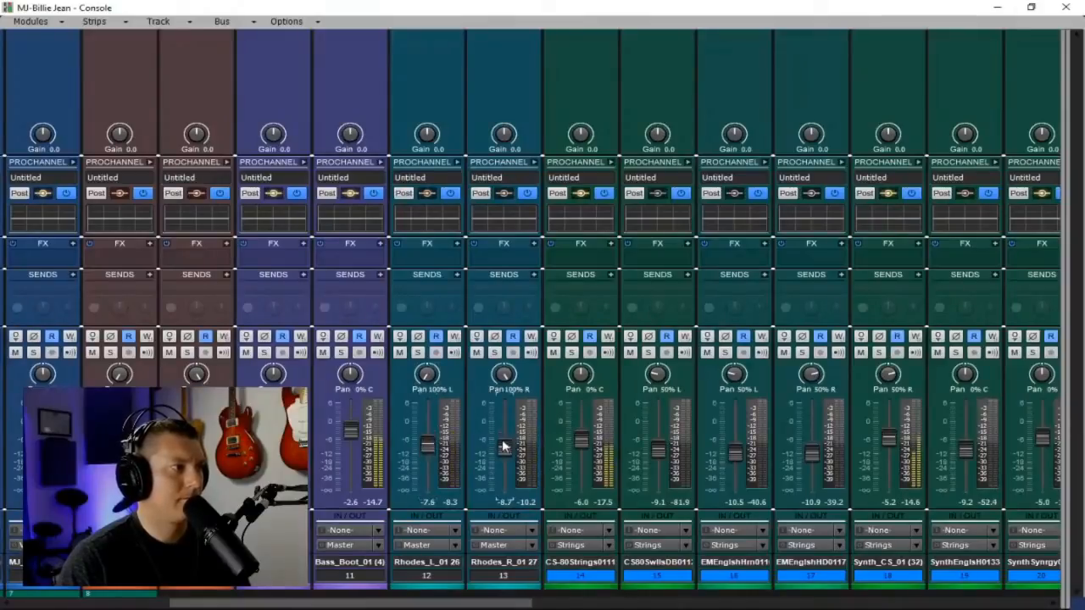
drag(428, 444, 427, 447)
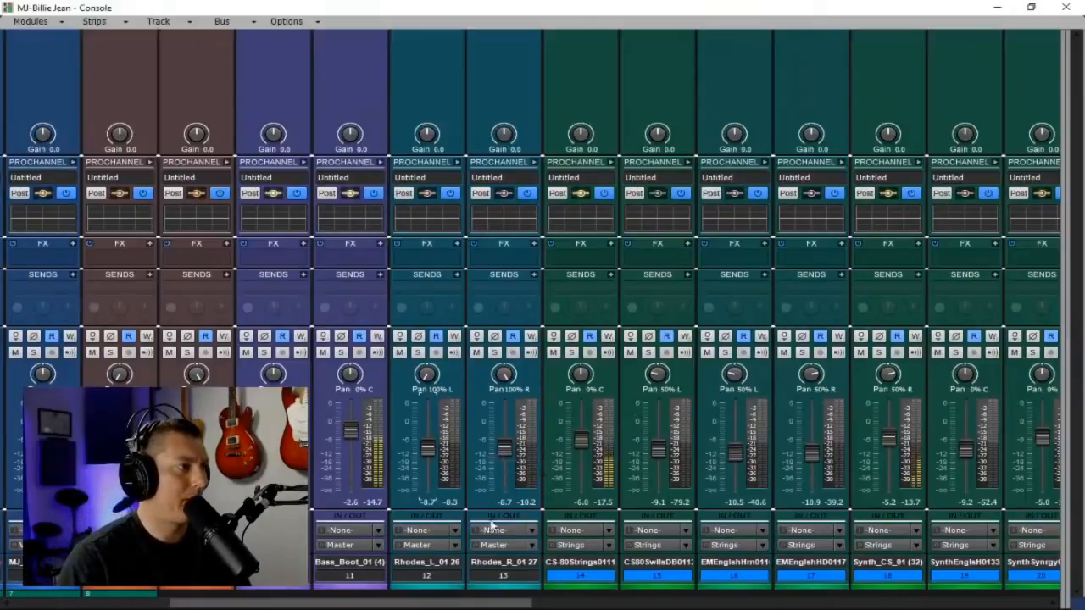
- Select all tracks, expand their ProChannel modules, and enable the EQ high-pass filter on all of them
drag(501, 602, 1032, 586)
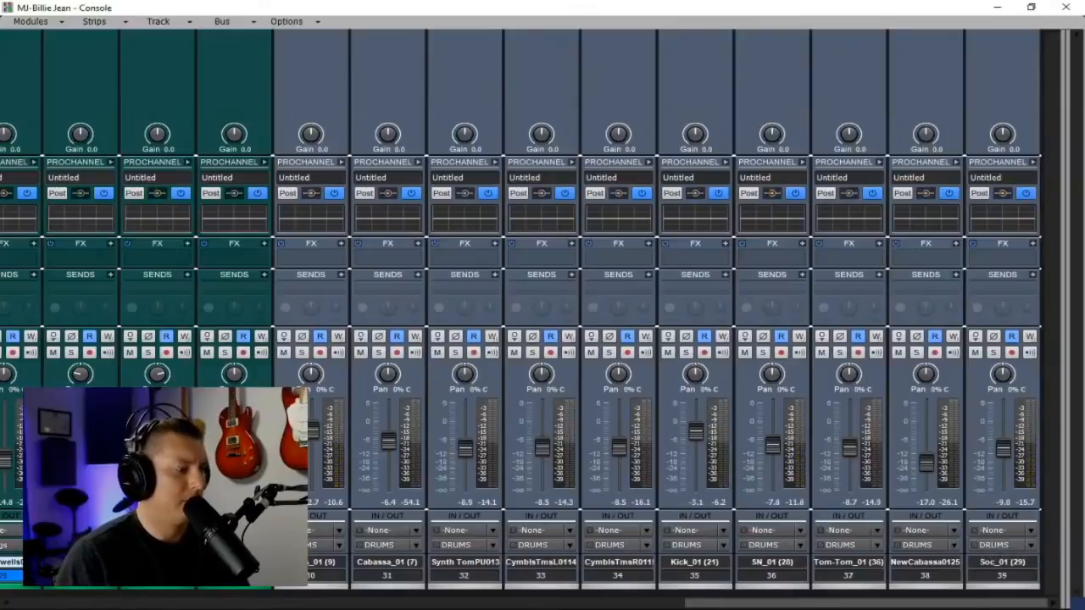
key(ctrl+a)
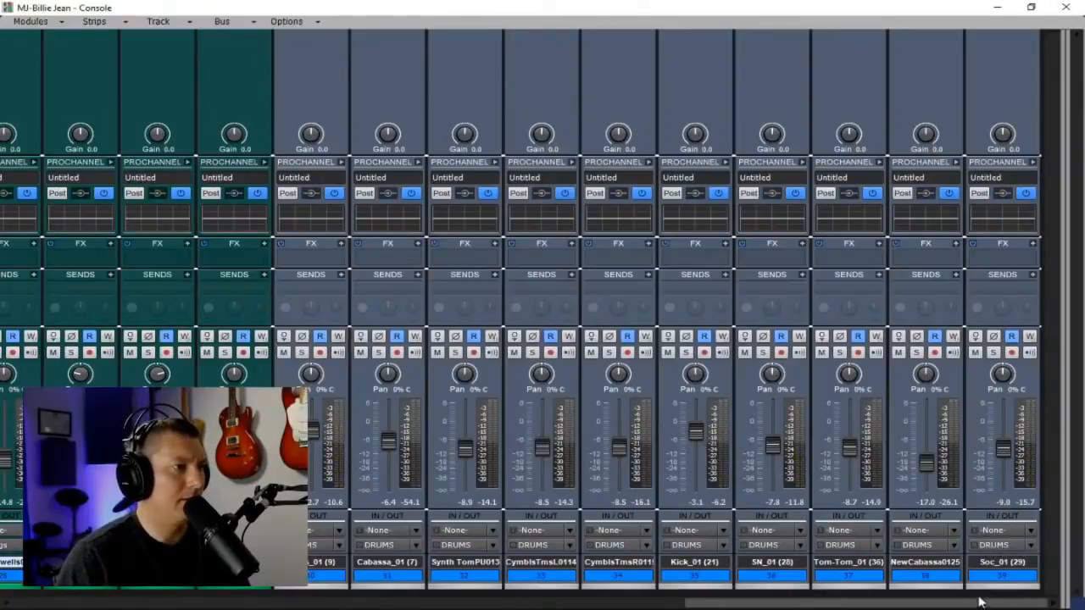
mouse_move(981, 604)
mouse_down()
mouse_move(473, 594)
mouse_move(982, 606)
mouse_up()
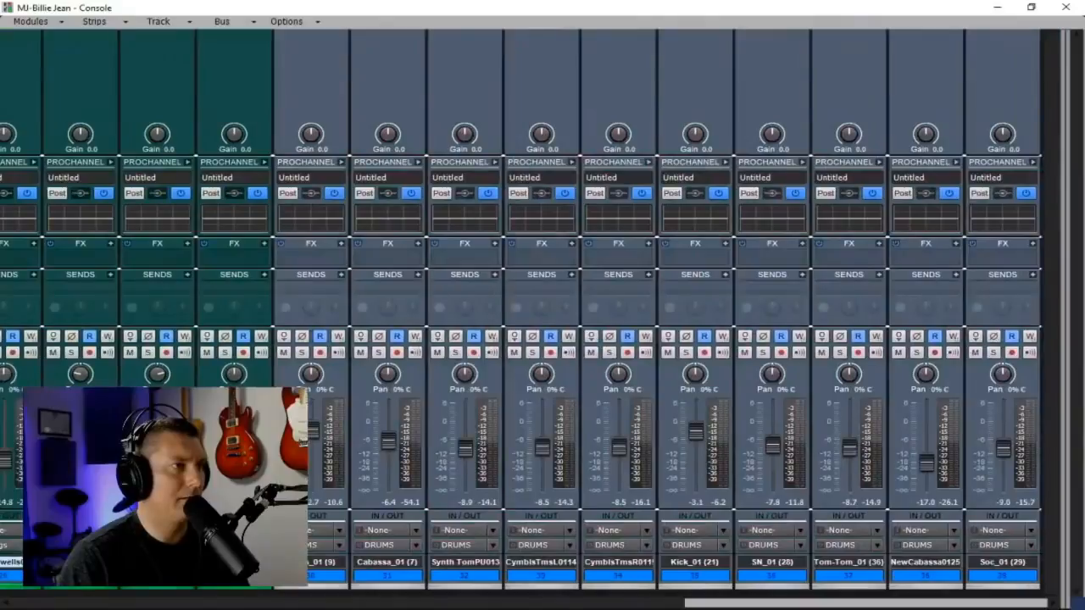
click(1030, 162)
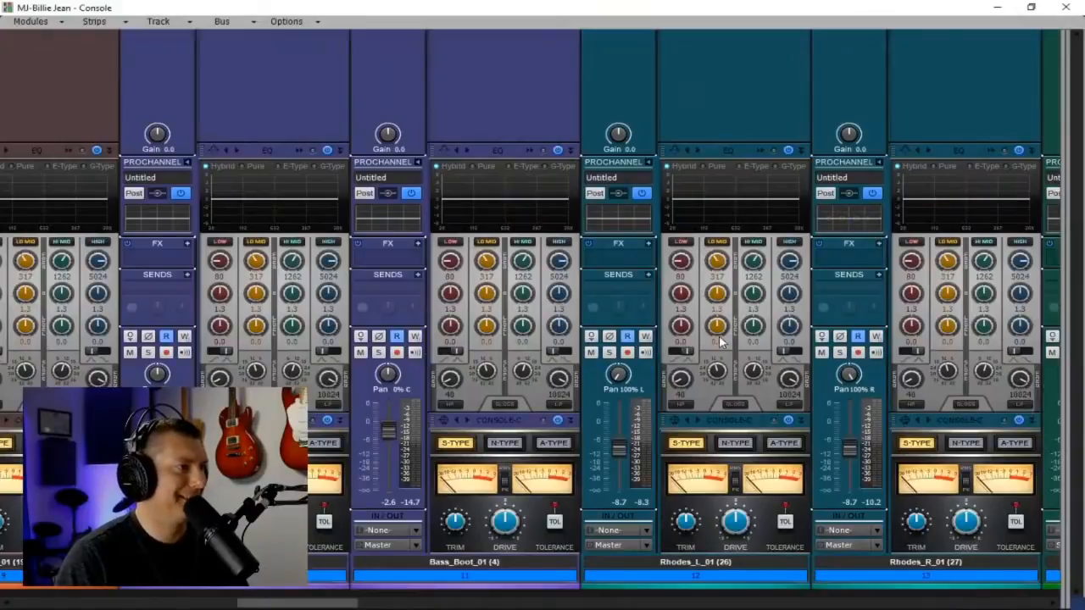
click(686, 401)
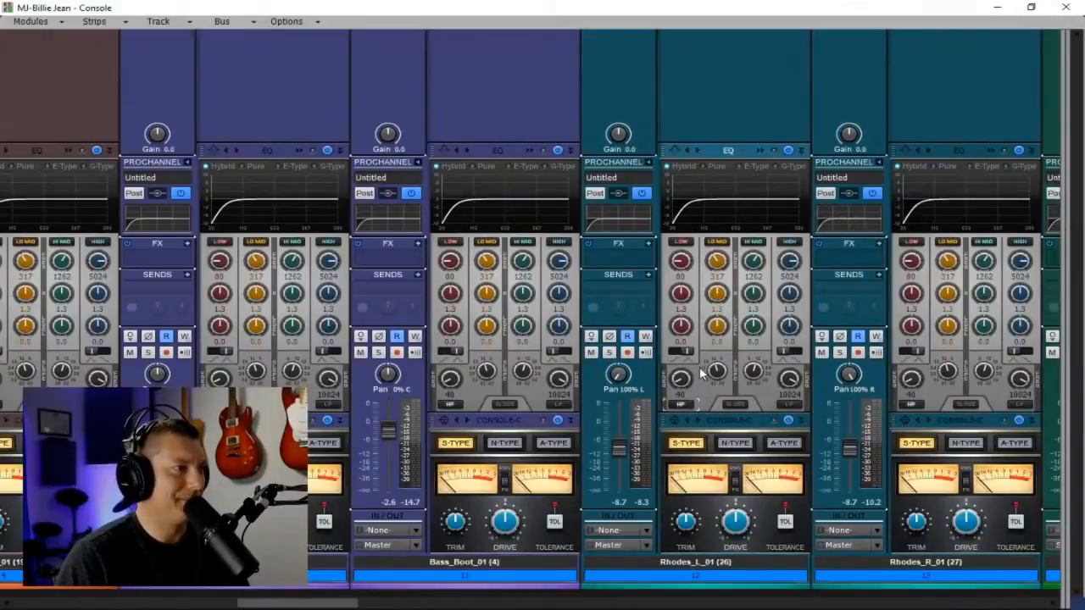
- Set the high-pass frequency to 50 Hz on all selected tracks, and collapse and reopen their ProChannel modules
mouse_move(681, 383)
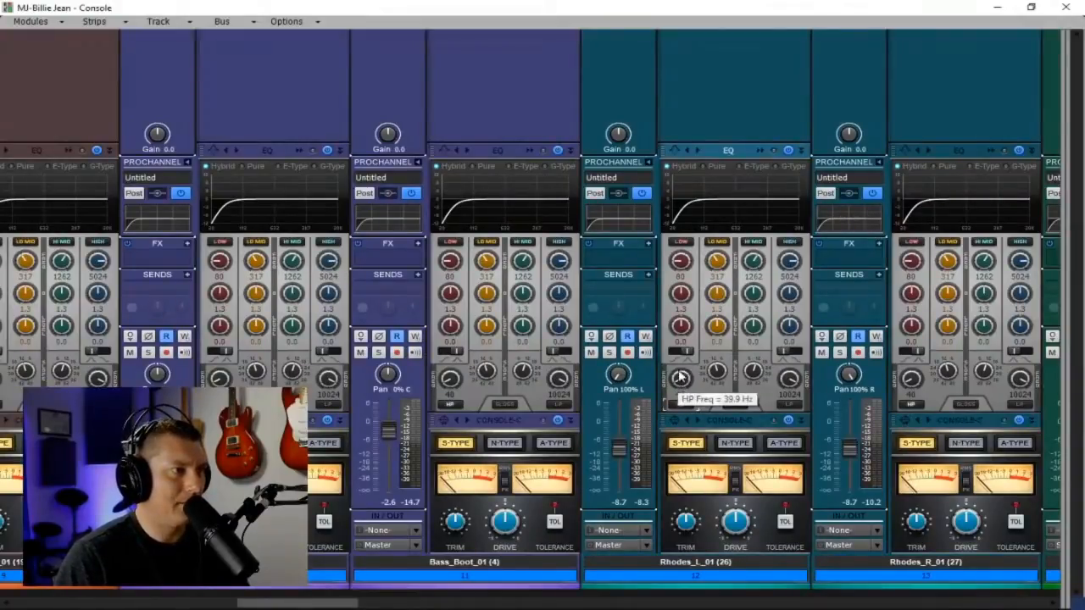
mouse_move(681, 382)
mouse_down()
mouse_move(681, 358)
mouse_move(681, 367)
mouse_up()
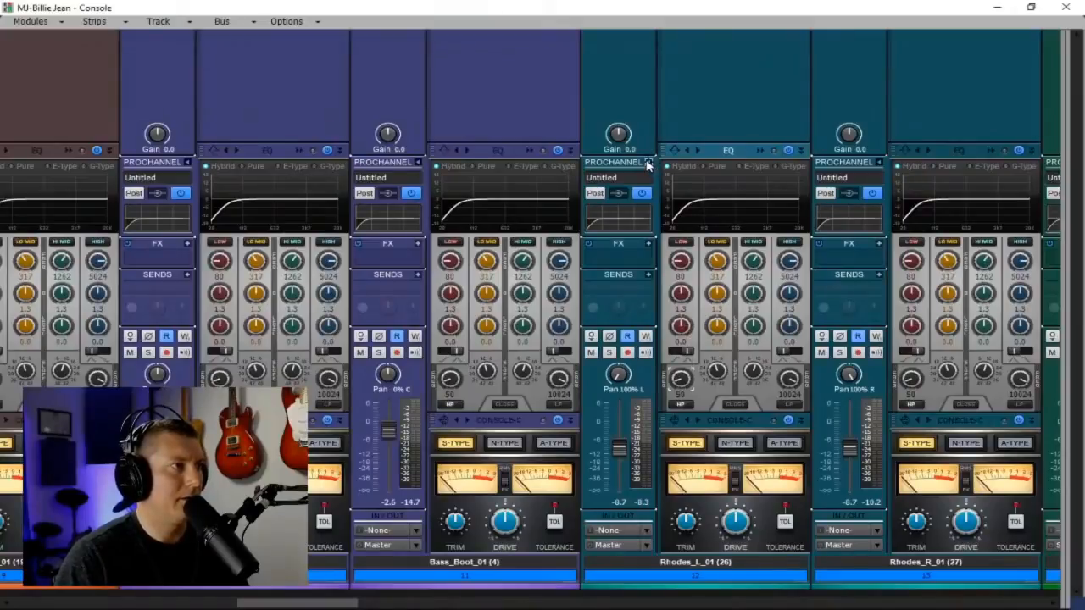
click(648, 162)
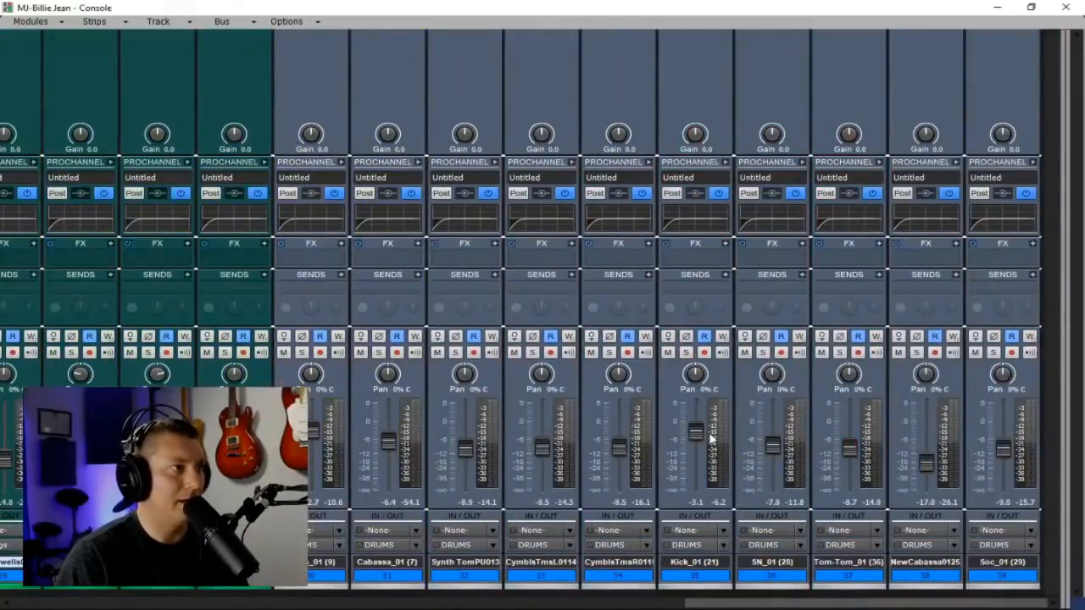
ctrl+click(802, 162)
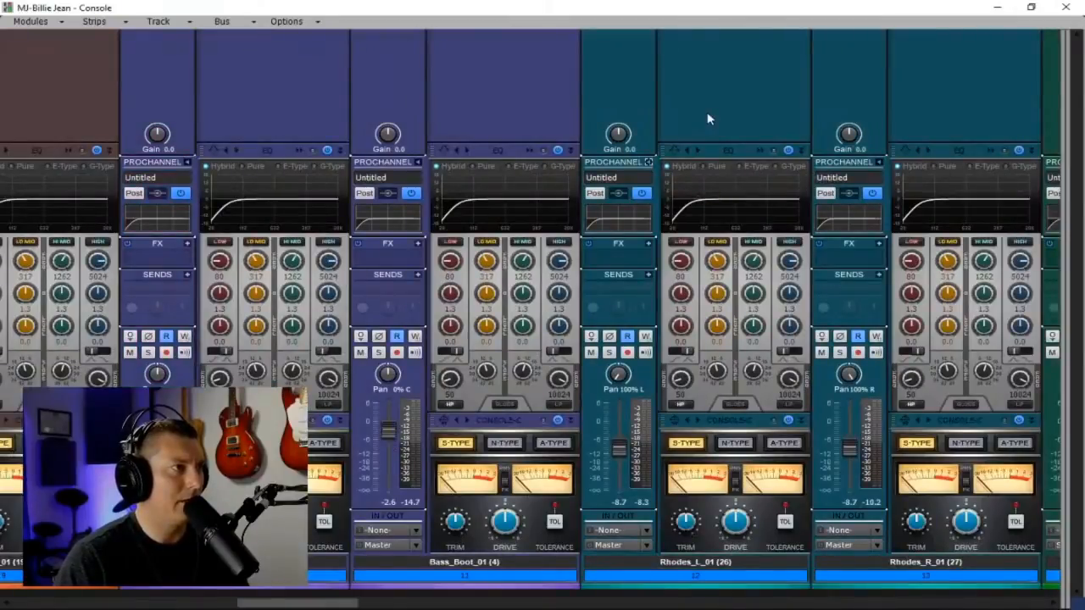
- Sweep the high-pass frequency of all selected tracks between 20 and 52 Hz during playback, and settle it at 39 Hz
drag(681, 388, 680, 415)
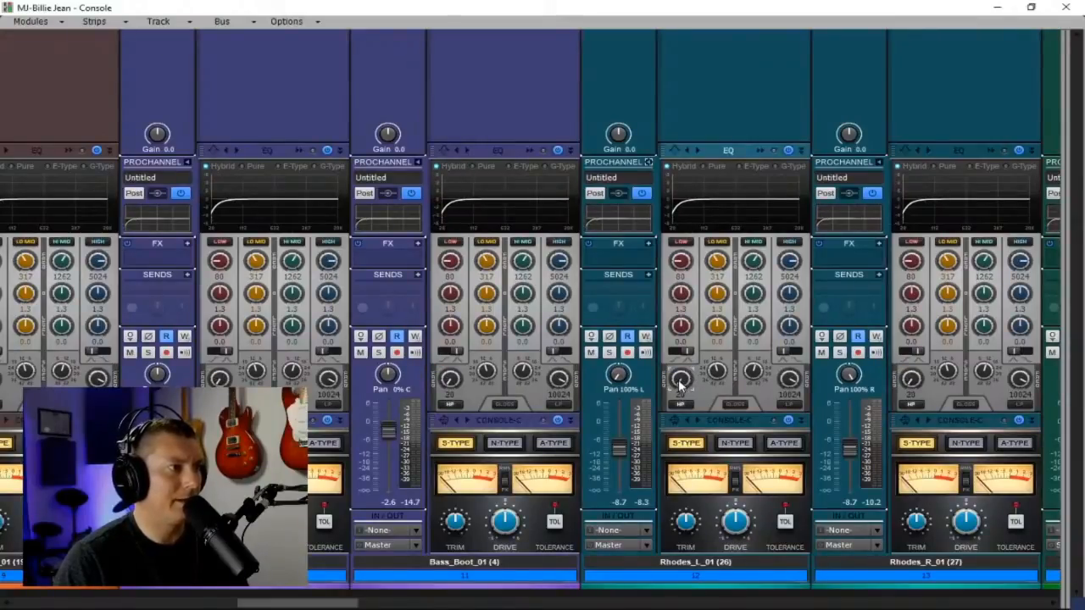
drag(681, 390, 681, 360)
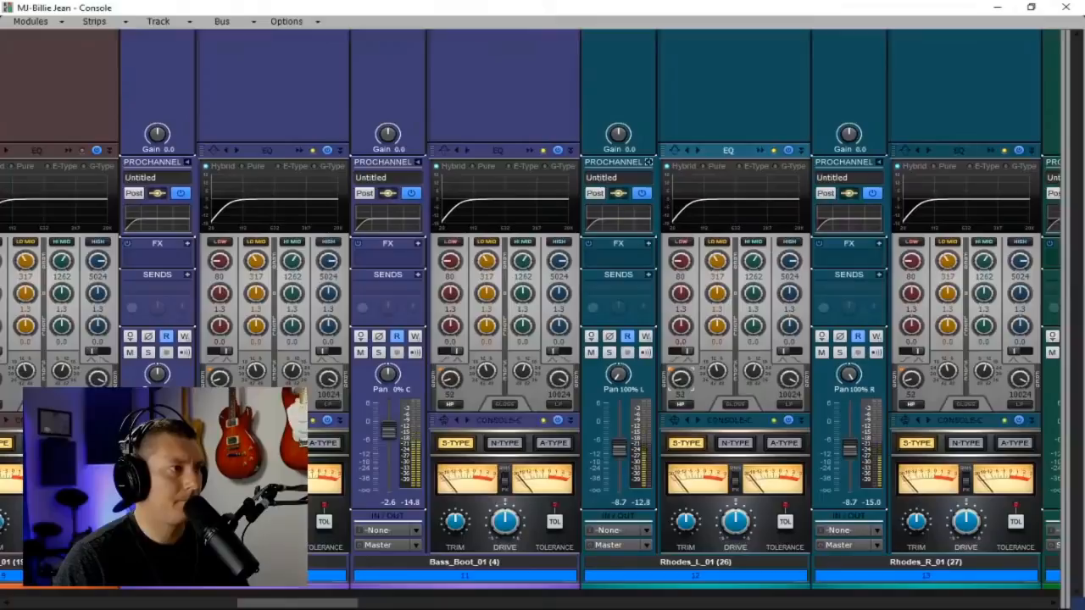
drag(681, 378, 680, 397)
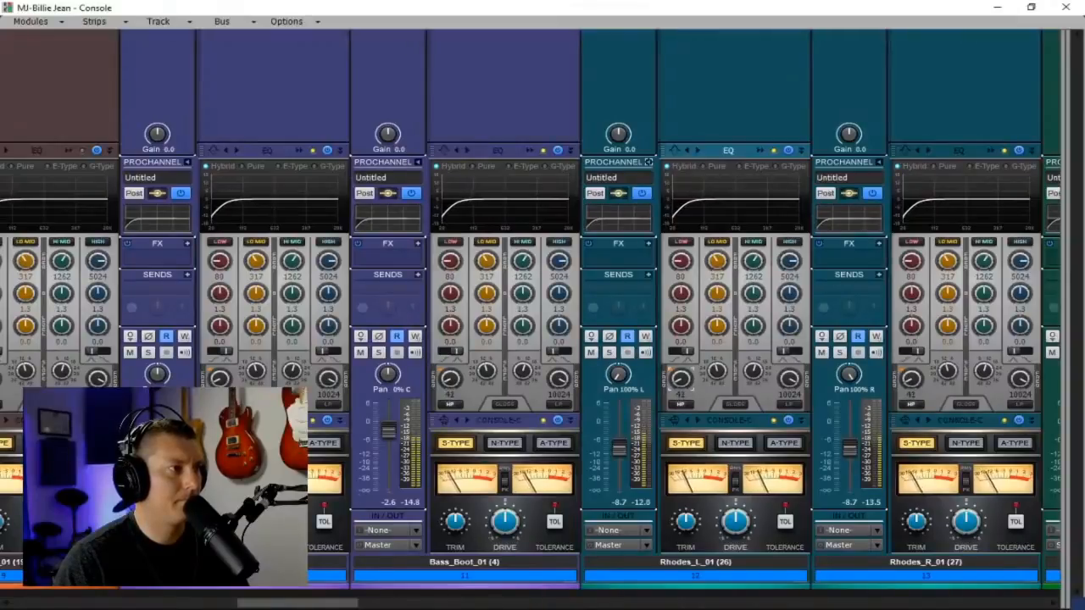
mouse_move(681, 397)
mouse_down()
mouse_move(681, 384)
mouse_move(681, 411)
mouse_up()
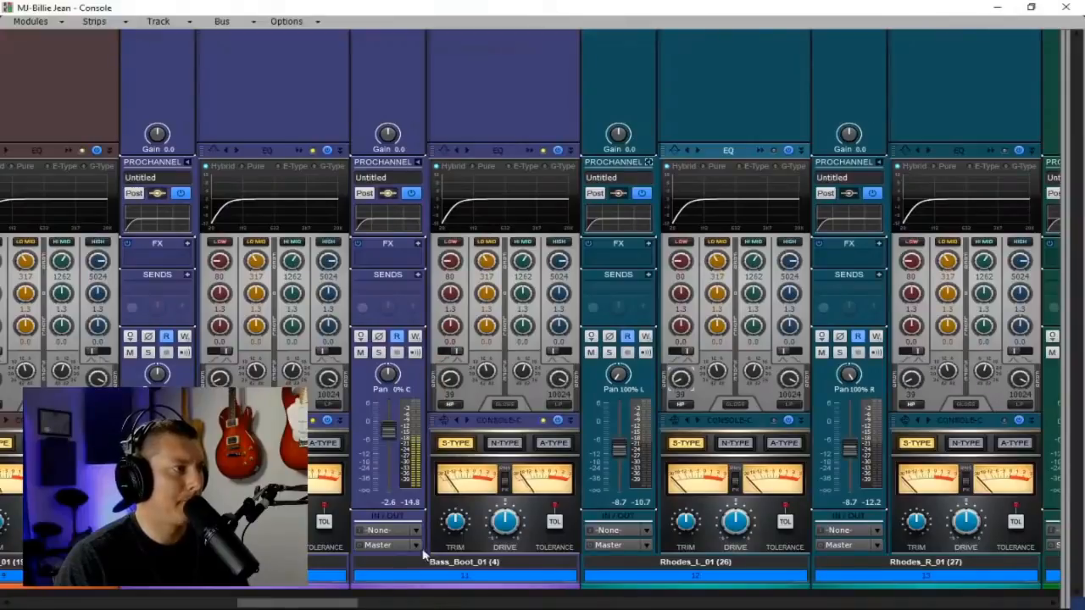
- Equalize Kick_01 with a low boost of 3.9 dB at 65 Hz, a cut of 2.4 dB at 400 Hz, and a high boost of 3.2 dB at 2889 Hz
mouse_move(328, 603)
mouse_down()
mouse_move(282, 604)
mouse_move(307, 603)
mouse_up()
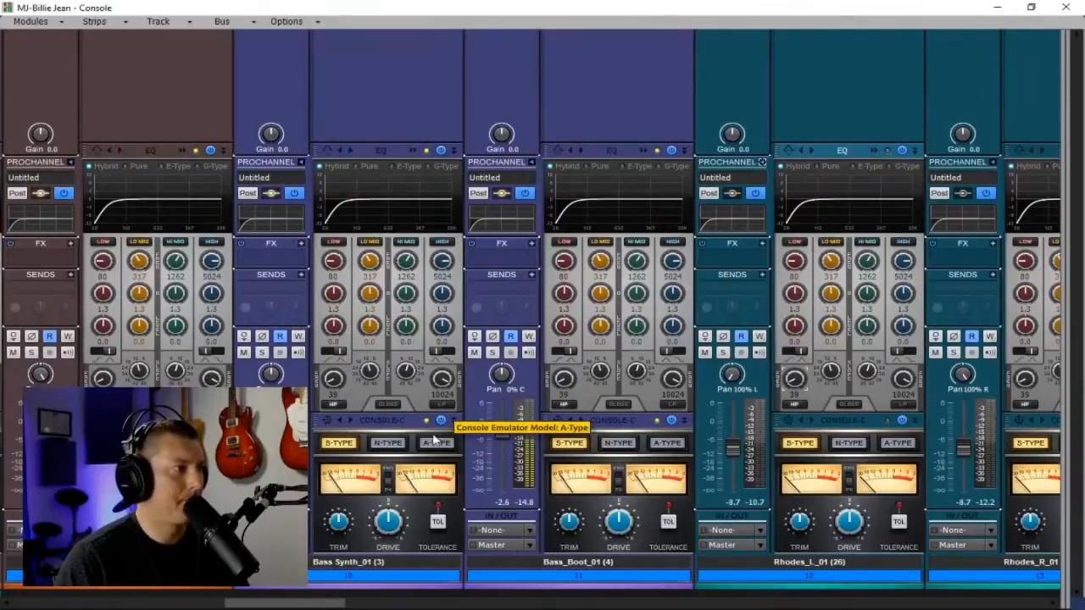
drag(316, 606, 948, 587)
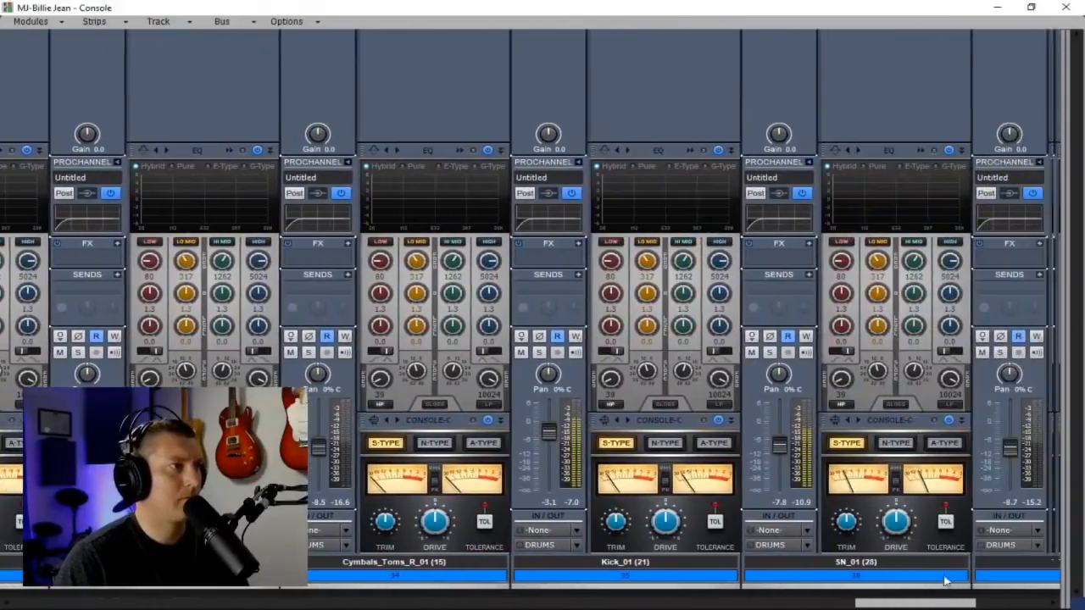
click(687, 151)
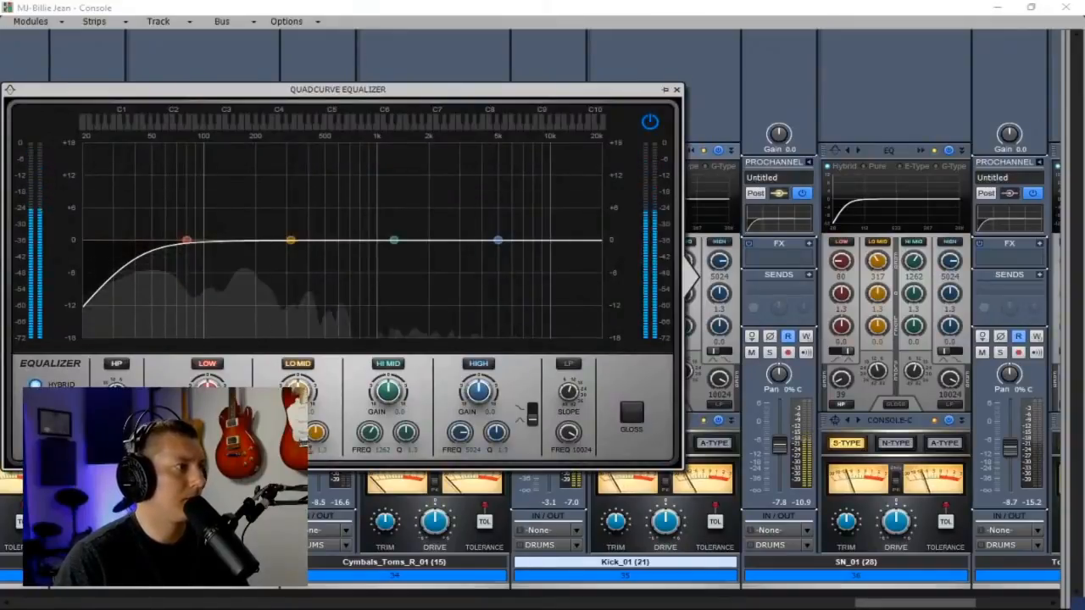
drag(279, 432, 298, 405)
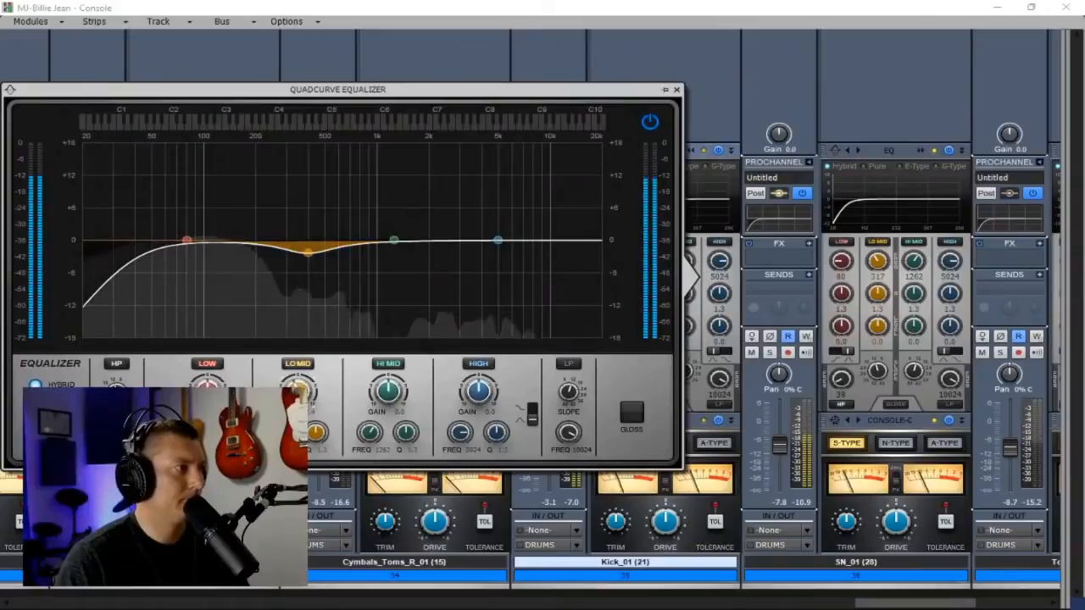
drag(188, 432, 189, 439)
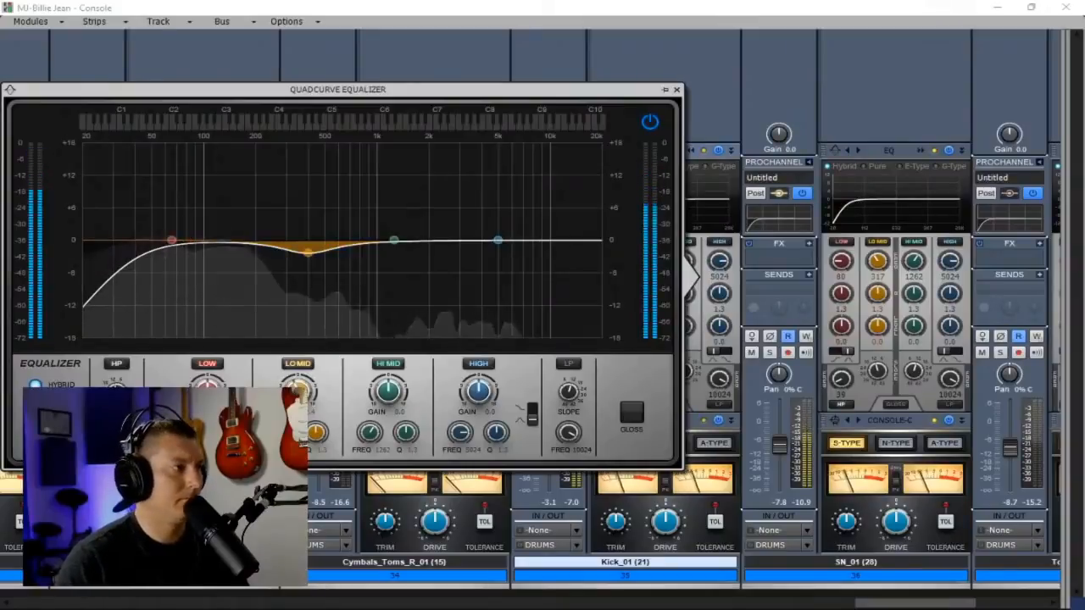
drag(208, 398, 208, 388)
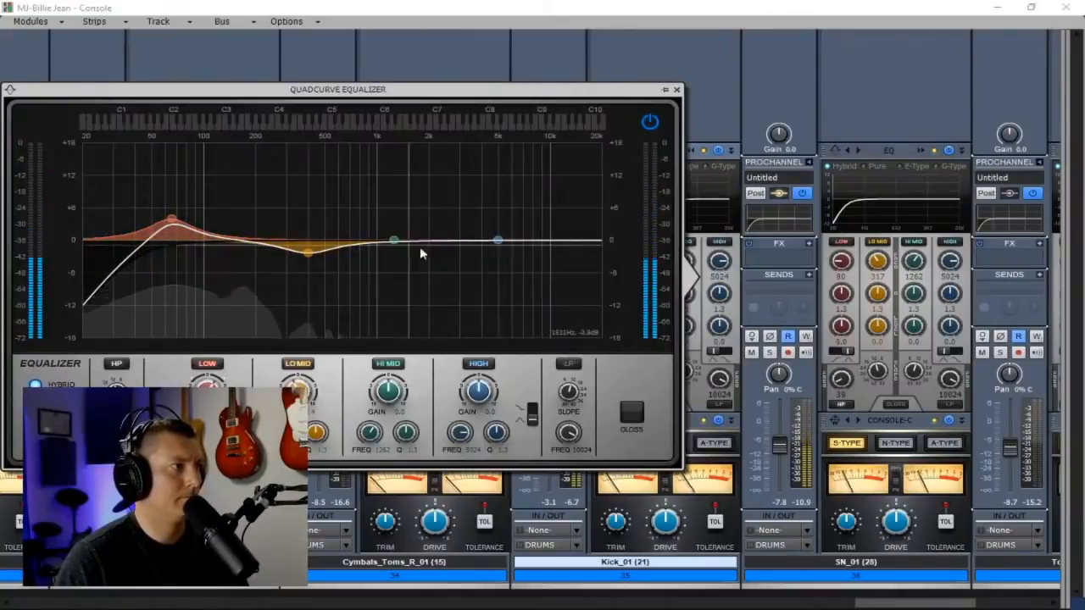
drag(497, 240, 456, 223)
click(676, 88)
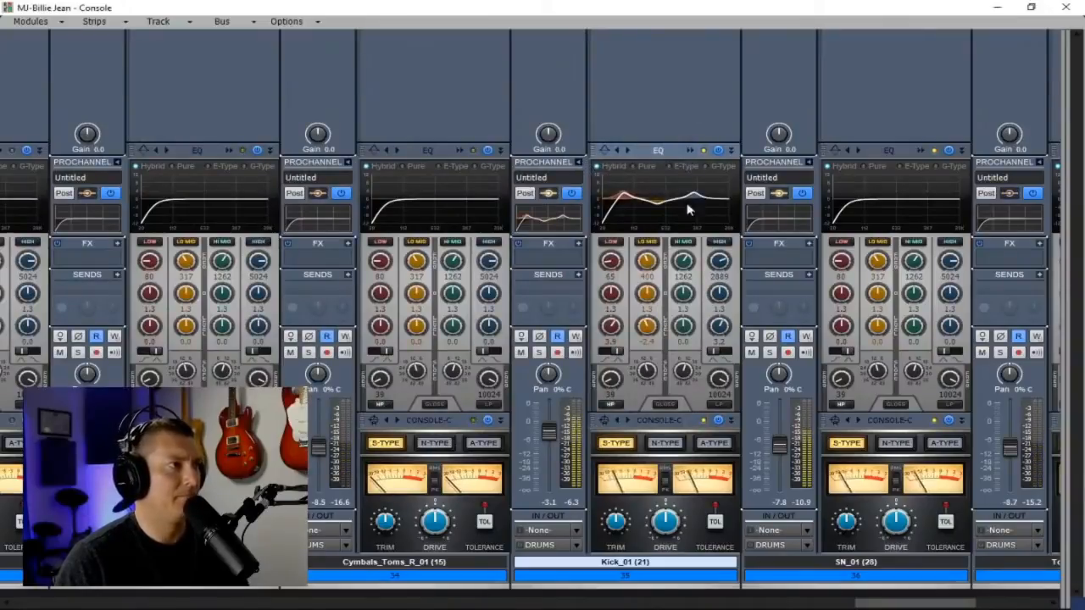
- Equalize SN_01 with a 72 Hz high-pass, +3.1 dB at 119 Hz, +4.3 dB at 2412 Hz, and -2.8 dB at 710 Hz
click(921, 151)
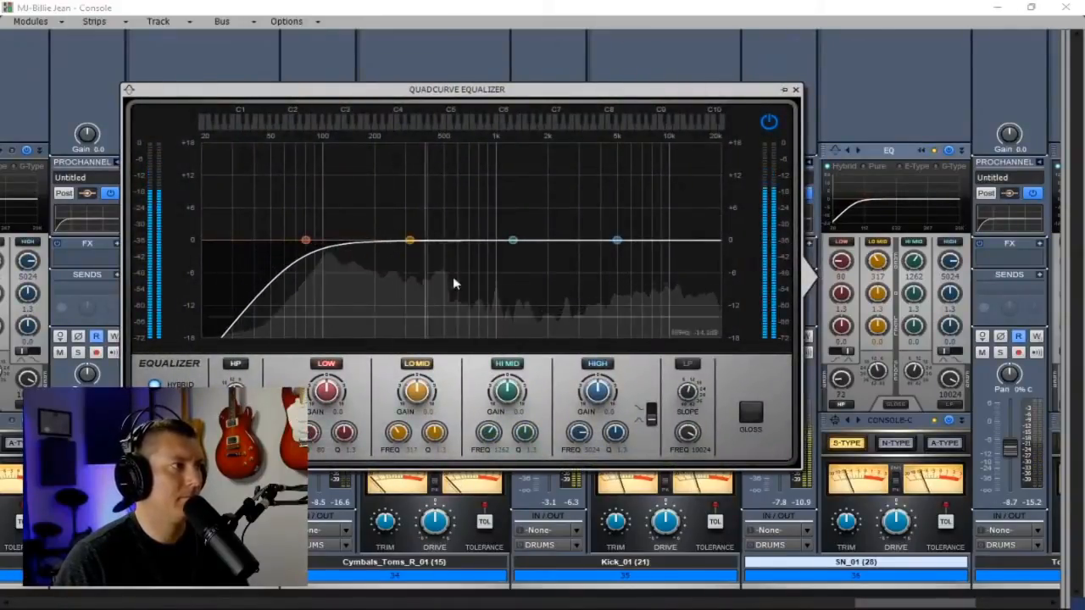
drag(410, 240, 562, 217)
drag(509, 240, 473, 261)
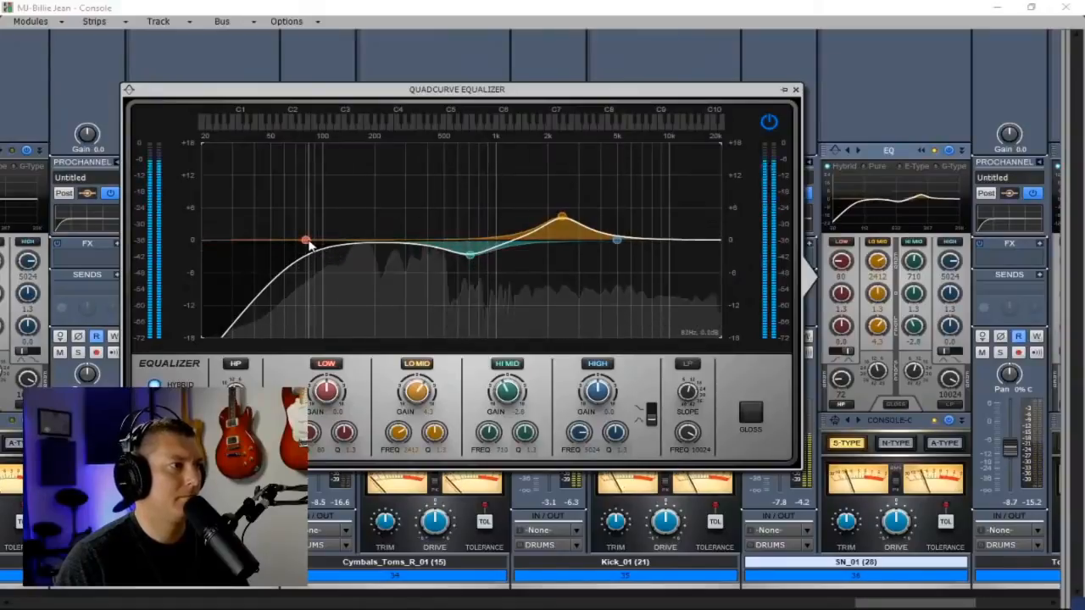
drag(305, 241, 337, 225)
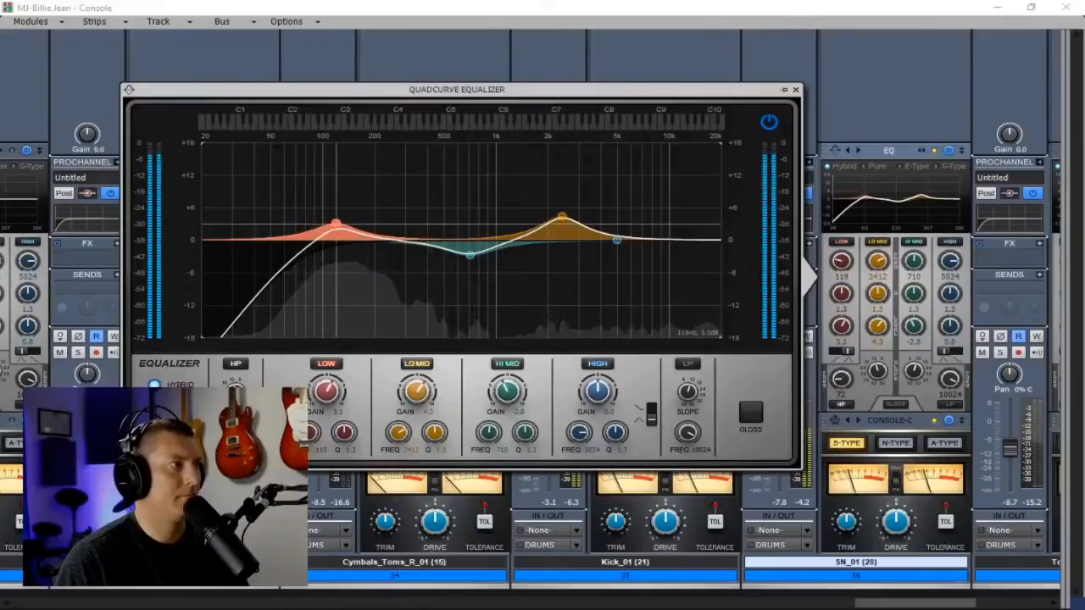
click(795, 90)
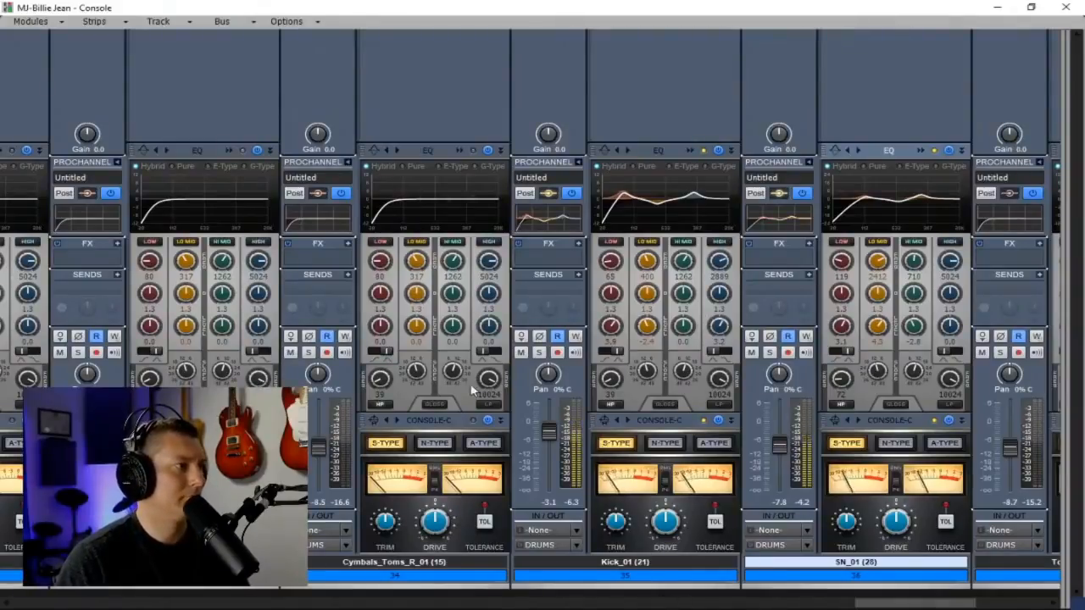
- Set Cymbals_Toms_L_01 to -6.5 dB and Cymbals_Toms_R_01 to -6.3 dB, and boost the former's low EQ band 2.3 dB at 96 Hz
drag(916, 603, 871, 604)
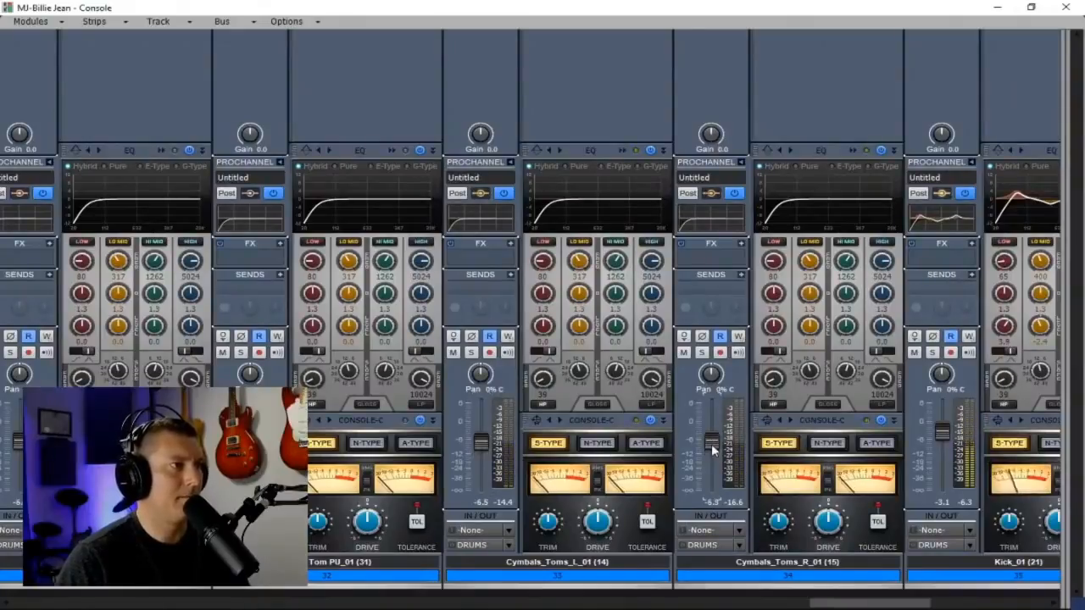
click(623, 150)
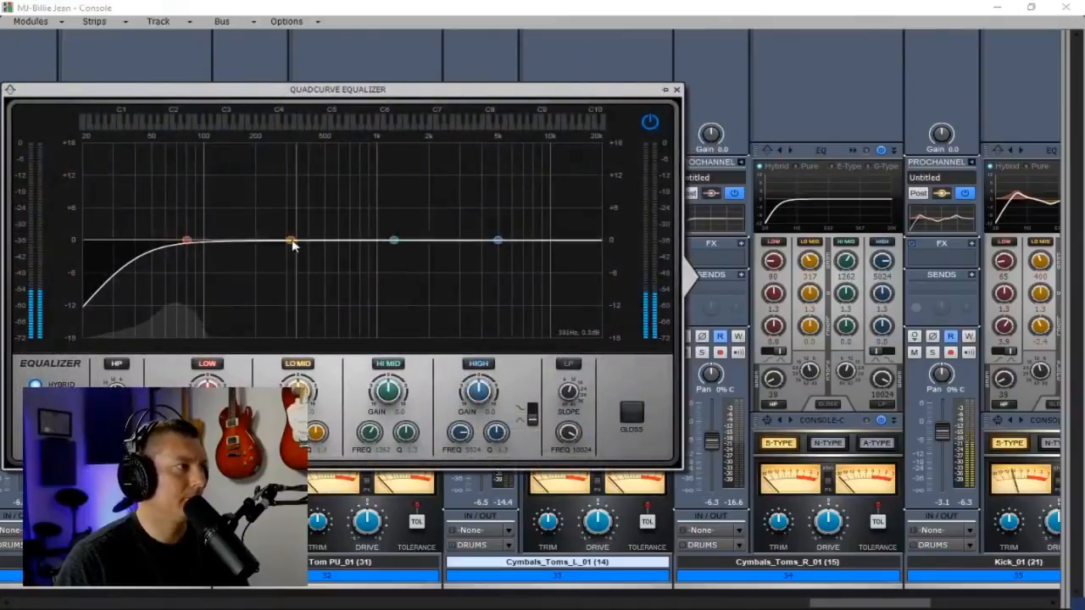
drag(187, 240, 200, 227)
click(676, 90)
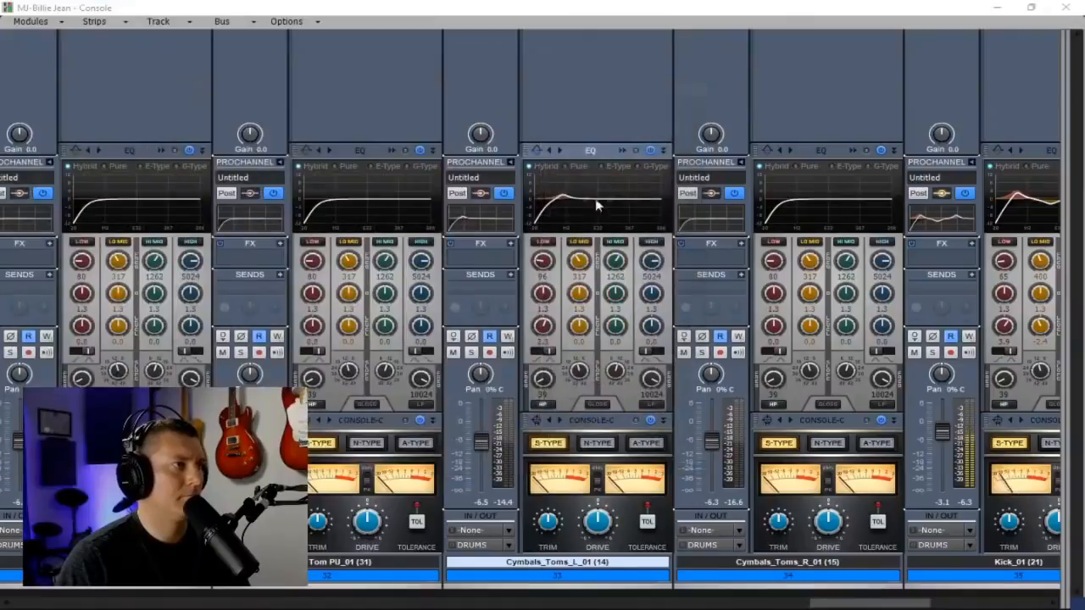
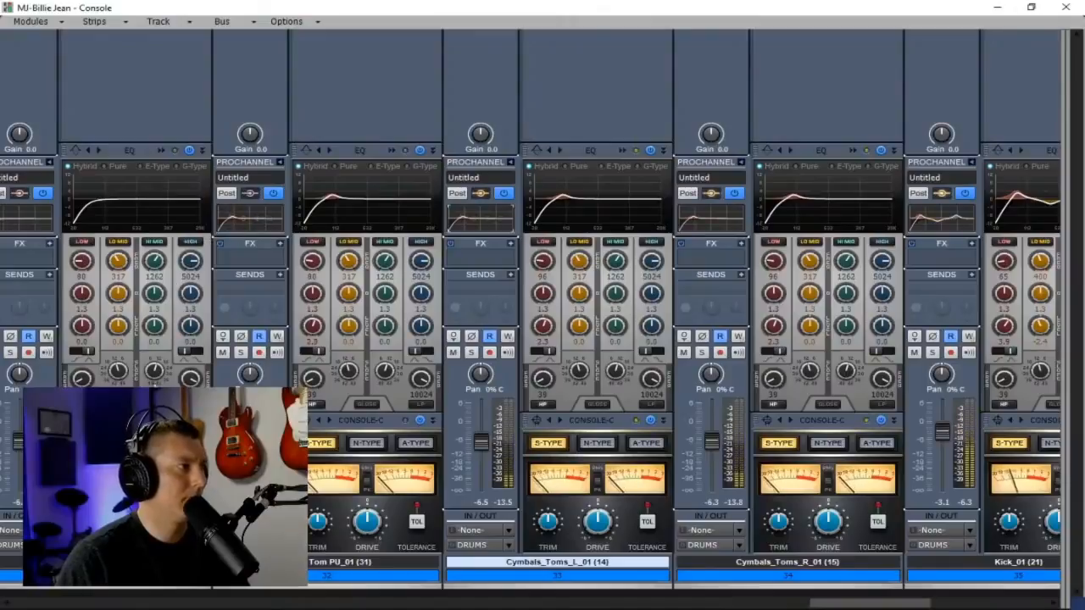
- Equalize the Strings bus with a 53 Hz high-pass, +1.8 dB at 189 Hz, -3.8 dB at 800 Hz, and +2.7 dB at 3325 Hz
drag(853, 605, 715, 605)
drag(1059, 254, 304, 284)
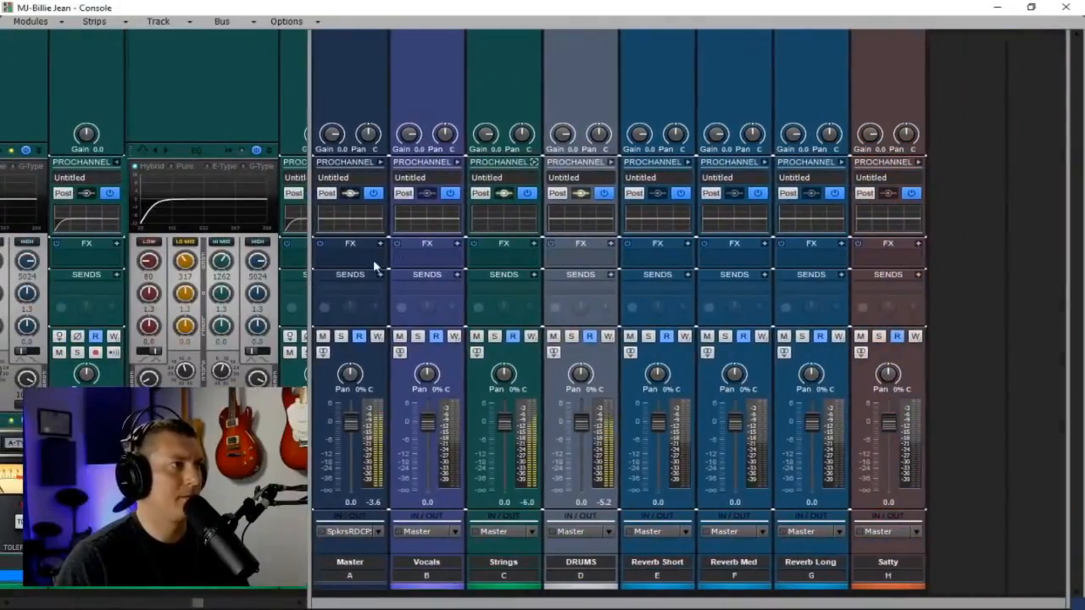
click(534, 161)
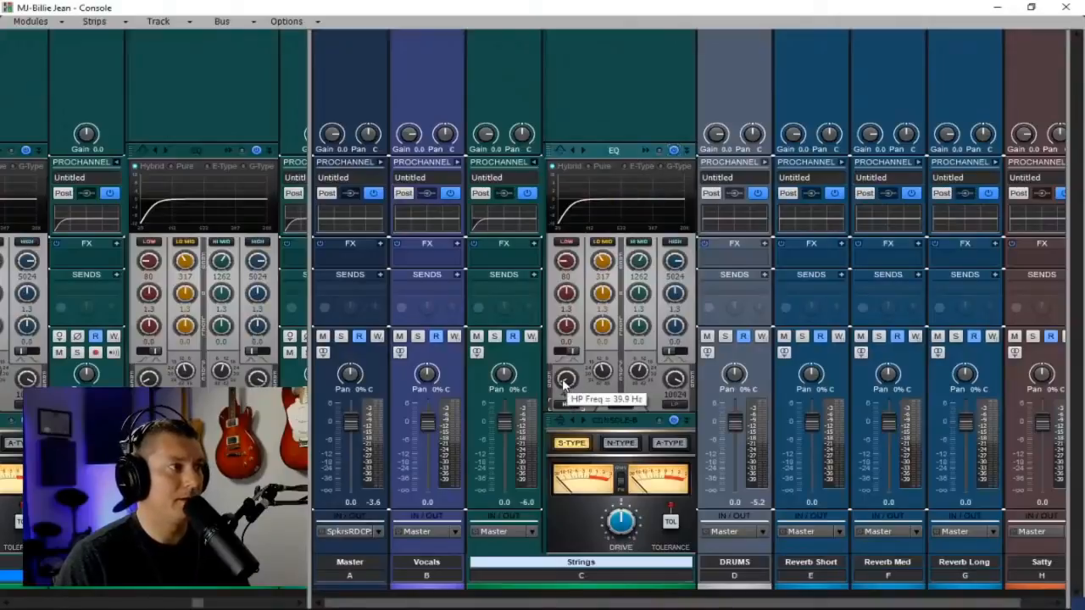
click(646, 151)
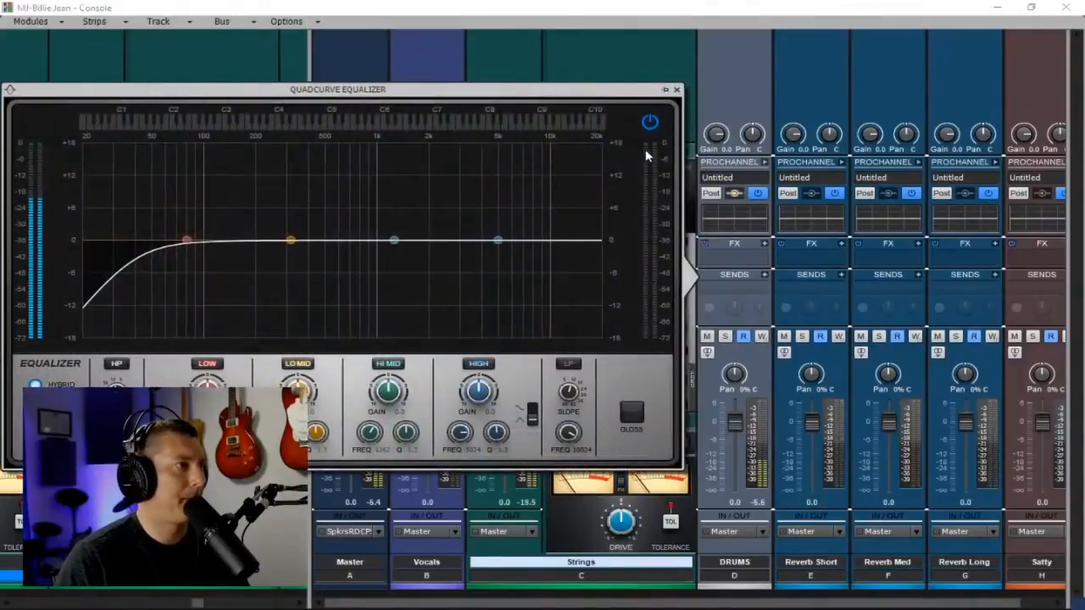
drag(395, 240, 359, 256)
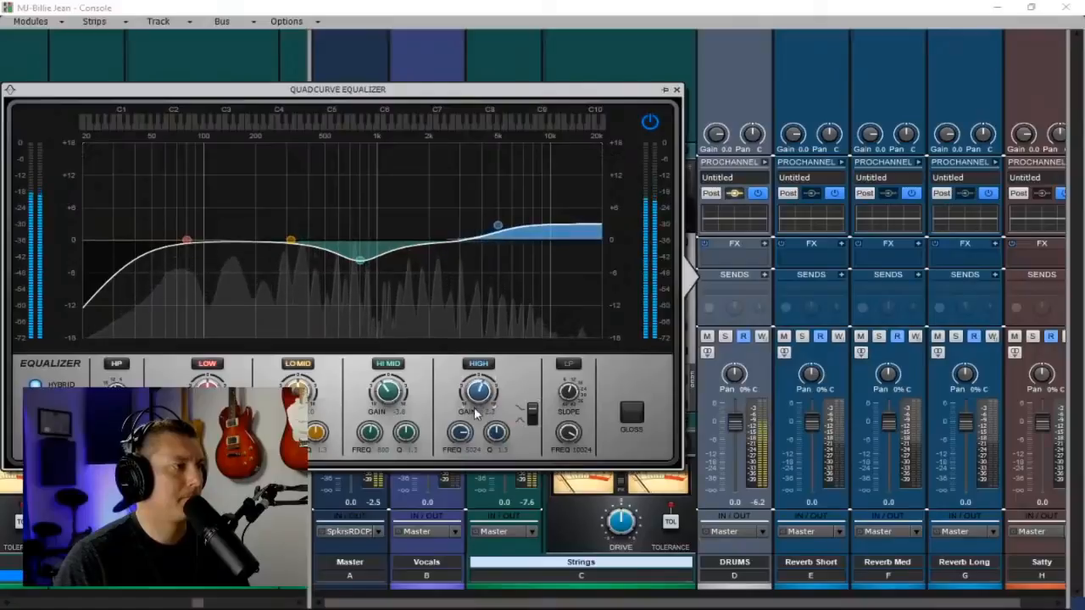
drag(478, 226, 467, 226)
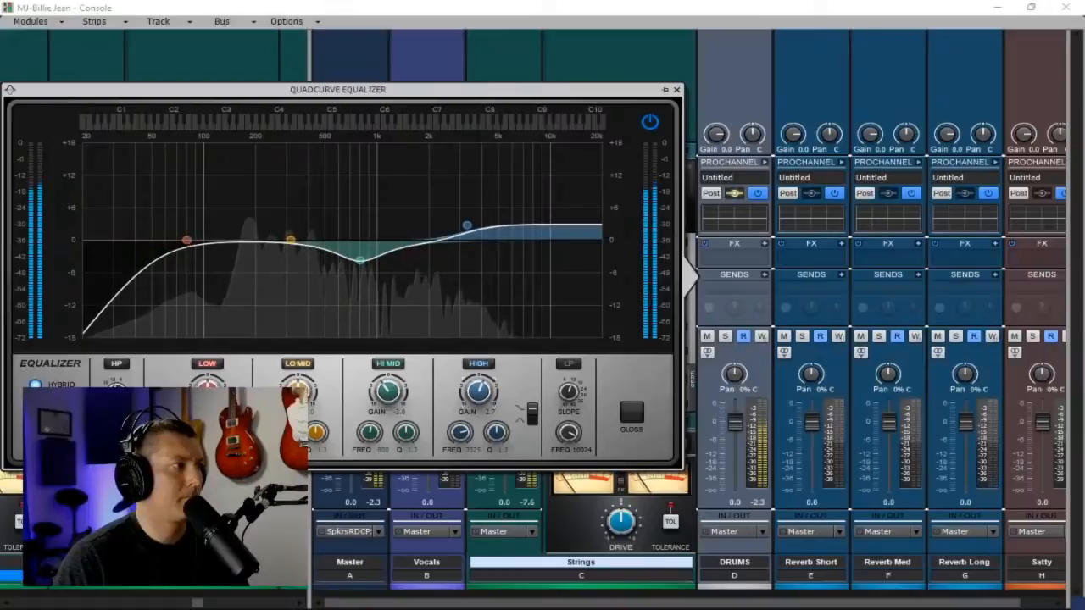
drag(187, 240, 252, 230)
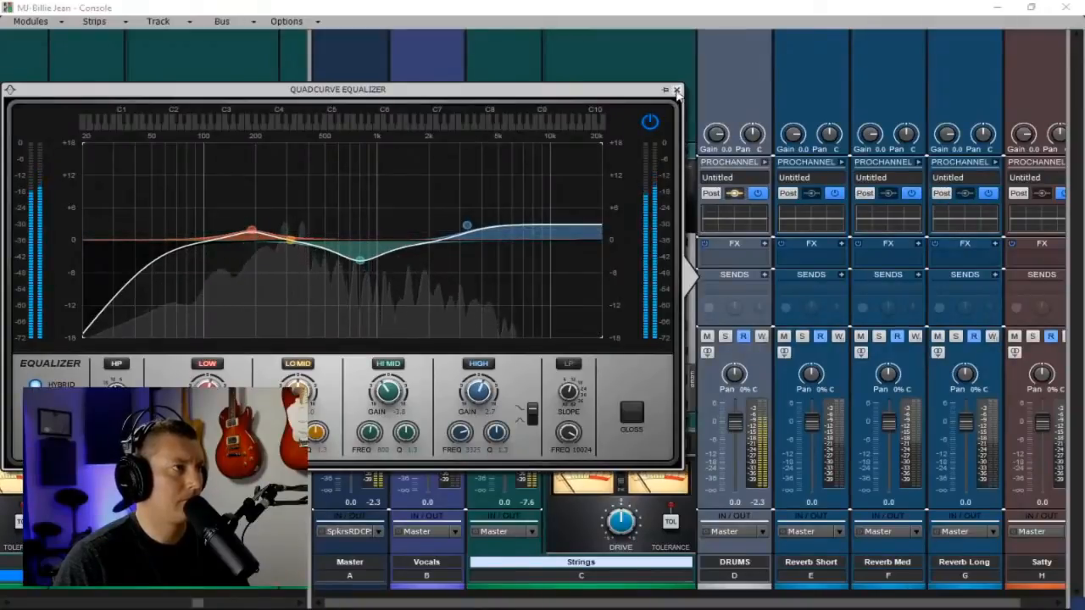
click(703, 187)
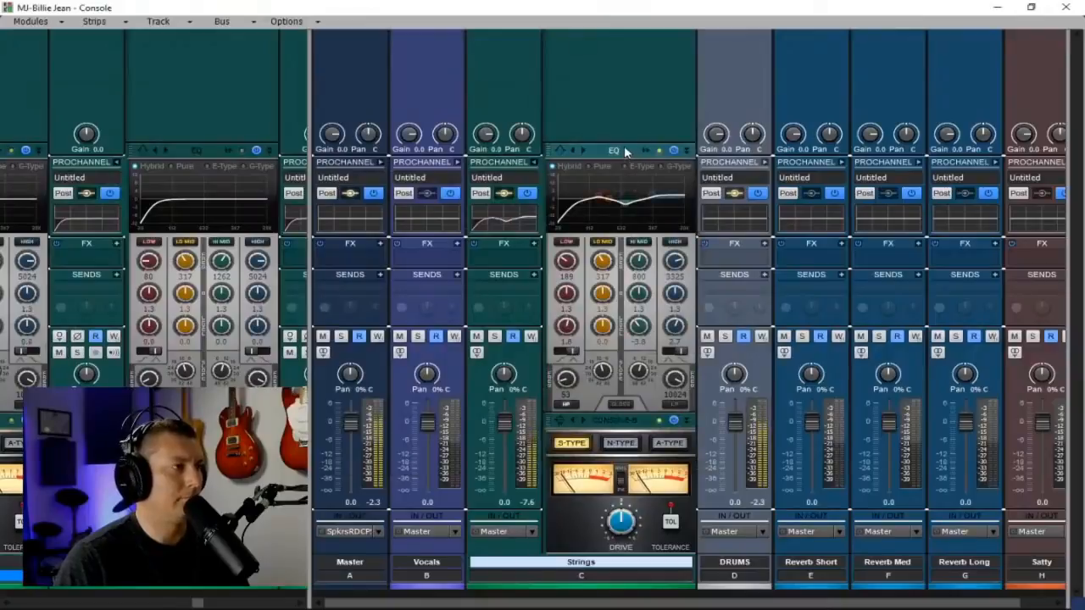
- Insert Gullfoss on the Strings bus and set Recover to 21%, Tame to 33%, and Bias to 14%
click(534, 245)
mouse_move(607, 263)
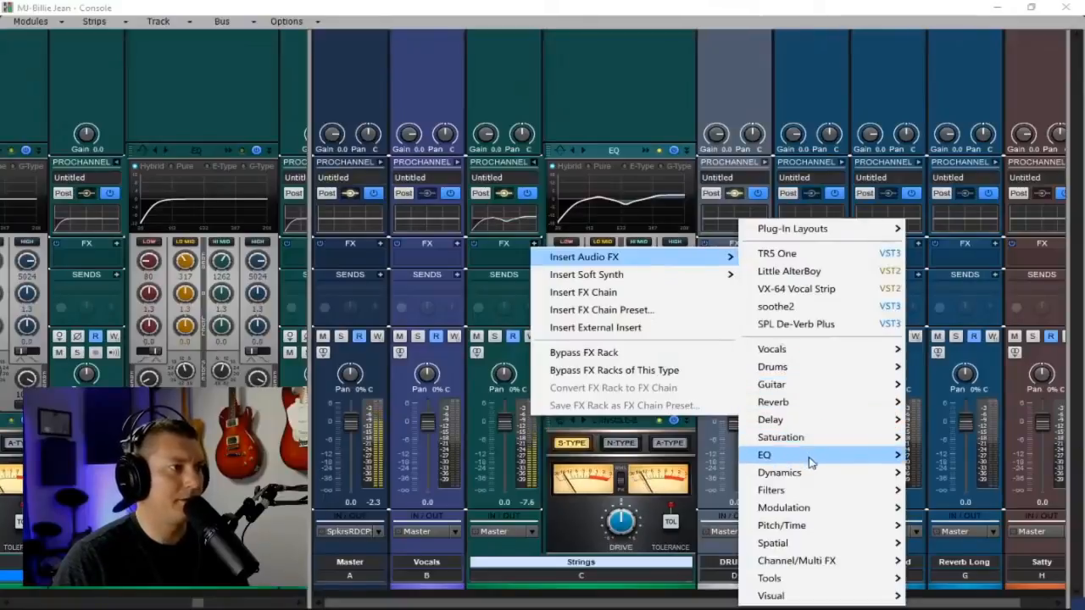
mouse_move(809, 462)
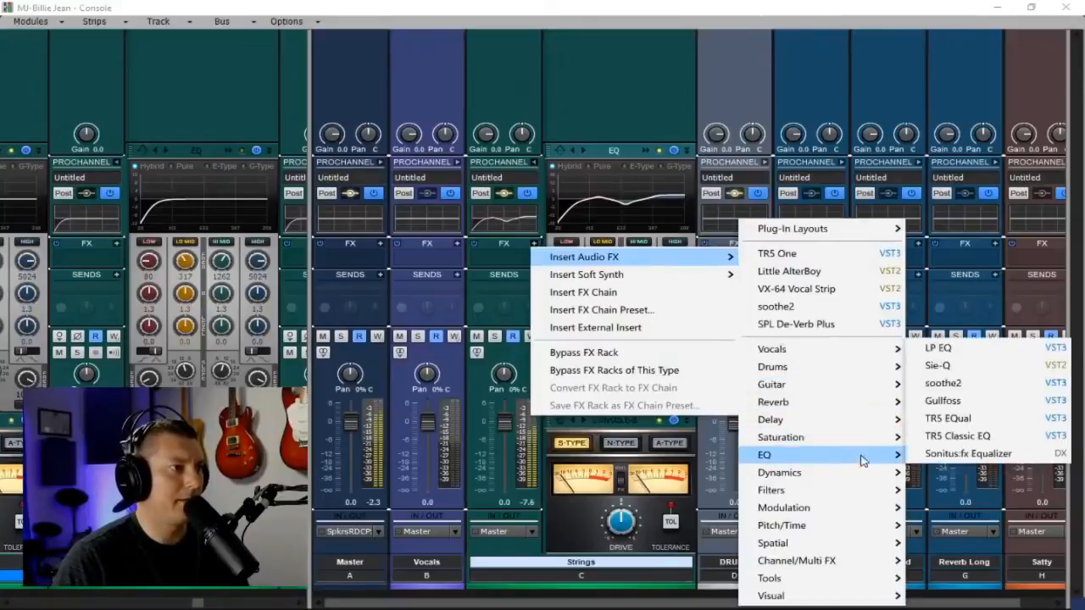
click(972, 409)
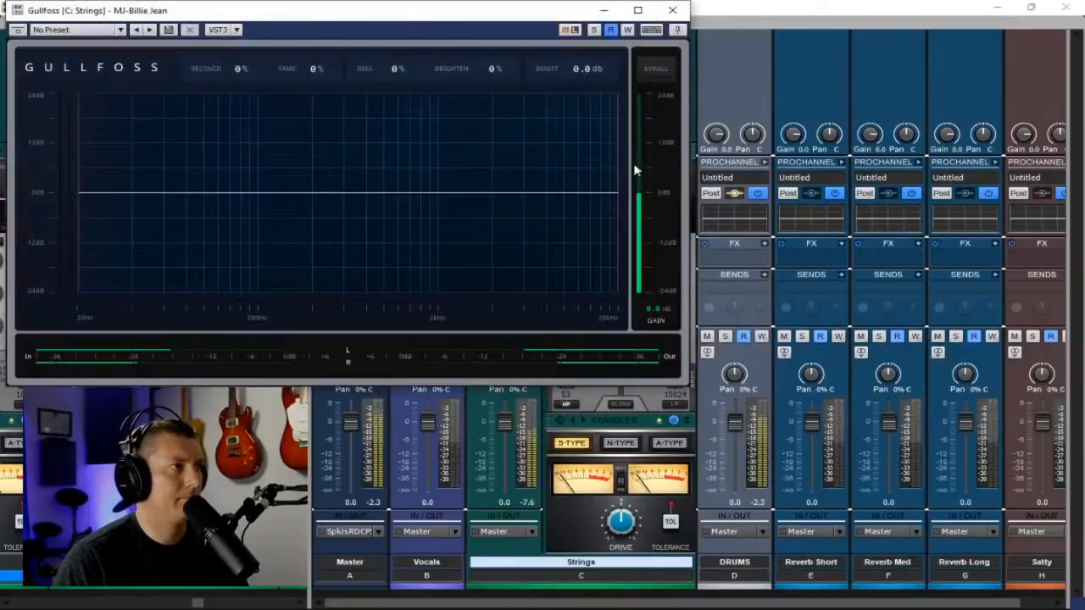
drag(231, 9, 452, 180)
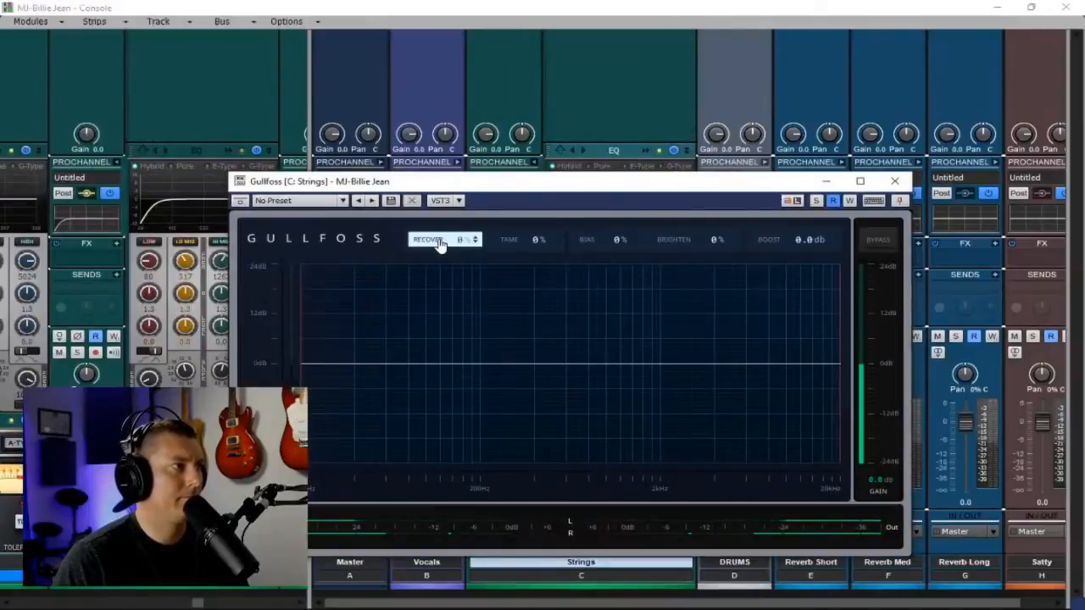
drag(465, 244, 456, 218)
drag(530, 240, 527, 222)
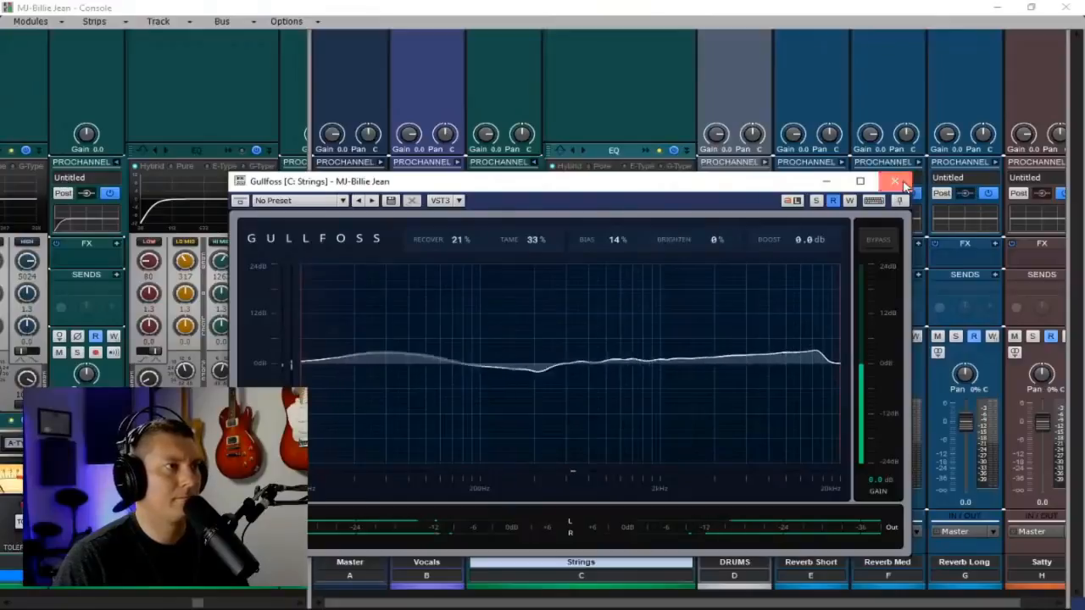
click(894, 181)
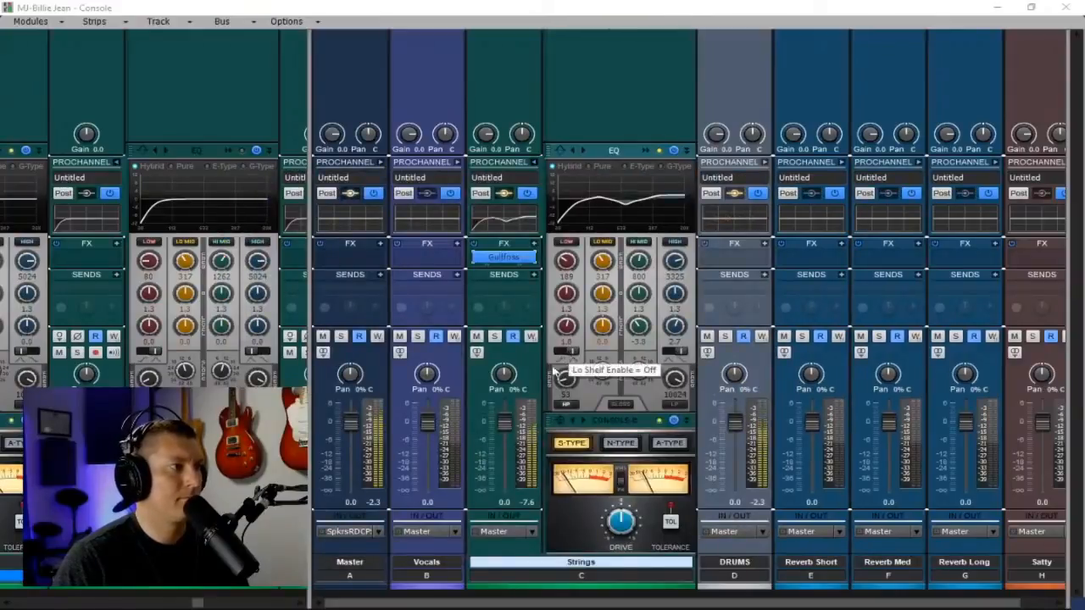
- Try panning the Strings bus 35% left and return its pan to center
drag(507, 383, 506, 392)
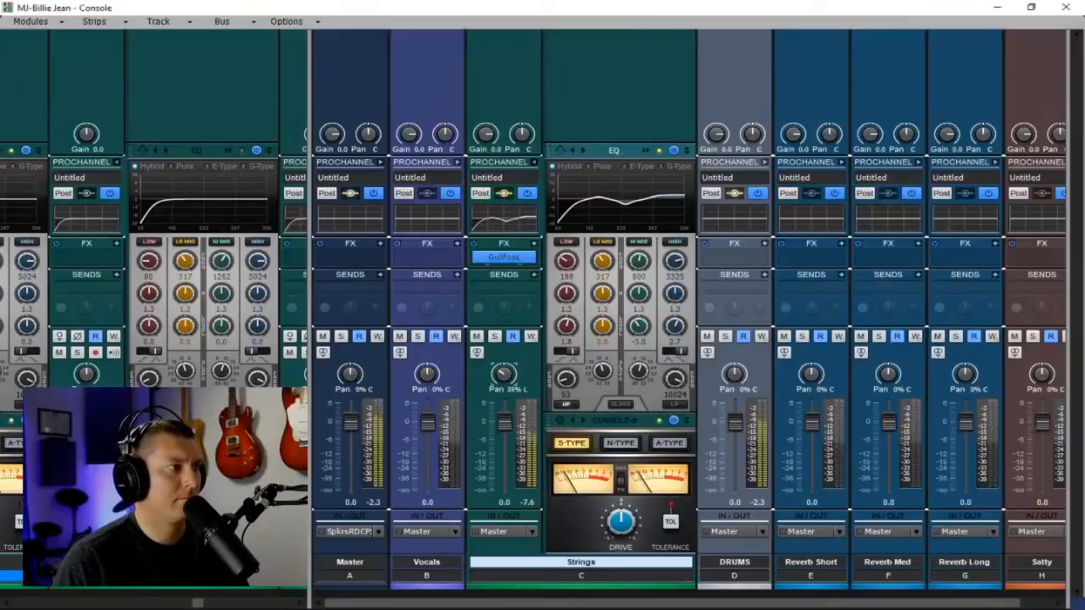
double_click(505, 378)
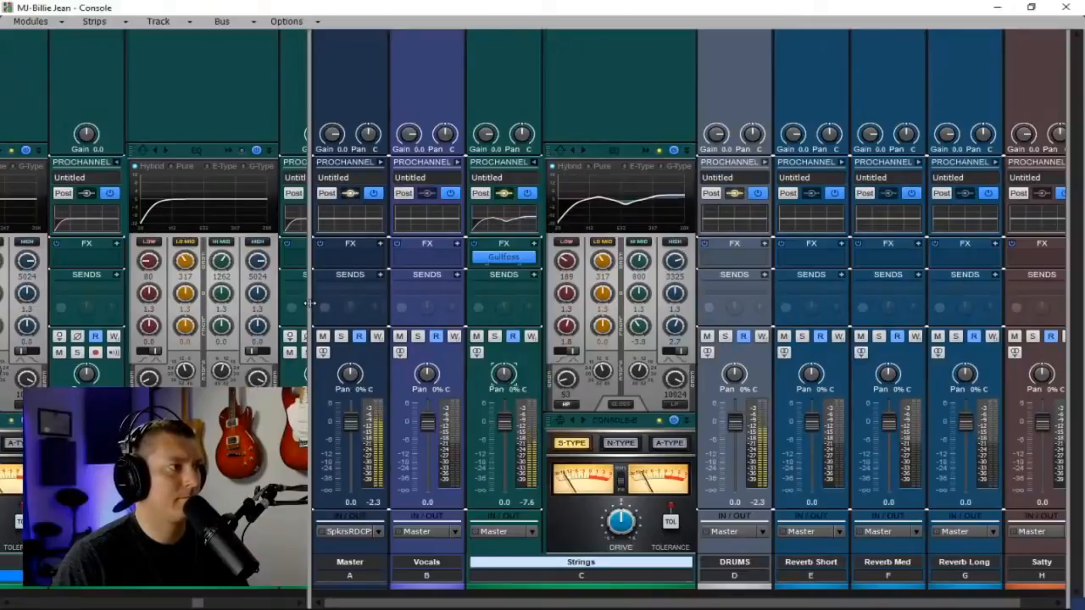
- Collapse the Strings bus ProChannel and widen the track area across the whole Console
drag(310, 303, 494, 302)
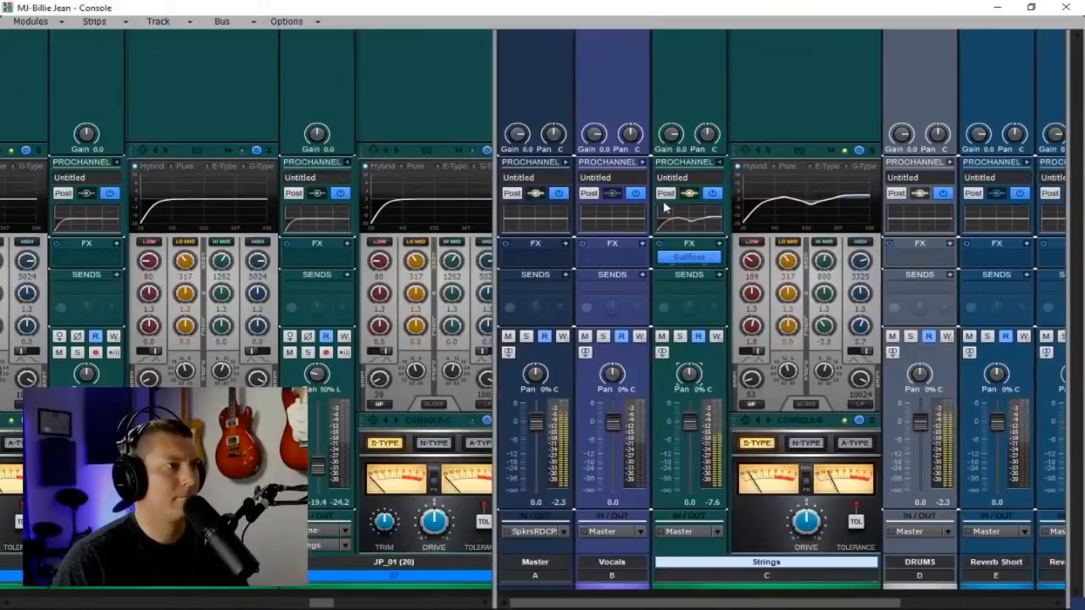
click(719, 161)
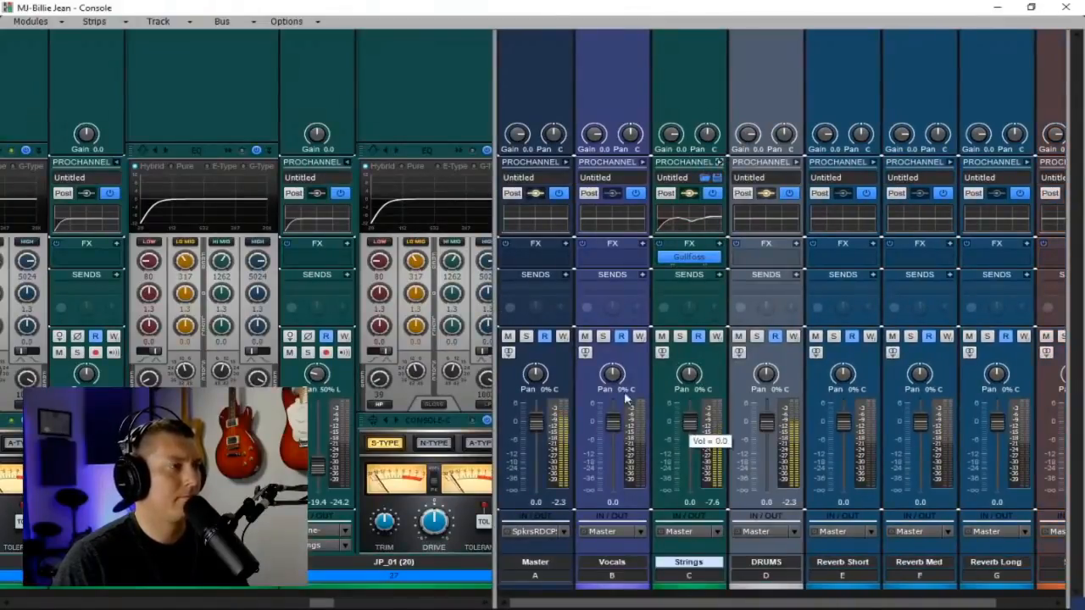
drag(495, 333, 1051, 334)
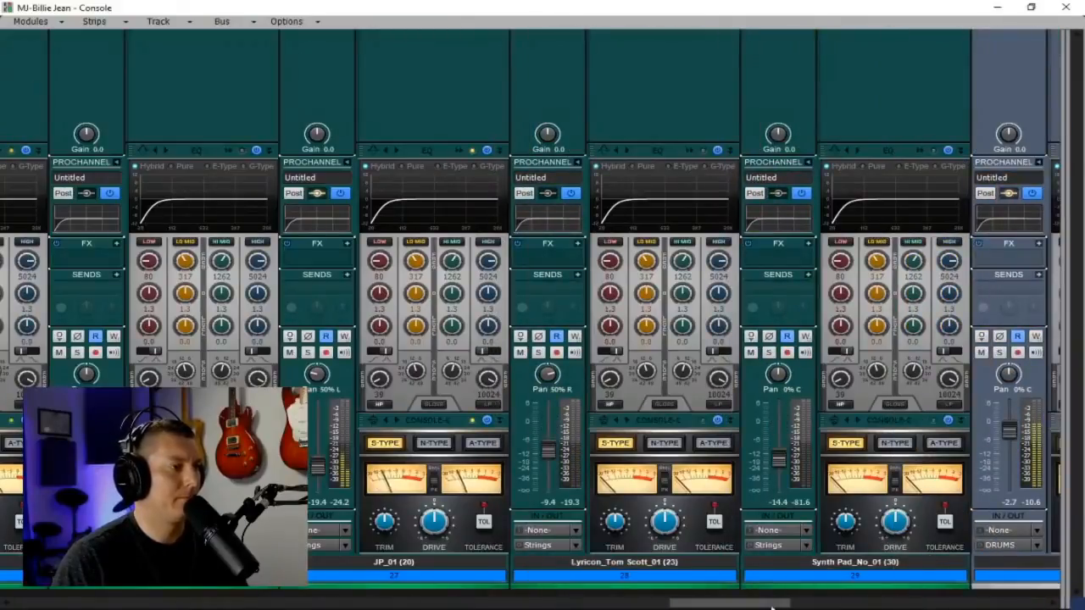
- Insert a CA-2A module on Bass Synth_01 and order its ProChannel as CA-2A, EQ, and Console Emulator
drag(765, 603, 283, 602)
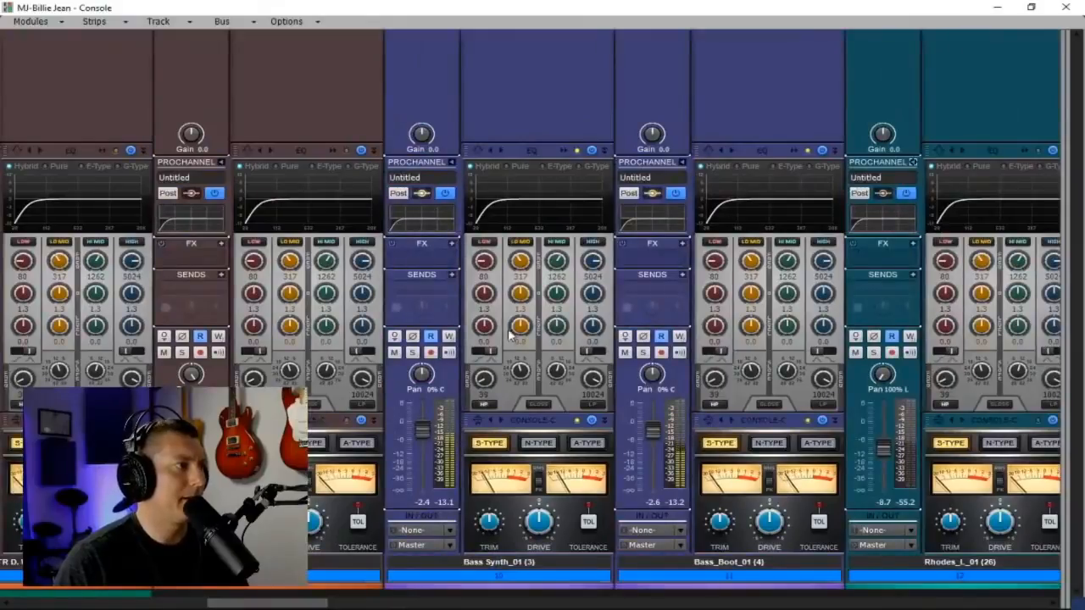
right_click(534, 101)
mouse_move(562, 111)
click(795, 111)
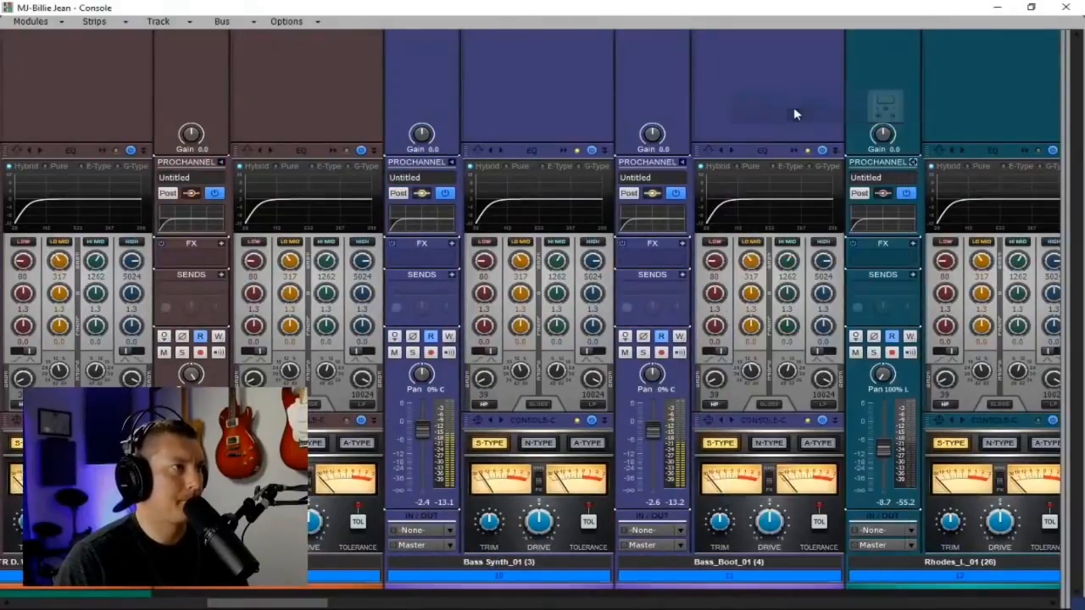
drag(548, 233, 555, 185)
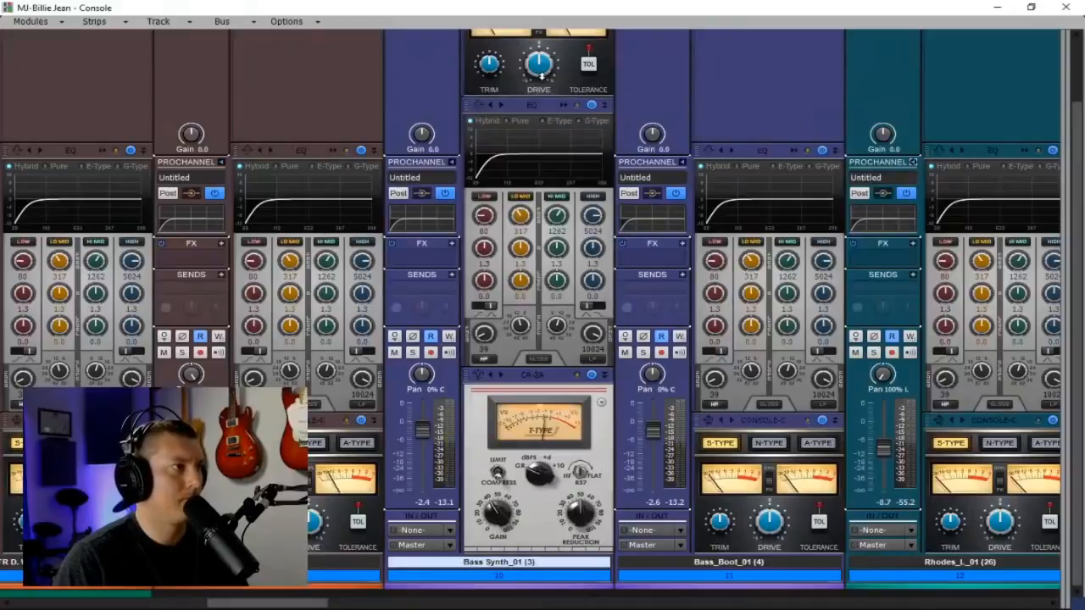
scroll(545, 319, up, 1)
scroll(545, 319, up, 1)
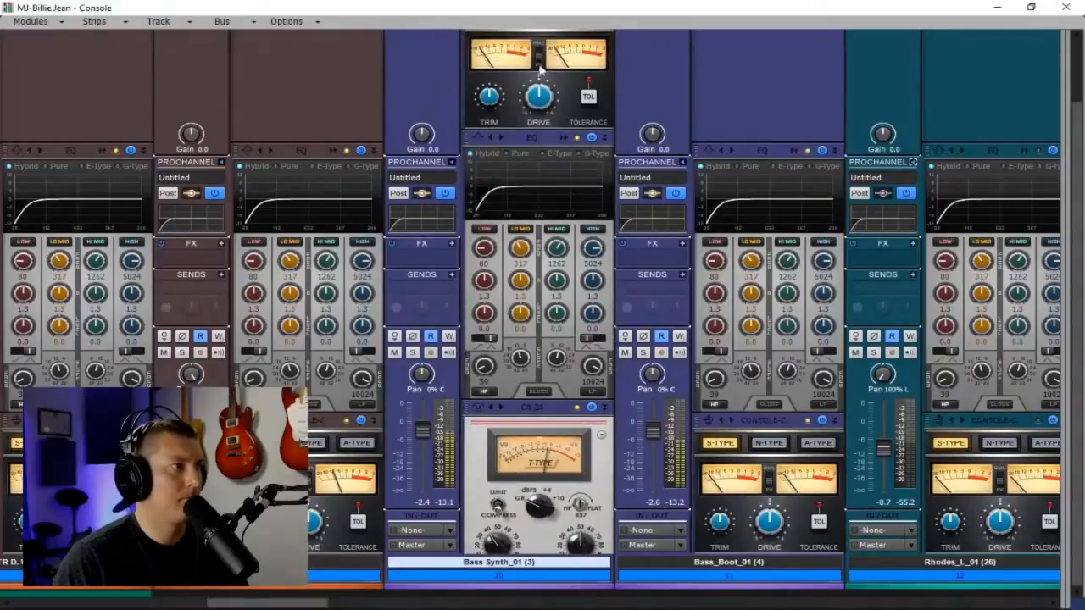
drag(539, 409, 539, 89)
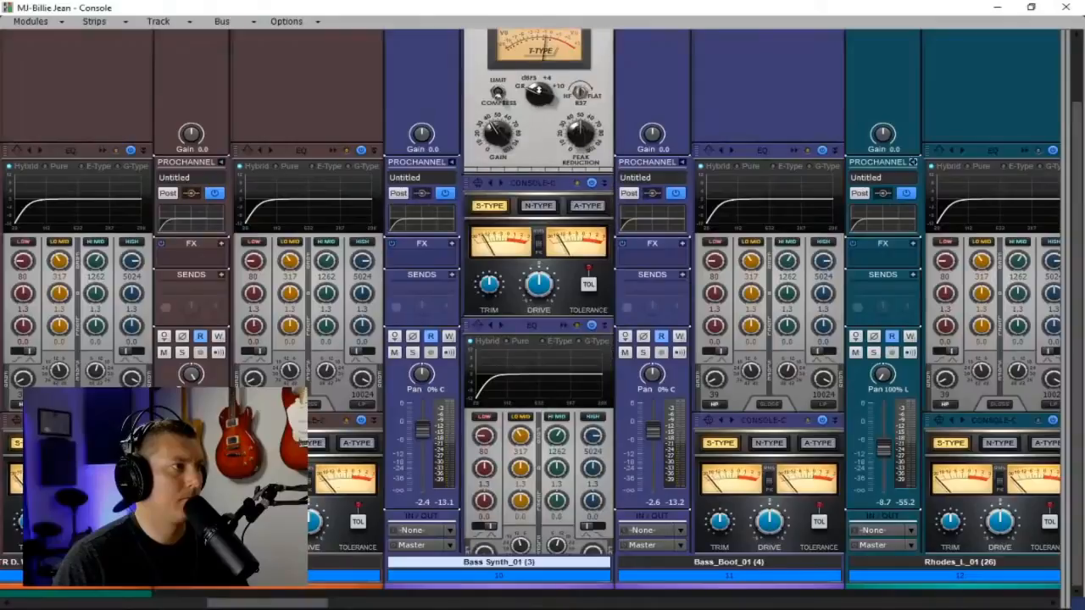
drag(538, 183, 561, 489)
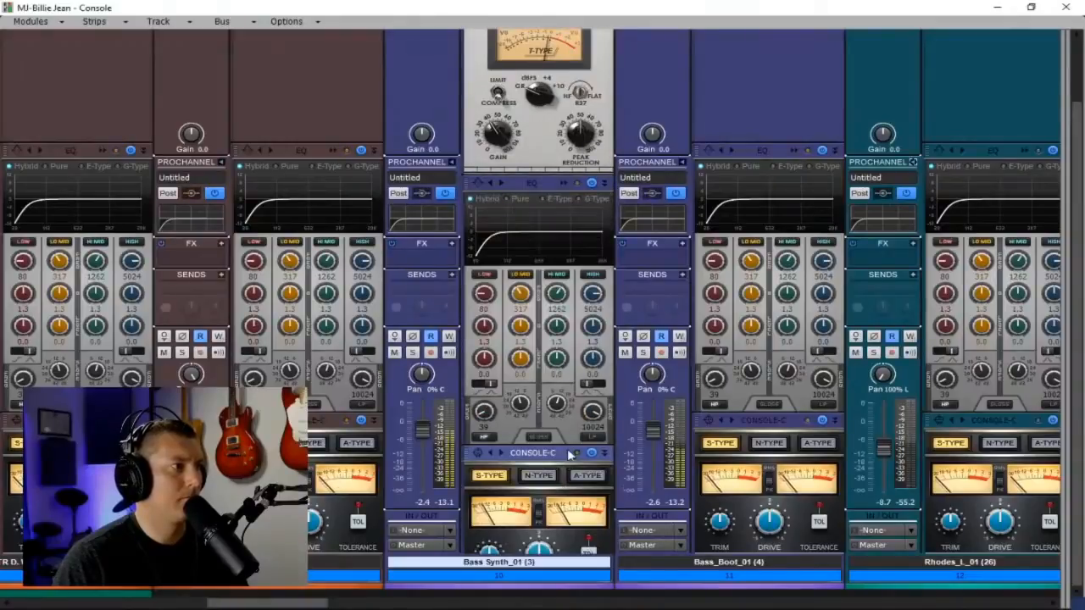
scroll(549, 165, up, 5)
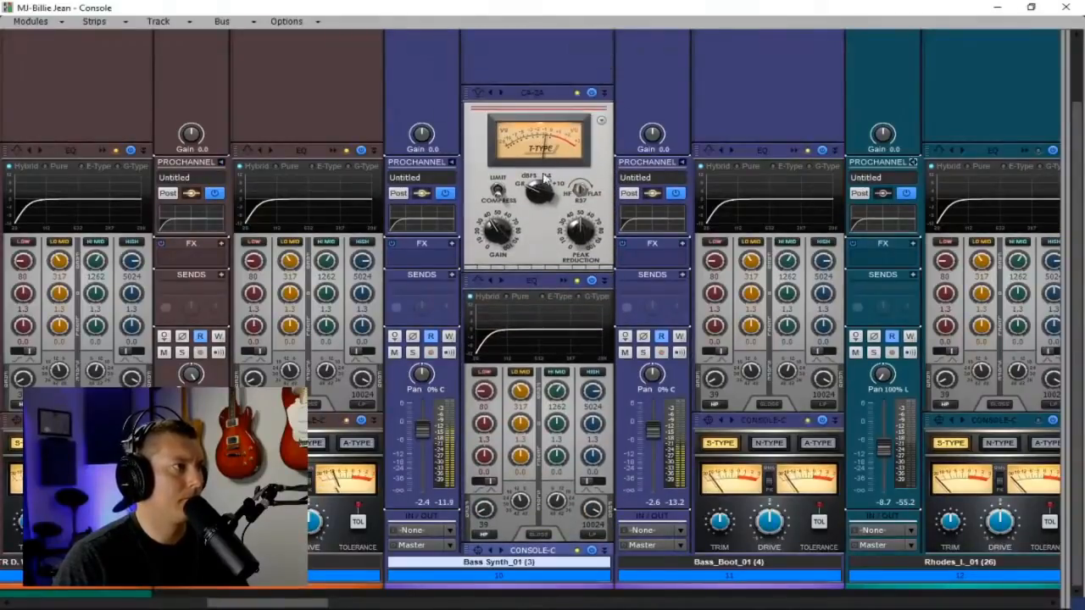
- Toggle the limit/compress switch of the CA-2A on Bass Synth_01 and fine-tune its gain during playback
click(500, 194)
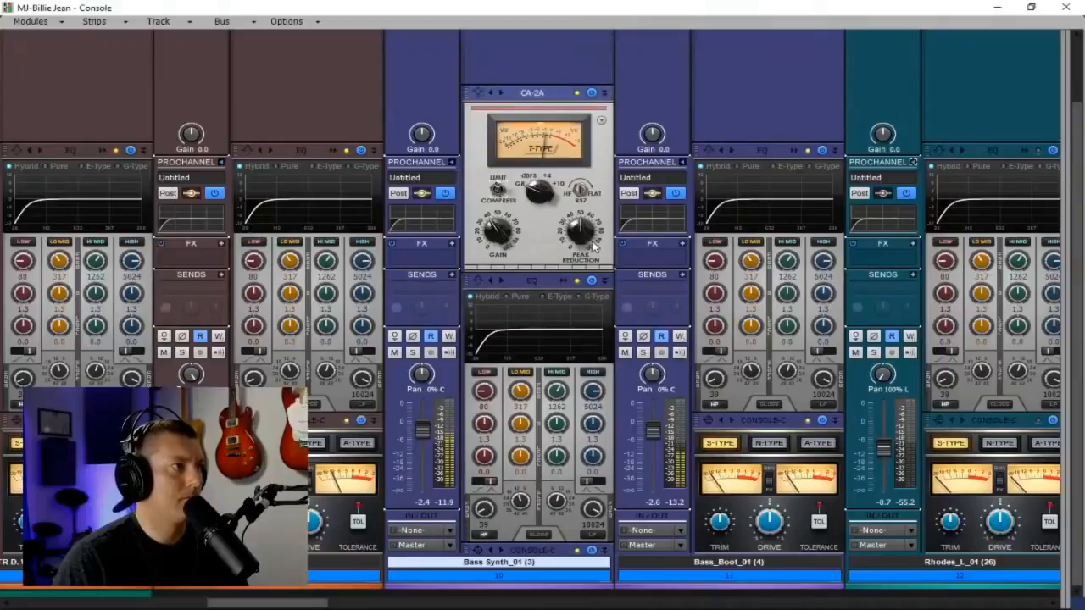
mouse_move(589, 240)
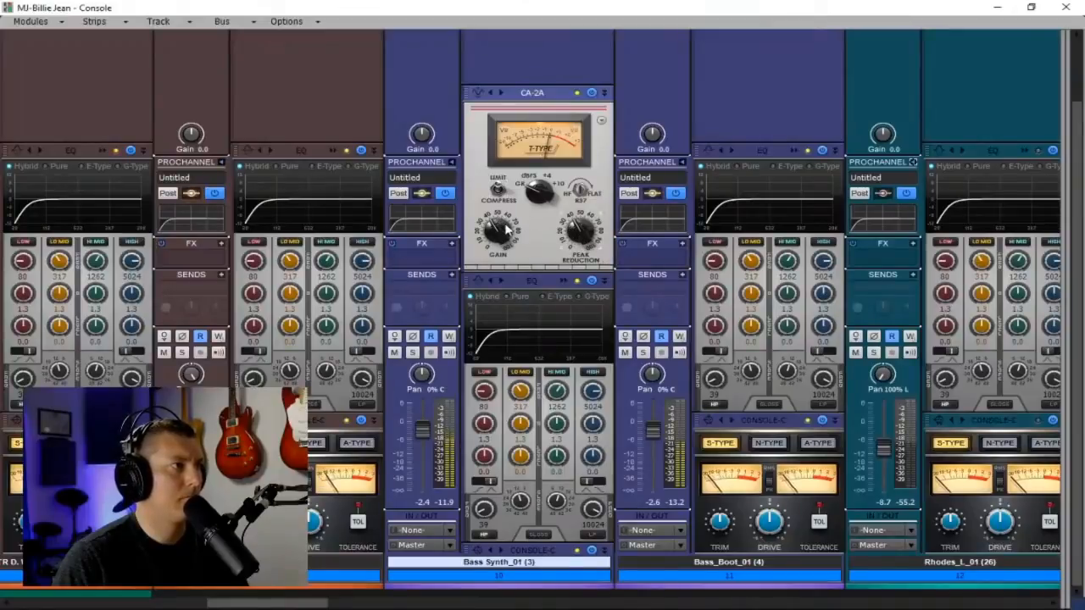
drag(503, 225, 499, 217)
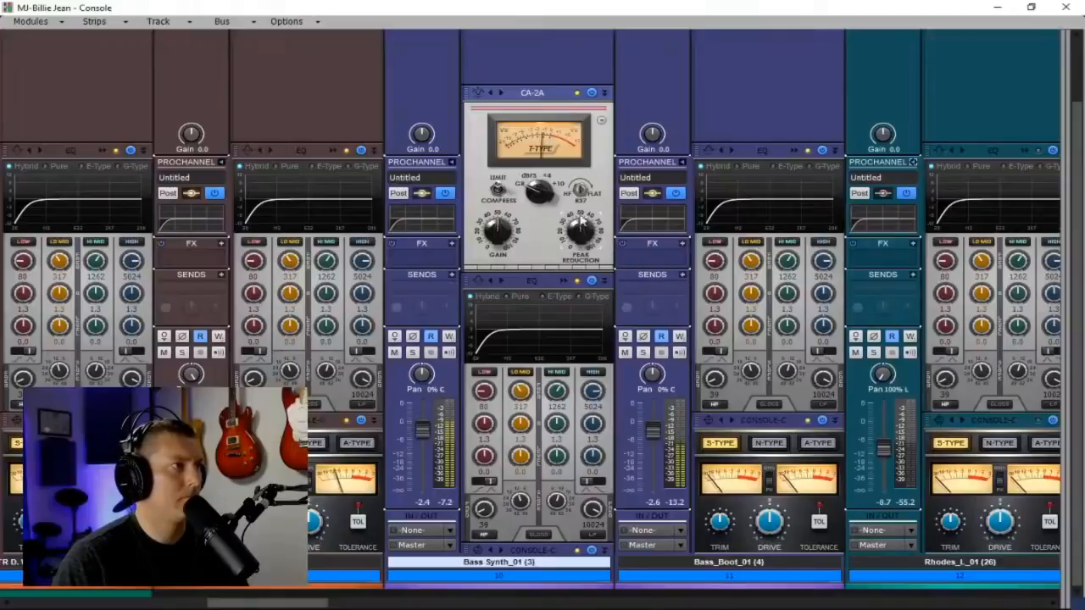
mouse_move(579, 195)
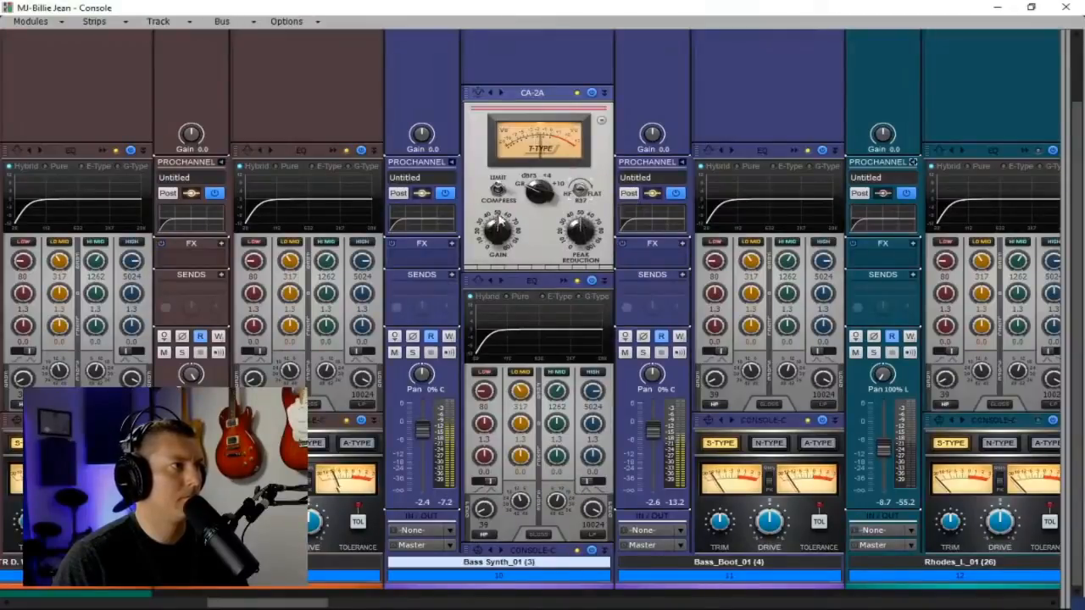
mouse_move(499, 233)
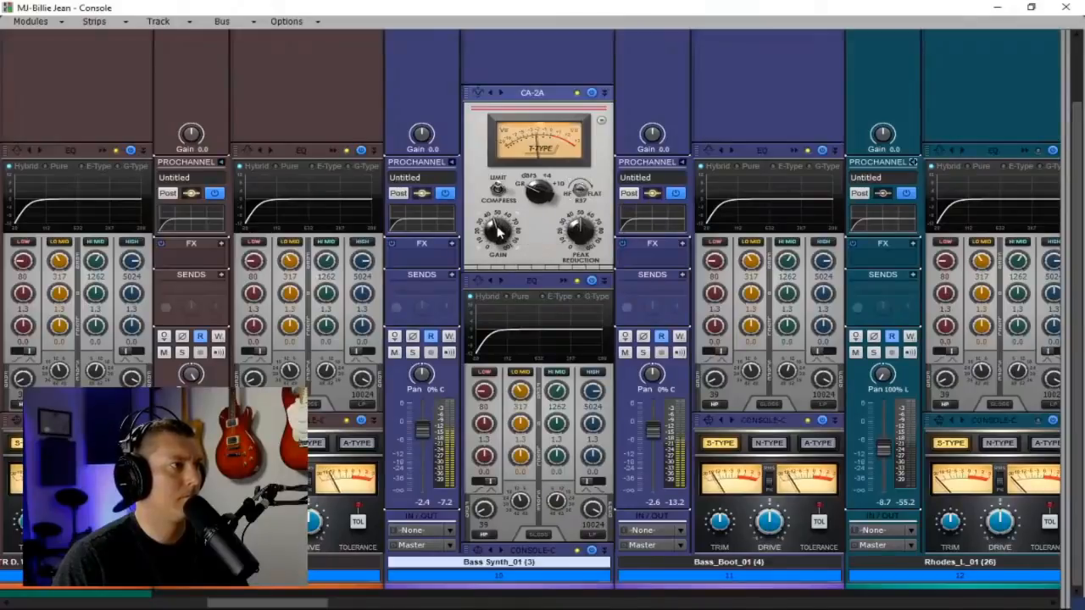
scroll(499, 233, down, 1)
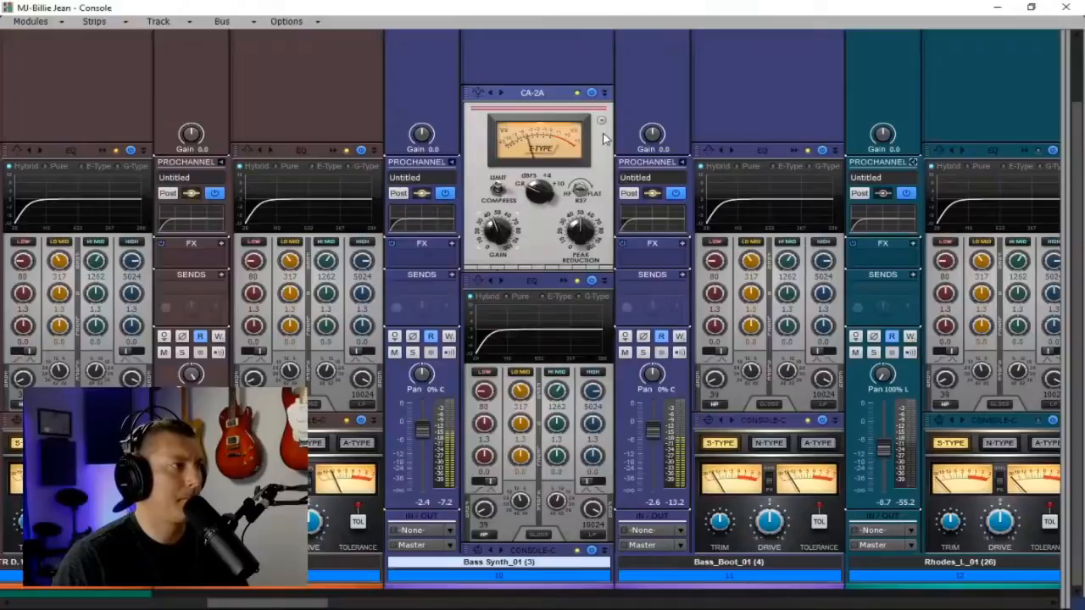
- Insert a CA-2A module on Bass_Boot_01 and place it ahead of the EQ and Console Emulator
right_click(753, 108)
mouse_move(848, 114)
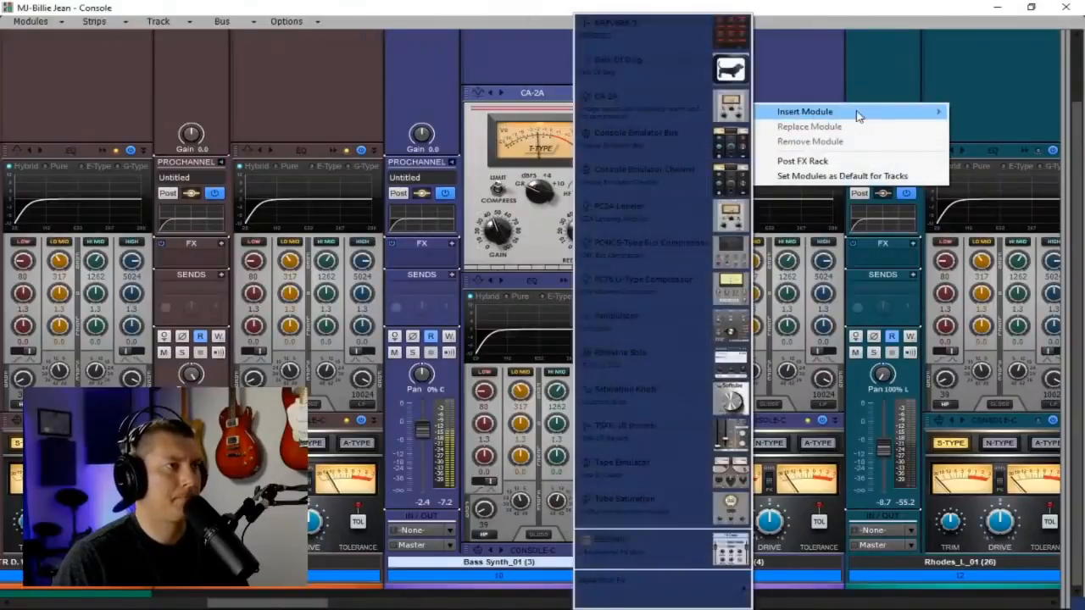
click(729, 105)
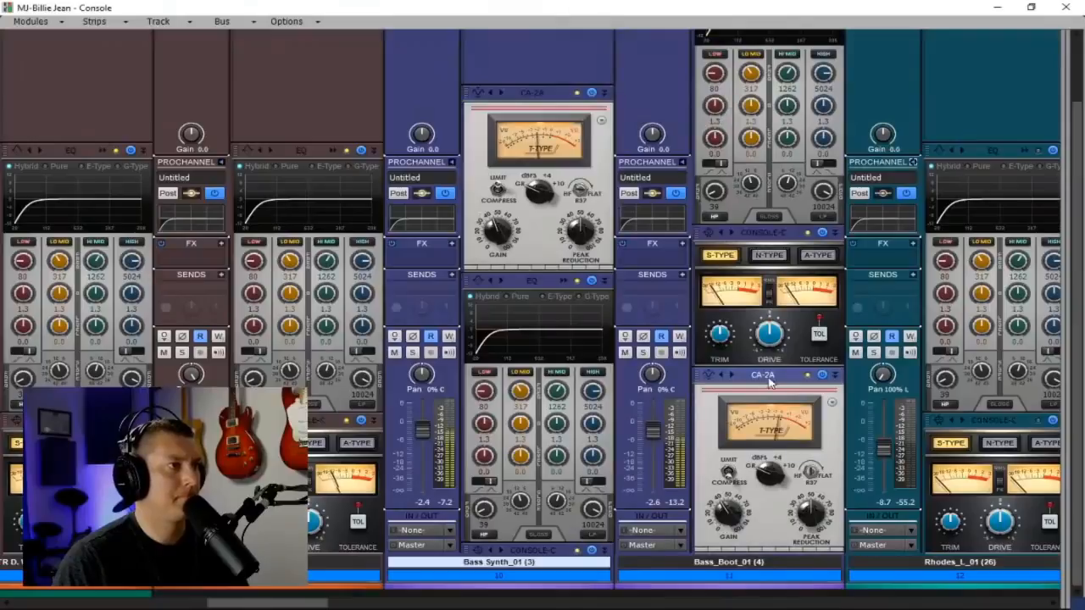
scroll(781, 388, down, 3)
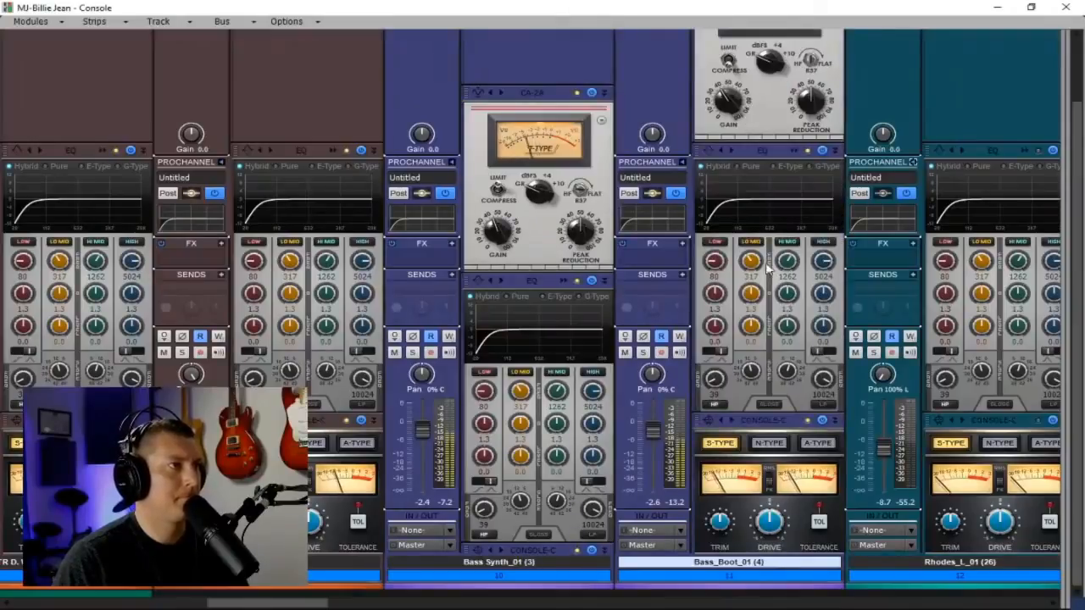
scroll(783, 356, up, 3)
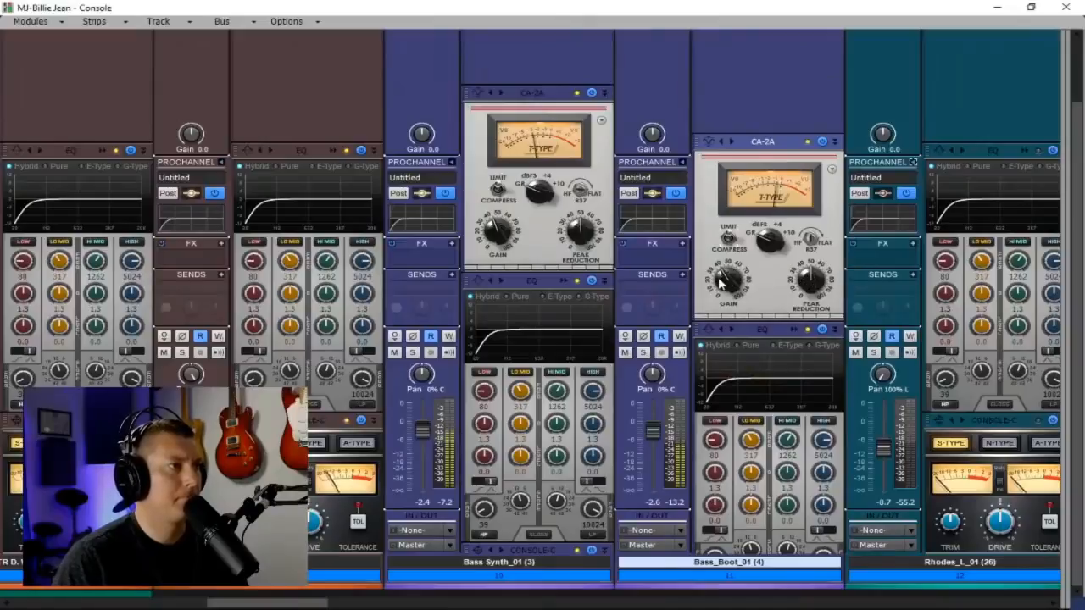
- Fine-tune the gain and peak reduction of the CA-2A on Bass_Boot_01 during playback
drag(810, 236, 806, 273)
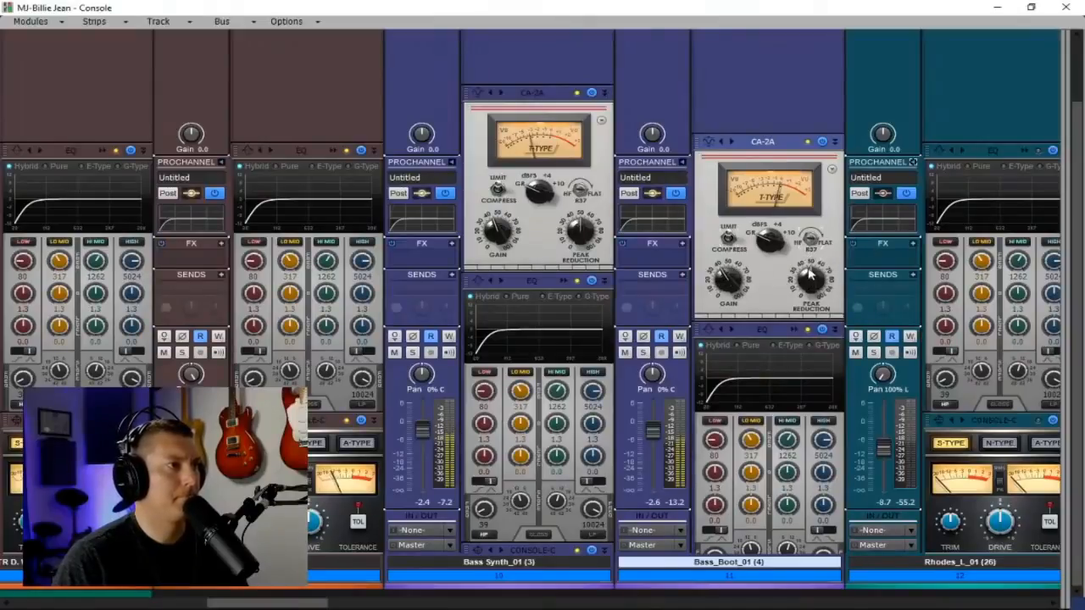
mouse_move(723, 286)
mouse_down()
mouse_move(726, 272)
mouse_move(725, 284)
mouse_up()
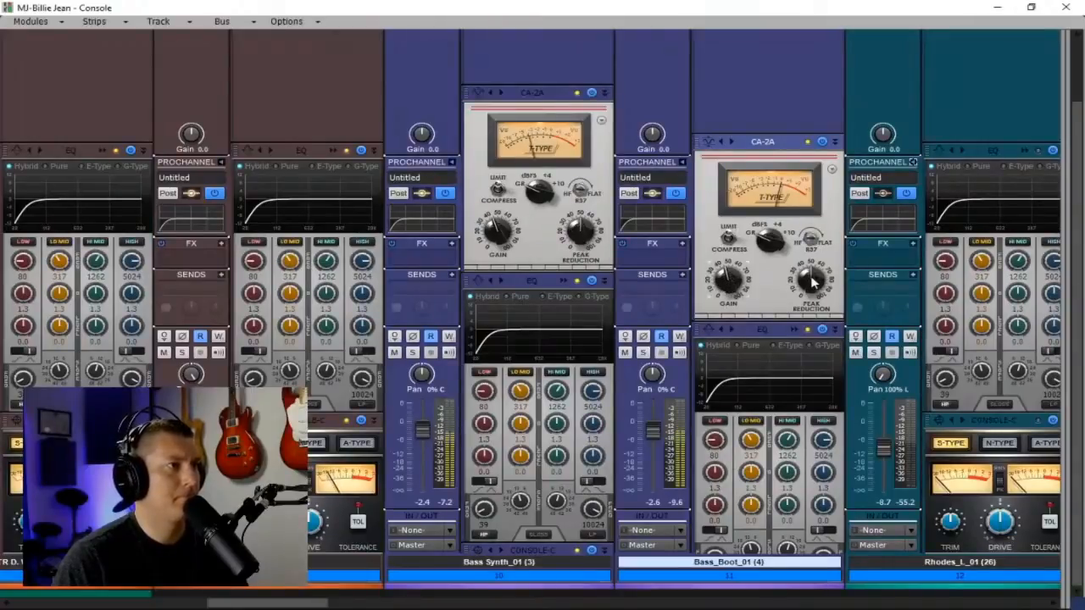
drag(812, 277, 809, 280)
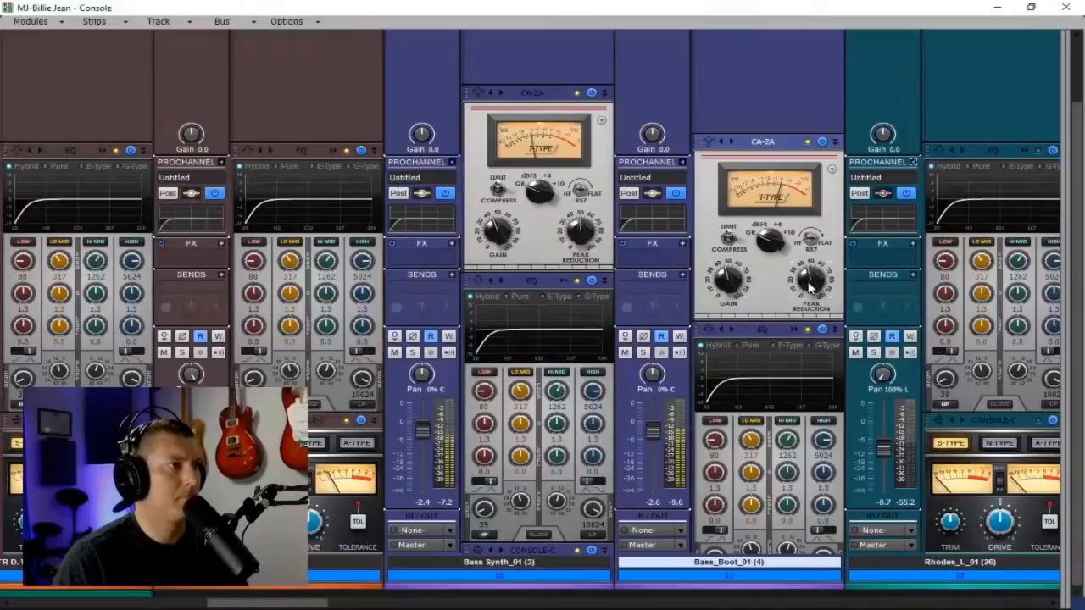
mouse_move(810, 288)
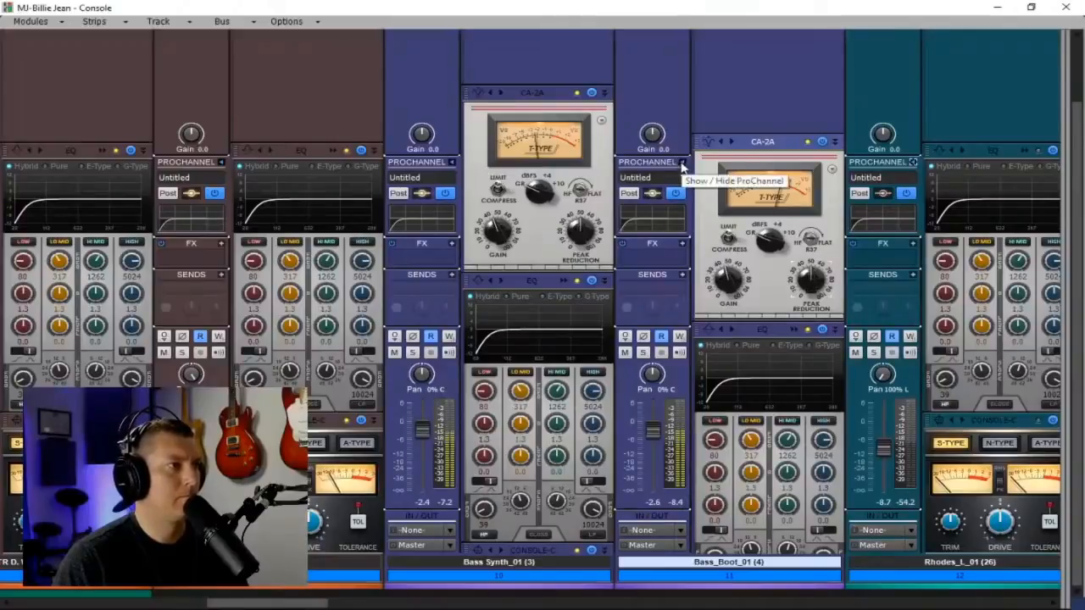
- In the Bass Synth_01 EQ, boost the low band 2.4 dB at 72 Hz and set the high-pass frequency to 52 Hz
double_click(563, 281)
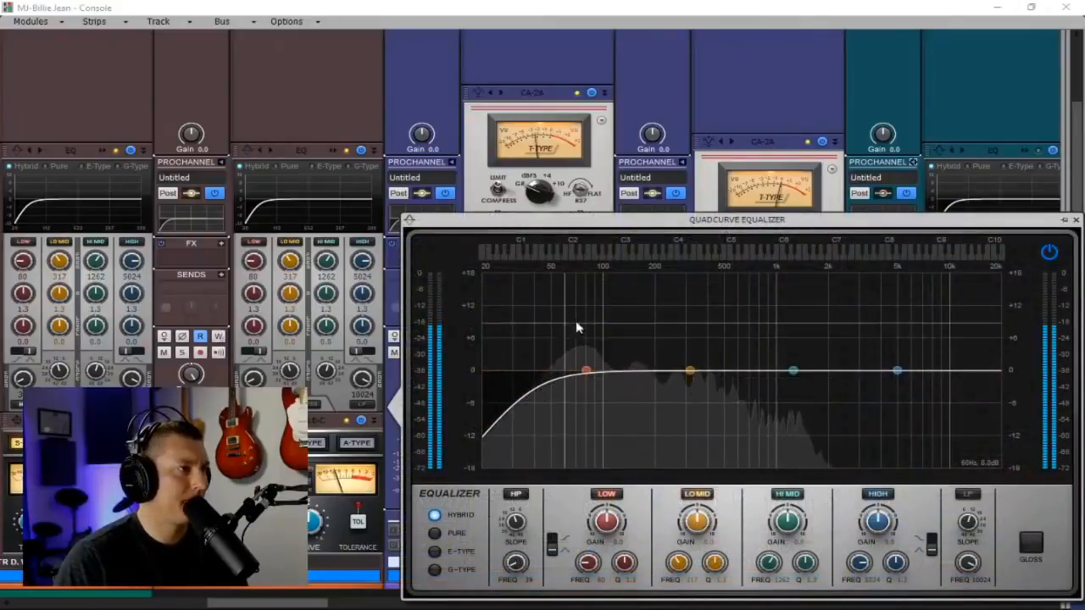
double_click(600, 579)
text(72)
key(Return)
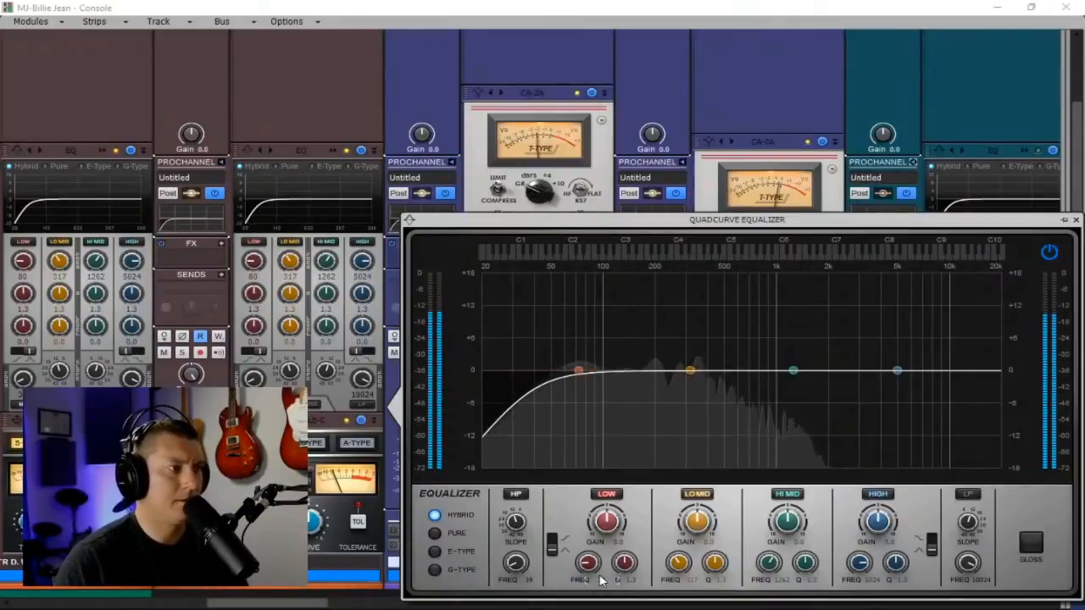
drag(606, 521, 606, 509)
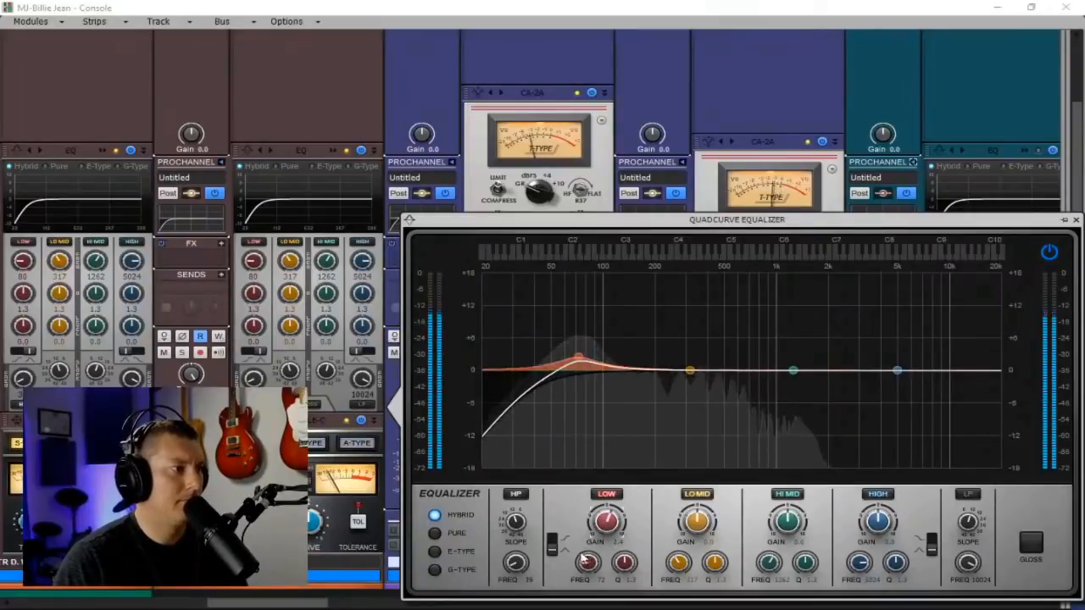
drag(515, 563, 516, 556)
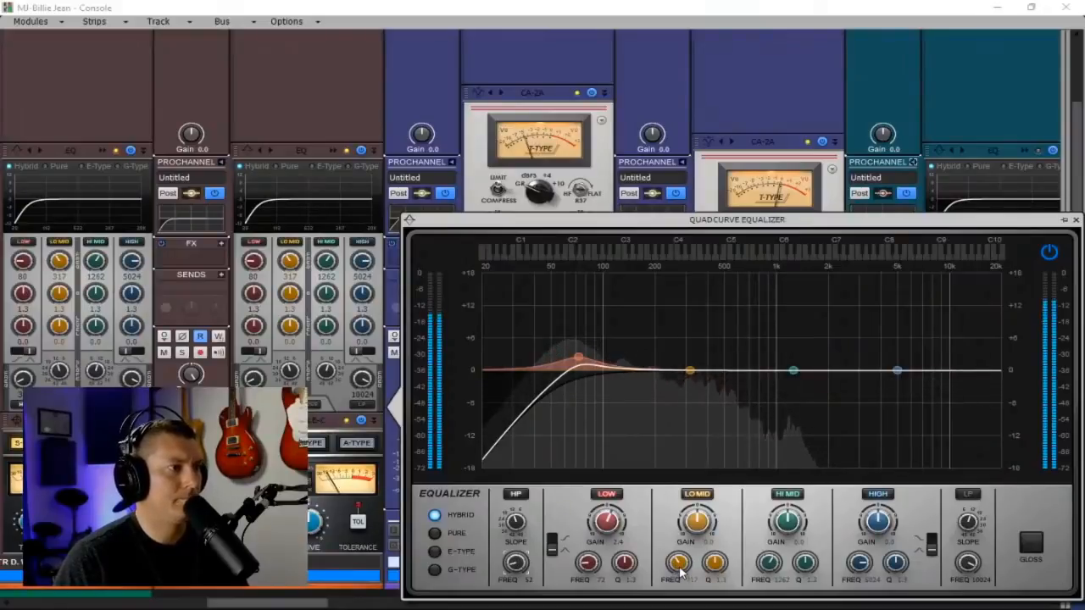
- In the Bass Synth_01 EQ, cut the low-mid band by 1.6 dB and the high-mid band by 1.4 dB at 500 Hz
drag(695, 528, 695, 538)
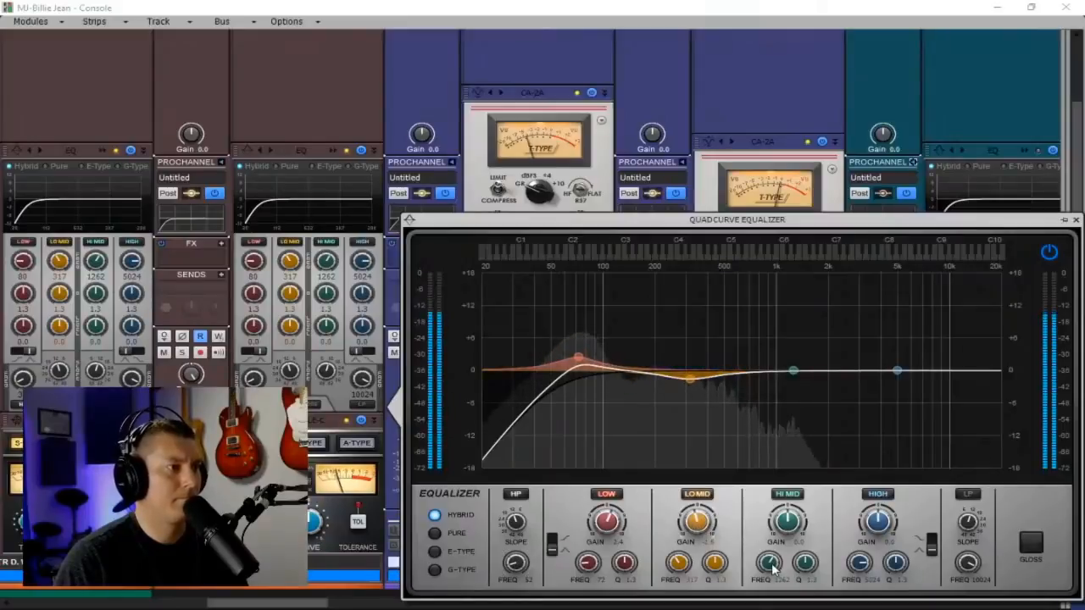
double_click(773, 580)
text(500)
key(Return)
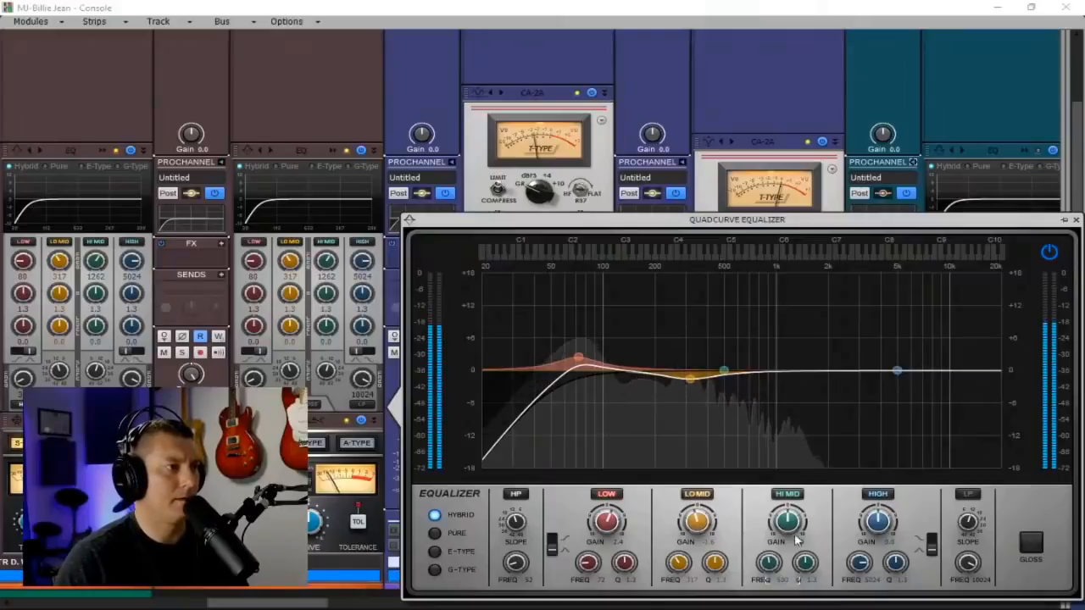
drag(788, 523, 788, 532)
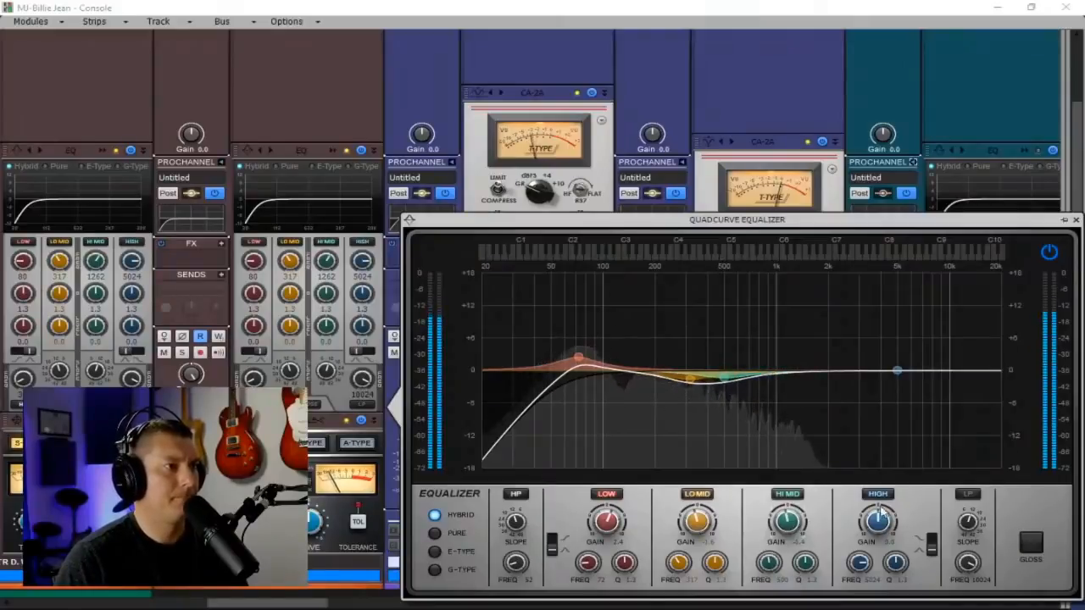
- Enable the low-pass filter at about 3983 Hz on the Bass Synth_01 EQ, and copy that EQ to Bass_Boot_01
click(968, 494)
drag(968, 525, 967, 515)
drag(967, 562, 967, 576)
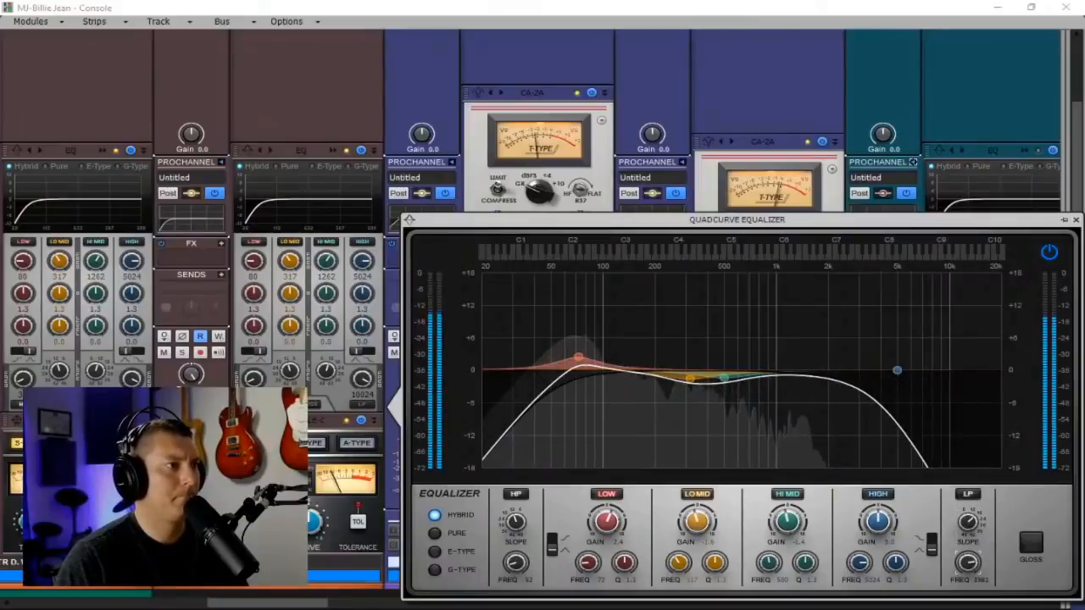
click(1075, 220)
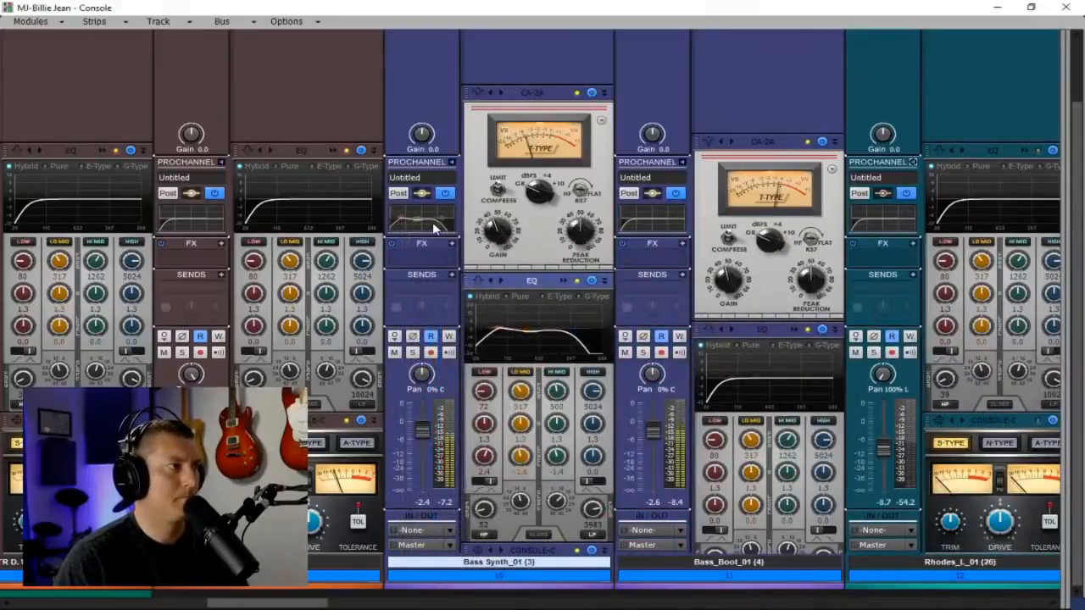
drag(651, 226, 653, 227)
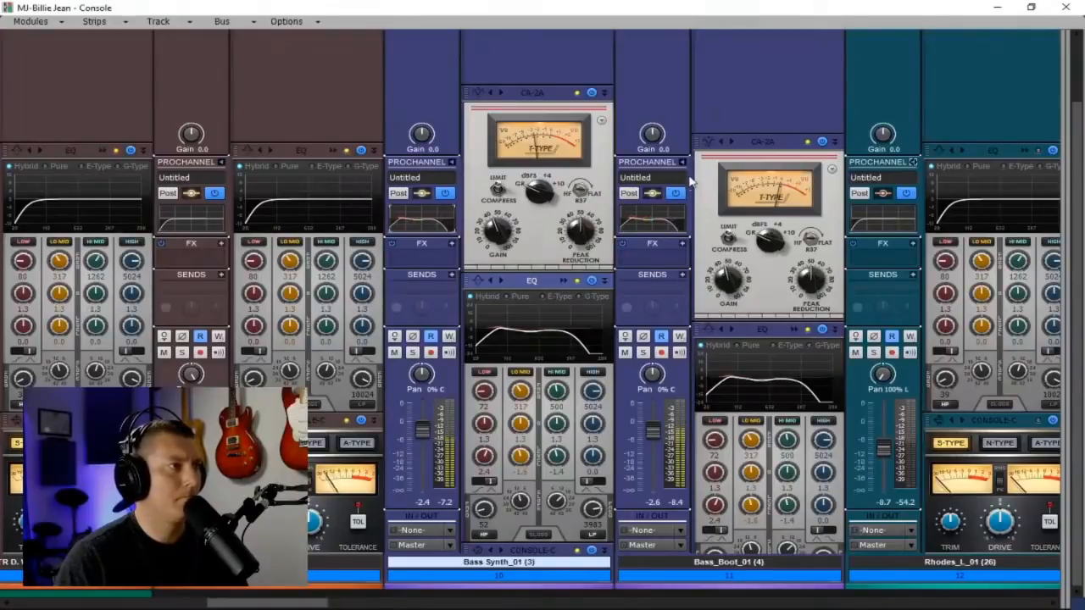
- Collapse the ProChannels of both bass tracks and lower the Bass_Boot_01 level to -5.1 dB
click(683, 161)
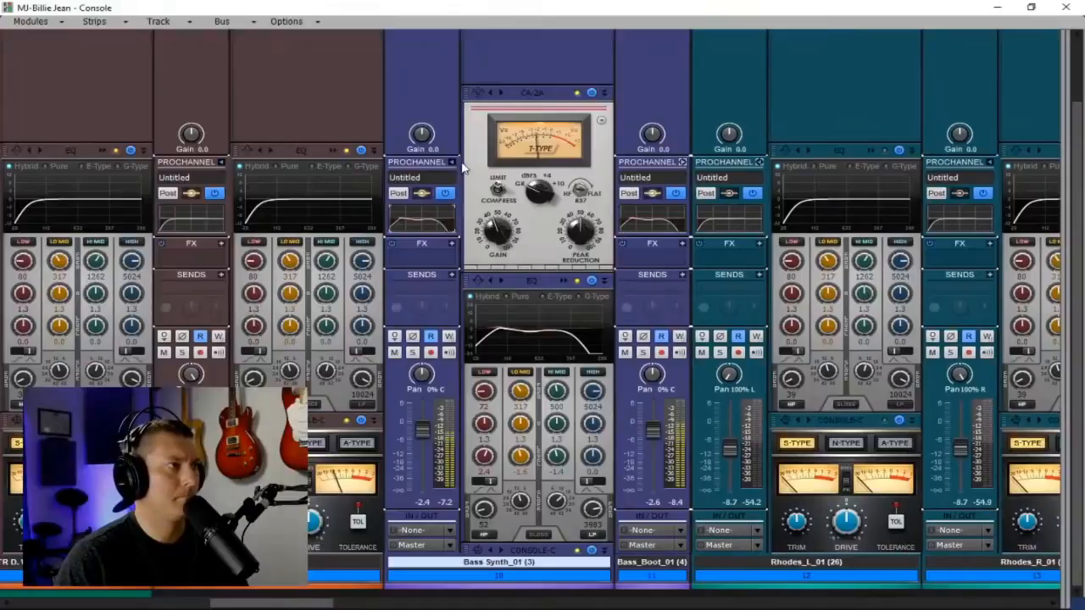
click(453, 163)
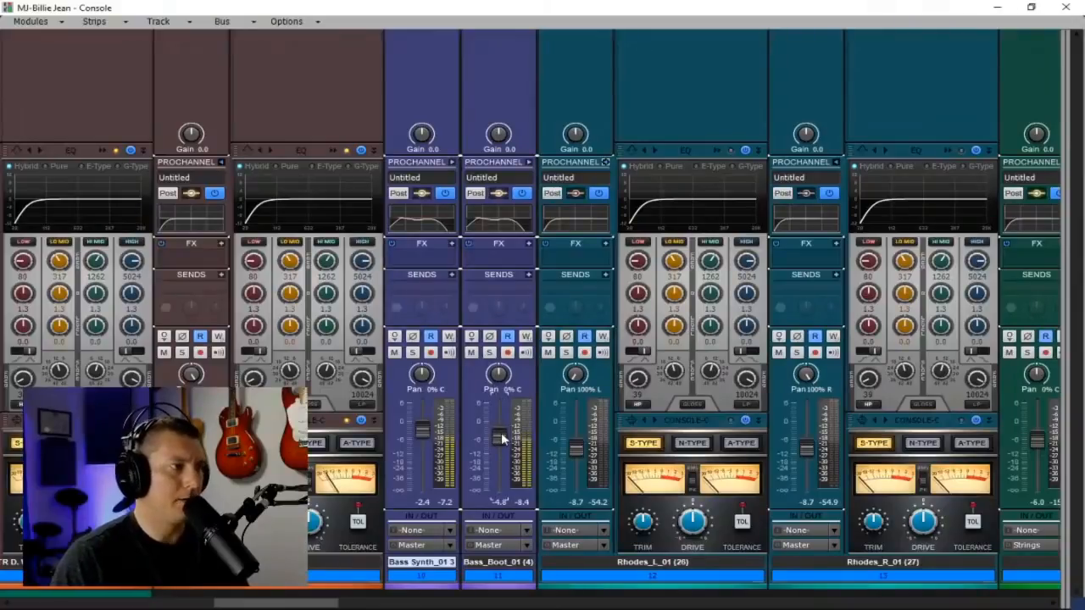
mouse_move(501, 438)
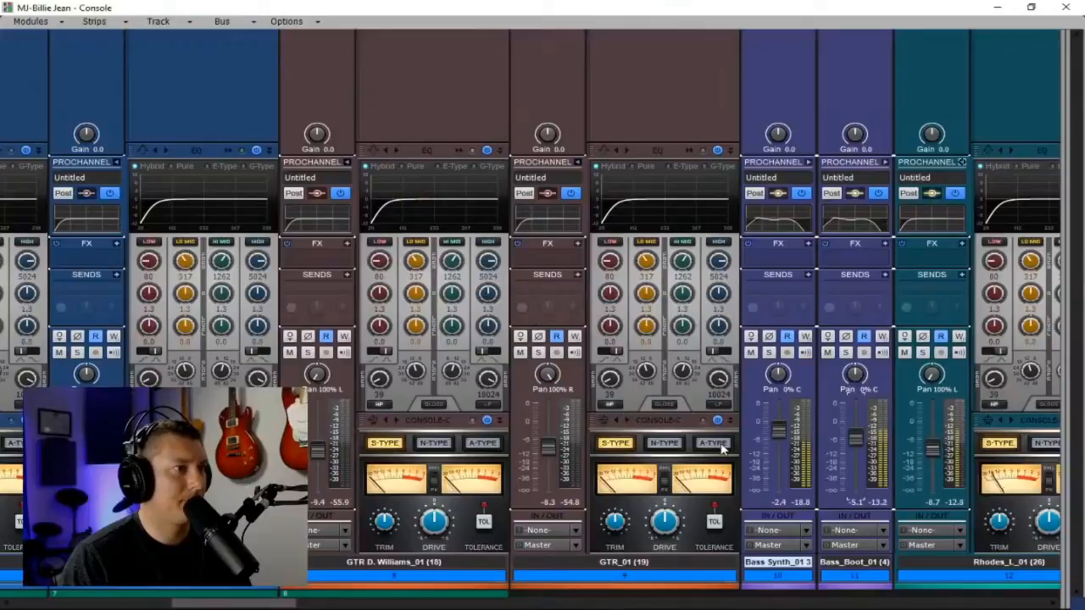
- On the left-panned guitar track's EQ, boost a high shelf 3.3 dB at 3017 Hz and cut the low mids 2.9 dB at 541 Hz
drag(282, 602, 347, 602)
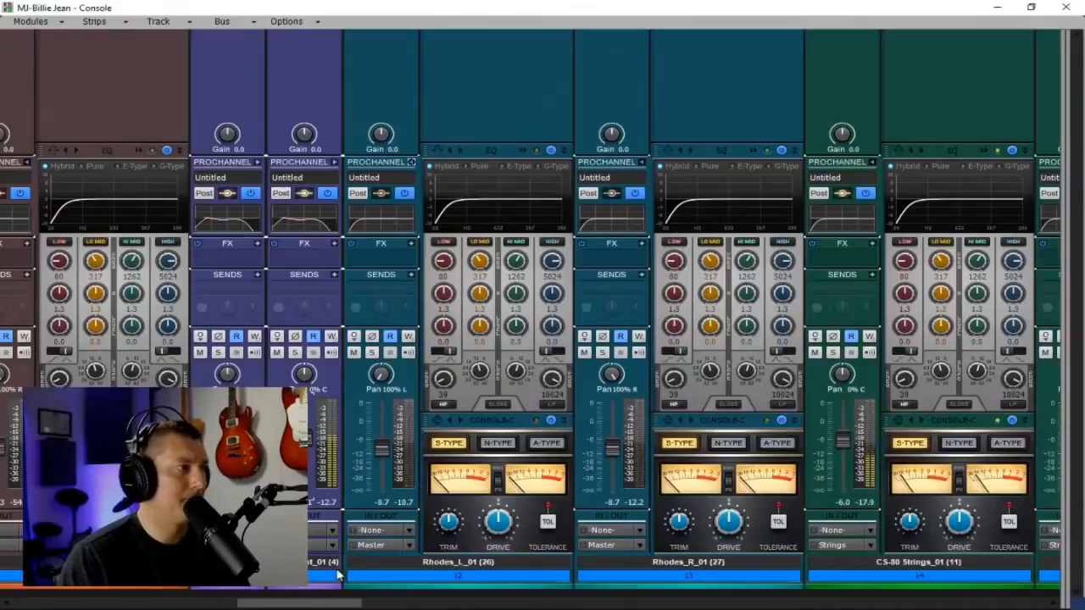
drag(319, 605, 264, 607)
mouse_move(1065, 245)
mouse_down()
mouse_move(872, 243)
mouse_move(1073, 251)
mouse_up()
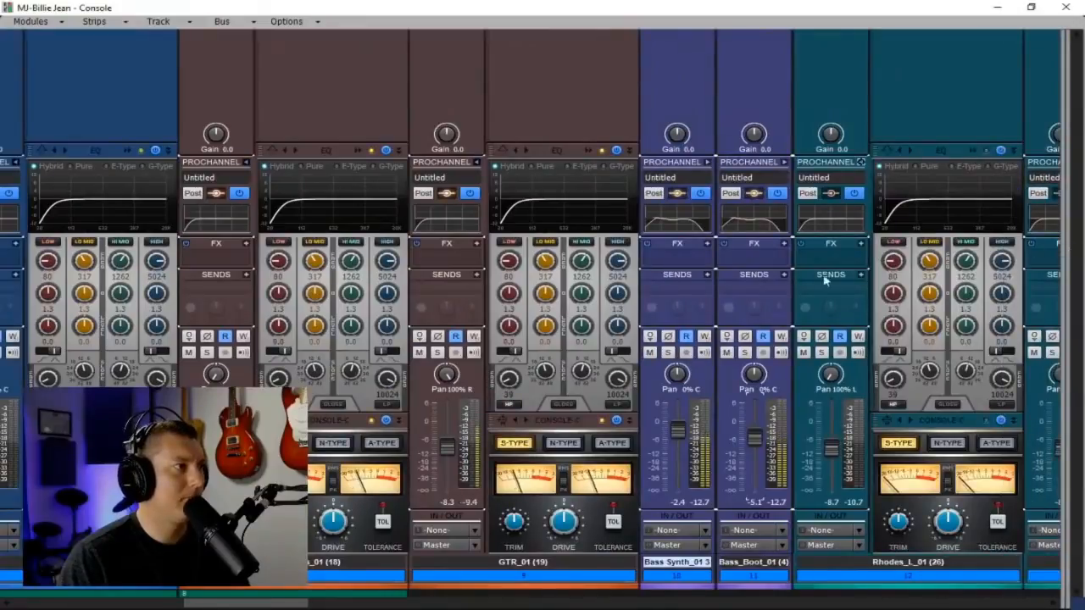
click(357, 151)
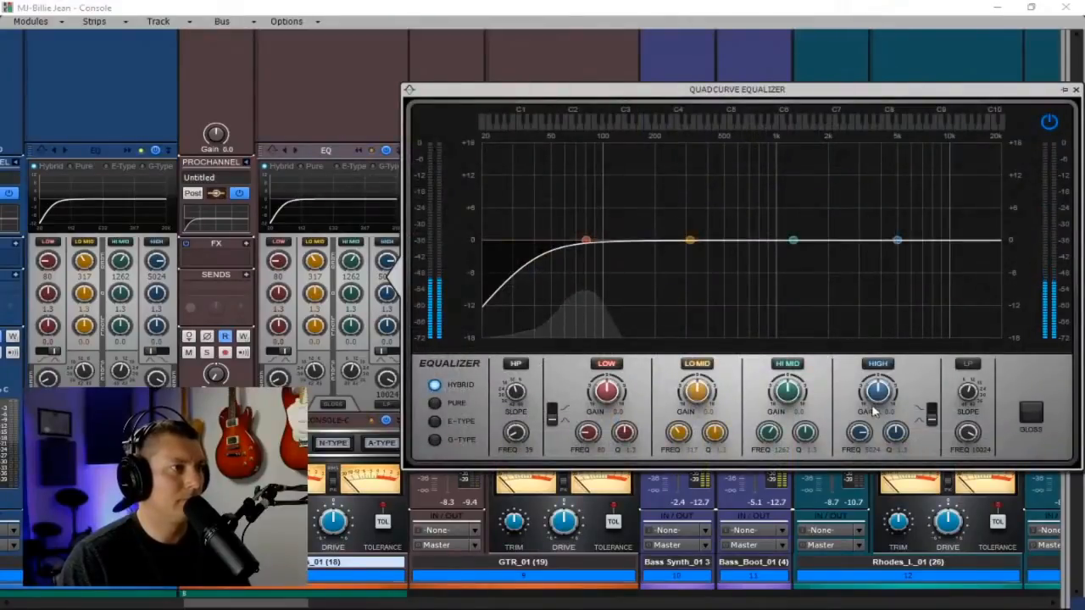
drag(873, 409, 873, 393)
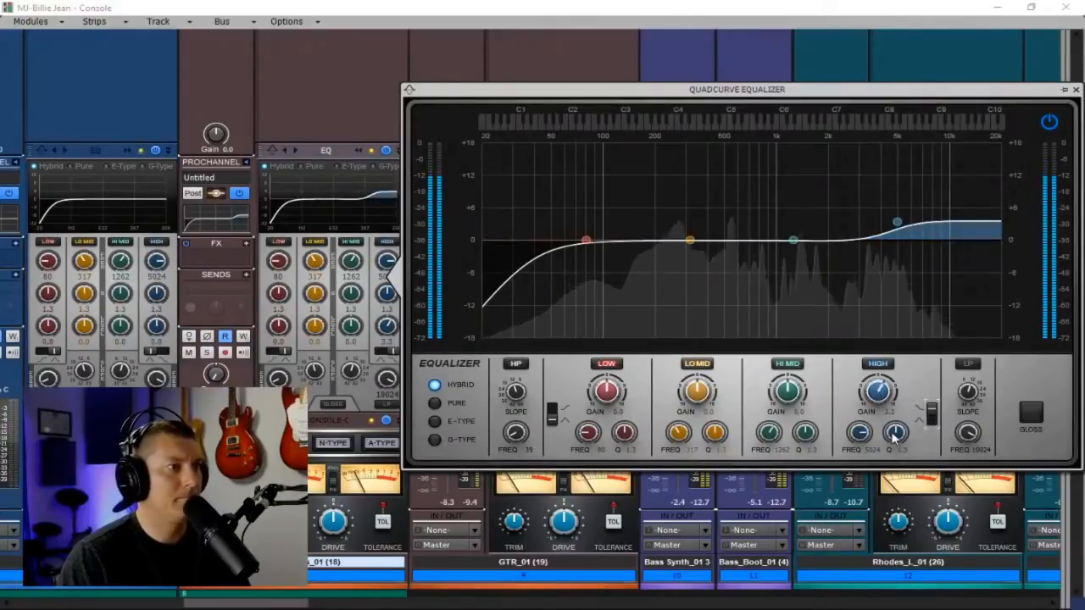
drag(858, 437, 858, 459)
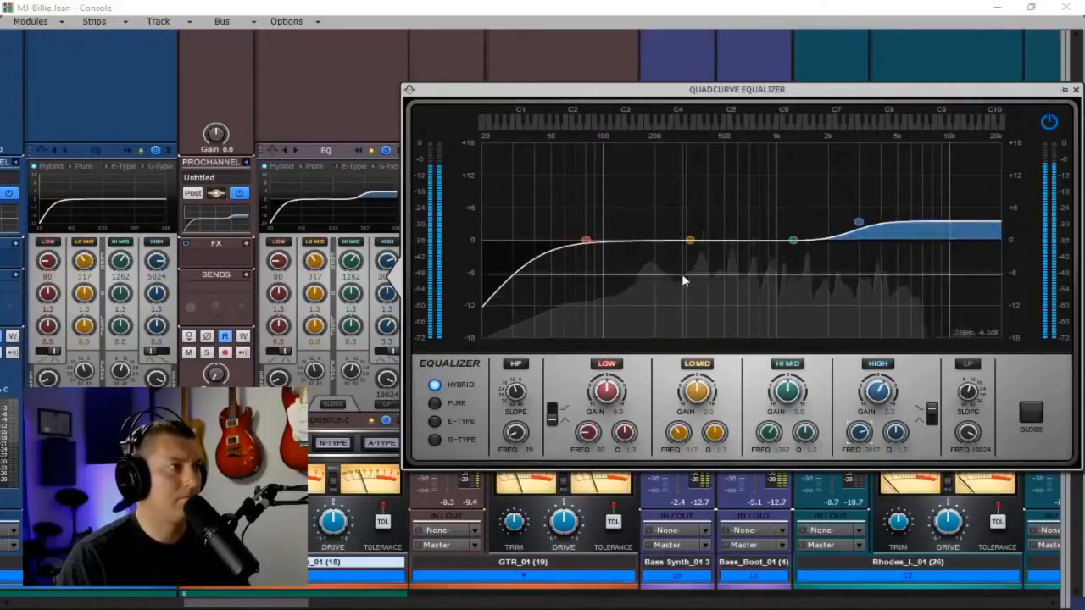
drag(690, 241, 729, 256)
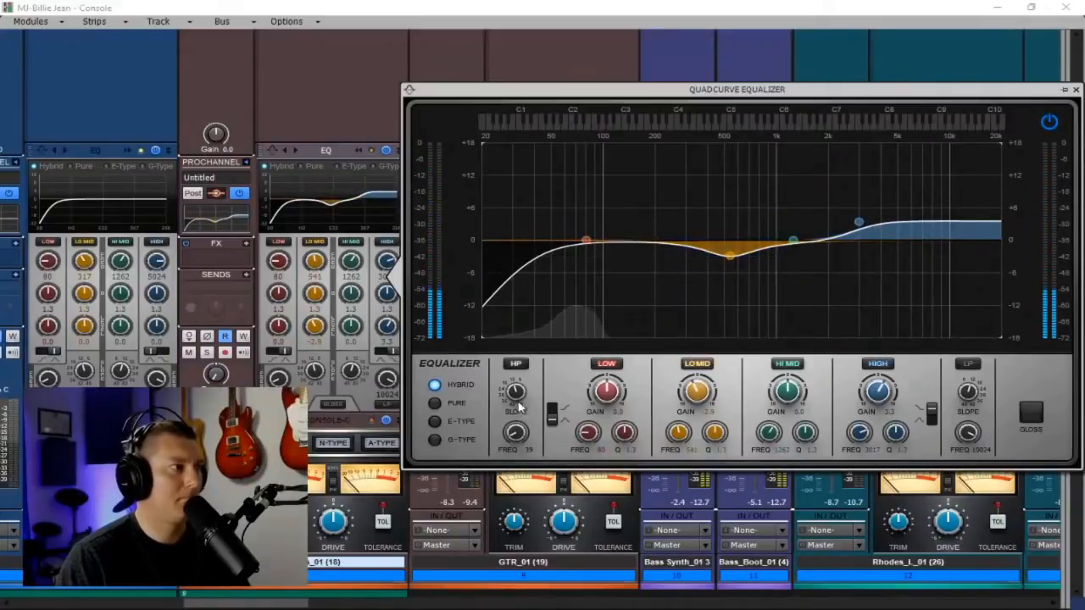
- Set the left-panned guitar's high-pass frequency to 61 Hz and copy its EQ to GTR_01
drag(516, 434, 516, 417)
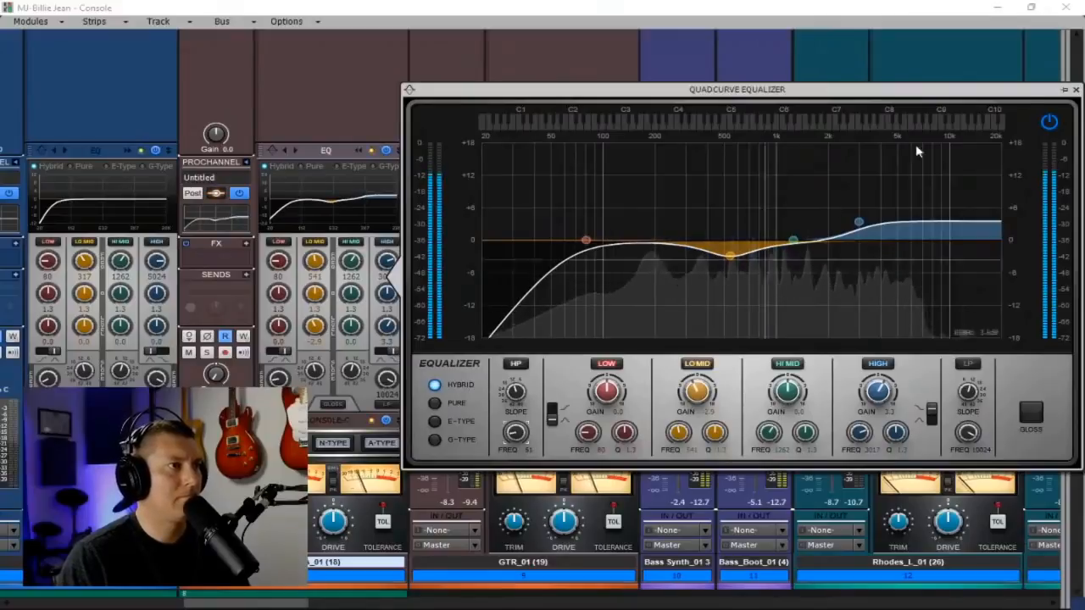
click(1076, 90)
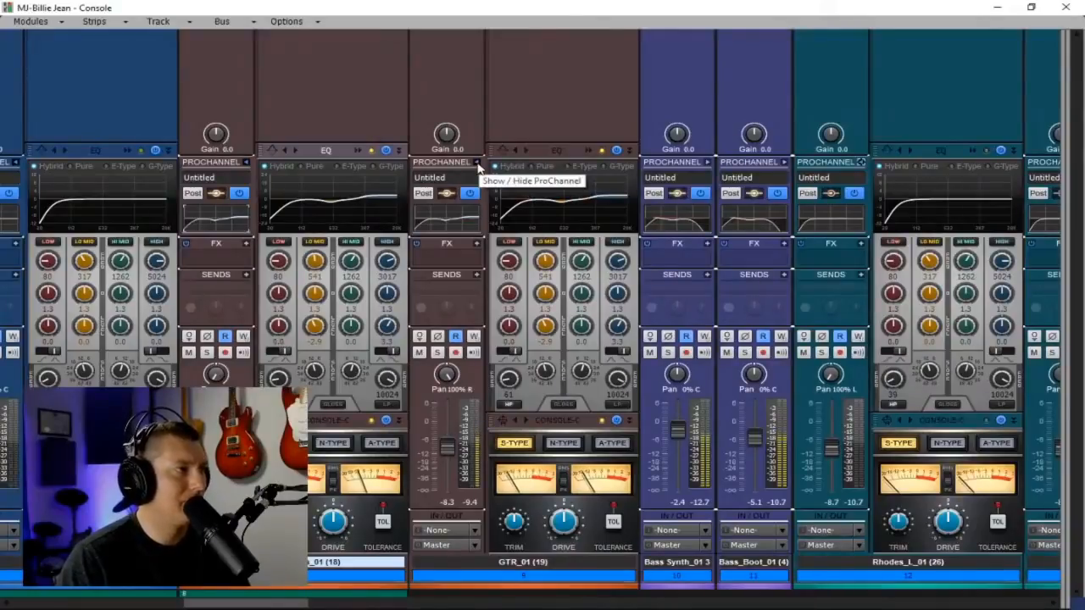
- Widen the bus area and insert the TR5 Classic Clipper saturation effect on the Satty bus
drag(1063, 150, 302, 171)
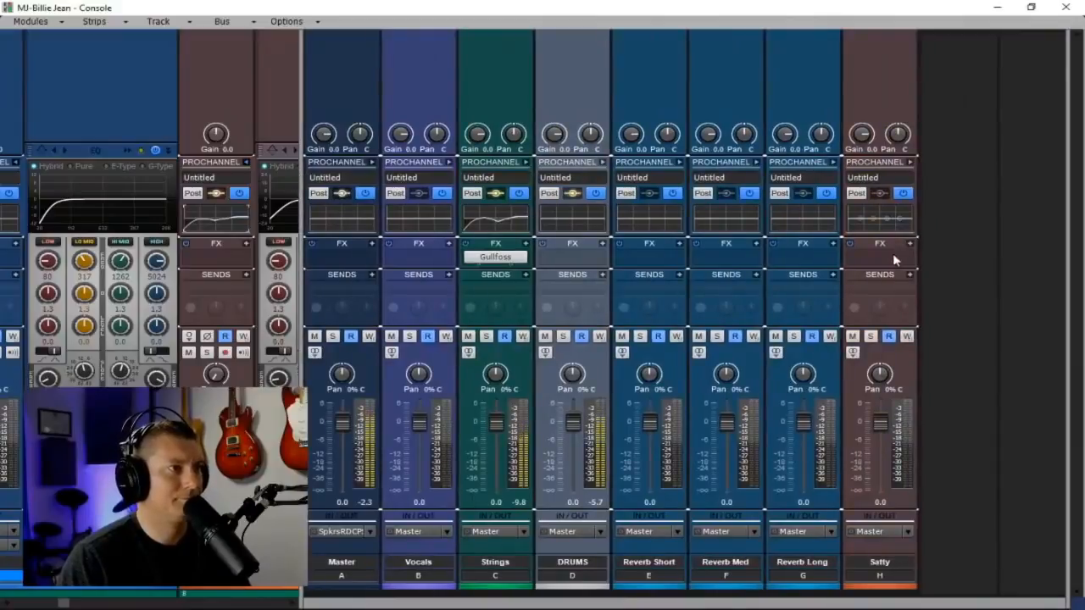
right_click(898, 256)
mouse_move(859, 270)
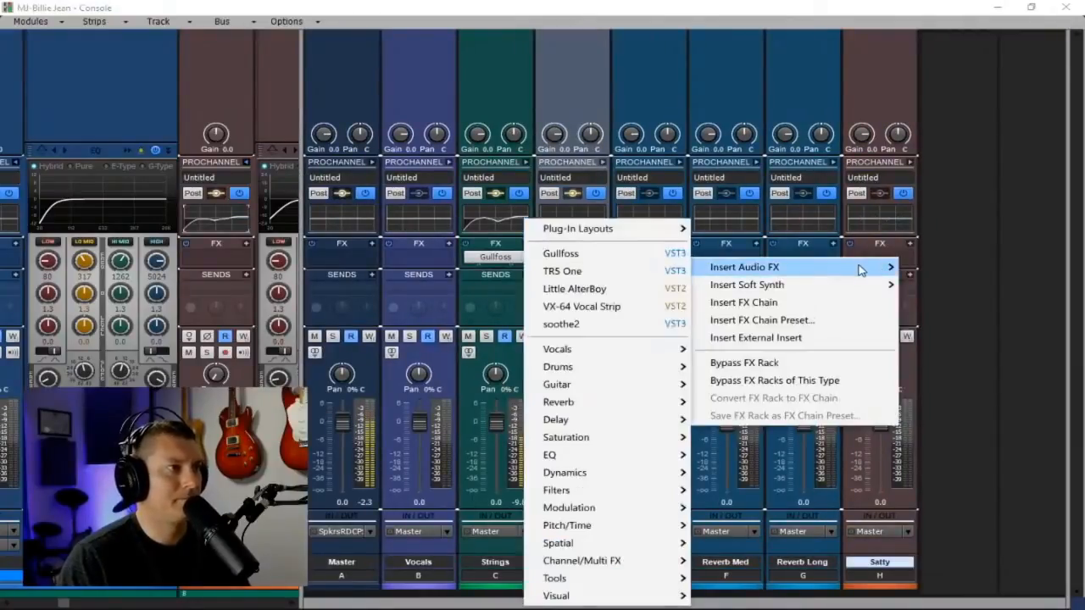
mouse_move(681, 439)
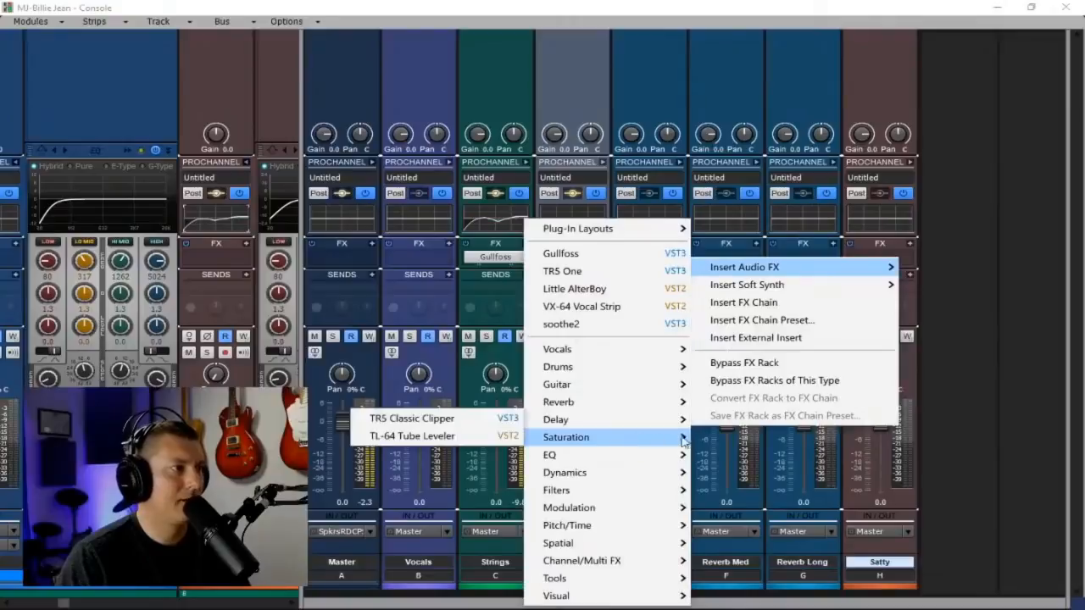
click(411, 418)
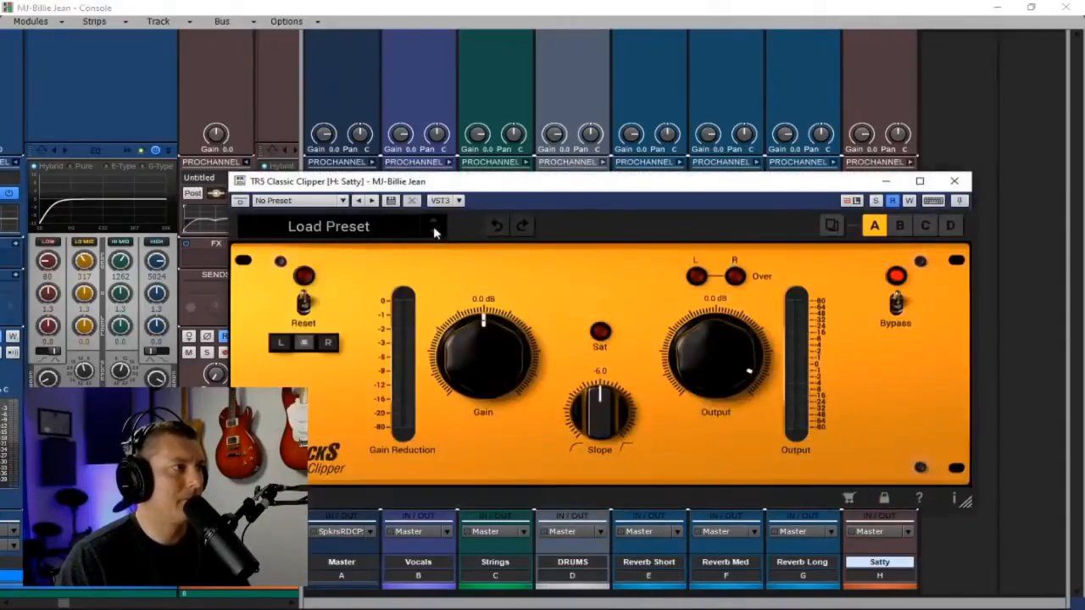
- Load the +6 DB Soft Clip preset in the Satty bus clipper, and set slope to -9.7 and output to -14.3 dB
click(434, 234)
click(432, 234)
click(433, 234)
click(434, 222)
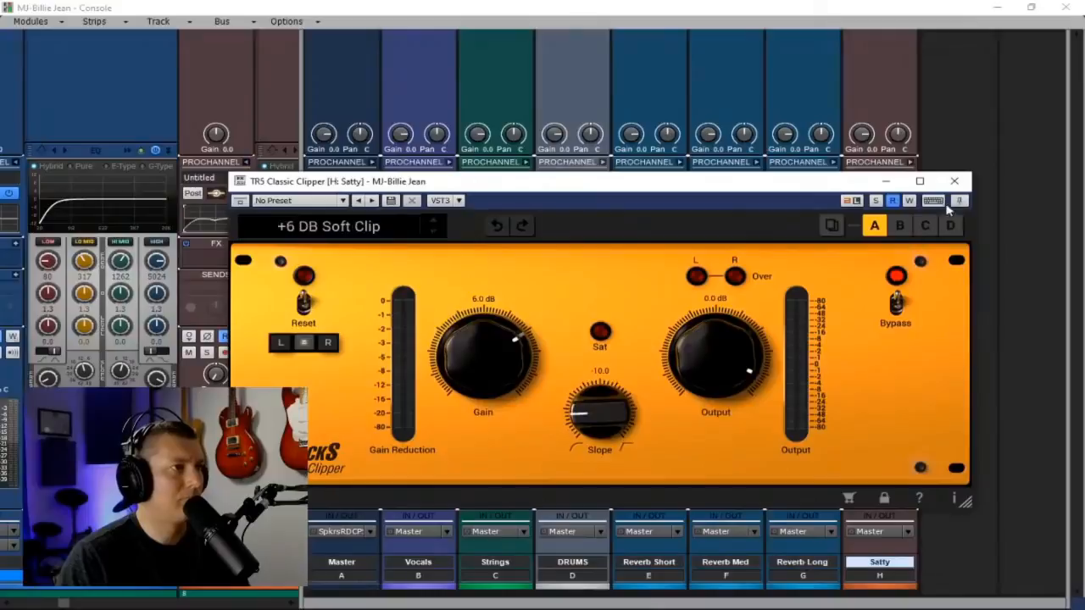
drag(594, 405, 591, 401)
drag(708, 346, 712, 394)
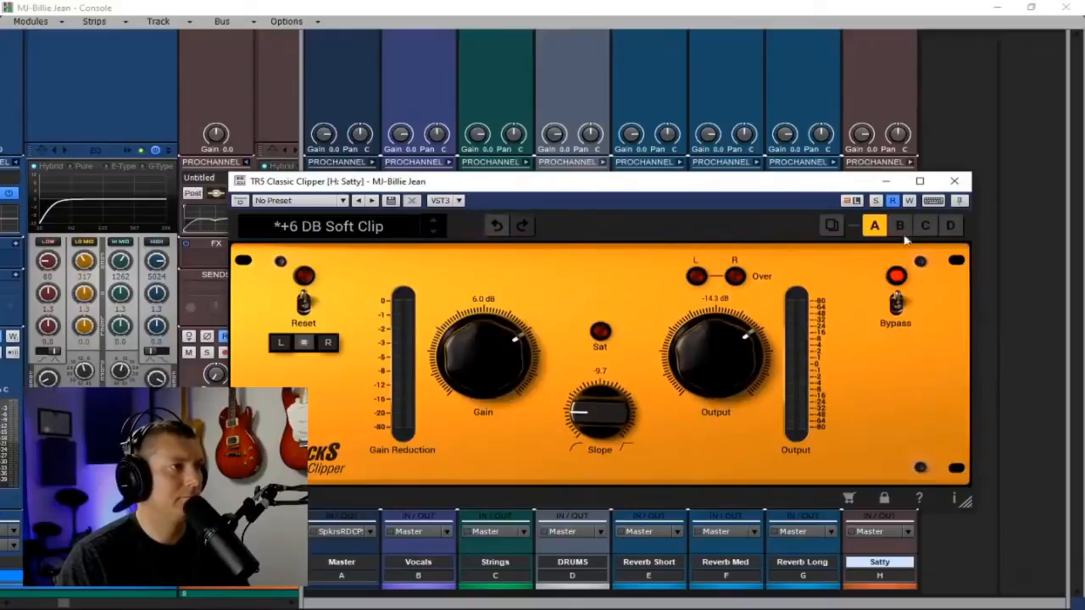
click(955, 181)
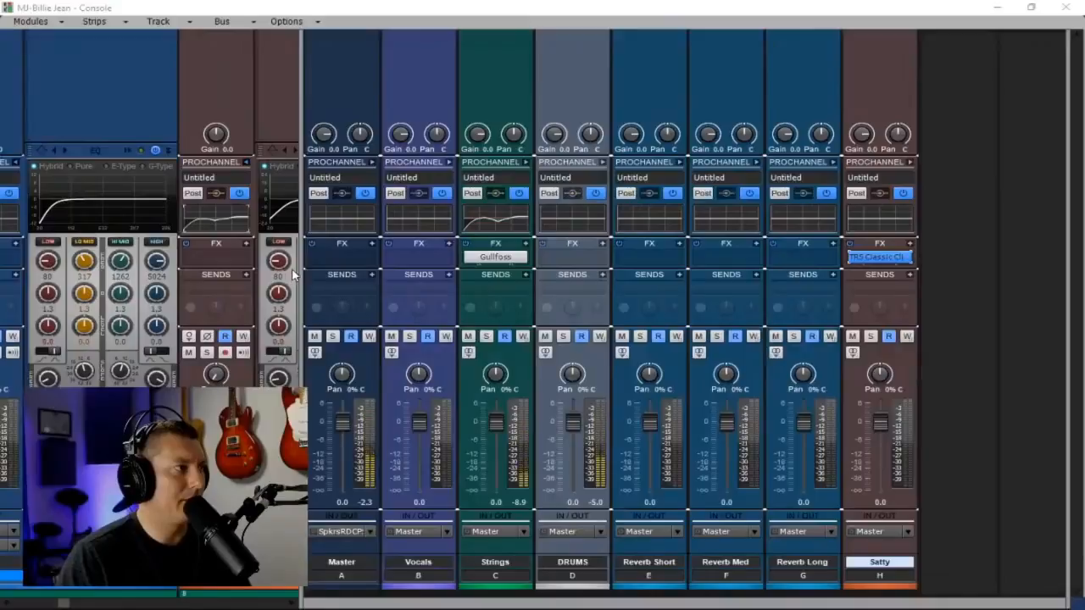
- Add a send to the Satty bus on both the left-panned guitar track and GTR_01
drag(298, 265, 440, 277)
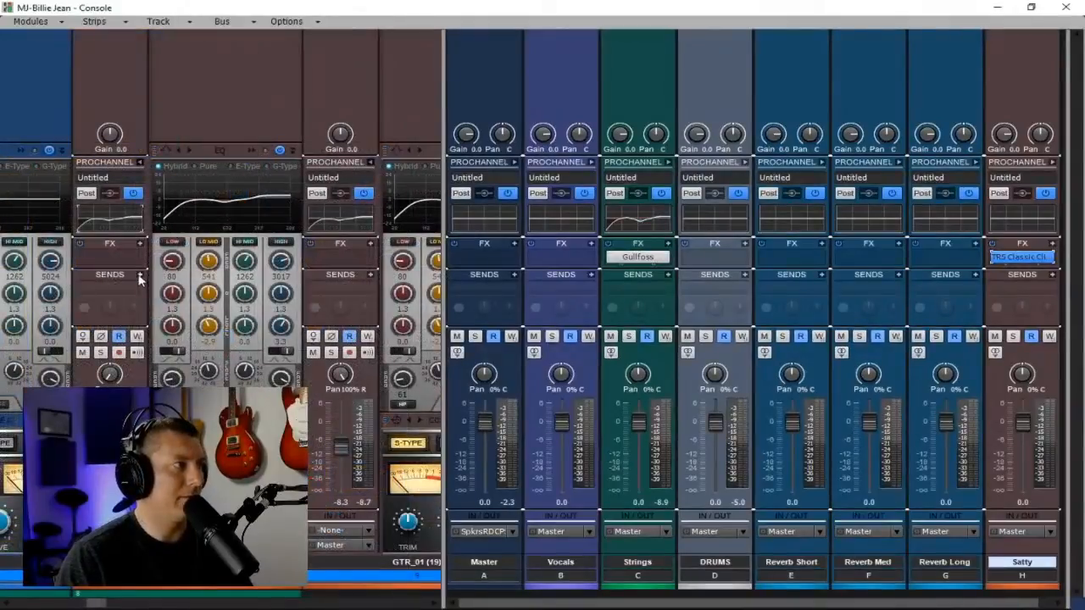
click(140, 276)
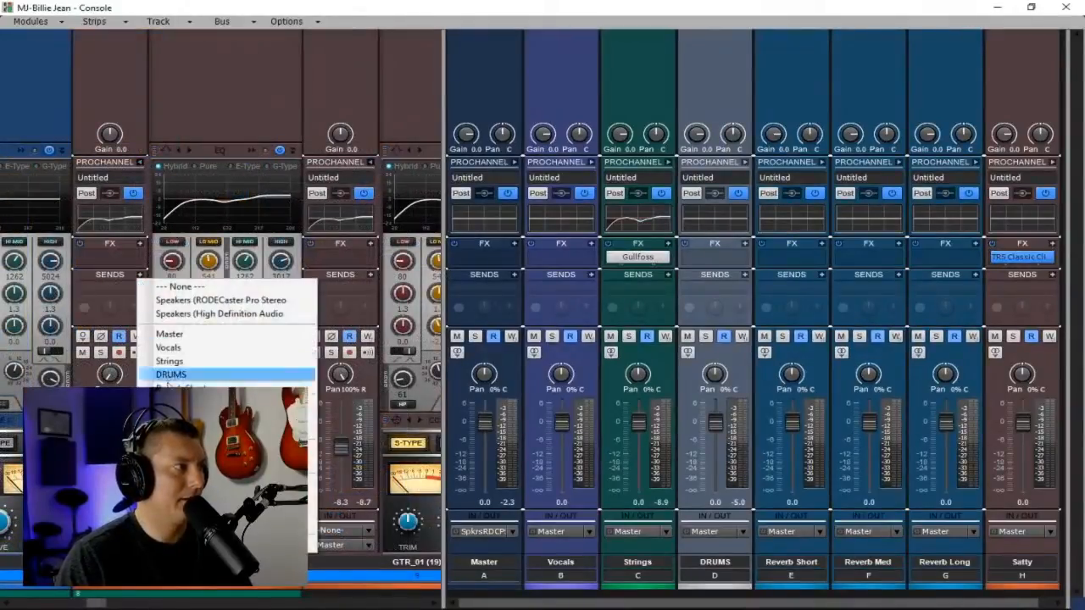
key(Escape)
click(369, 275)
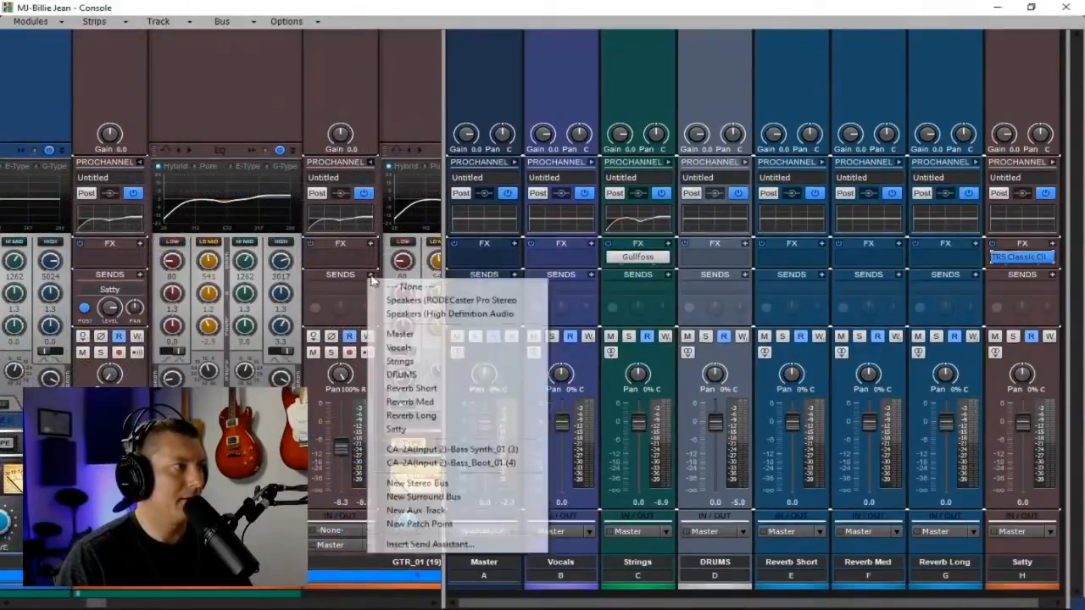
click(396, 430)
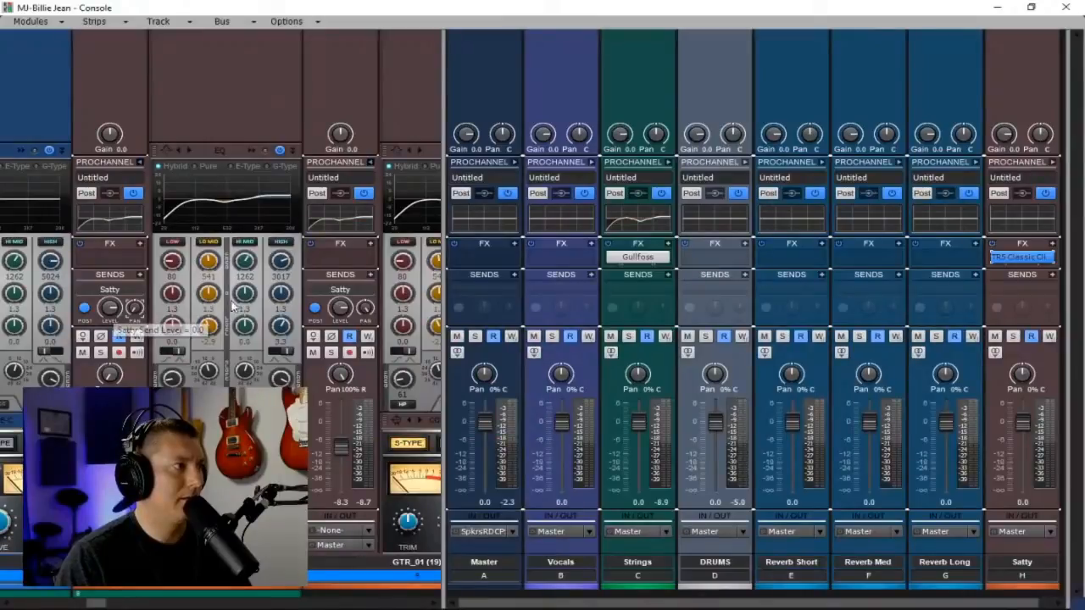
- Select both guitar tracks together and turn their Satty send levels all the way down
click(348, 579)
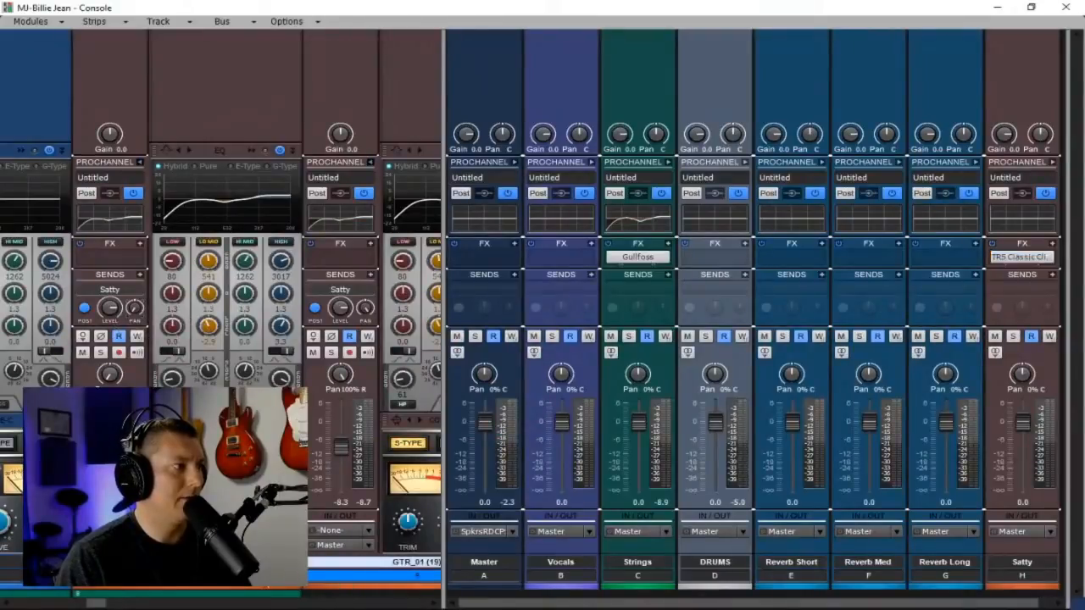
ctrl+click(266, 576)
drag(116, 310, 109, 309)
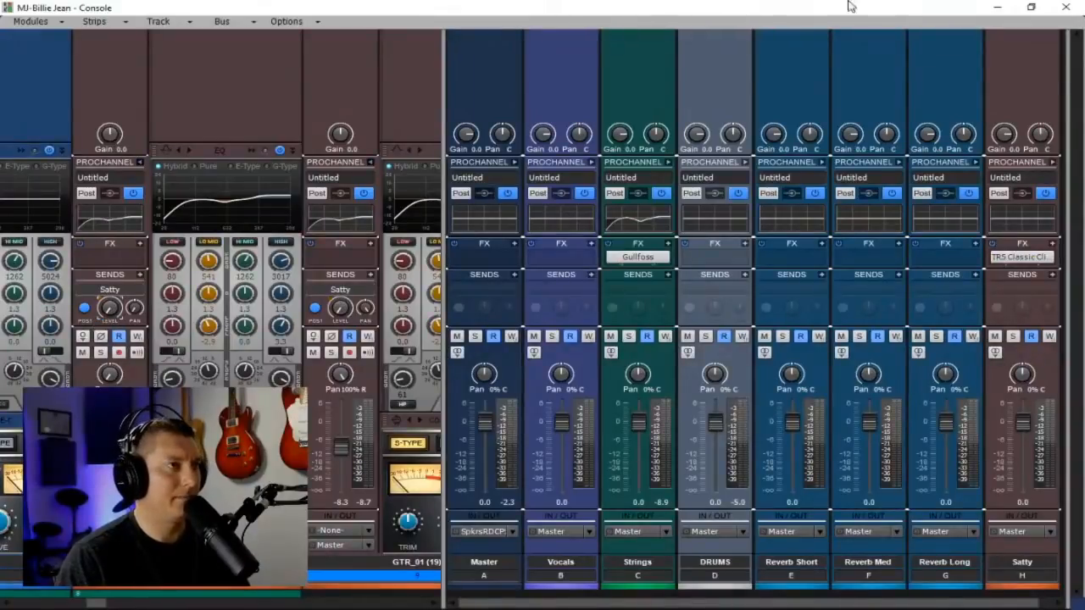
- Move the playhead to 00:05:02:00 in the track view, then return to the Console
click(992, 8)
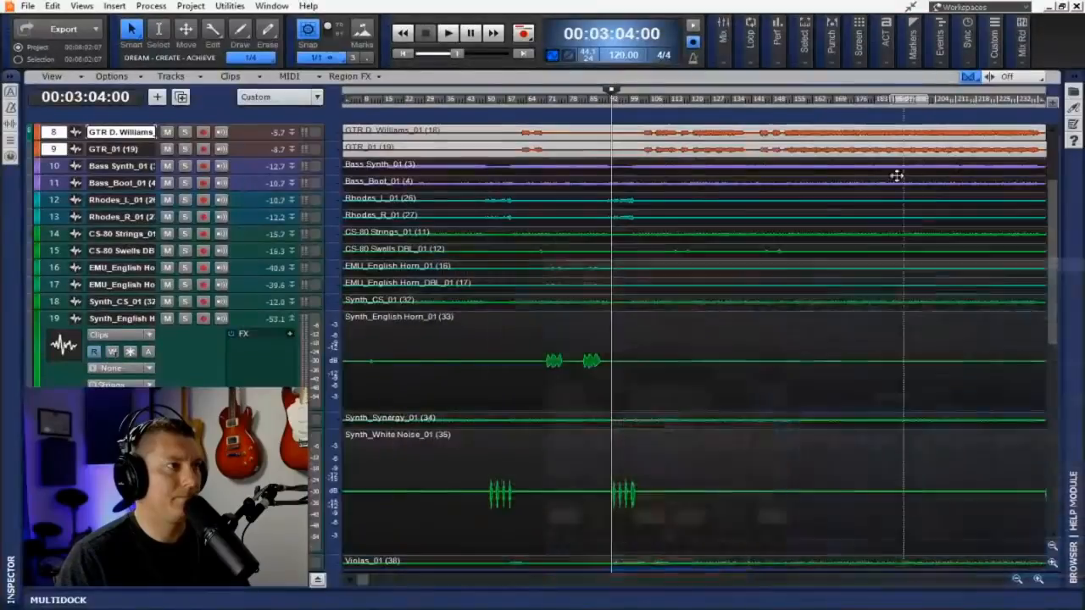
click(783, 100)
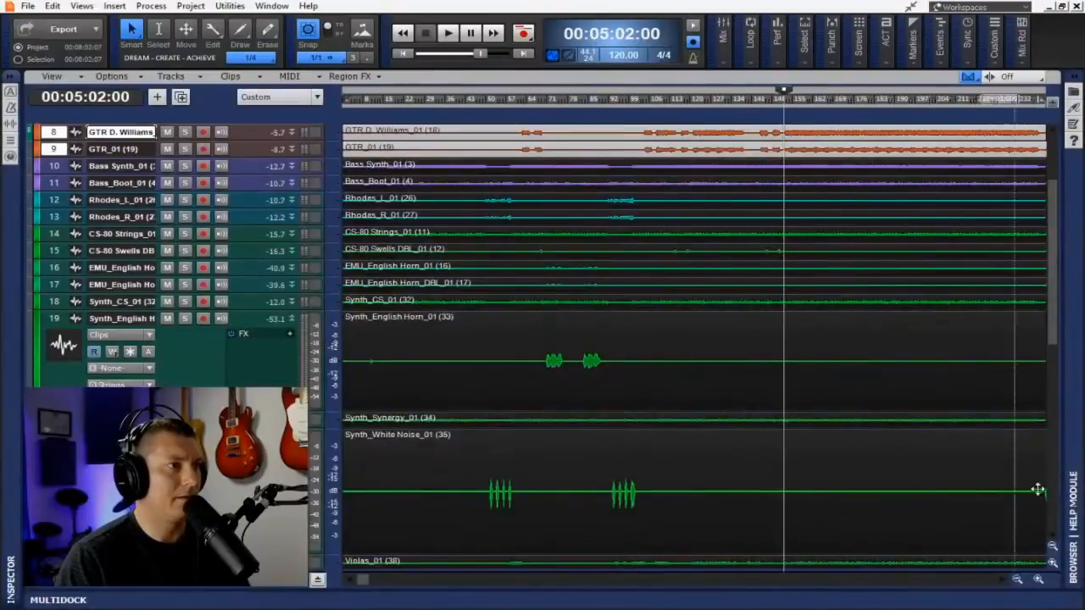
key(alt+2)
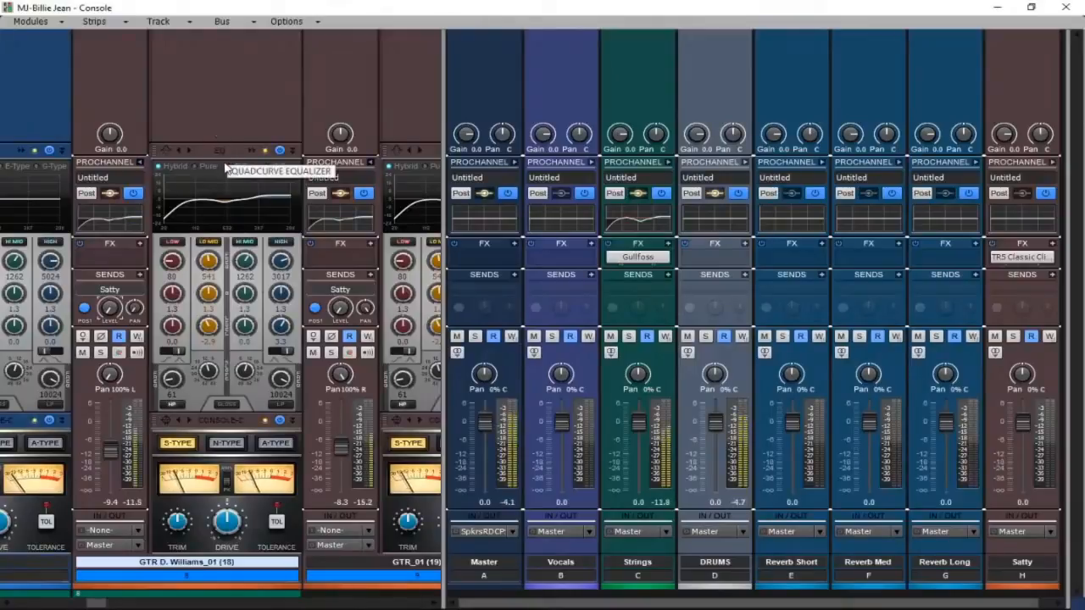
- Raise the guitars' Satty send level to about -5.8 dB and lower the left-panned guitar's volume to -11.9 dB
mouse_move(109, 310)
mouse_down()
mouse_move(109, 292)
mouse_move(108, 306)
mouse_up()
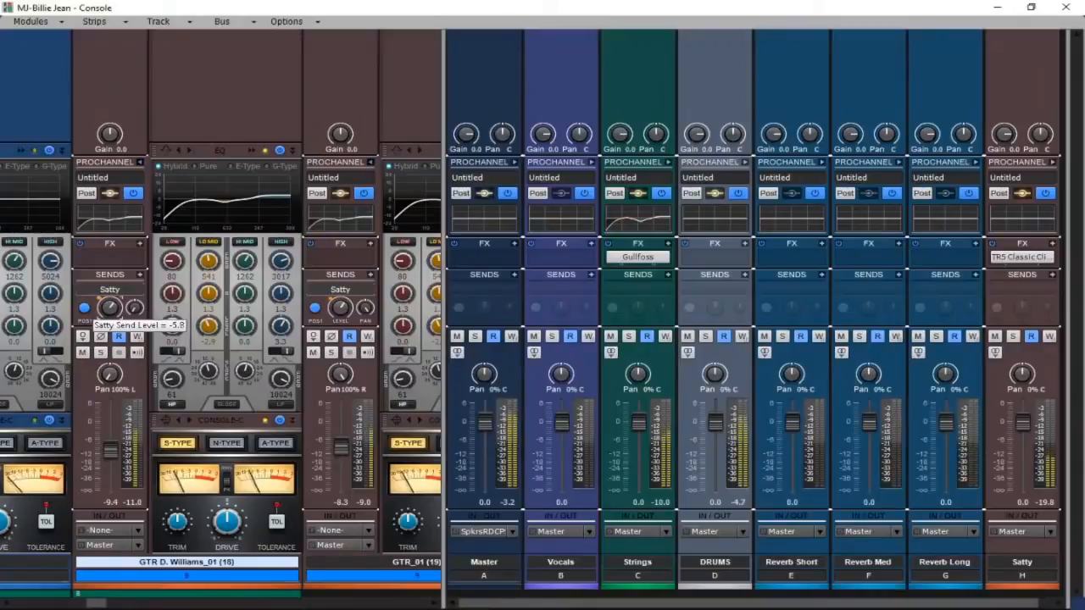
drag(109, 307, 110, 310)
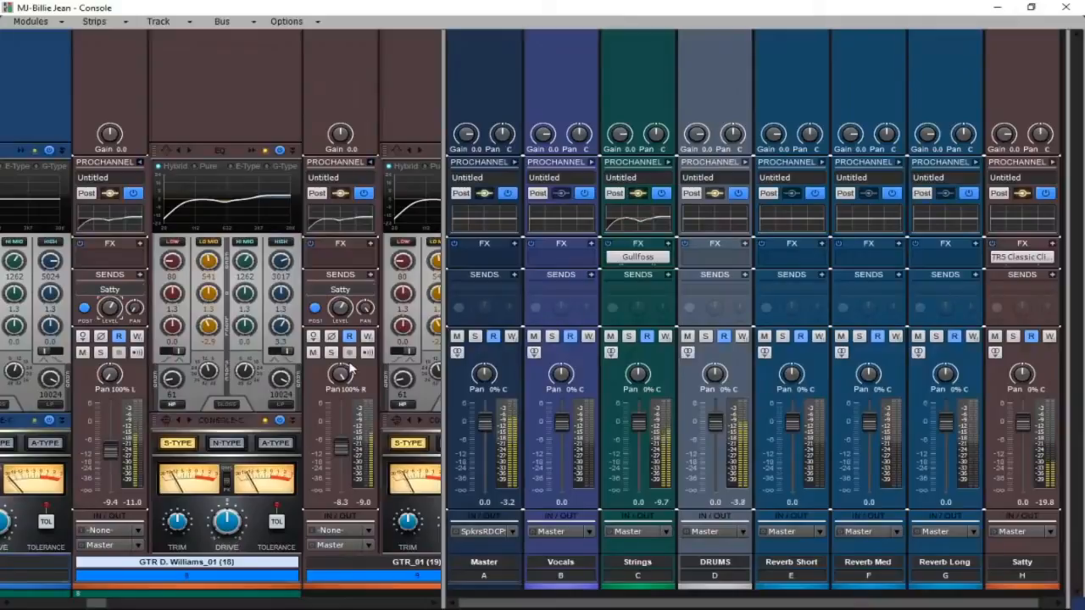
drag(111, 450, 111, 460)
mouse_move(339, 452)
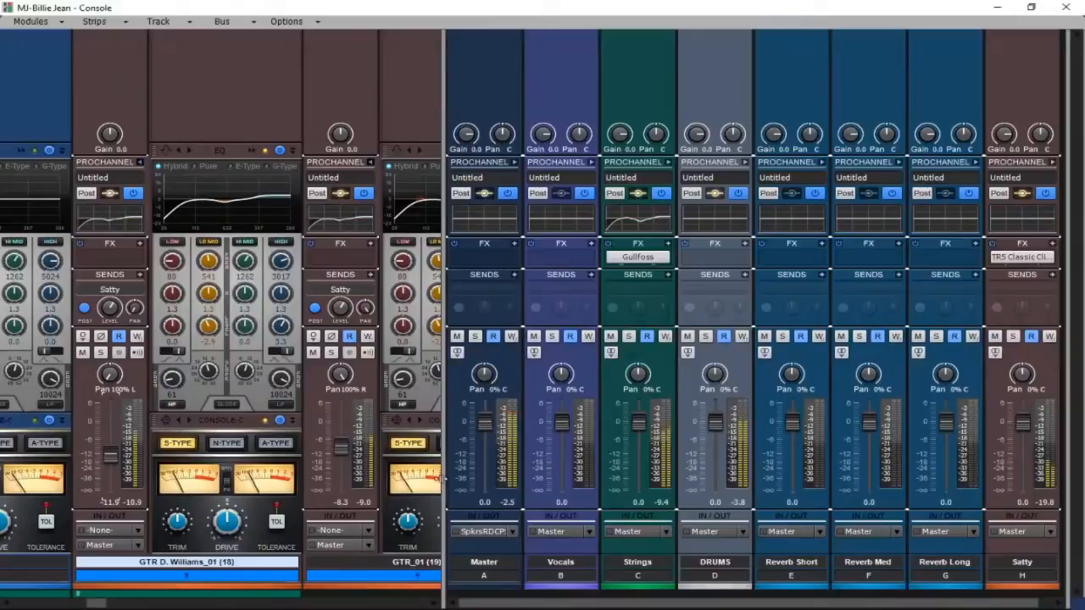
- Expand the DRUMS bus's ProChannel, open its QuadCurve Equalizer and enable the high-pass filter at 40 Hz
drag(443, 477, 538, 475)
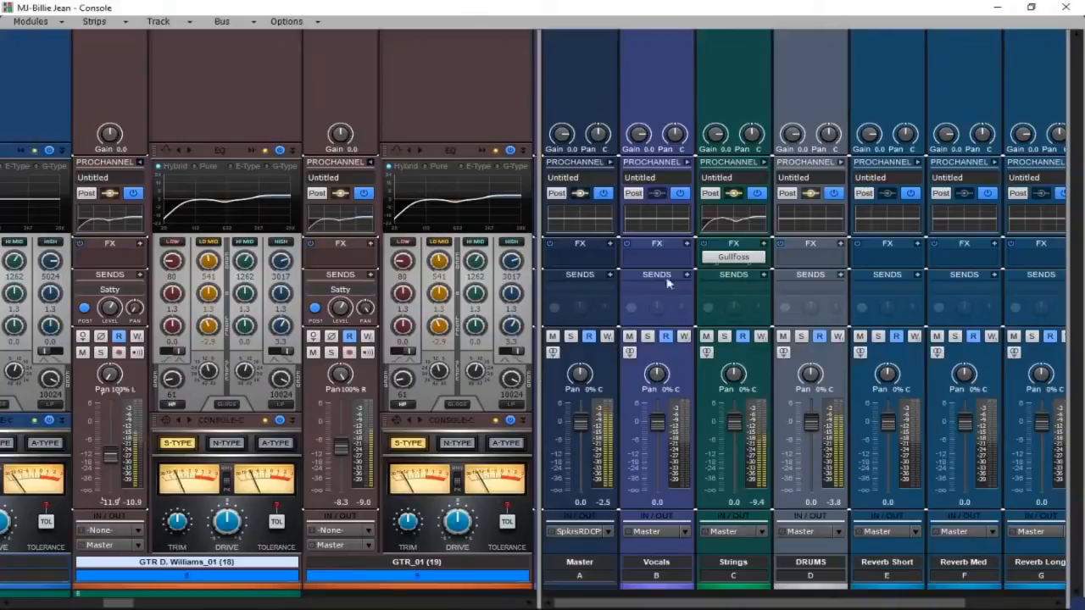
drag(537, 282, 362, 296)
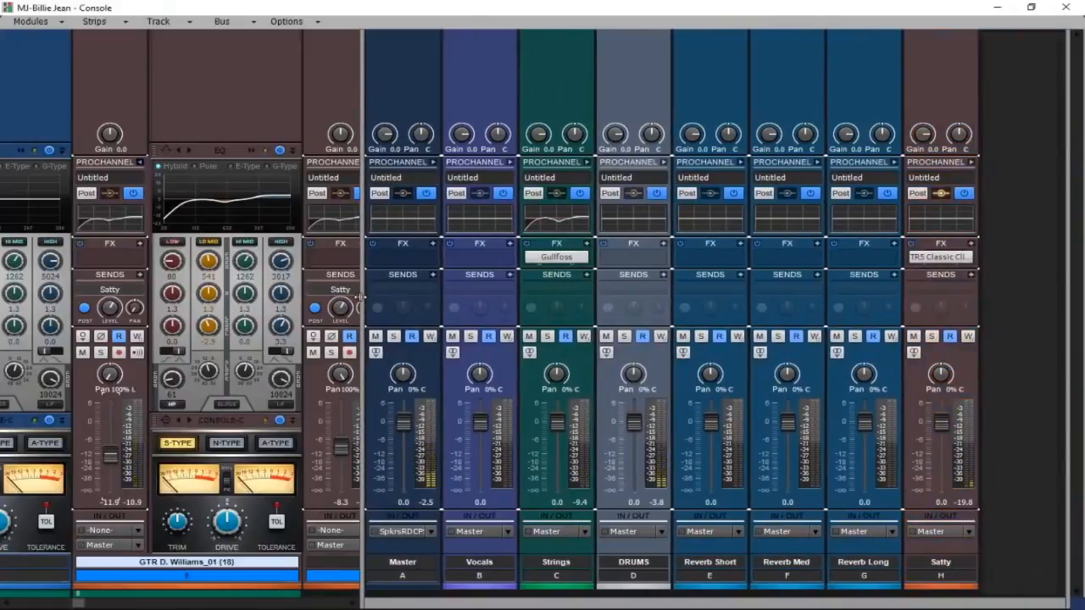
click(664, 163)
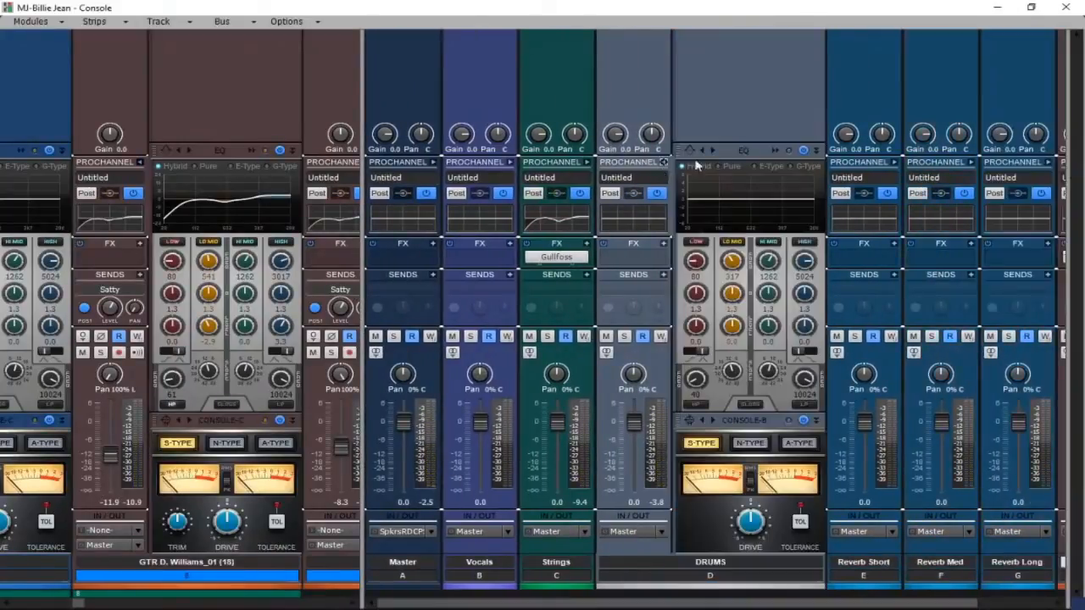
click(778, 153)
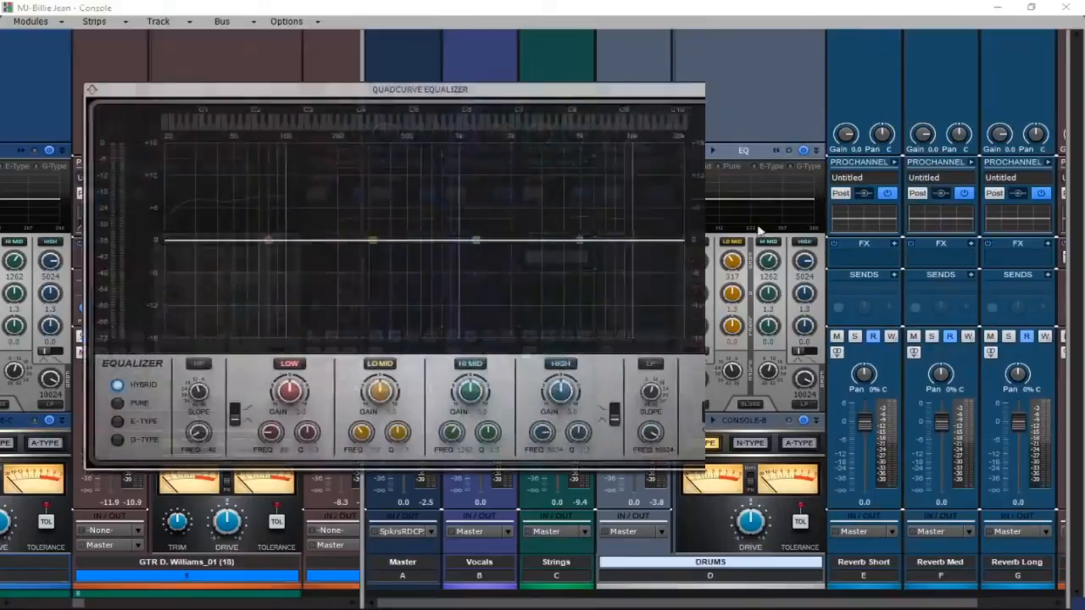
click(117, 365)
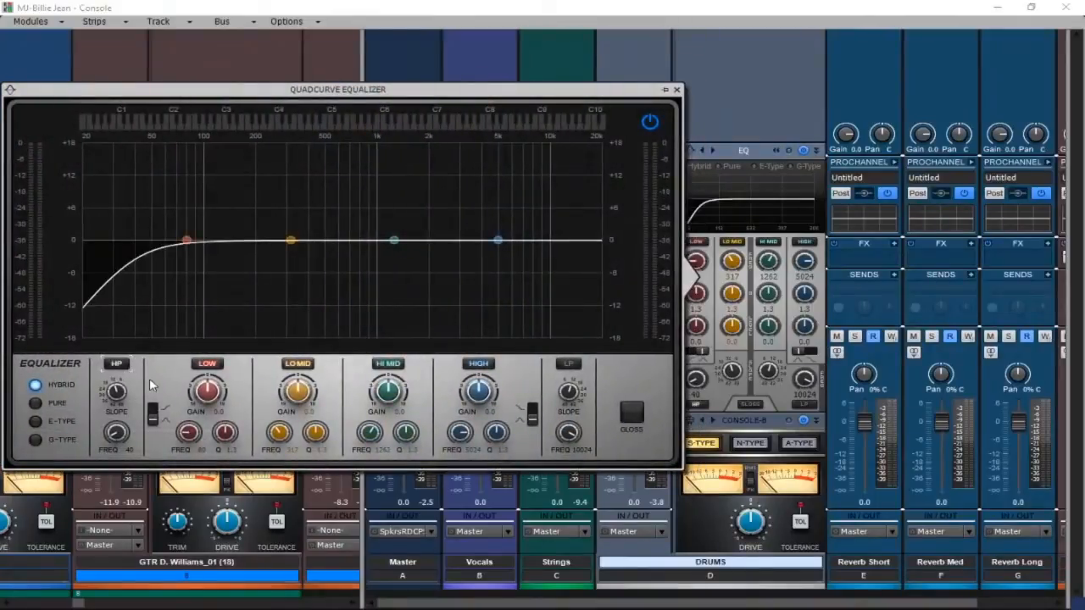
- Cut the DRUMS bus's low mids by 2.3 dB at 400 Hz and close the equalizer window
double_click(288, 452)
text(400)
key(Return)
drag(298, 396, 298, 412)
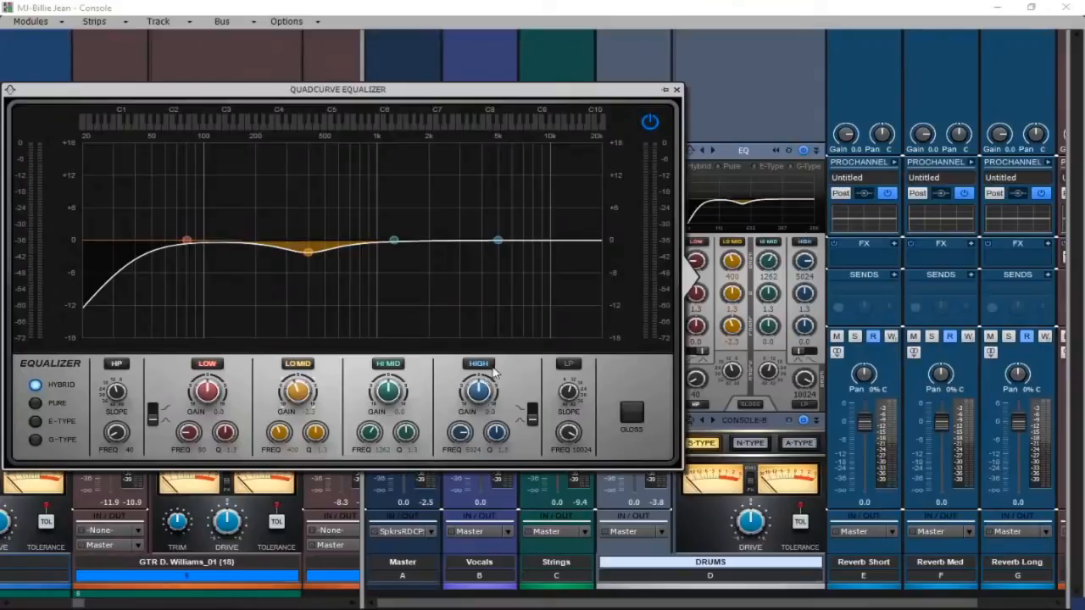
click(676, 89)
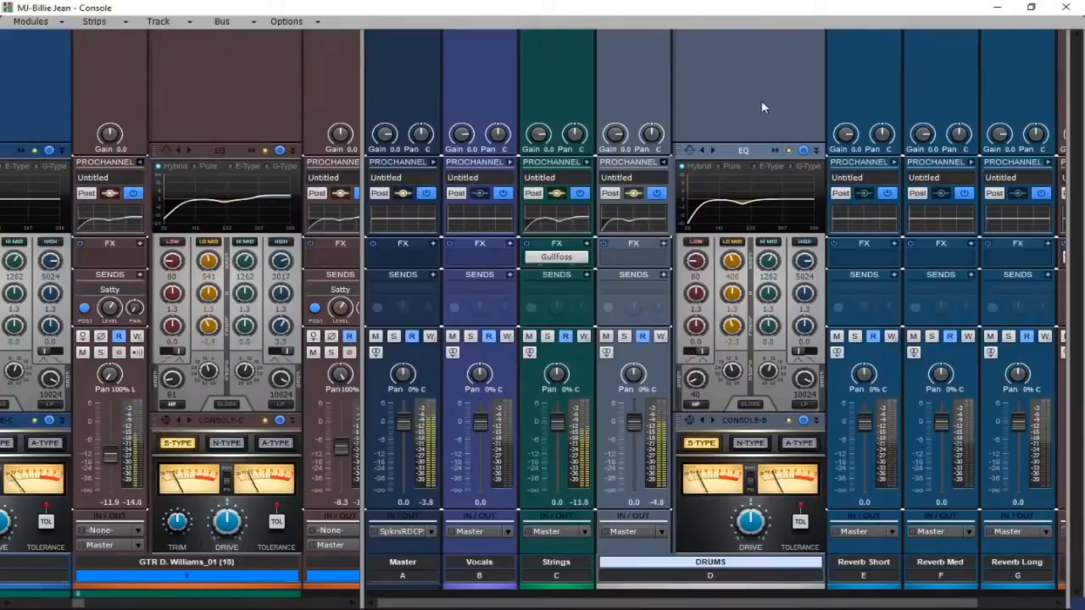
- On the DRUMS bus EQ, boost the lows 0.8 dB at 65 Hz with Q 2.2 and the highs 1.1 dB
double_click(694, 276)
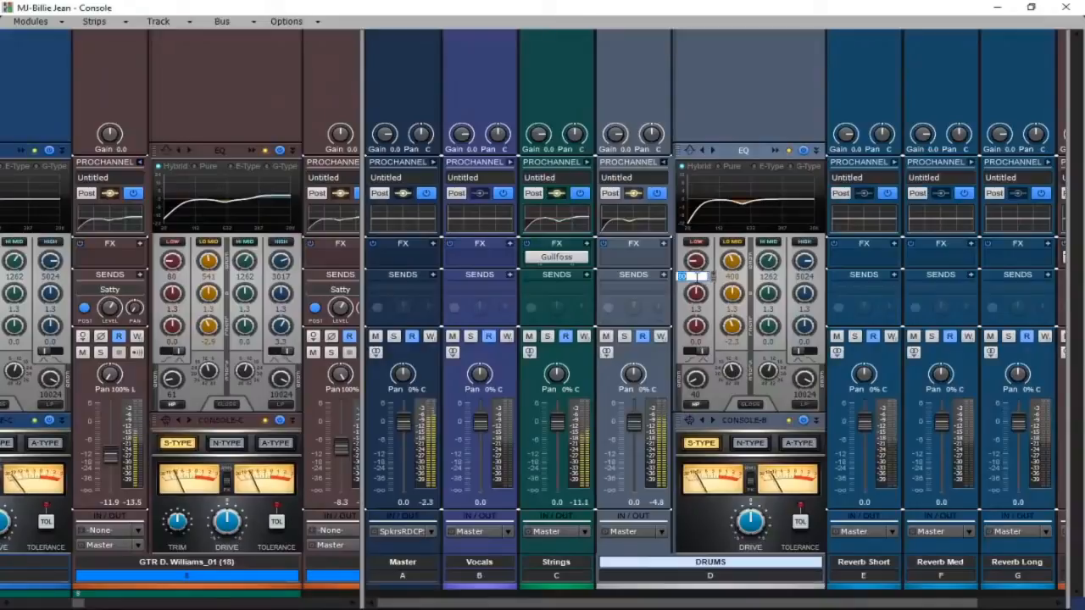
text(65)
key(Return)
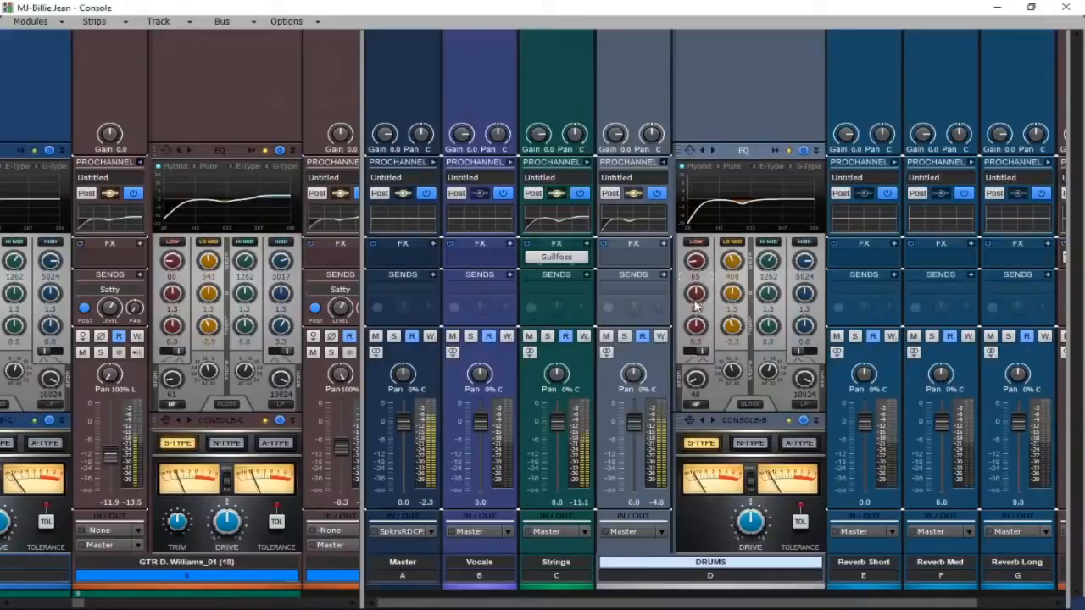
drag(698, 327, 699, 322)
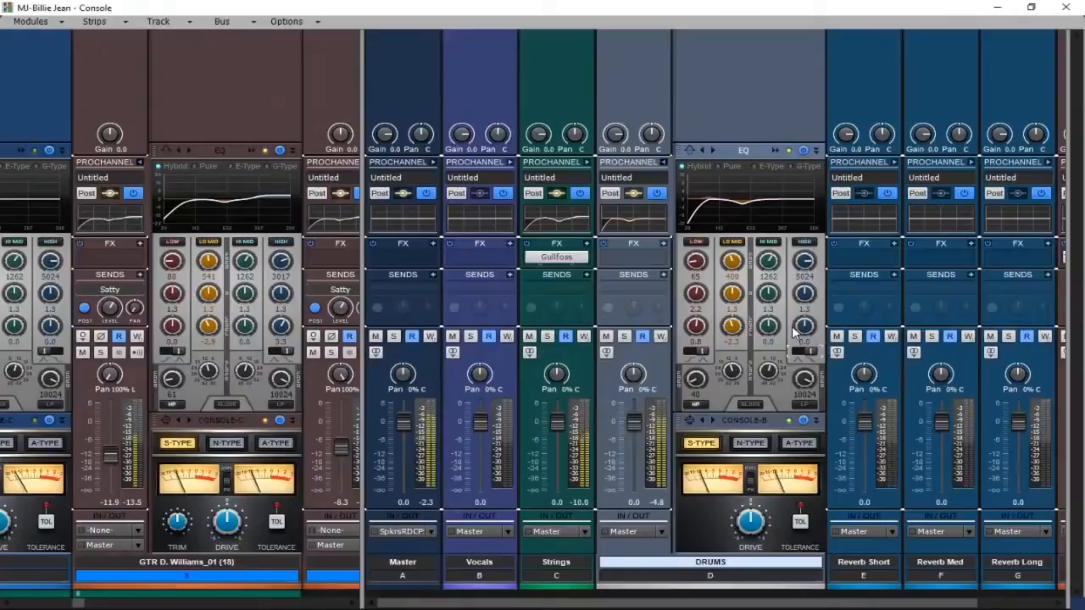
drag(806, 324, 807, 316)
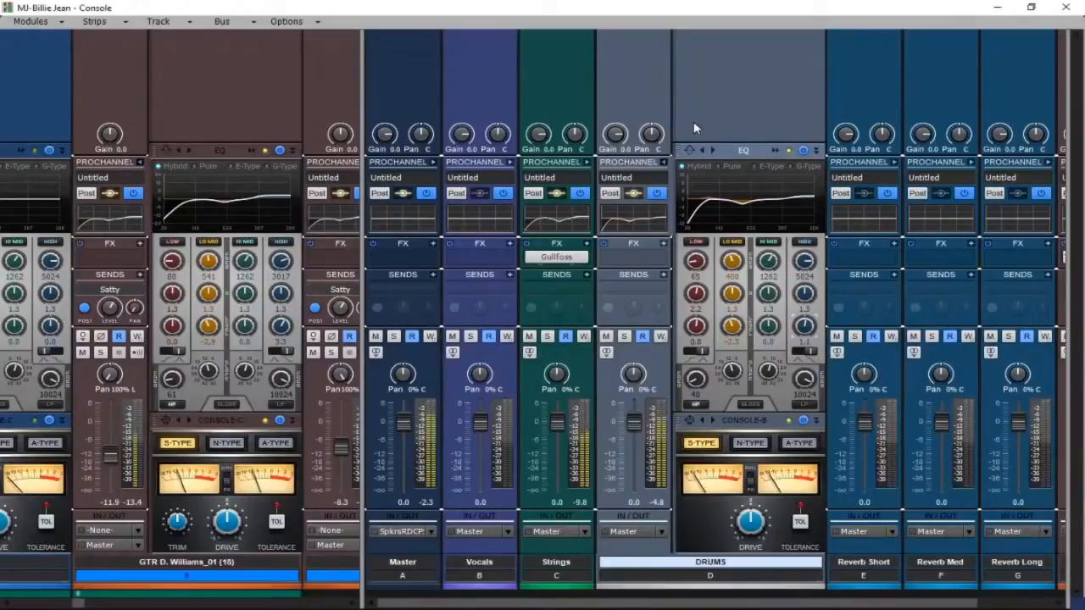
click(665, 162)
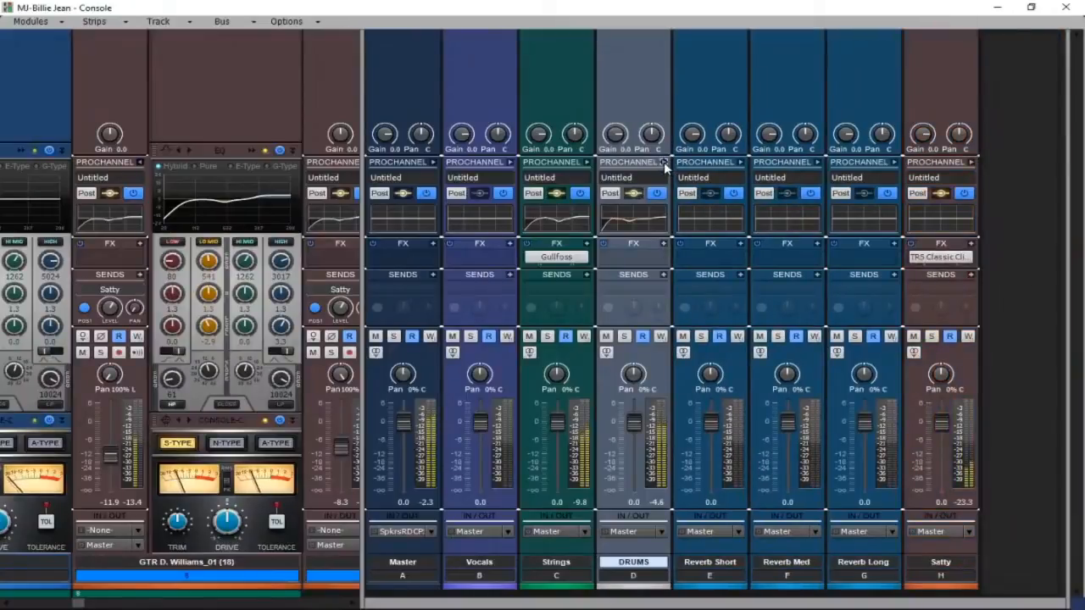
- Insert a Tape Emulator module in the DRUMS bus's ProChannel and link its record and playback levels
click(664, 162)
right_click(730, 106)
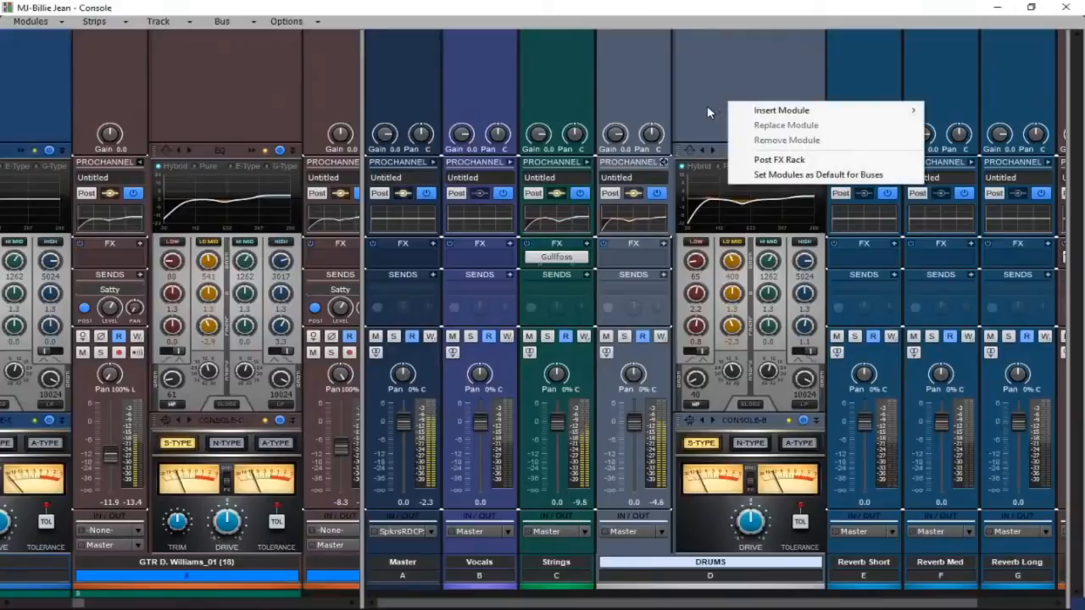
mouse_move(736, 111)
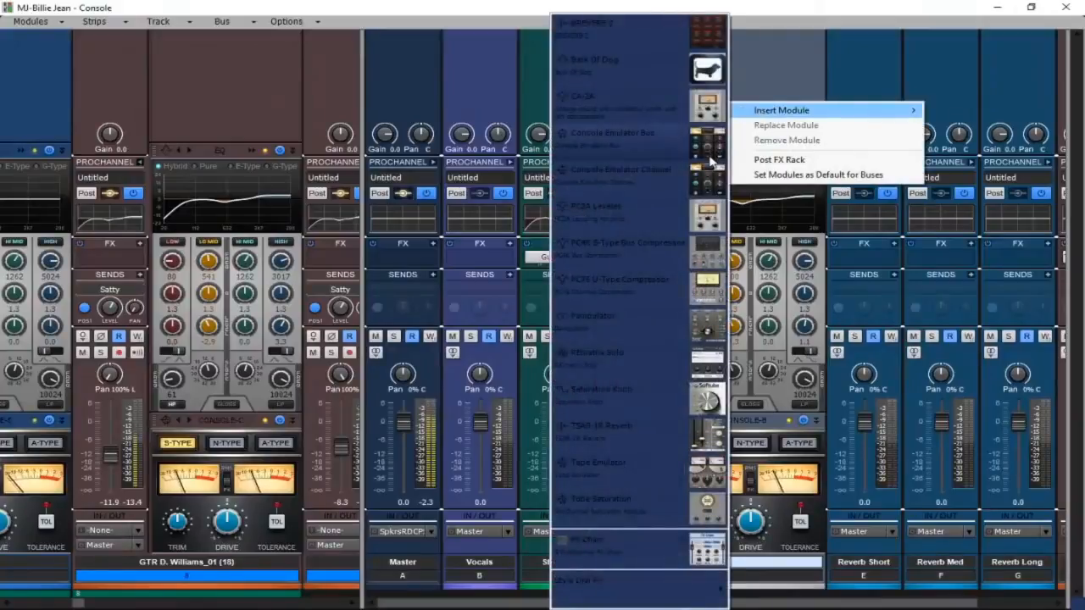
click(712, 472)
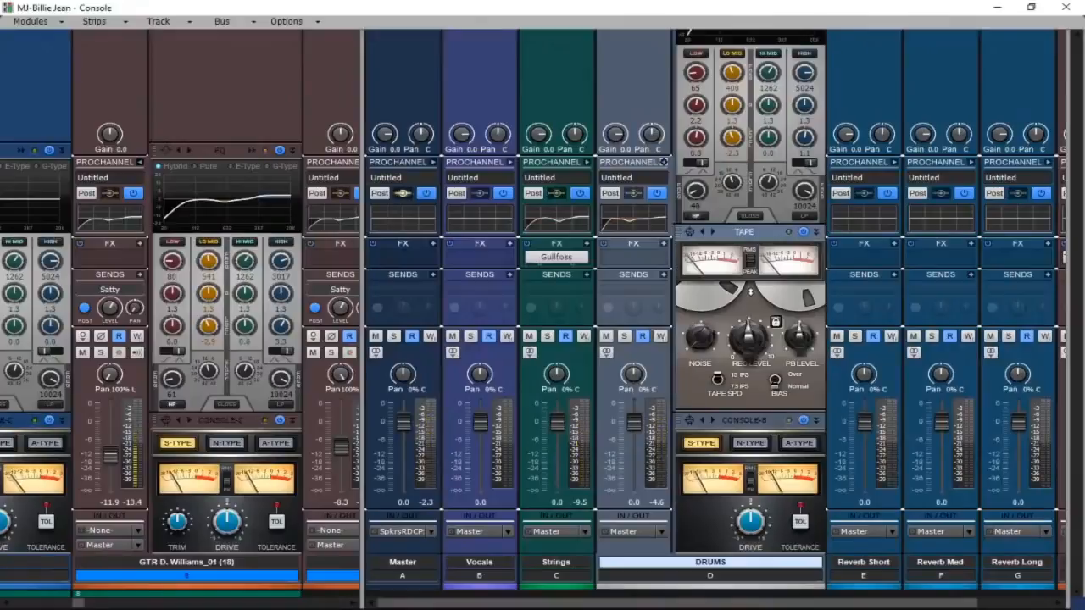
click(774, 322)
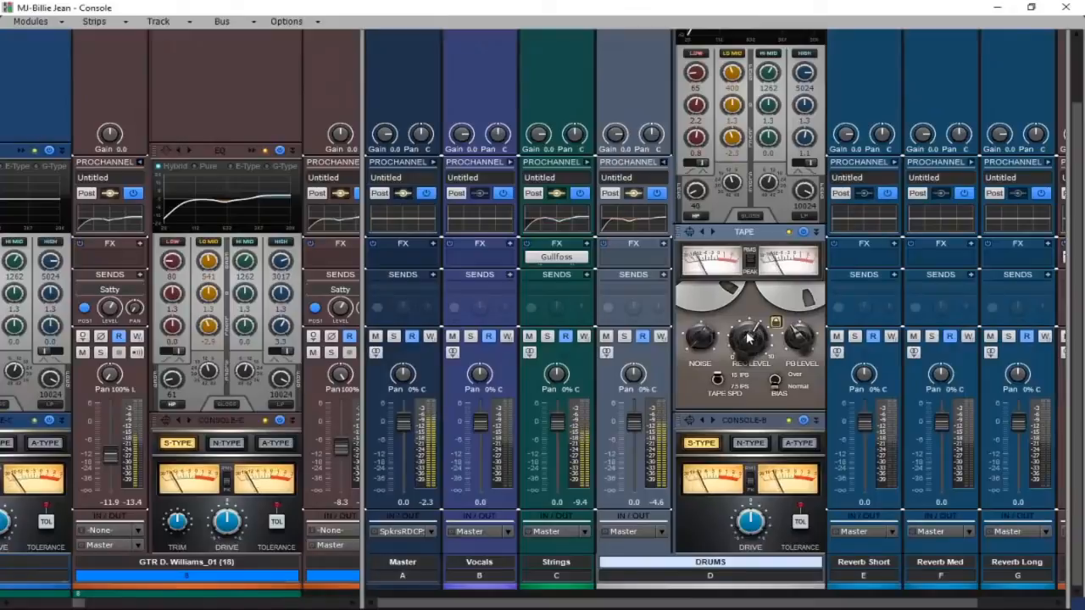
click(665, 162)
- Insert the Little Plate reverb on the Reverb Short bus
drag(357, 222, 450, 239)
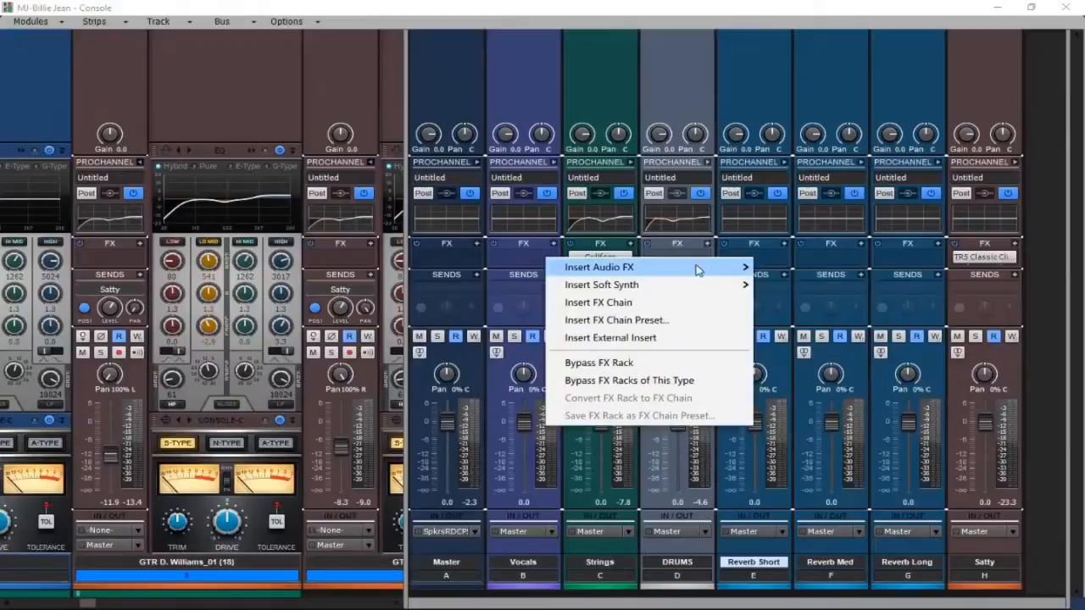
mouse_move(697, 269)
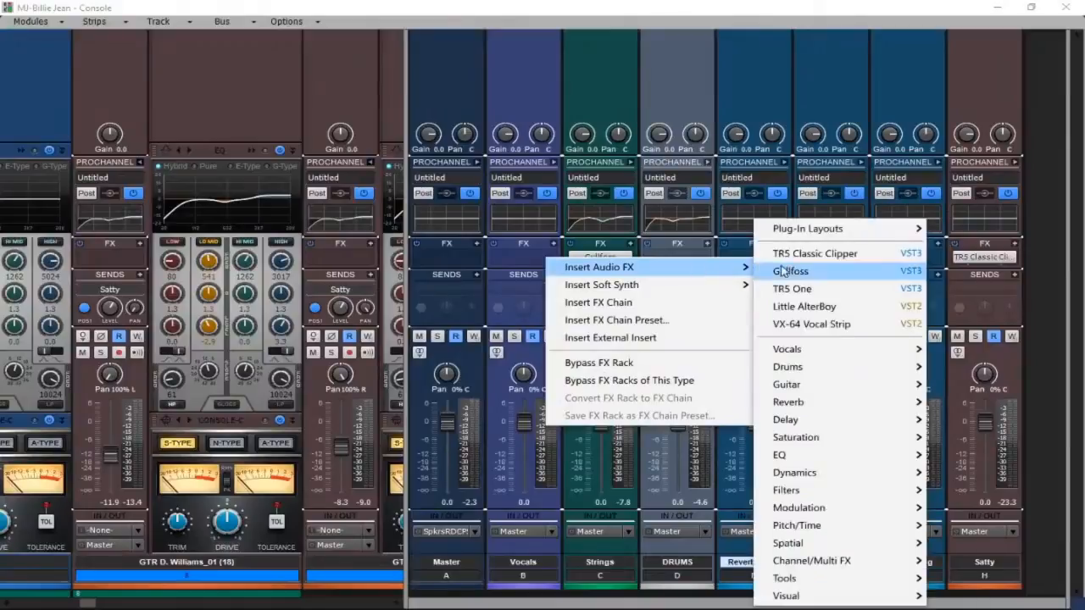
mouse_move(852, 409)
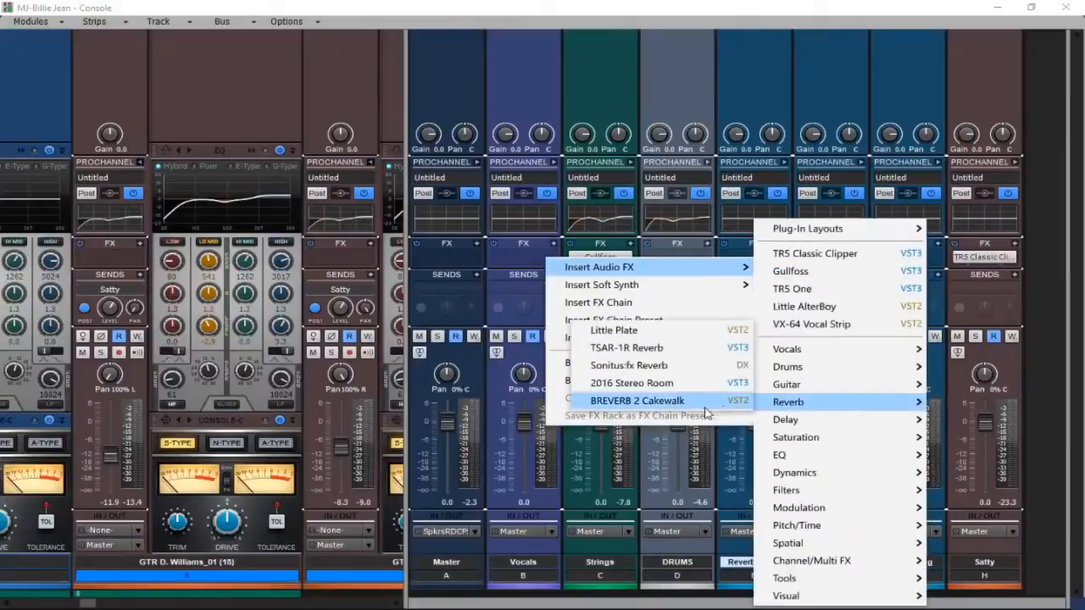
click(637, 332)
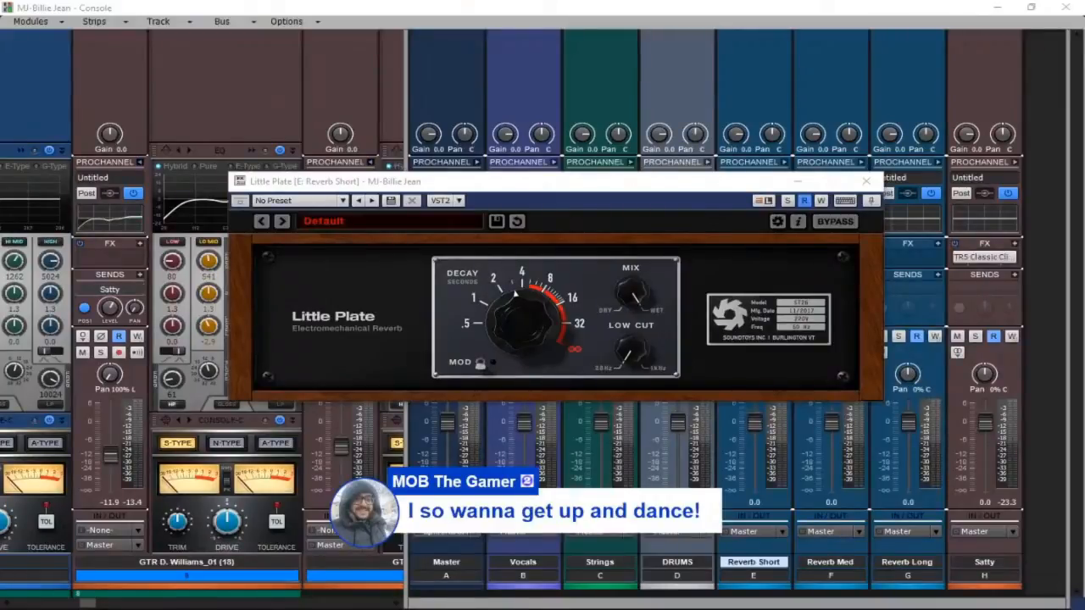
- Switch to the browser showing the Home Studio Simplified website, maximize it and look over the home page
drag(1084, 123, 419, 3)
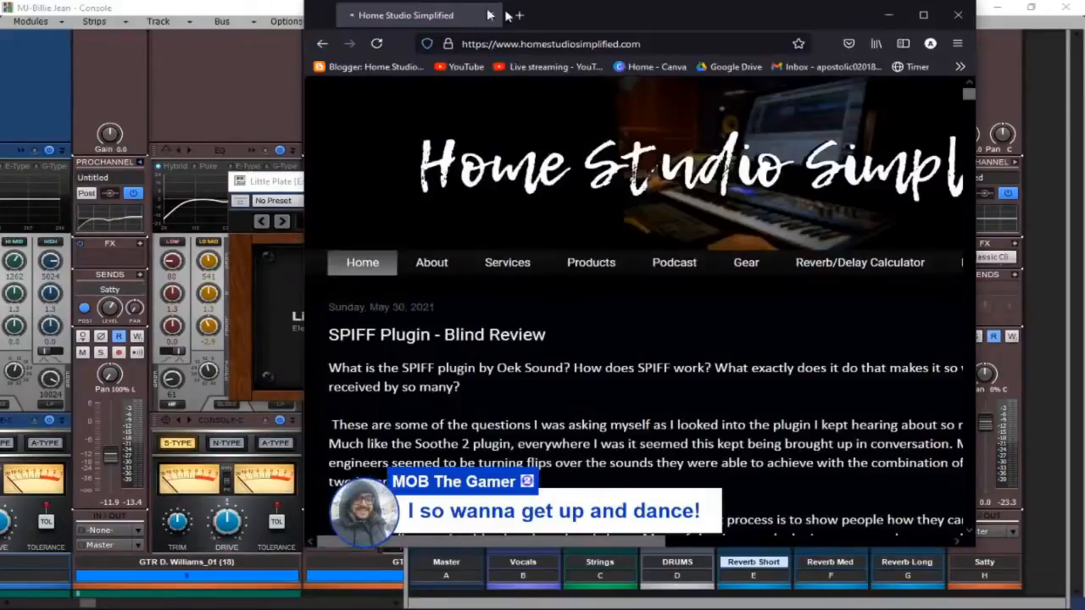
click(922, 15)
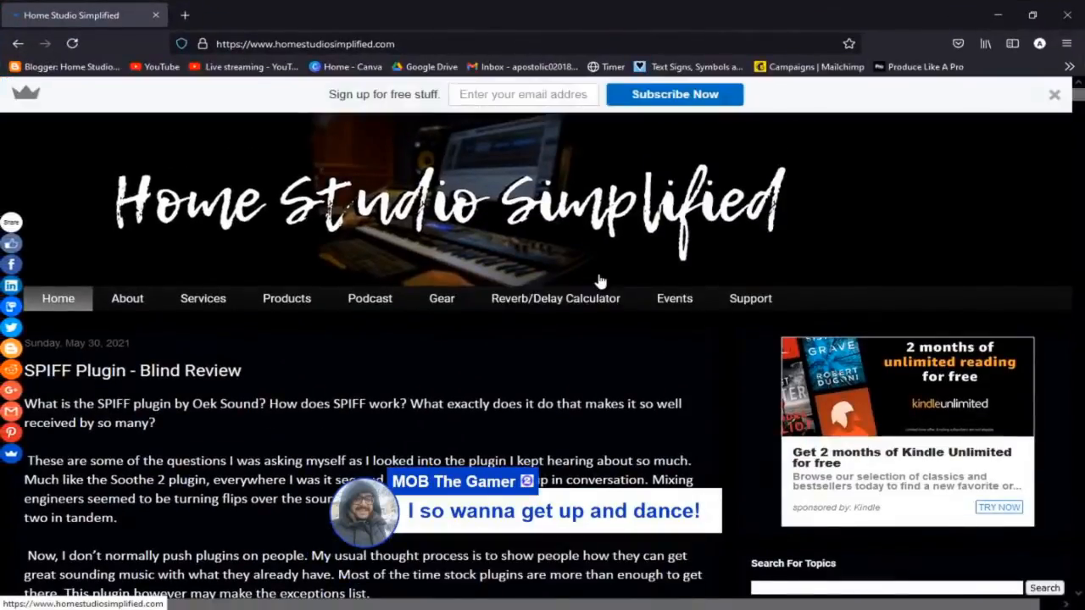
scroll(599, 282, down, 2)
scroll(602, 271, up, 2)
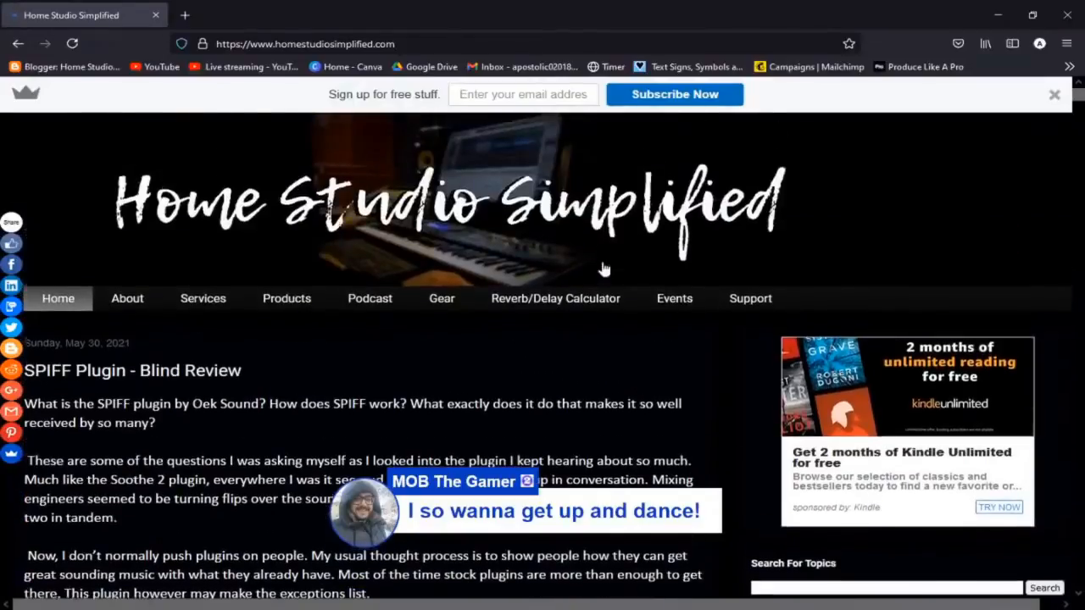
- Open the site's Reverb/Delay Calculator and calculate the duration of a regular quarter note at 117 BPM
click(562, 299)
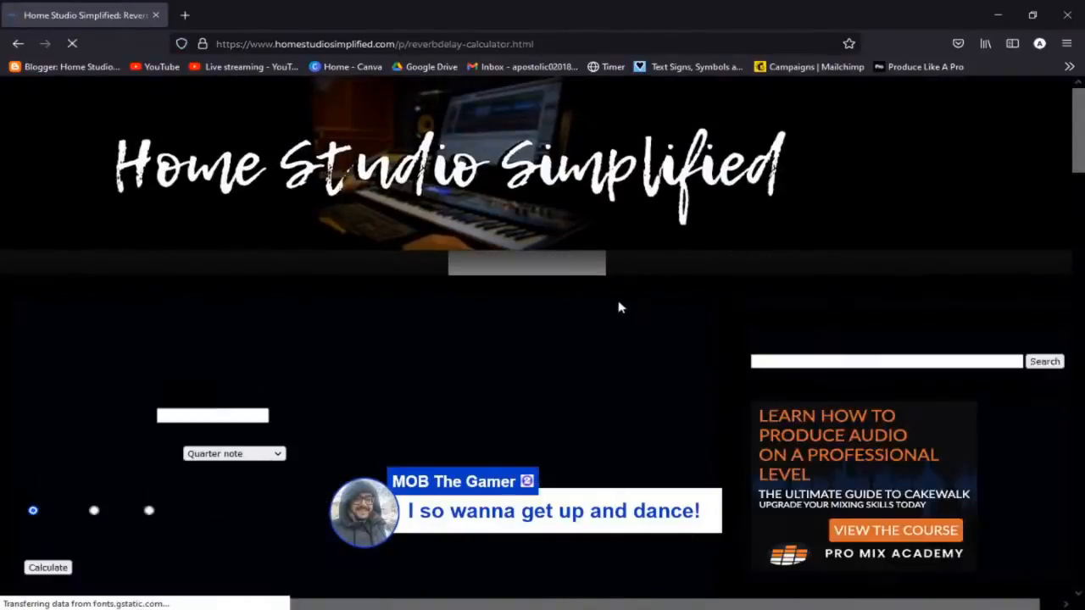
scroll(281, 380, down, 2)
click(214, 279)
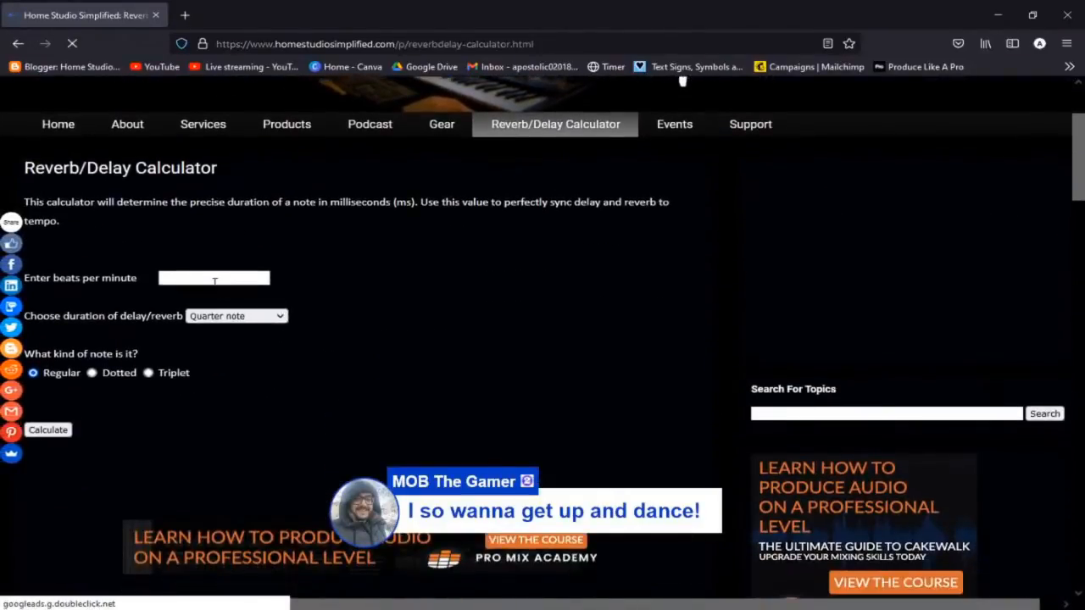
text(117)
key(Return)
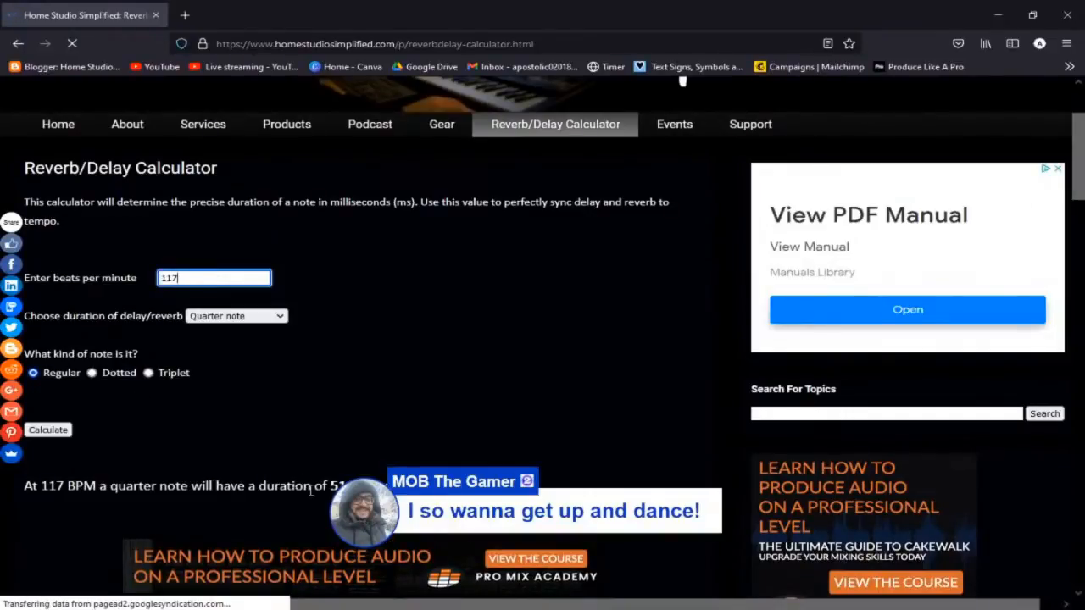
drag(25, 486, 389, 486)
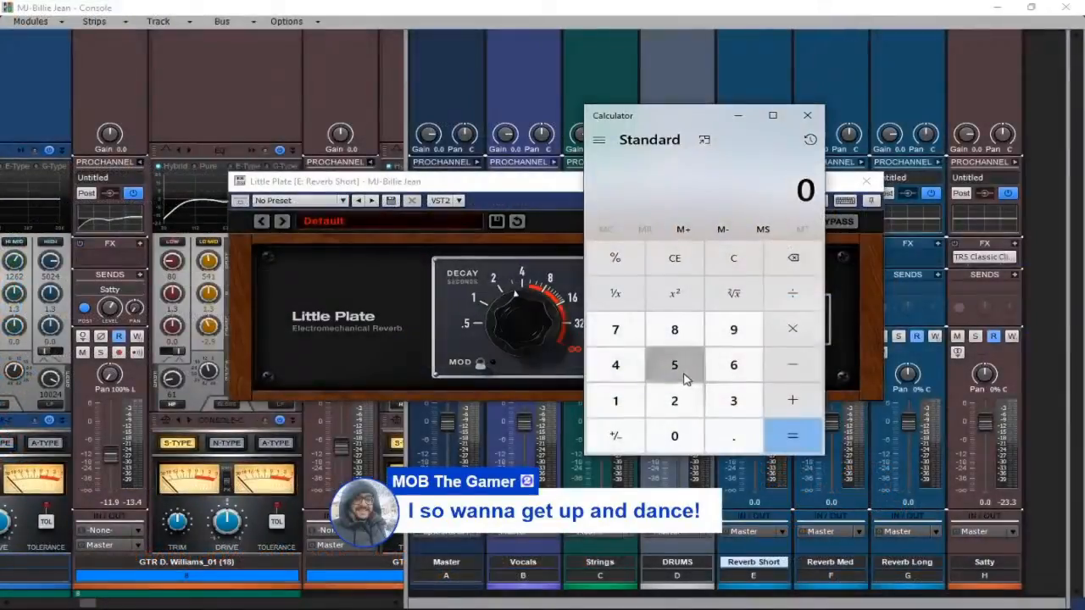
- Switch to the Calculator and divide the 513 ms quarter-note duration by 2
click(675, 365)
click(637, 404)
click(734, 402)
click(793, 296)
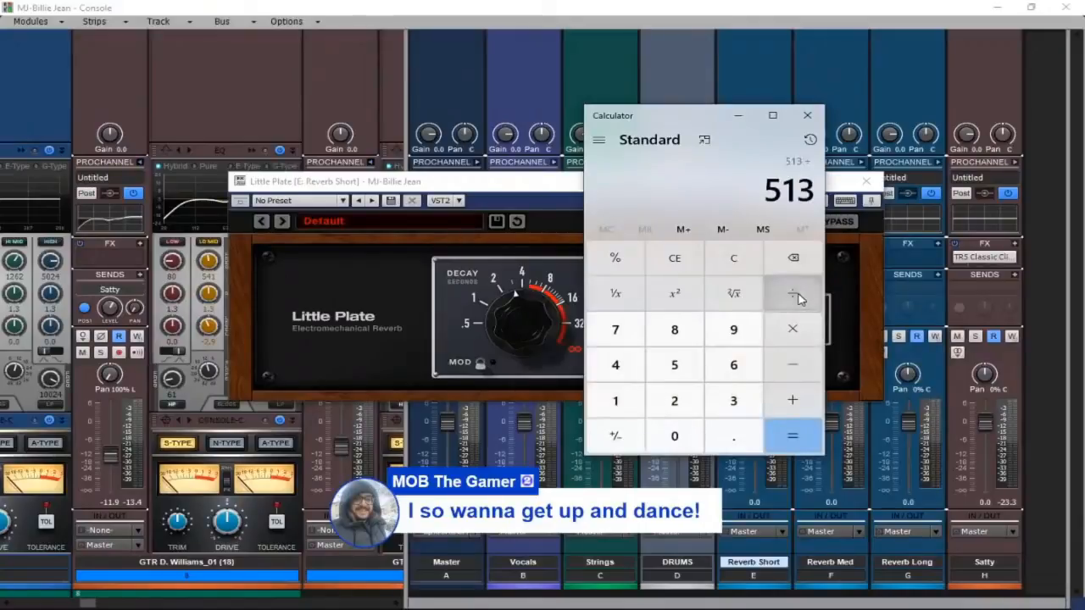
click(698, 408)
click(799, 436)
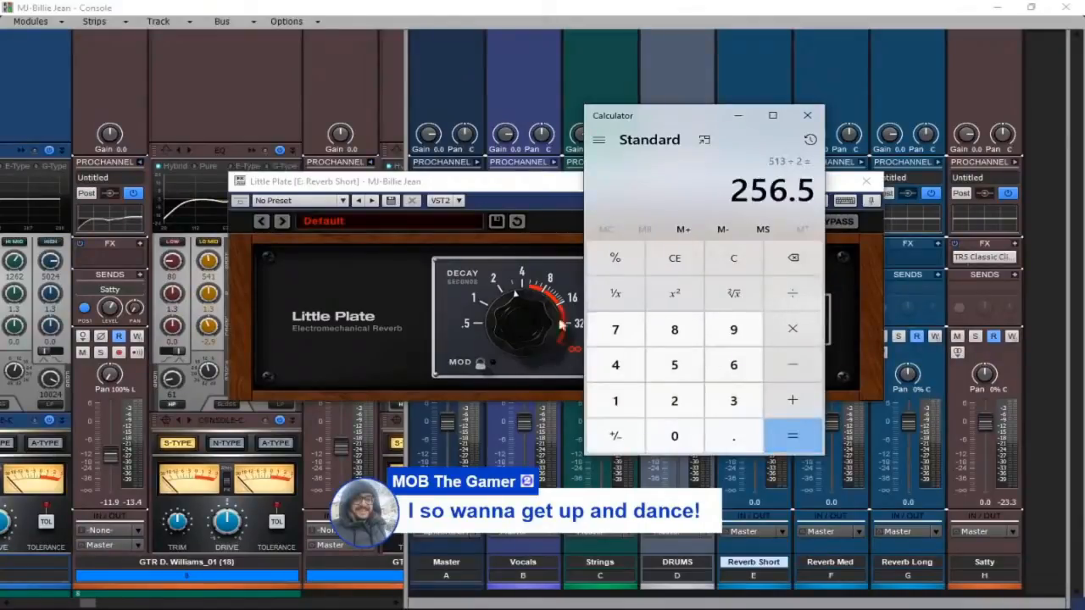
- Shorten the decay of the Little Plate reverb on the Reverb Short bus and close the plug-in window
click(521, 330)
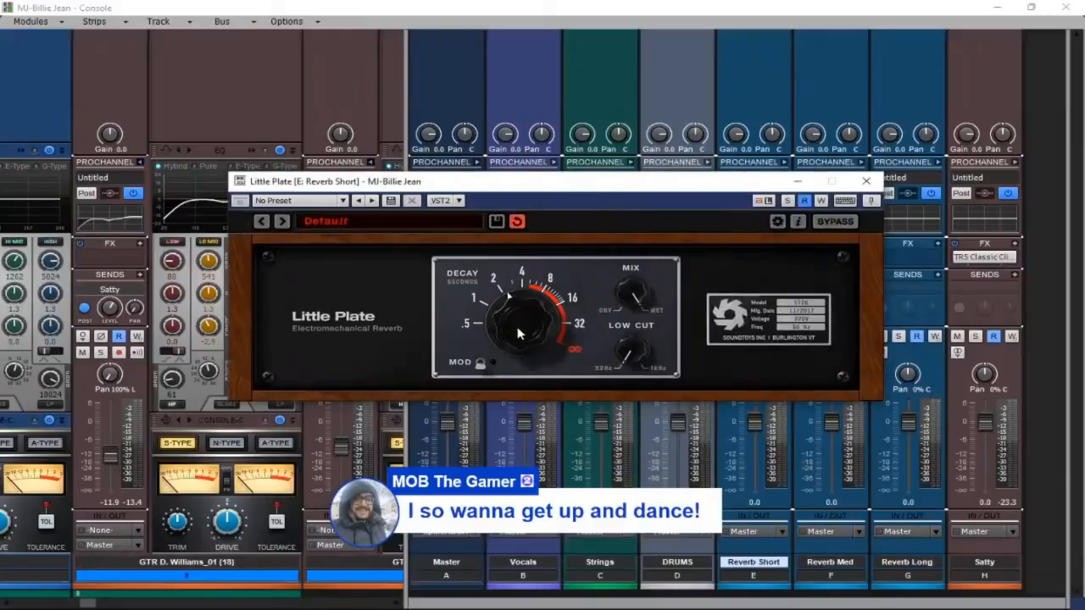
drag(519, 333, 523, 330)
click(871, 183)
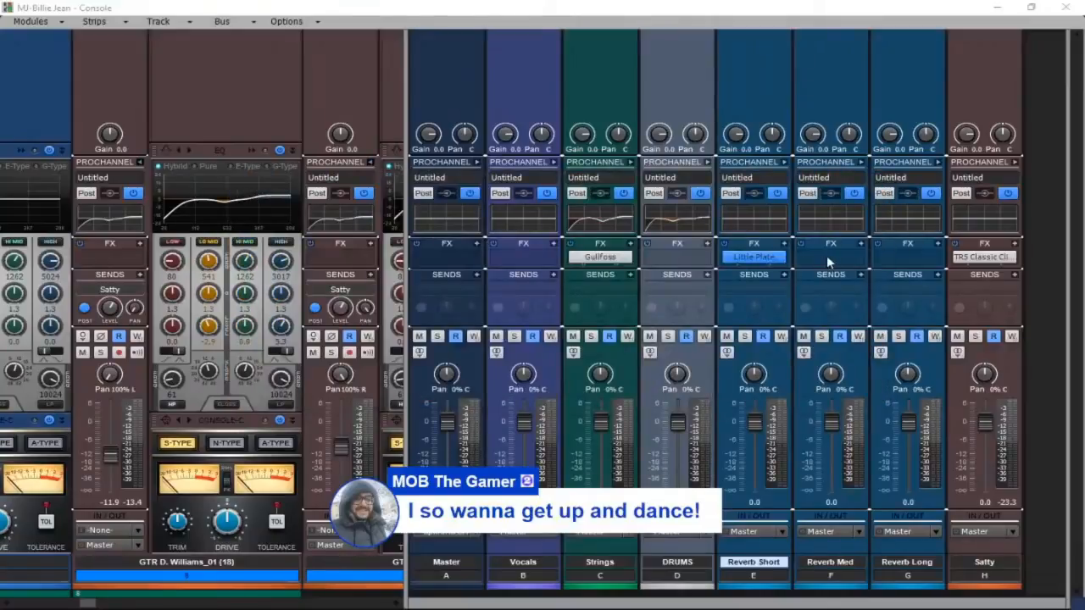
- Insert the 2016 Stereo Room reverb on the Reverb Med bus and set its mix to 100 %
right_click(829, 263)
mouse_move(791, 273)
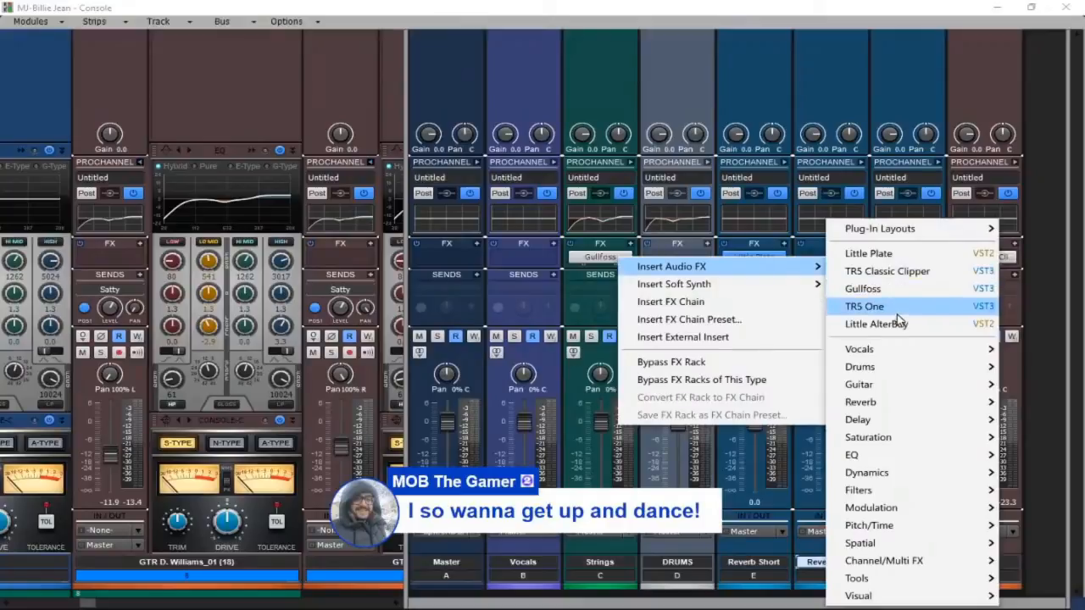
mouse_move(921, 405)
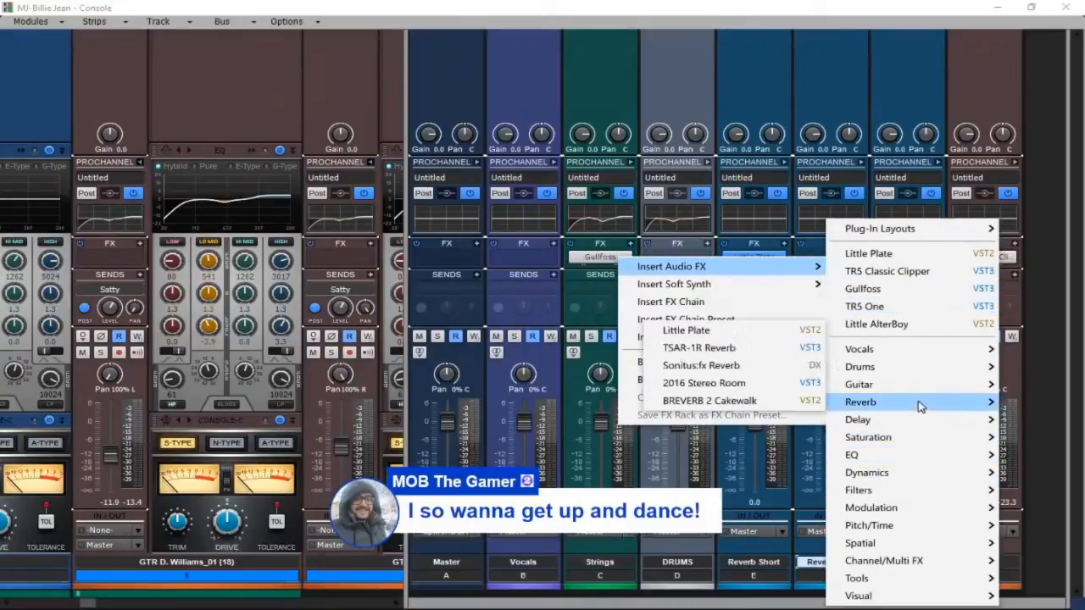
click(716, 383)
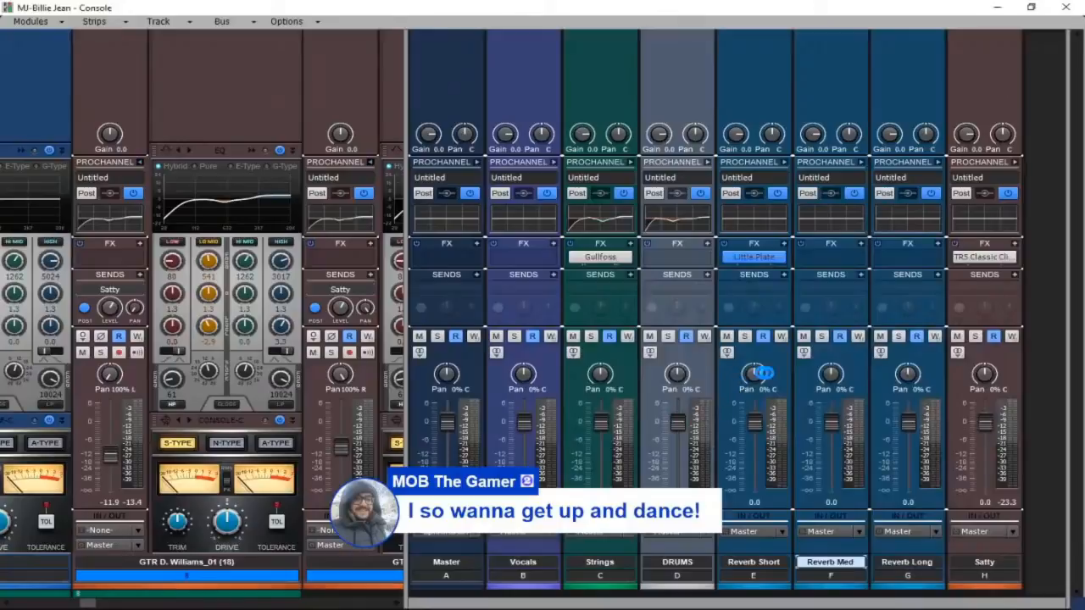
drag(359, 362, 287, 153)
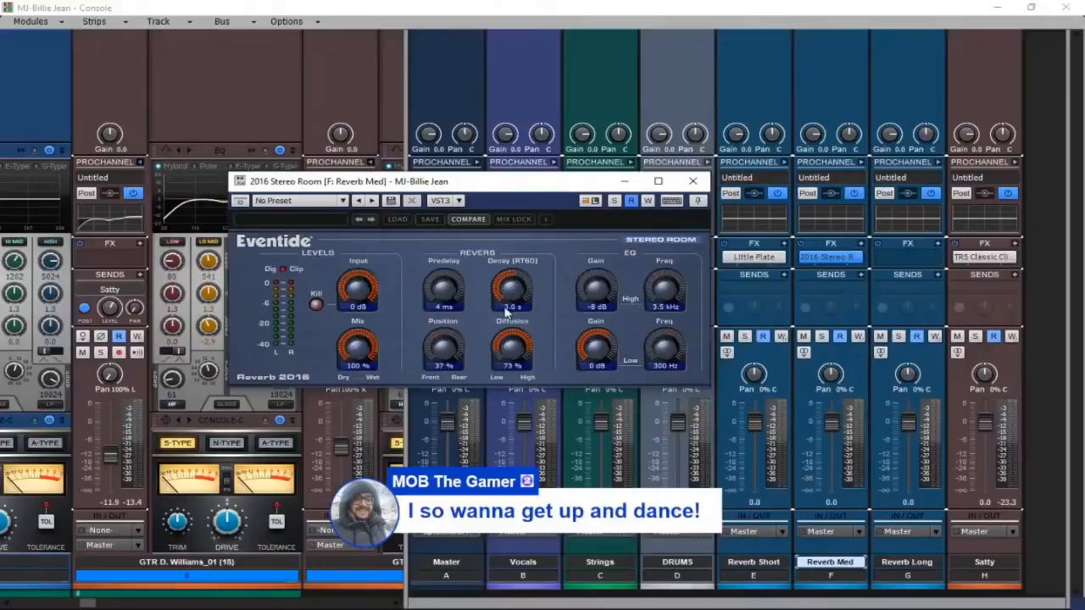
- Set the Reverb Med room to 513 ms decay, 50 % position, 100 % diffusion, low EQ -5 dB at about 237 Hz, and raise the high frequency
mouse_move(510, 310)
mouse_down()
mouse_move(526, 360)
mouse_move(506, 312)
mouse_up()
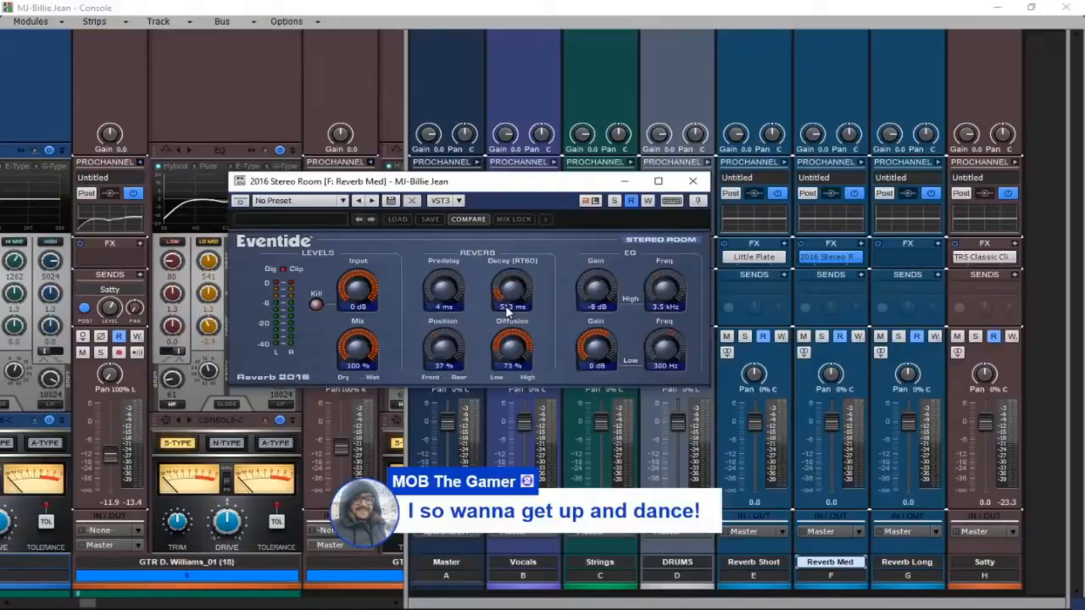
drag(445, 352, 439, 331)
drag(510, 354, 517, 285)
drag(599, 354, 607, 417)
drag(662, 351, 664, 376)
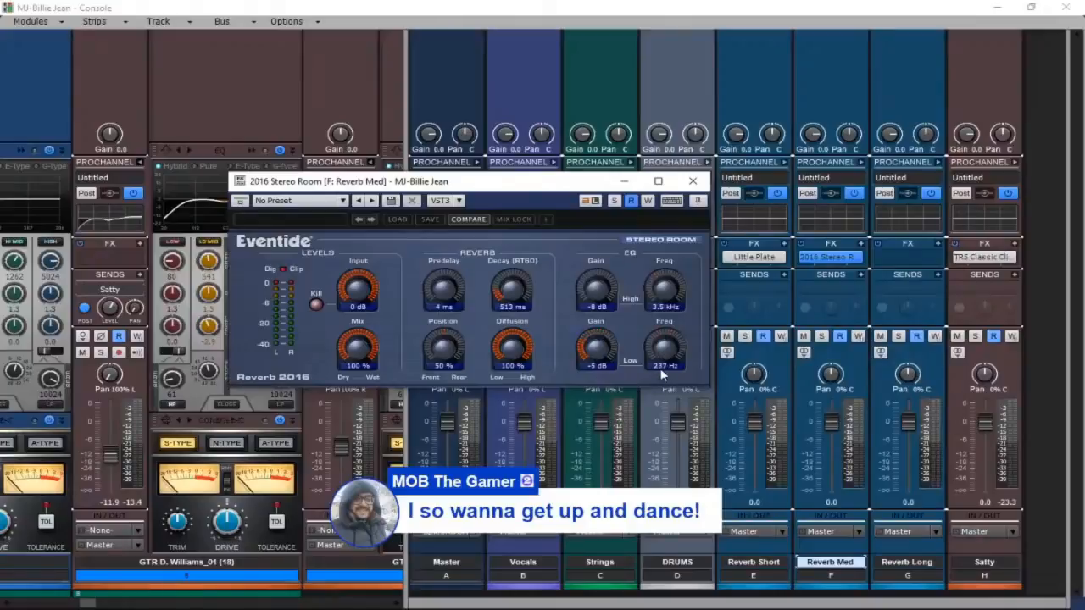
drag(660, 290, 655, 244)
click(692, 181)
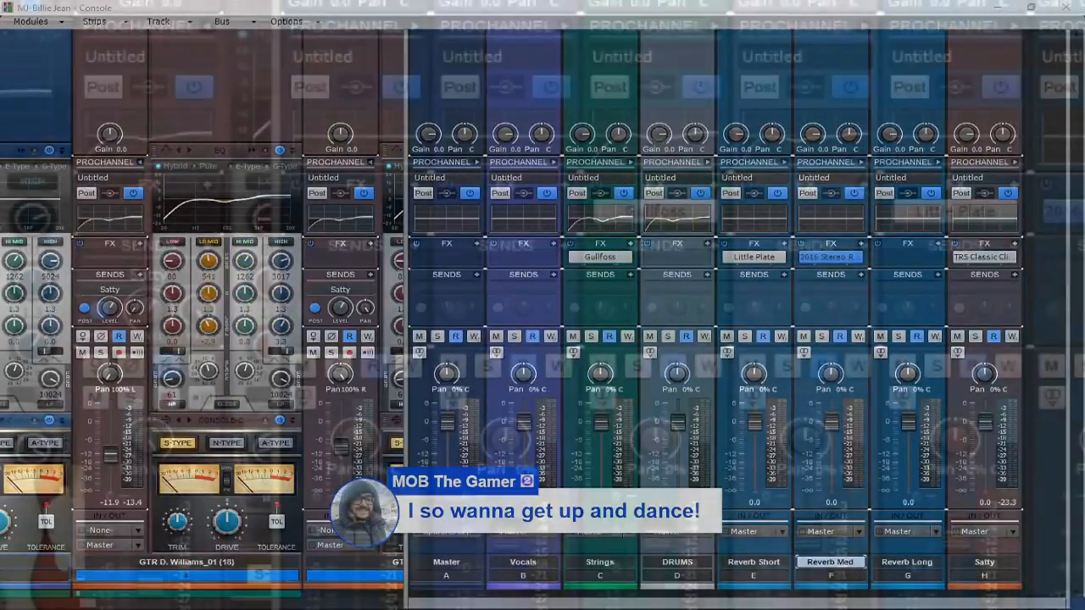
- Insert the 2016 Stereo Room reverb on the Reverb Long bus
right_click(884, 262)
mouse_move(882, 263)
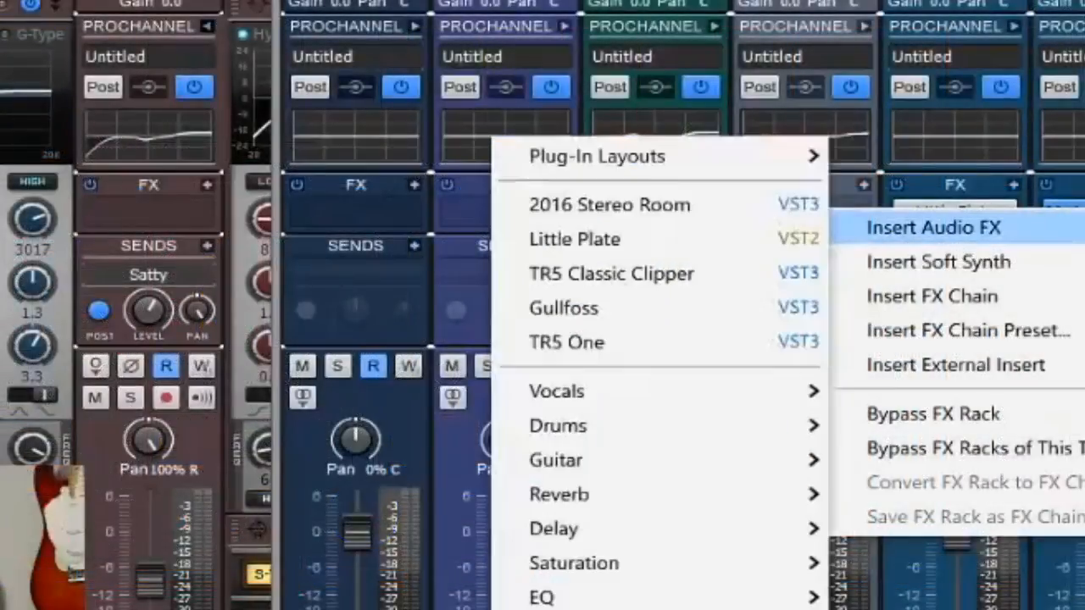
click(609, 204)
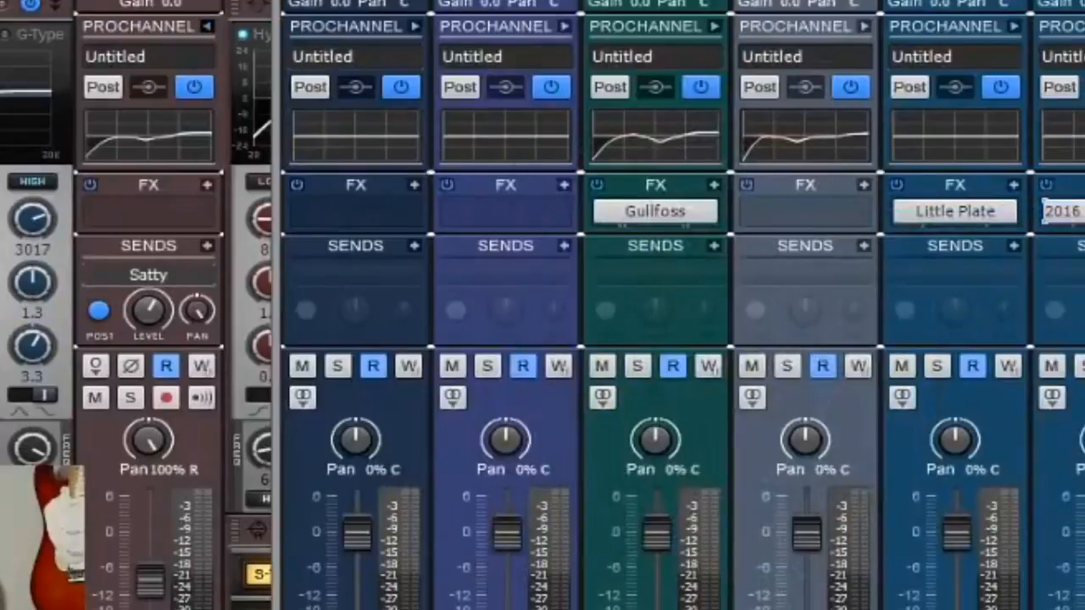
- Switch to the Calculator, multiply the 513 ms quarter-note duration by 2, and close the Calculator
key(alt+Tab)
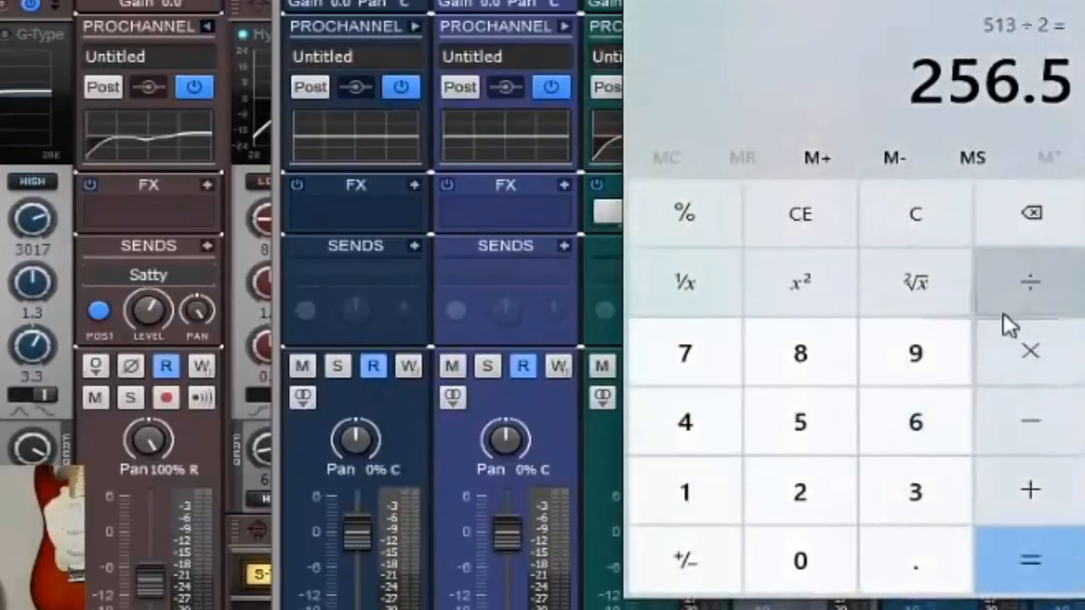
click(952, 214)
click(845, 419)
click(727, 492)
click(882, 500)
click(1033, 381)
click(838, 502)
click(1024, 551)
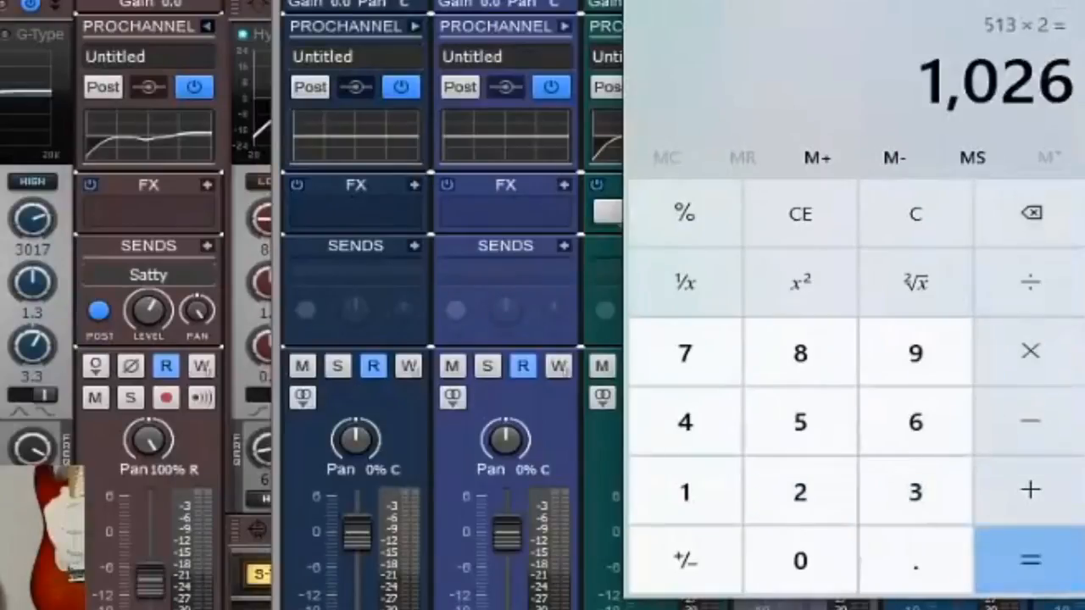
key(alt+F4)
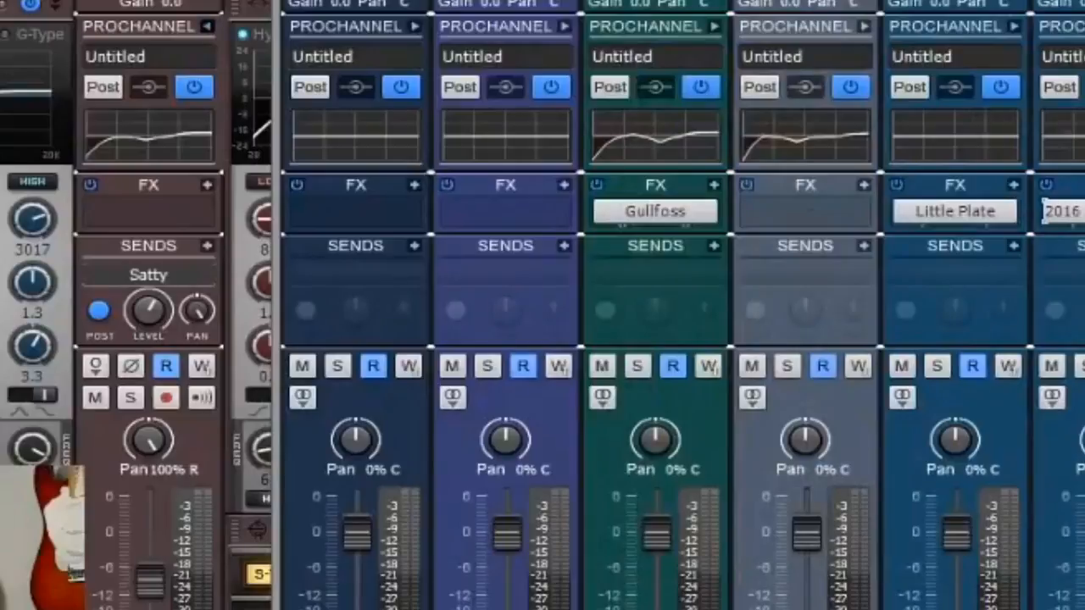
- Set the decay of the Reverb Long bus's 2016 Stereo Room to about 1.2 s and close the plug-in window
double_click(1063, 211)
drag(518, 271, 463, 227)
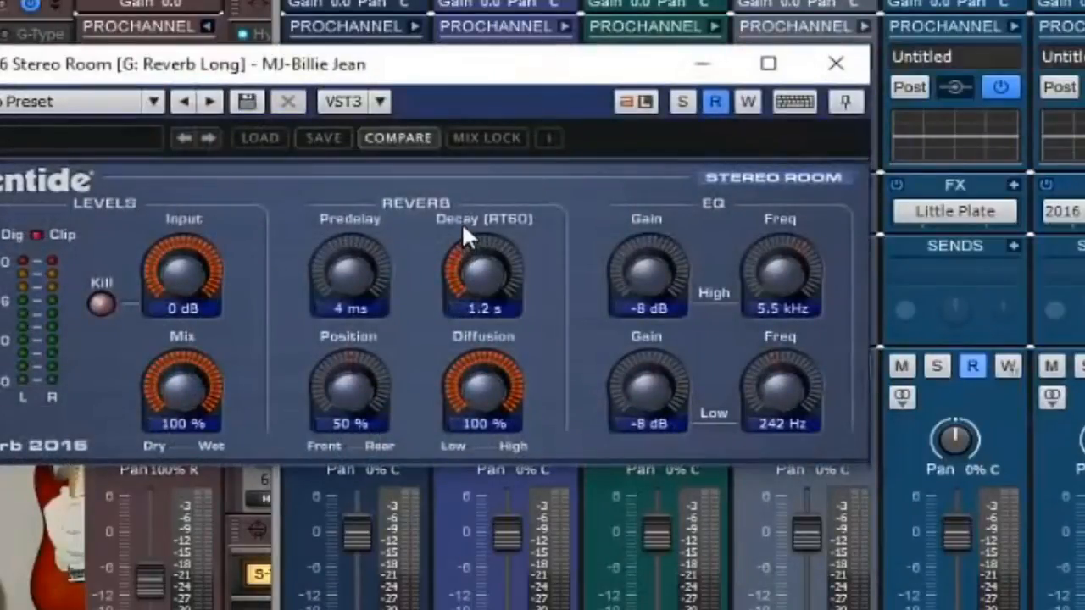
click(837, 62)
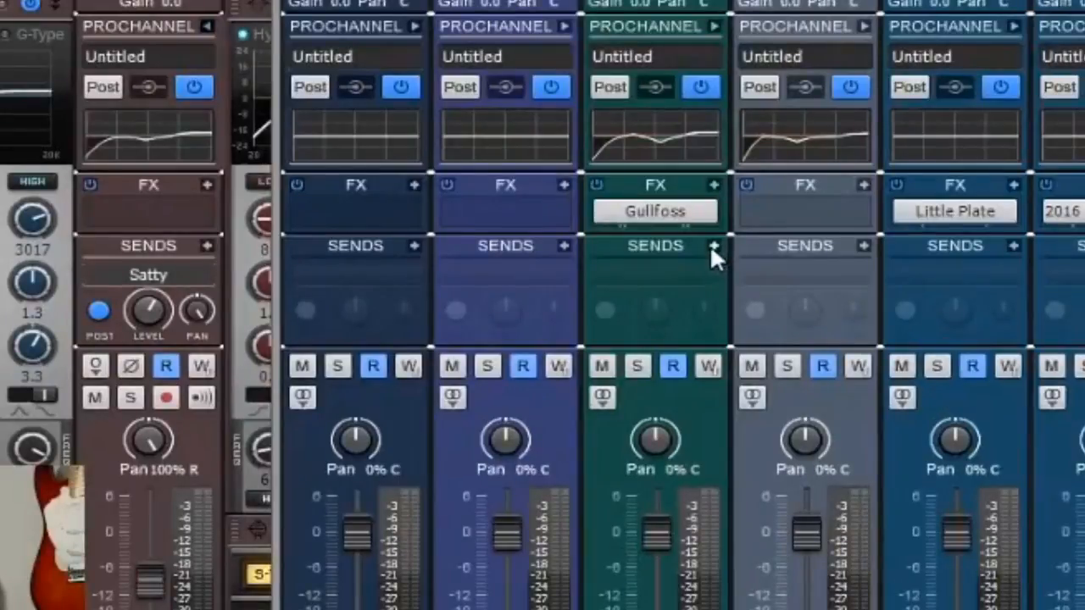
- Solo the Strings bus together with the Reverb Short, Reverb Med and Reverb Long buses
click(636, 365)
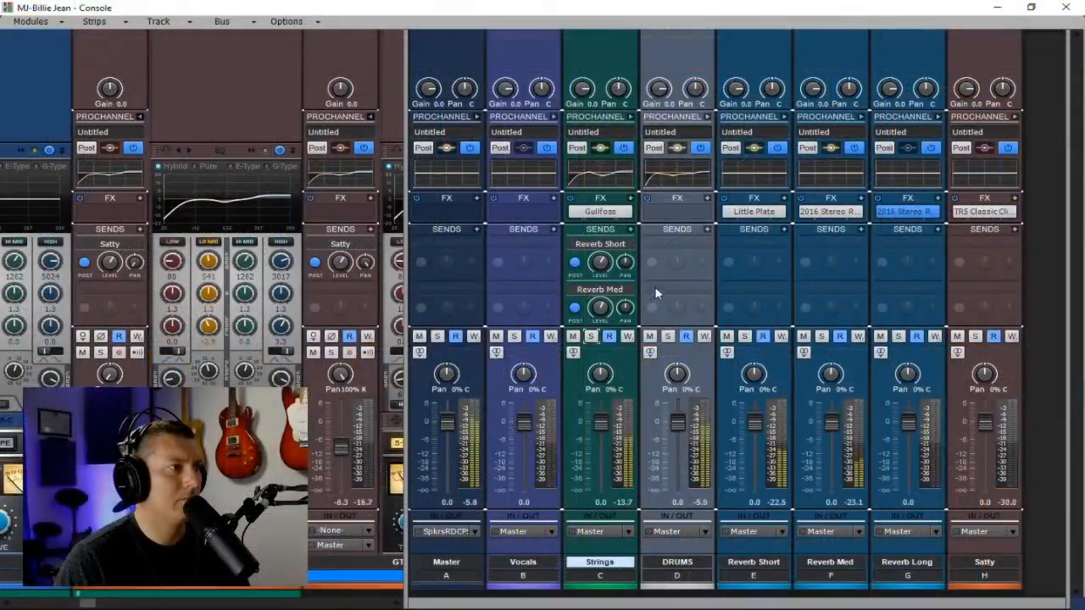
click(744, 337)
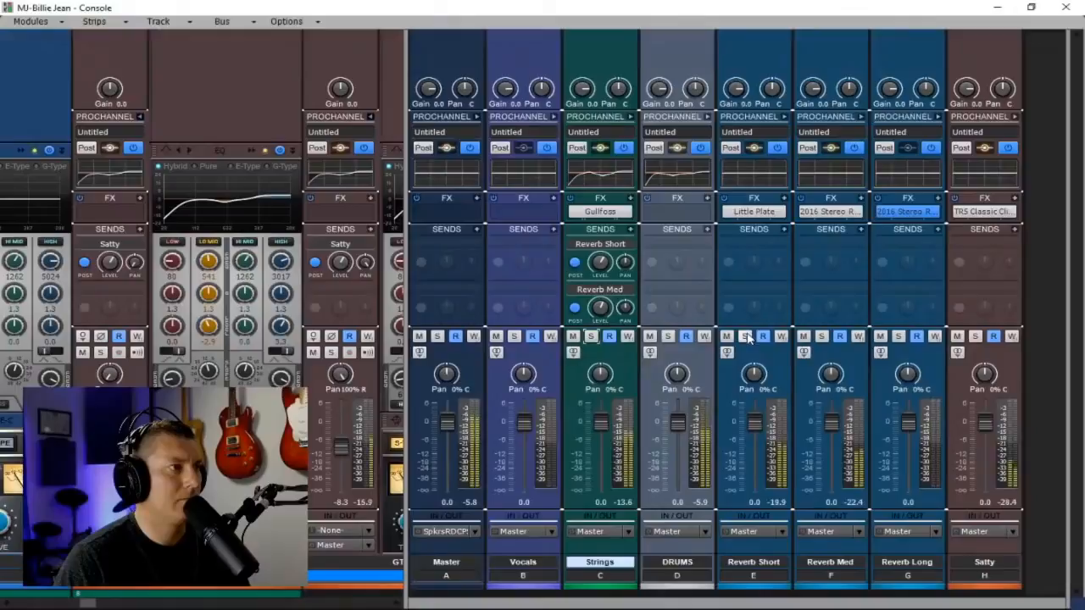
click(821, 337)
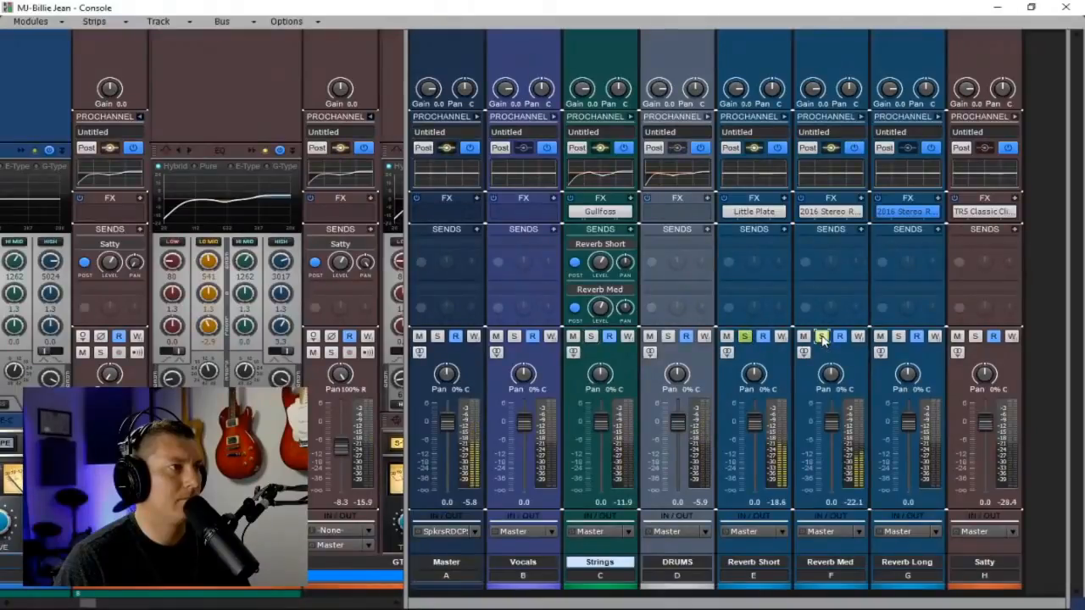
click(591, 337)
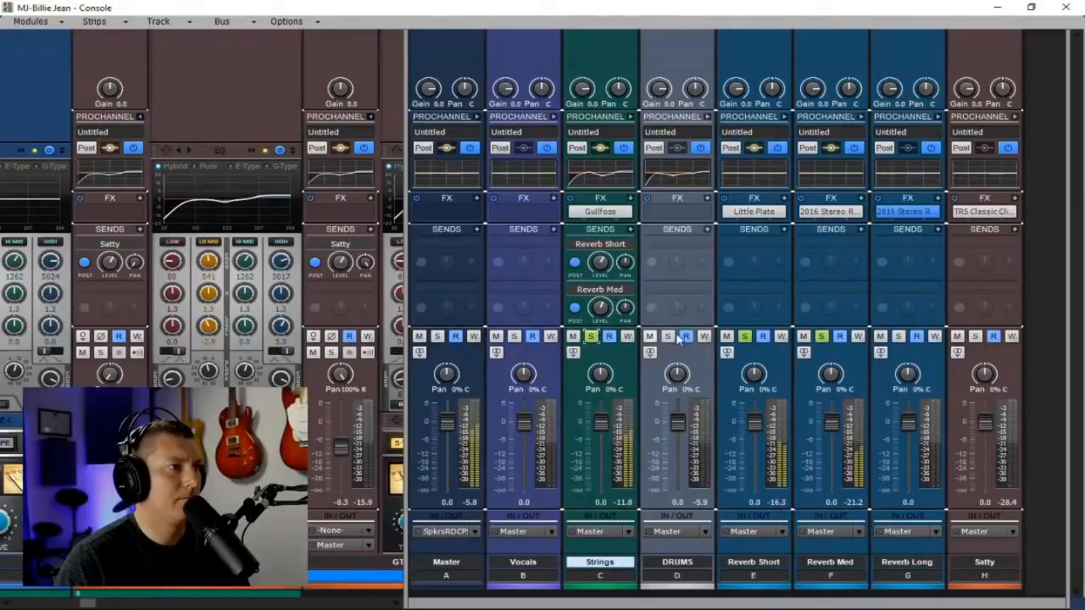
click(898, 336)
- Add a Reverb Long send to the Strings bus and lower its send level
click(630, 228)
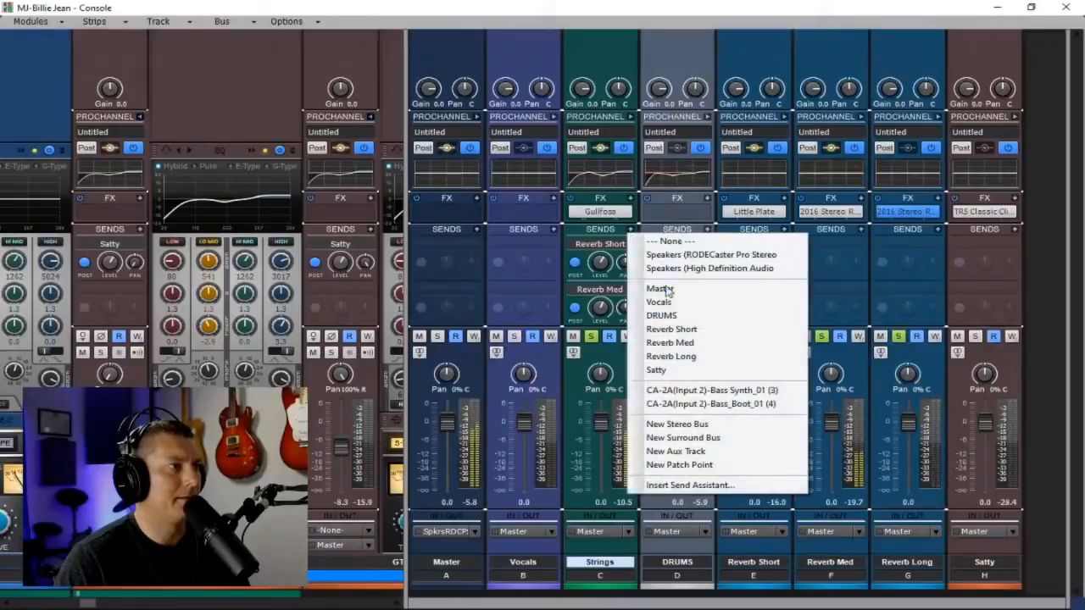
click(671, 356)
drag(602, 307, 601, 314)
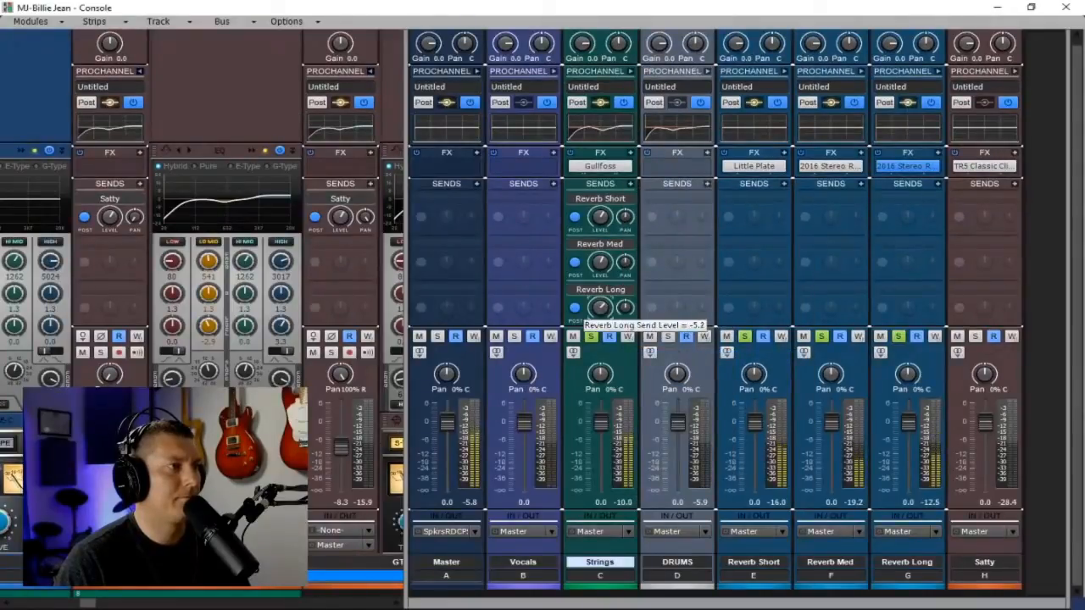
drag(602, 315, 602, 317)
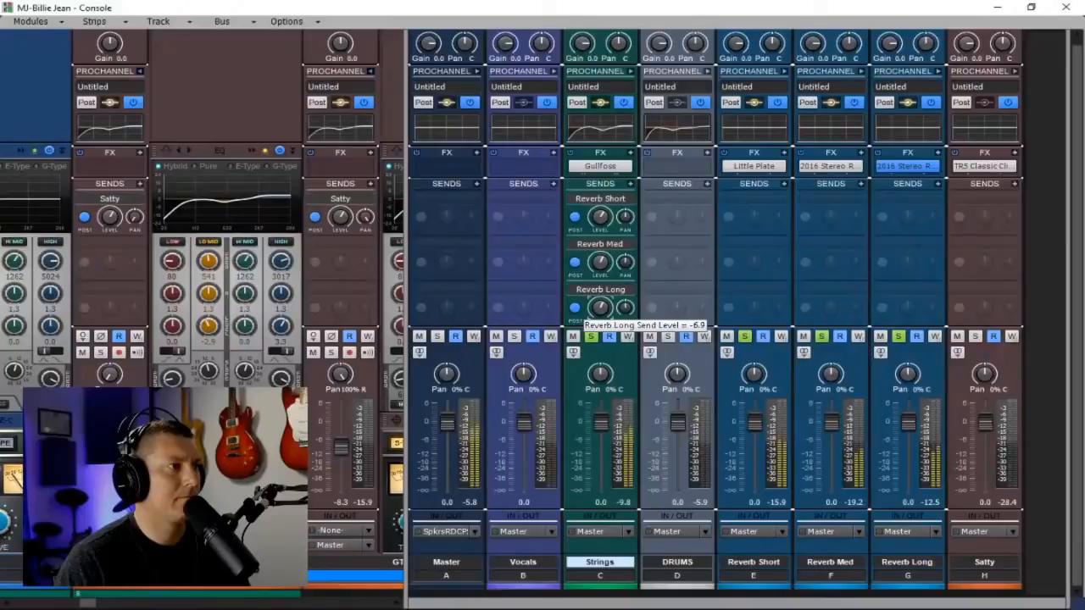
drag(601, 317, 601, 319)
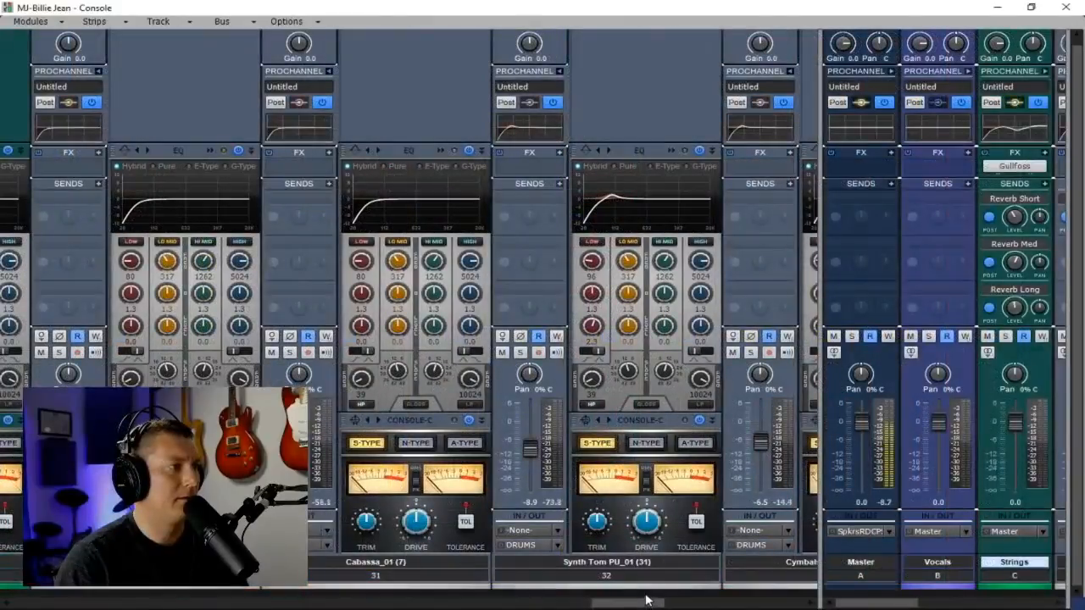
- Route the output of the Synth Tom PU_01 track to the Master bus instead of DRUMS
mouse_move(634, 603)
mouse_down()
mouse_move(623, 607)
mouse_move(648, 603)
mouse_up()
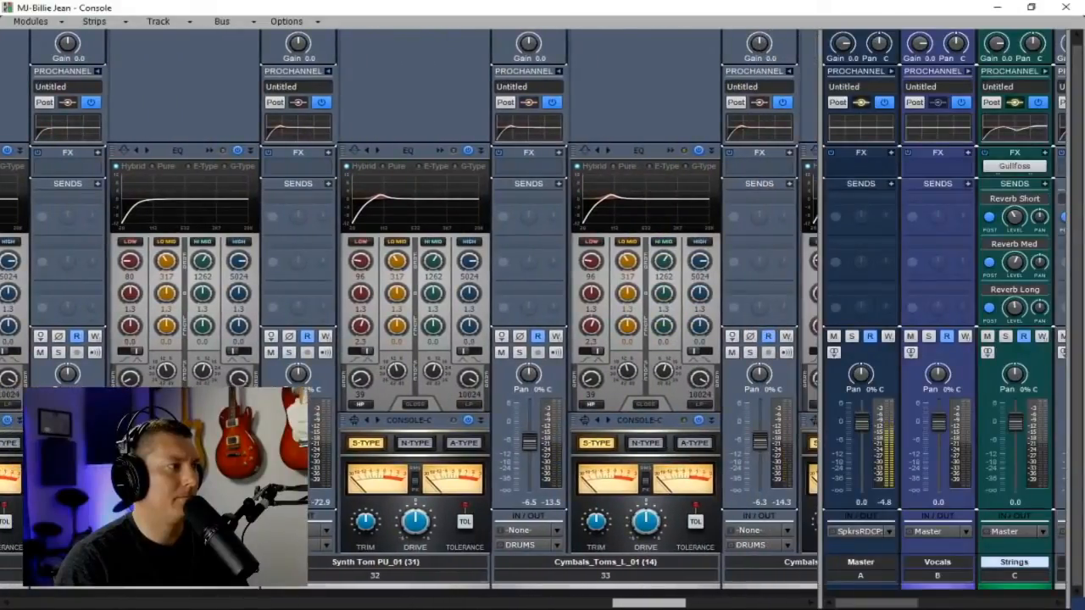
mouse_move(648, 602)
mouse_down()
mouse_move(753, 607)
mouse_move(586, 606)
mouse_move(629, 605)
mouse_up()
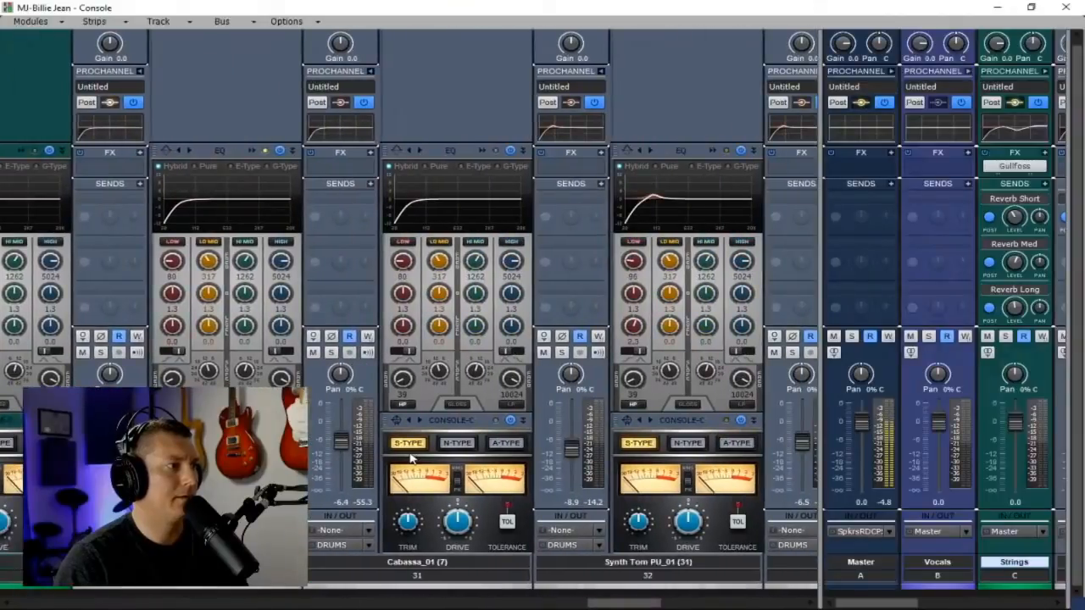
mouse_move(574, 467)
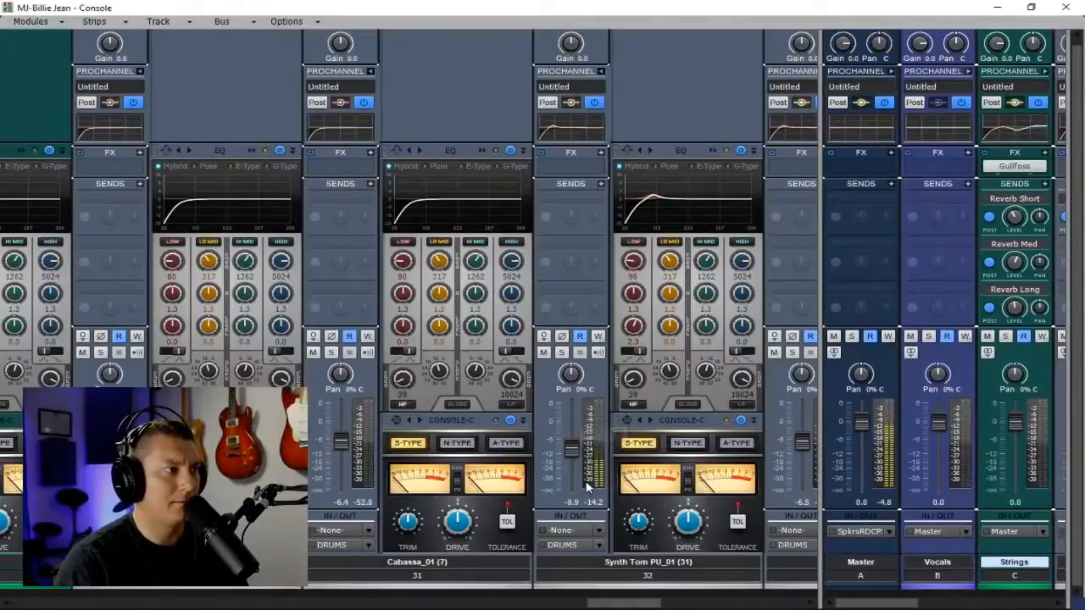
click(601, 547)
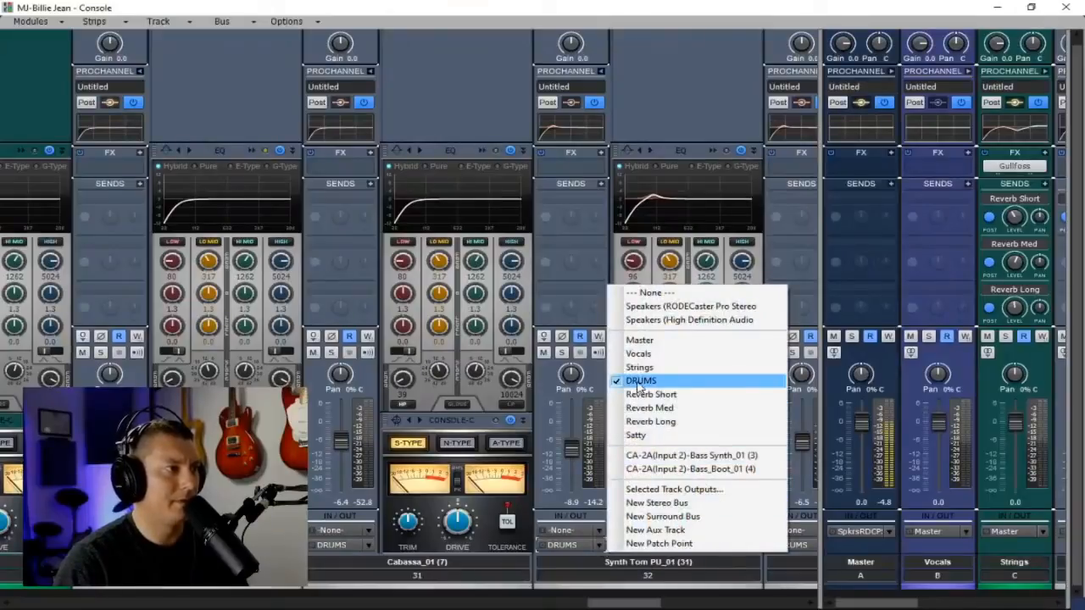
click(643, 340)
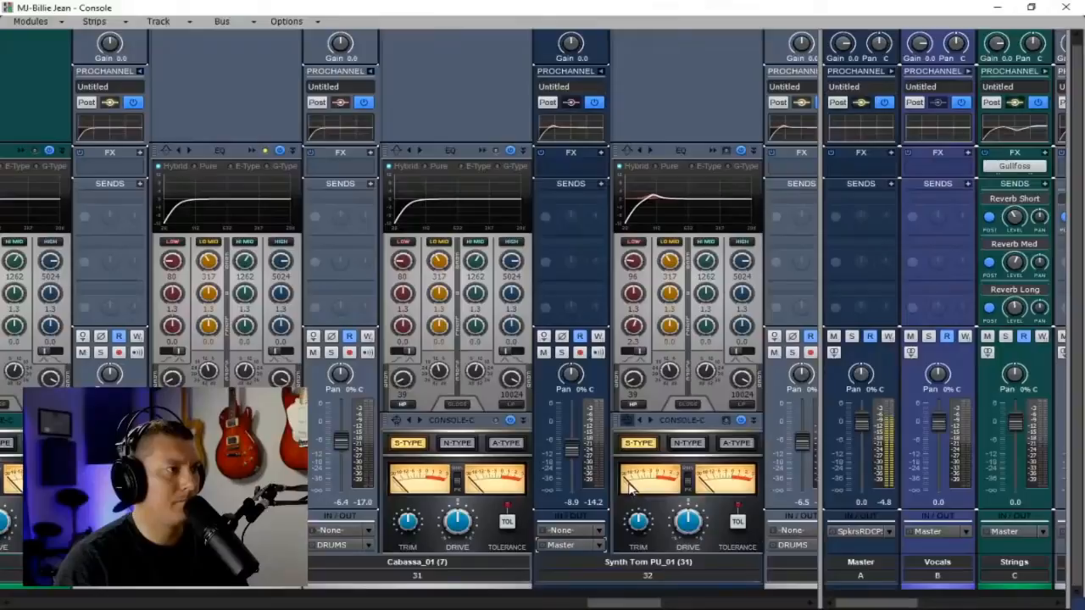
- Solo the Reverb Med and Reverb Long buses alongside the already soloed DRUMS and Reverb Short buses
drag(593, 604, 757, 603)
drag(818, 289, 348, 289)
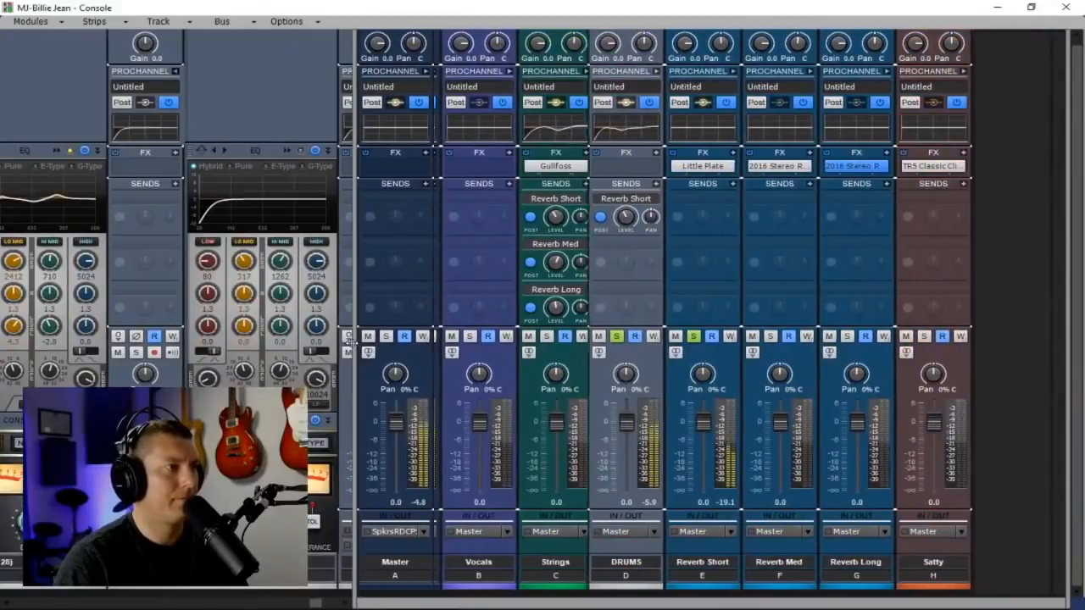
click(769, 337)
click(845, 336)
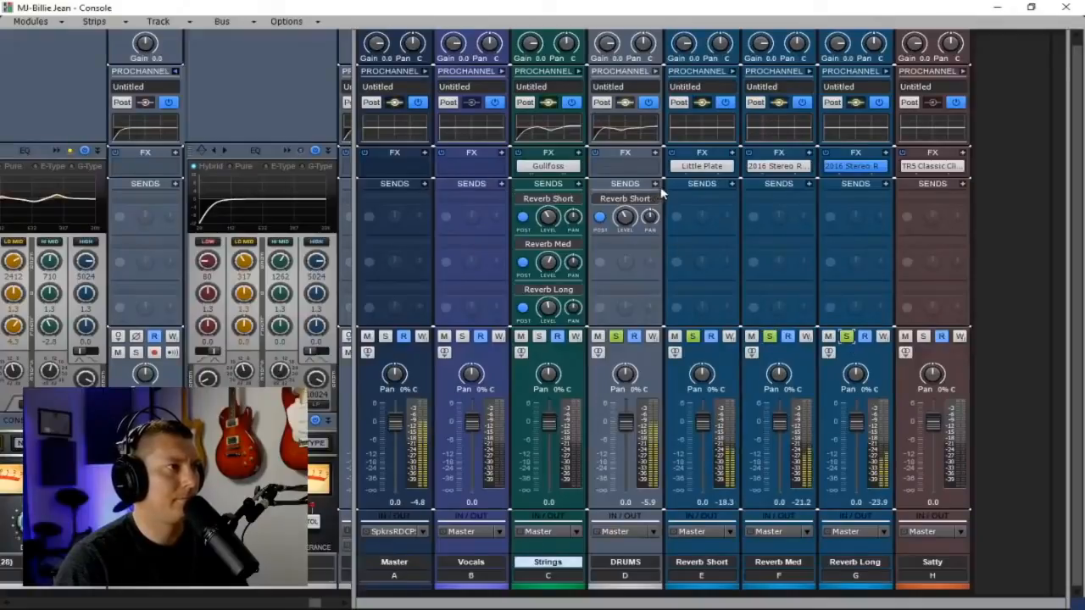
- Add a Reverb Med send to the DRUMS bus and set its send level to about -9 dB
click(656, 184)
click(701, 295)
drag(624, 261, 625, 257)
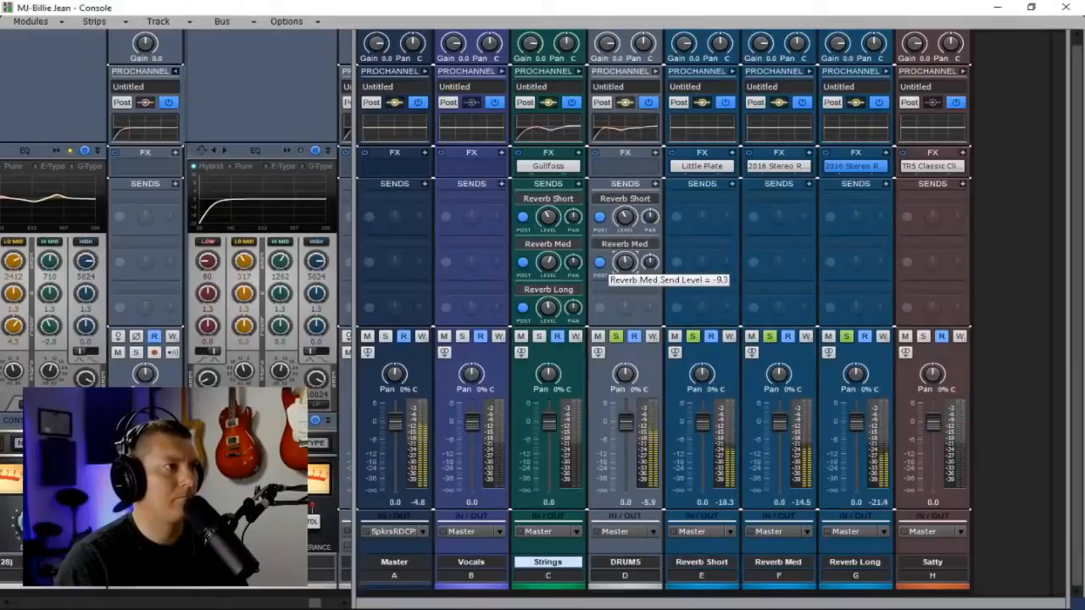
drag(625, 262, 622, 264)
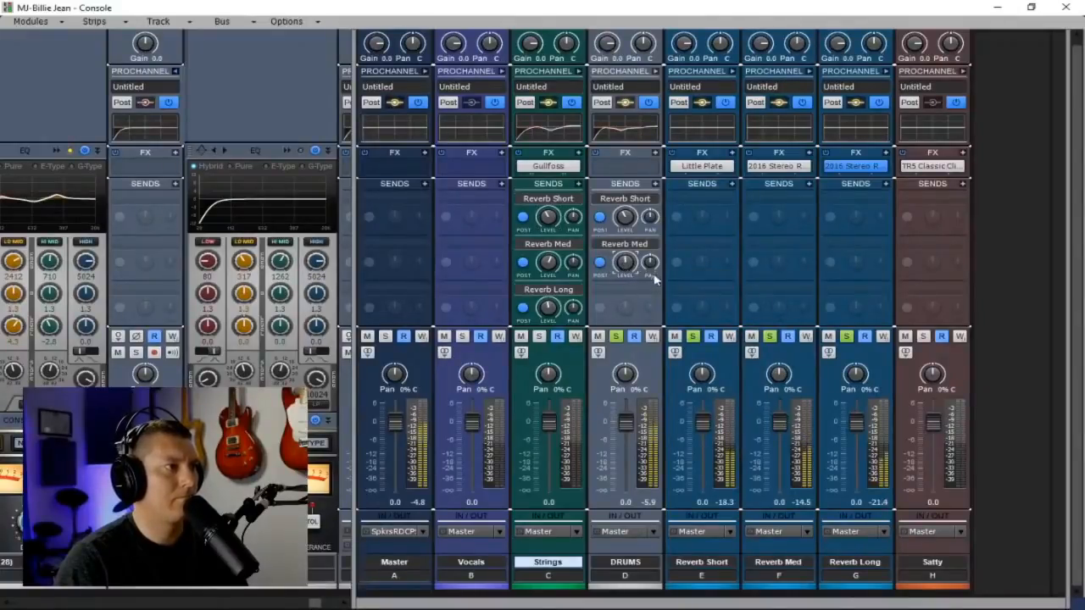
- Add a Reverb Long send to the DRUMS bus and set its send level to about -13.4 dB
click(656, 184)
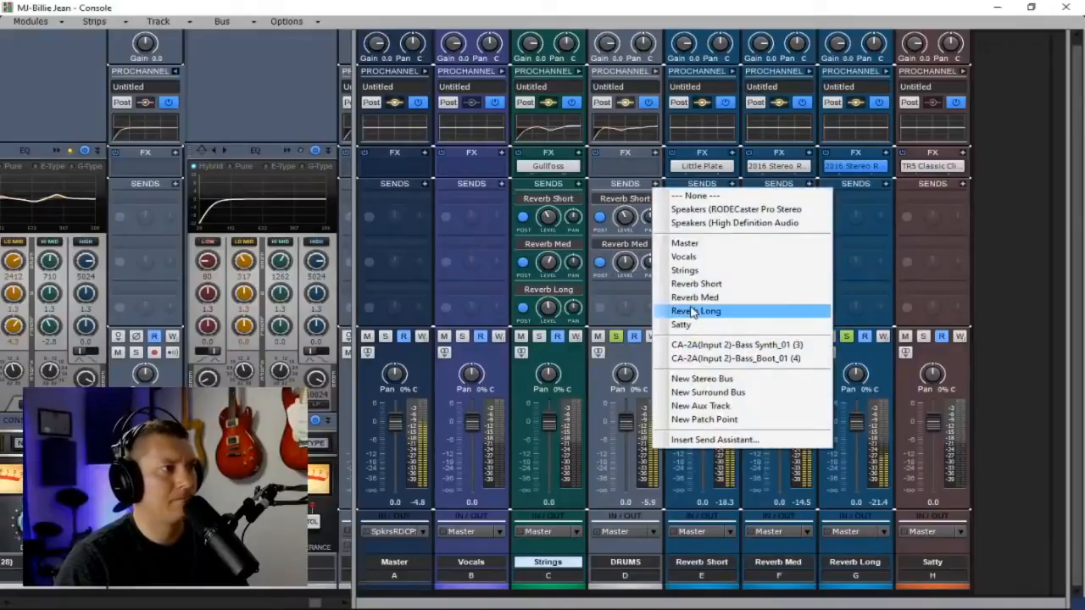
click(692, 312)
drag(624, 308, 625, 312)
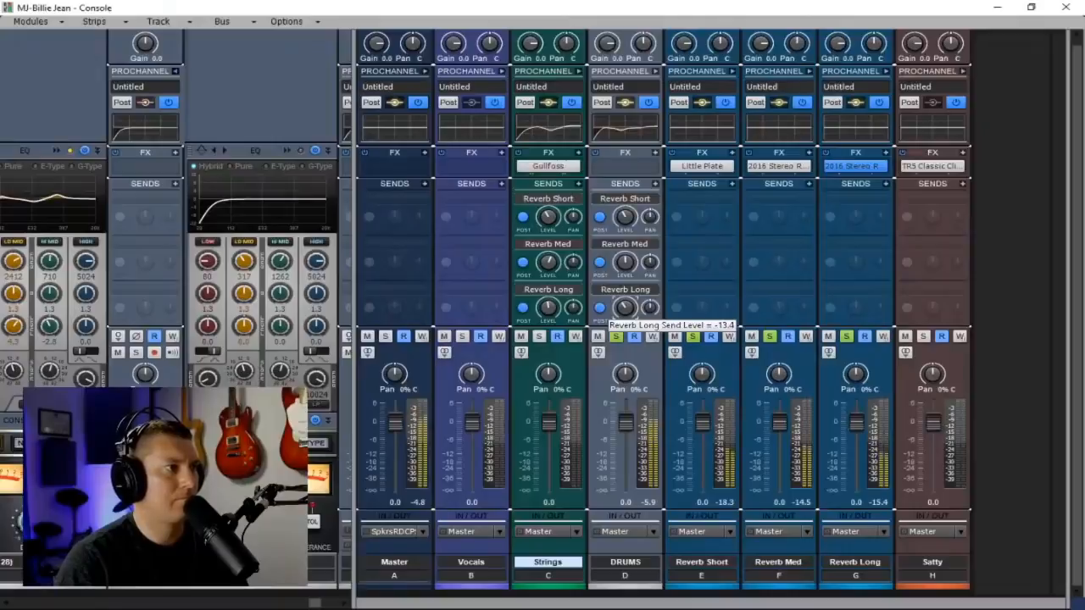
drag(625, 311, 618, 310)
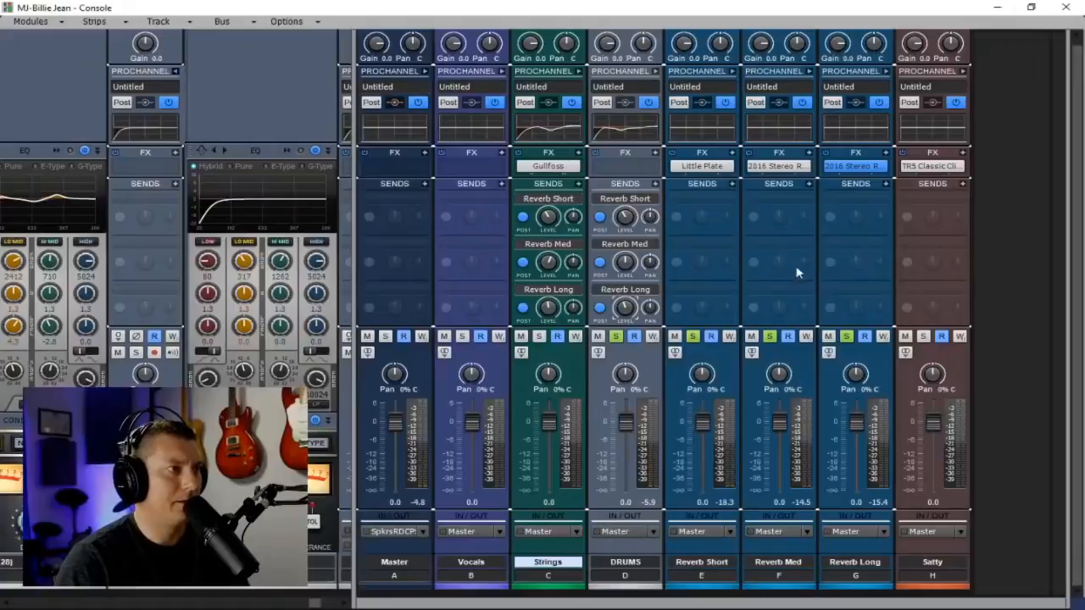
- Unsolo the DRUMS bus and all three reverb buses, and lower the DRUMS bus's Reverb Med send level to about -13 dB
click(846, 336)
click(769, 336)
click(693, 337)
click(615, 337)
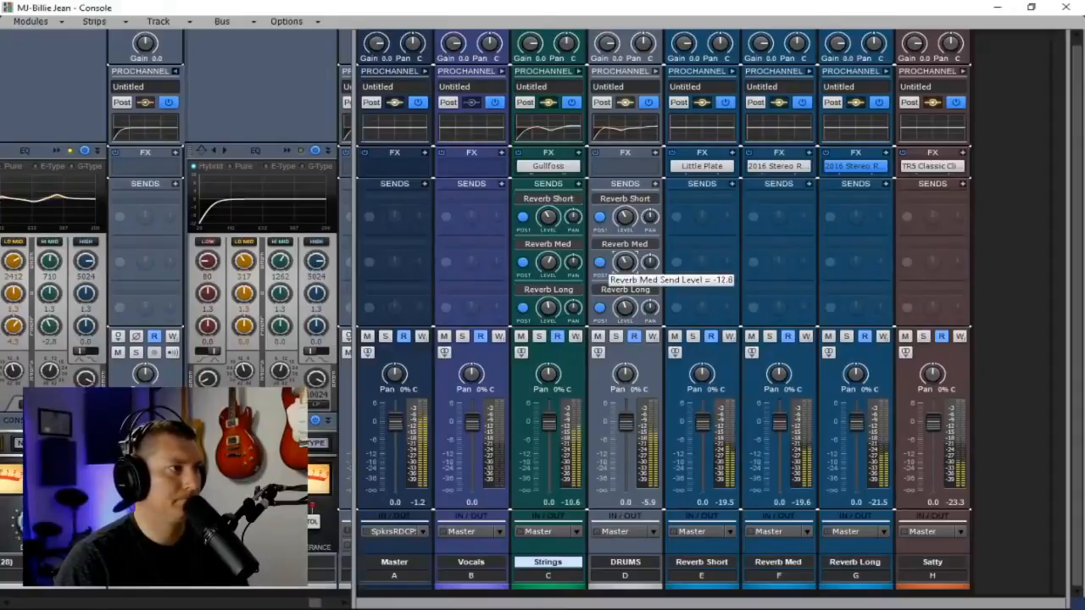
mouse_move(625, 266)
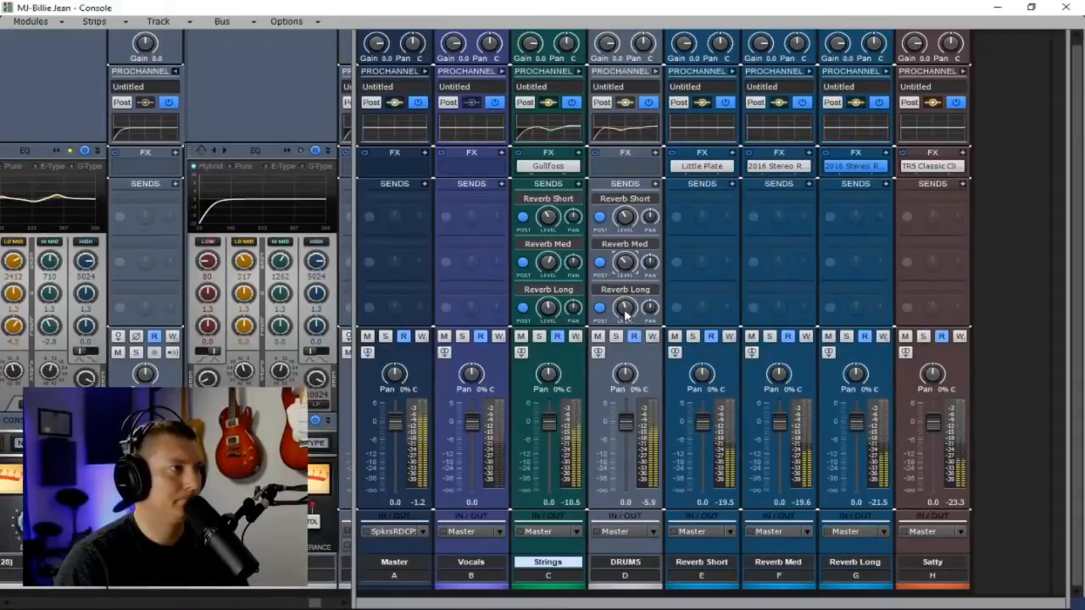
- Add a Satty send to the Strings bus and set its level to about -9.4
mouse_move(625, 310)
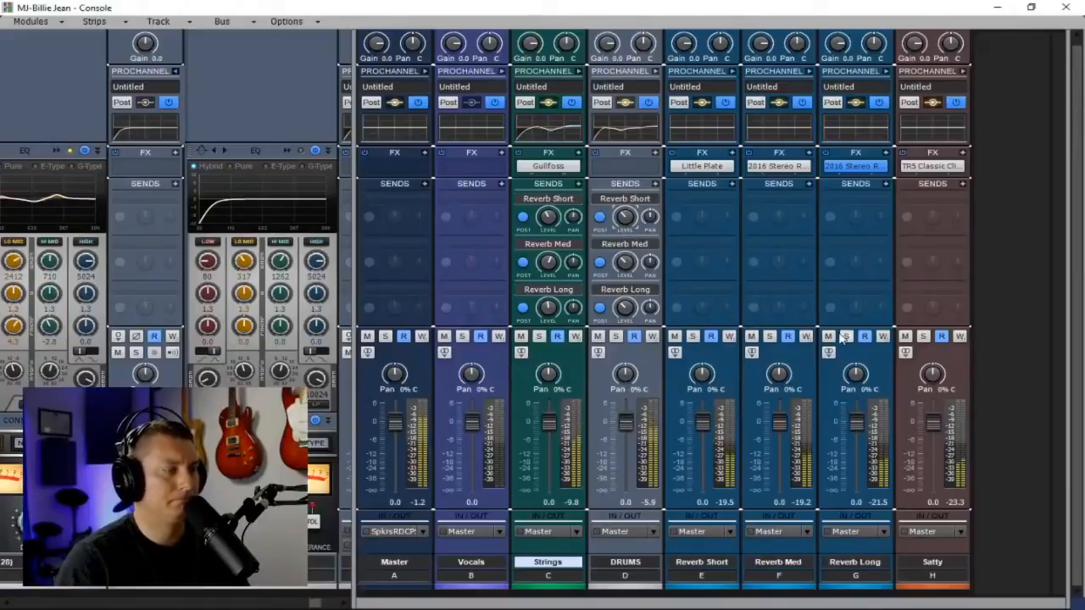
click(655, 184)
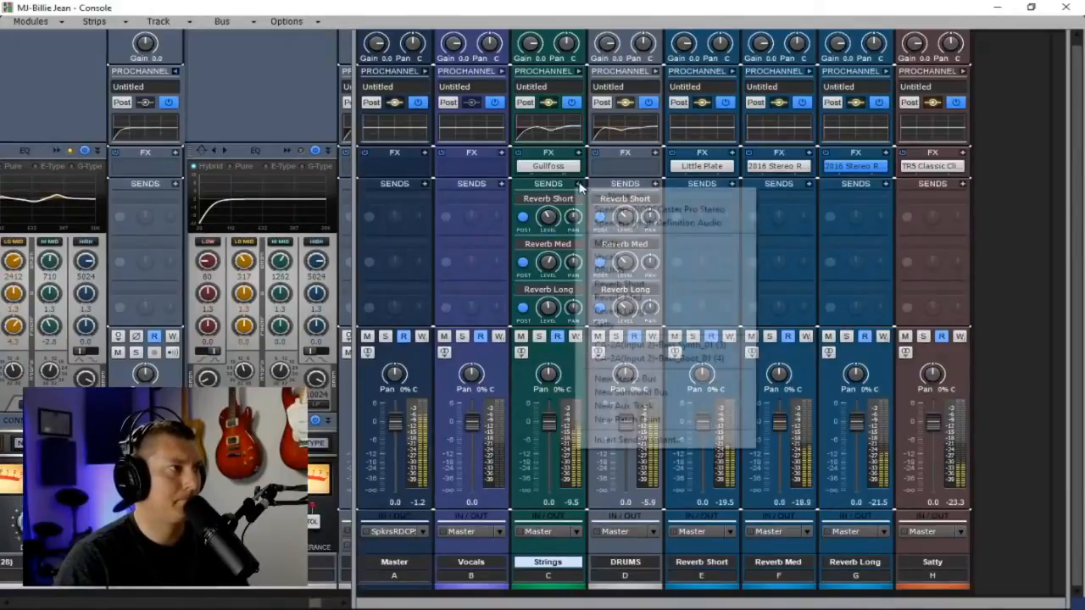
click(617, 324)
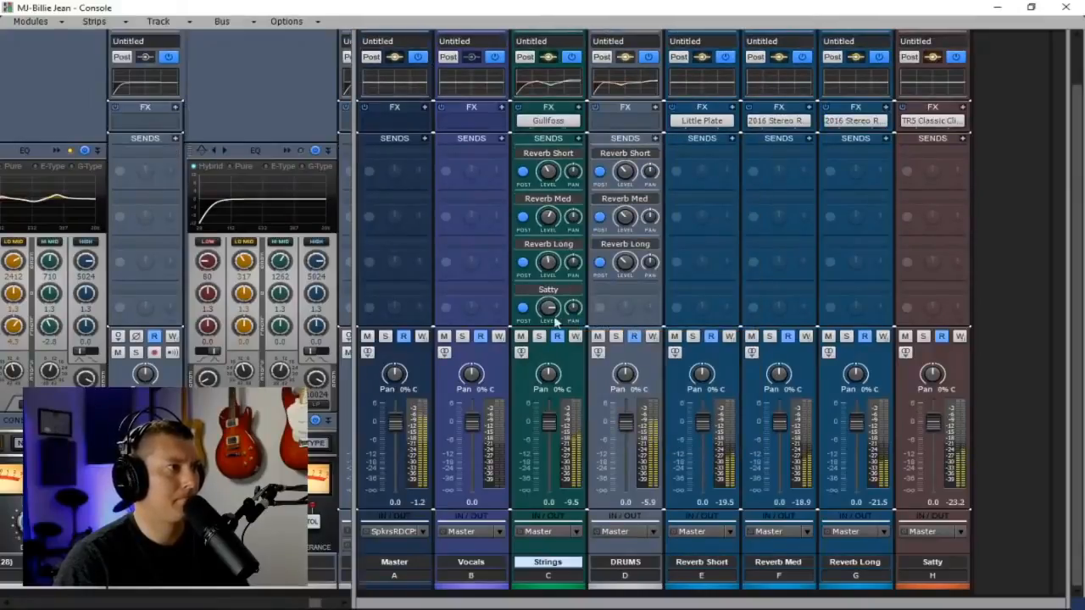
drag(550, 310, 550, 312)
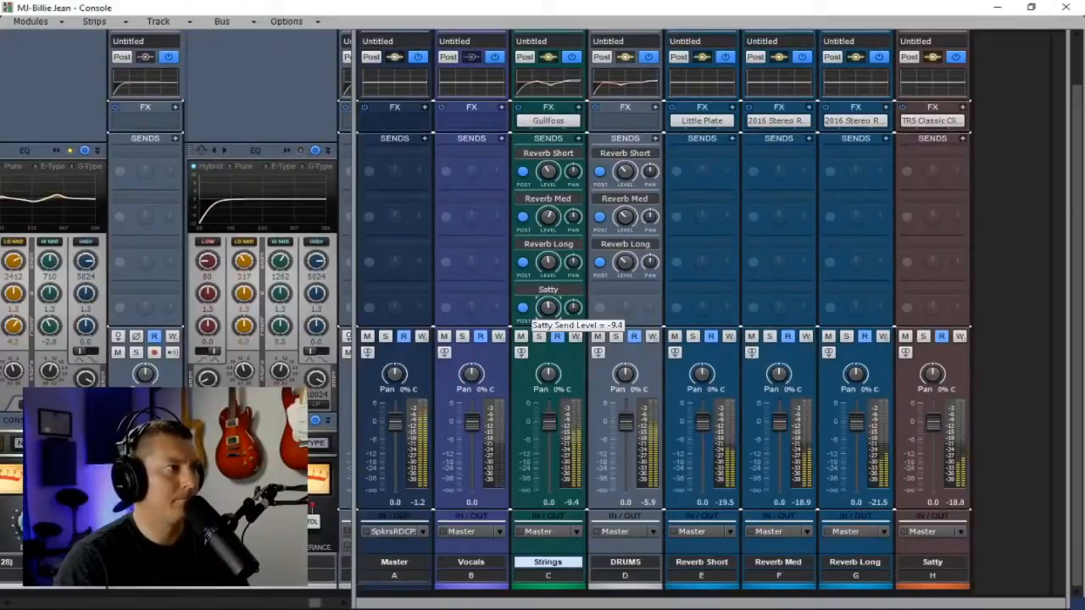
- Lower the Strings bus fader to about -1.6 and reset the Master bus's peak reading
drag(549, 422, 549, 429)
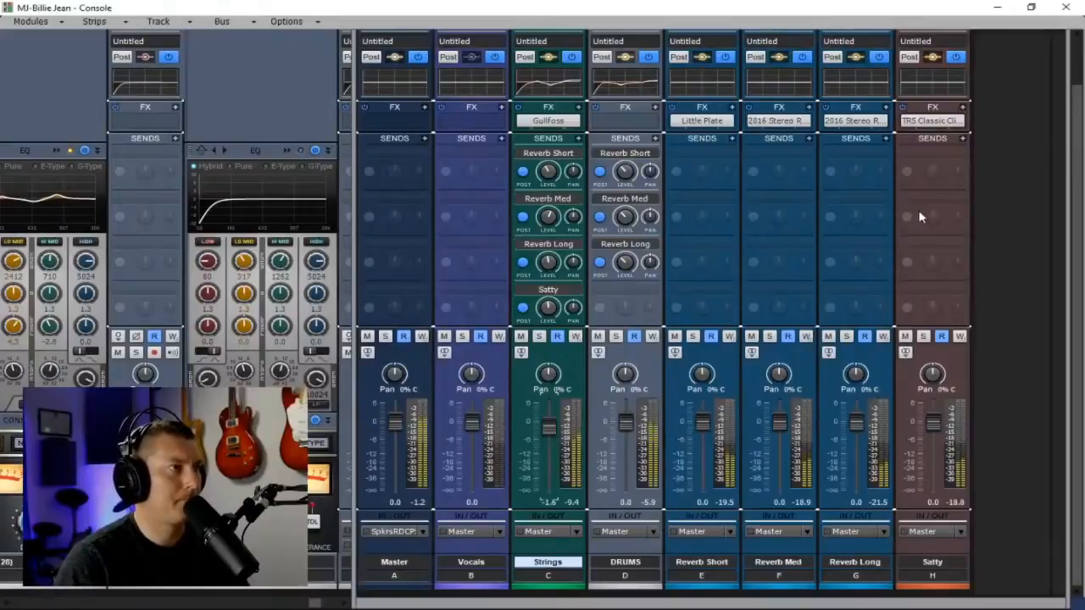
drag(347, 259, 566, 281)
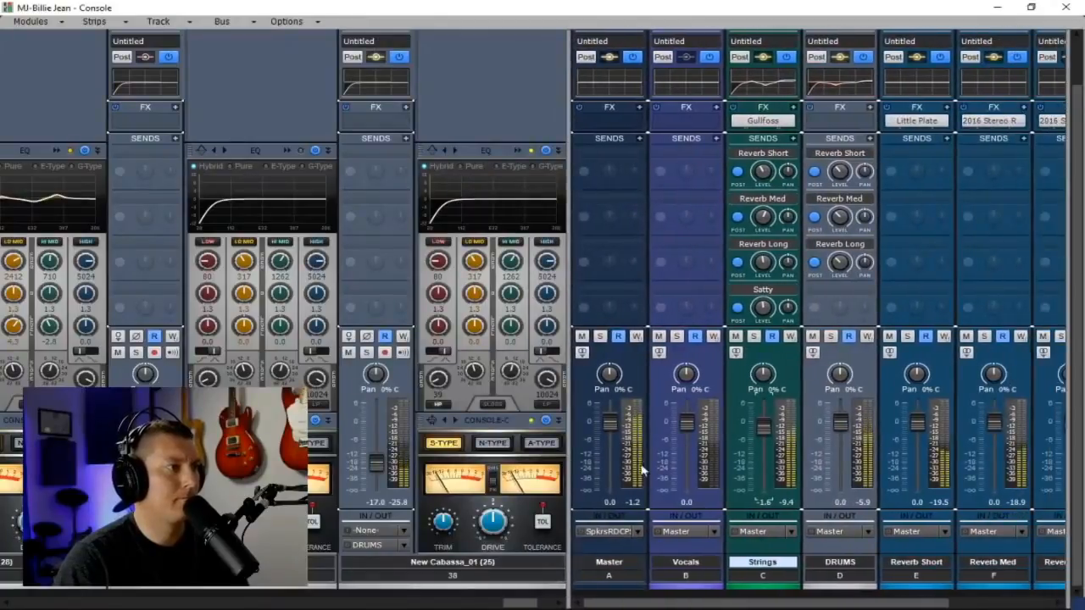
click(639, 504)
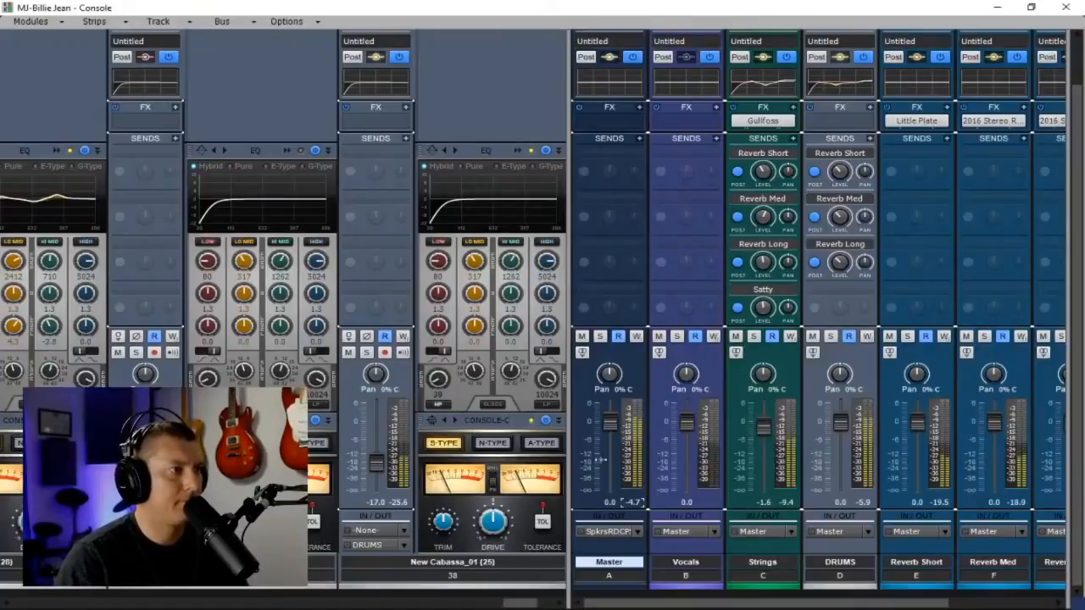
- Add a Reverb Short send to both guitar tracks, GTRDWilliams01 and GTR_01
drag(516, 603, 181, 605)
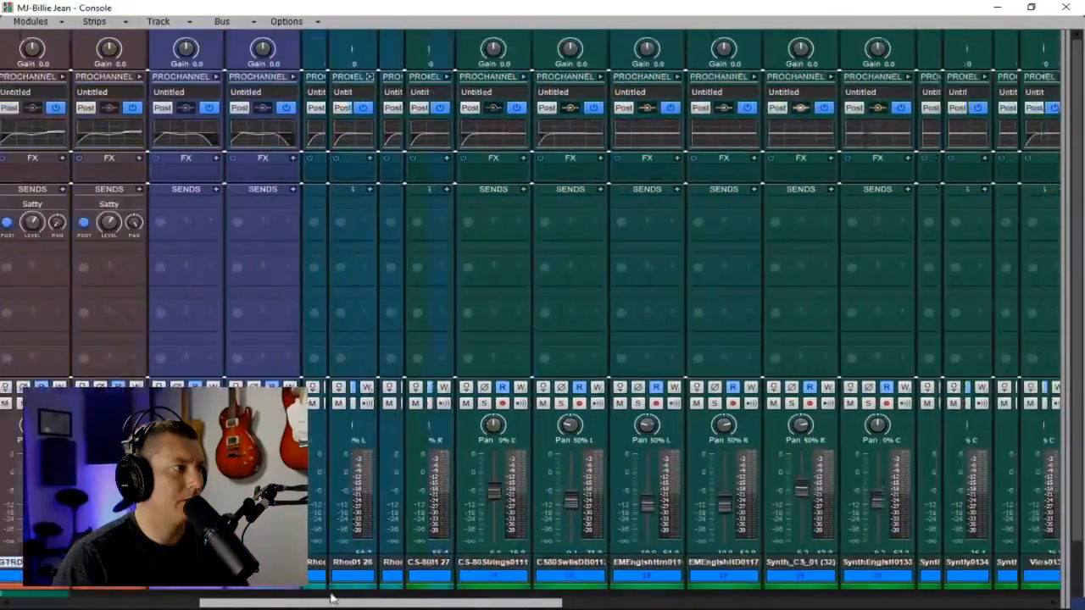
drag(332, 602, 210, 602)
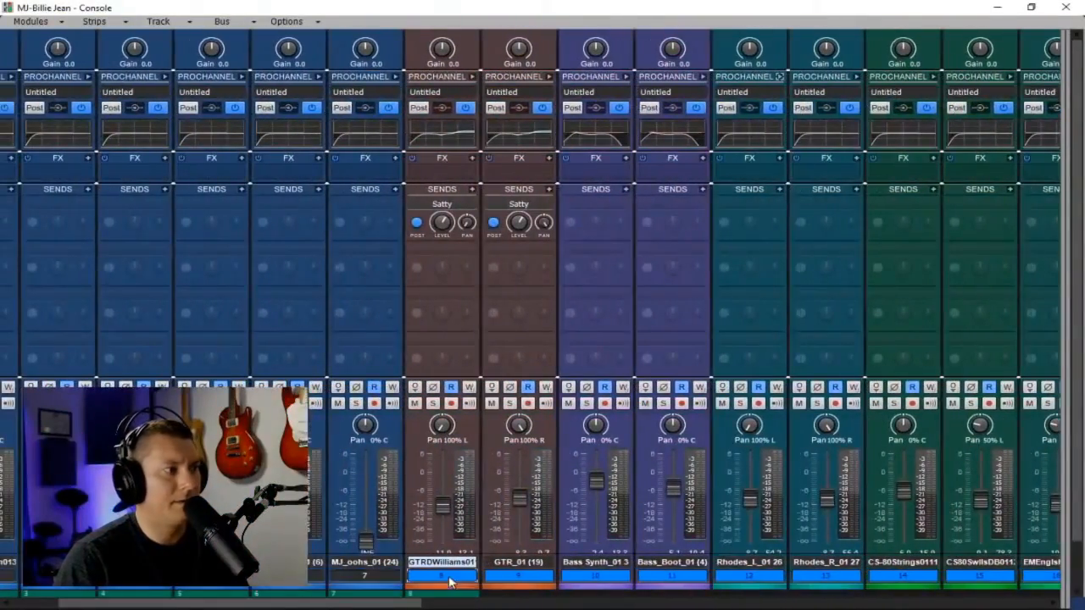
click(511, 576)
drag(462, 579, 498, 579)
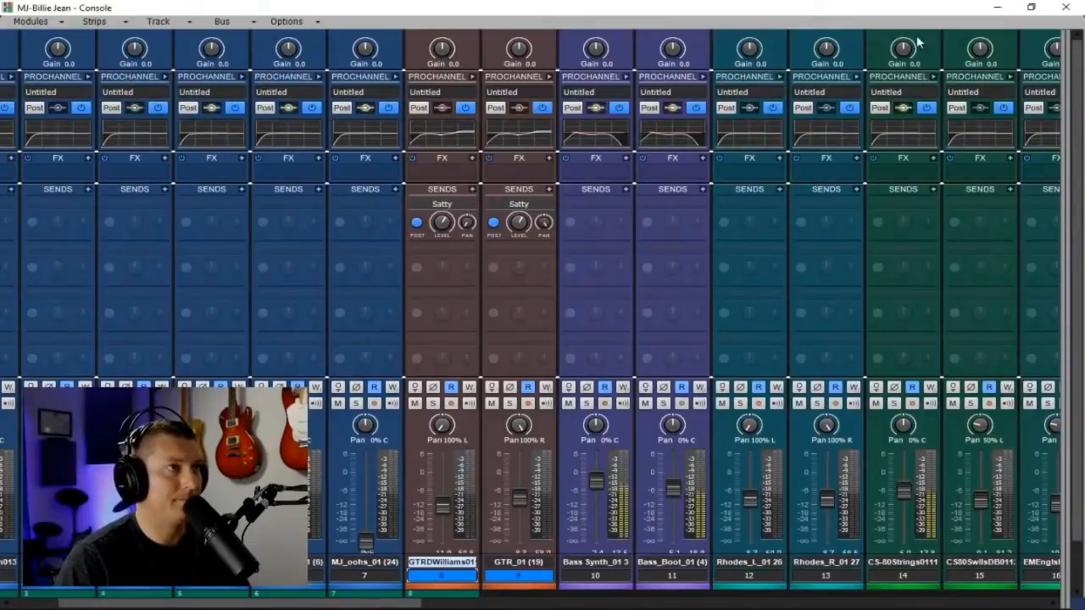
click(473, 206)
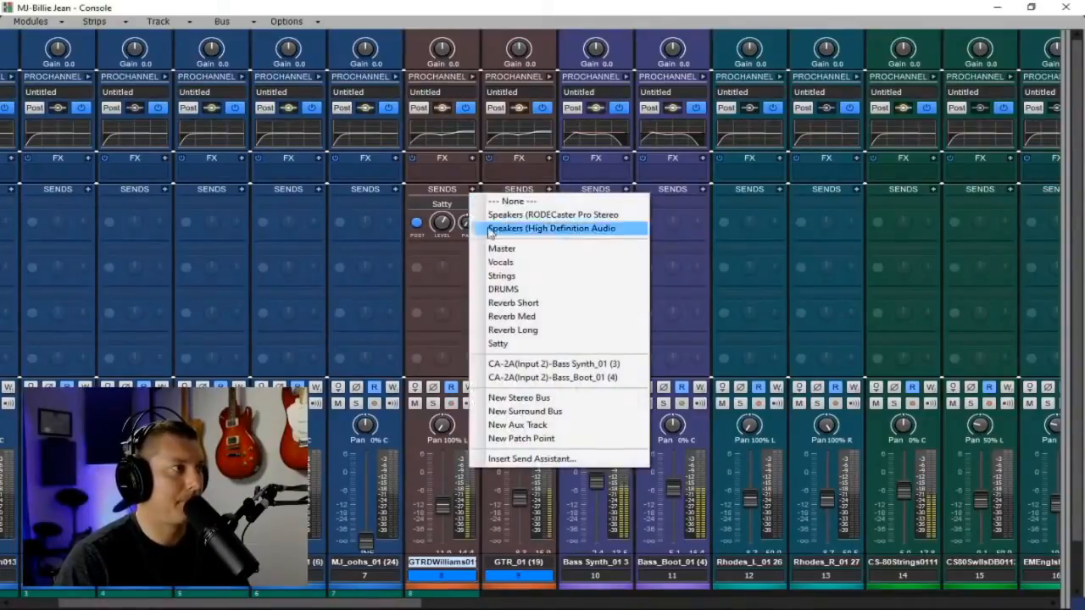
click(512, 304)
click(547, 189)
click(579, 305)
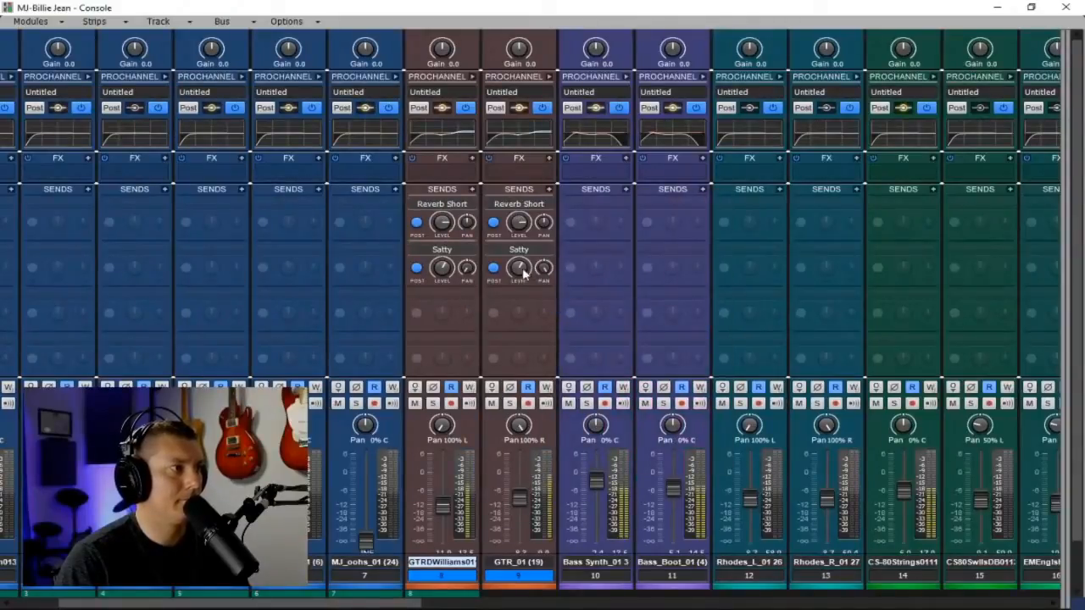
- Adjust the Satty send level on GTR_01 to match the Satty send on the other guitar track
drag(513, 272, 513, 288)
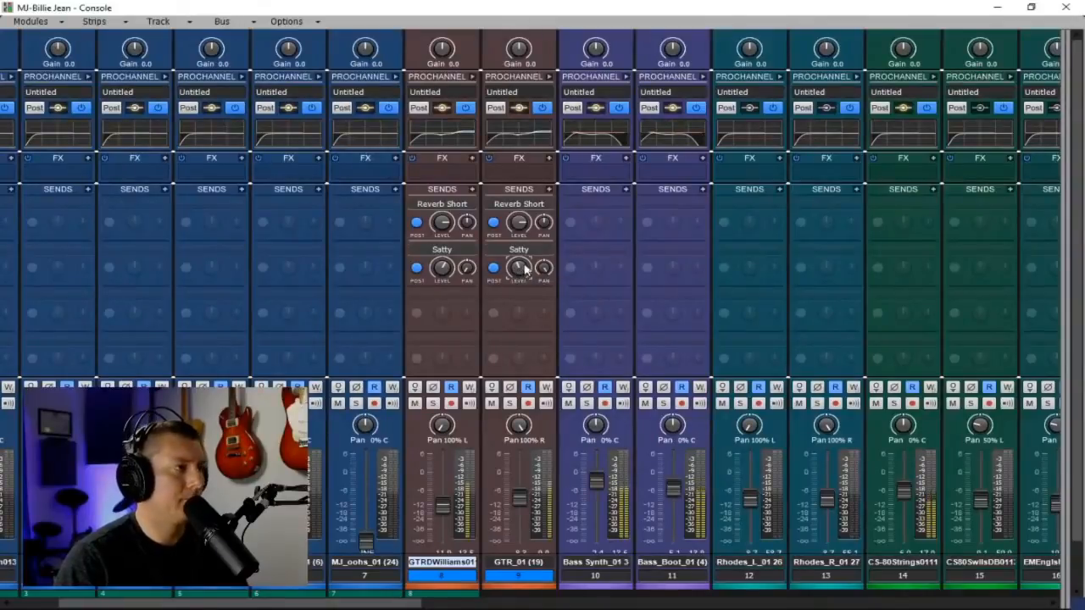
drag(519, 271, 520, 264)
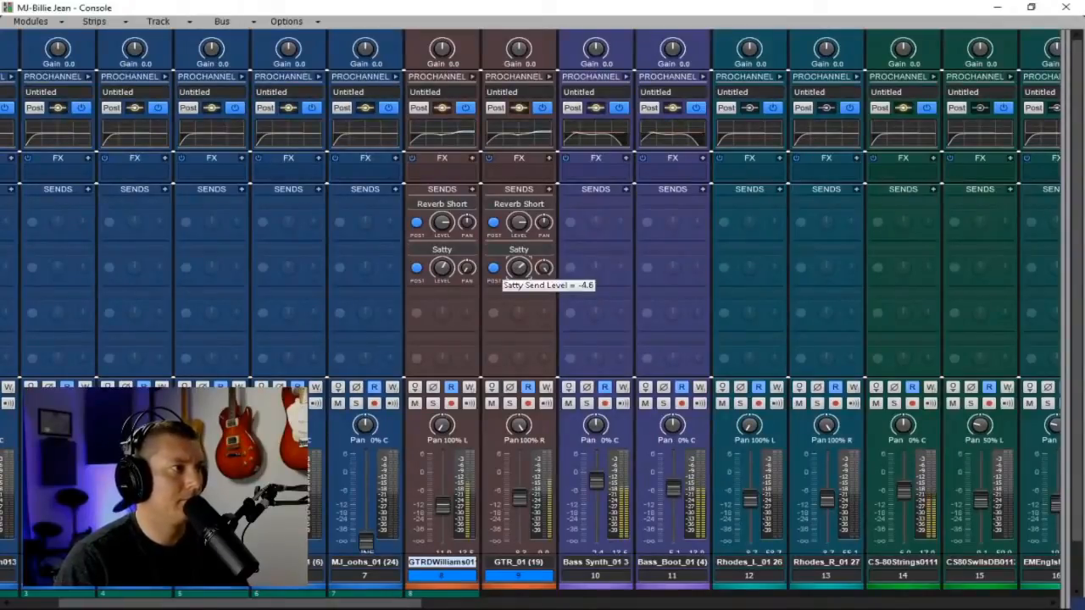
click(444, 268)
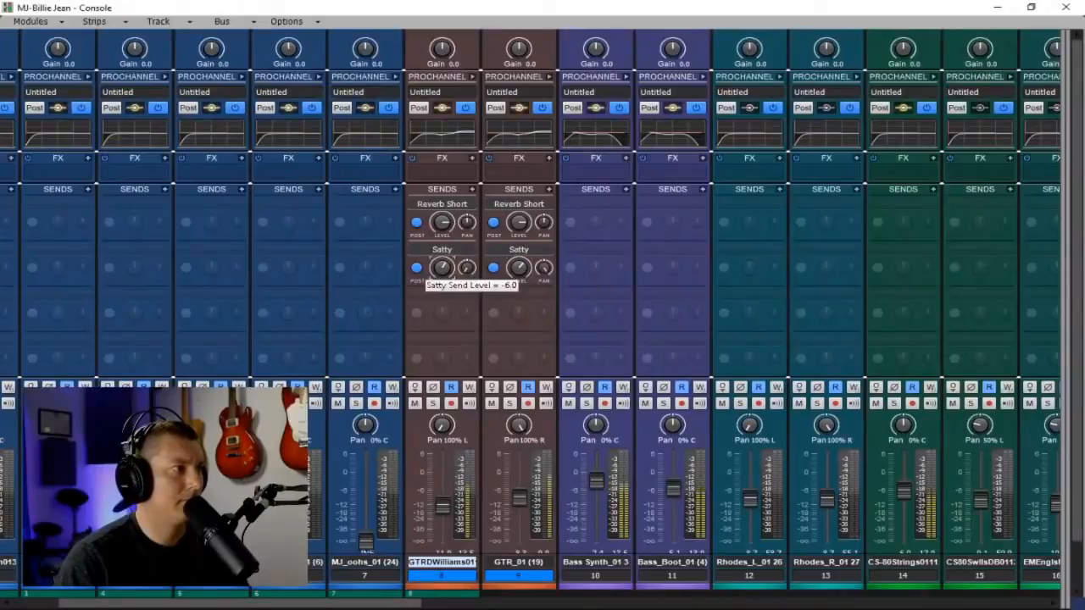
drag(514, 270, 514, 272)
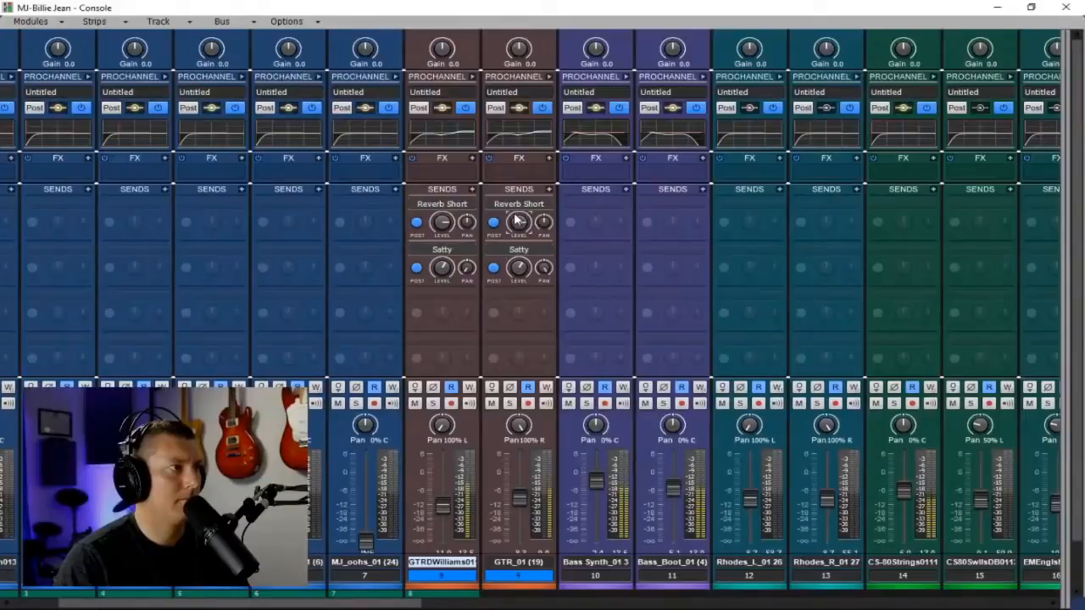
- Pan the Reverb Short sends left on GTRDWilliams01 and right on GTR_01, and lower both send levels to about -6.1
click(539, 226)
drag(539, 226, 539, 178)
drag(466, 224, 441, 230)
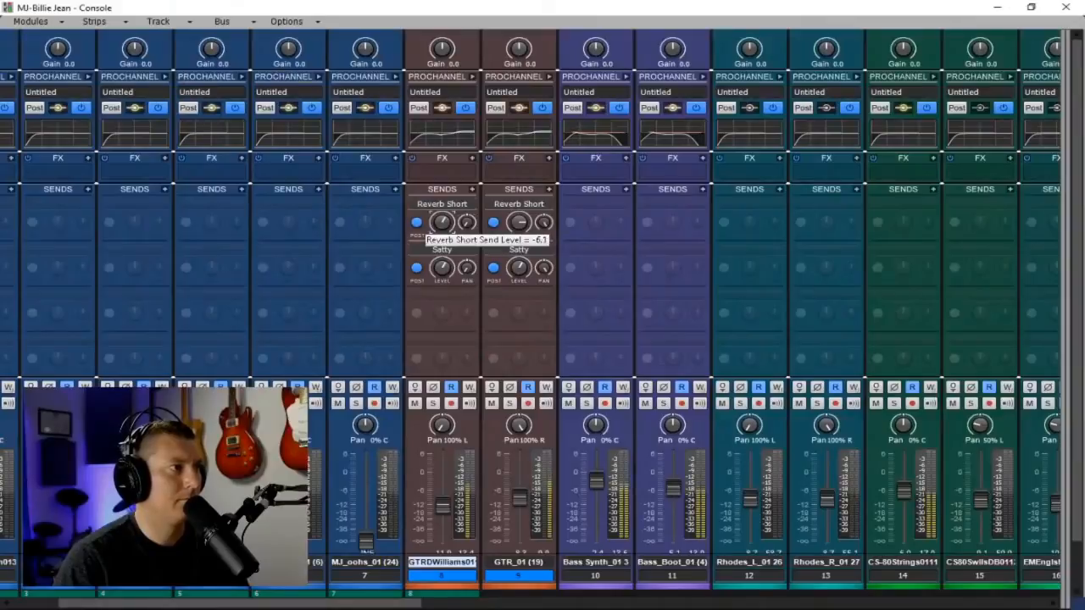
click(519, 222)
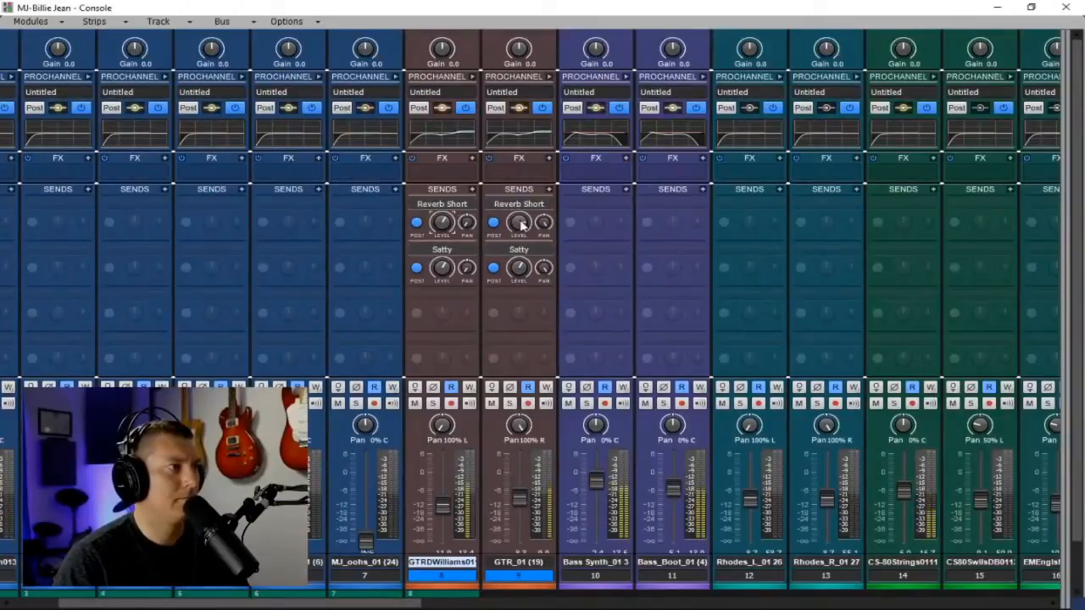
drag(519, 222, 519, 226)
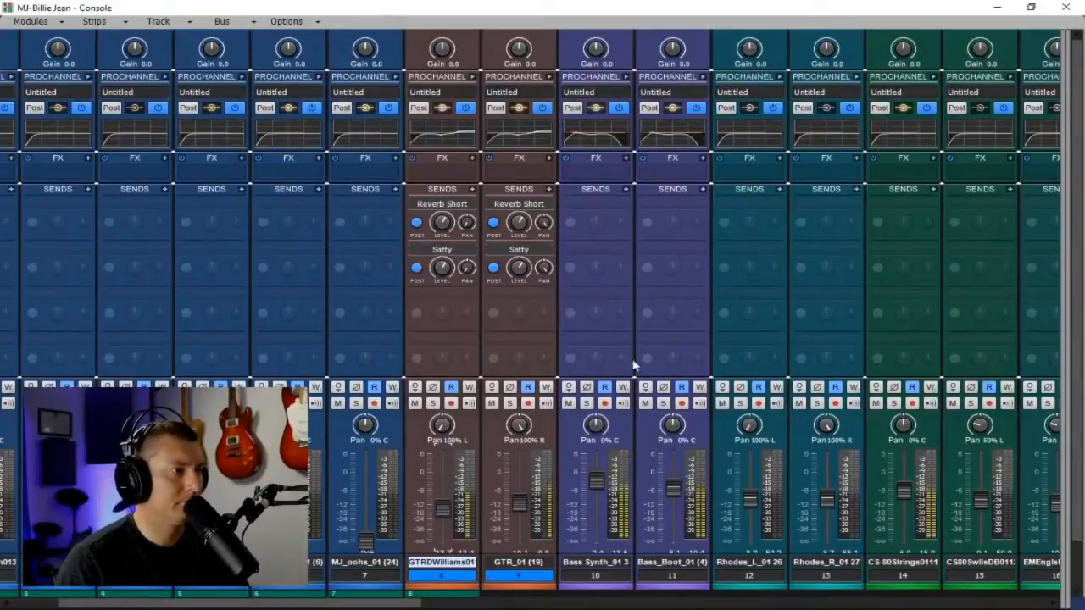
- Add Reverb Short, Reverb Med, Reverb Long and Satty sends to both Rhodes tracks together
click(779, 189)
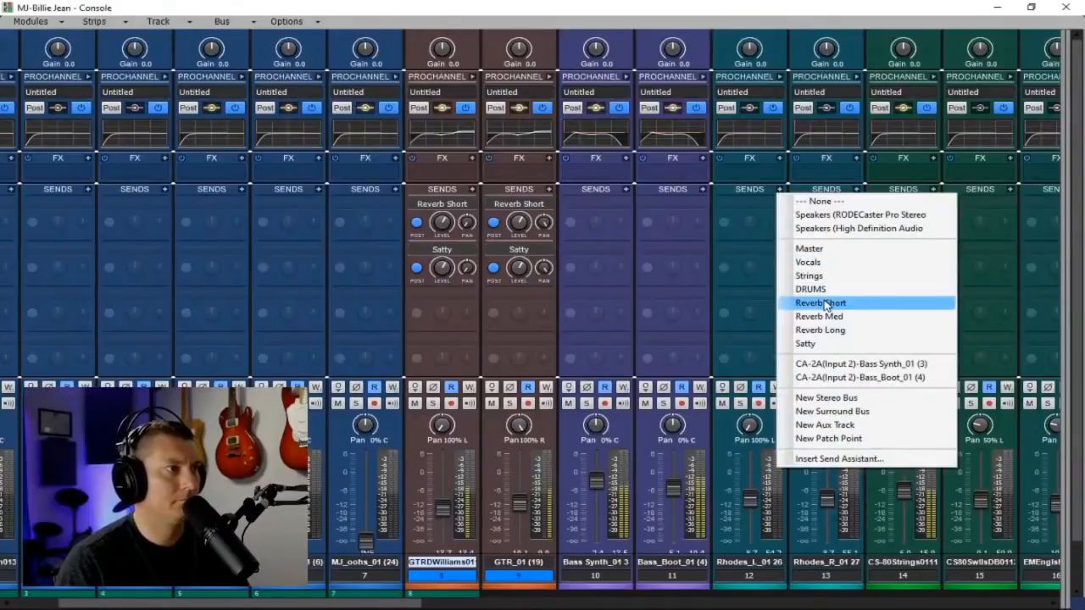
drag(762, 577, 812, 582)
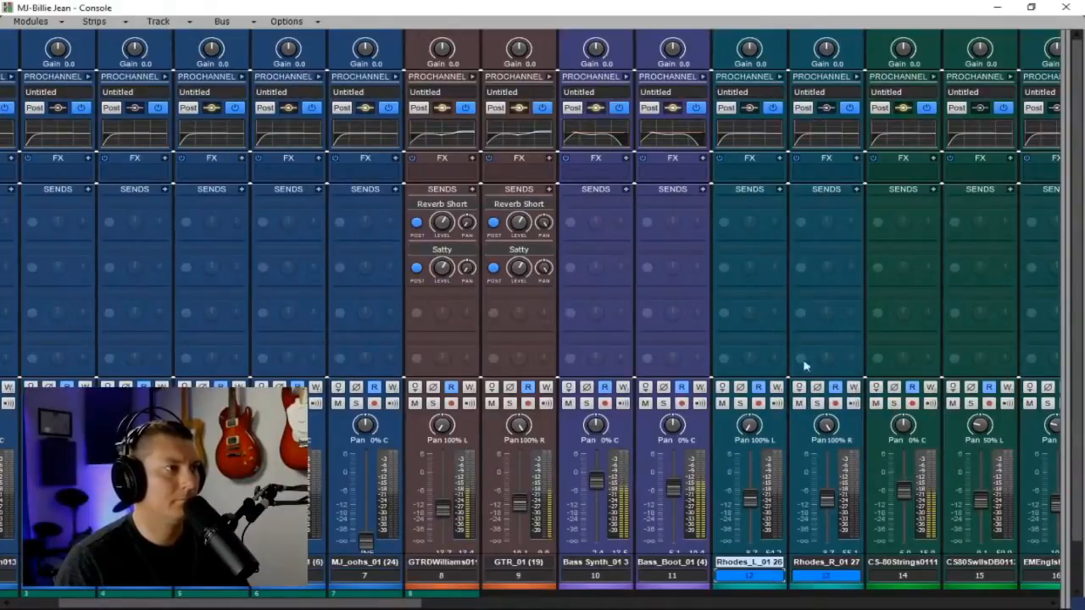
click(780, 189)
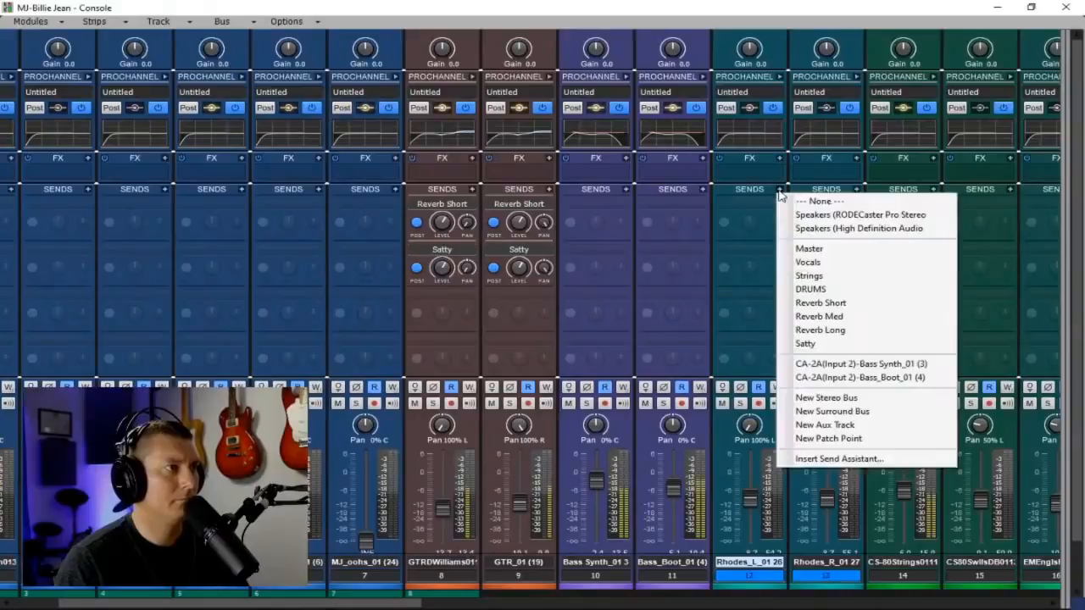
click(814, 300)
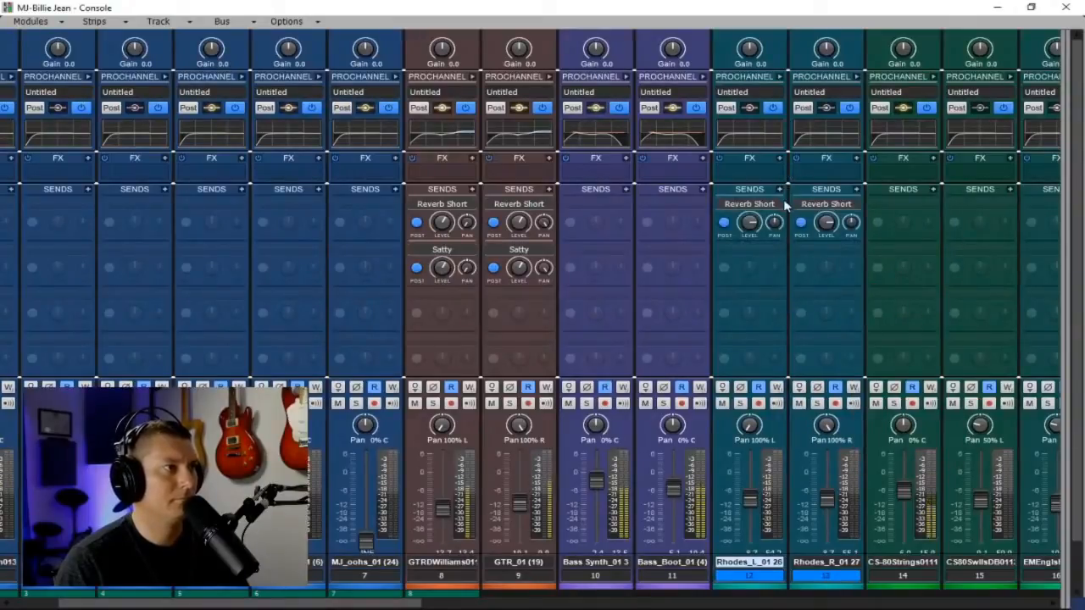
click(780, 189)
click(818, 317)
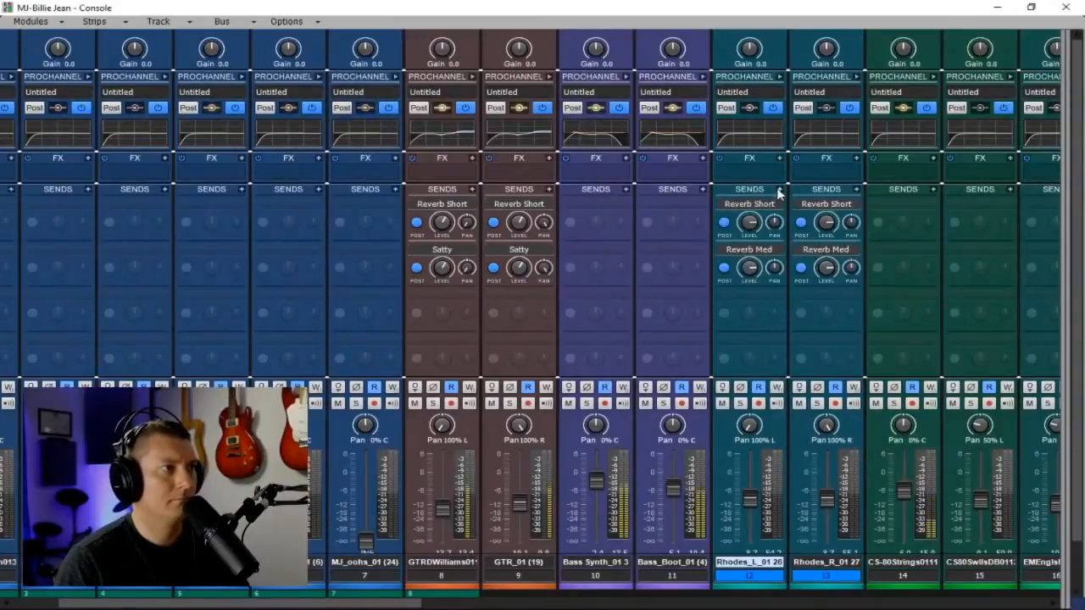
click(780, 189)
click(816, 329)
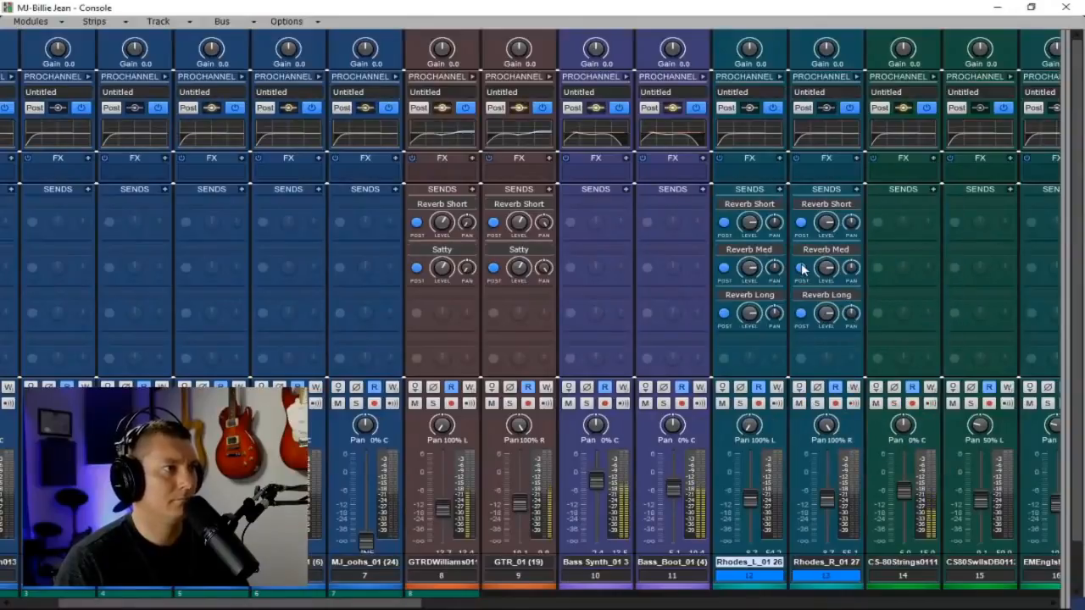
click(780, 190)
click(812, 344)
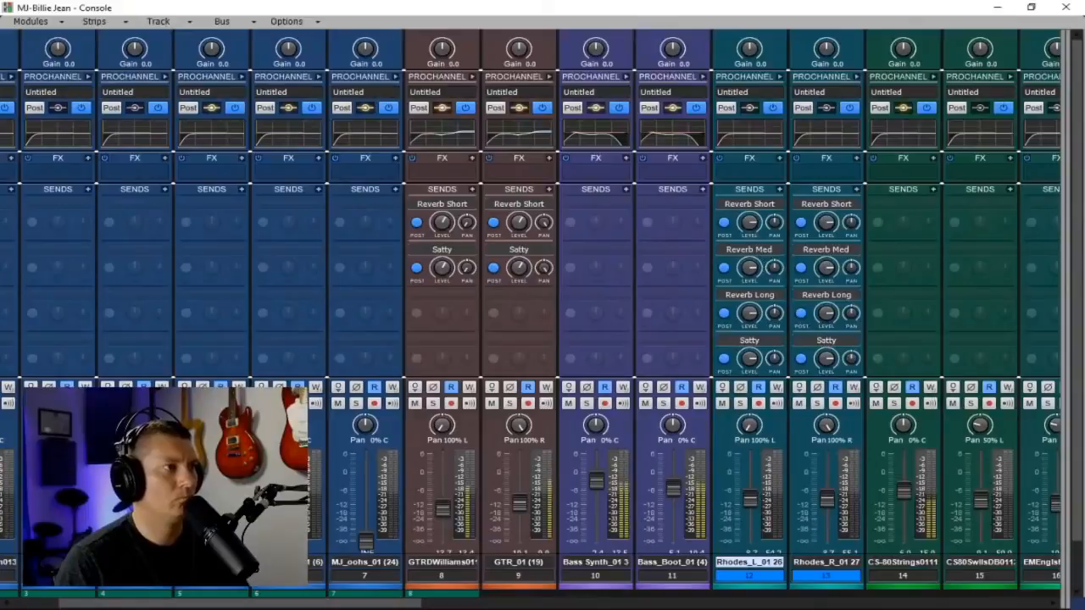
- Lower the Reverb Short, Reverb Med, Reverb Long and Satty send levels on both Rhodes tracks
drag(745, 227, 746, 222)
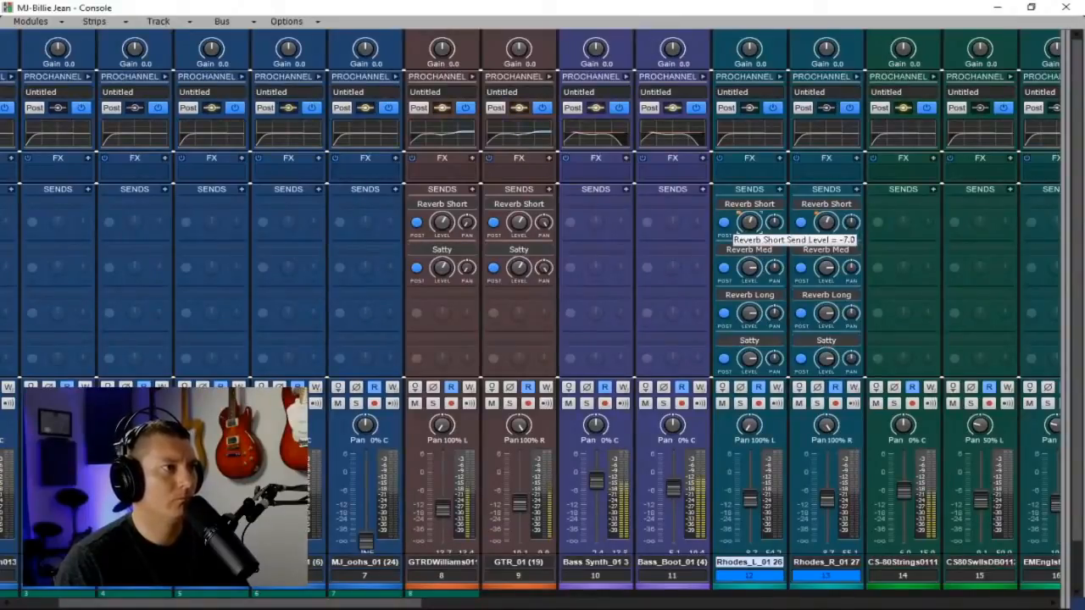
drag(747, 223, 747, 226)
drag(749, 268, 748, 265)
drag(752, 314, 749, 313)
drag(750, 358, 749, 358)
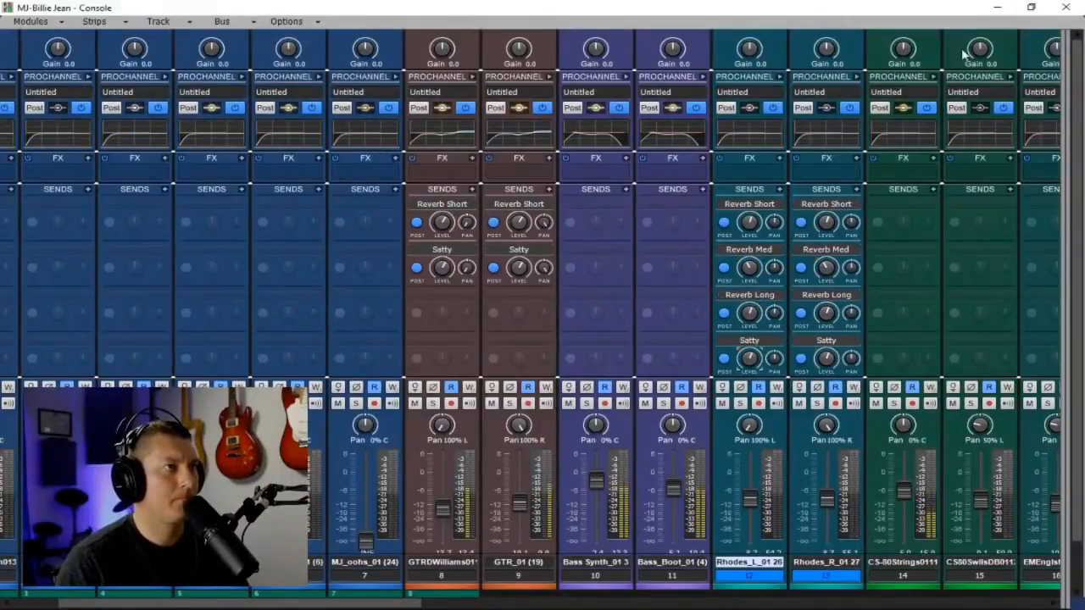
- Move playback in the track view to about the three-minute mark, just before the second Rhodes passage
click(996, 7)
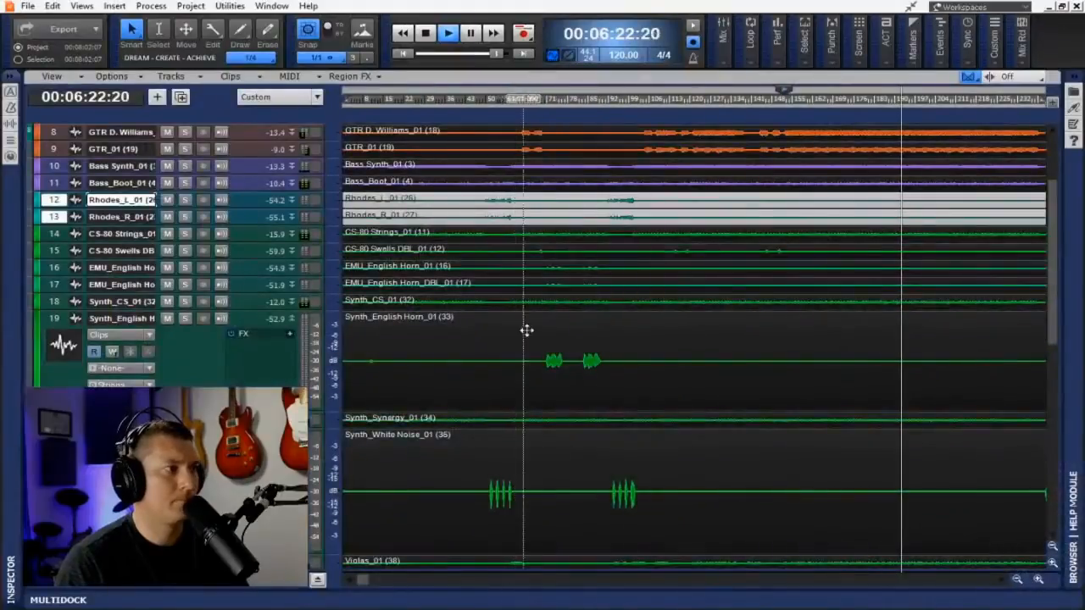
scroll(559, 306, down, 5)
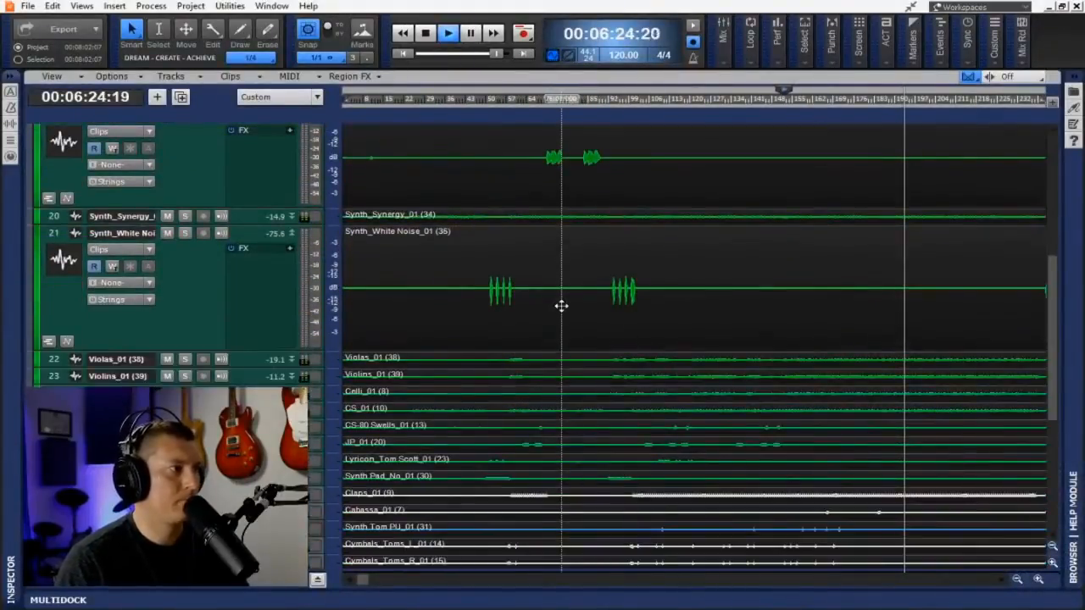
scroll(561, 305, up, 6)
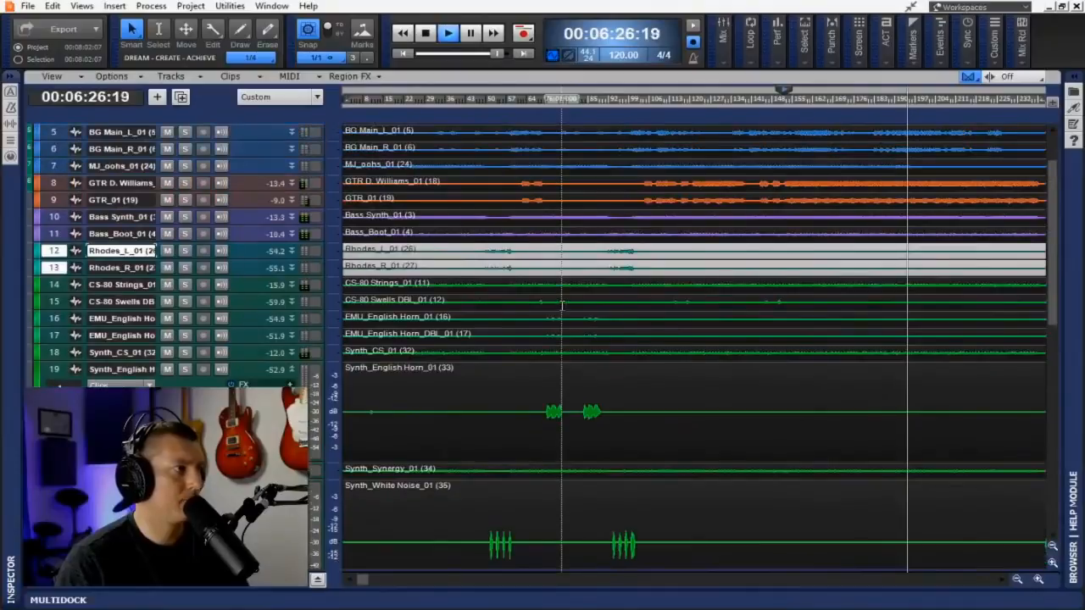
click(603, 97)
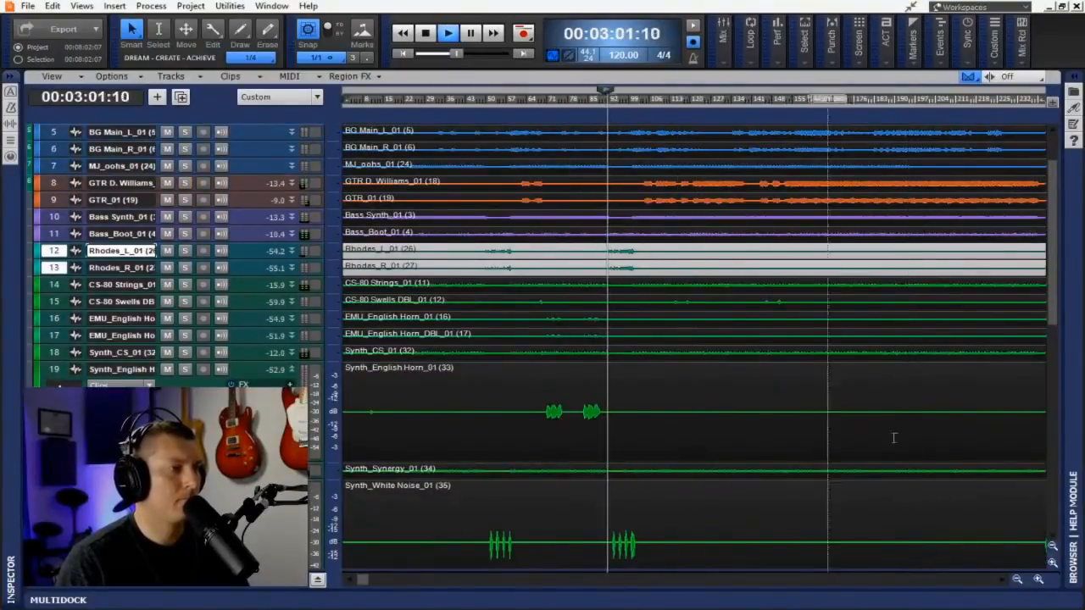
- In the console, pan the Reverb Long and Reverb Med sends left on Rhodes_L and right on Rhodes_R
key(alt+2)
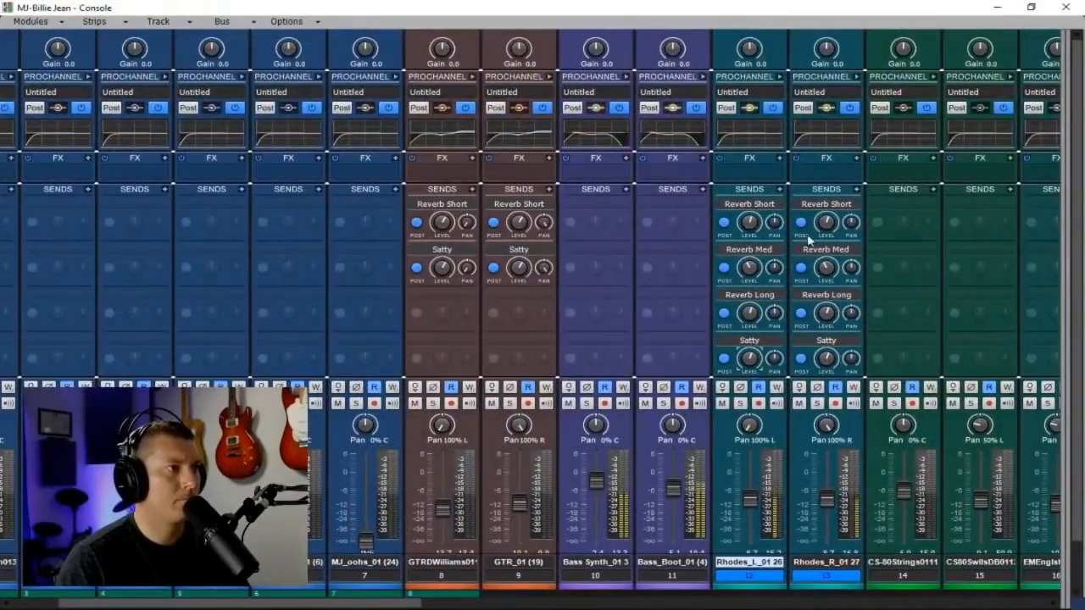
drag(776, 315, 777, 386)
drag(852, 314, 852, 246)
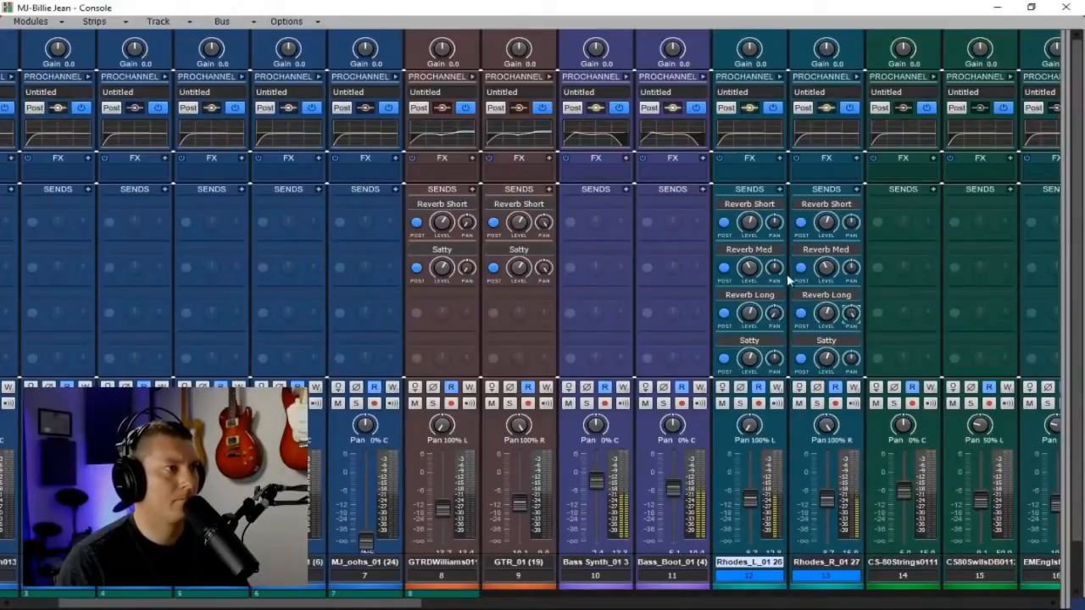
drag(777, 269, 777, 339)
drag(854, 270, 854, 204)
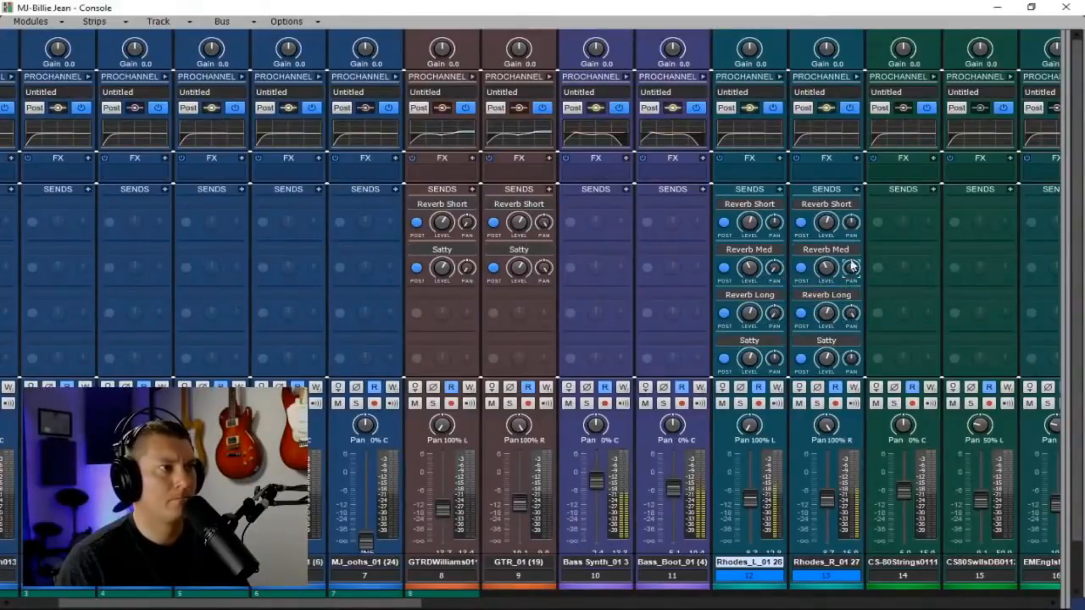
- Pan the Reverb Short sends left on Rhodes_L and right on Rhodes_R, and lower both Rhodes Reverb Long levels to -16.0
drag(775, 224, 776, 292)
drag(853, 225, 853, 161)
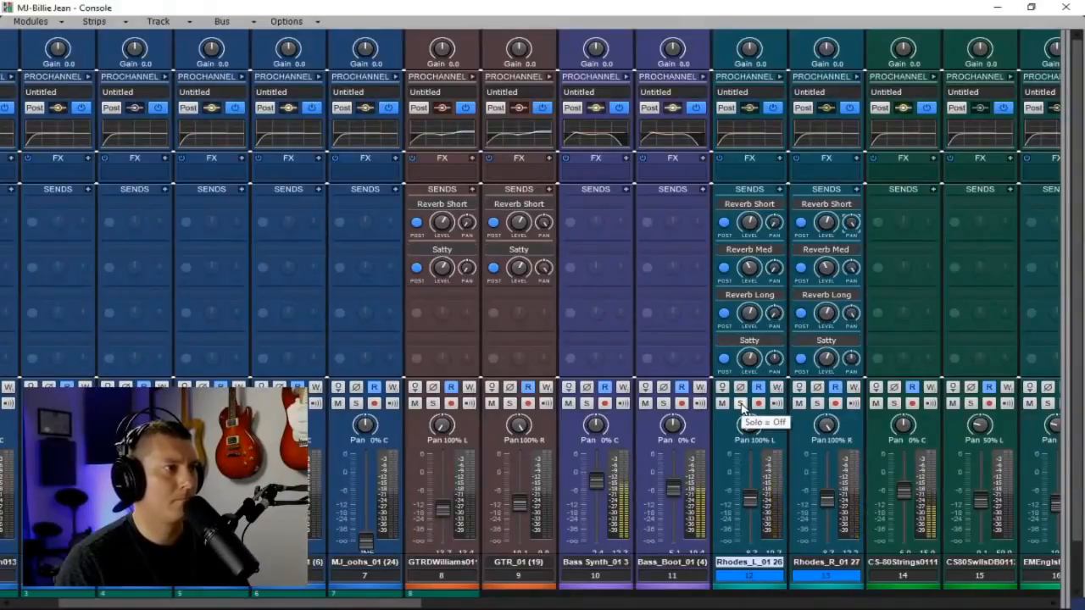
mouse_move(750, 315)
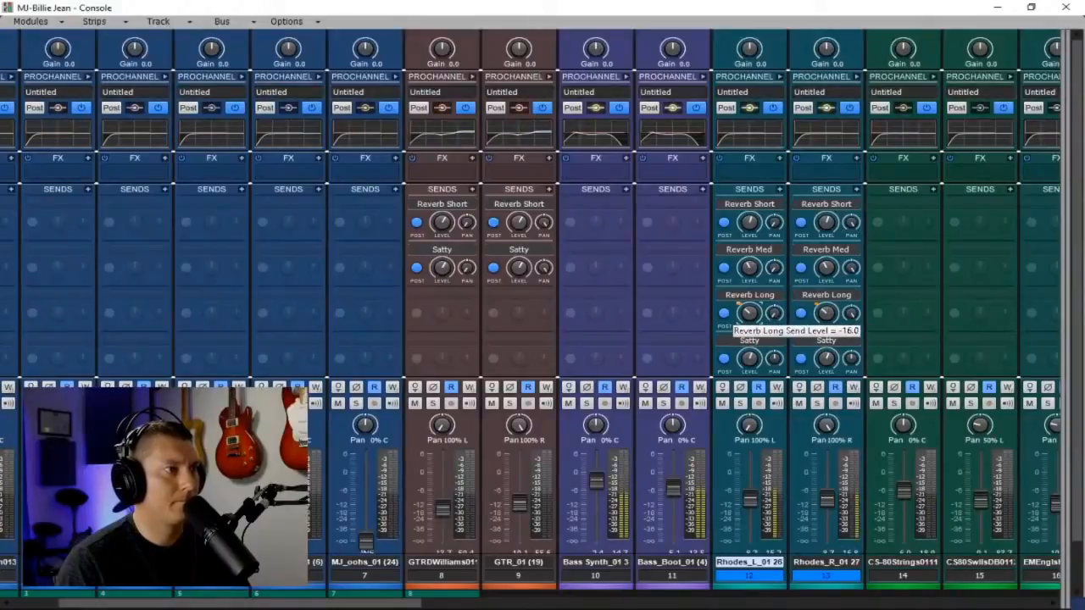
mouse_move(750, 223)
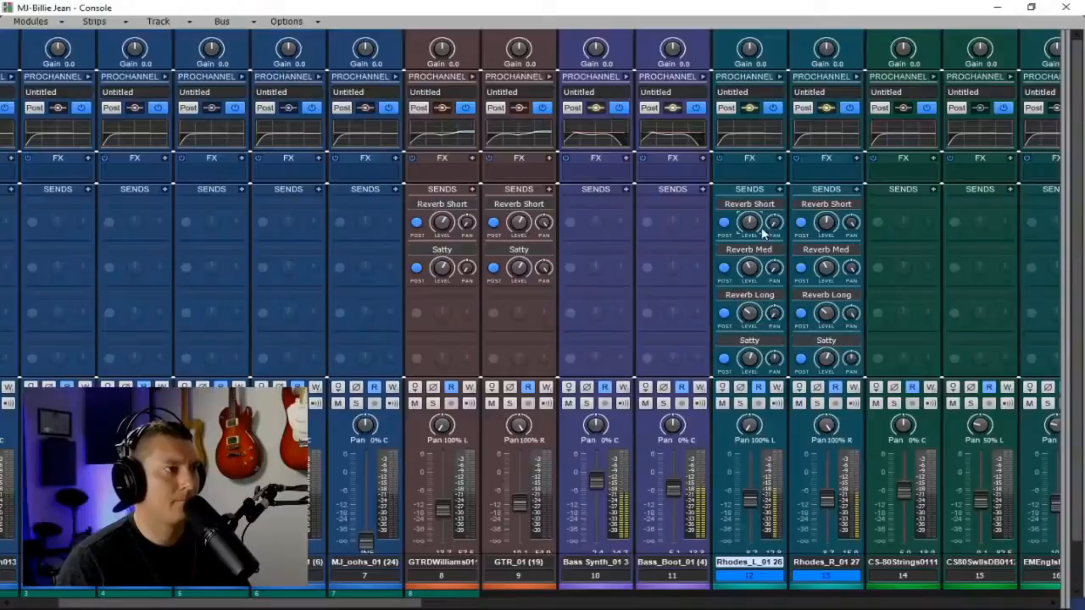
mouse_move(749, 359)
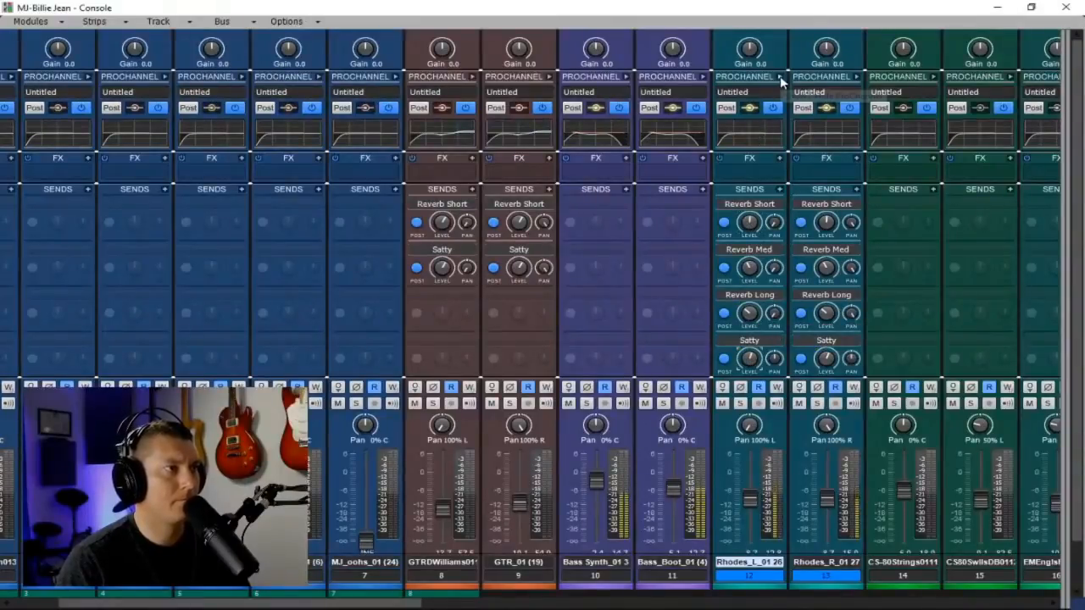
- Expand the ProChannel on both Rhodes tracks and insert a Tape Emulator module
click(780, 77)
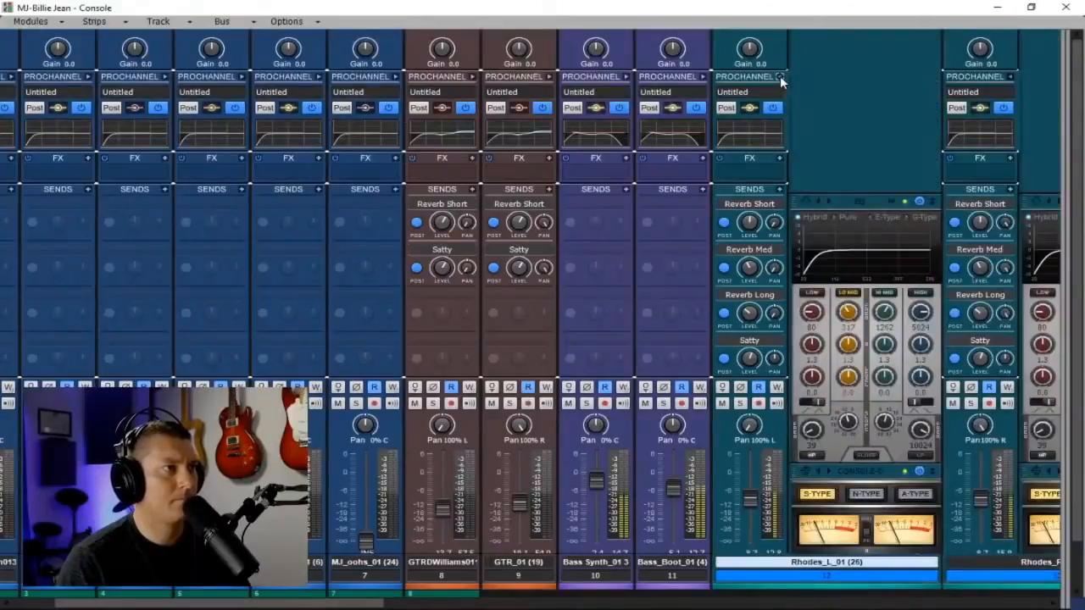
drag(358, 603, 500, 566)
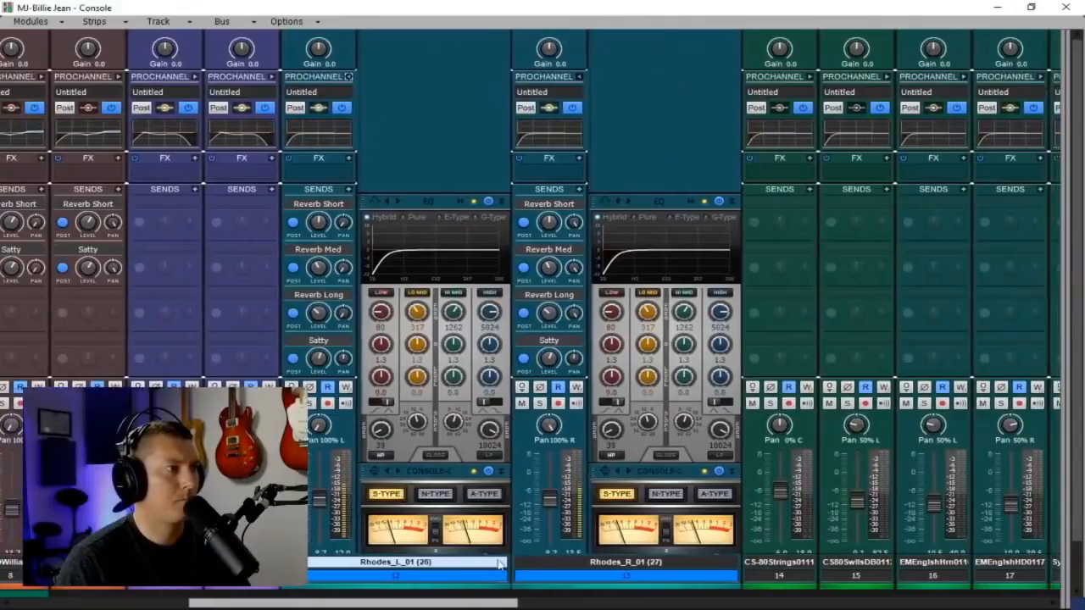
right_click(459, 124)
mouse_move(509, 135)
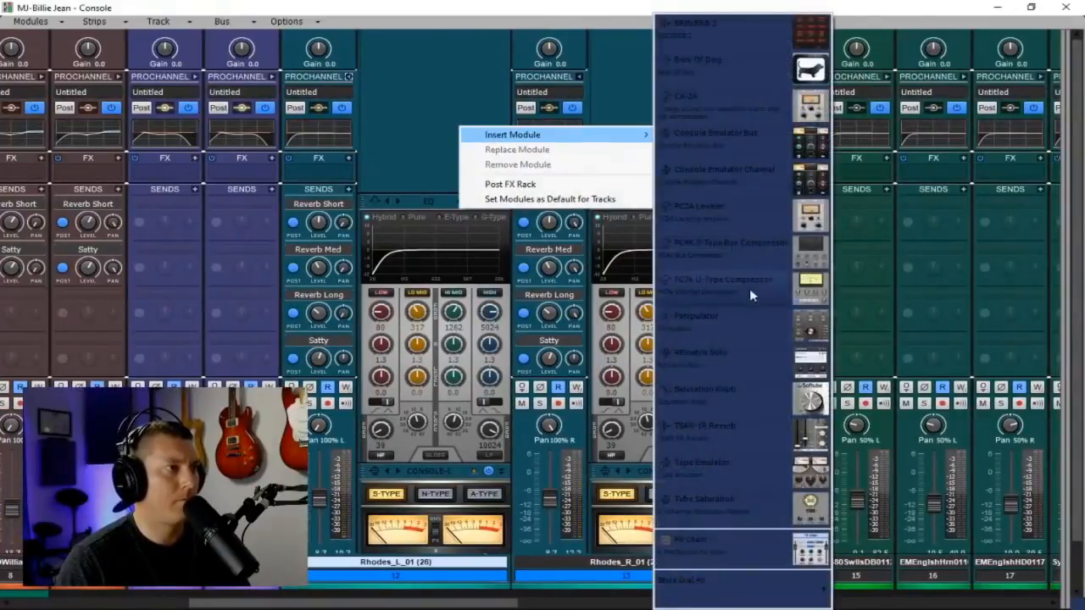
click(767, 463)
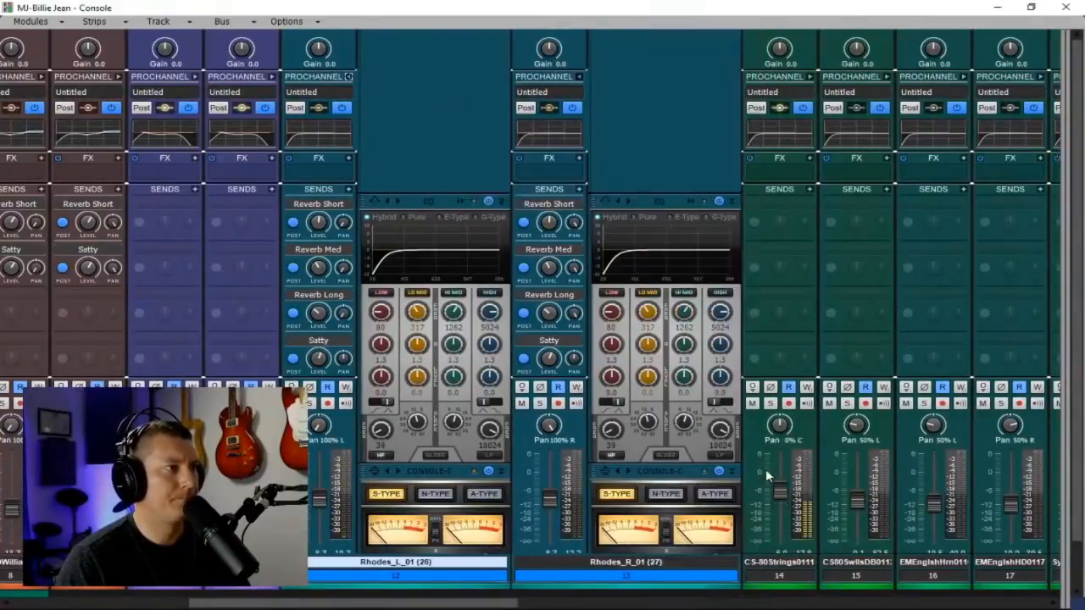
- Place the Tape module ahead of the console emulator on both Rhodes tracks and collapse their ProChannels
drag(454, 422, 452, 347)
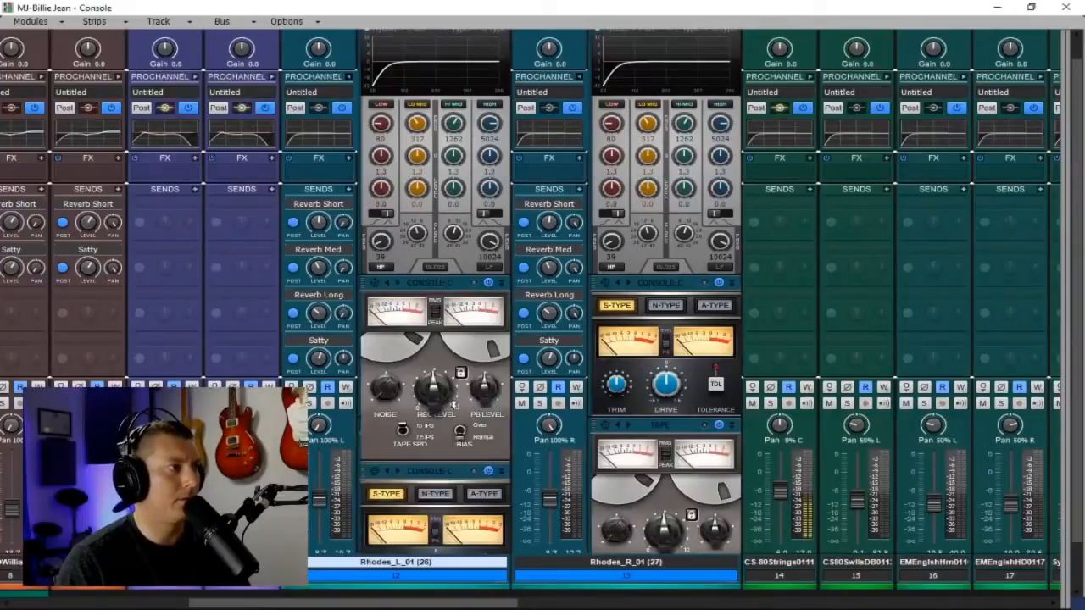
click(668, 424)
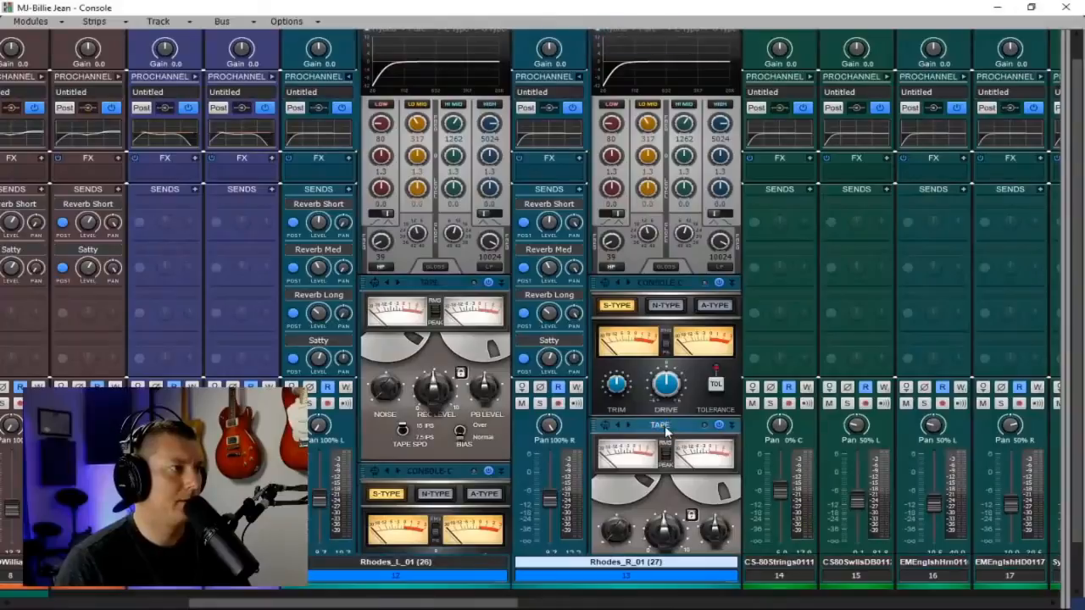
drag(666, 431, 662, 381)
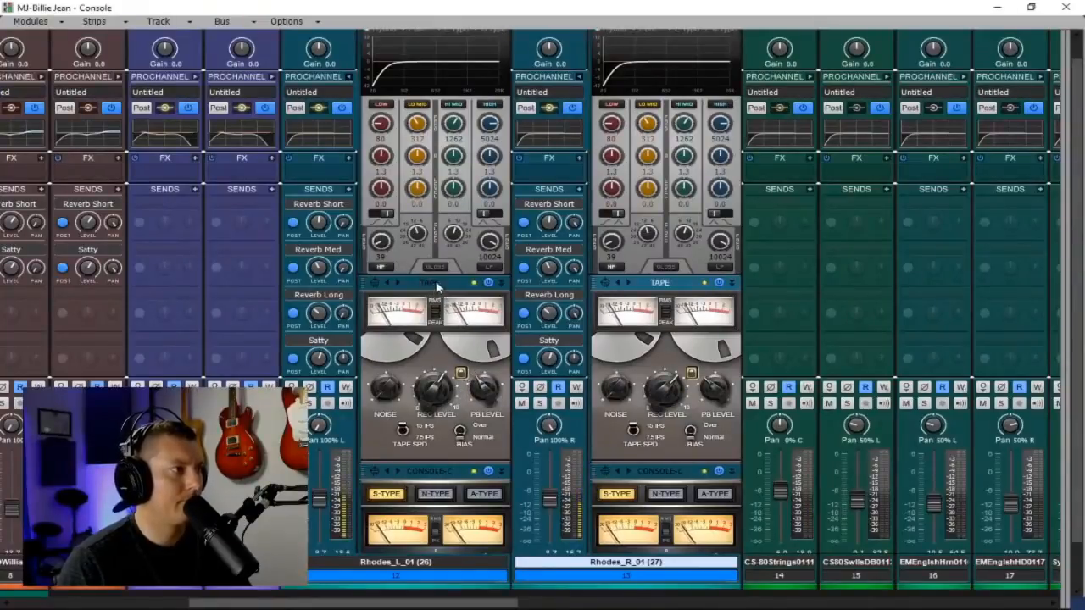
scroll(486, 140, up, 2)
scroll(487, 139, up, 5)
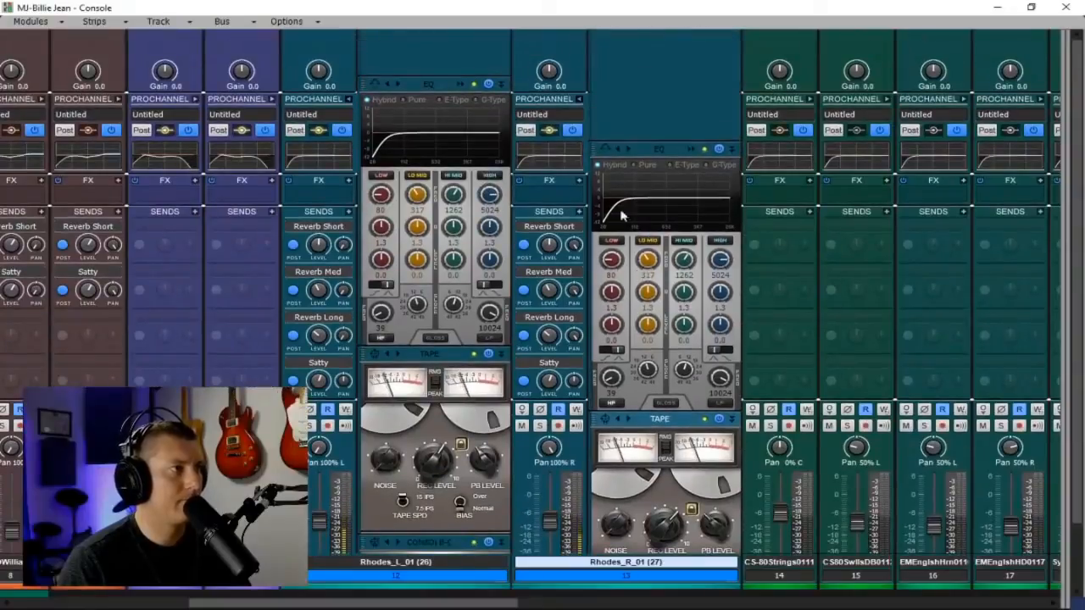
scroll(629, 232, up, 1)
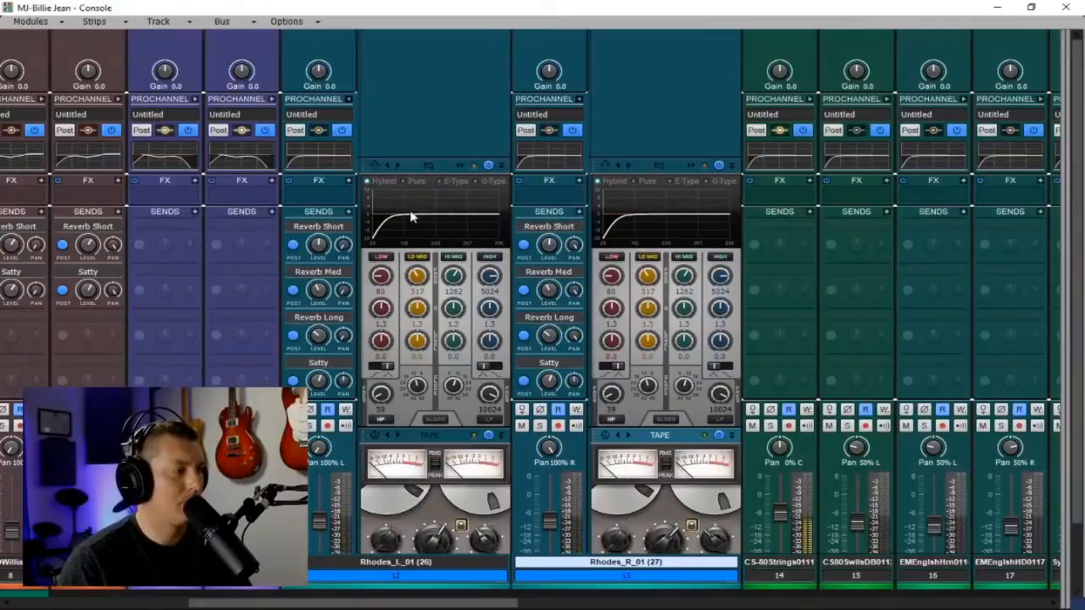
scroll(425, 176, down, 3)
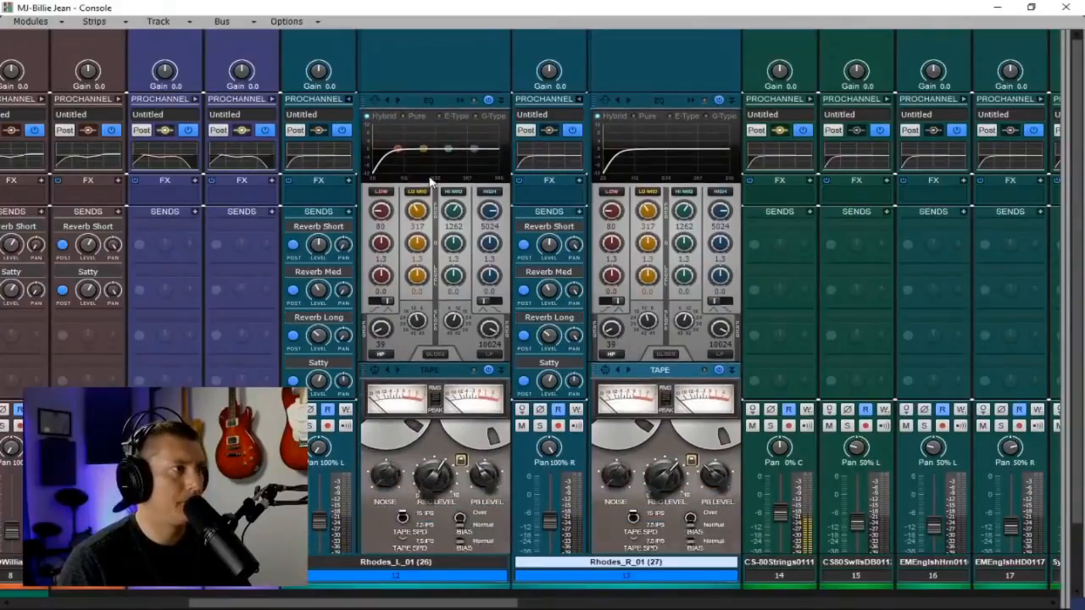
click(347, 99)
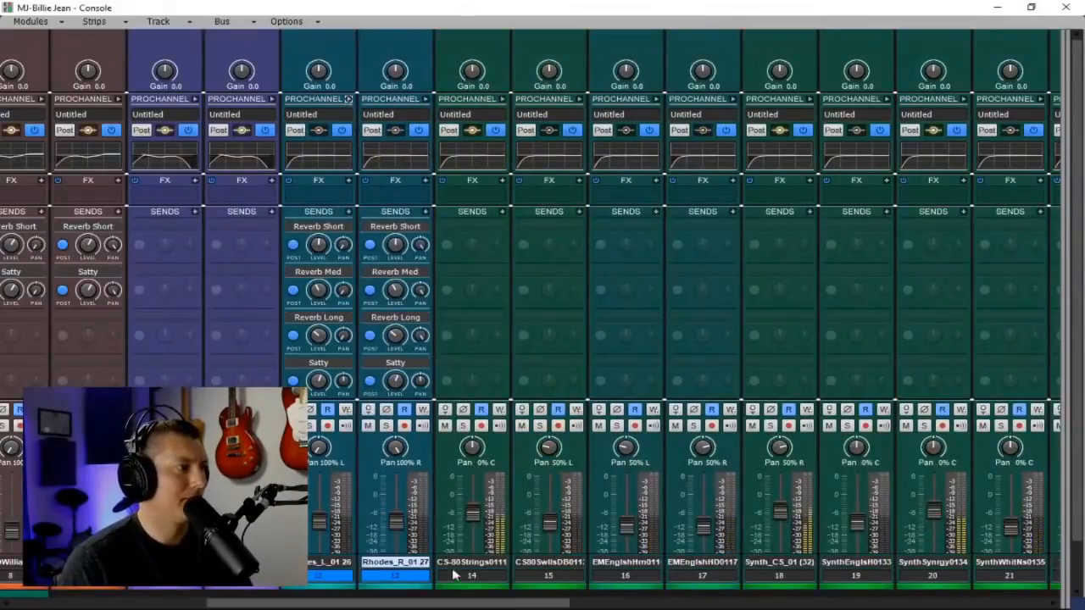
- Raise the high-pass filter frequency in the Claps_01 ProChannel EQ and collapse the strip
drag(465, 605, 831, 605)
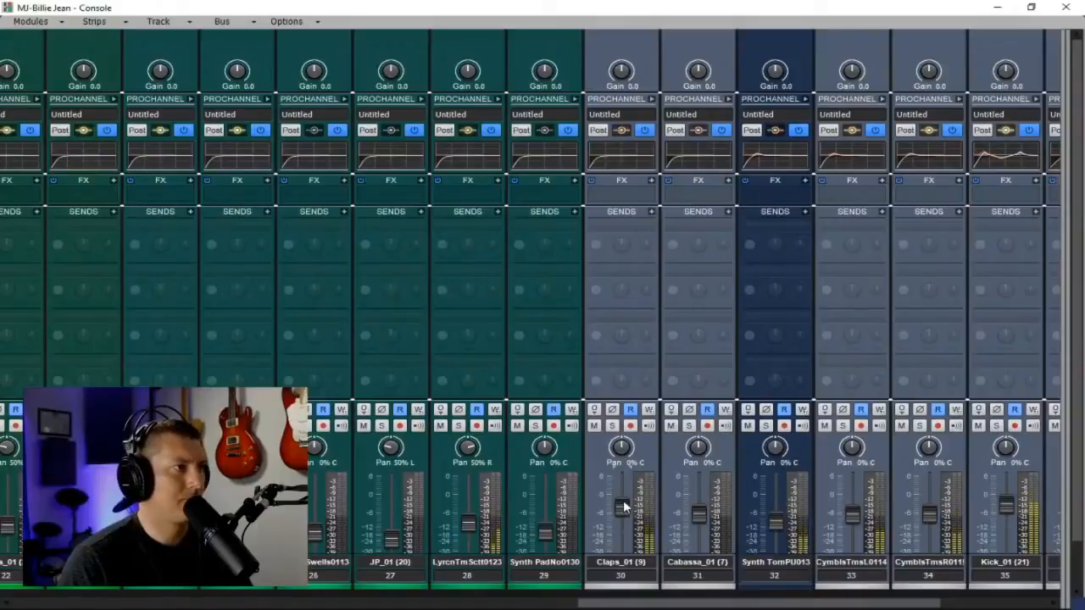
click(651, 100)
drag(685, 459, 685, 441)
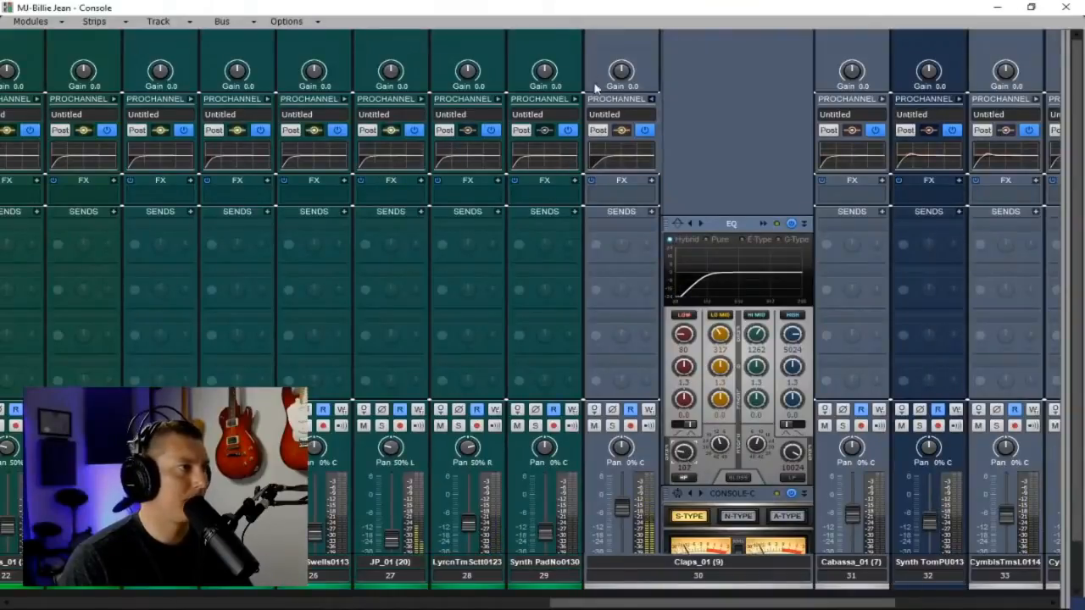
click(651, 100)
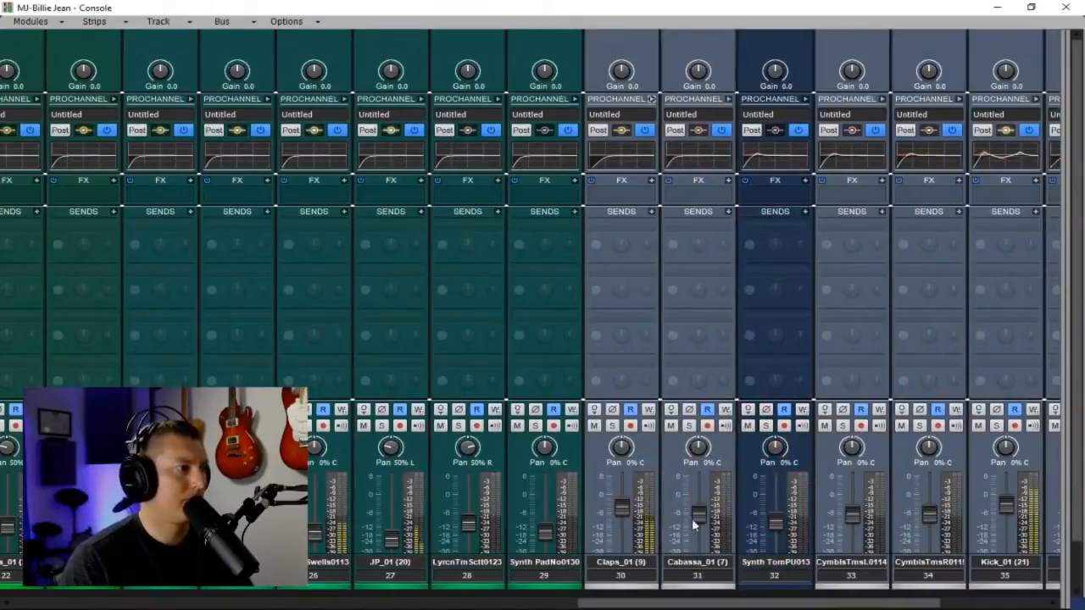
- Look over the remaining drum tracks, reveal the buses and check the DRUMS bus ProChannel
drag(725, 603, 831, 602)
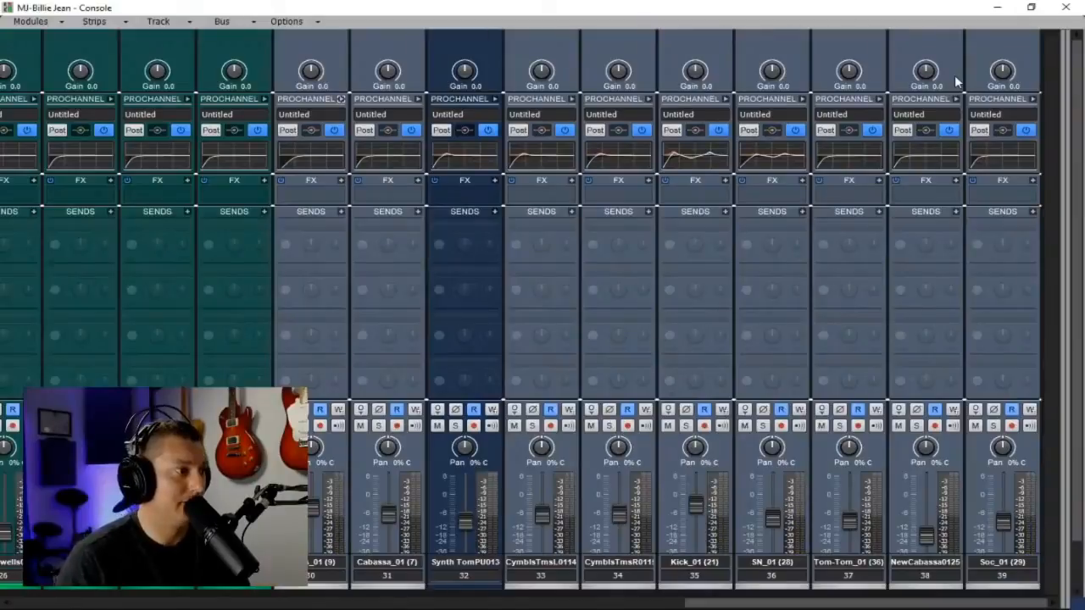
drag(1062, 128, 380, 266)
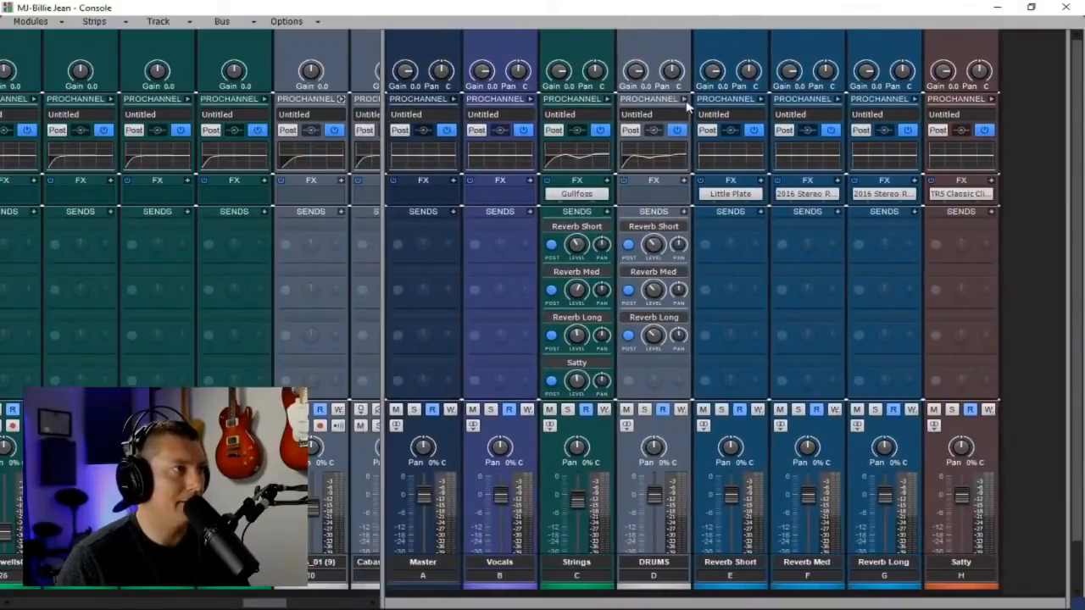
click(684, 100)
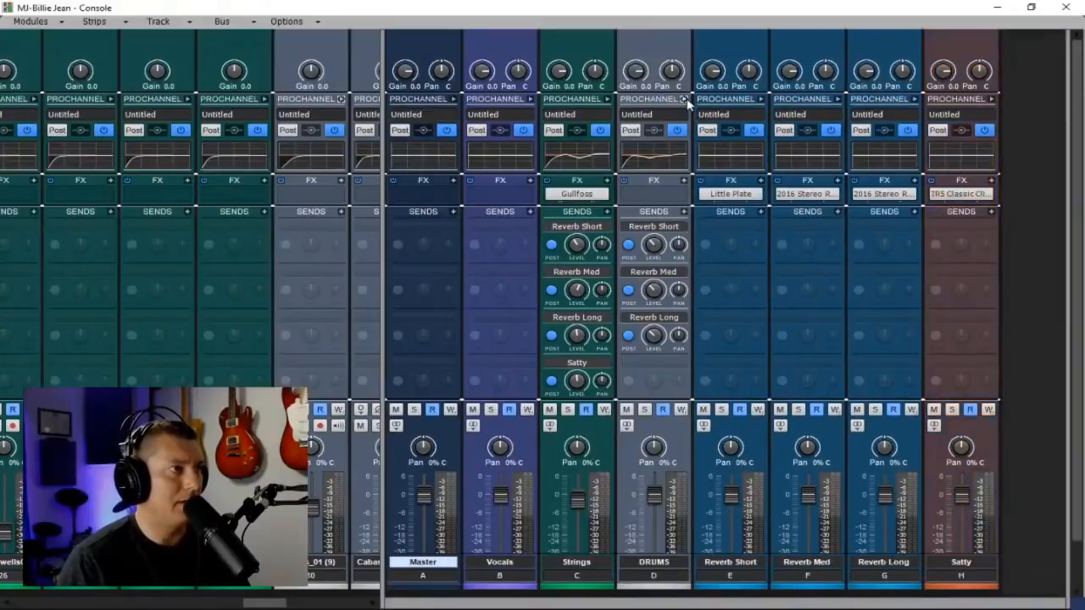
- Narrow the bus section, return to the vocal tracks and raise their faders together
drag(383, 491, 447, 509)
drag(343, 603, 133, 603)
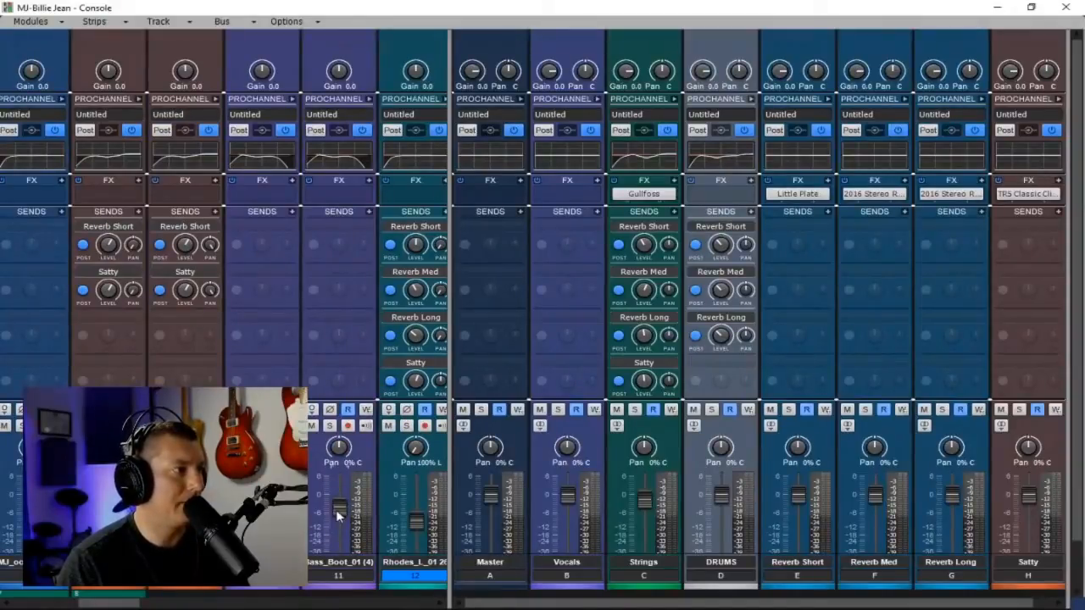
drag(110, 604, 38, 607)
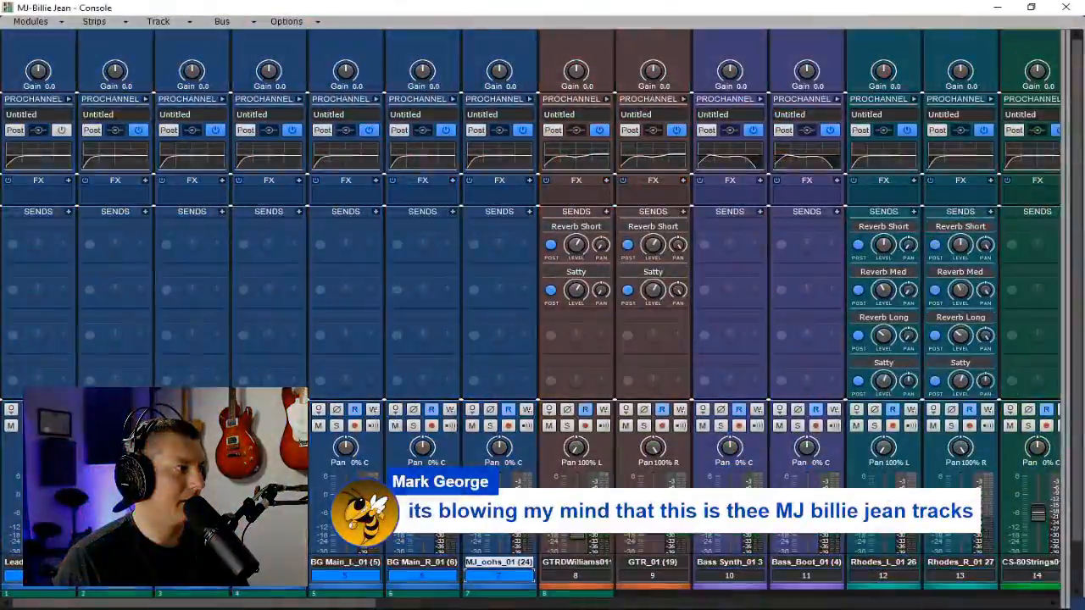
scroll(894, 366, down, 2)
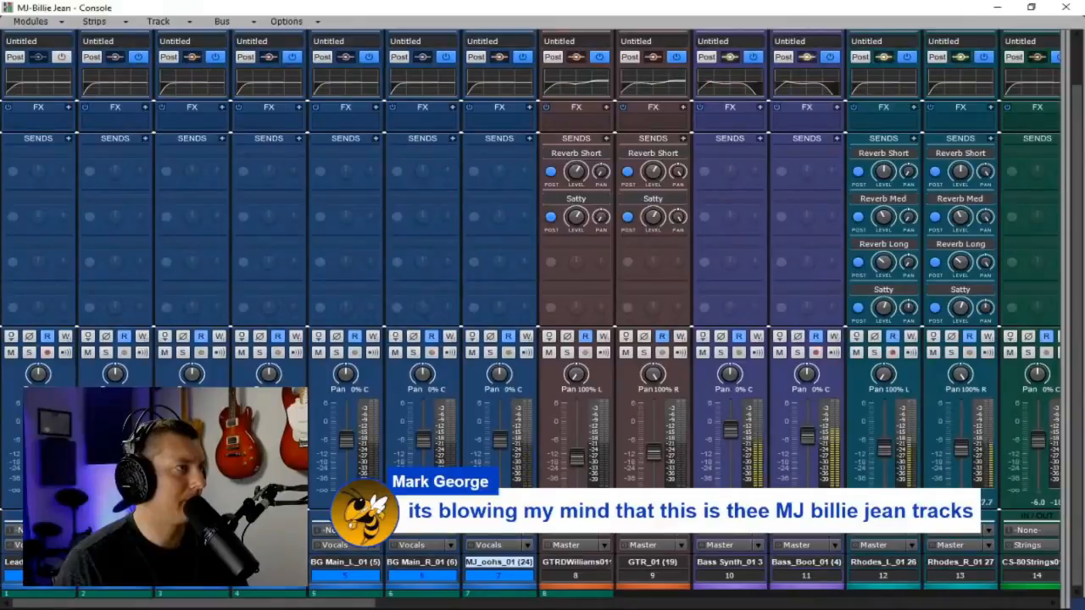
- In the track view, enlarge the BG Main_L_01 track and start playback at about 1:52
click(998, 7)
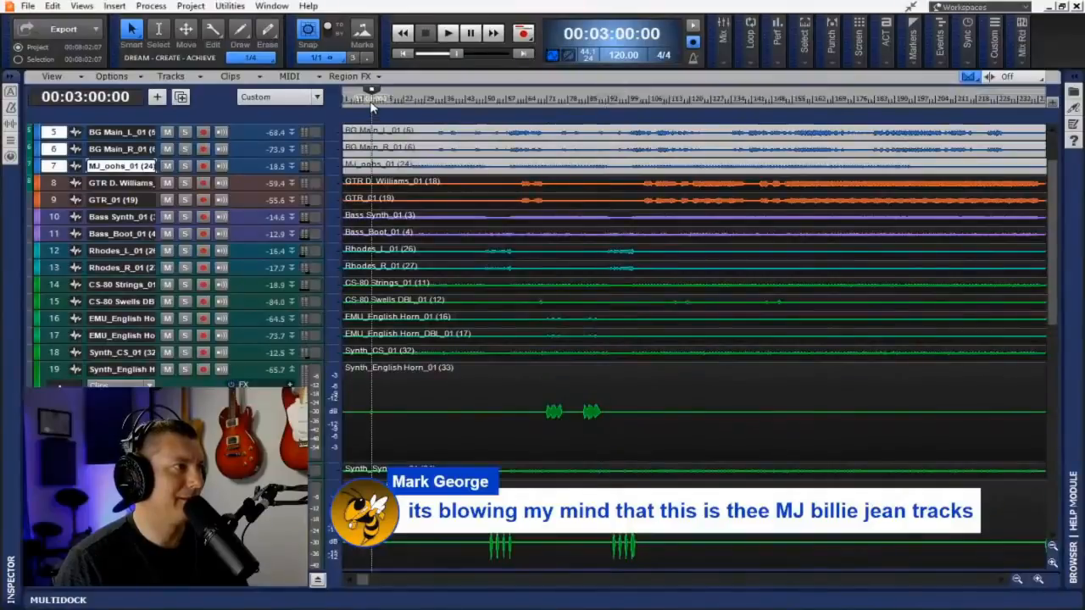
click(373, 99)
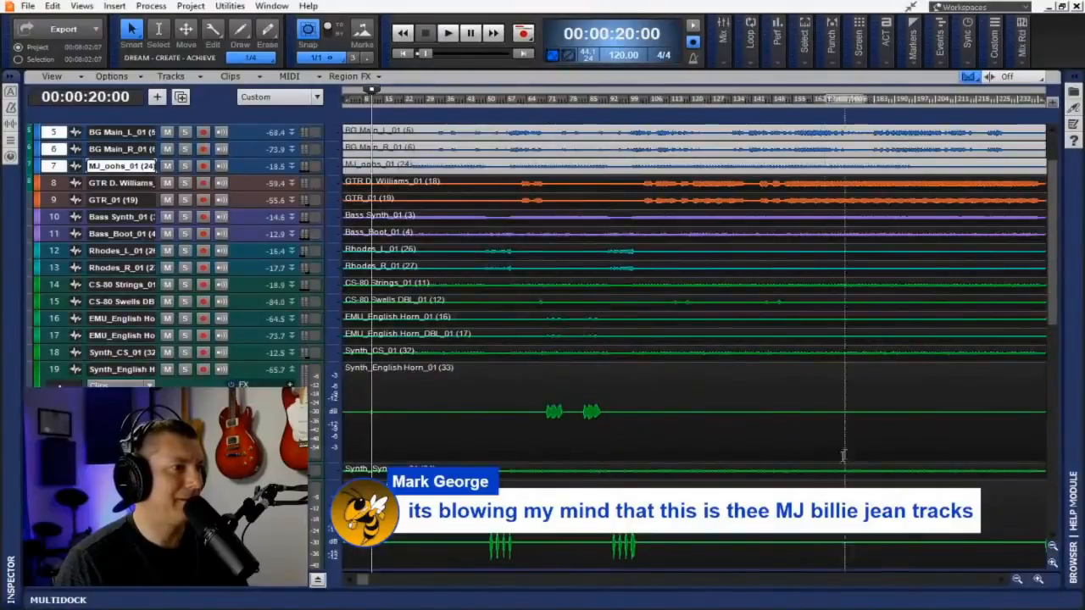
drag(251, 141, 266, 213)
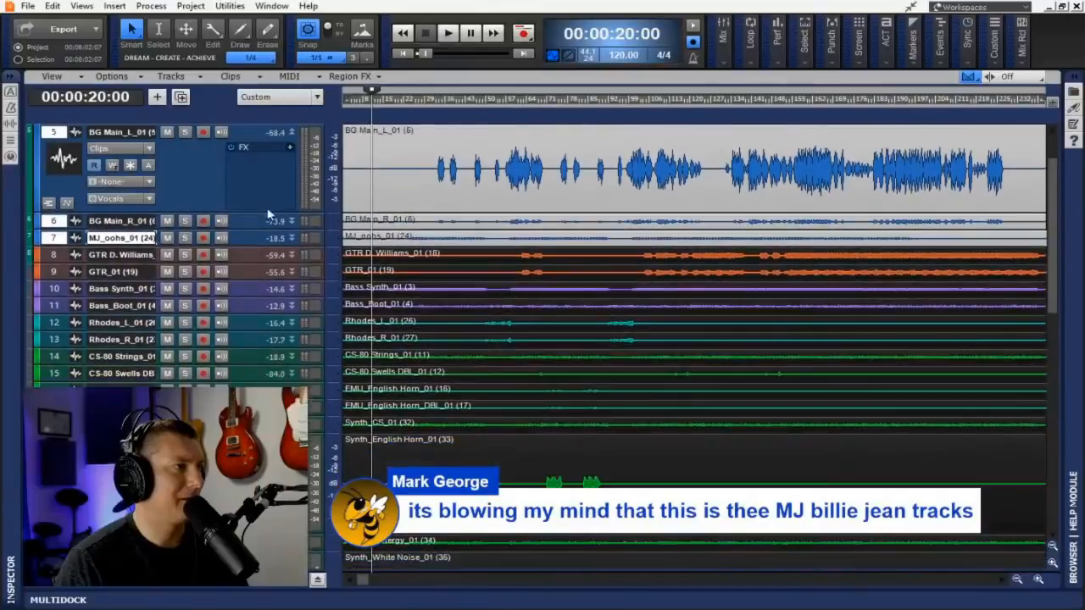
click(506, 100)
key(space)
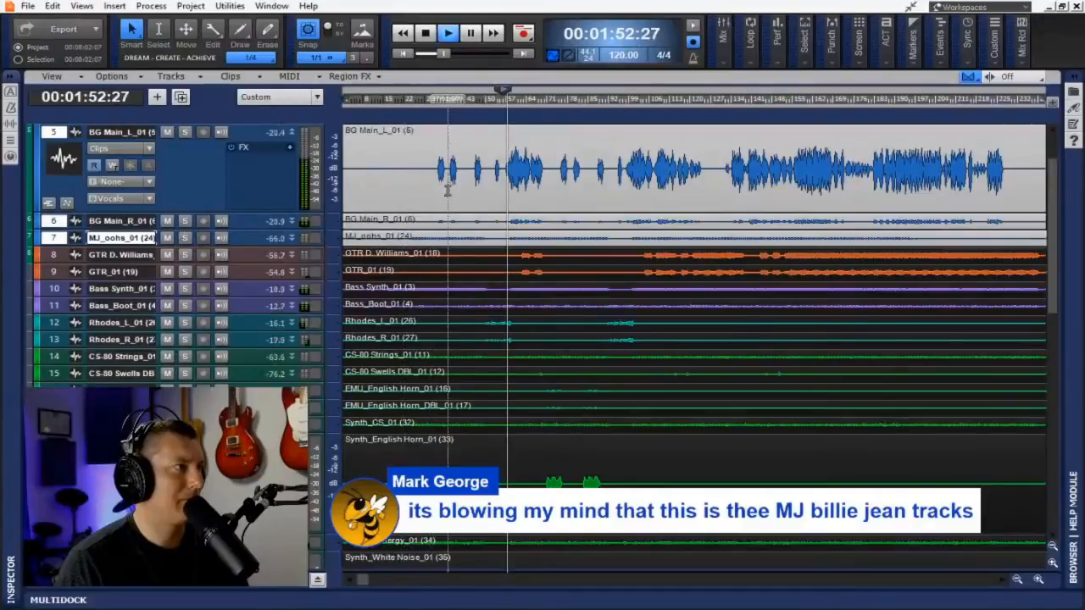
- Enlarge the Lead Voc_01 track and move playback to about 0:53, where the lead vocal begins
scroll(294, 133, up, 2)
drag(252, 141, 266, 256)
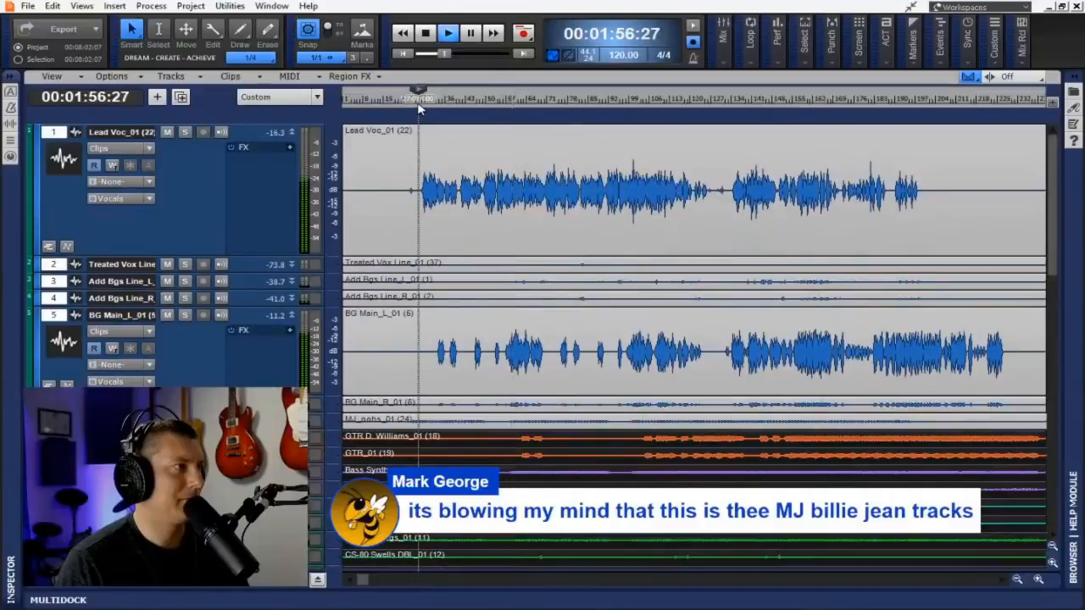
click(418, 100)
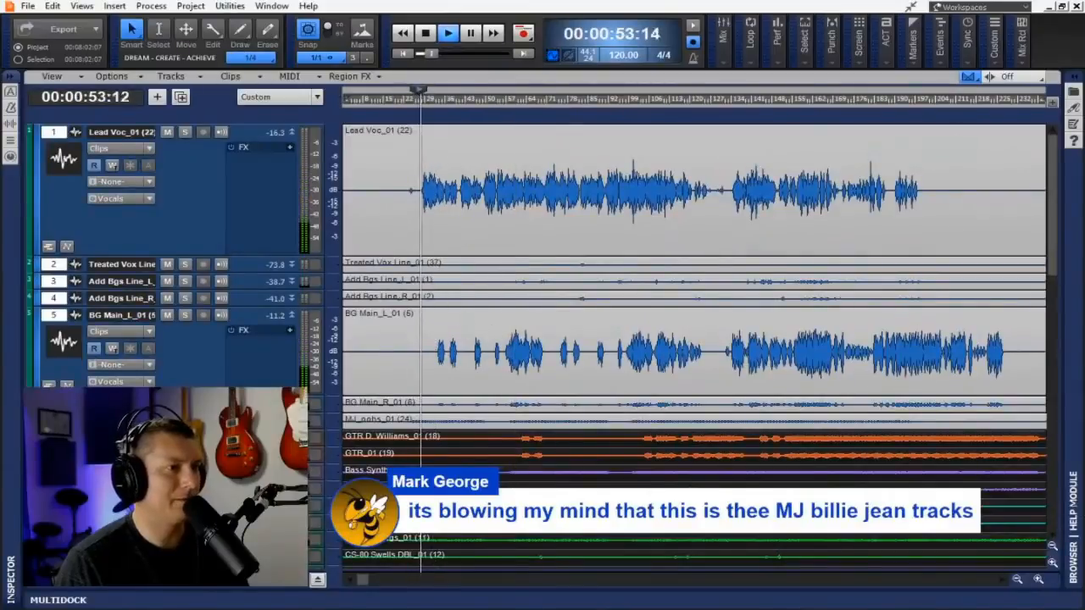
- In the console, enable the Lead Voc_01 ProChannel and slightly cut its EQ low-mids at 291 Hz and high-mids at 1376 Hz
key(alt+2)
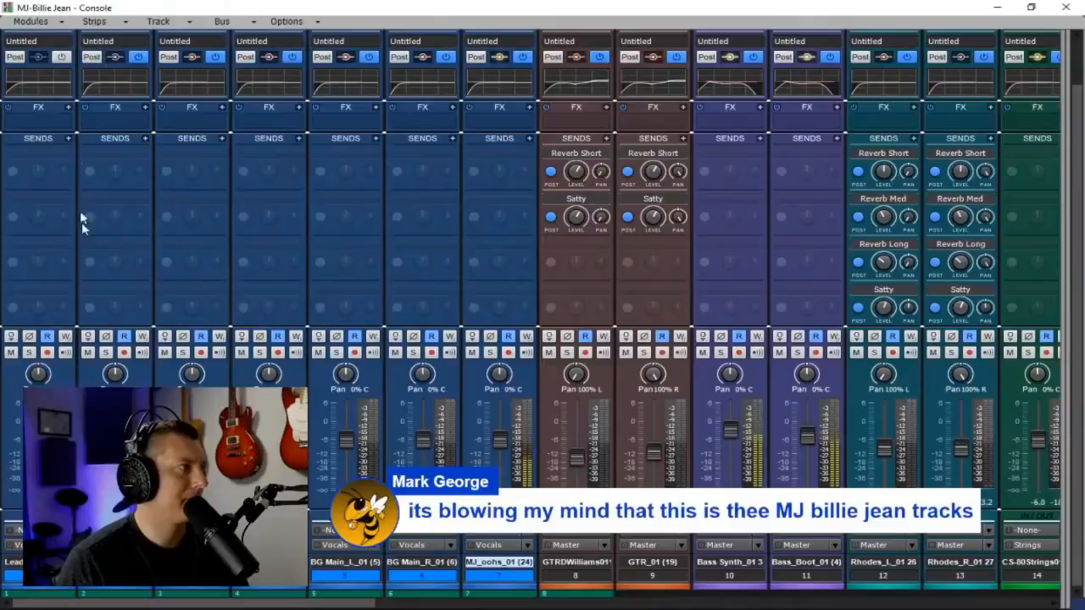
scroll(78, 212, up, 2)
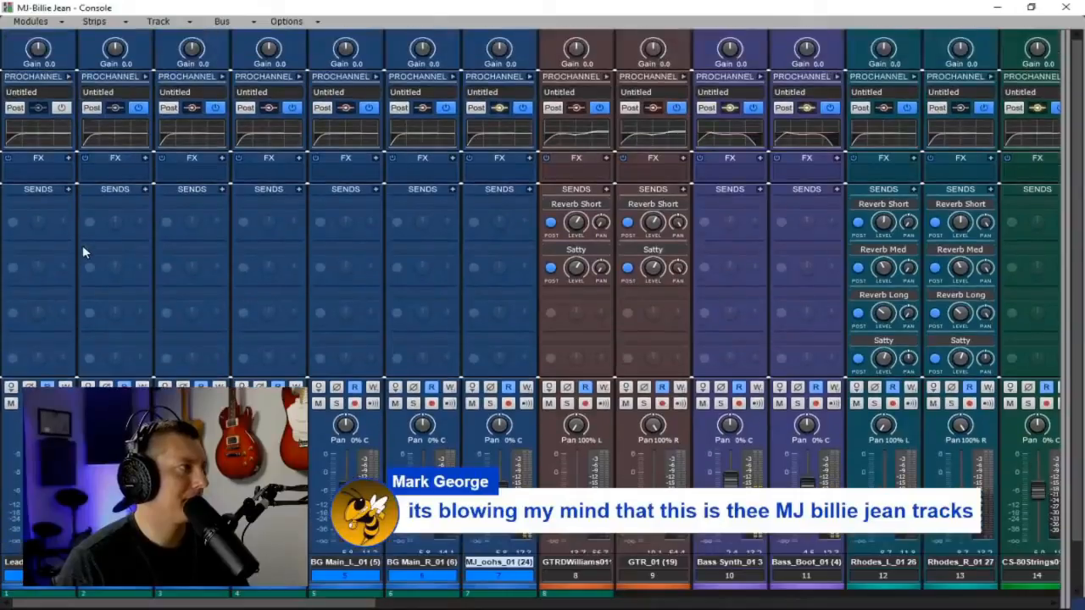
click(68, 78)
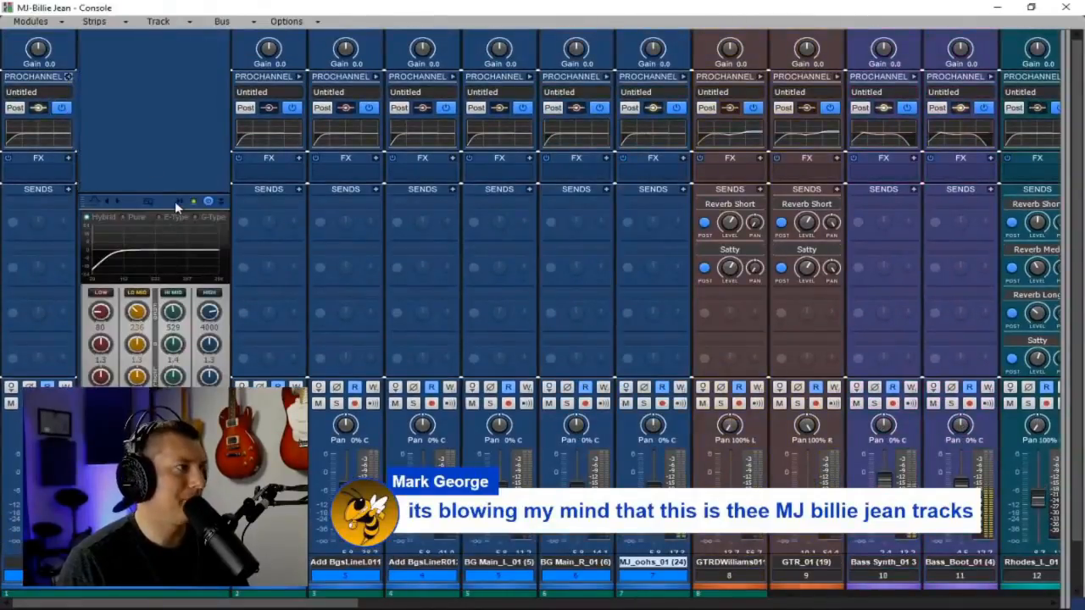
click(175, 201)
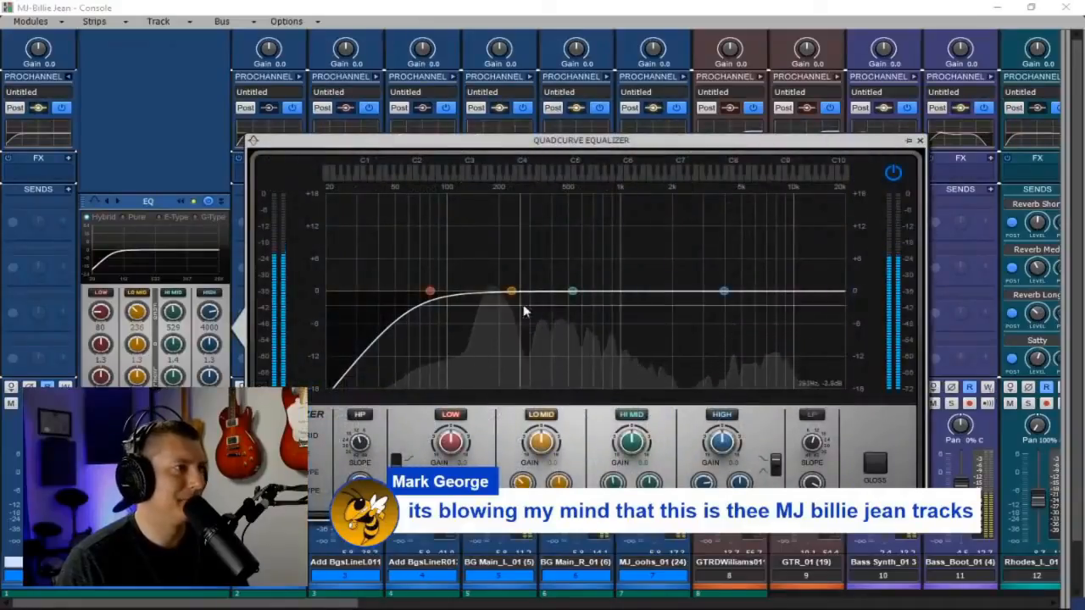
drag(512, 291, 644, 300)
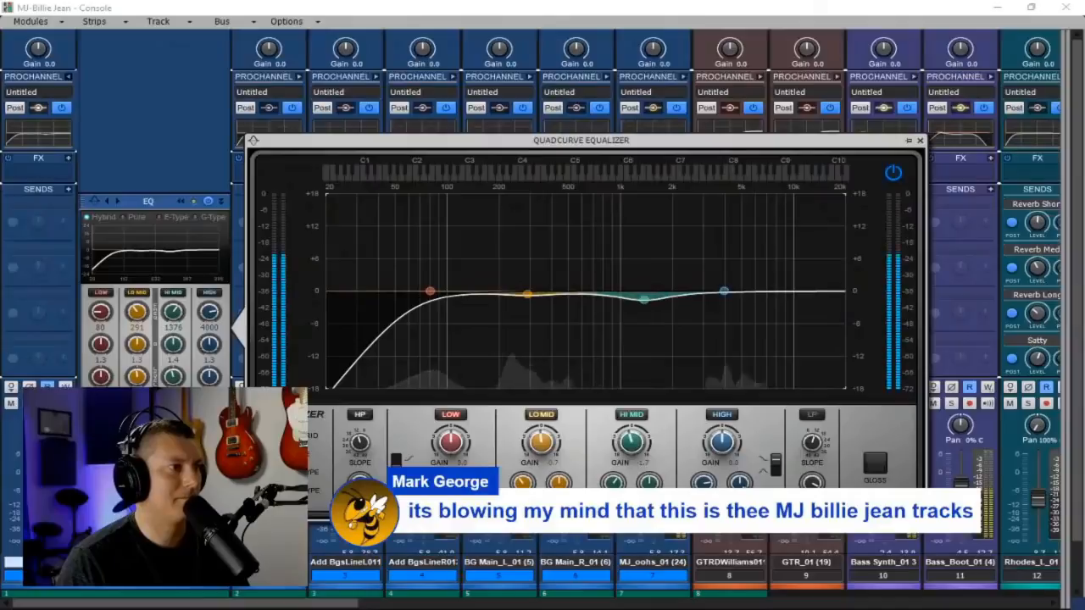
- Shape the lead vocal EQ with a 2.7 dB high boost at 2666 Hz, a 1.4 dB low-mid cut at 195 Hz and an adjusted high-pass
drag(706, 485, 706, 497)
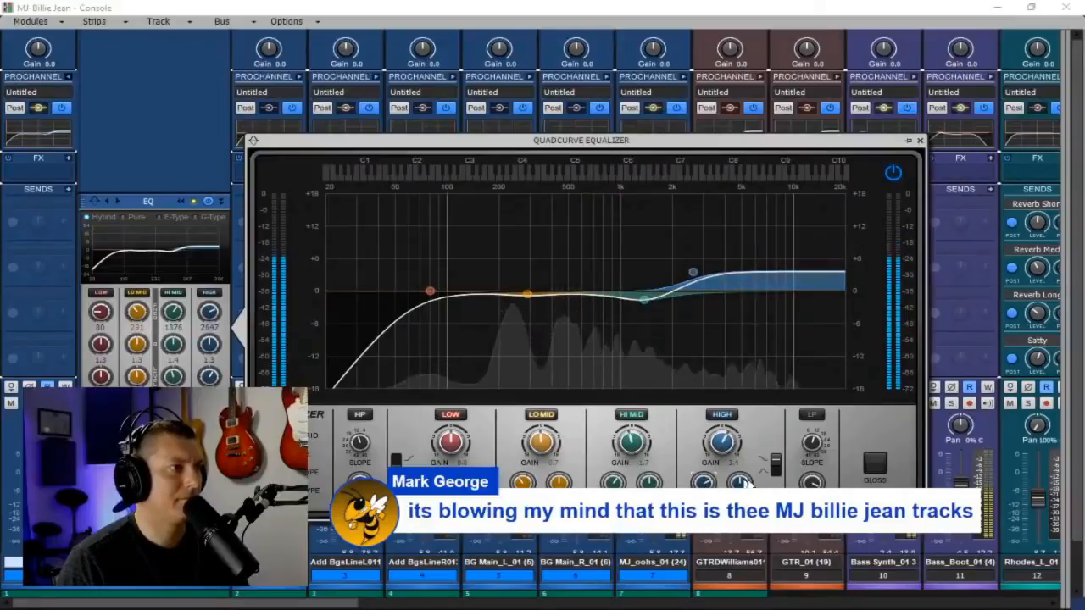
drag(430, 295, 433, 295)
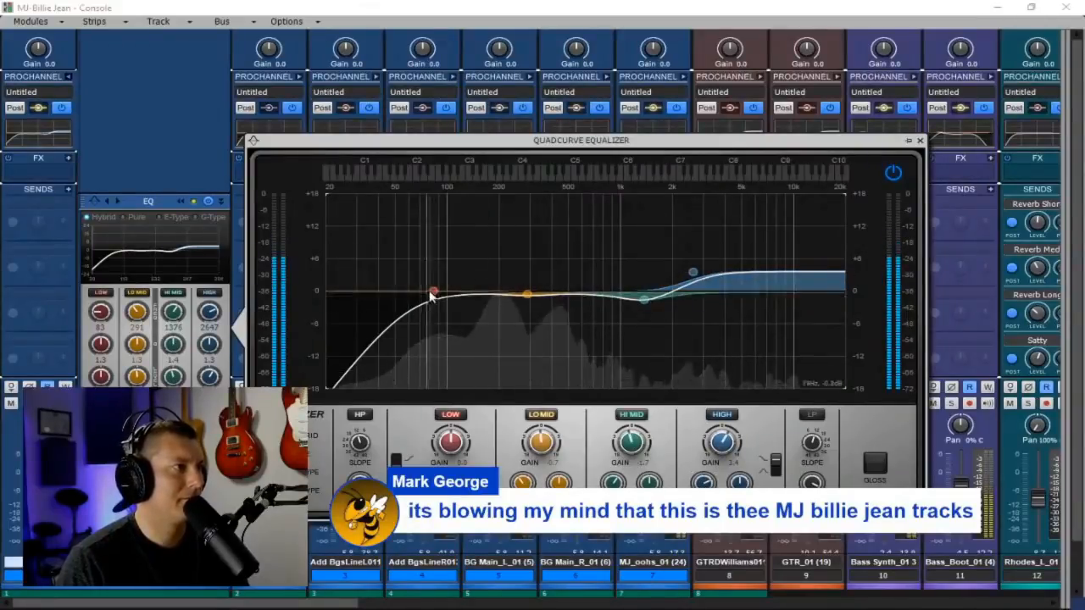
drag(528, 295, 503, 309)
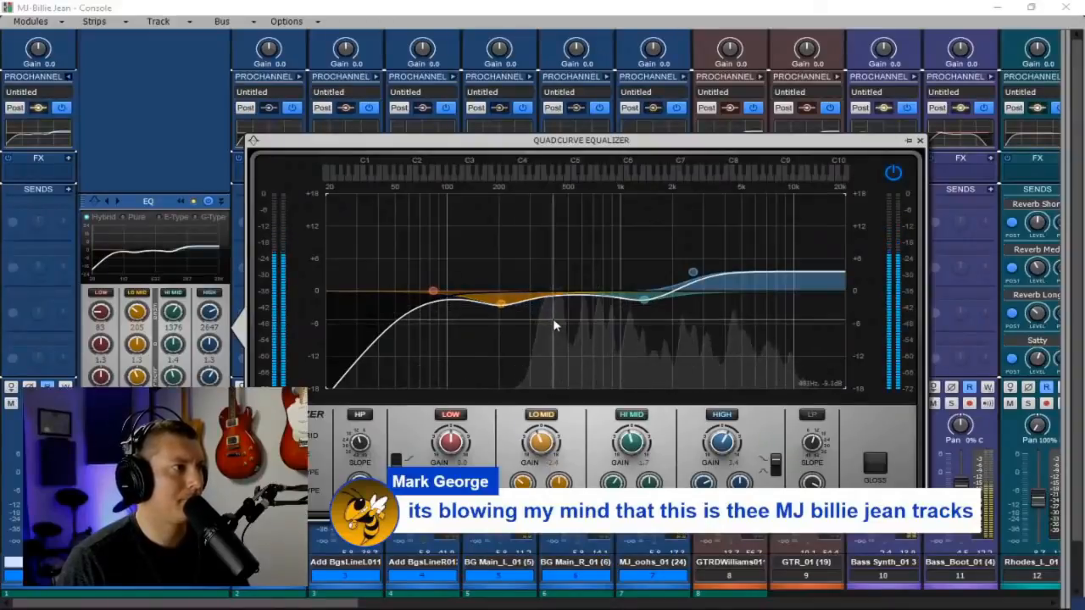
drag(496, 305, 498, 299)
drag(694, 273, 694, 276)
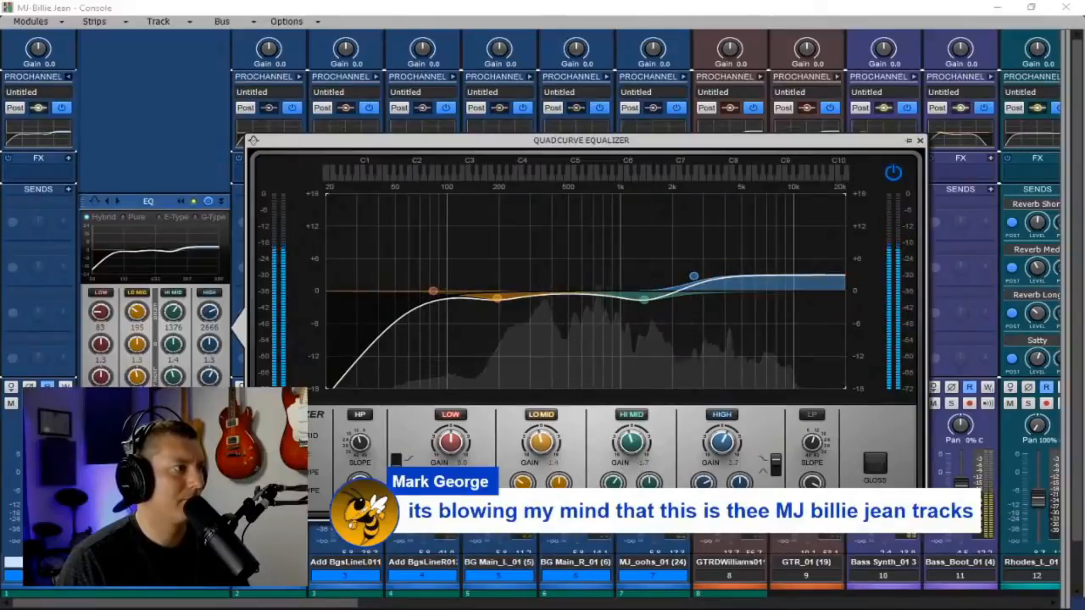
drag(360, 484, 360, 476)
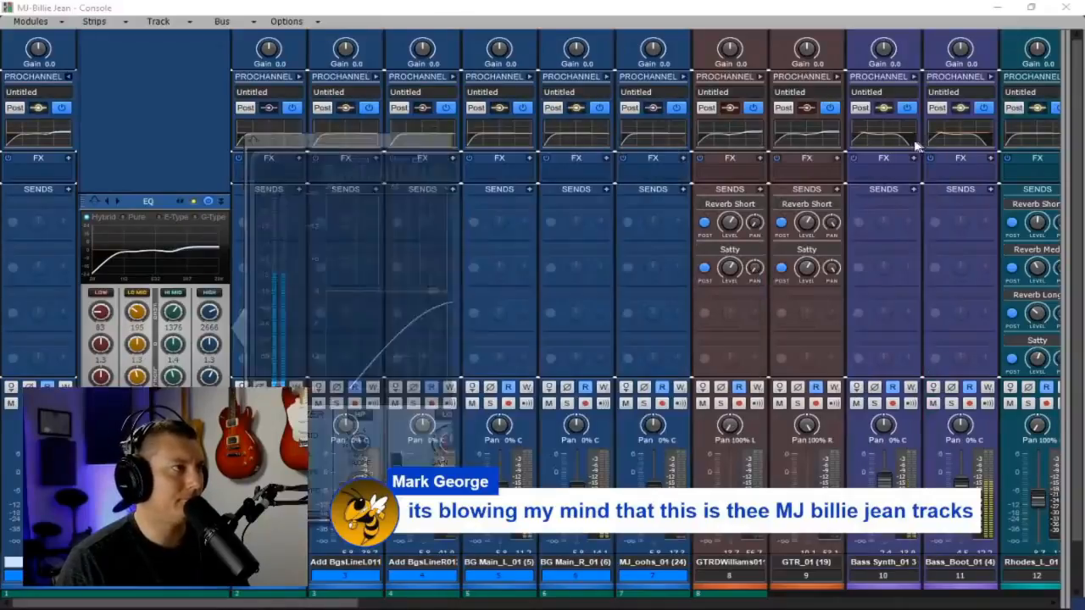
click(920, 143)
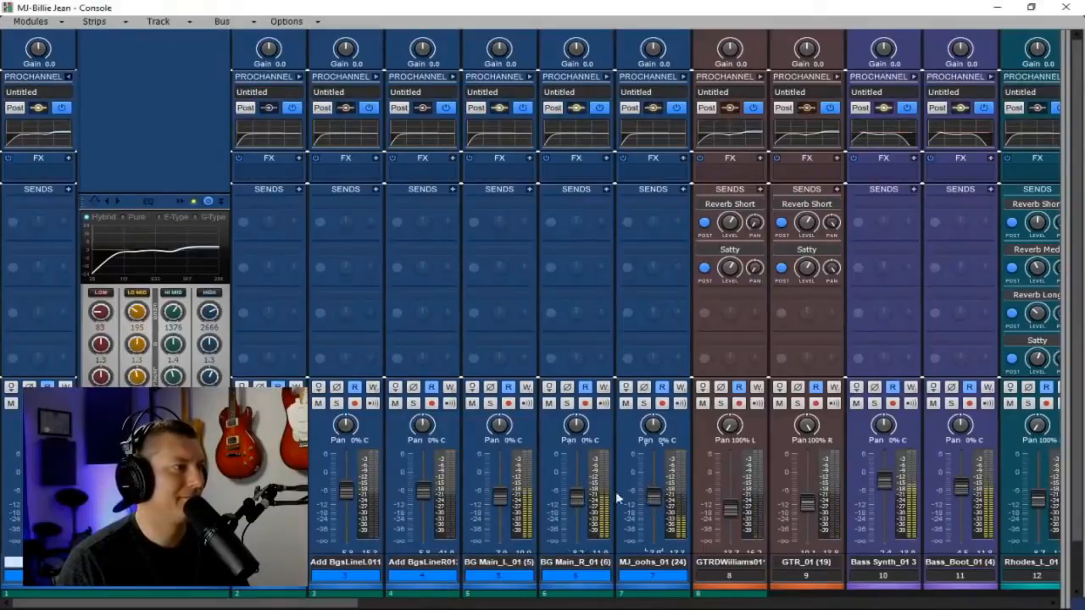
- Pan the BG Main pair 100% left and right and spread the Add Bgs pair, with its left track at 99% L
drag(576, 426, 577, 364)
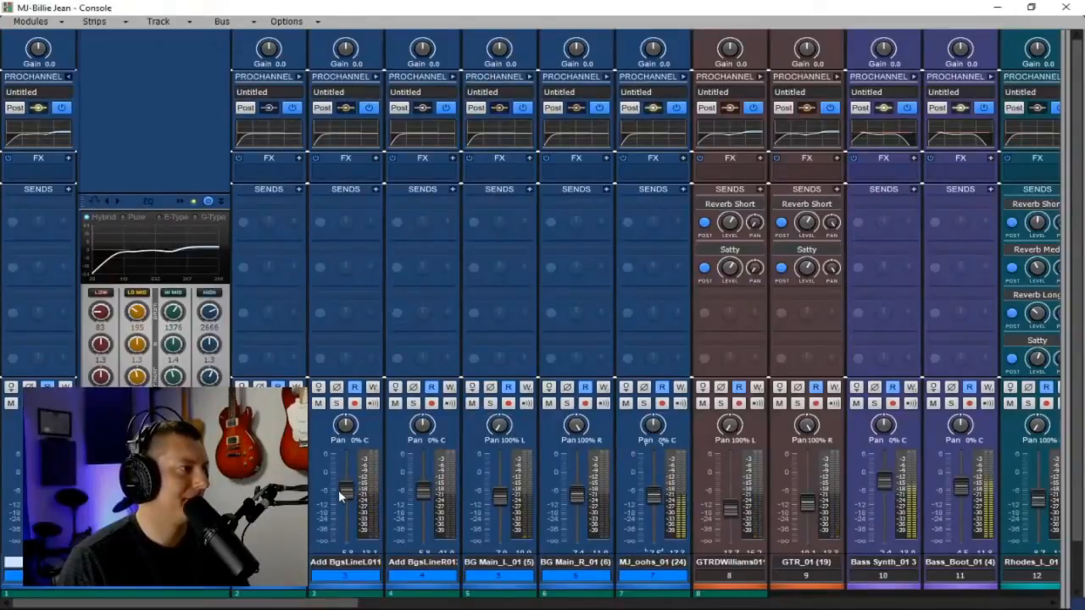
drag(345, 424, 378, 413)
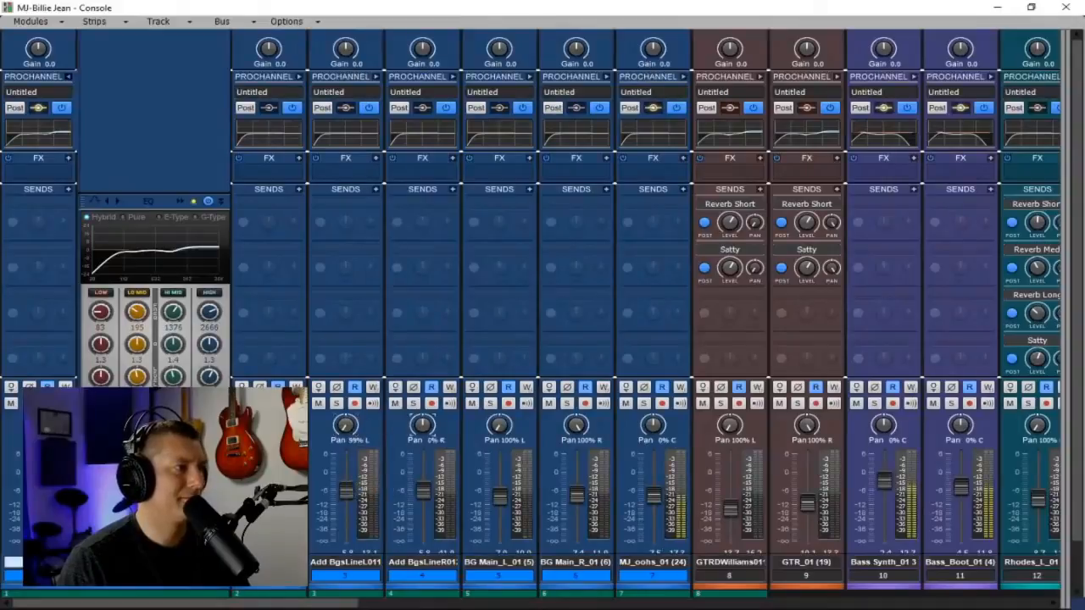
- Insert the VX-64 Vocal Strip on Lead Voc_01 and enable its de-esser with a depth of 44%
click(69, 158)
mouse_move(246, 172)
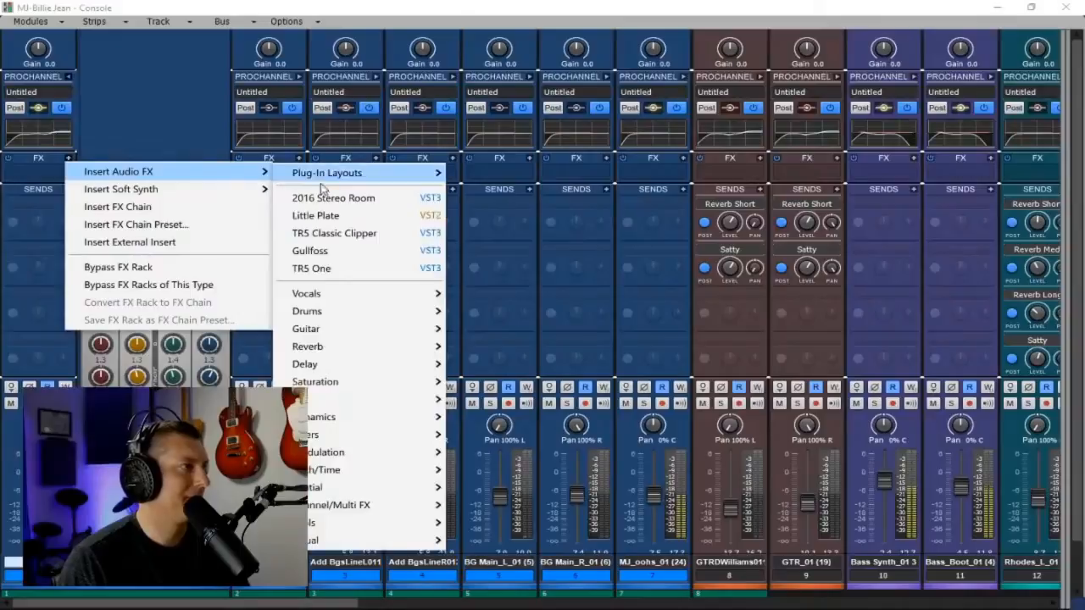
mouse_move(334, 296)
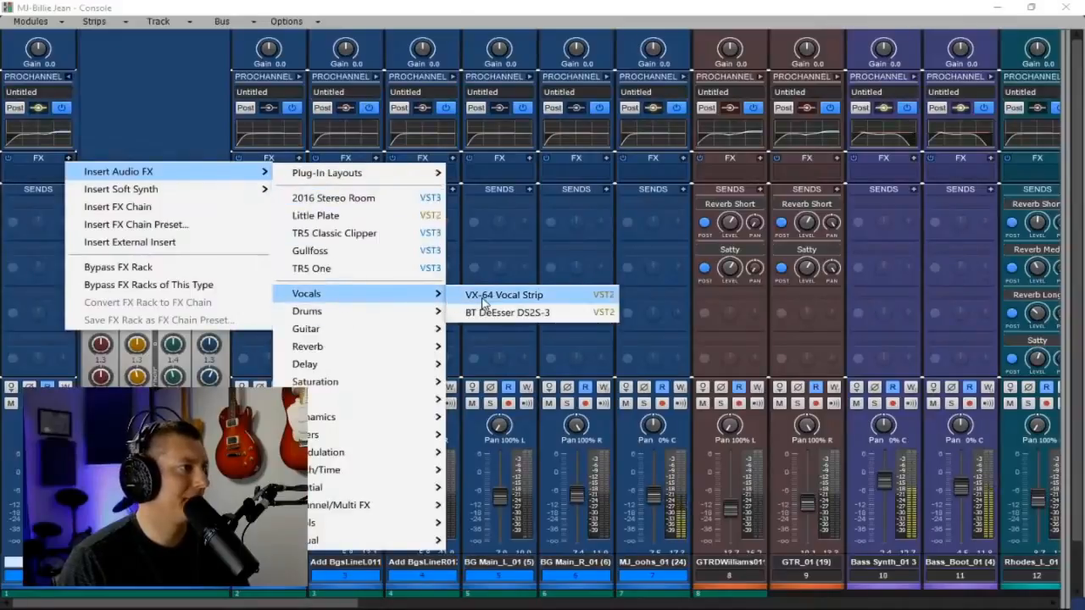
click(465, 293)
click(281, 223)
drag(289, 274, 294, 297)
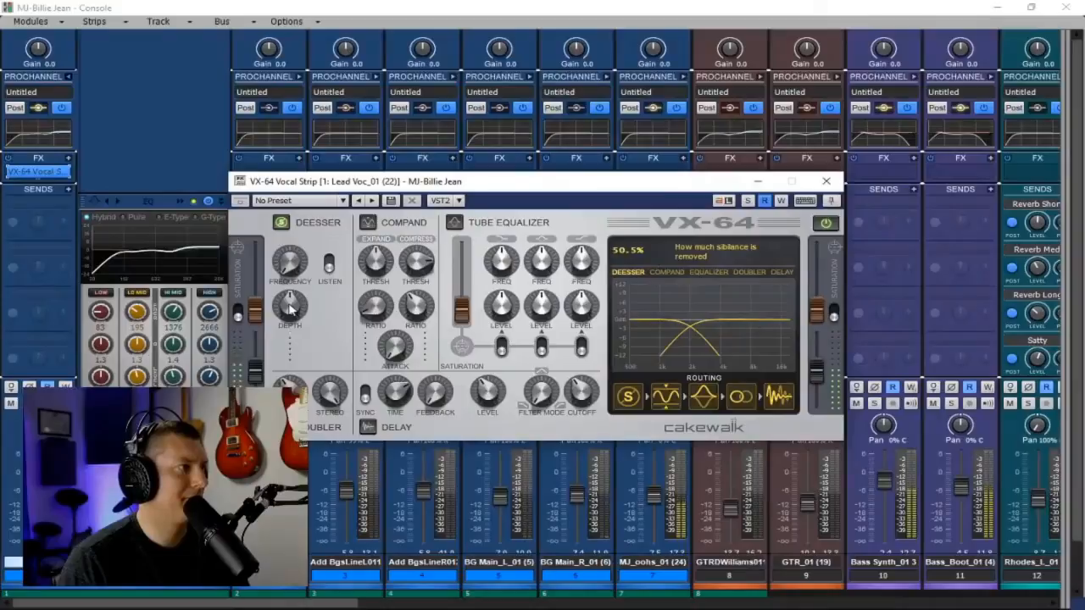
drag(290, 308, 293, 316)
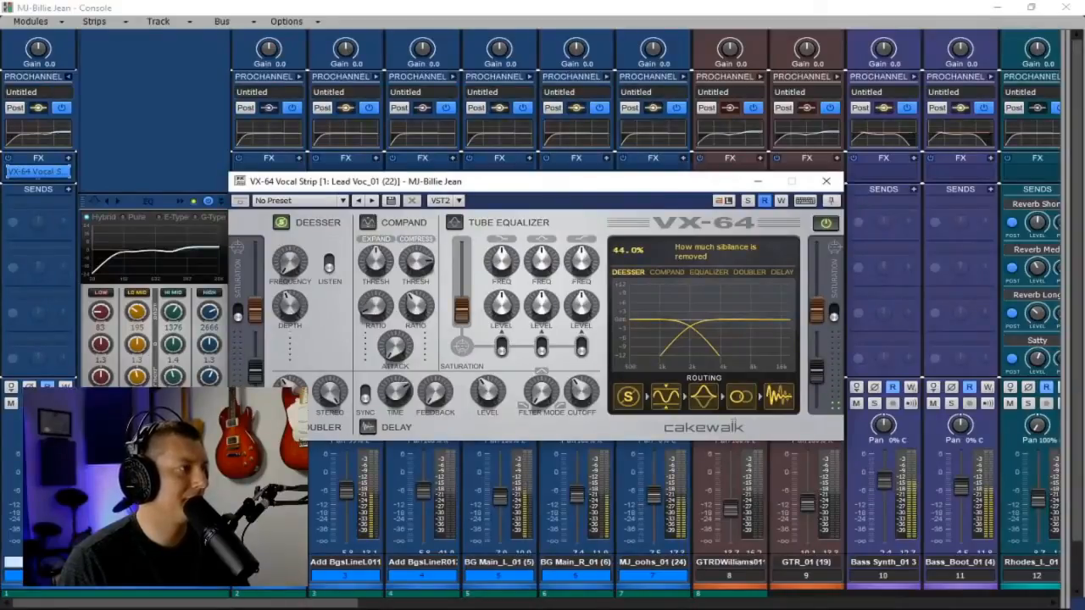
- Enable the vocal strip's compander, lower its compression threshold and set the expansion threshold to -45.5 dB
click(368, 223)
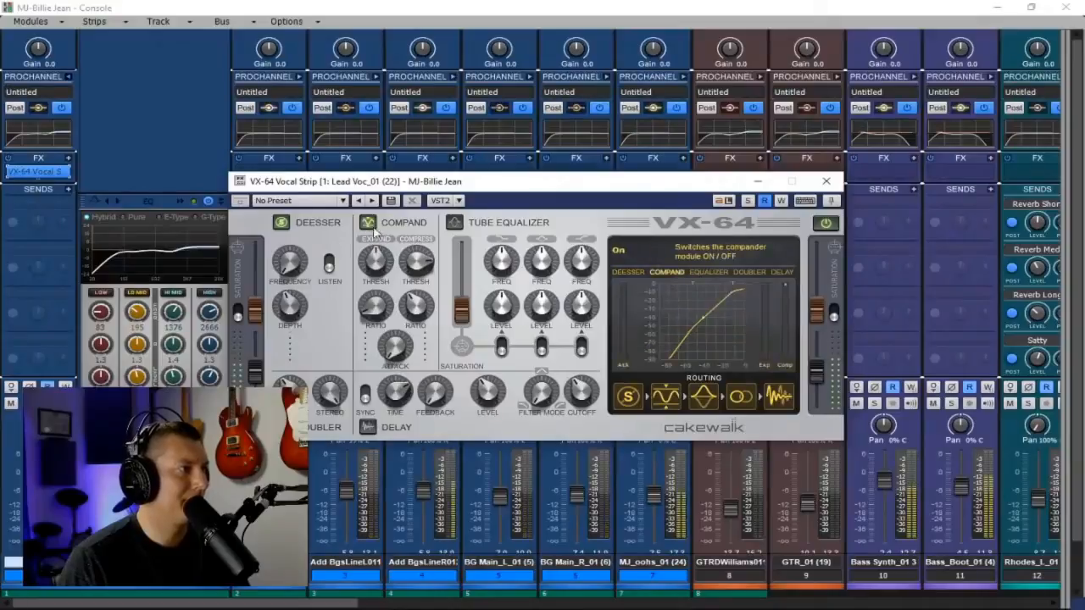
drag(418, 268, 429, 294)
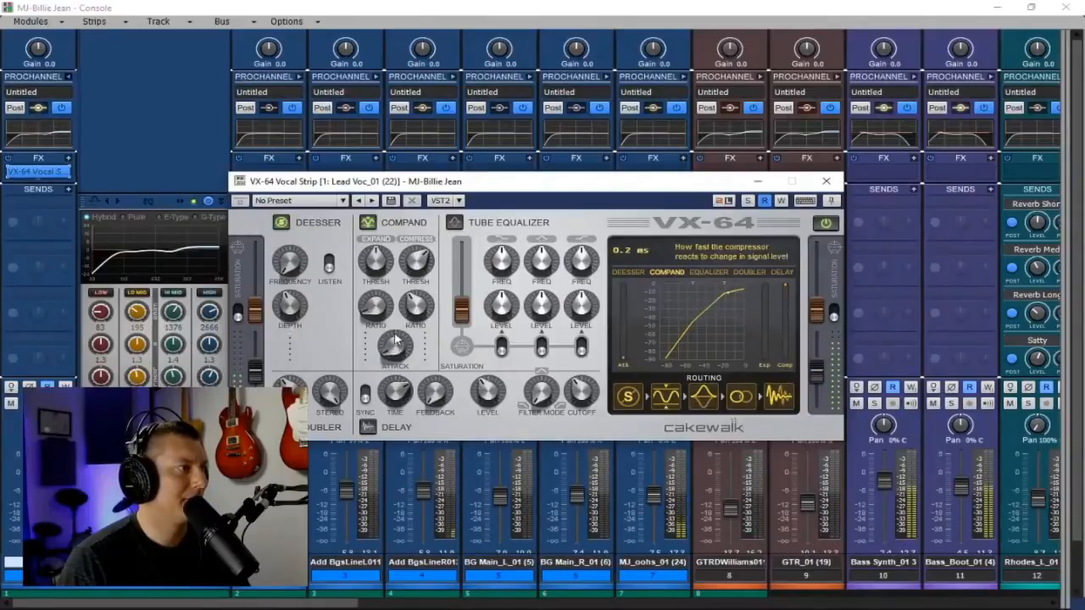
drag(370, 263, 378, 244)
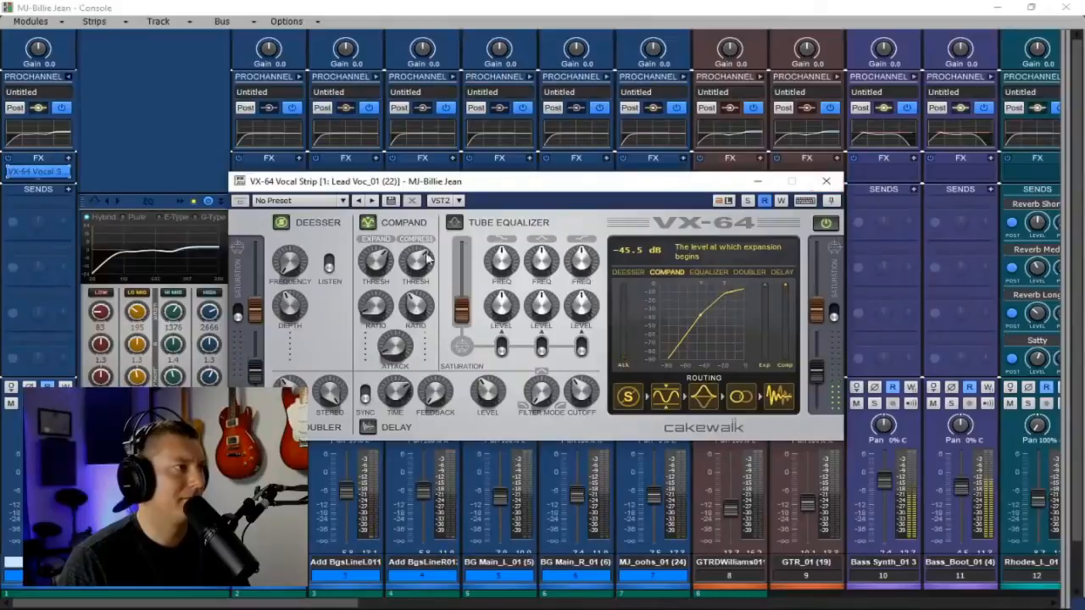
- Enable tube saturation on the vocal strip's input and output stages at 10% each and close the plug-in
click(238, 313)
drag(252, 312, 252, 309)
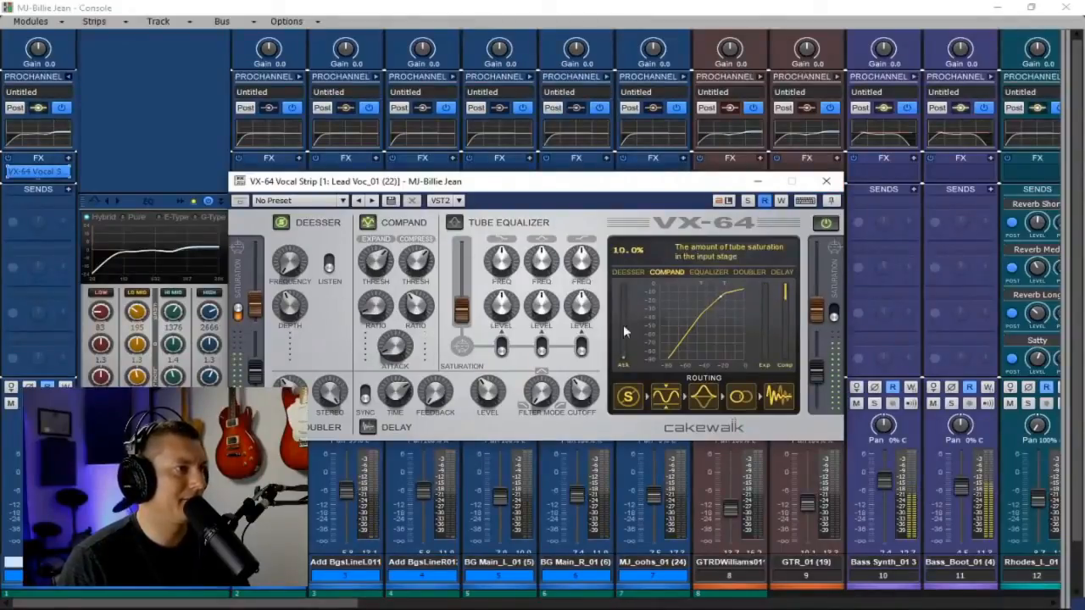
click(833, 314)
drag(819, 313, 818, 312)
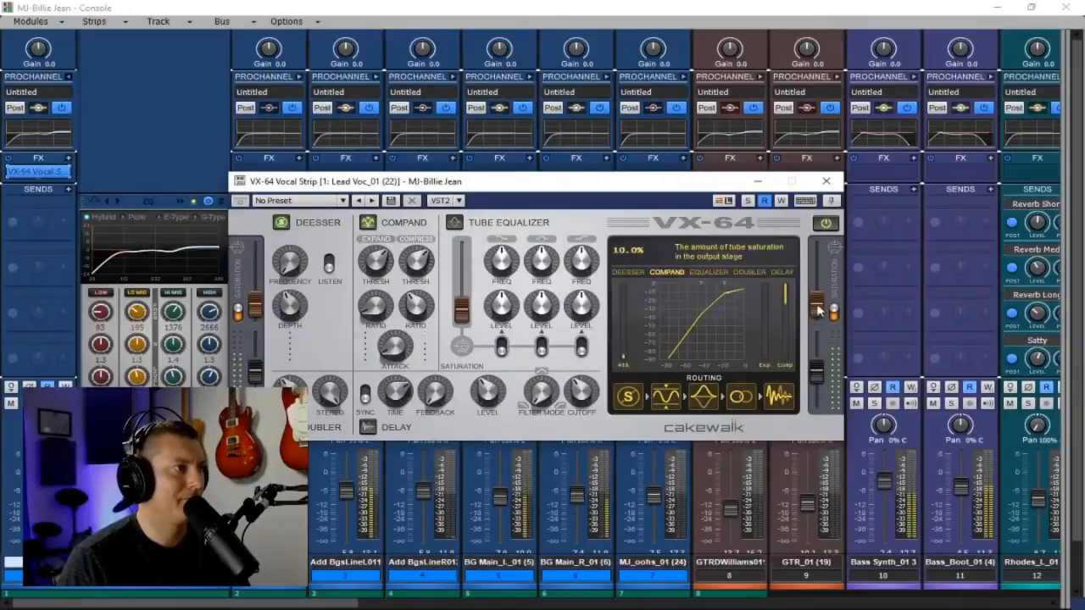
click(825, 181)
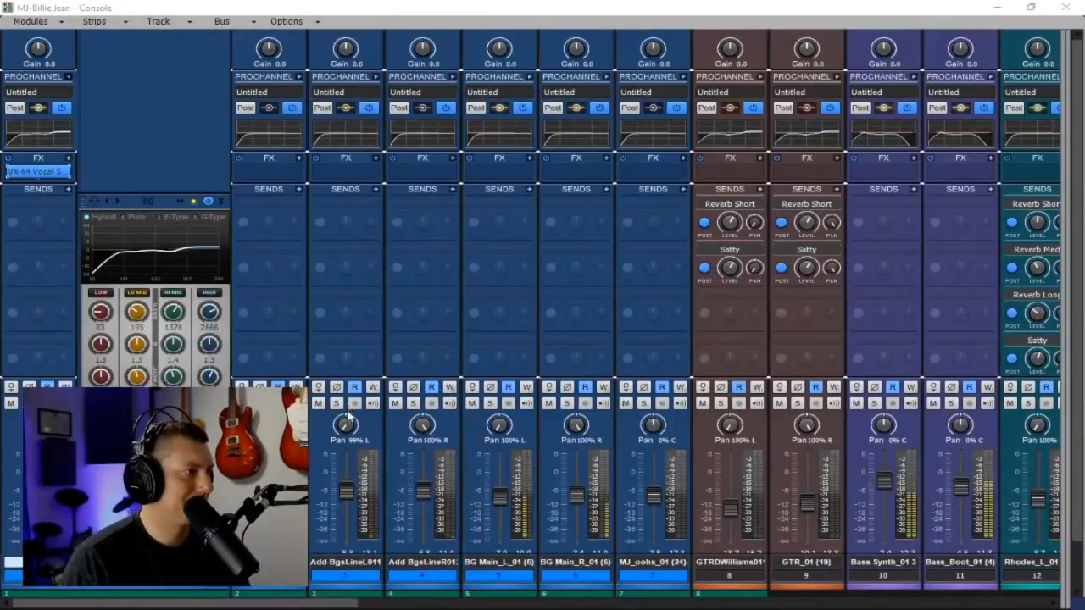
- Pan the left Add Bgs track 100% left and slightly lower the BG Main_L_01 fader
drag(345, 430, 345, 437)
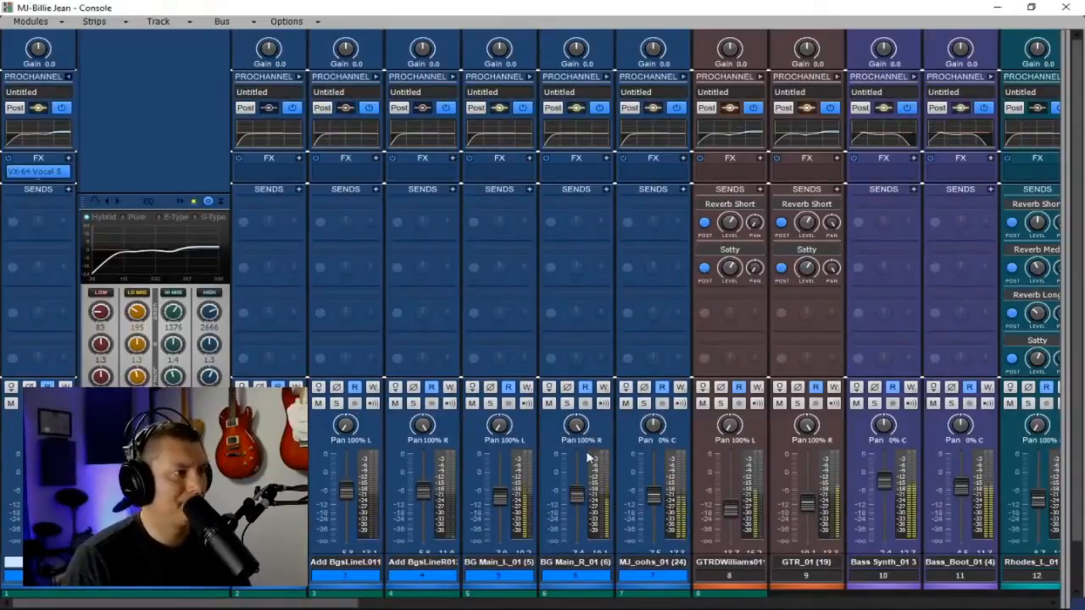
mouse_move(351, 495)
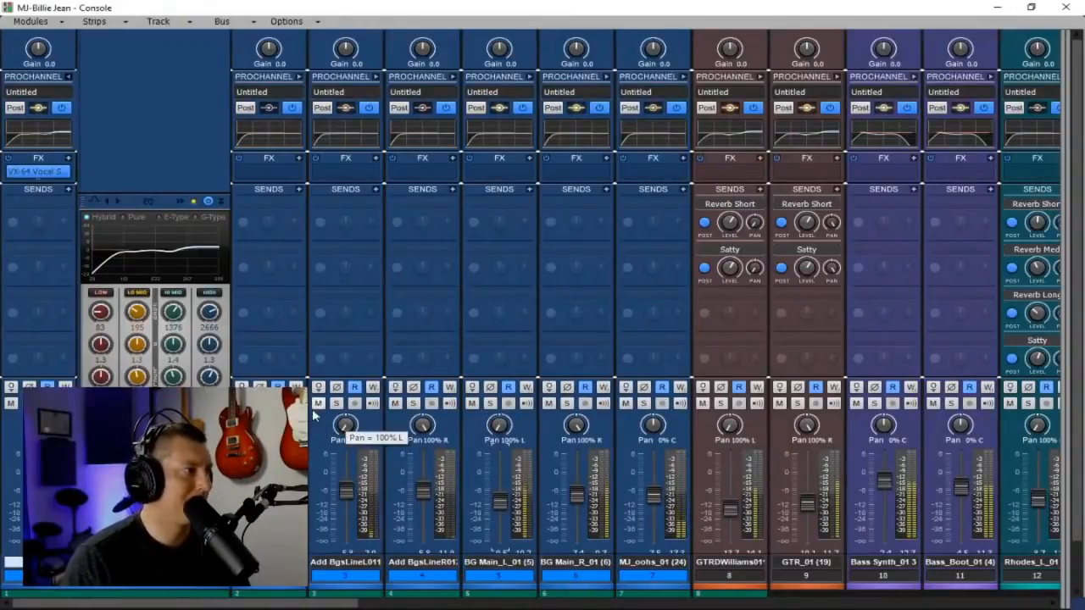
- Insert Gullfoss on Lead Voc_01 with Recover at 15% and Tame at about 22%, and close it
click(69, 160)
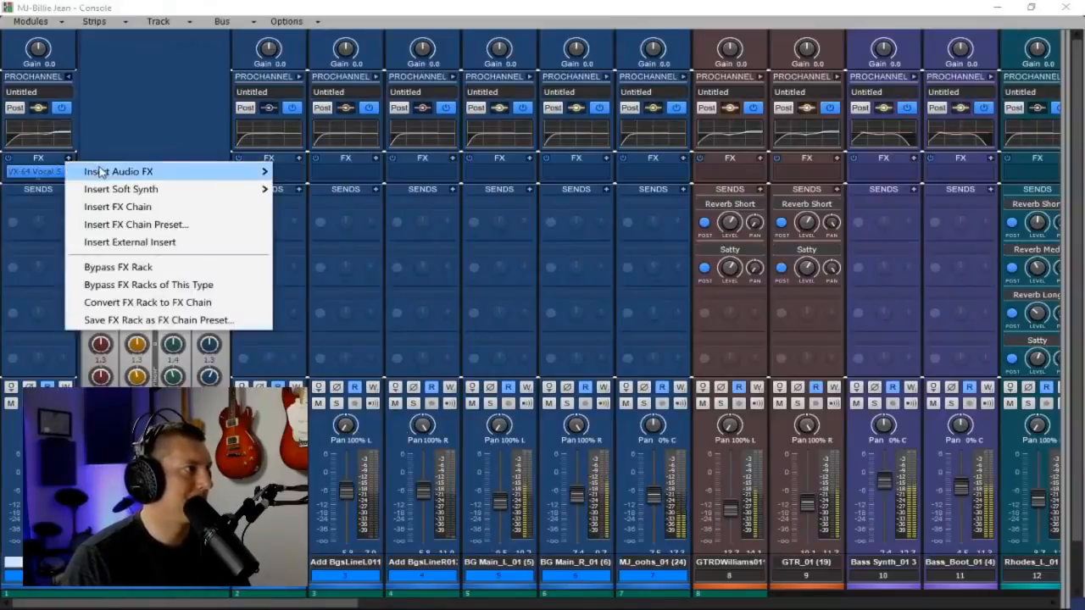
mouse_move(100, 173)
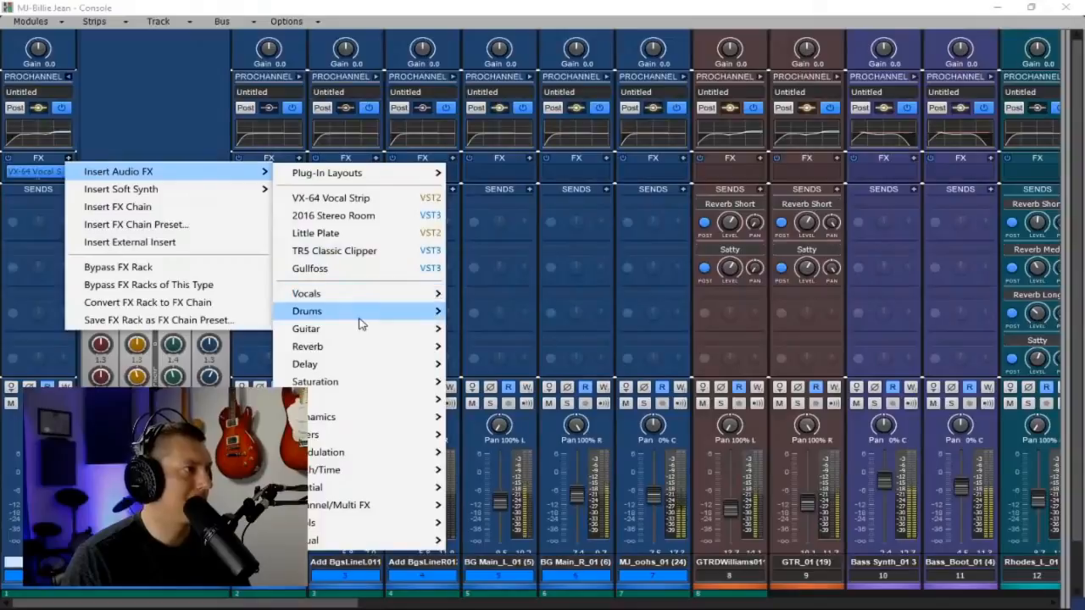
mouse_move(417, 400)
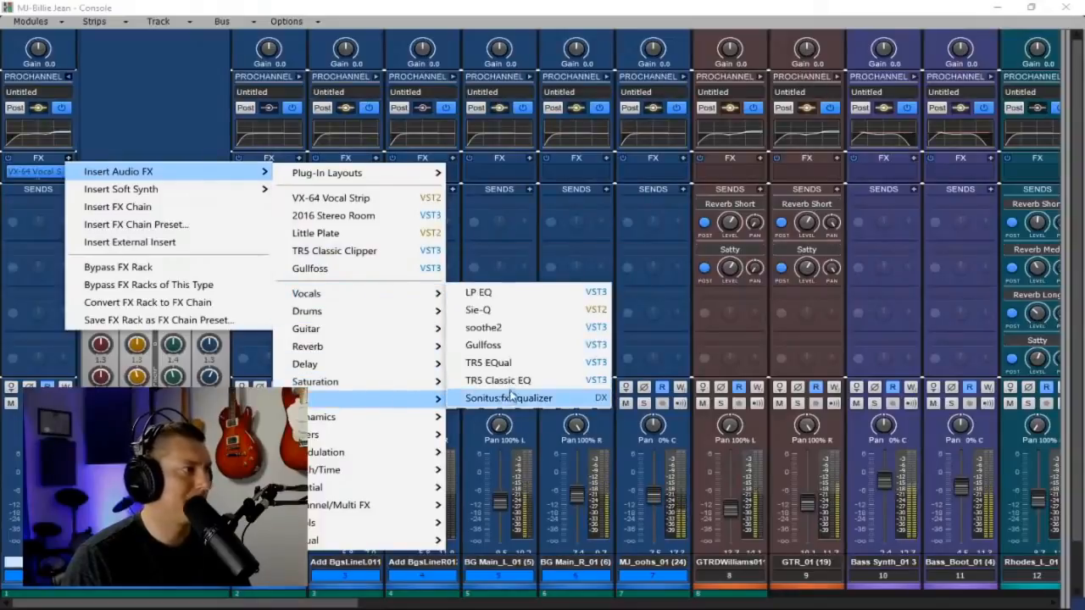
click(509, 346)
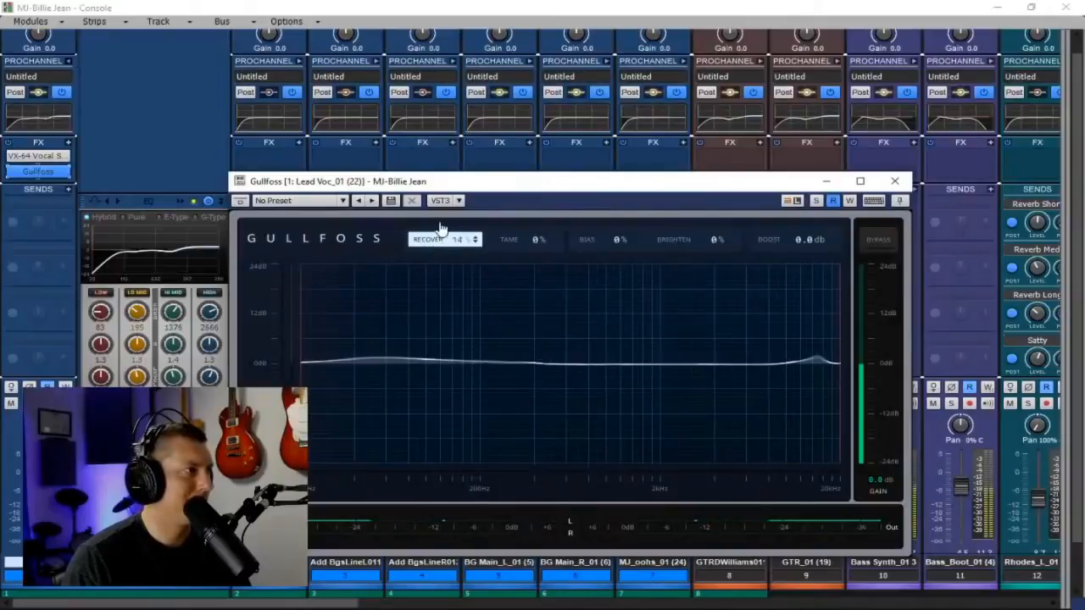
drag(440, 227, 440, 226)
drag(509, 244, 511, 223)
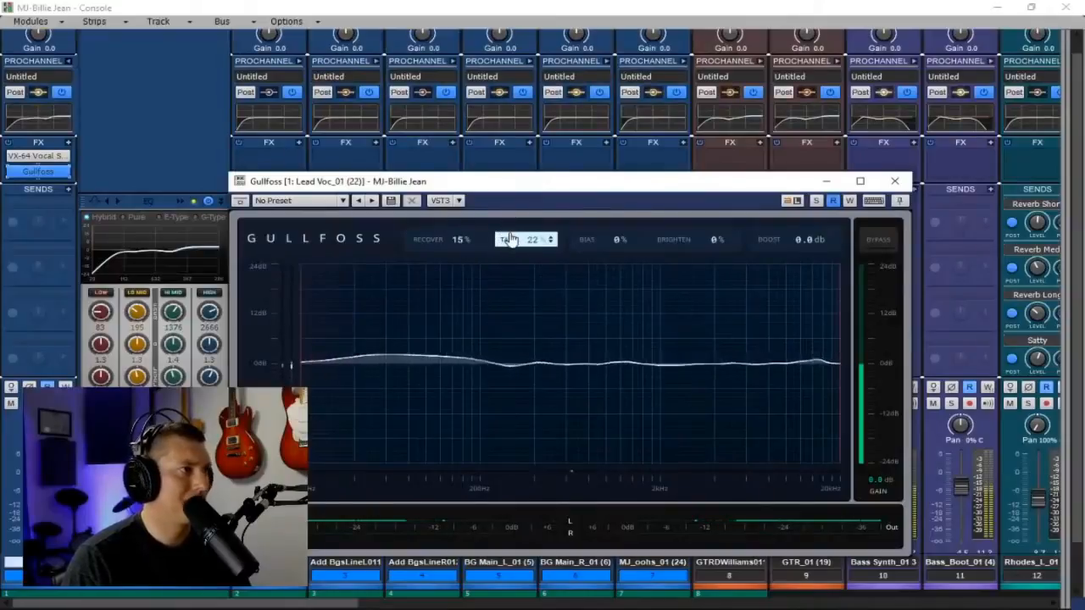
click(896, 182)
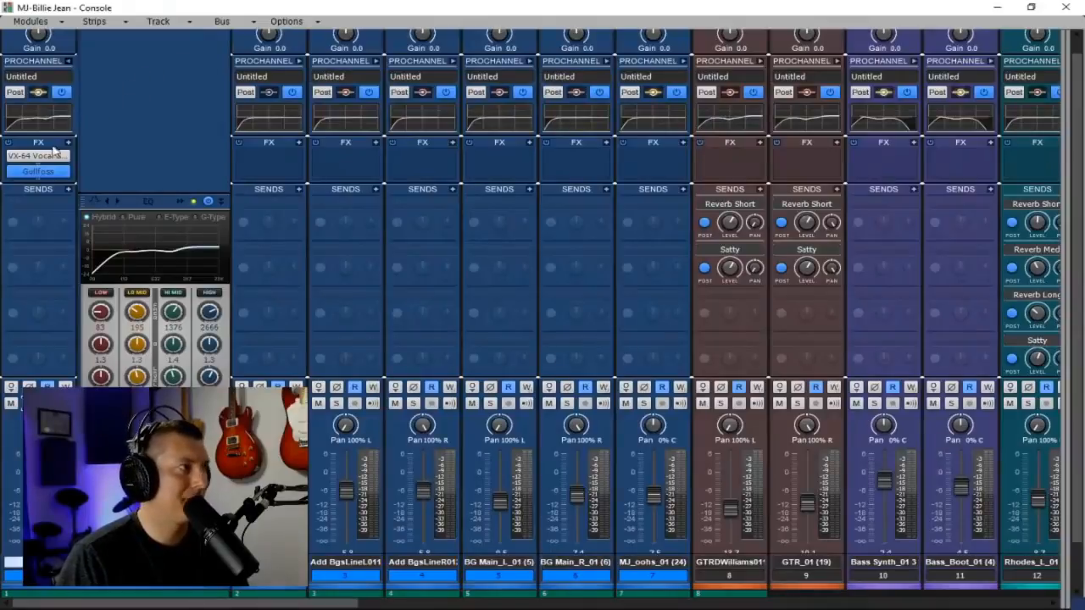
- Enable the Tube Equalizer in the lead vocal's VX-64, raise its saturation and boost the low band by 2.2 dB
double_click(56, 155)
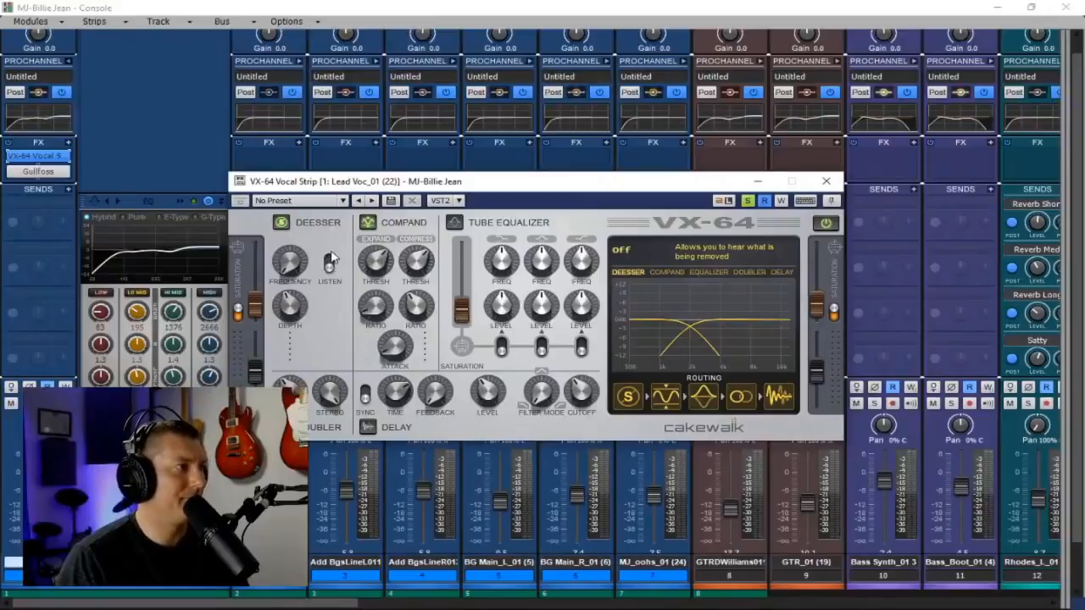
click(456, 223)
drag(461, 308, 500, 264)
click(501, 346)
drag(501, 305, 501, 300)
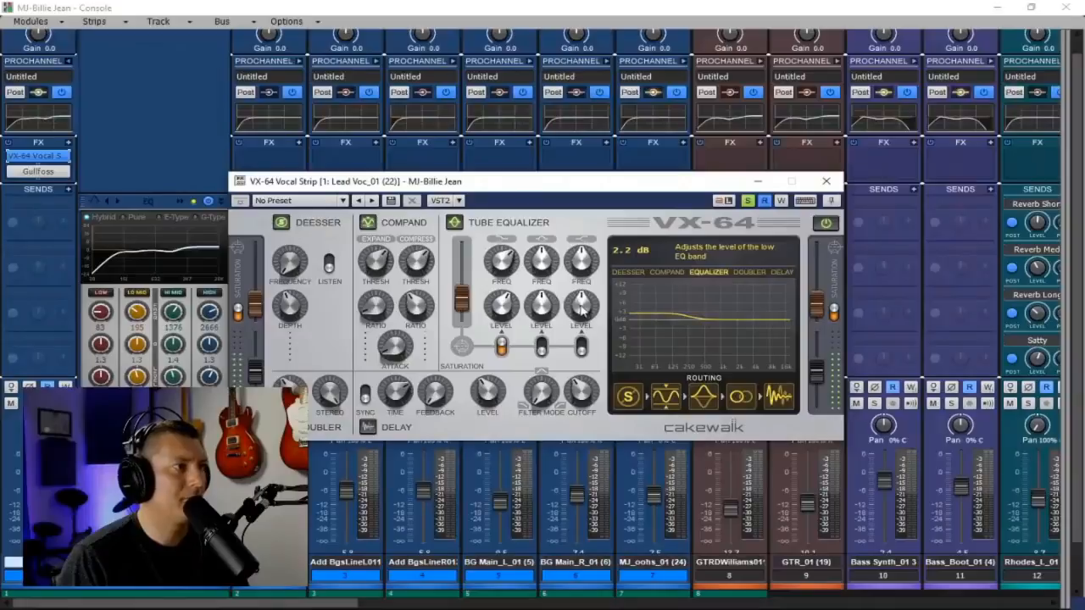
- Enable the vocal strip's mid and high EQ bands, cut the mids slightly, and compare the strip on and off
click(541, 345)
drag(539, 309, 589, 315)
click(582, 346)
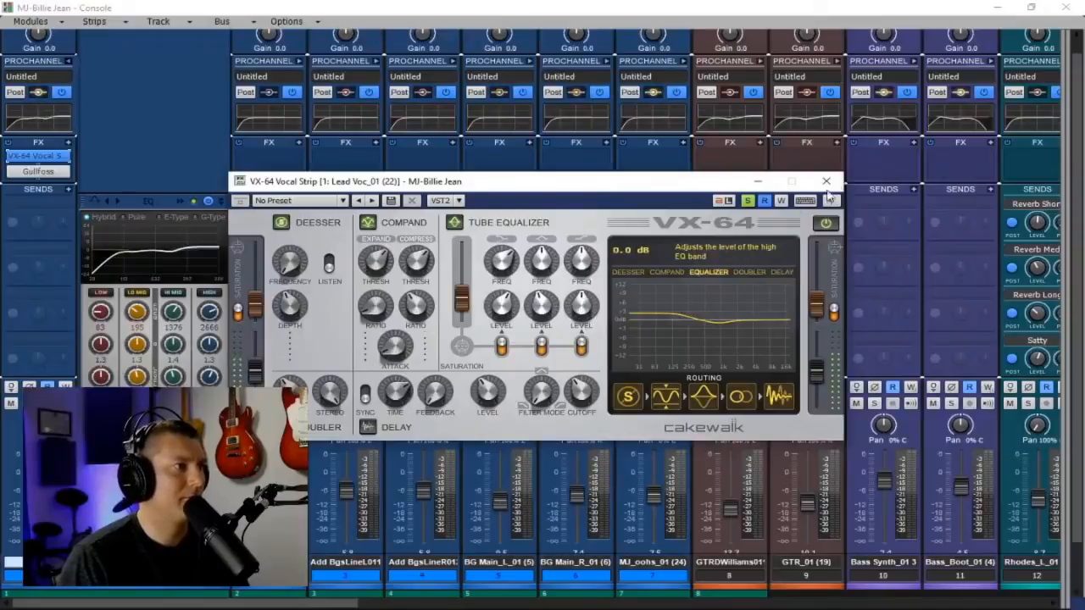
click(826, 181)
double_click(39, 156)
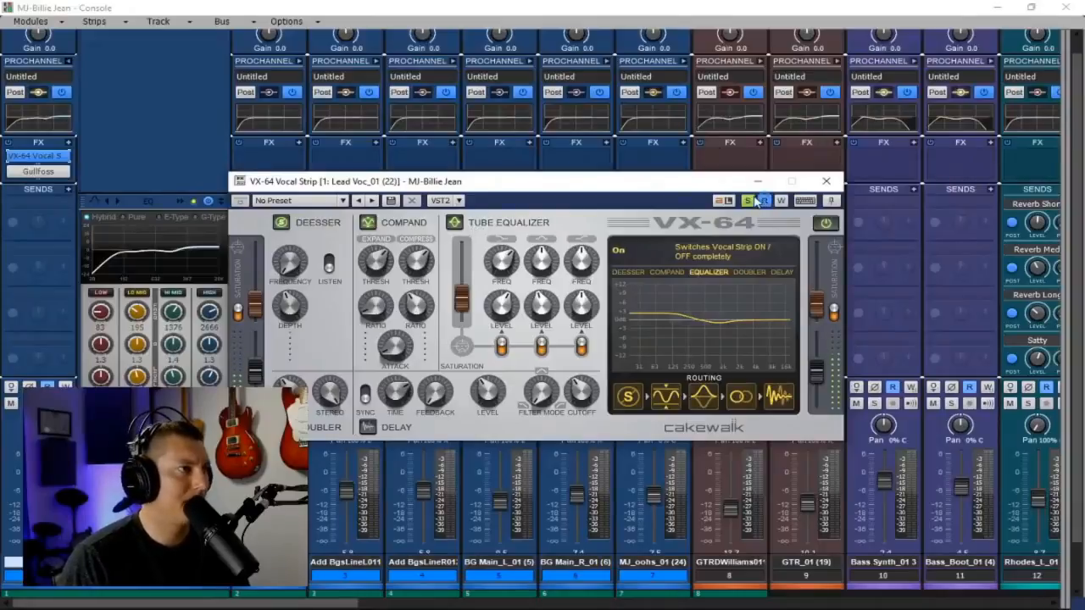
click(834, 185)
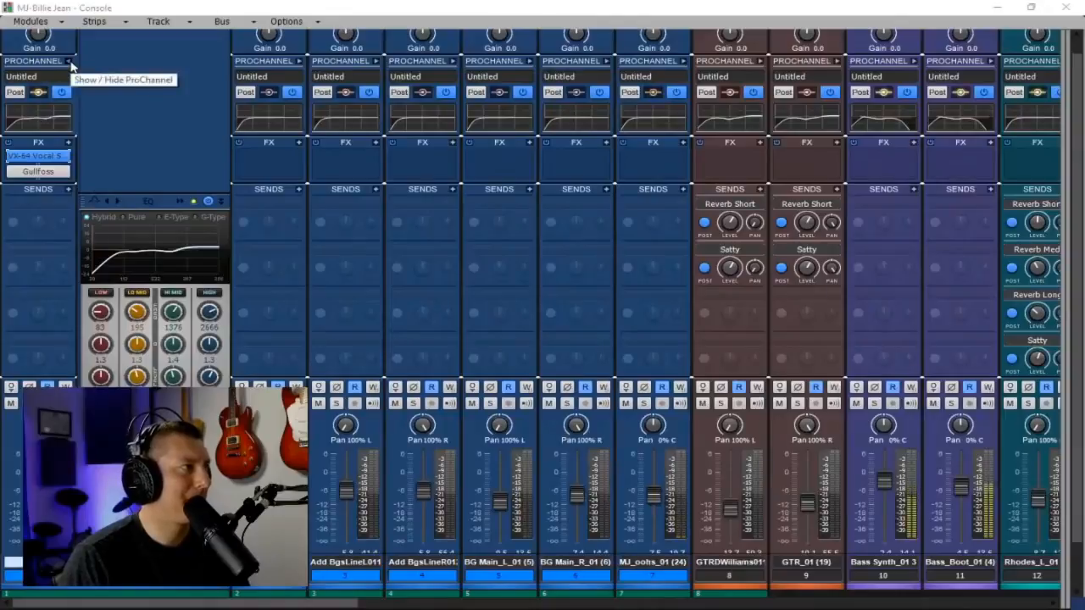
- Insert the T-Type compressor module in the Lead Voc_01 ProChannel, place it above the EQ and resume playback
right_click(153, 140)
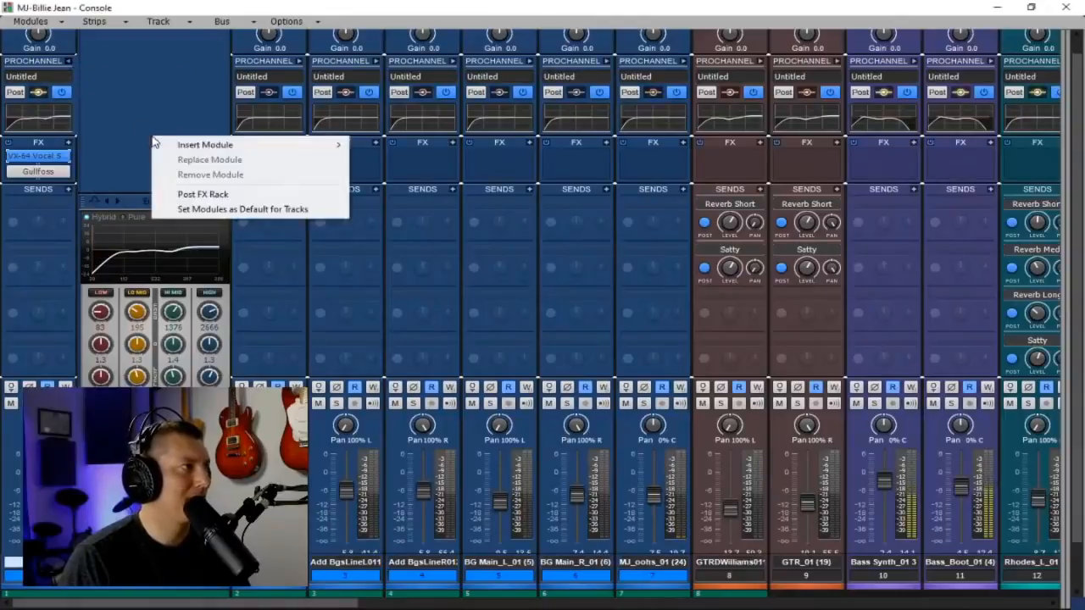
mouse_move(183, 149)
click(444, 119)
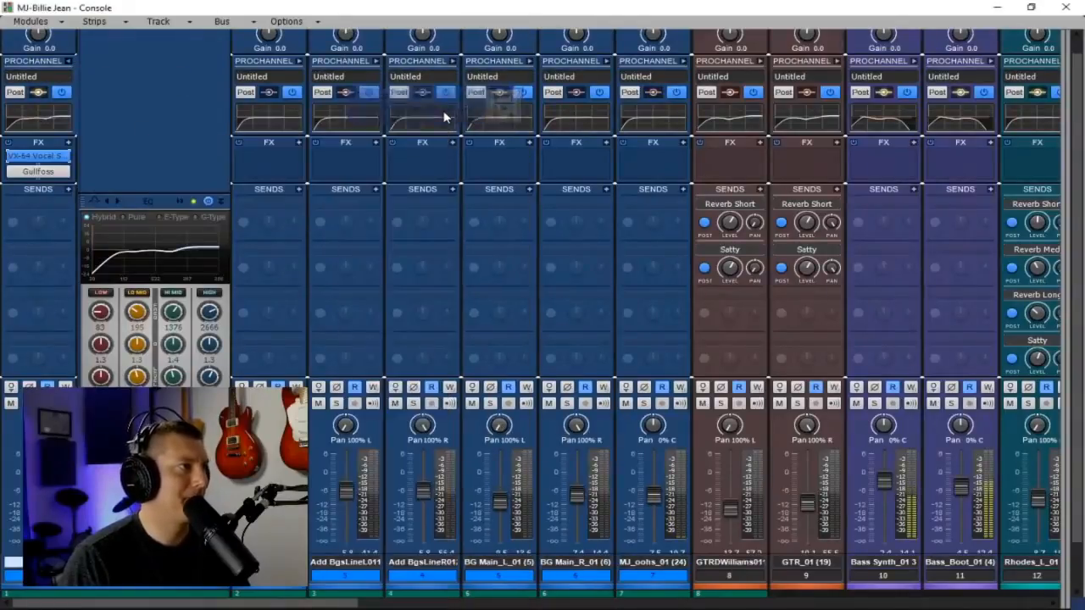
drag(179, 365, 173, 131)
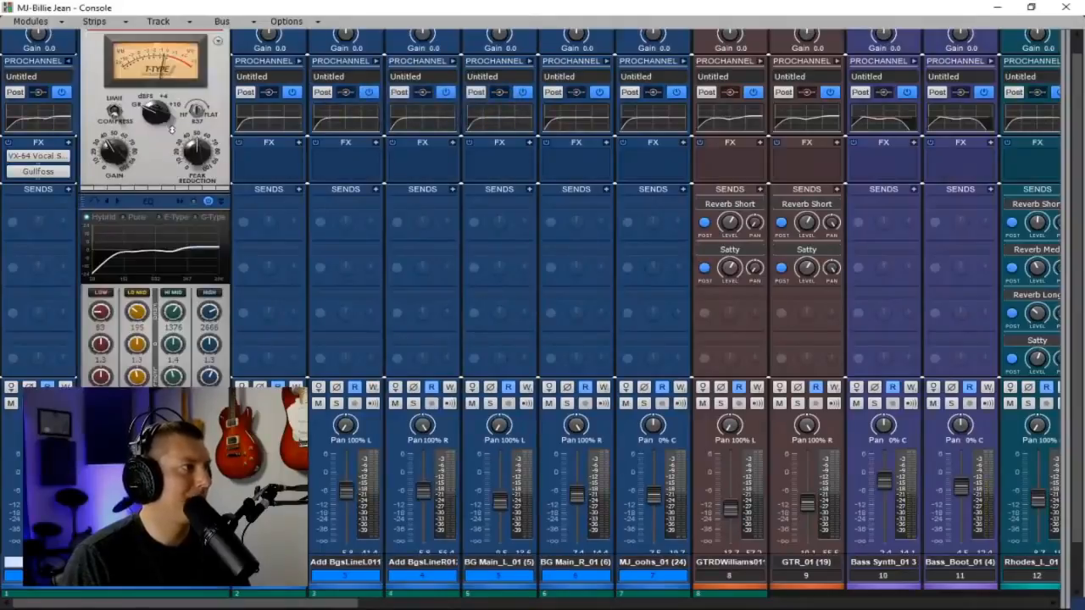
key(space)
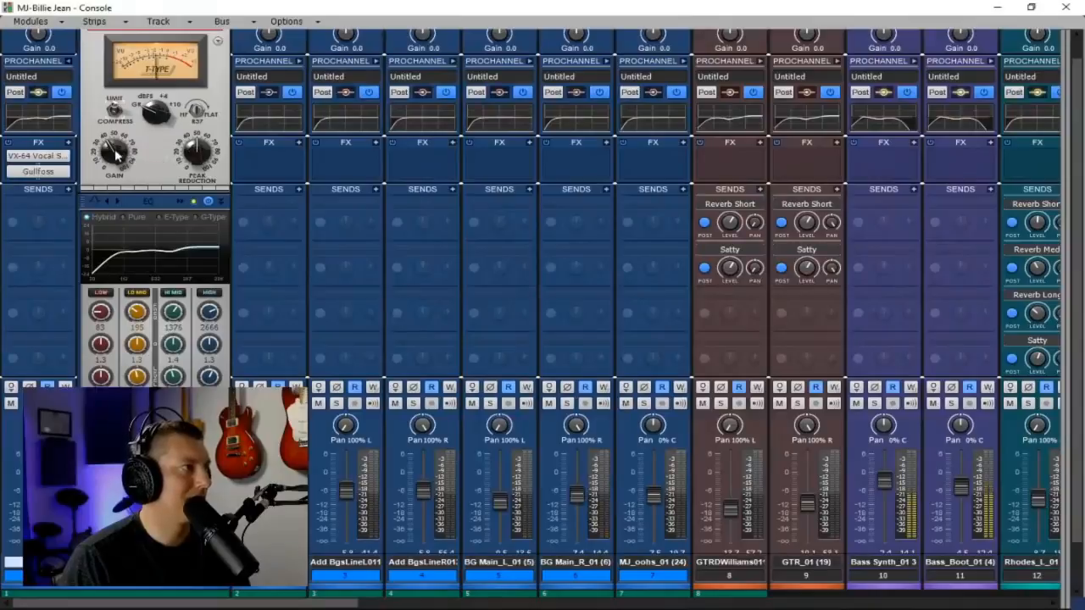
- Collapse the lead vocal's ProChannel, add a Reverb Short send to the track and lower its level to about -17 dB
mouse_move(112, 150)
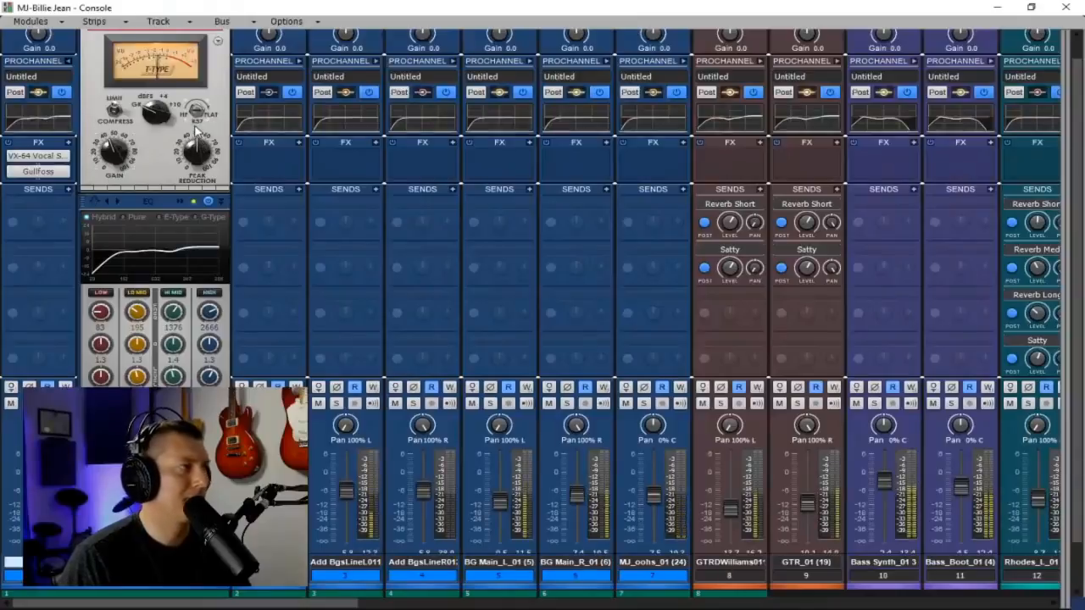
click(69, 62)
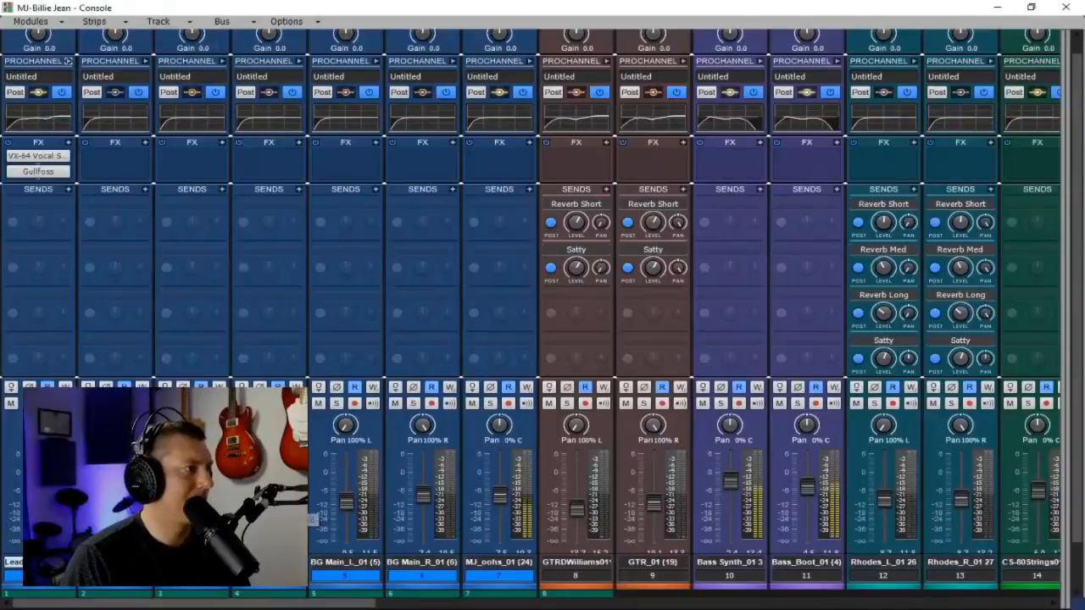
click(68, 192)
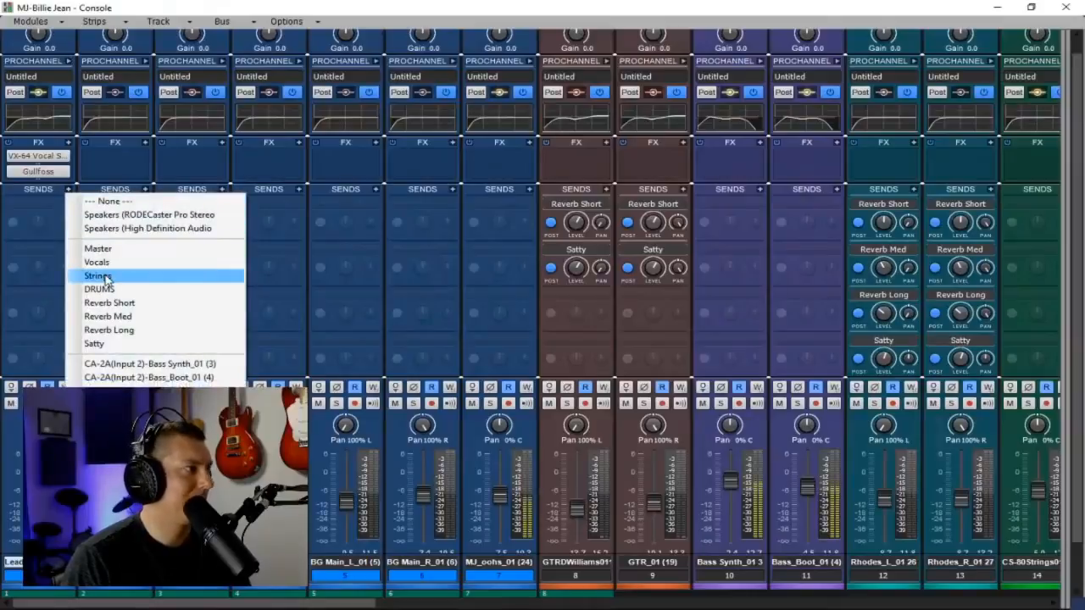
click(119, 305)
drag(38, 223, 38, 254)
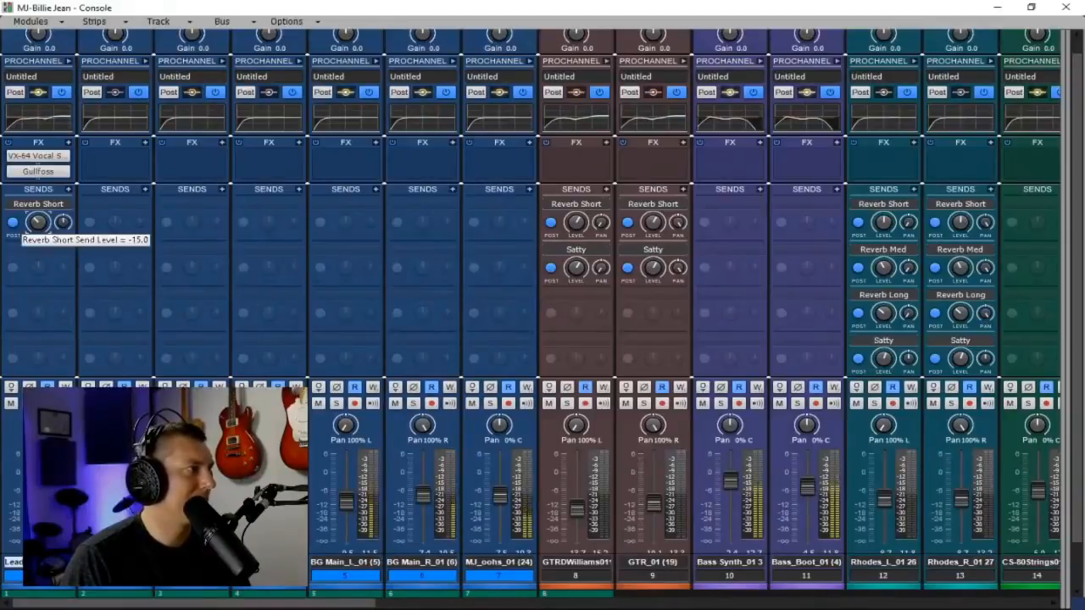
drag(38, 254, 39, 255)
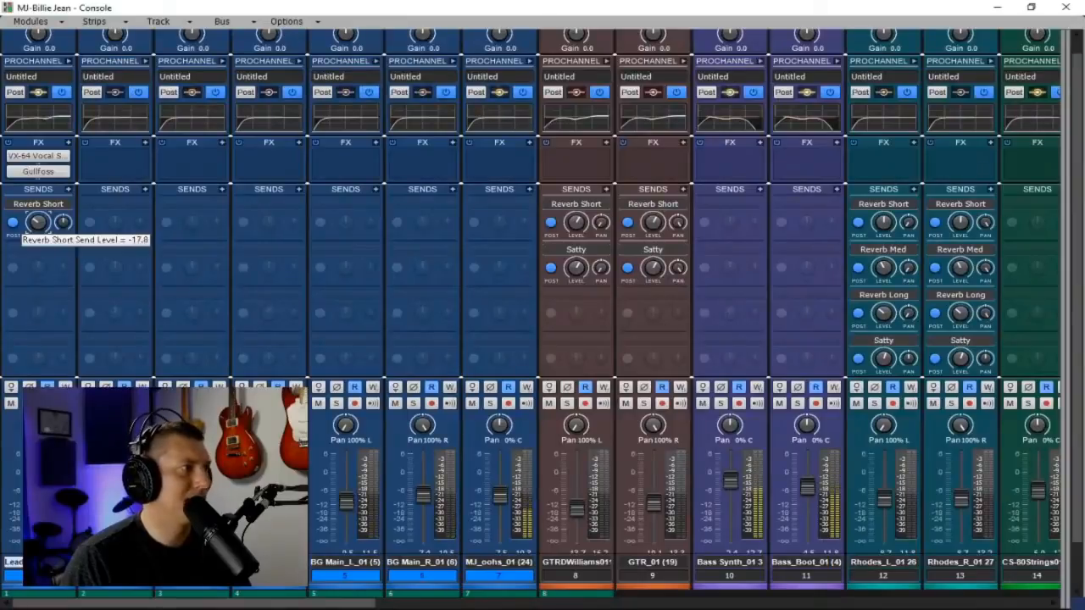
drag(38, 263, 38, 259)
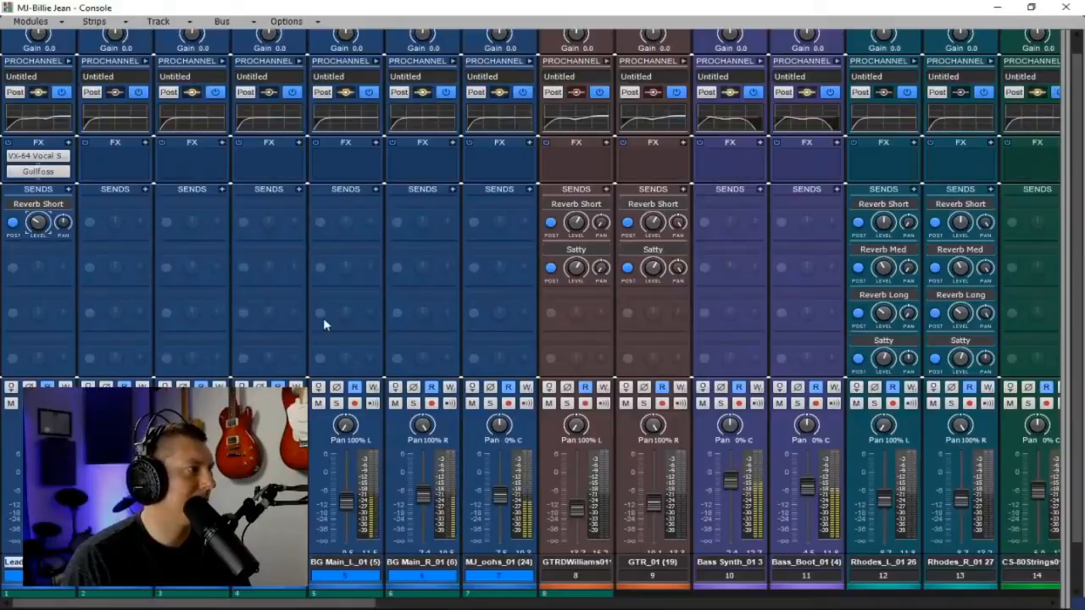
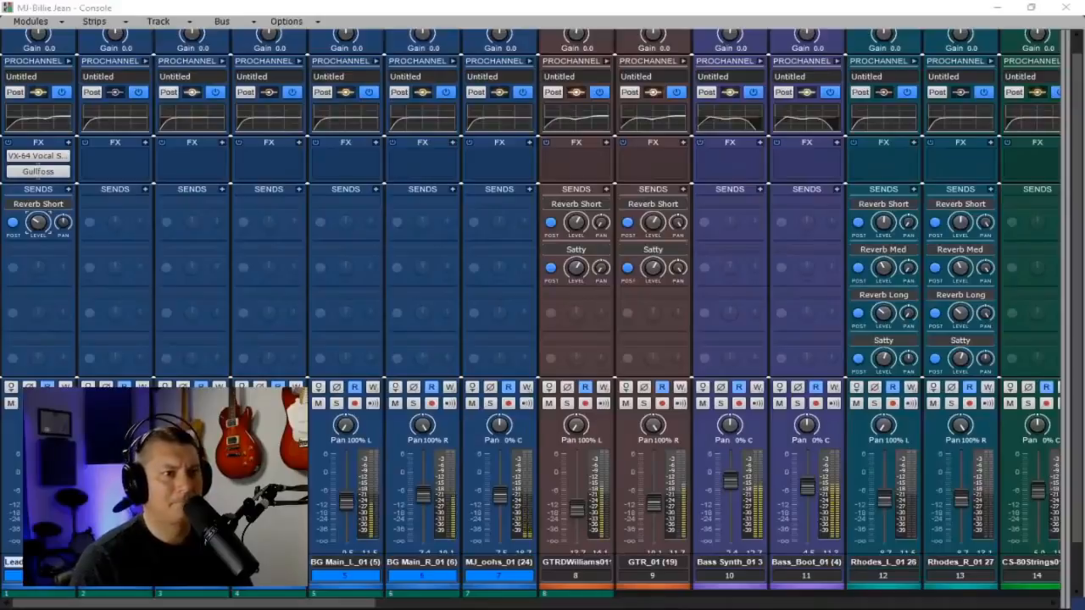
- Uncover the main window's transport to stop playback, and return the console to full screen
key(XF86Calculator)
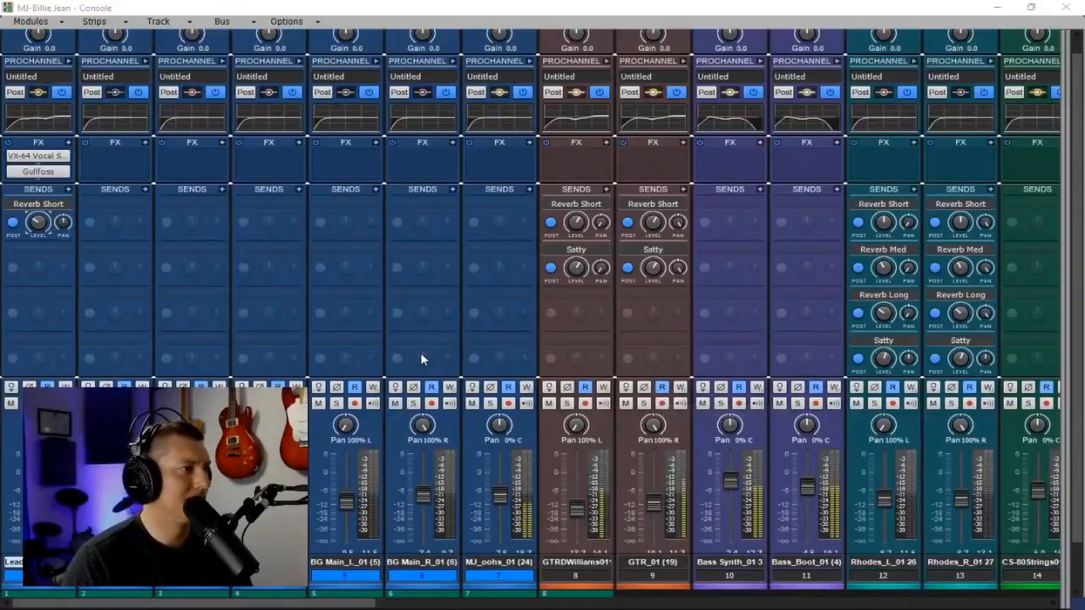
double_click(763, 14)
drag(770, 88, 769, 118)
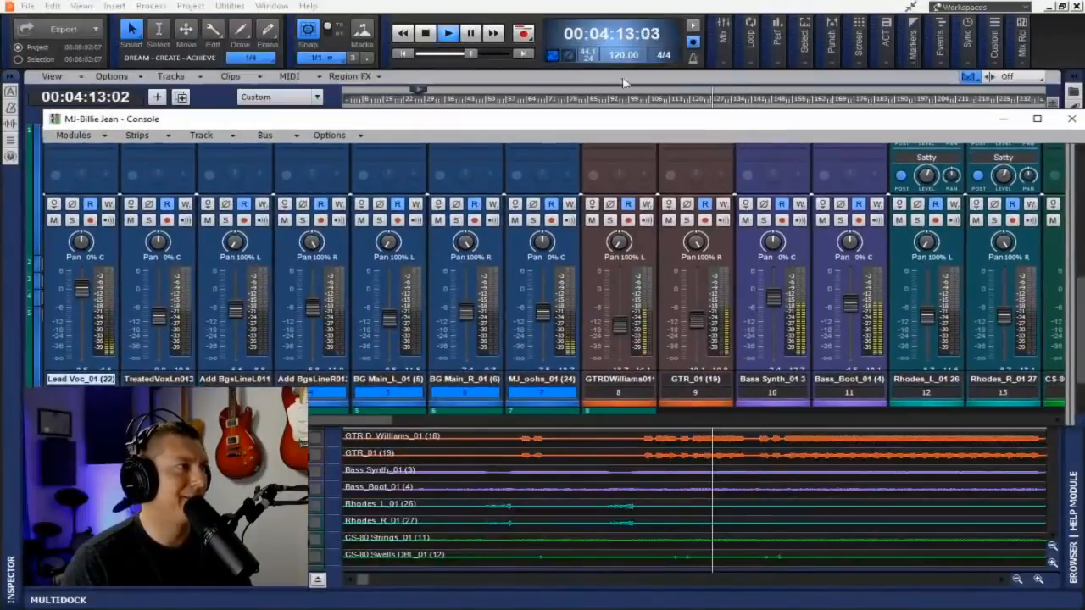
click(426, 36)
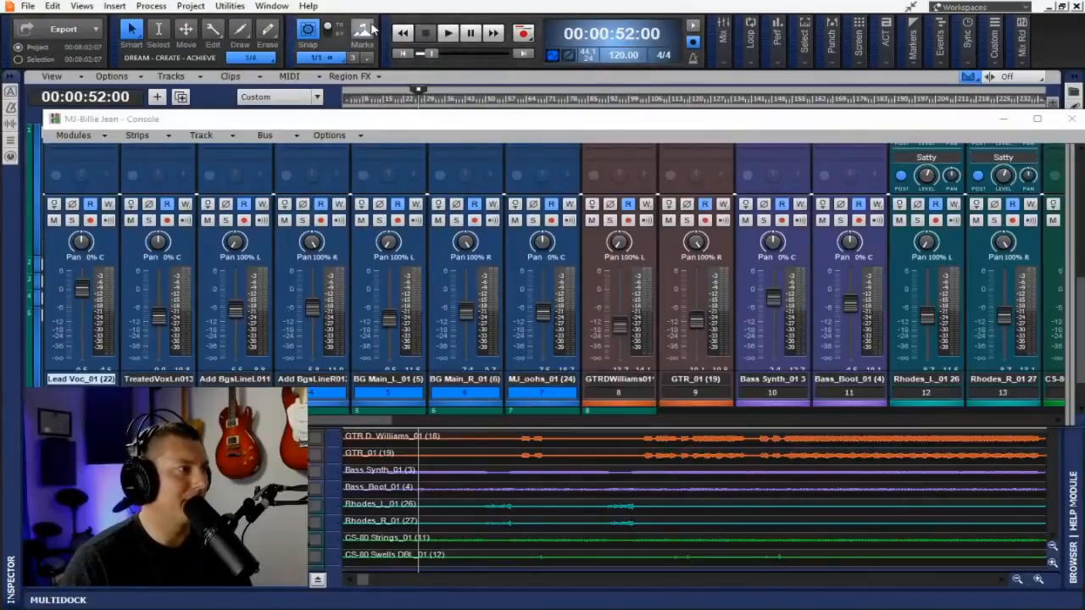
drag(594, 110, 582, 6)
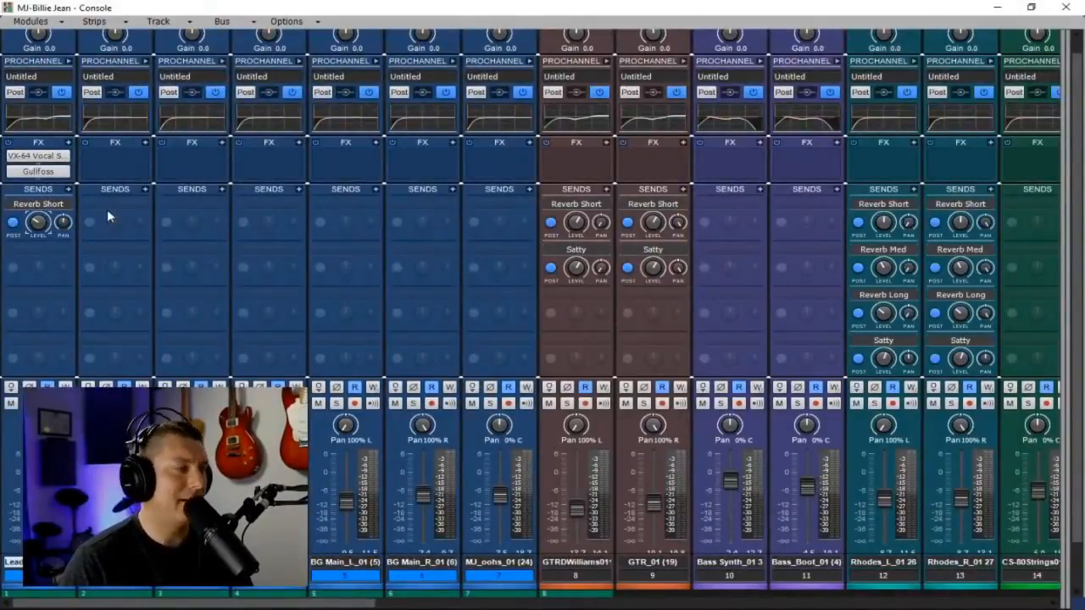
- Add Reverb Med and Reverb Long sends to the lead vocal and lower both levels, with Reverb Med at about -12 dB
click(71, 190)
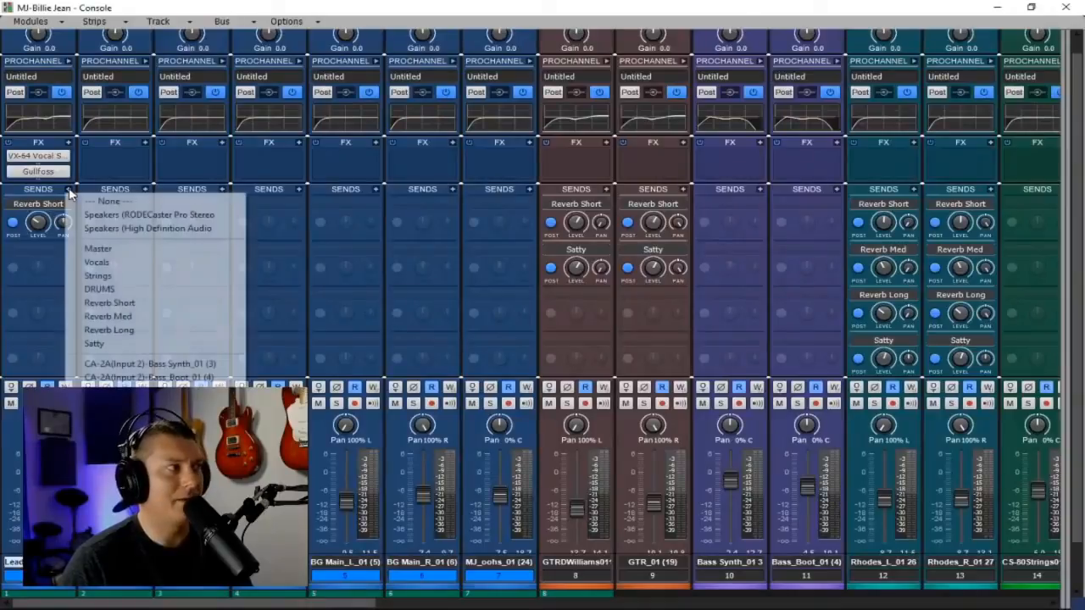
click(118, 316)
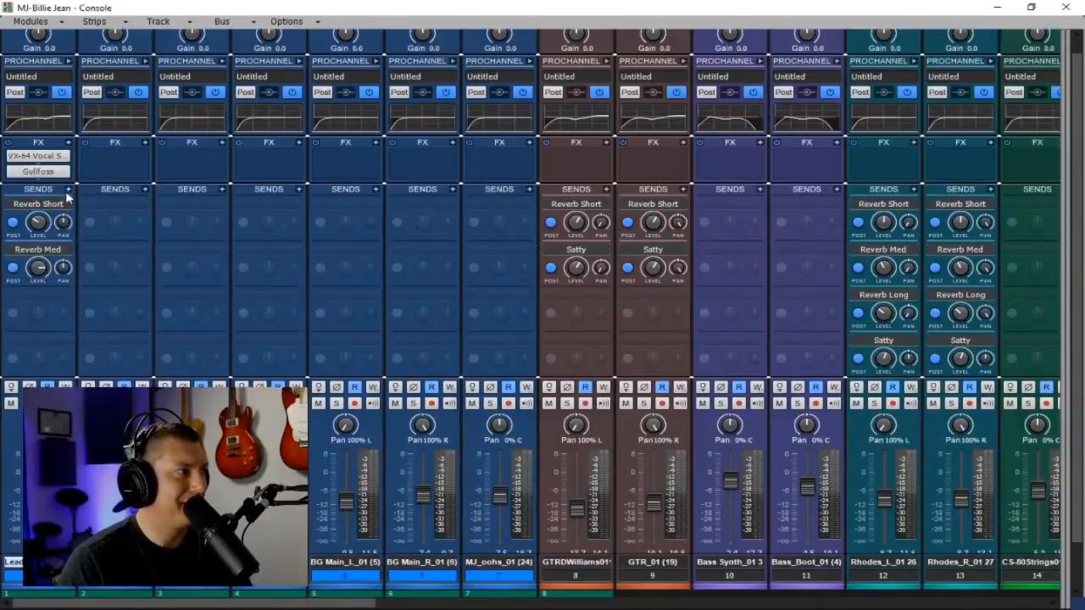
click(69, 191)
click(108, 329)
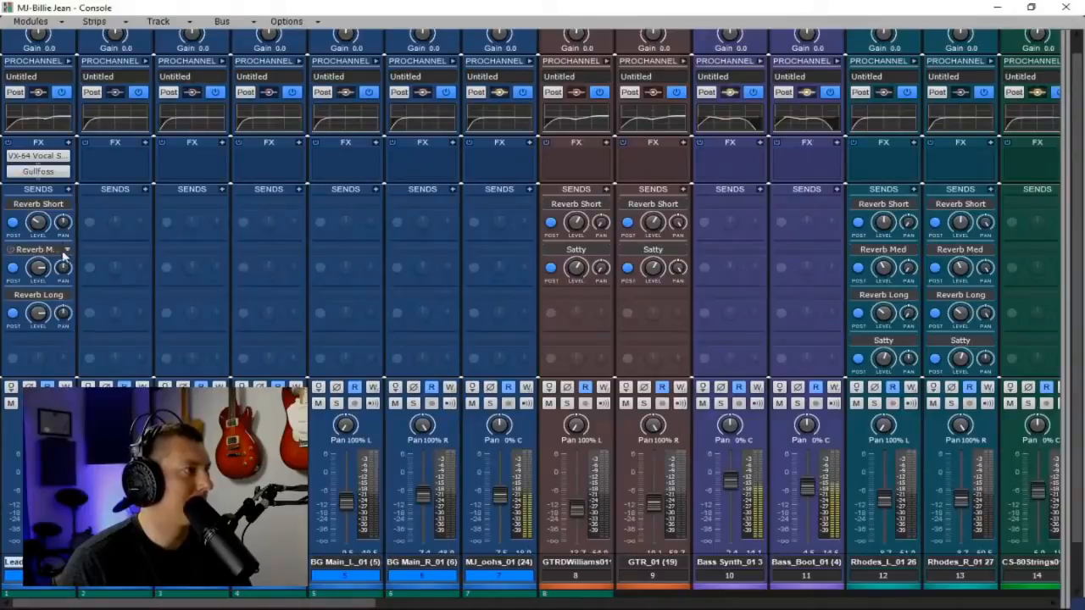
mouse_move(38, 268)
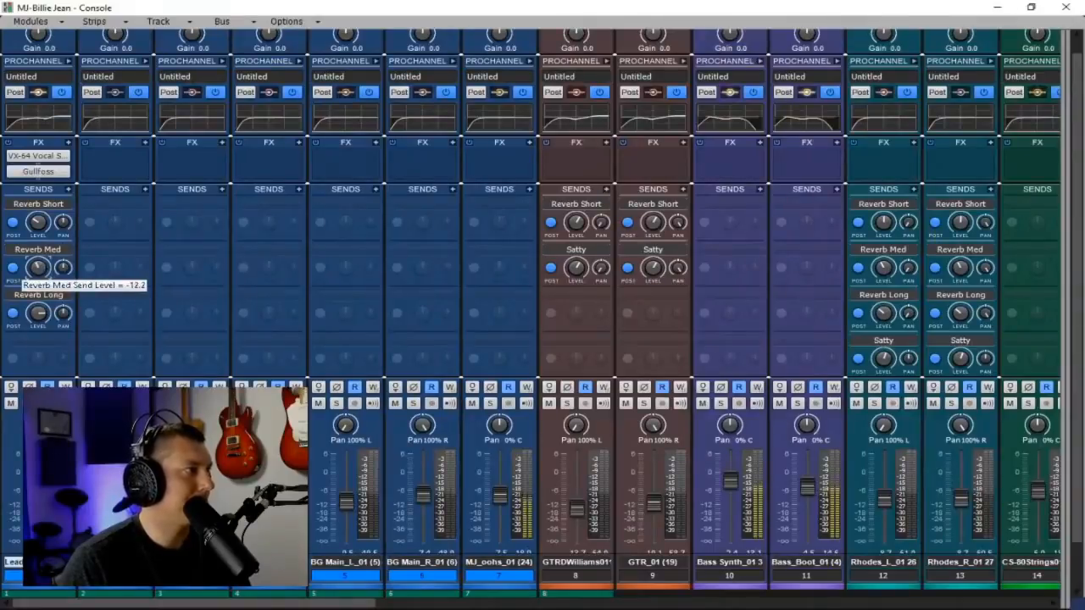
drag(38, 268, 37, 267)
drag(37, 313, 37, 322)
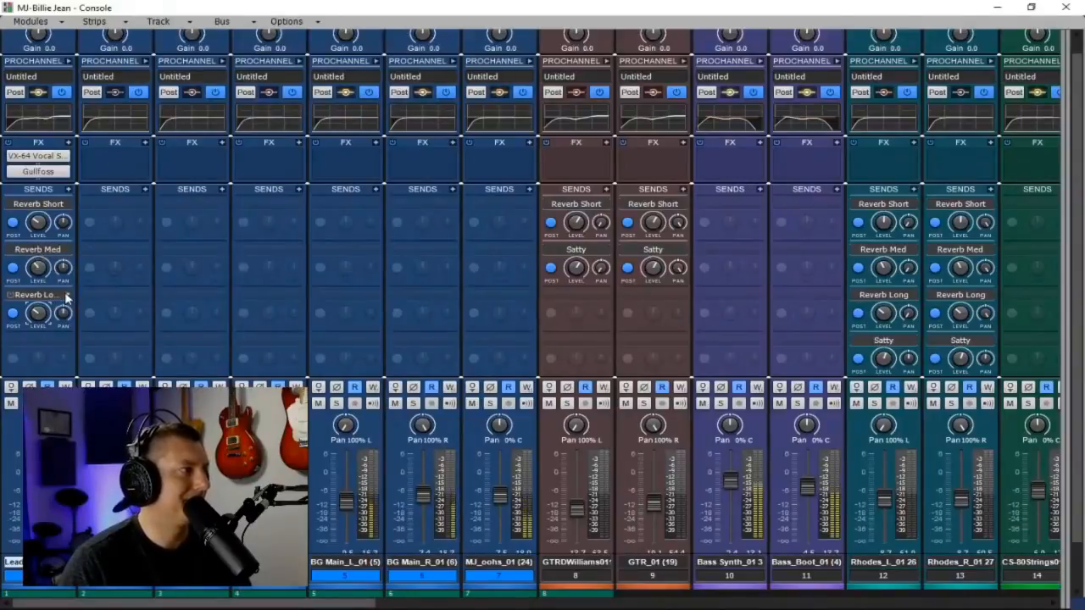
- Add a second Reverb Long send to the lead vocal, lower its level and pan the two Reverb Long sends to opposite sides
click(68, 190)
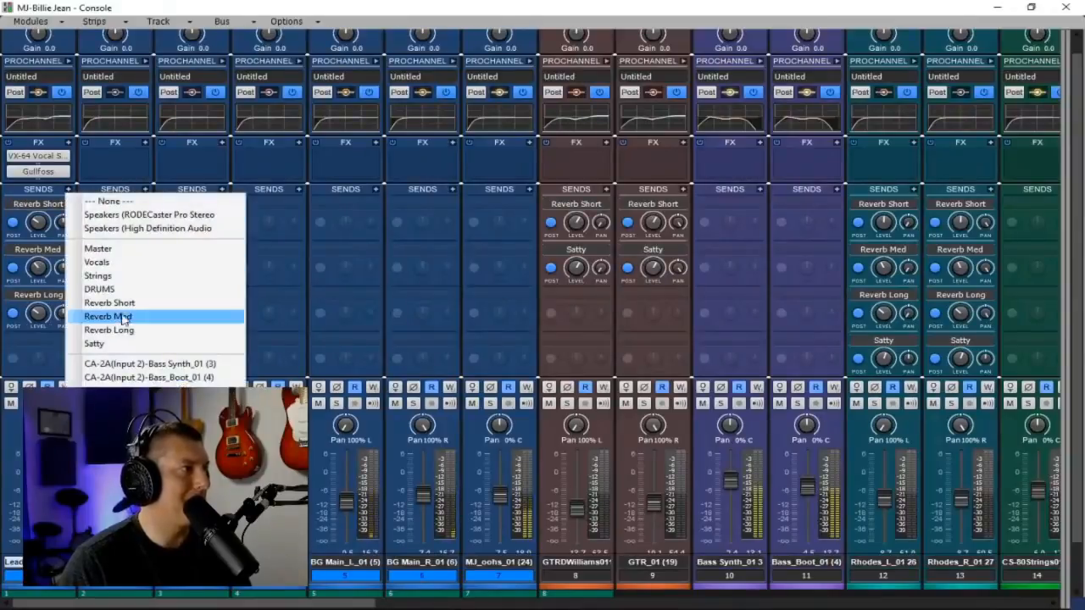
click(94, 341)
drag(41, 355, 42, 392)
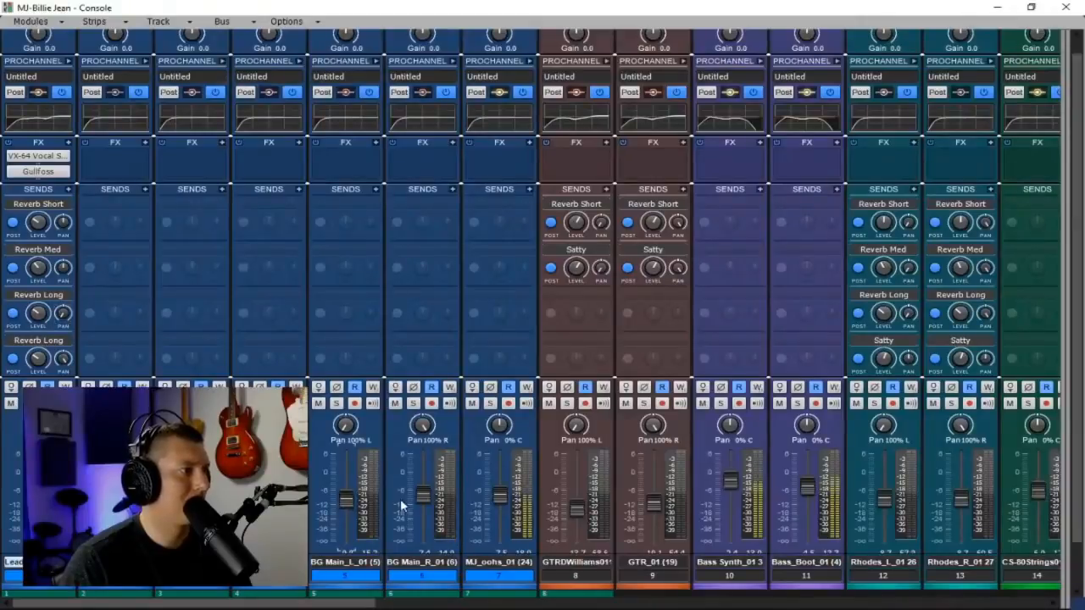
- Raise the MJ_oohs_01 track's volume fader and back it off slightly to balance it in the mix
double_click(499, 496)
drag(500, 481, 500, 470)
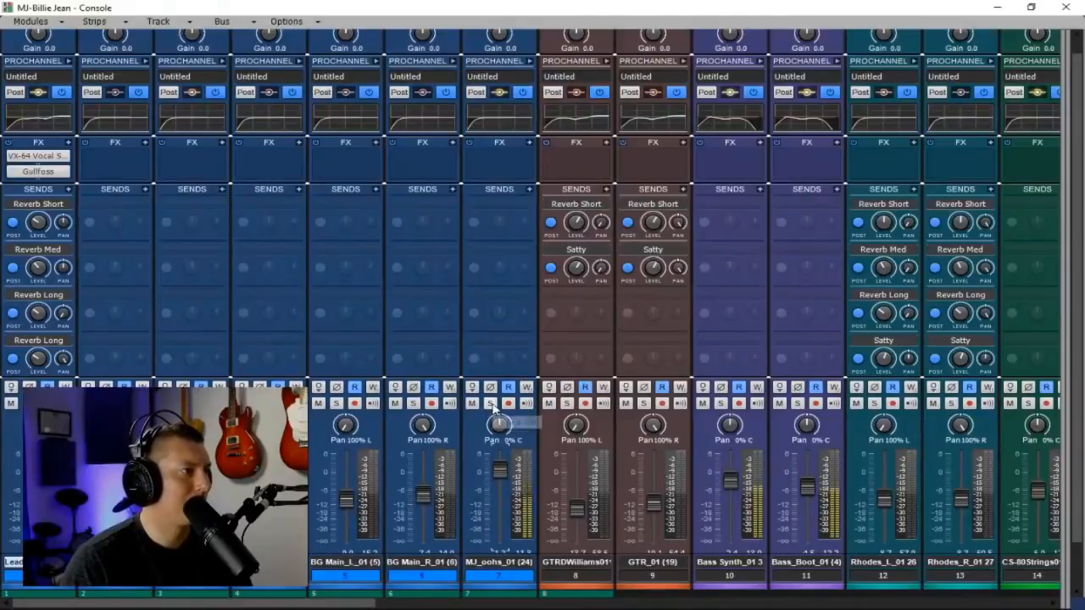
drag(500, 475, 500, 483)
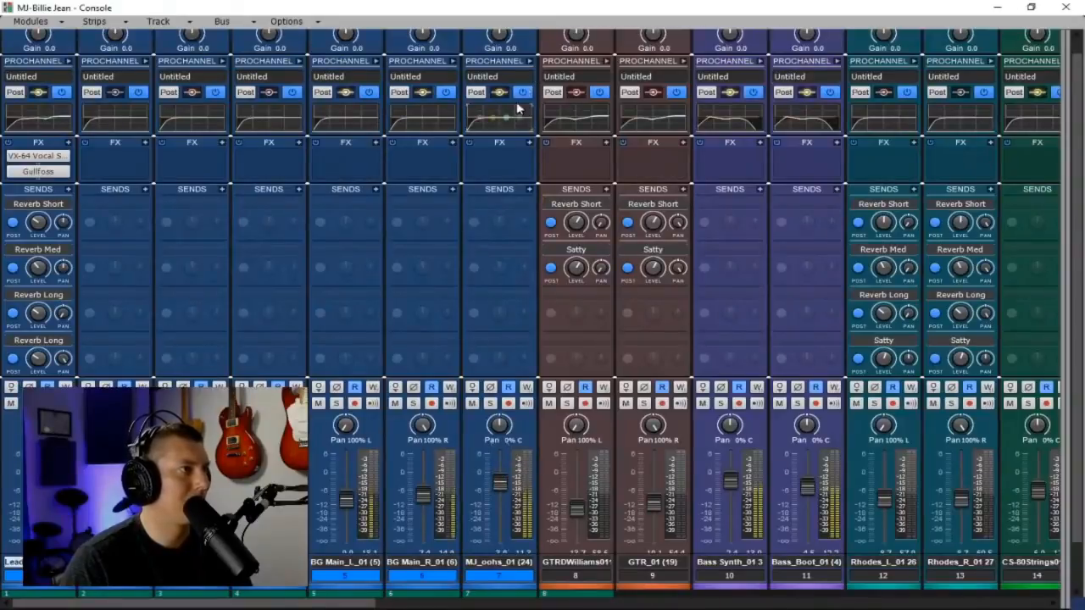
- Expand the ProChannels of all selected background vocal tracks and insert the T-Type compressor module in each
click(529, 62)
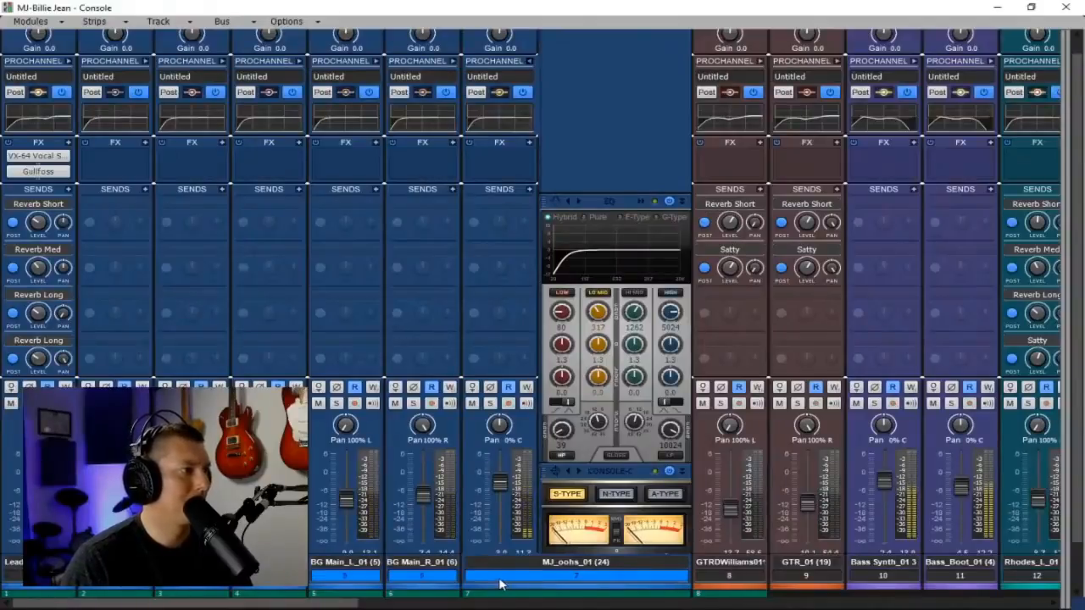
click(529, 62)
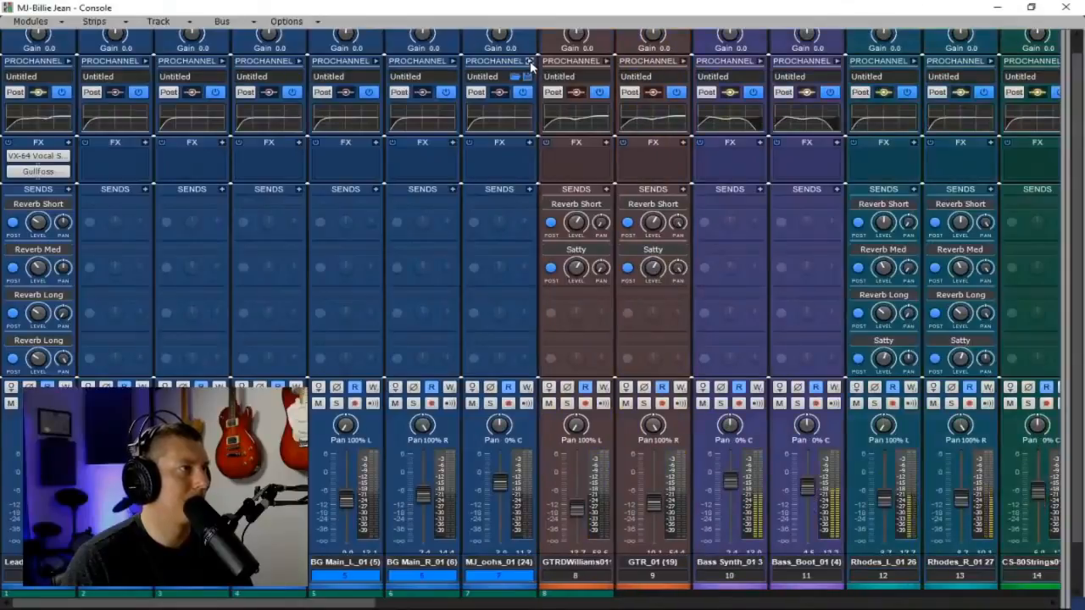
ctrl+click(530, 61)
right_click(244, 133)
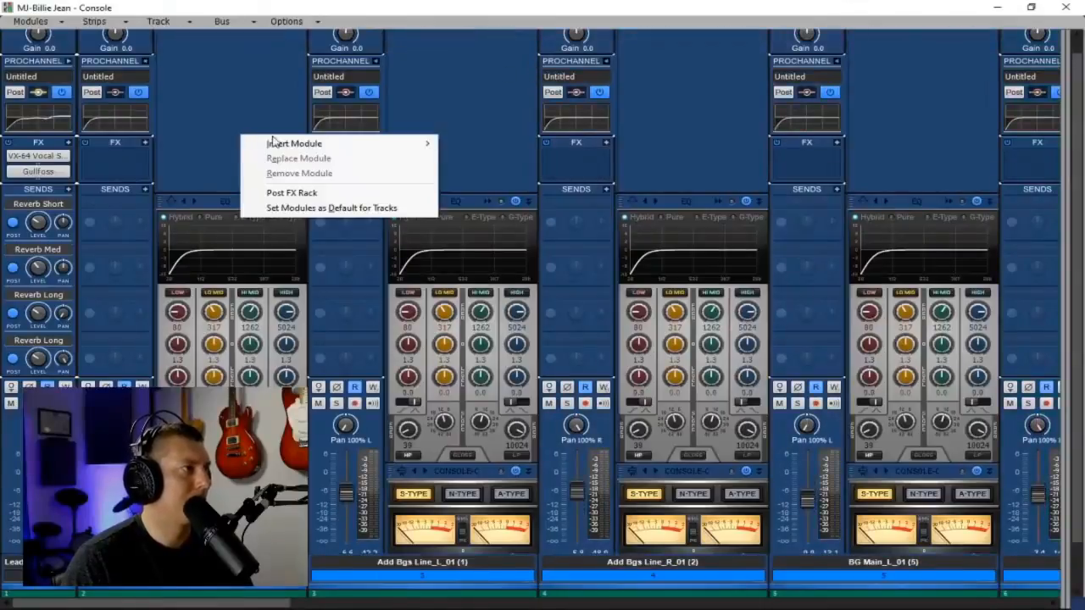
mouse_move(313, 143)
click(510, 211)
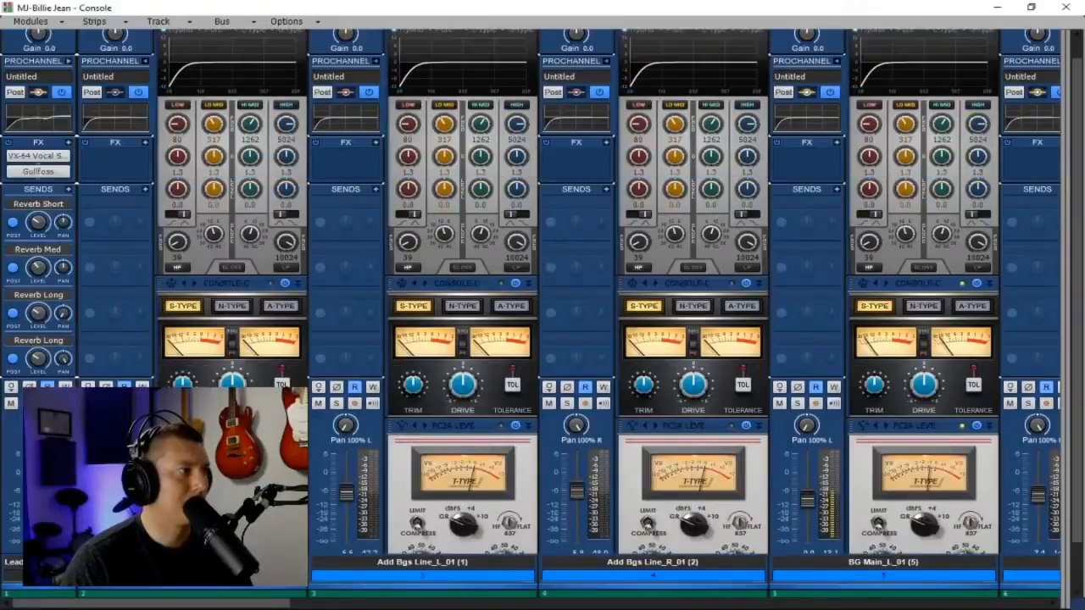
- Place the T-Type compressor above the EQ in the ProChannel of each background vocal track, through MJ_oohs_01
drag(236, 426, 236, 113)
drag(480, 426, 465, 298)
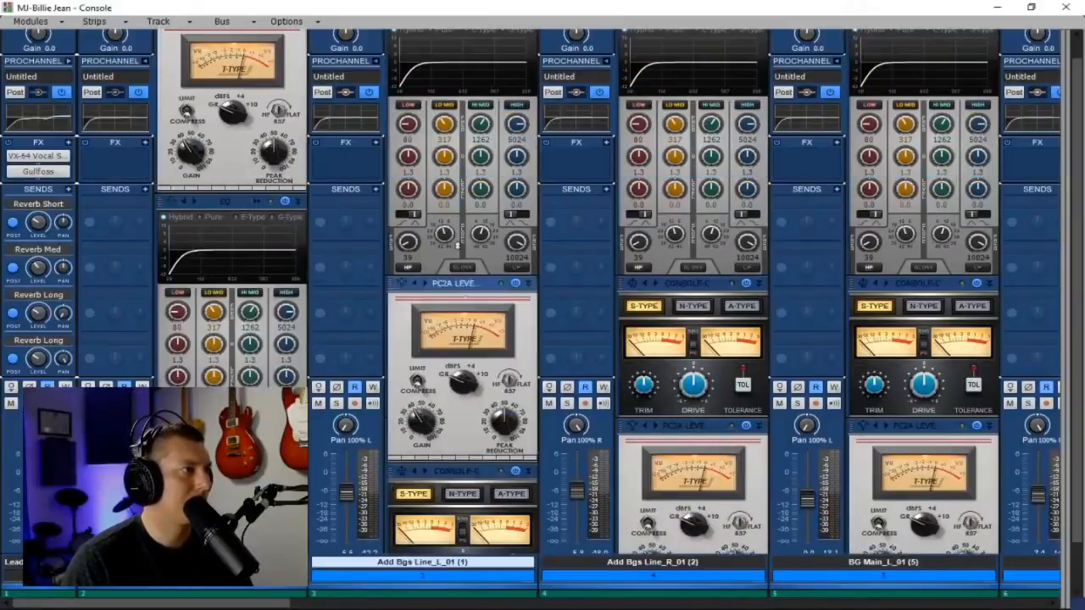
drag(688, 425, 691, 297)
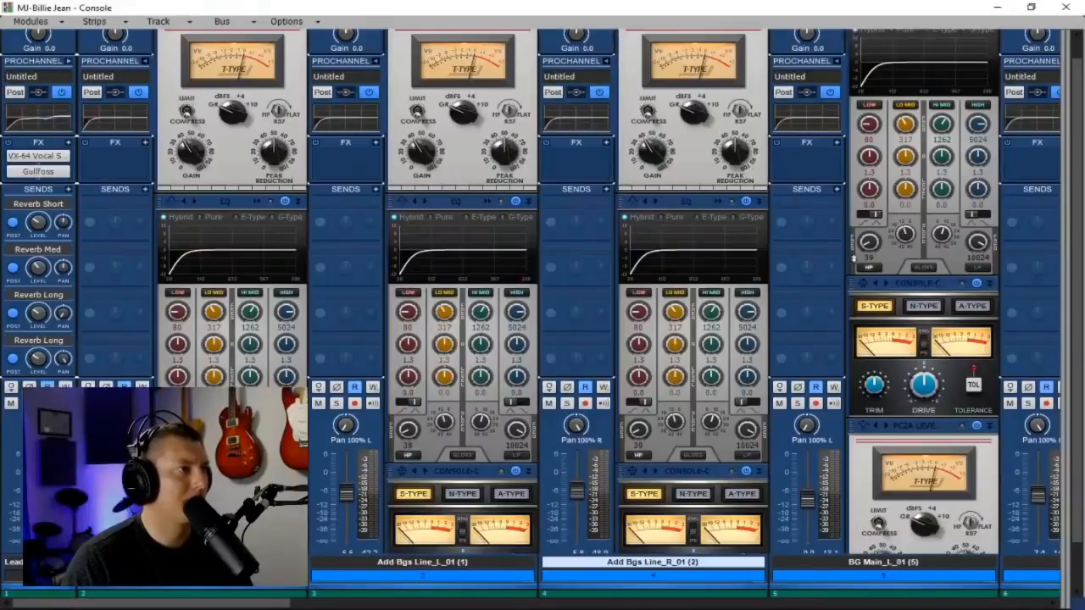
drag(919, 425, 921, 293)
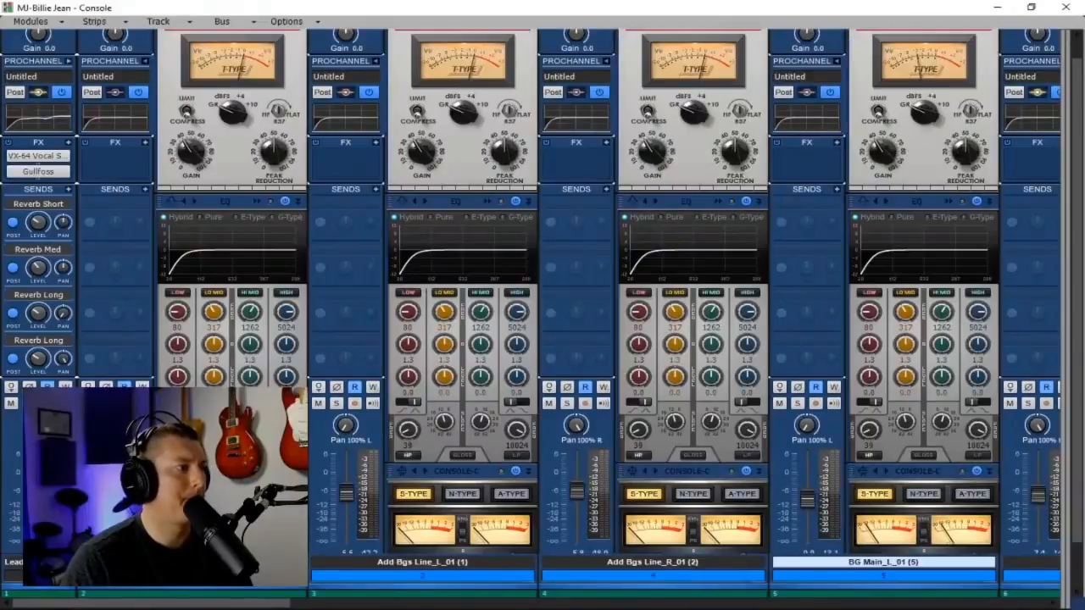
drag(259, 605, 472, 605)
drag(359, 426, 363, 289)
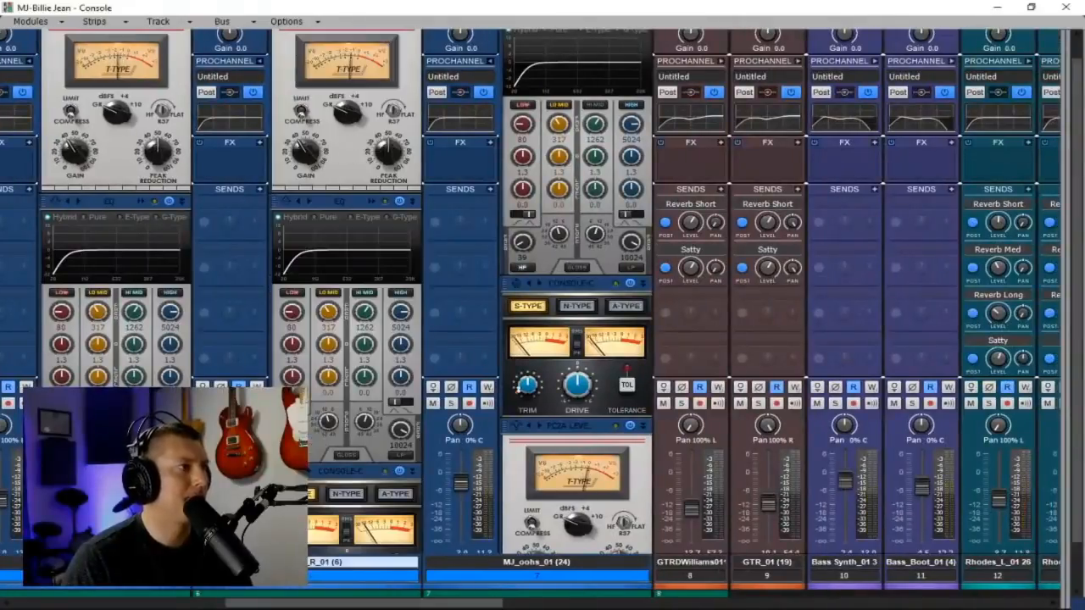
drag(543, 425, 584, 119)
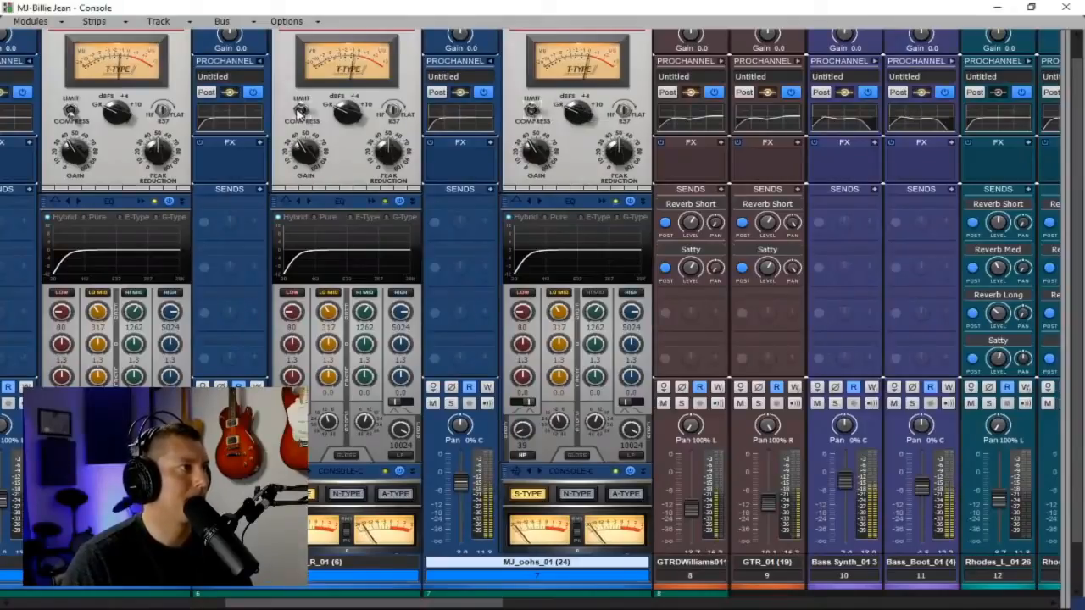
- Add a Reverb Short send to all the background vocal tracks at a level of about -18.8 dB
drag(383, 600, 223, 601)
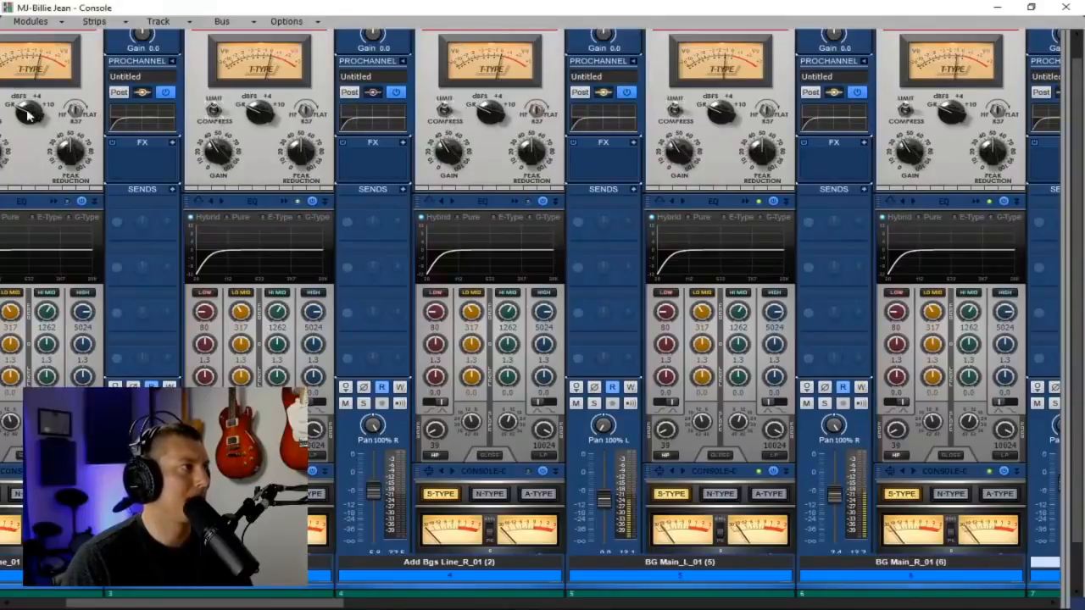
drag(309, 604, 279, 607)
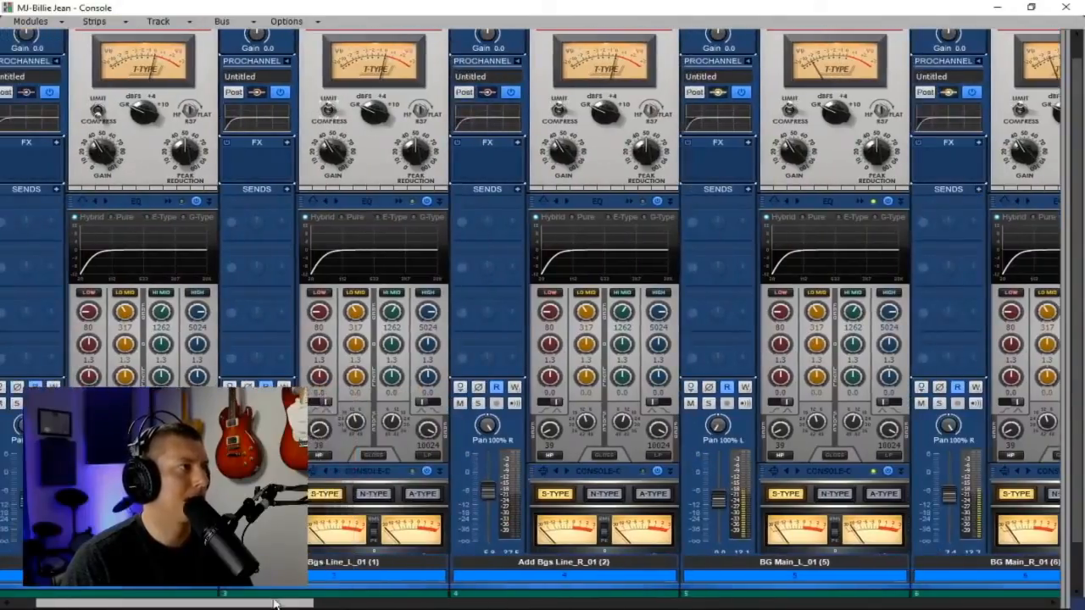
mouse_move(156, 252)
mouse_move(214, 604)
mouse_down()
mouse_move(180, 604)
mouse_move(205, 606)
mouse_move(194, 605)
mouse_up()
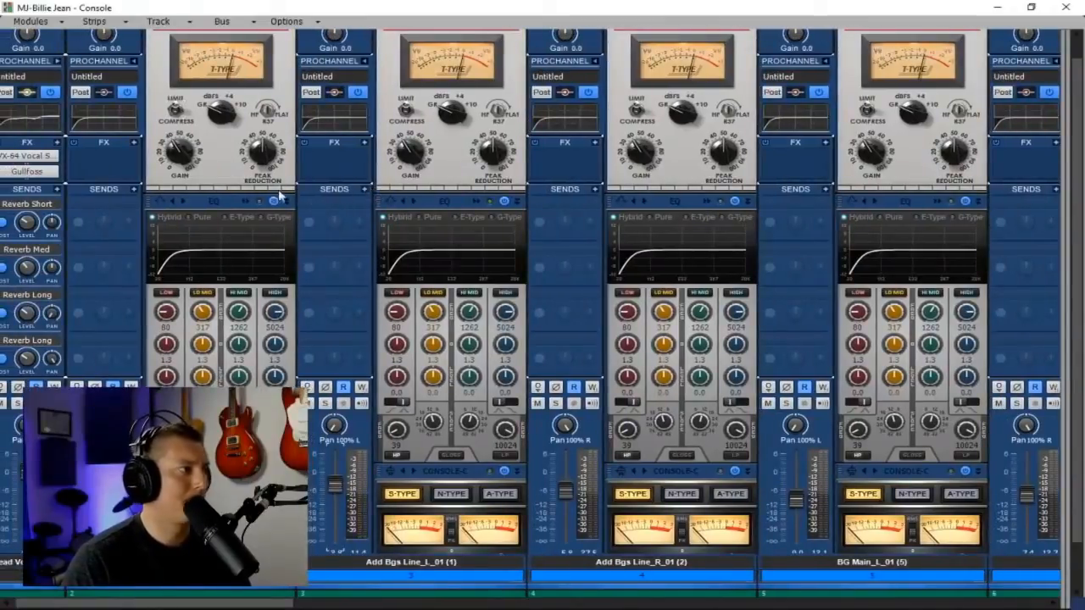
click(134, 191)
click(204, 299)
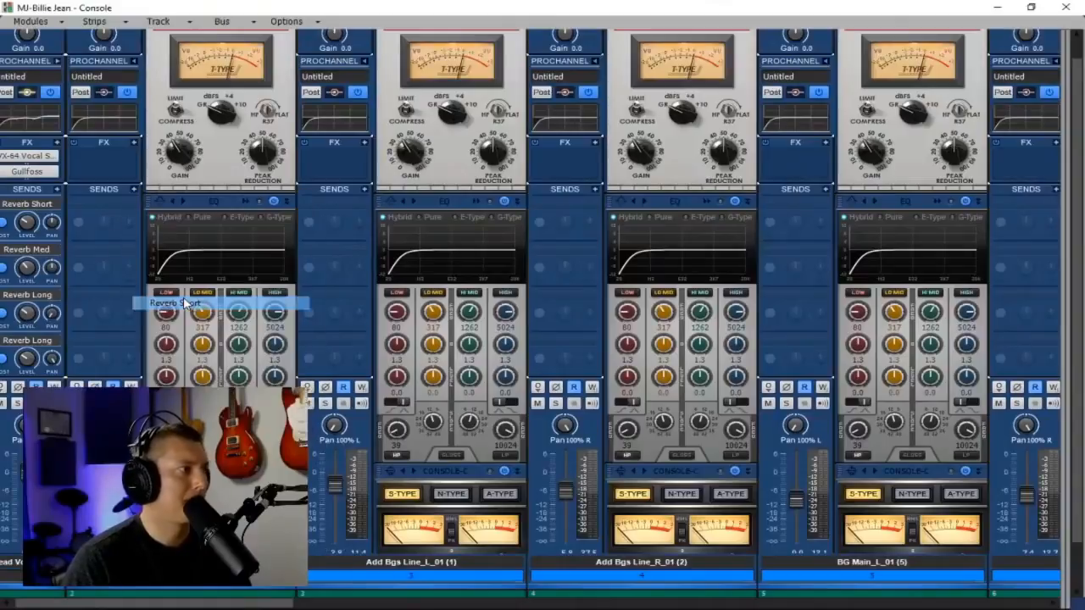
mouse_move(106, 226)
mouse_down()
mouse_move(106, 237)
mouse_move(106, 217)
mouse_up()
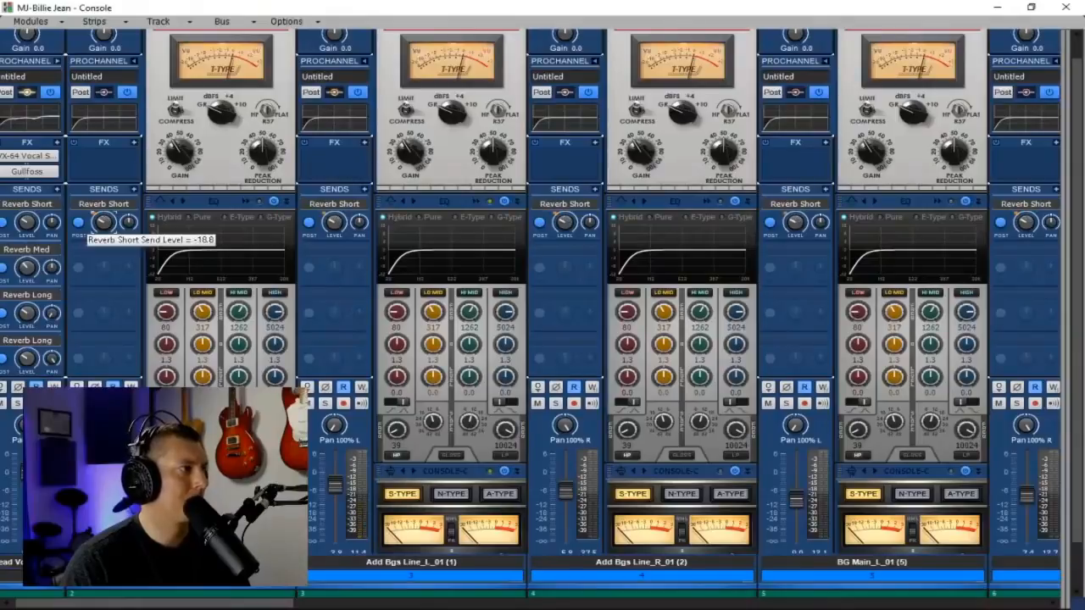
drag(103, 222, 103, 222)
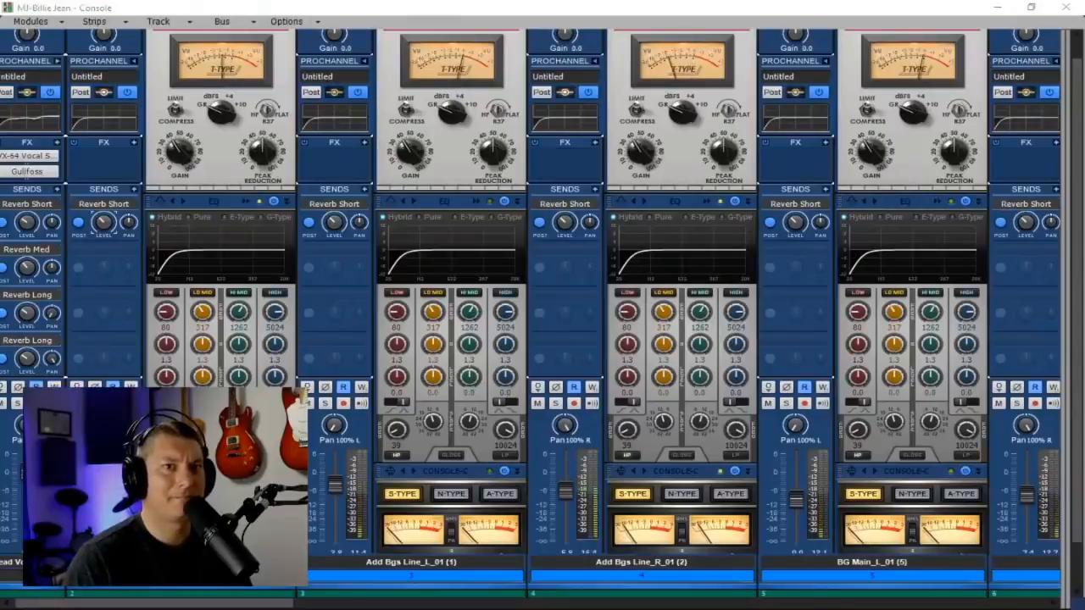
- Add a Reverb Med send to all the background vocal tracks at a level of about -15.6 dB
click(134, 190)
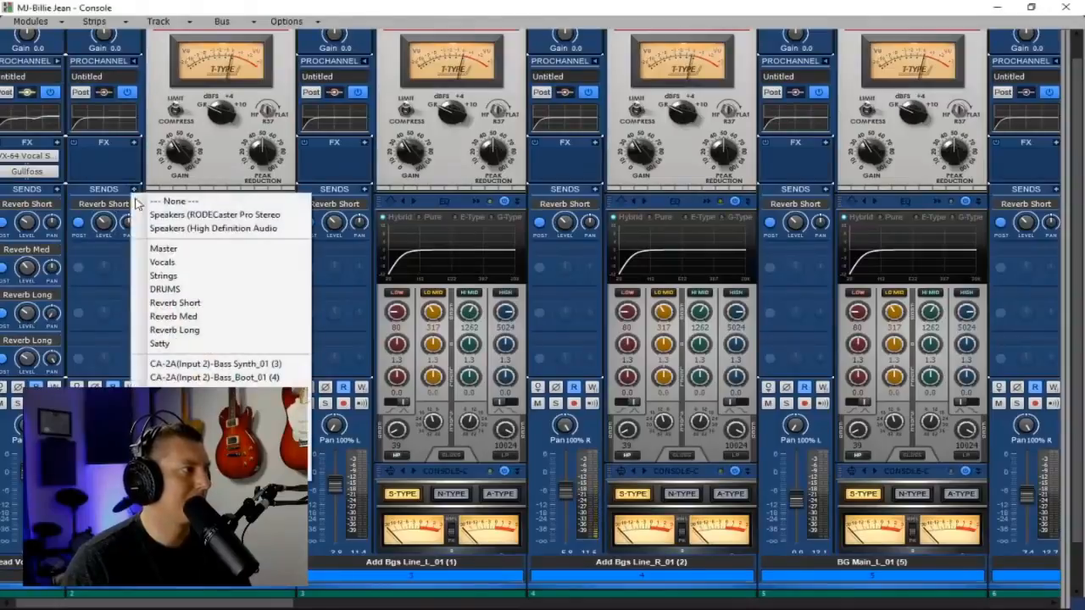
click(193, 318)
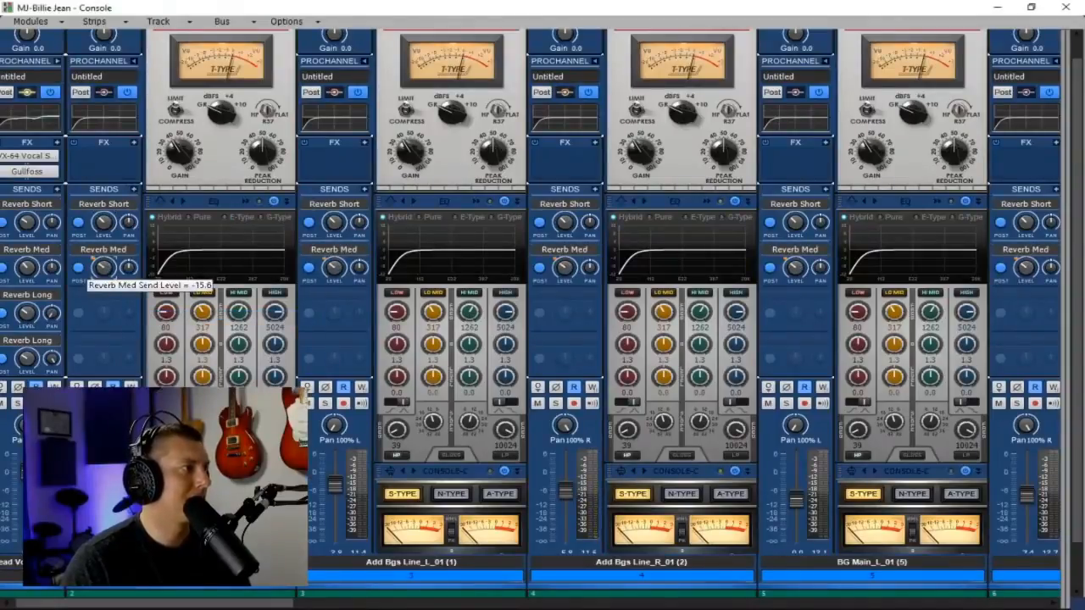
click(134, 190)
click(196, 331)
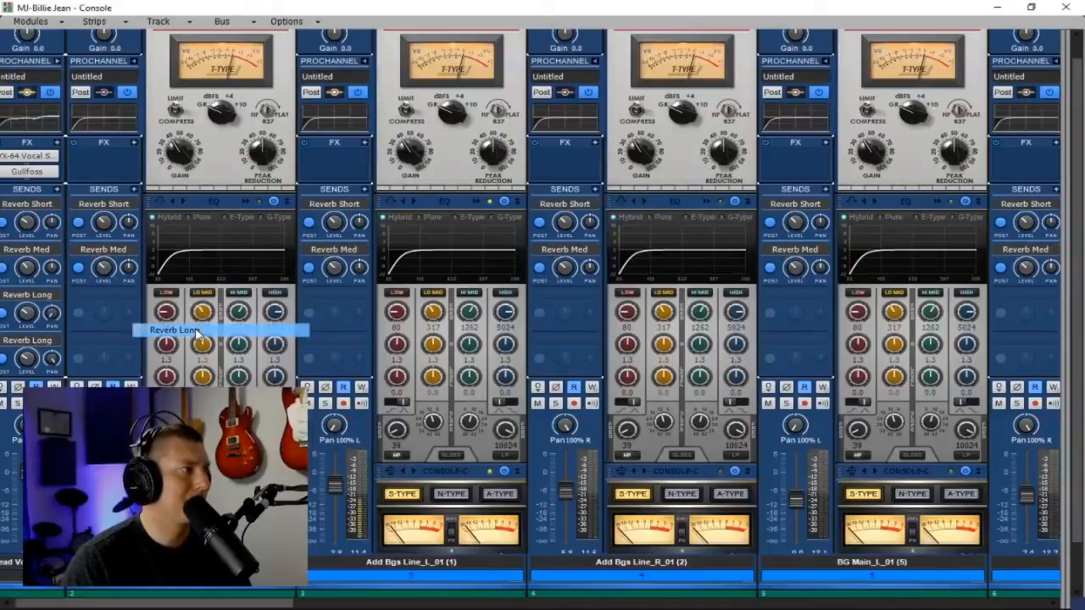
mouse_move(104, 314)
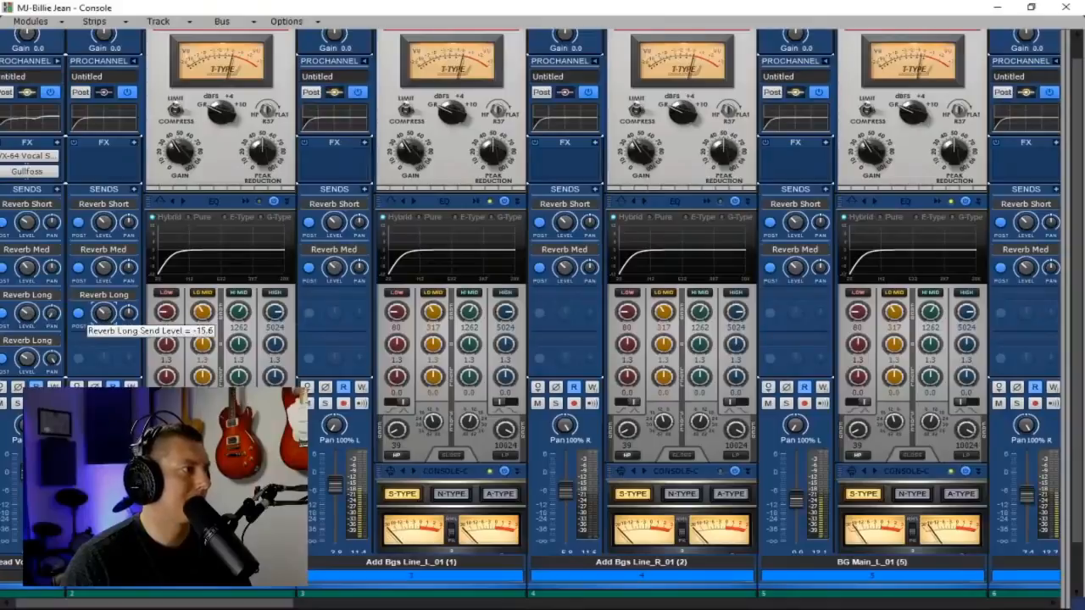
drag(103, 314, 103, 313)
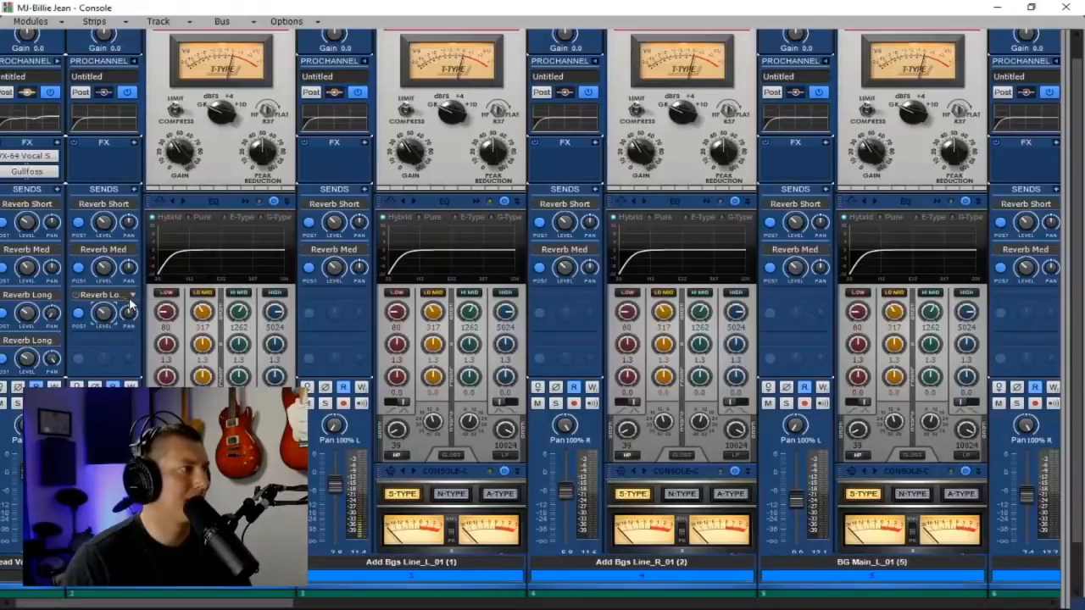
click(131, 298)
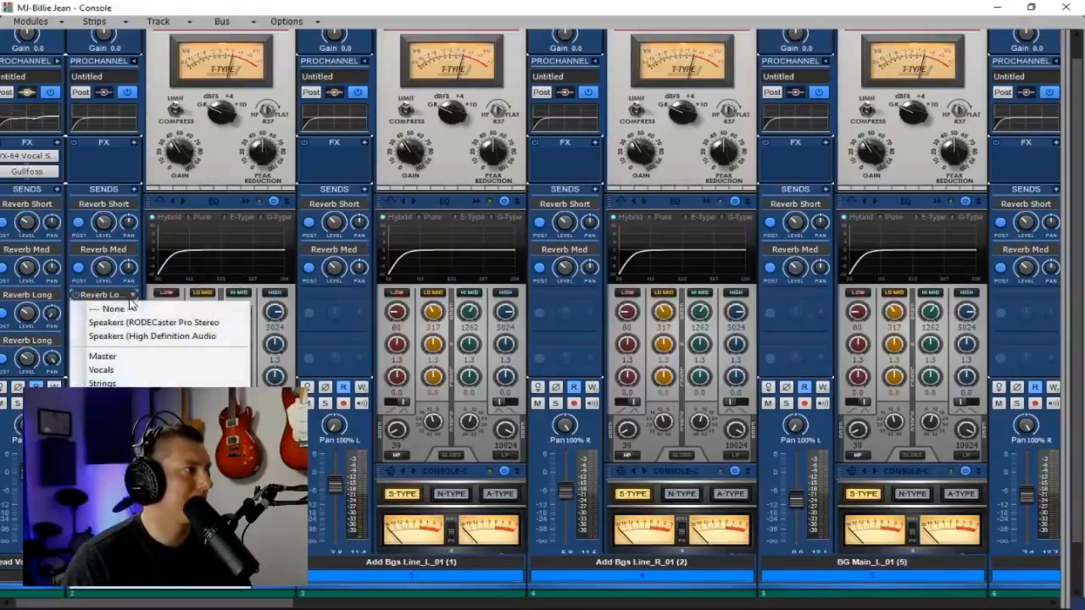
click(123, 589)
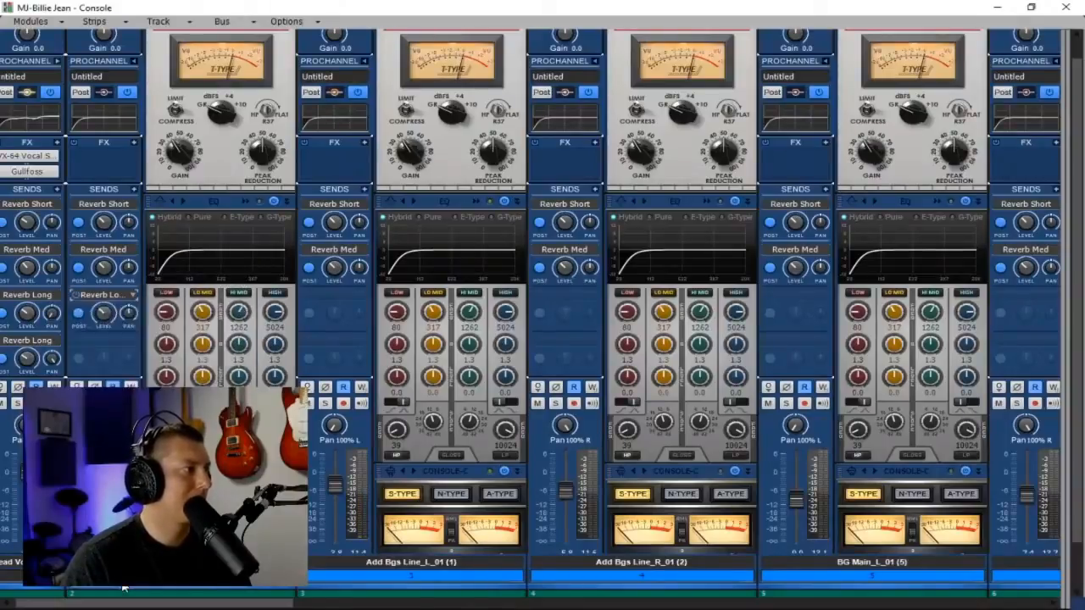
- Add a Reverb Long send at a reduced level to all background vocal tracks and pan the Add Bgs Line tracks' reverb sends to their respective sides
click(131, 194)
click(173, 331)
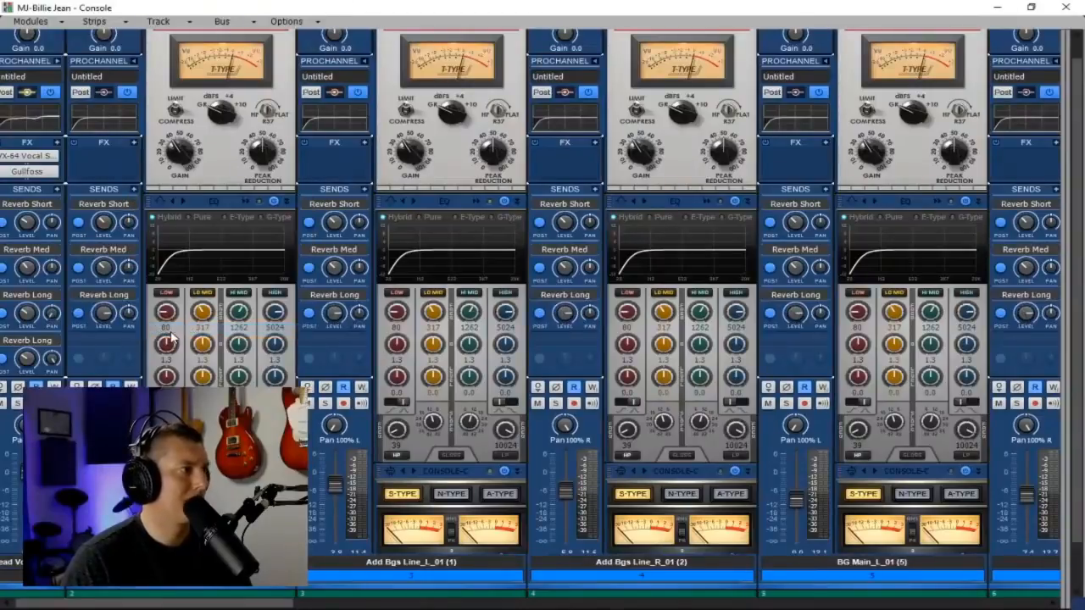
mouse_move(104, 314)
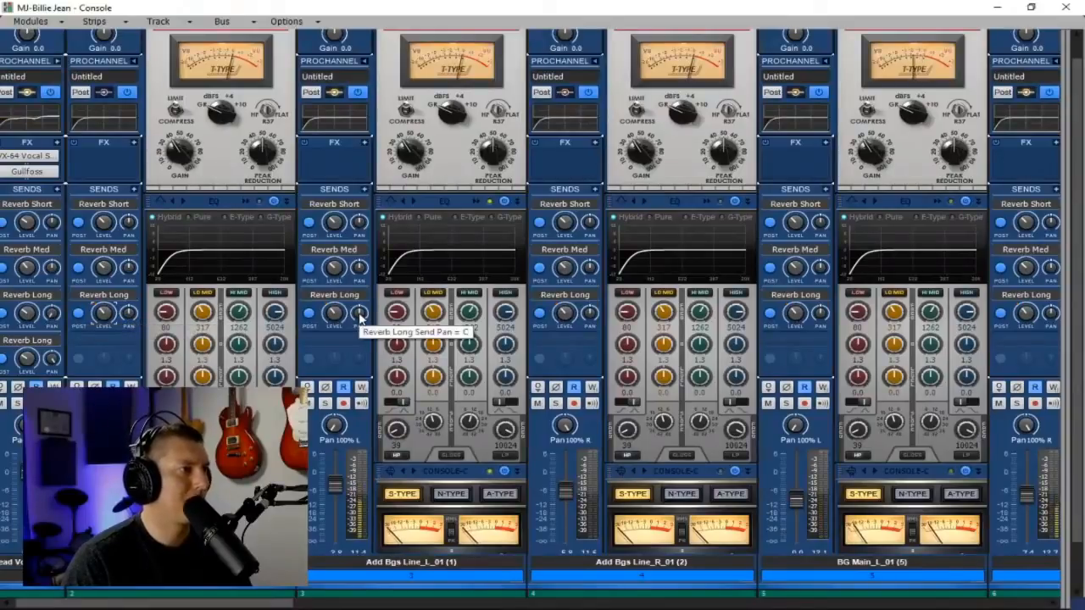
mouse_move(360, 269)
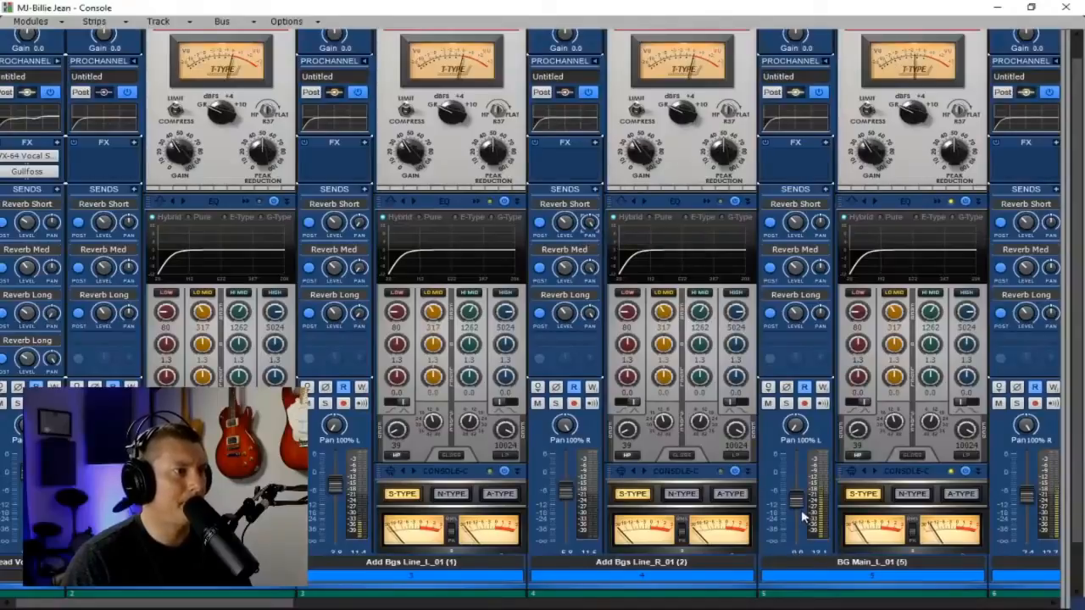
- Raise the volume faders of BG Main_L_01 and BG Main_R_01 to -2.7 dB each
drag(797, 501, 797, 479)
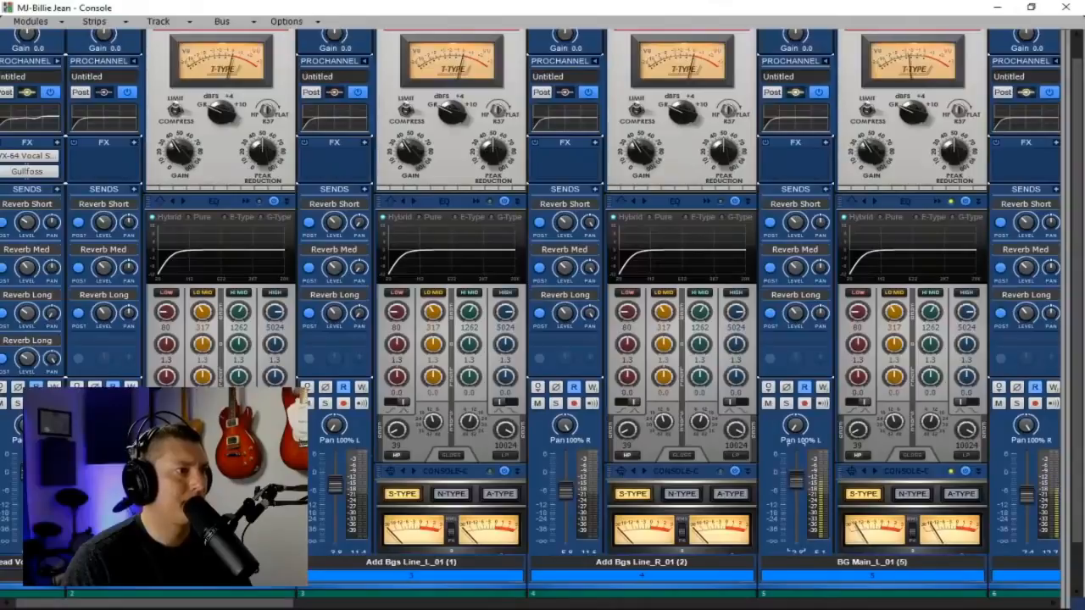
drag(318, 603, 500, 603)
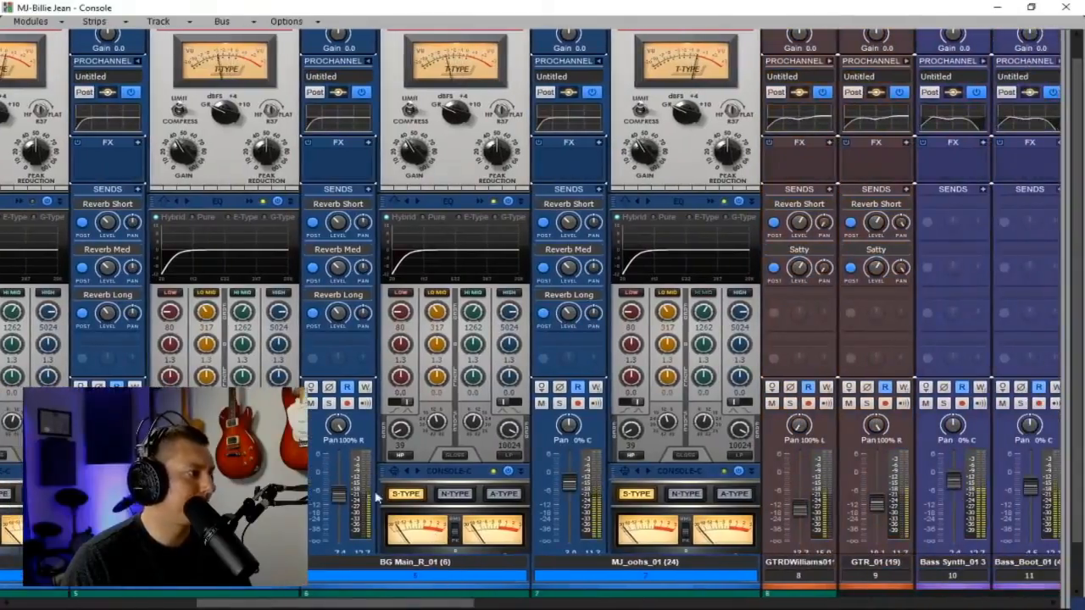
drag(341, 496, 341, 483)
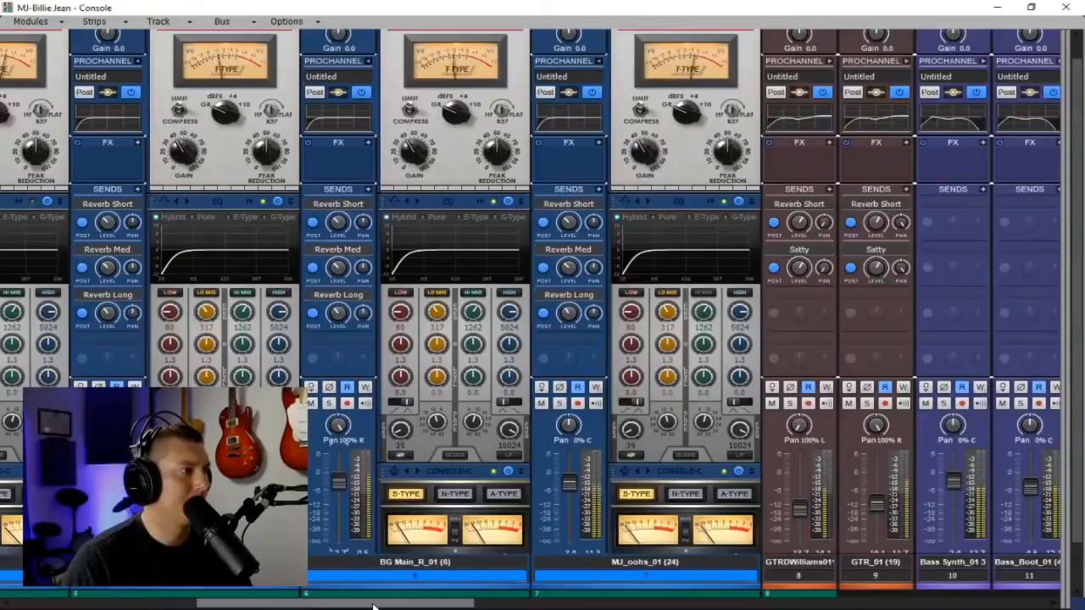
drag(372, 606, 296, 606)
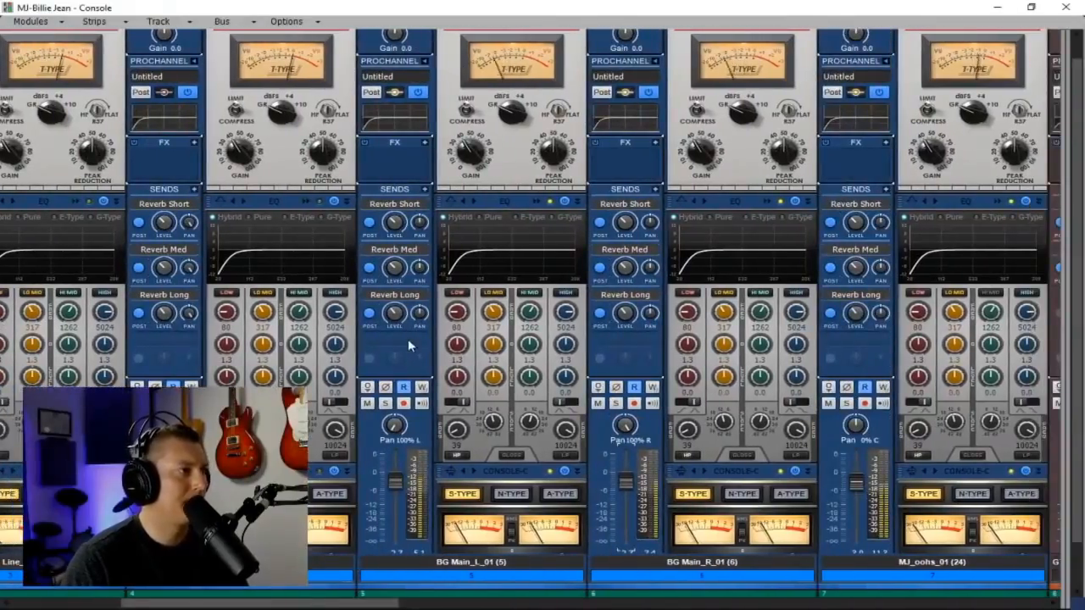
- Shape all background vocals' EQ: high band 3325 Hz, Q 1.0, -3.2 dB; low-mid band -4.2 dB at 317 Hz; high-pass at 99 Hz
drag(565, 315, 565, 339)
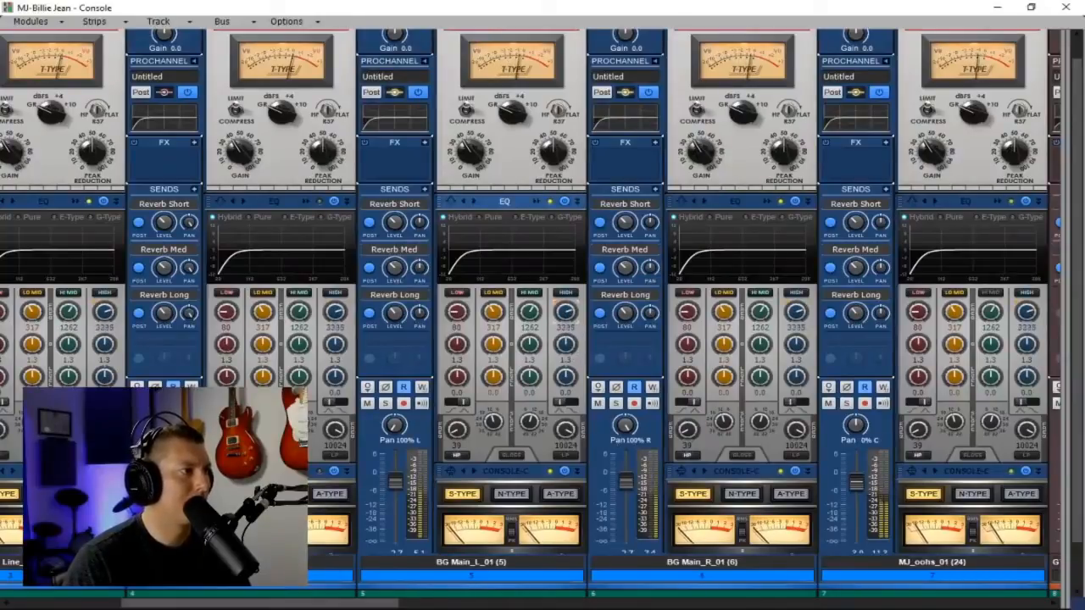
drag(565, 376, 565, 394)
drag(567, 346, 566, 380)
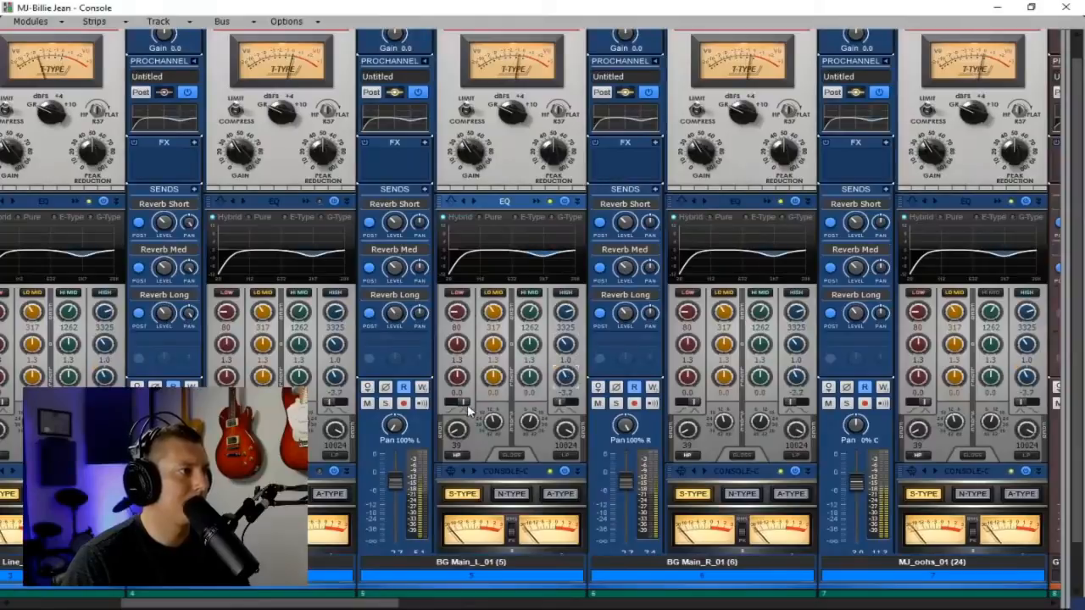
drag(458, 430, 458, 406)
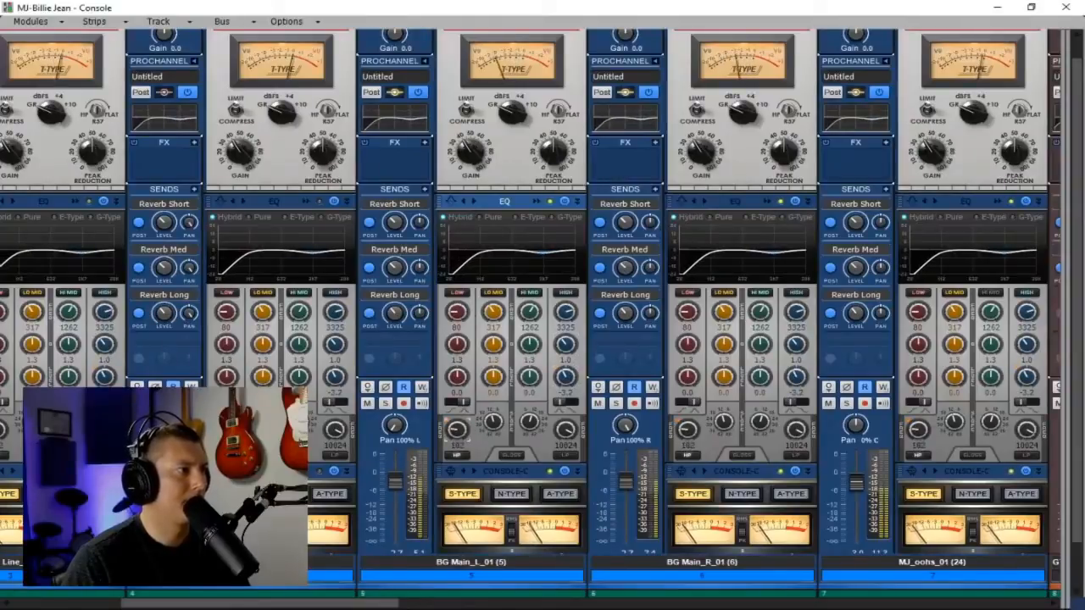
drag(495, 373, 499, 375)
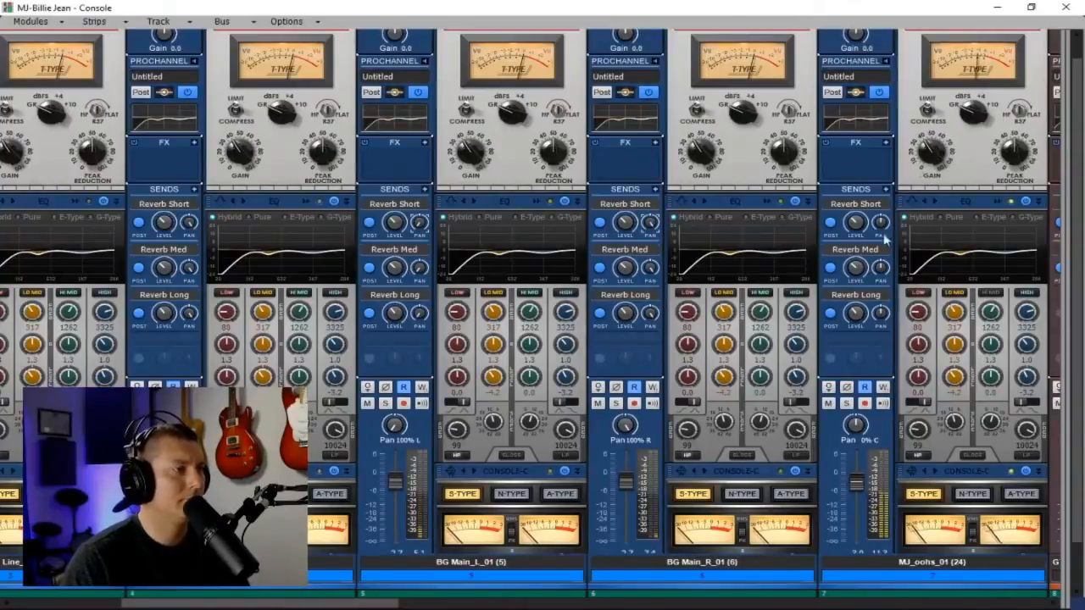
drag(345, 604, 201, 605)
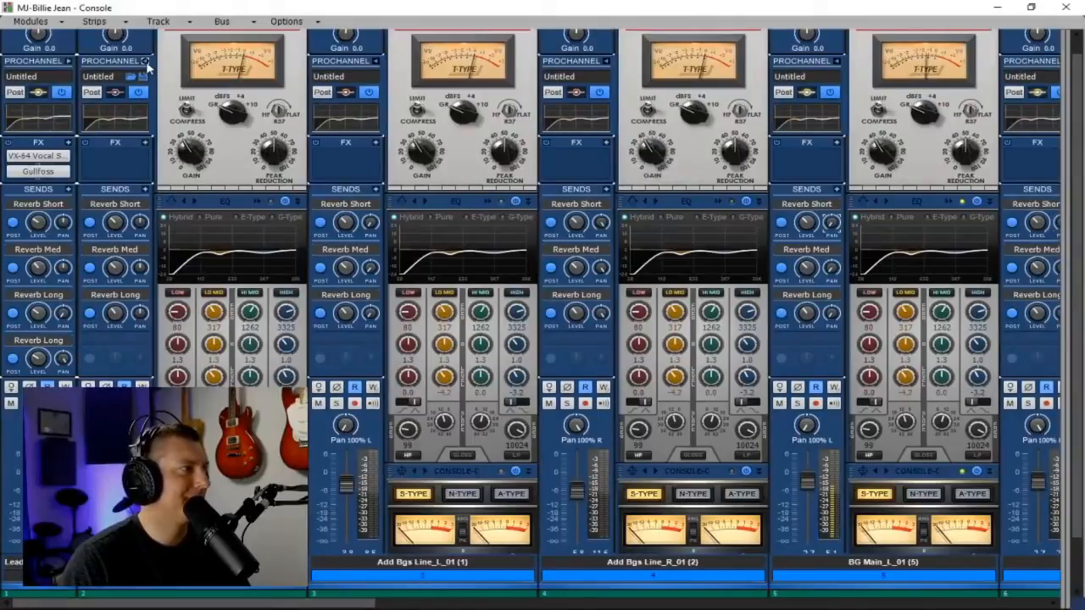
ctrl+click(146, 61)
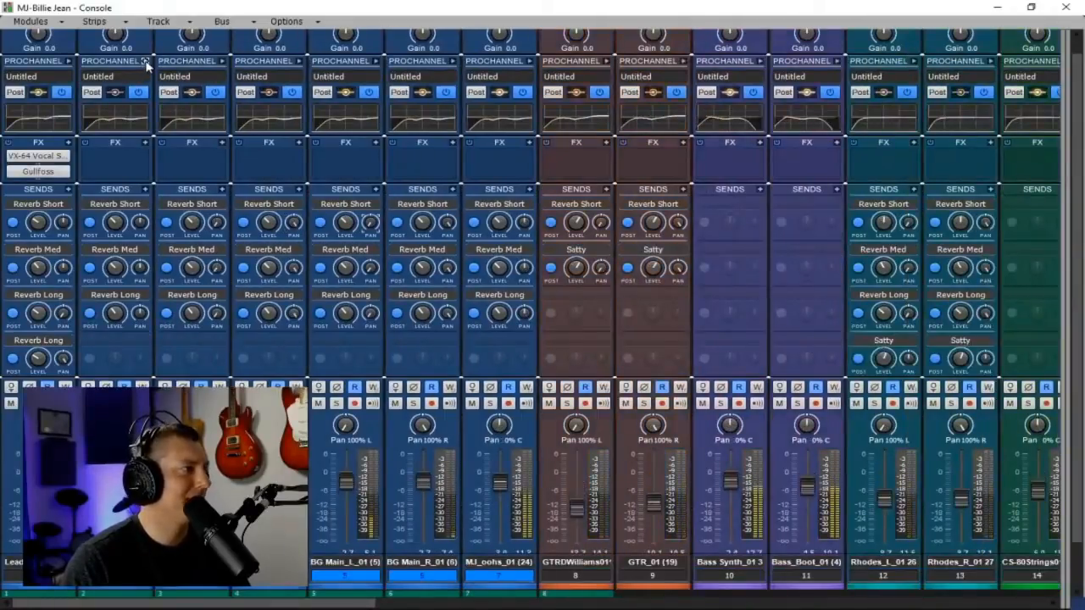
ctrl+click(146, 61)
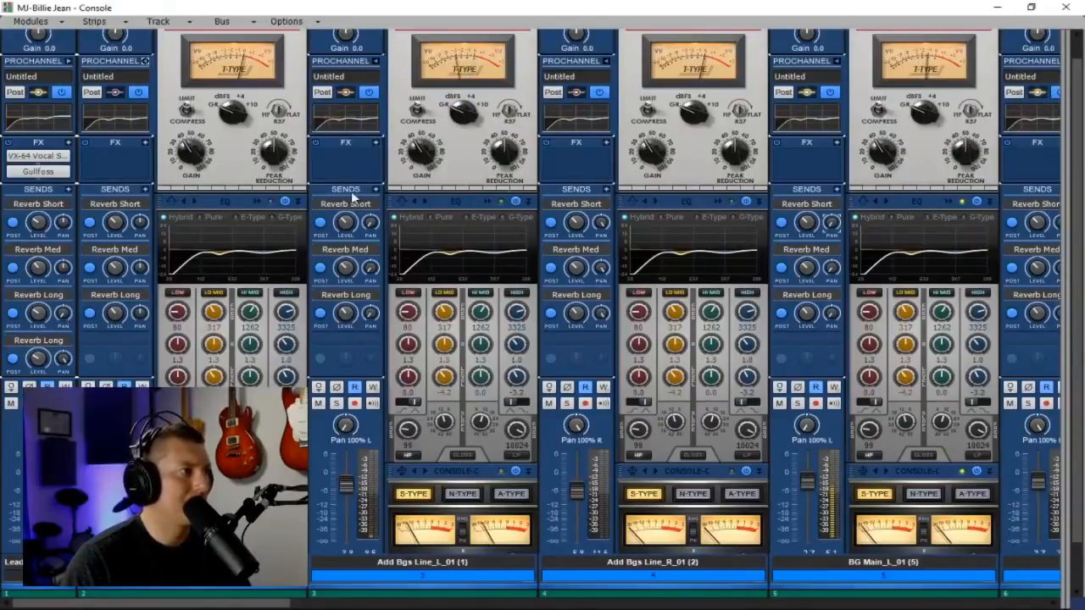
mouse_move(574, 475)
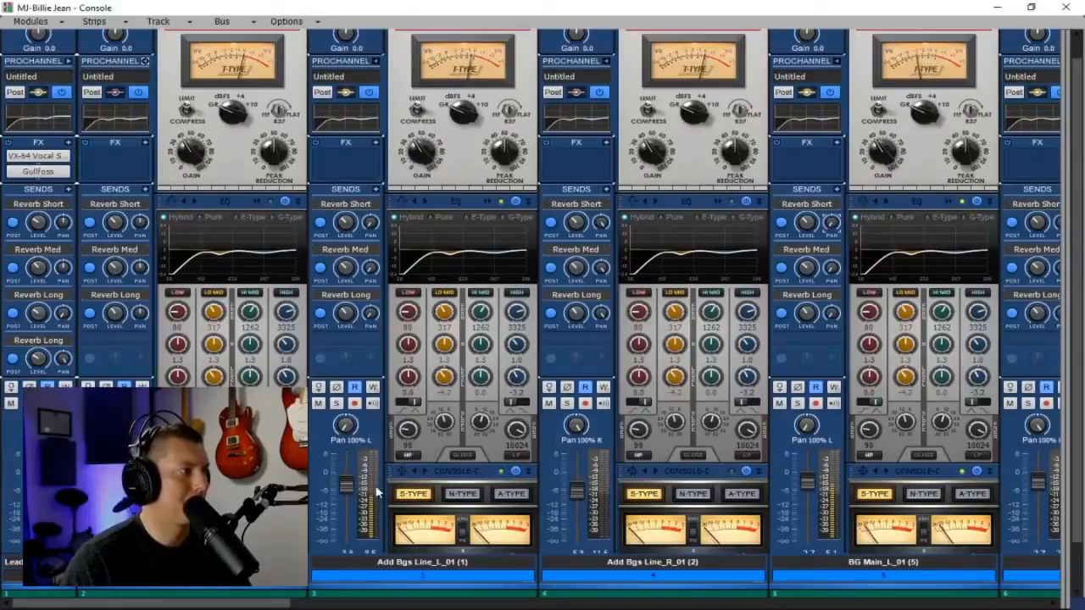
drag(285, 602, 364, 606)
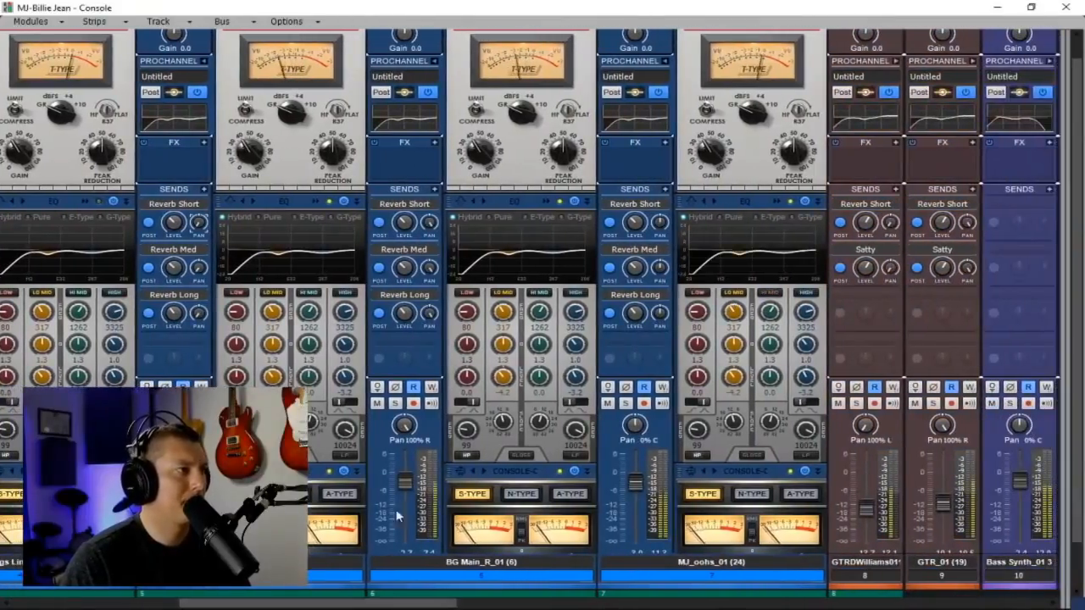
drag(366, 607, 178, 604)
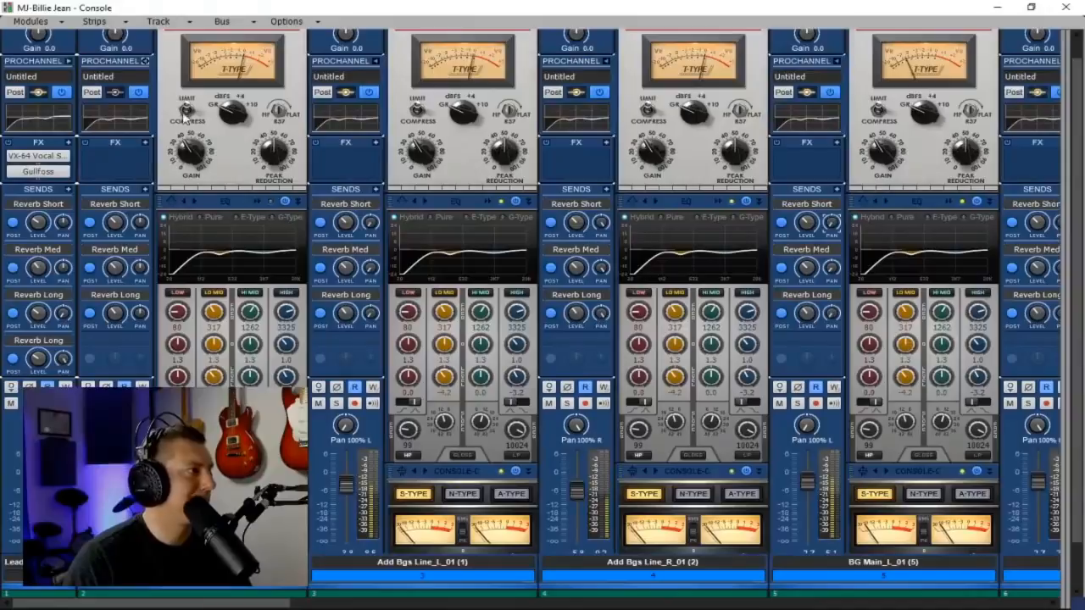
- Collapse the ProChannels of the background vocal tracks one by one, through MJ_oohs_01
click(146, 62)
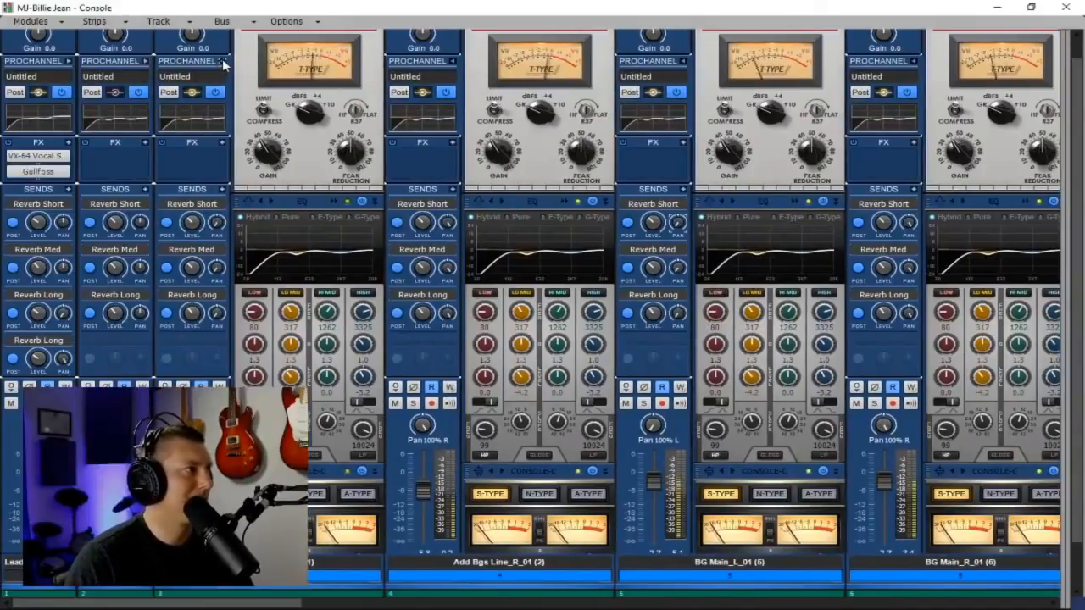
click(222, 61)
click(298, 61)
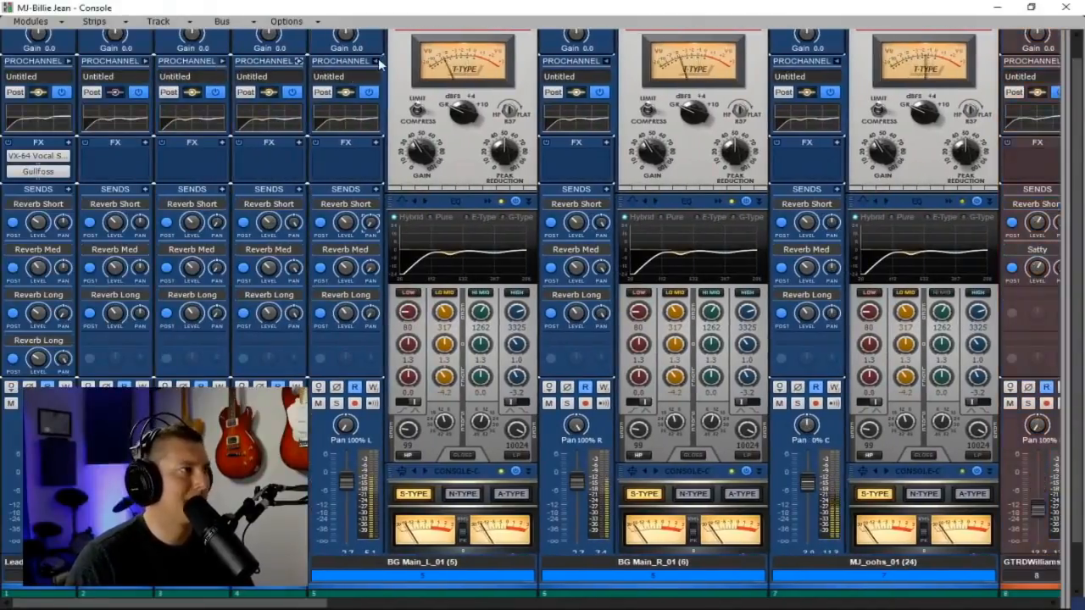
click(376, 61)
click(453, 62)
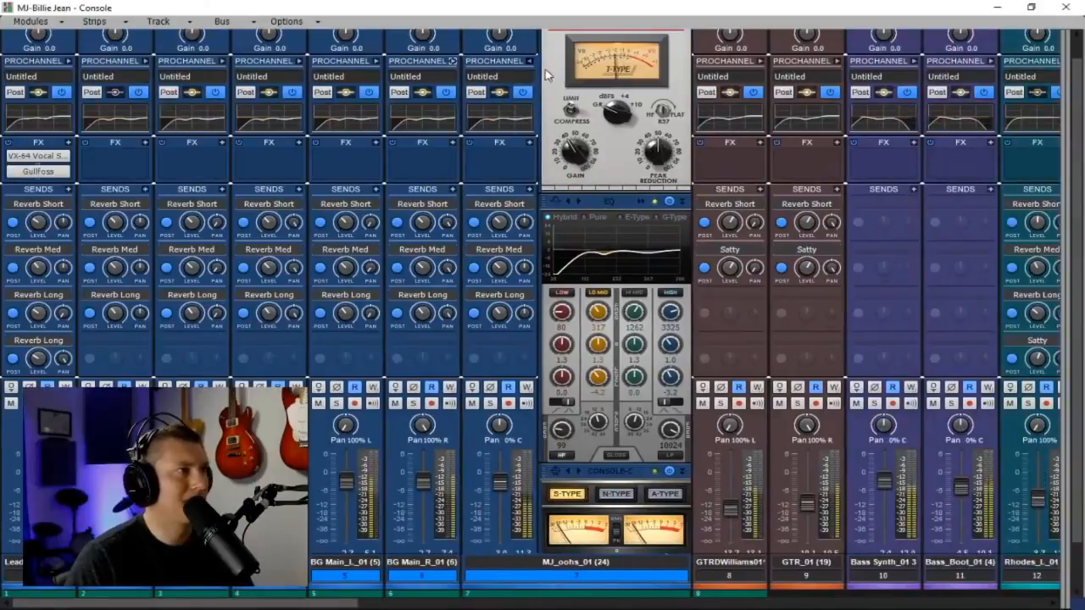
click(529, 60)
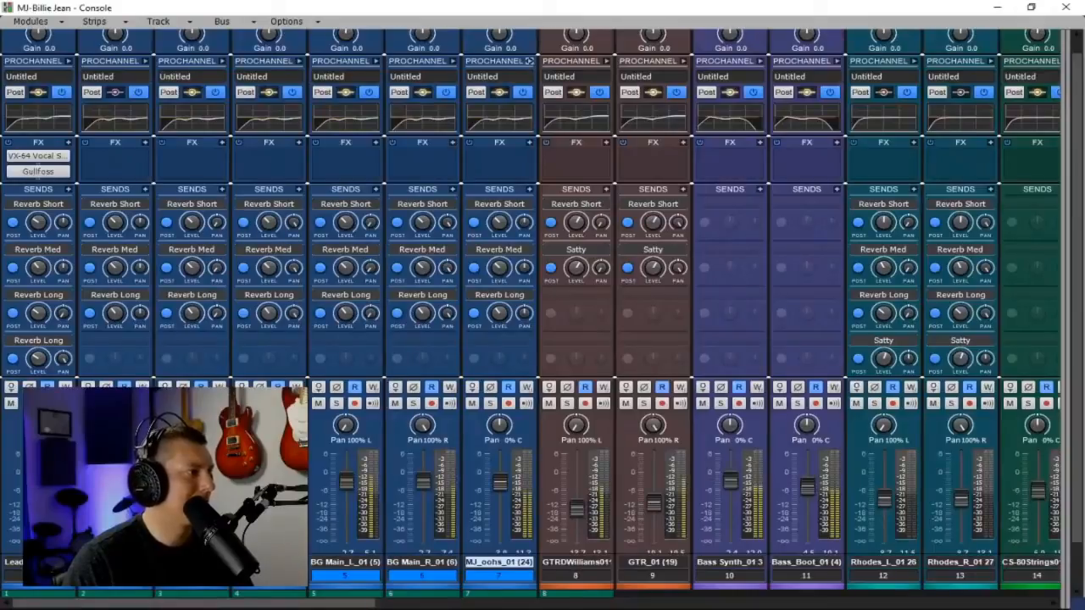
- Check the output bus assignments of the lead vocal track and the background vocal track beside it
scroll(542, 297, down, 2)
click(112, 545)
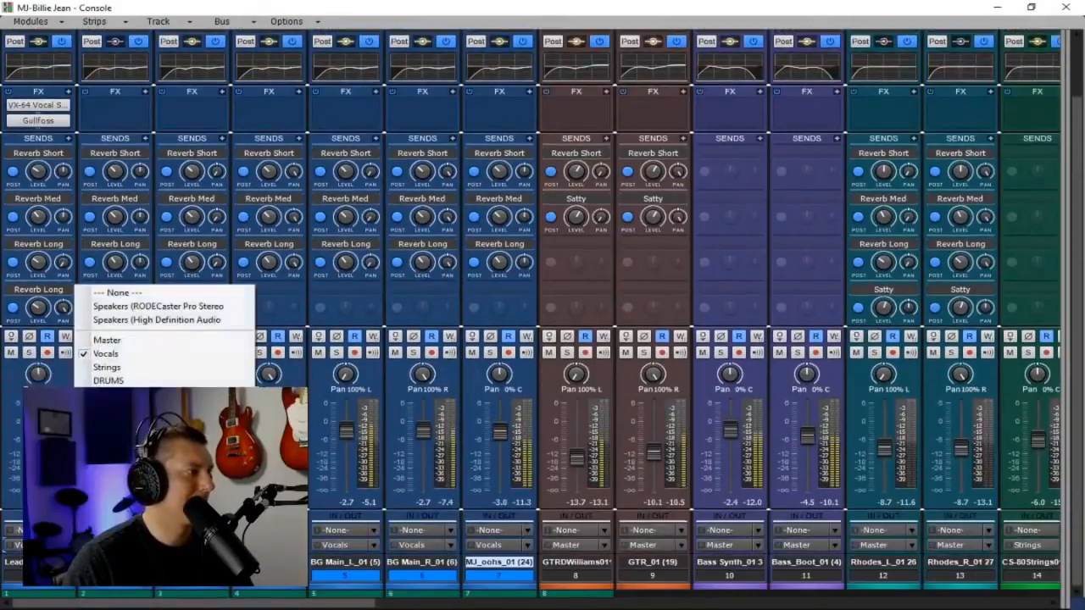
click(127, 354)
click(51, 545)
click(111, 342)
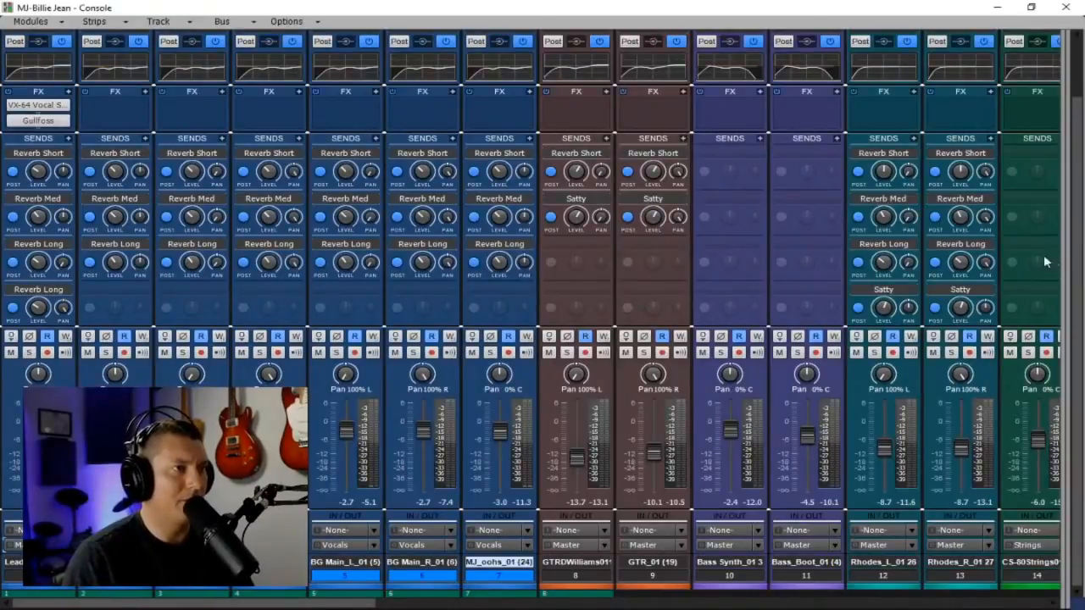
- Widen the console's bus section to show all the buses and expand the Vocals bus's ProChannel
drag(1062, 253, 415, 254)
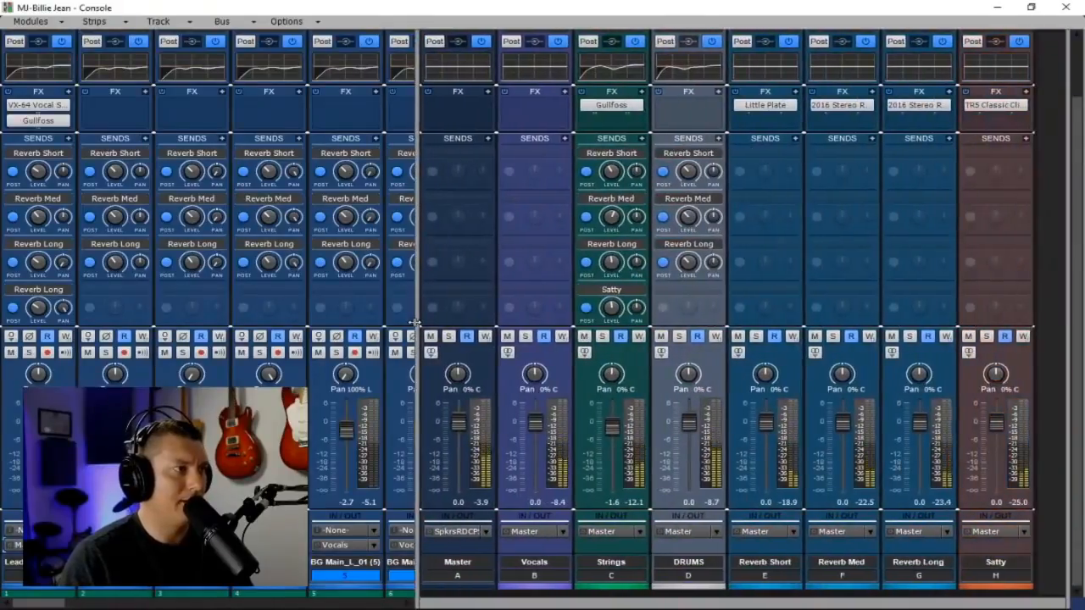
scroll(562, 231, up, 3)
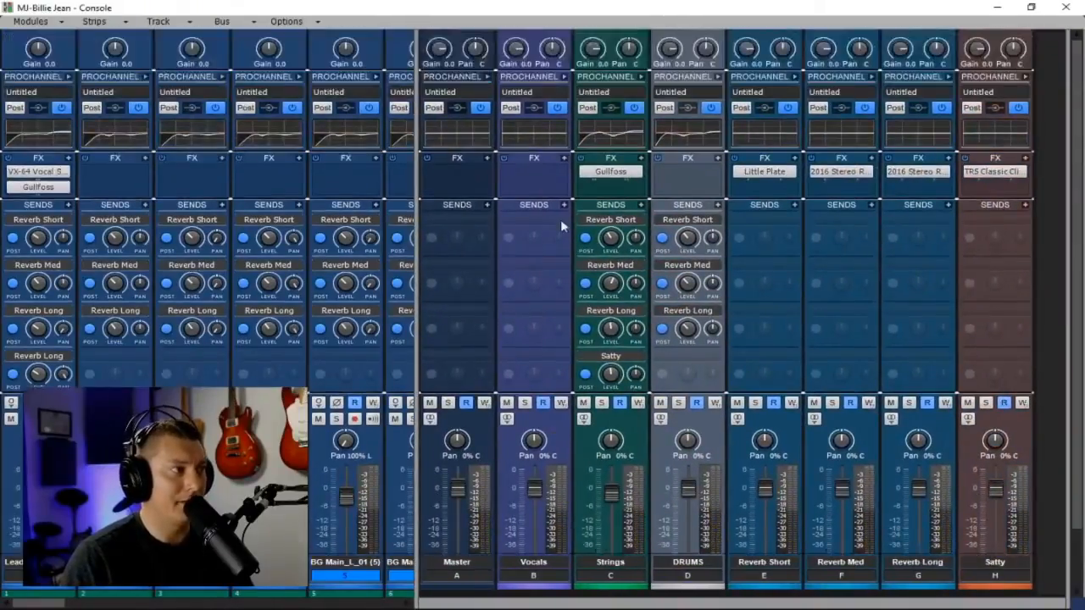
click(567, 159)
click(566, 85)
click(564, 77)
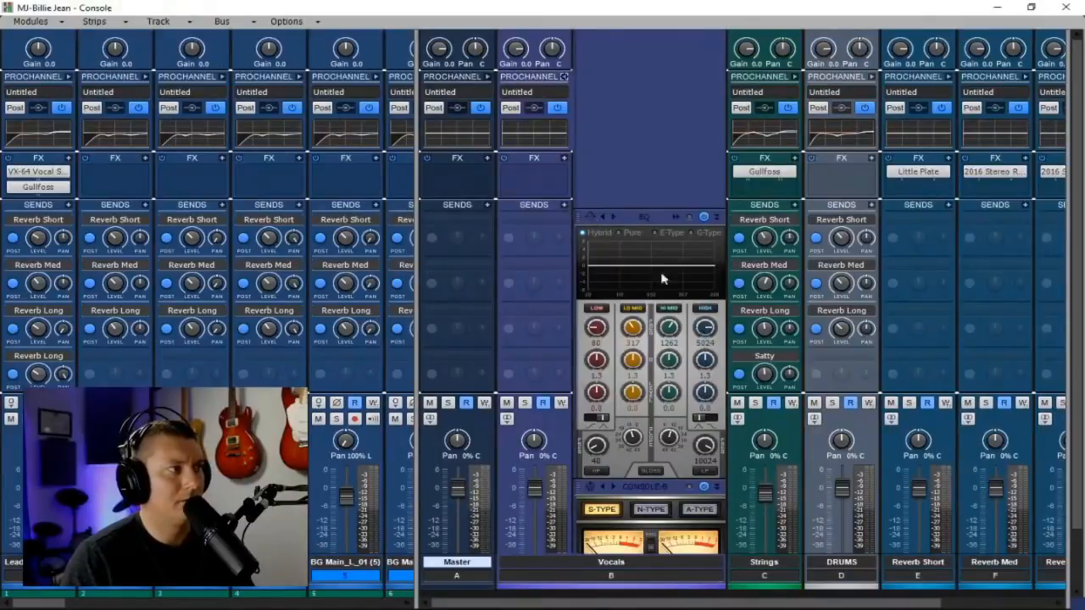
- Insert the PC2A Leveler module in the Vocals bus's ProChannel
right_click(638, 201)
mouse_move(716, 208)
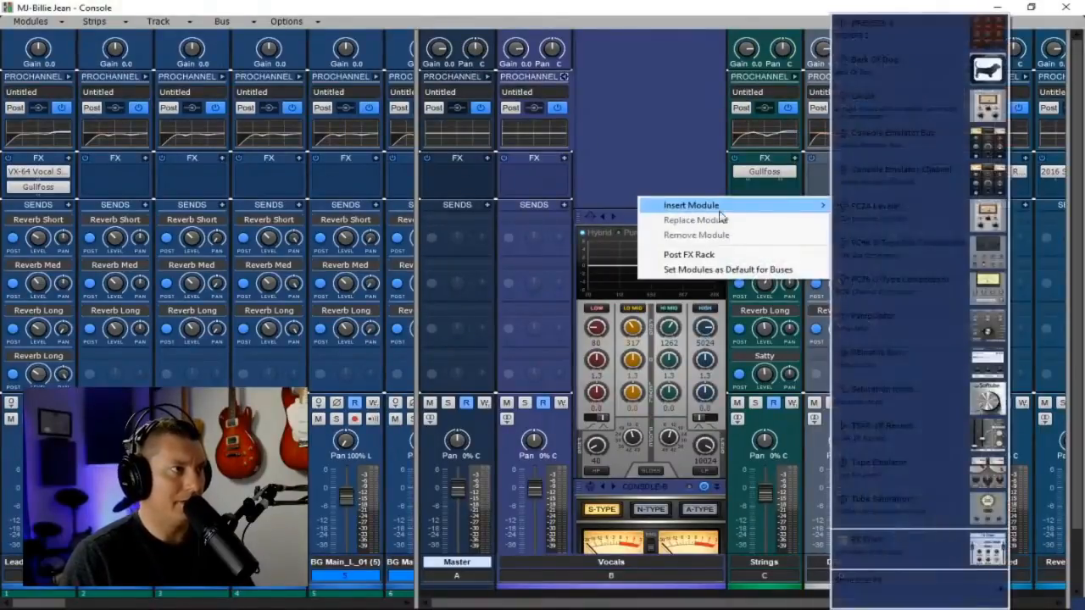
click(927, 214)
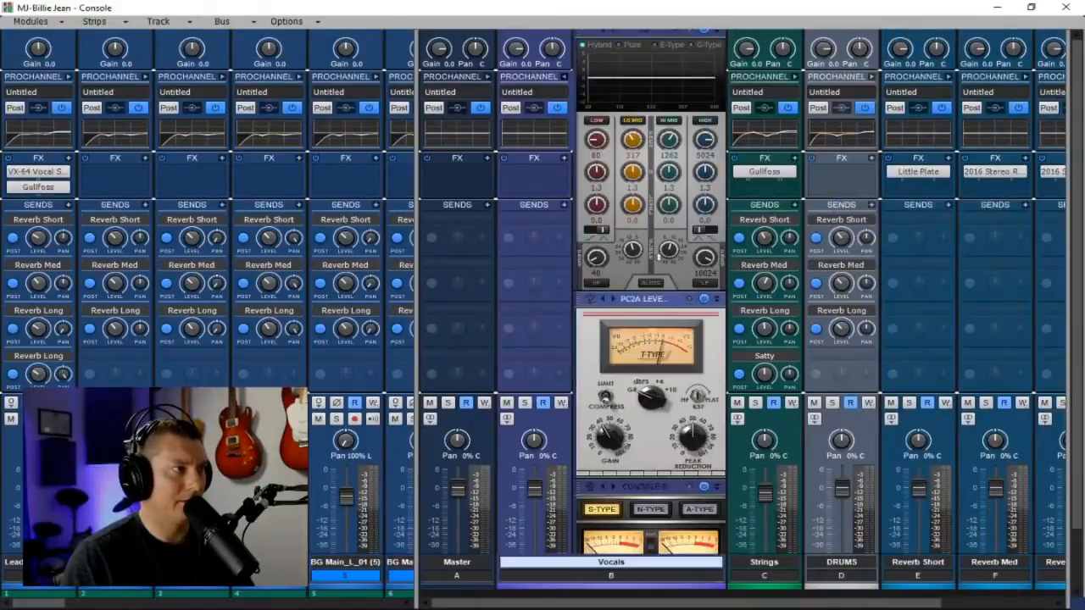
- Move the PC2A Leveler ahead of the EQ in the Vocals bus's ProChannel and enable the EQ's high-pass filter at 81 Hz
drag(661, 295, 649, 112)
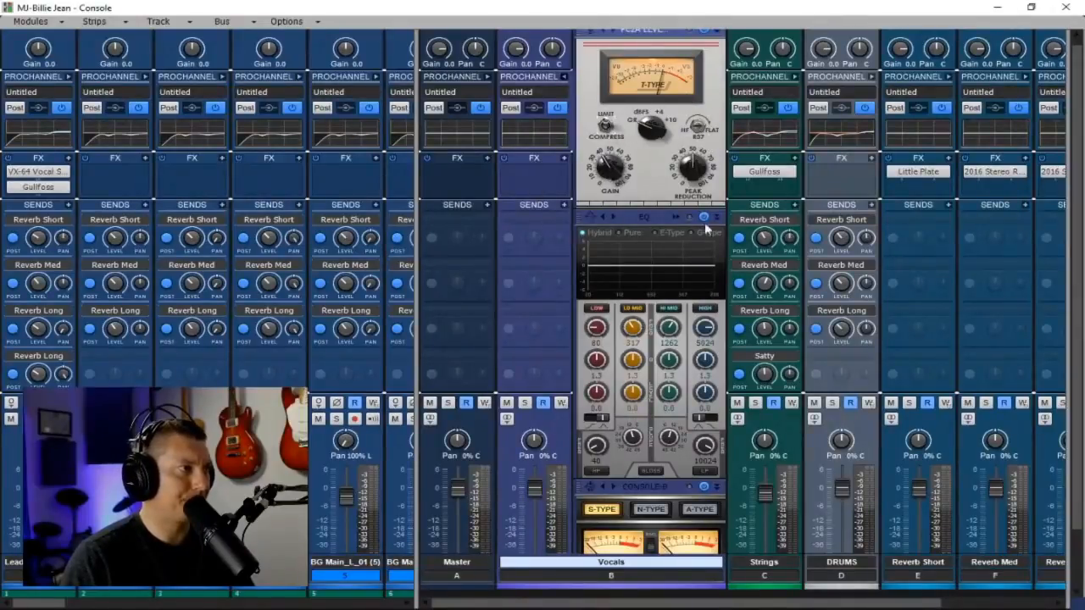
click(599, 470)
drag(596, 446, 596, 436)
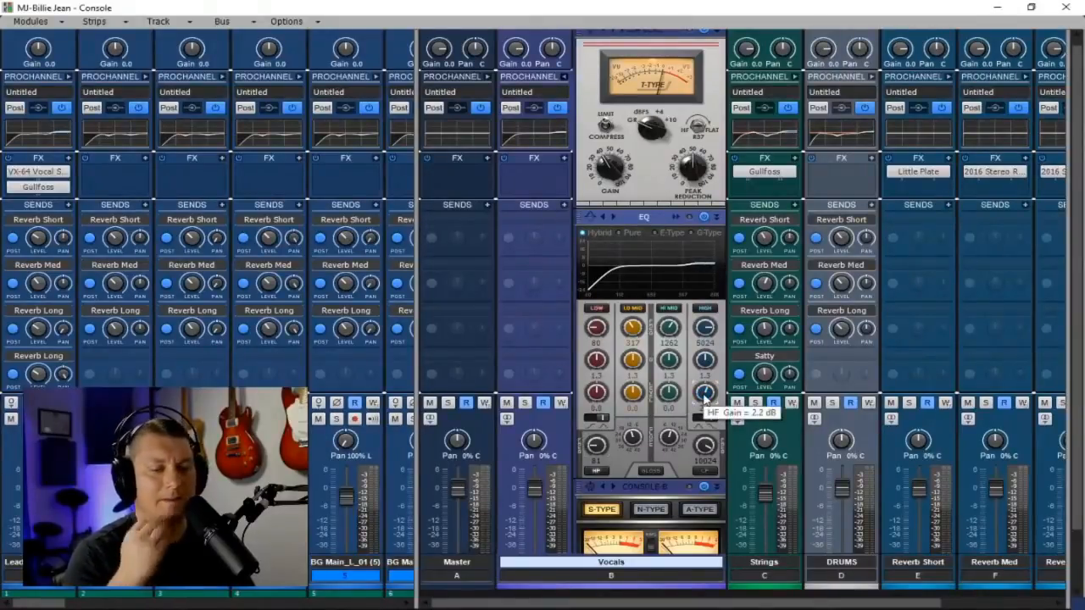
scroll(728, 125, up, 1)
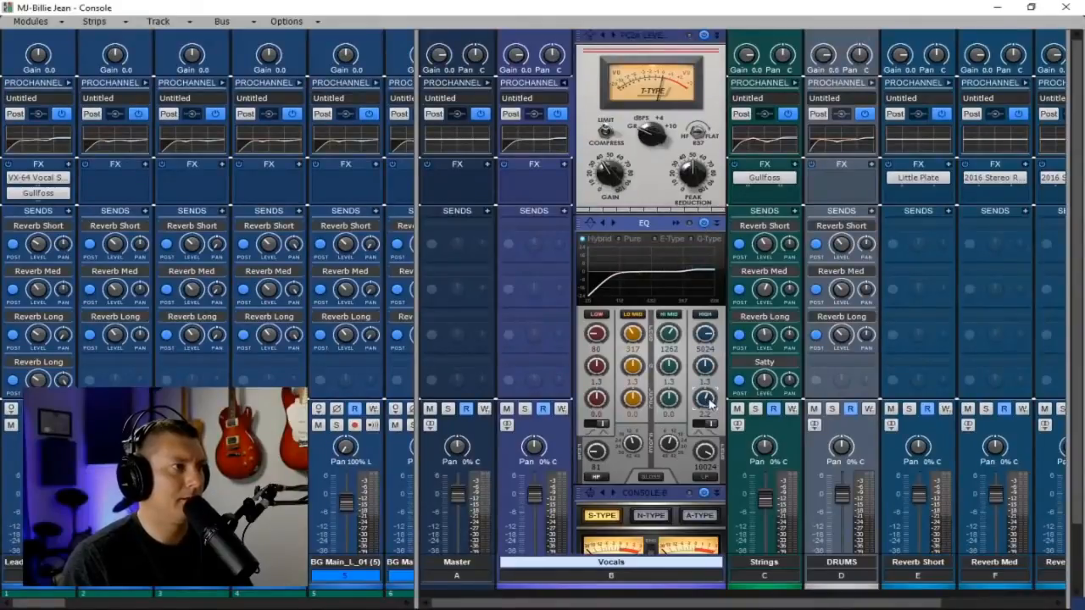
- Insert VX-64 Vocal Strip on the Vocals bus, enable its de-esser, lower the de-esser frequency and set the depth to 51.5%
click(566, 170)
mouse_move(498, 181)
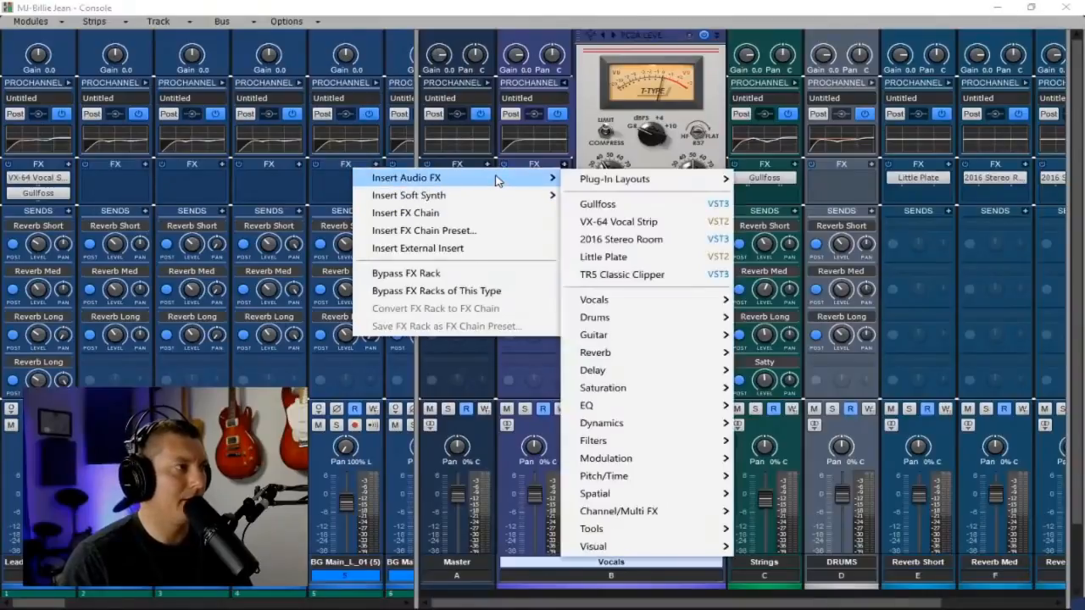
click(619, 223)
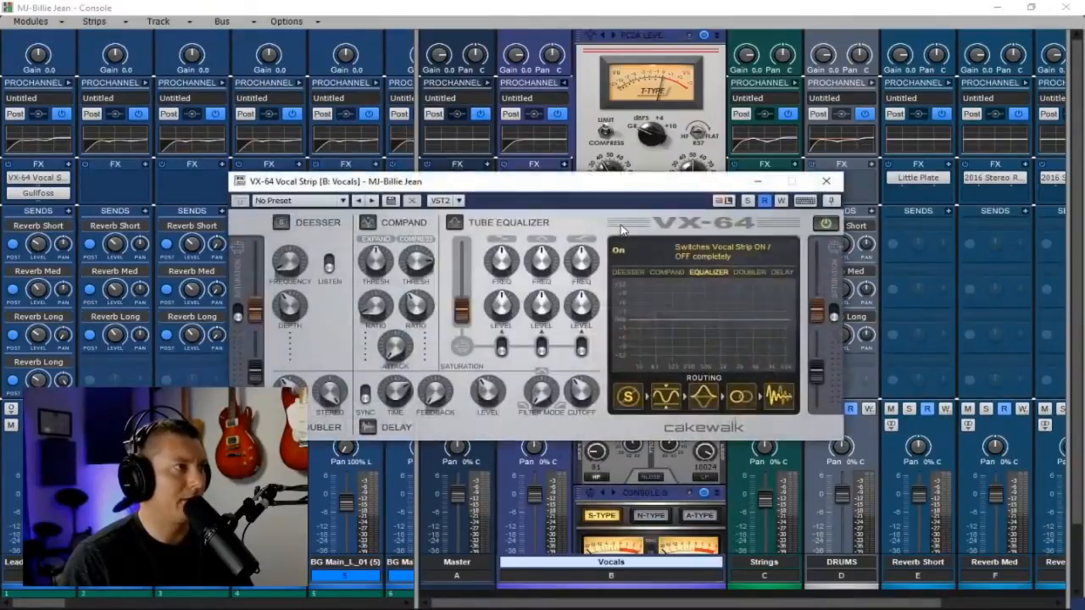
drag(562, 191, 472, 140)
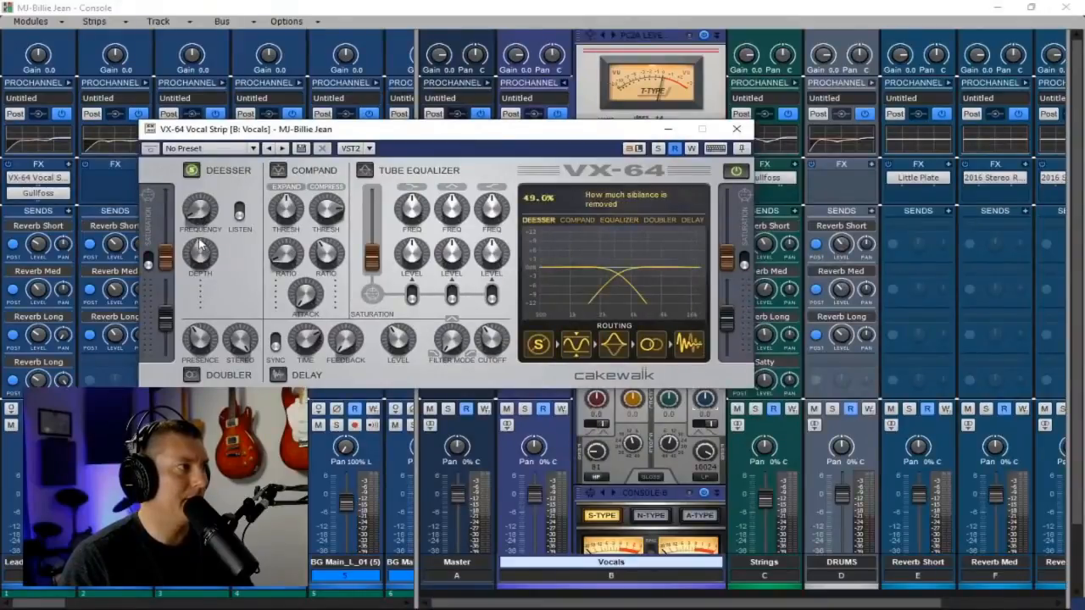
drag(197, 213, 200, 234)
mouse_move(202, 248)
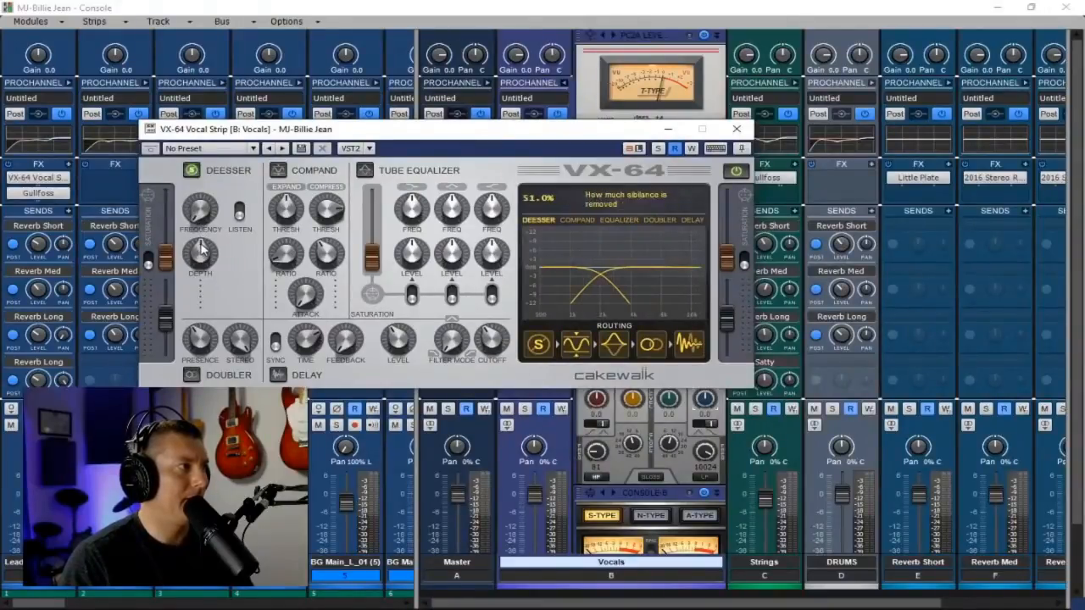
drag(428, 131, 465, 243)
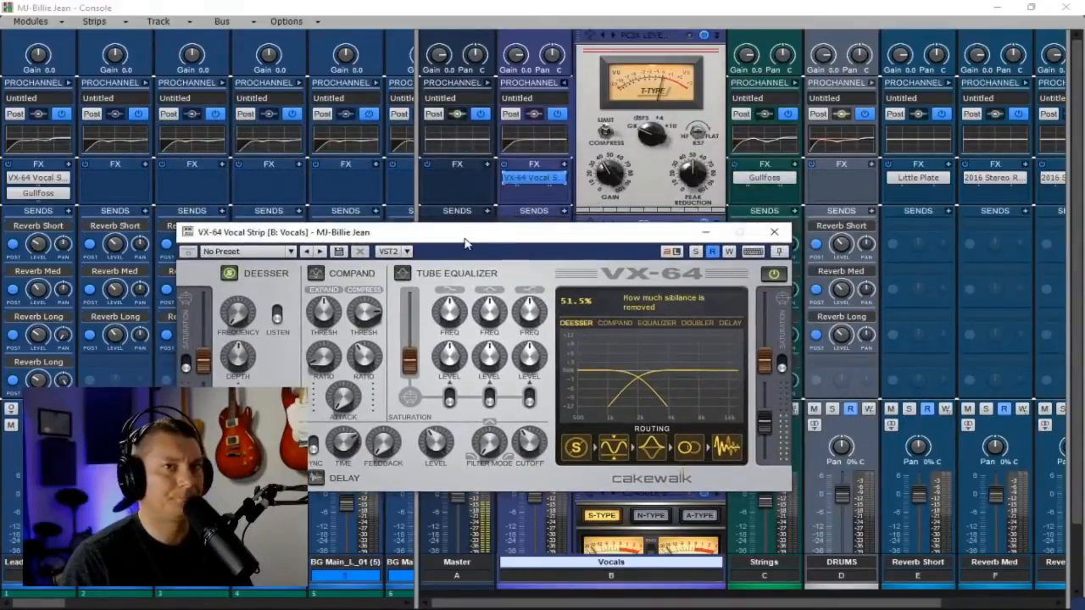
drag(477, 240, 600, 248)
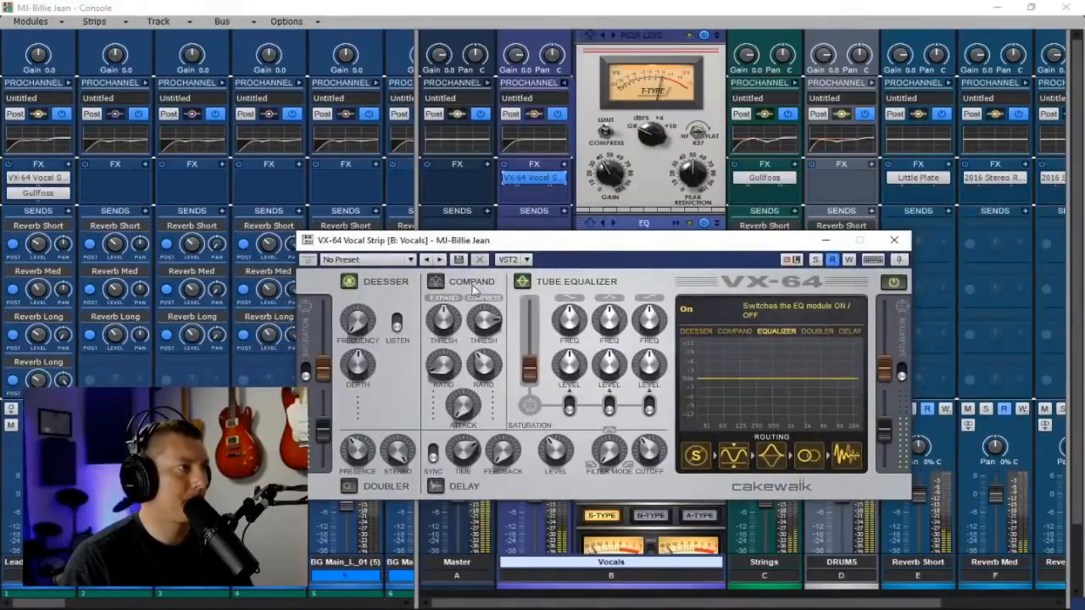
- Enable the VX-64 compander on the Vocals bus with a compression threshold of about -18 dB and lower the bus fader slightly
click(523, 281)
click(437, 283)
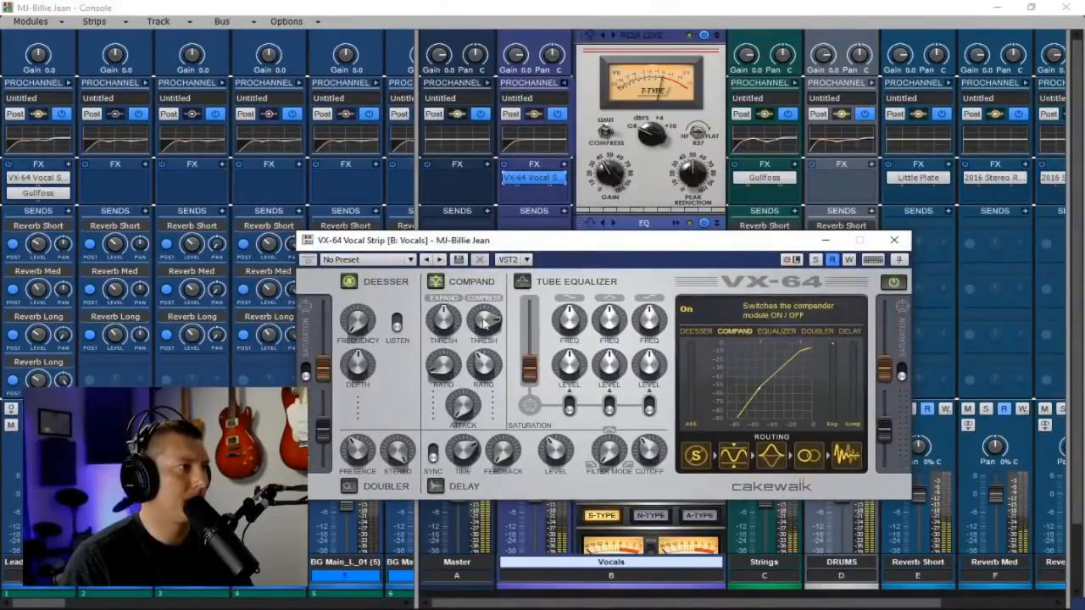
drag(486, 322, 491, 340)
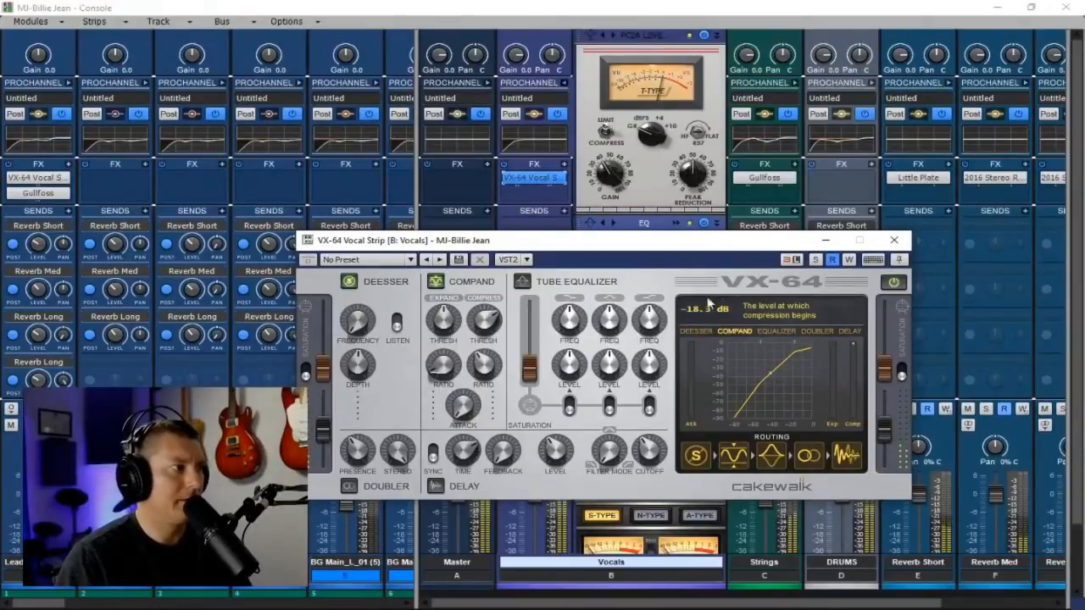
click(893, 240)
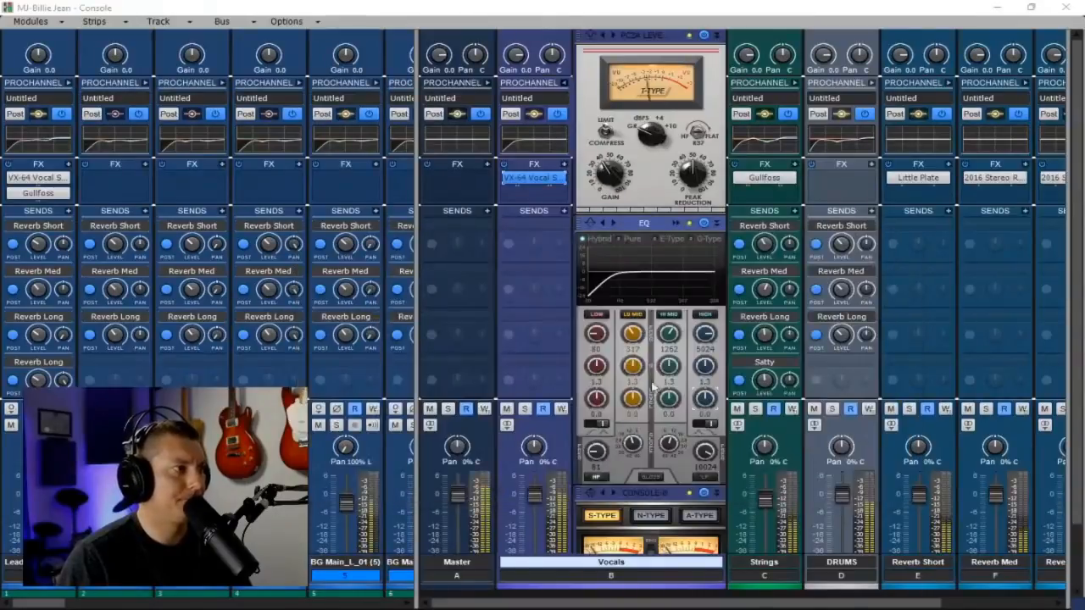
drag(535, 495, 535, 506)
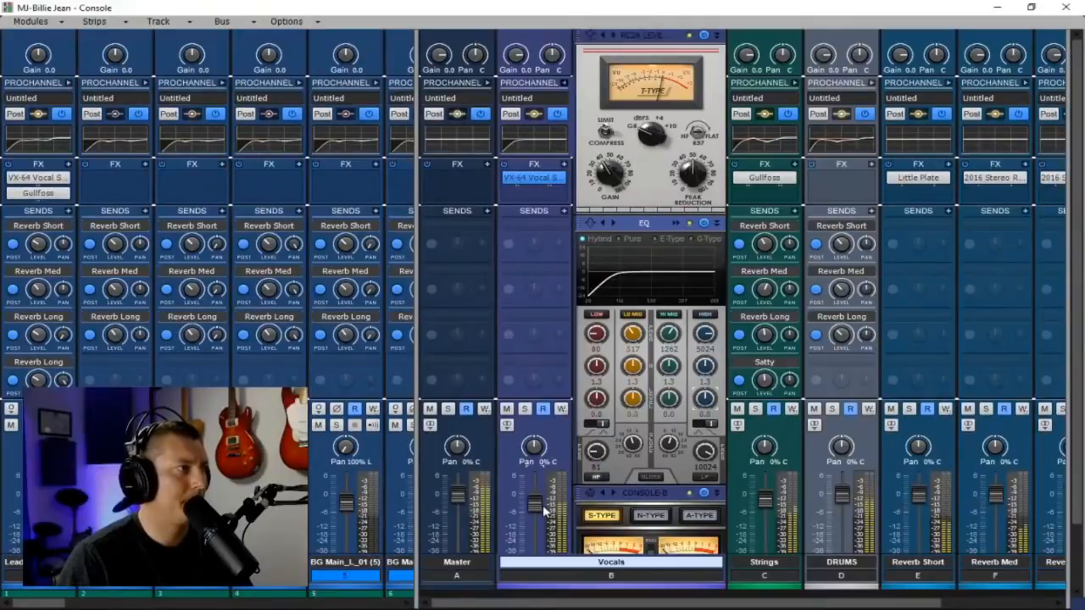
mouse_move(534, 509)
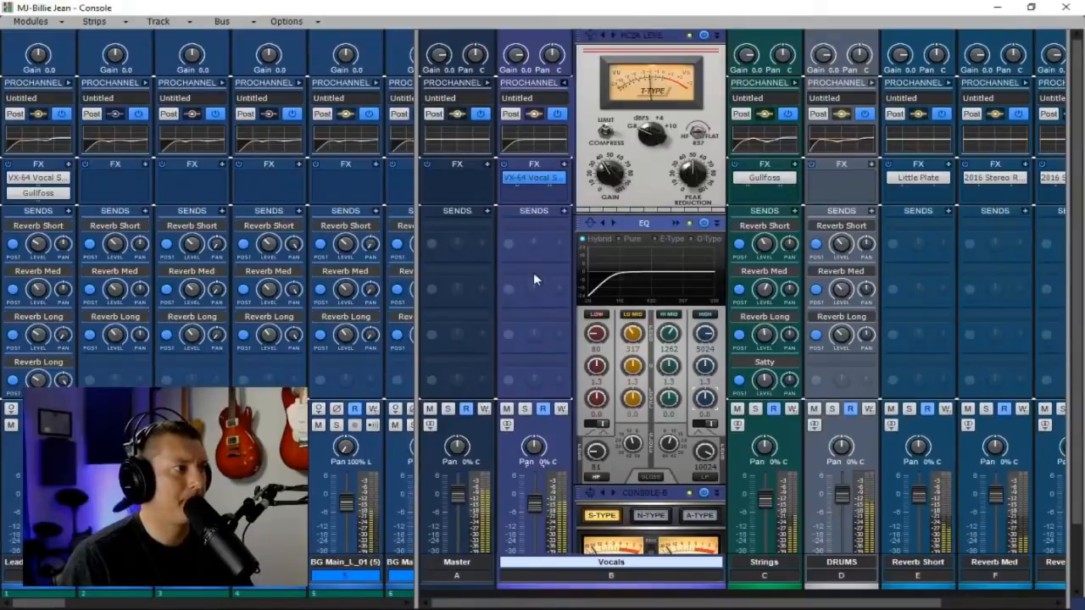
- Add two Reverb Long sends to the Vocals bus, panned to opposite sides with reduced levels, and lower the bus fader slightly further
click(564, 212)
click(607, 338)
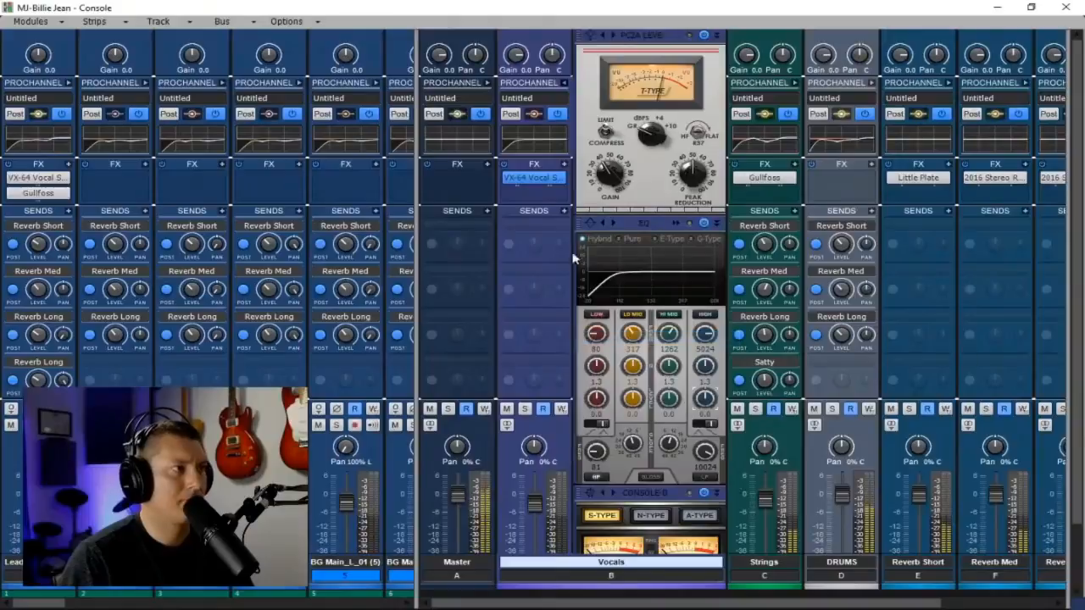
click(563, 212)
click(598, 335)
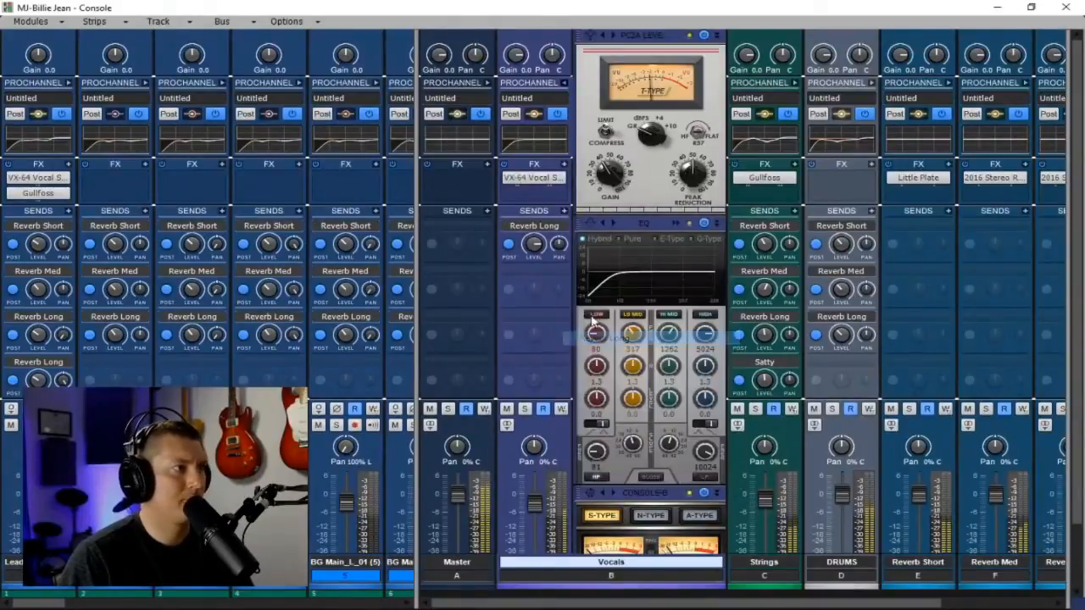
drag(560, 244, 560, 287)
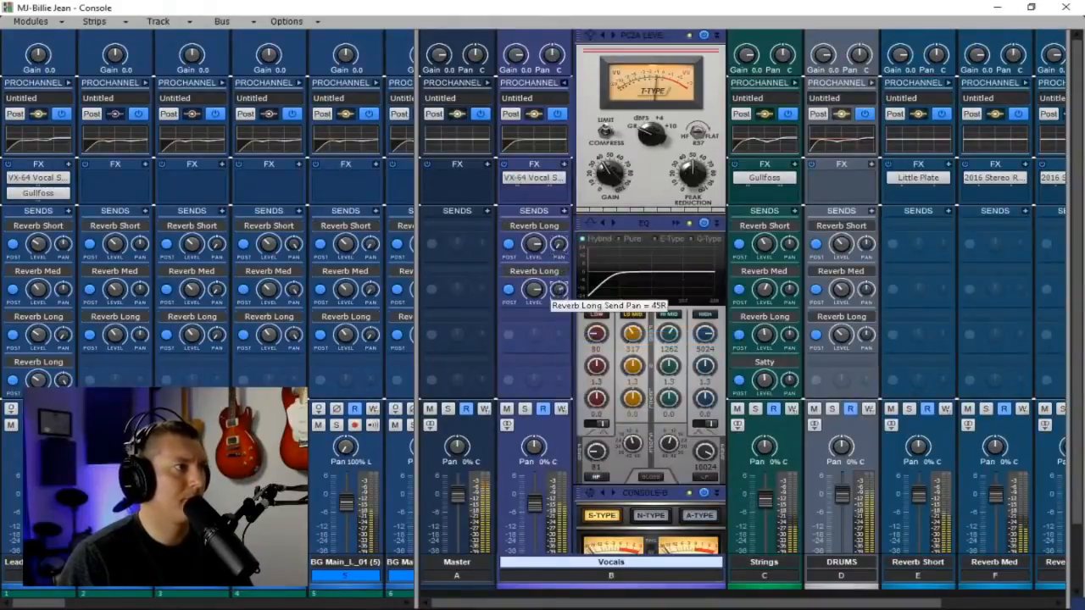
drag(533, 245, 533, 248)
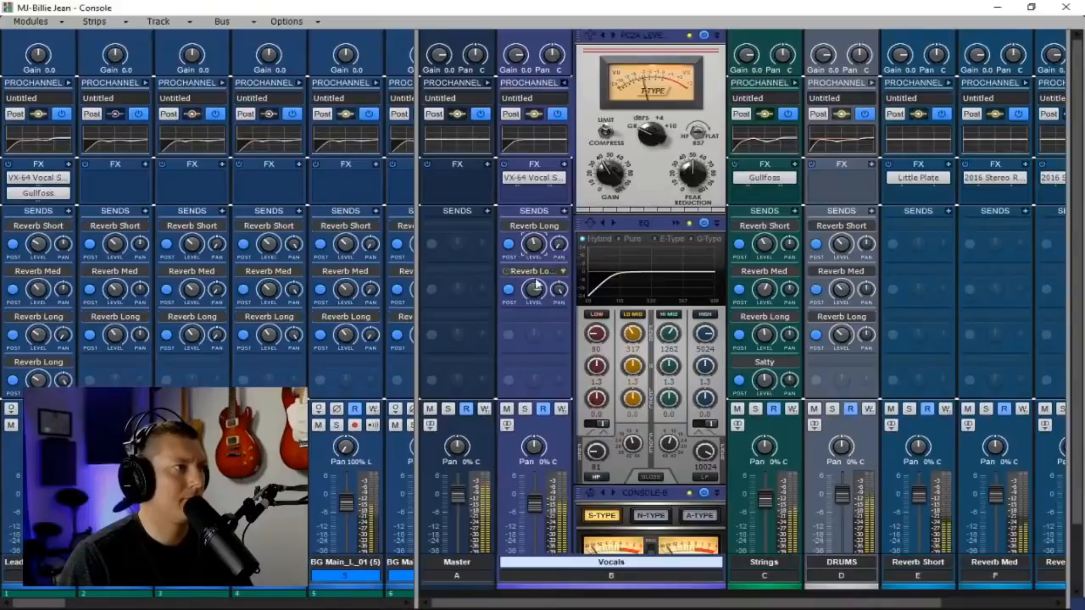
drag(533, 289, 533, 290)
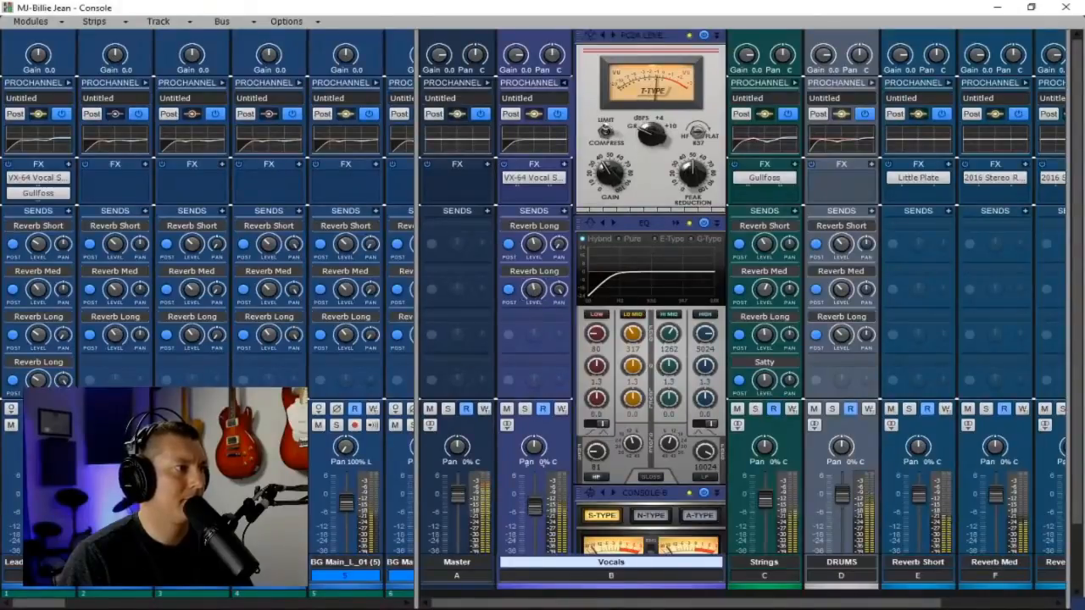
drag(536, 511, 536, 515)
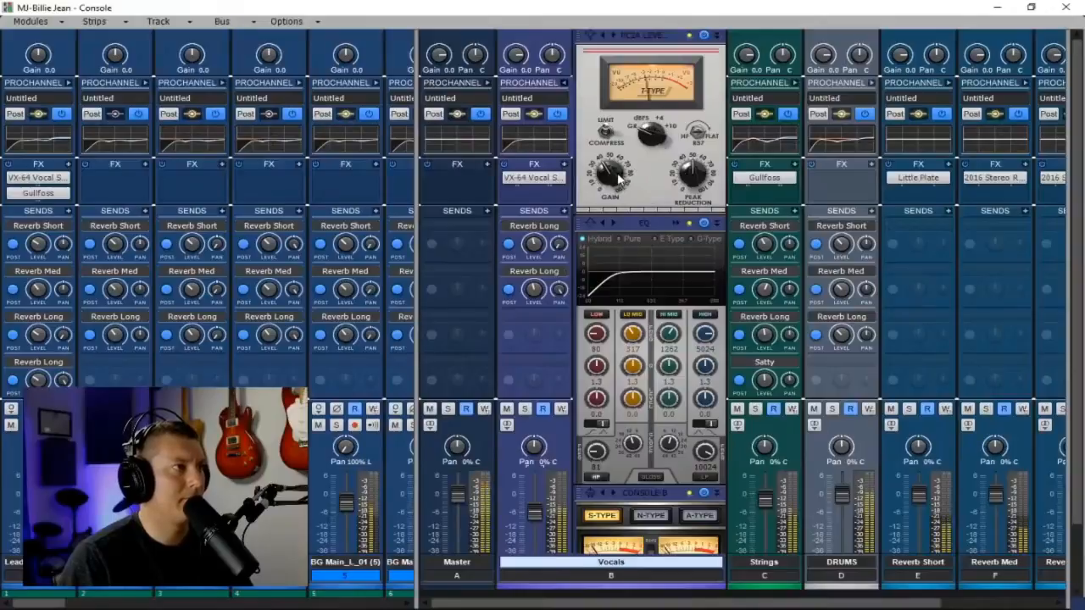
mouse_move(607, 173)
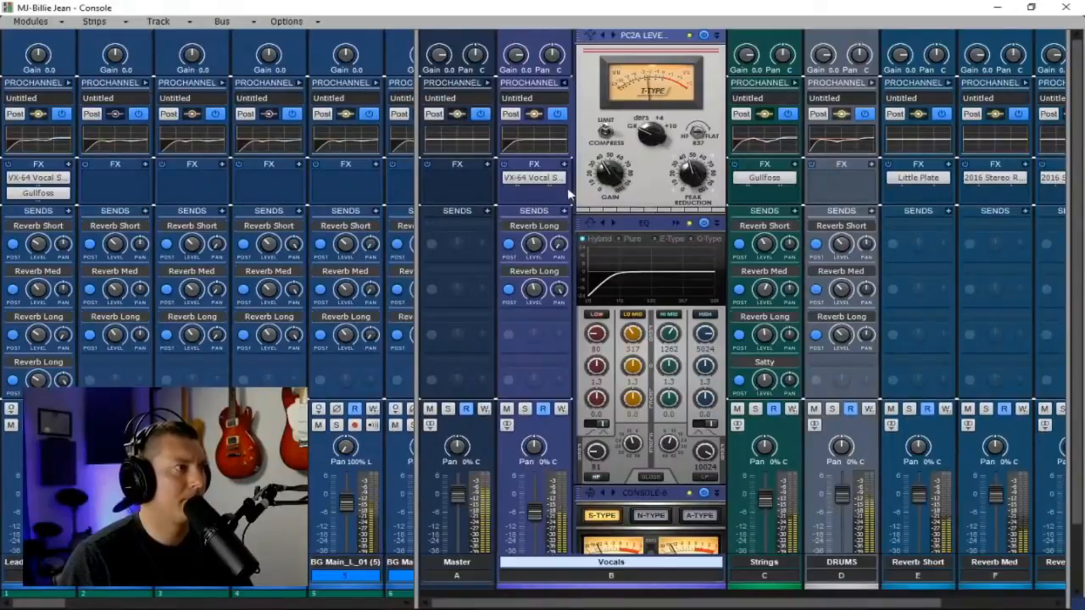
- Enable the Vocals bus's VX-64 tube equalizer, add slight saturation, boost the low band 1.0 dB and raise the high band at 5.08 kHz
double_click(533, 177)
click(523, 281)
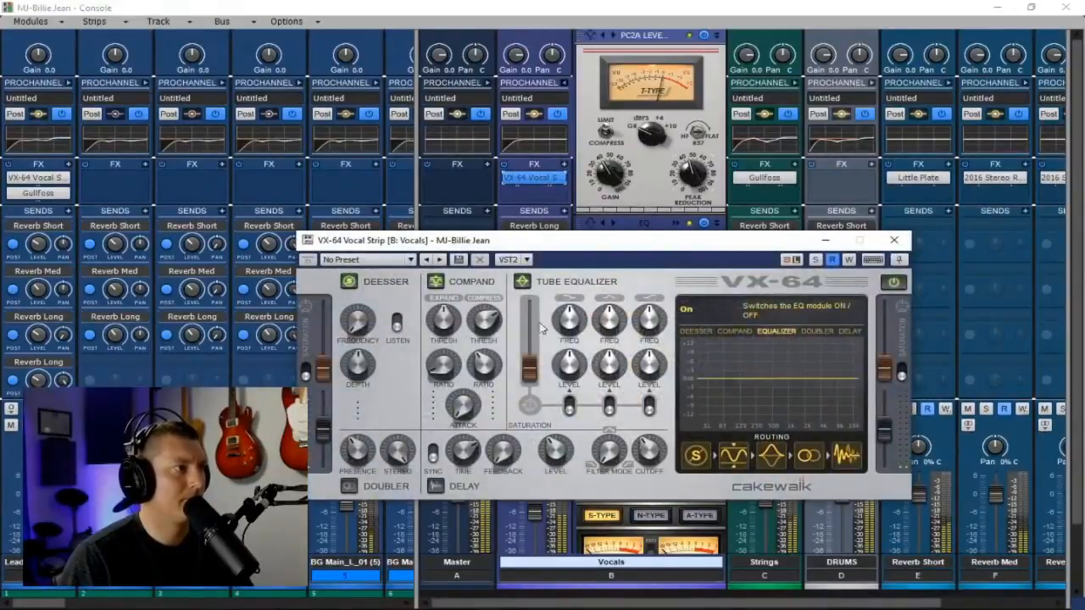
drag(529, 367, 567, 368)
click(569, 405)
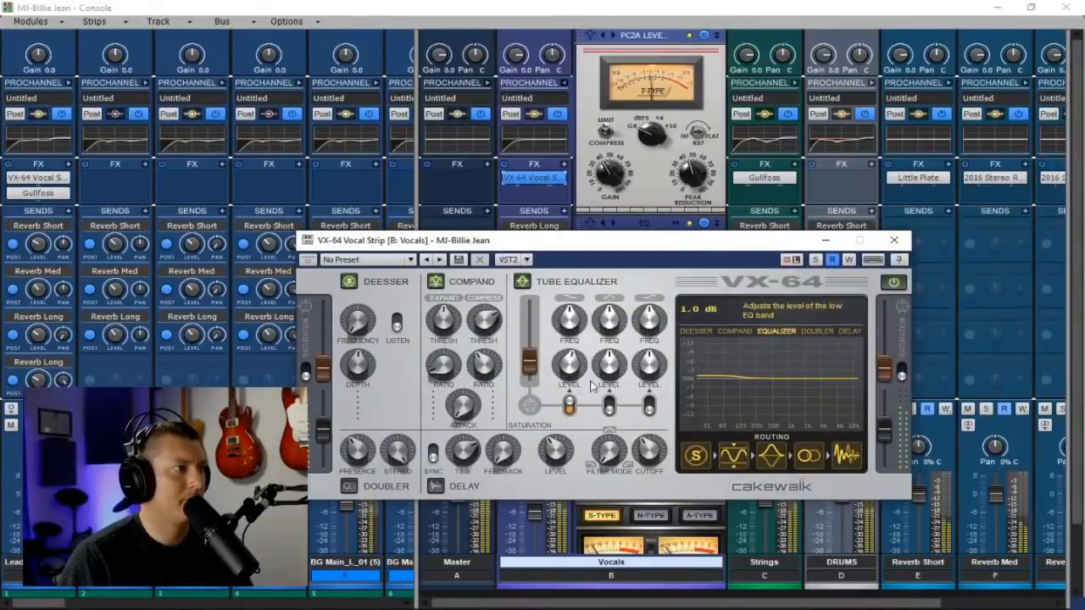
click(650, 406)
drag(650, 366, 651, 334)
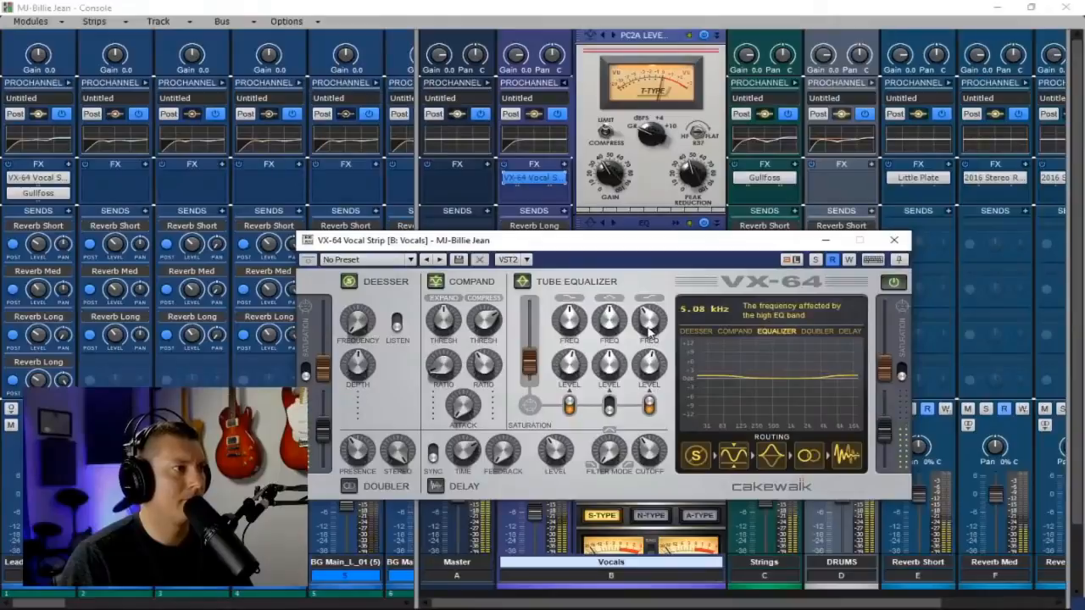
- Enable the mid band of the VX-64 tube equalizer and cut it by 1.4 dB at 3.24 kHz
click(611, 407)
drag(611, 376, 612, 384)
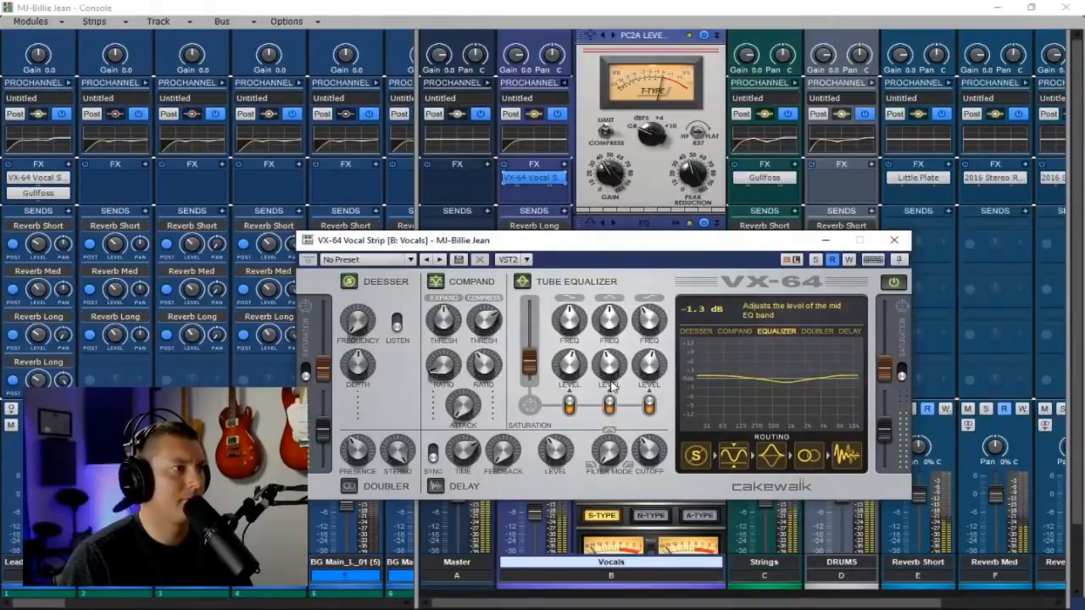
drag(611, 337, 608, 275)
drag(611, 322, 612, 316)
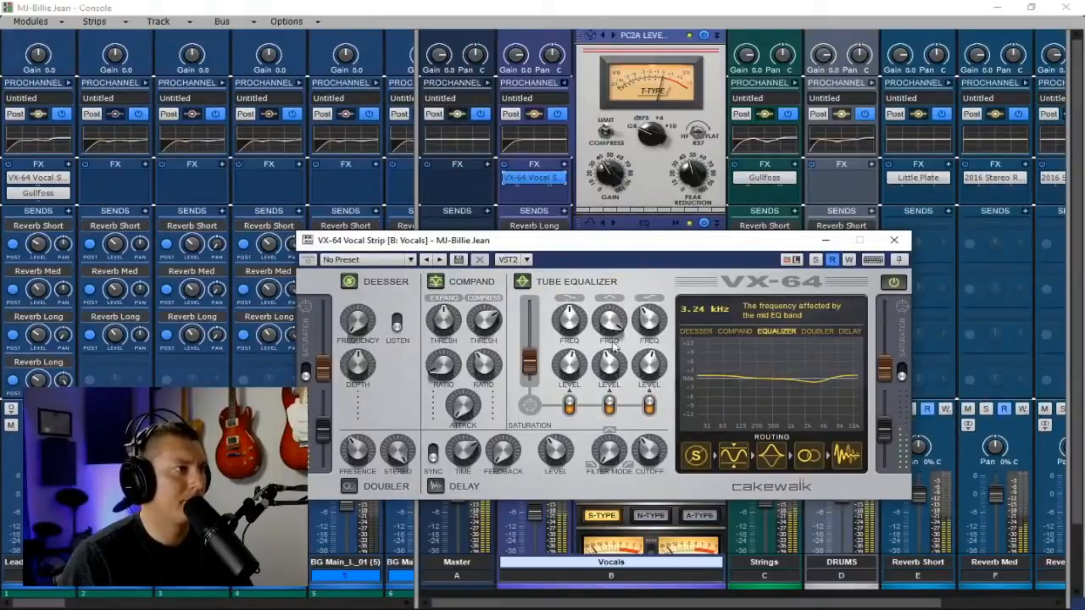
drag(613, 364, 614, 365)
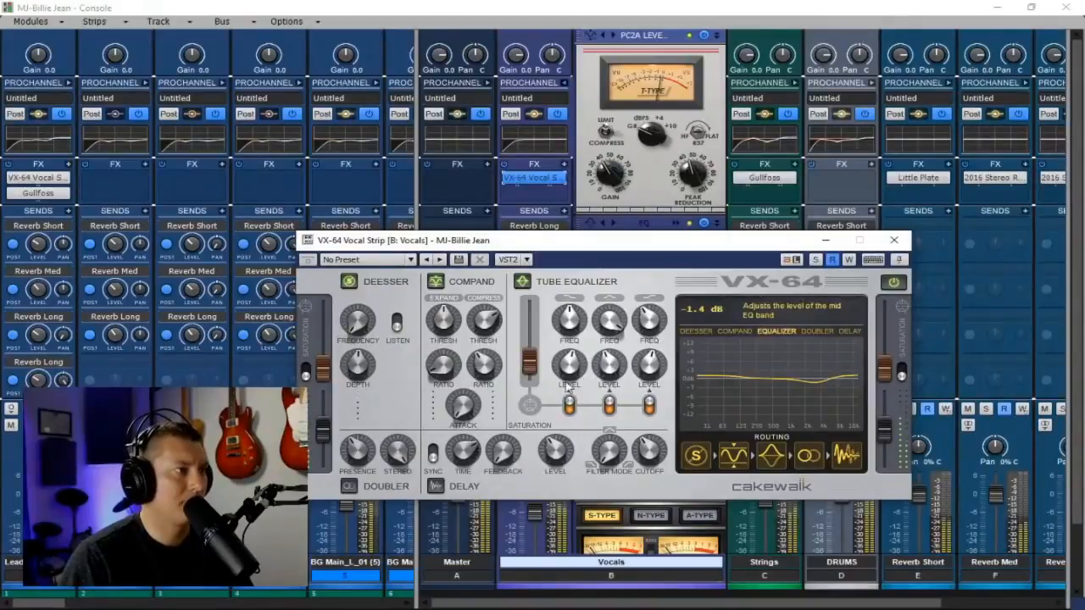
- Switch on the doubler in the Vocals bus's VX-64 and close the plug-in window
click(350, 488)
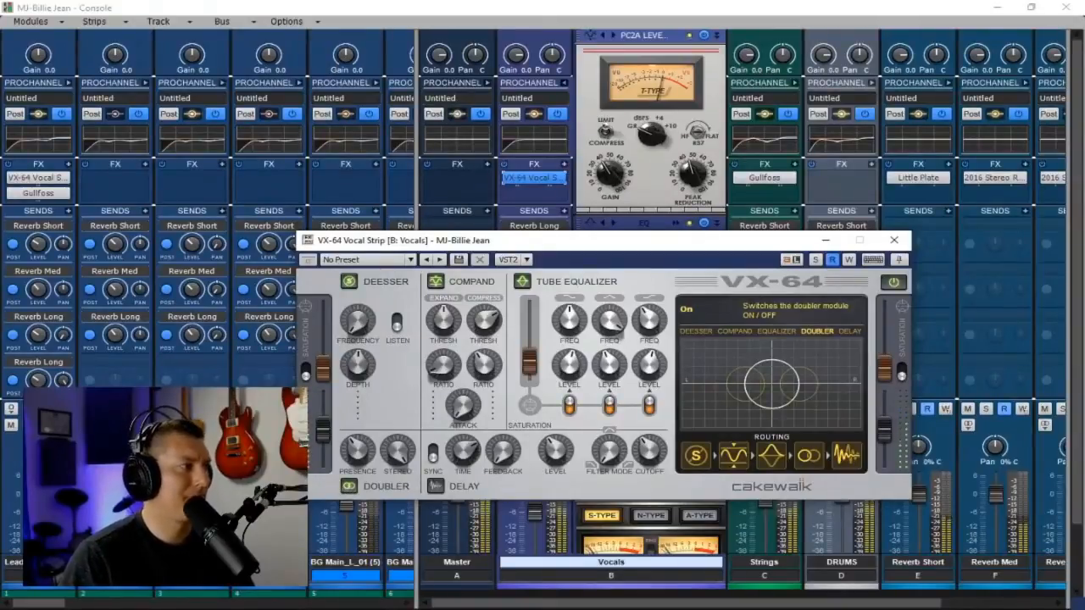
click(38, 177)
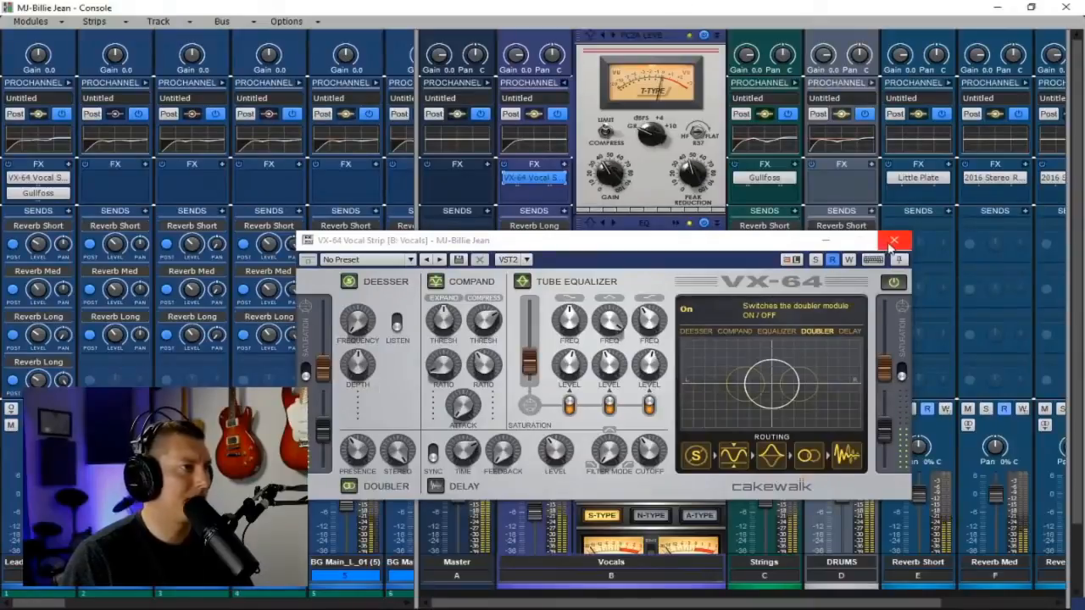
click(895, 243)
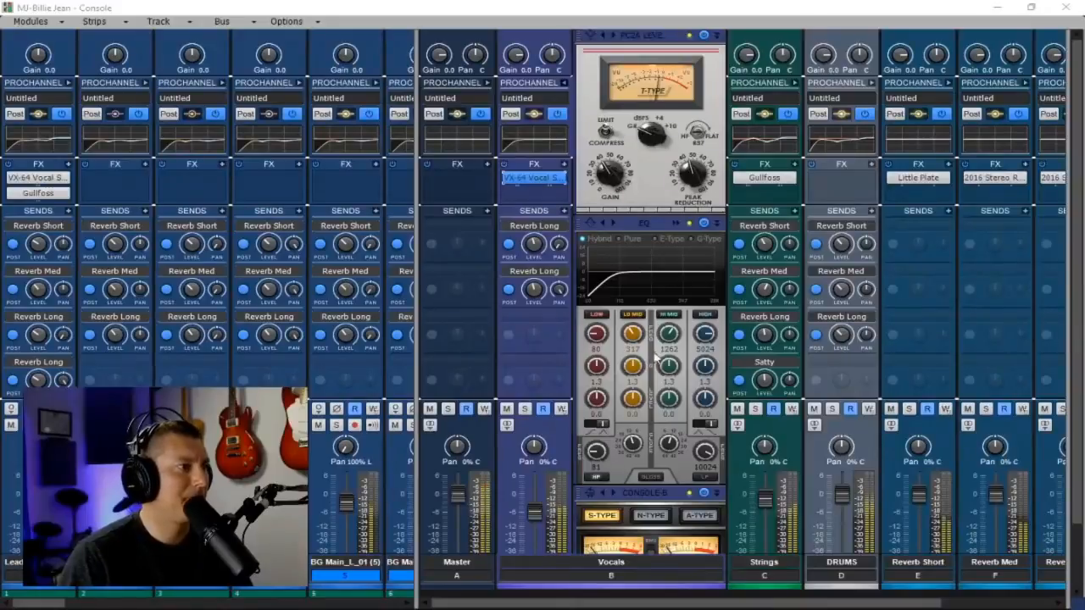
- Collapse the Vocals bus's ProChannel, widen the track section slightly and expand the Master bus's ProChannel
scroll(658, 354, up, 1)
click(564, 84)
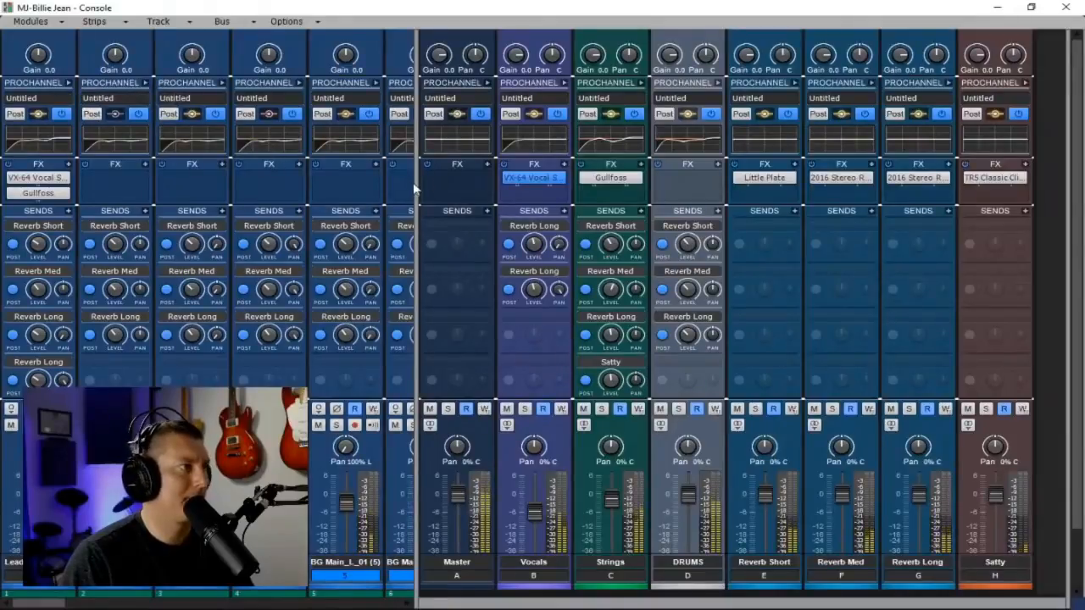
drag(414, 182, 450, 189)
click(522, 82)
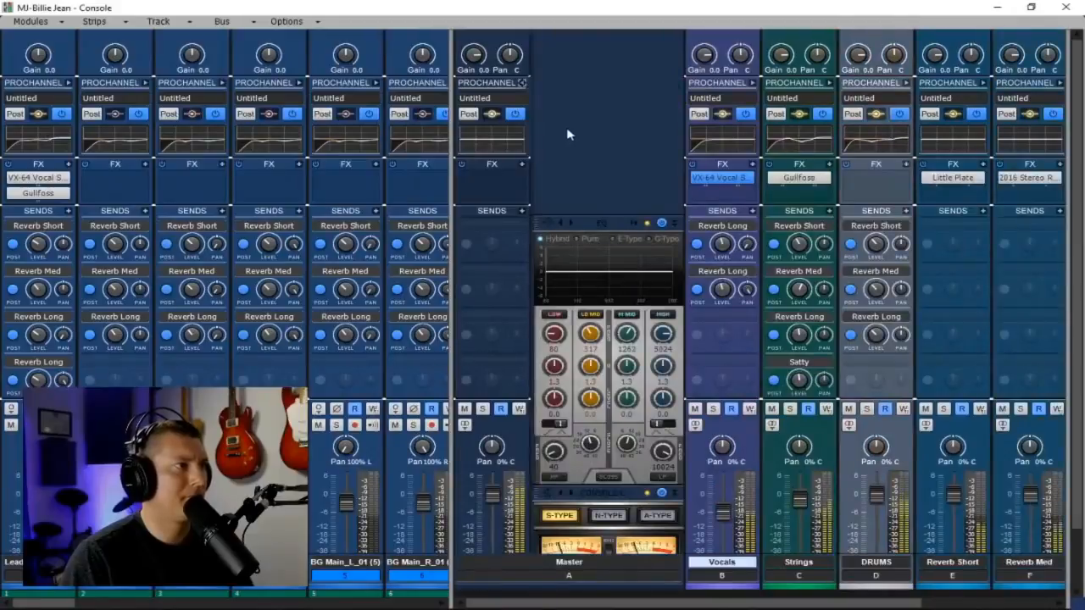
mouse_move(623, 266)
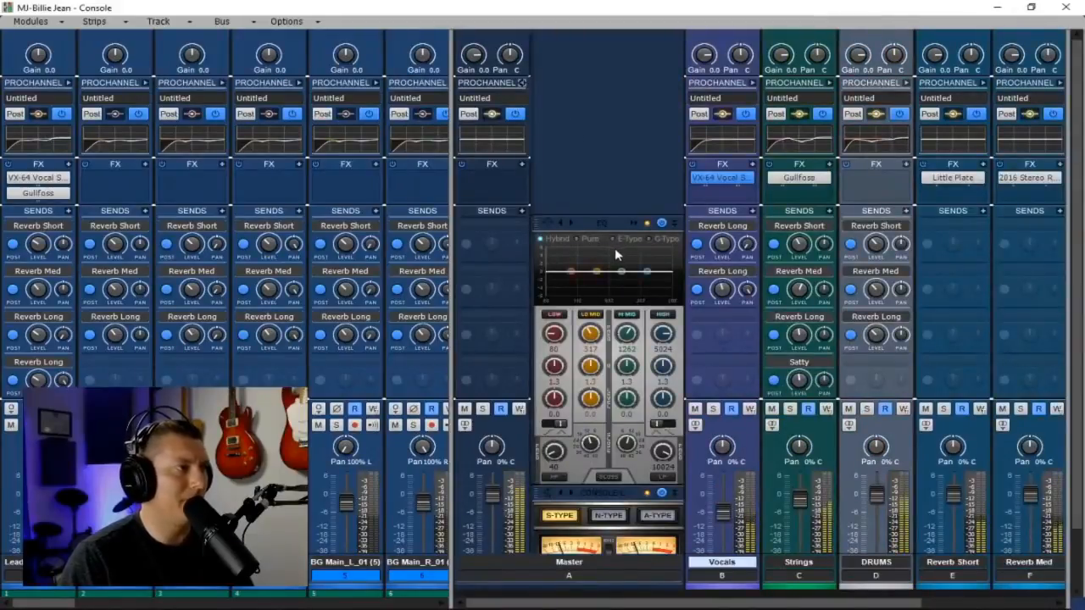
- Enable the high-pass filter in the Master bus's EQ and set its frequency to 20 Hz
click(550, 468)
mouse_move(556, 458)
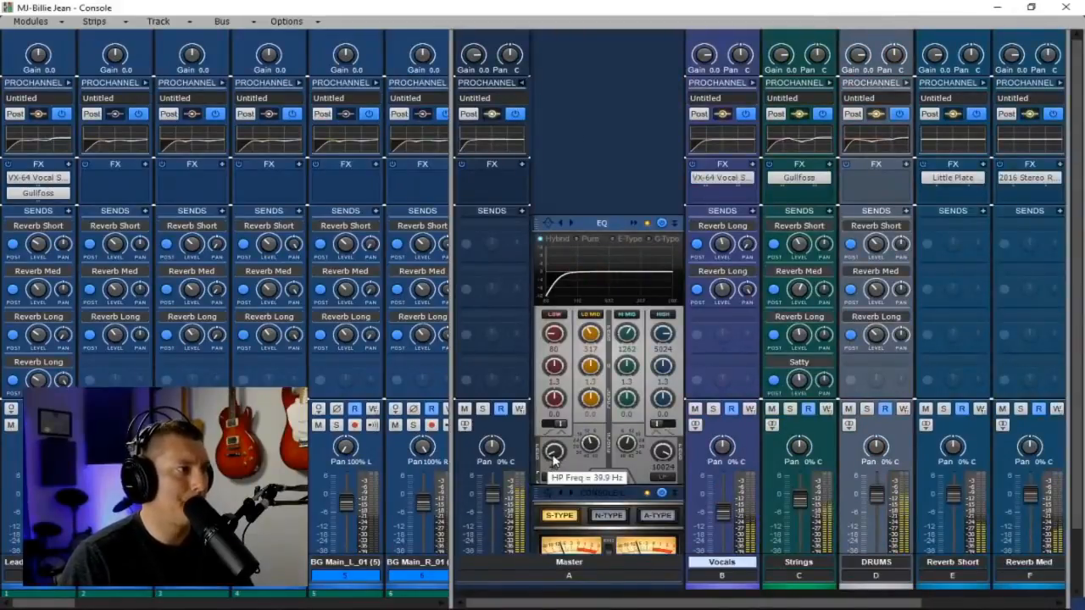
drag(550, 459, 549, 488)
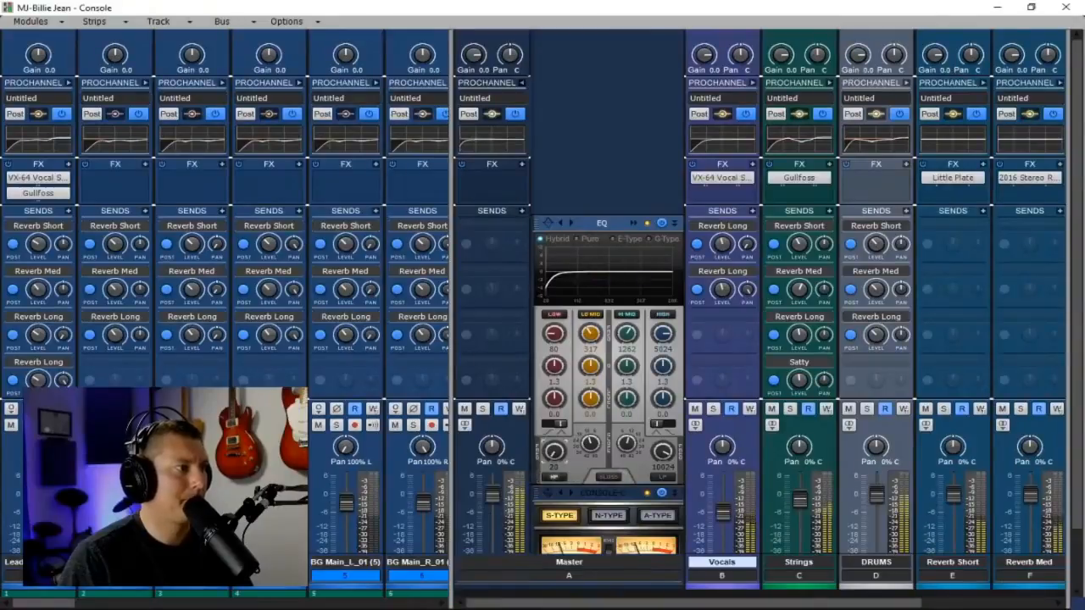
- Leave the Master EQ's low-pass filter off, cut the 317 Hz low-mid band by 0.9 dB and collapse the ProChannel
click(663, 476)
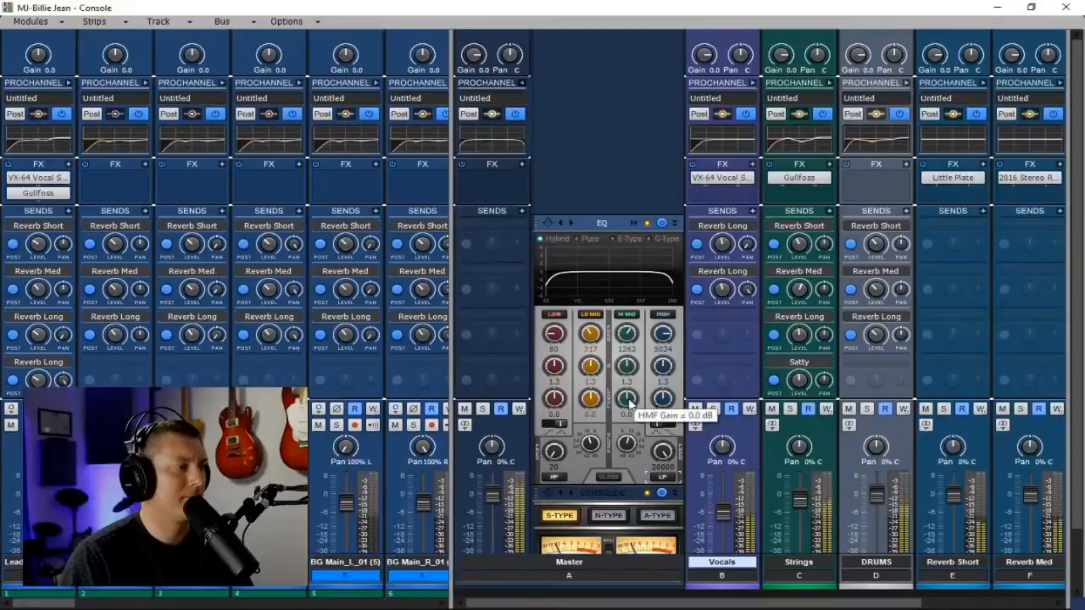
click(663, 477)
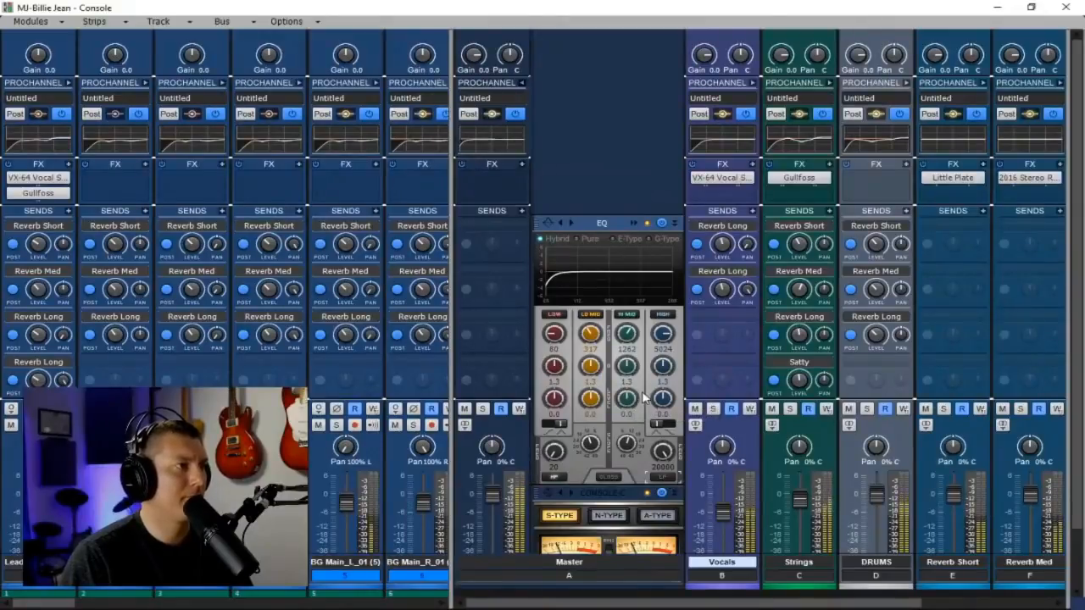
drag(593, 393, 595, 391)
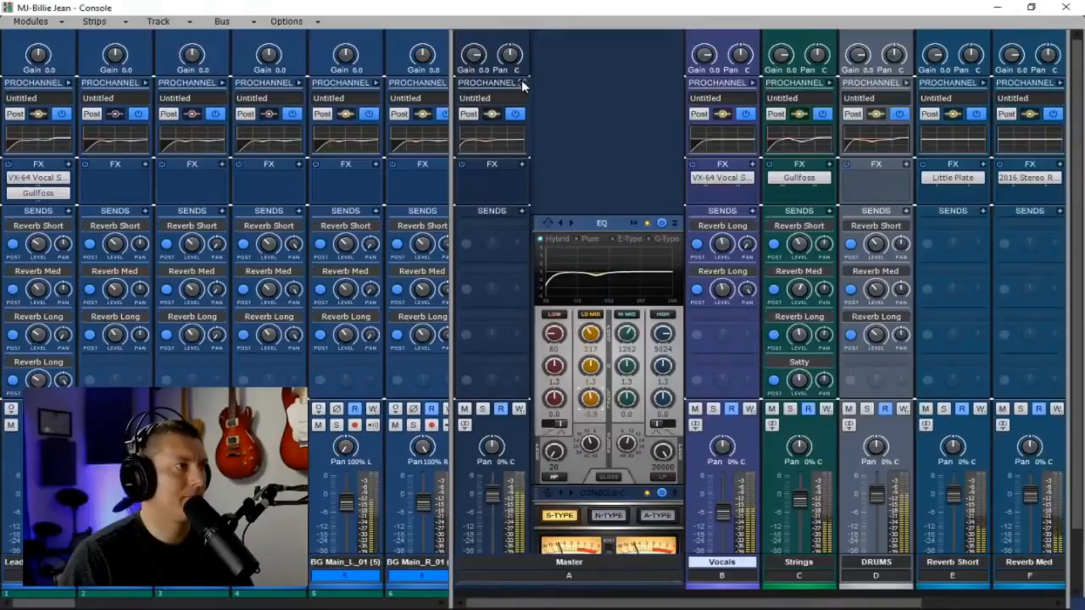
click(521, 81)
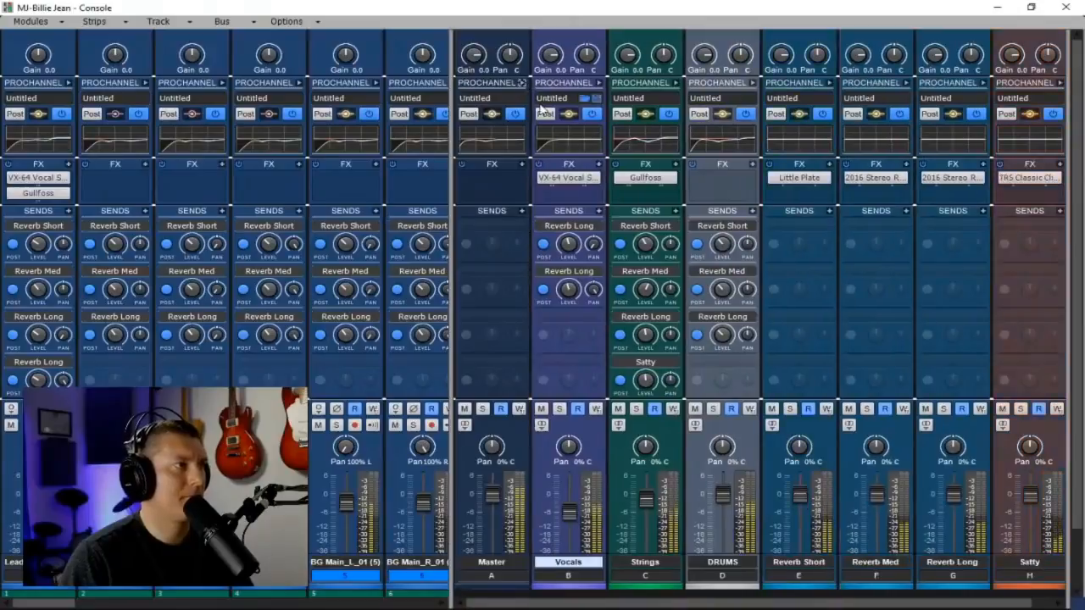
- Insert the Drawmer S73 compressor on the Master bus and move its window clear so all its controls show
right_click(518, 170)
mouse_move(566, 185)
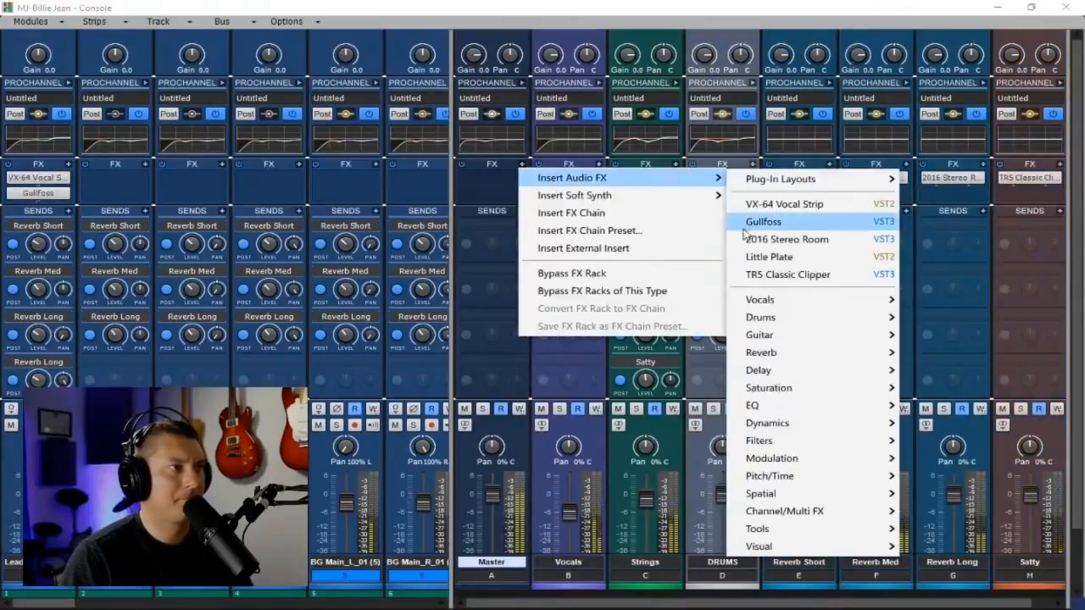
mouse_move(838, 428)
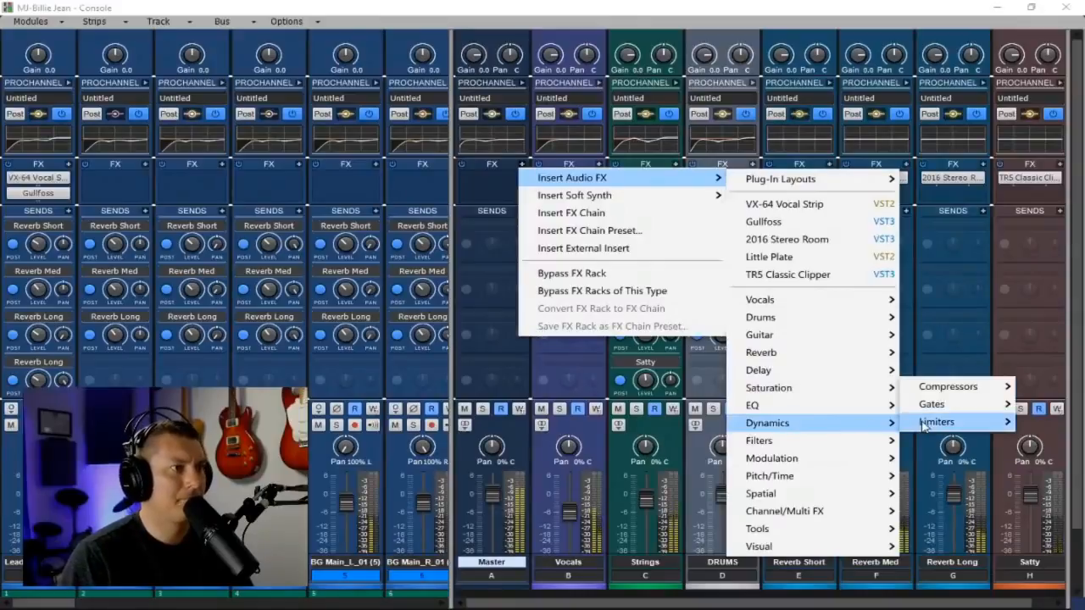
mouse_move(937, 421)
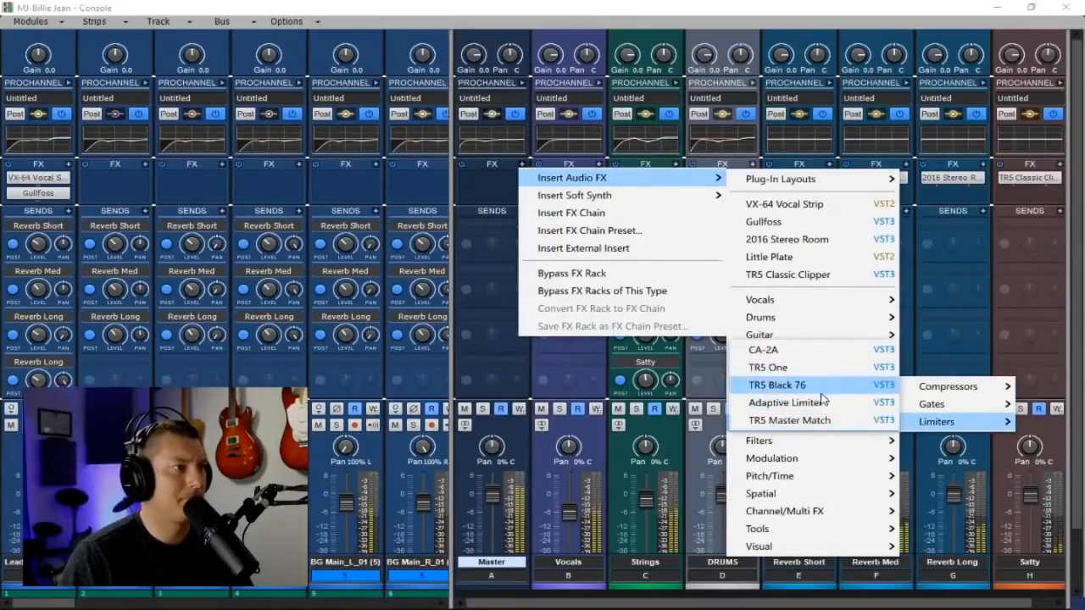
mouse_move(957, 387)
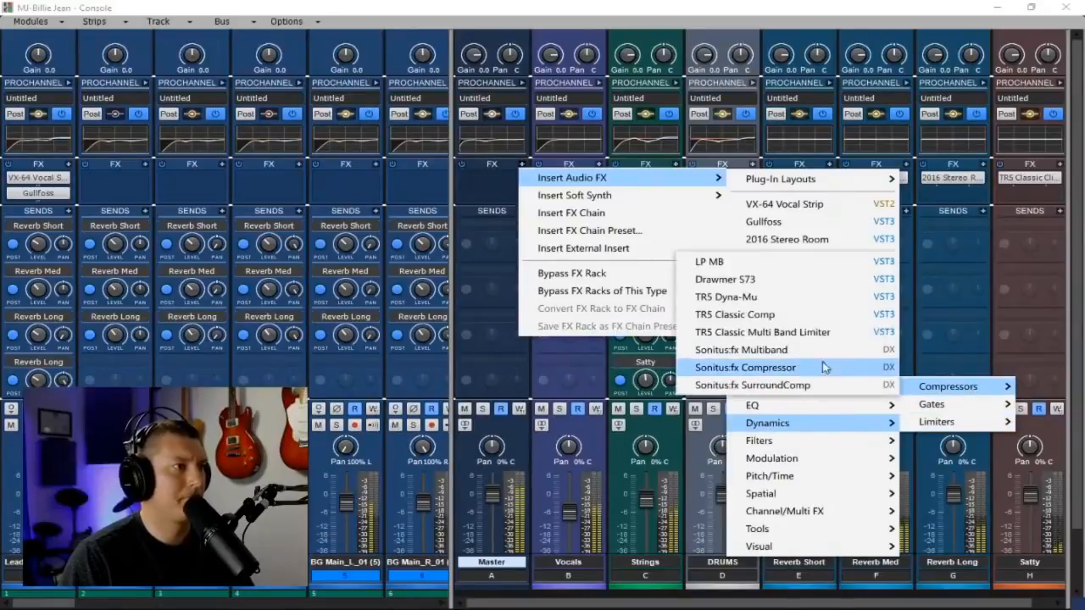
click(778, 278)
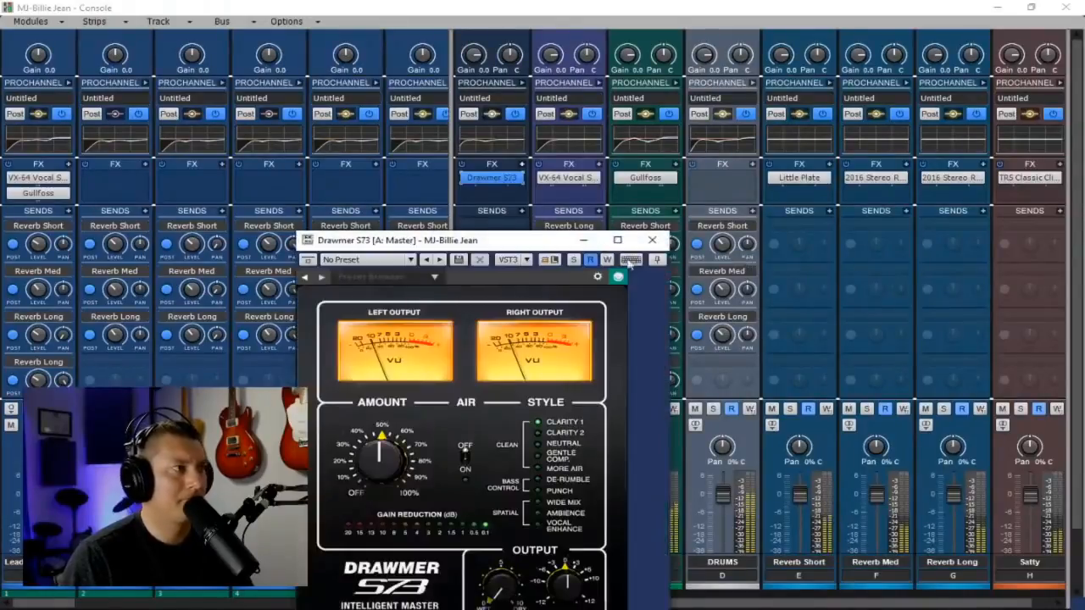
drag(553, 245, 617, 99)
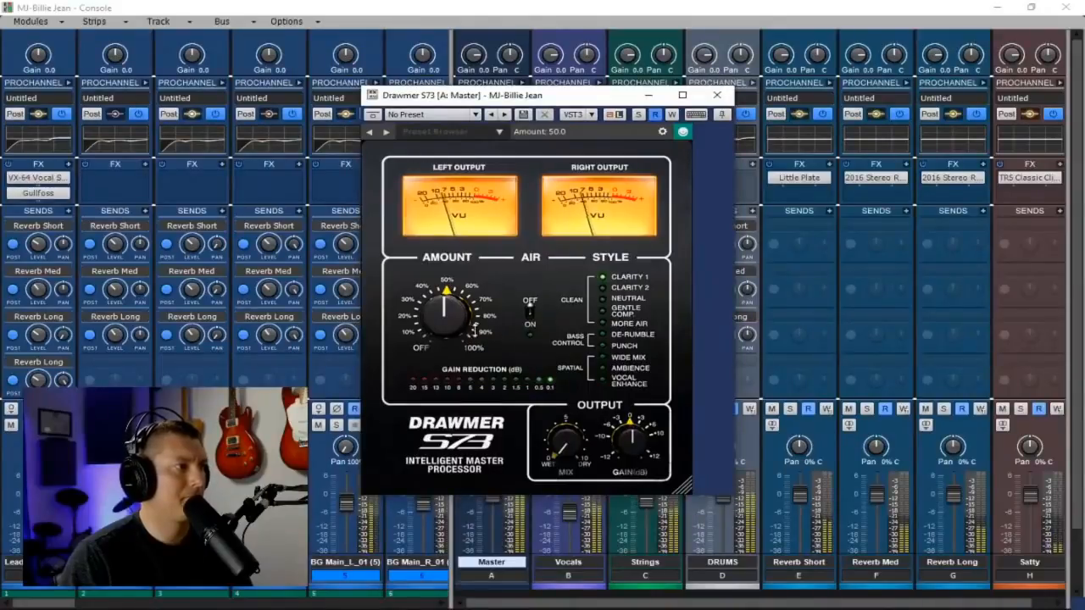
- Compare the Clarity 2 style, keep Clarity 1 with the mix at 5.0 in the Drawmer S73, and close its window
click(602, 289)
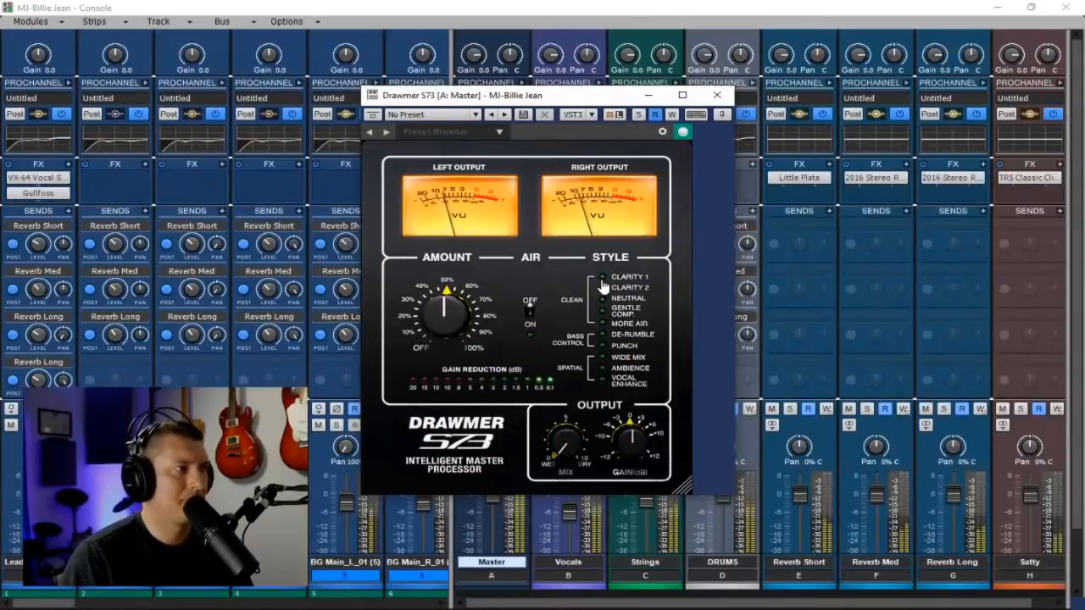
click(603, 287)
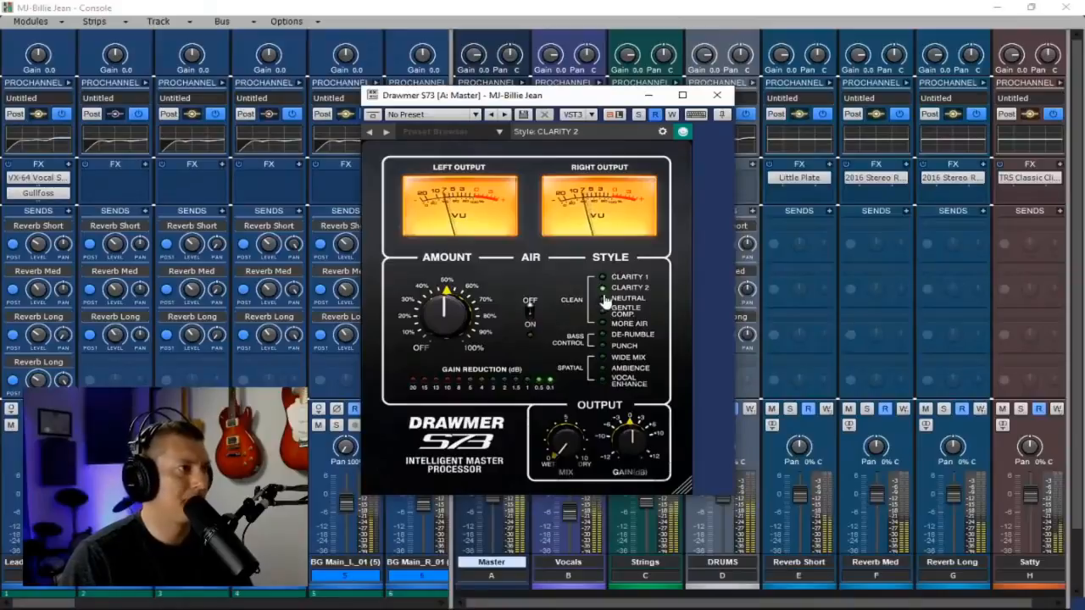
click(603, 278)
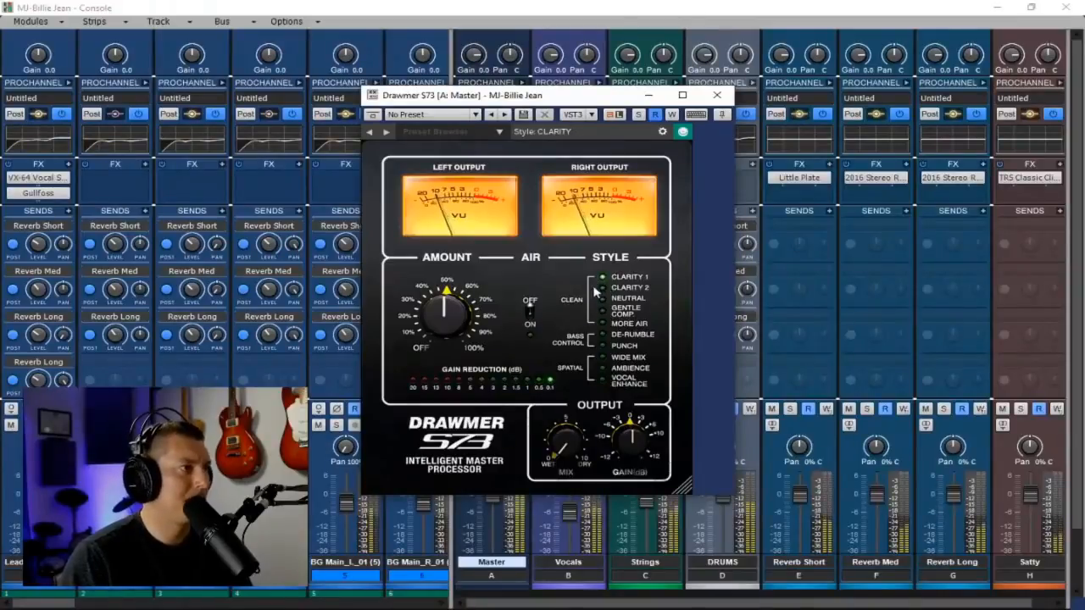
drag(557, 445, 557, 415)
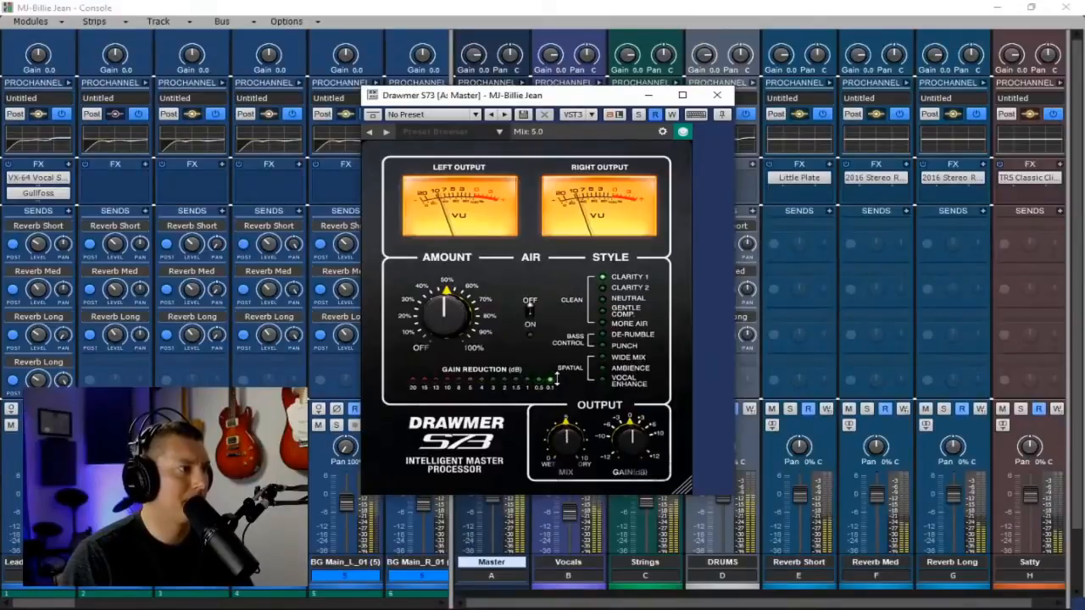
click(716, 95)
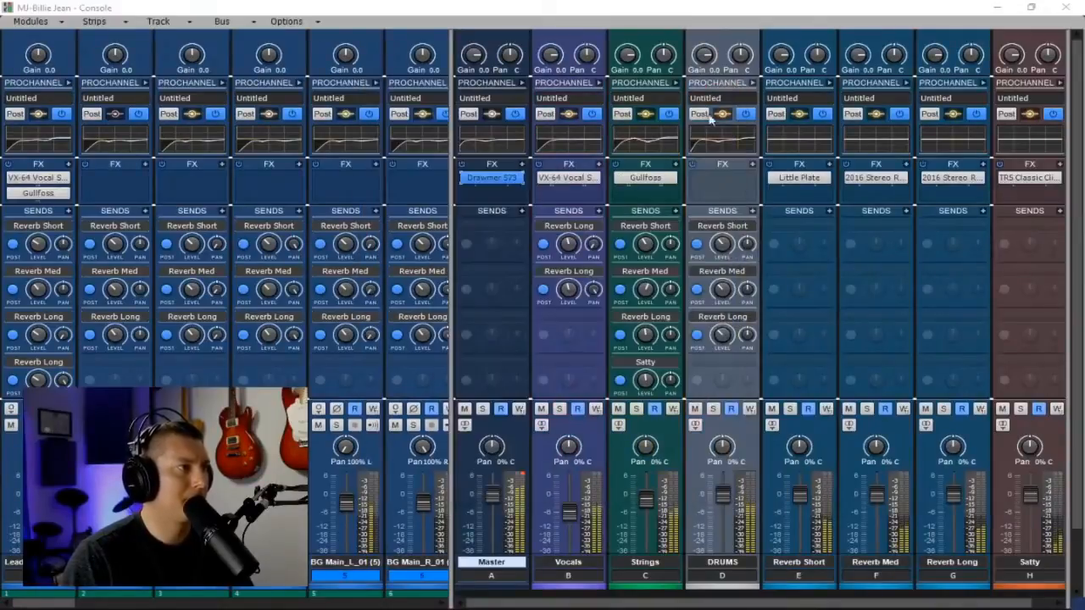
- Add a second Drawmer S73 to the Master bus with the Clarity 2 style and a 5.0 mix, and close its window
right_click(506, 189)
mouse_move(518, 208)
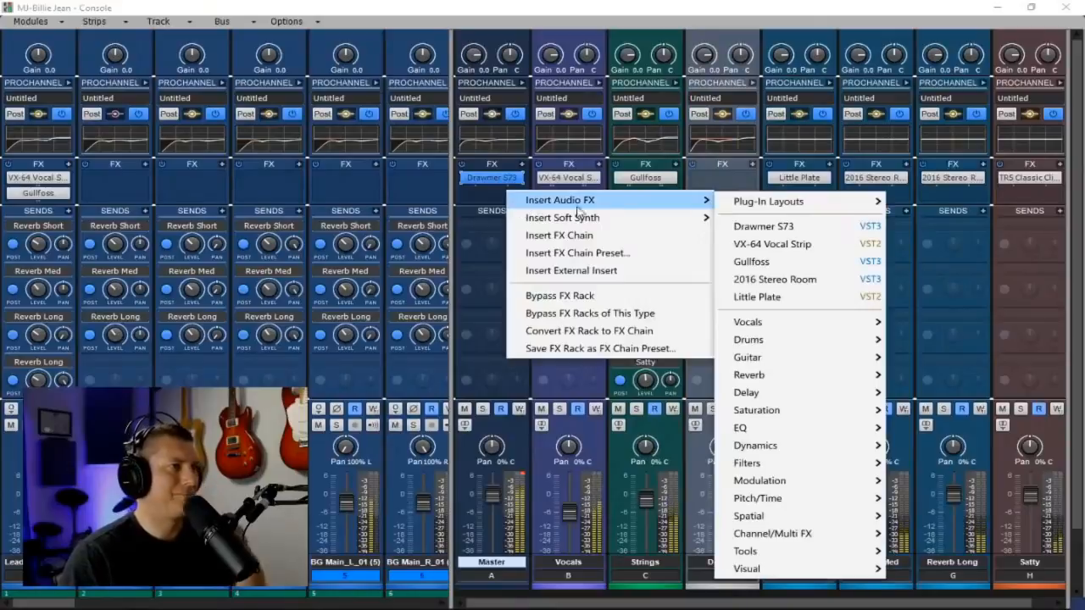
click(761, 230)
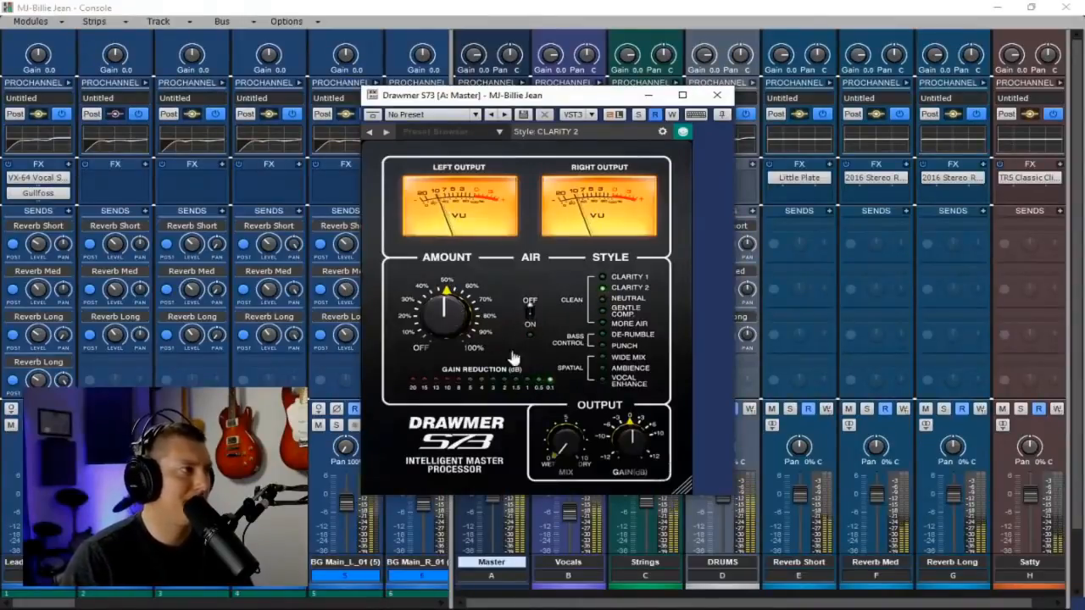
drag(557, 440, 550, 366)
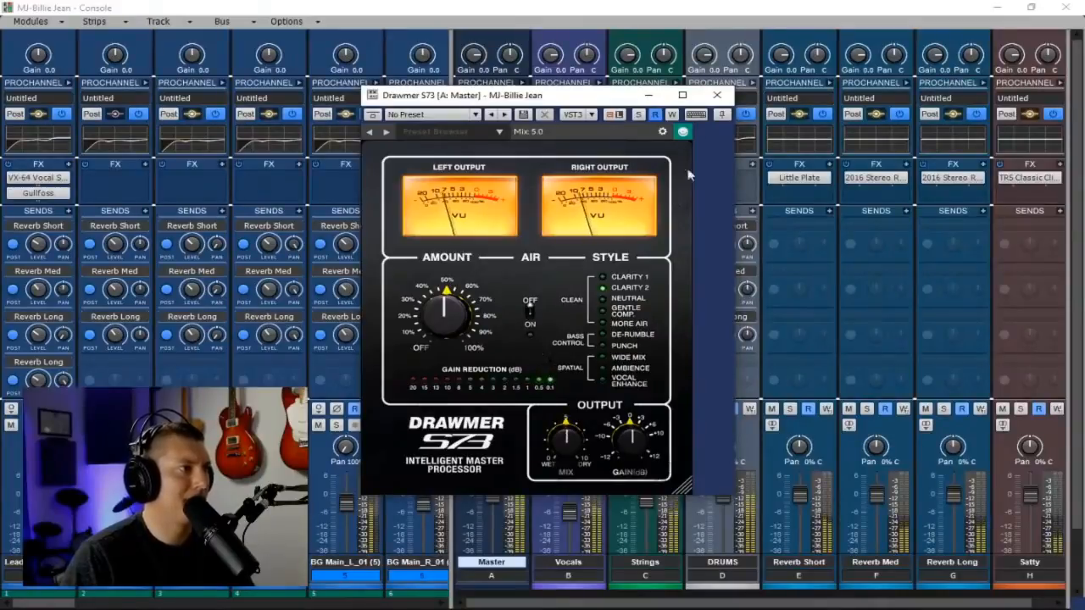
click(718, 97)
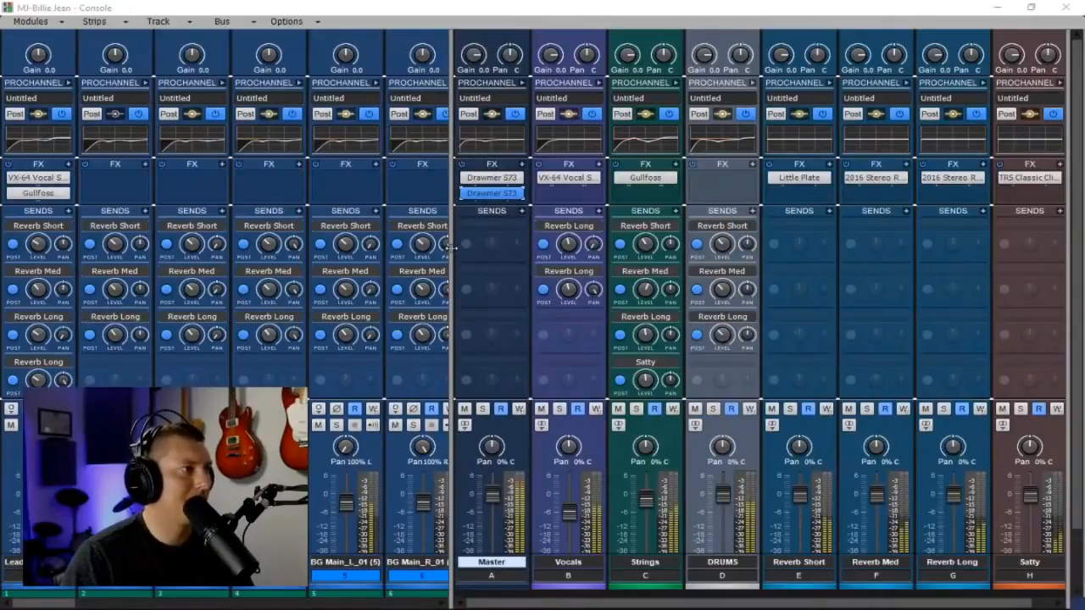
- Widen the console's track section until only the Master bus remains beside it, select the MJ_oohs_01 track and stop playback
drag(456, 398, 990, 432)
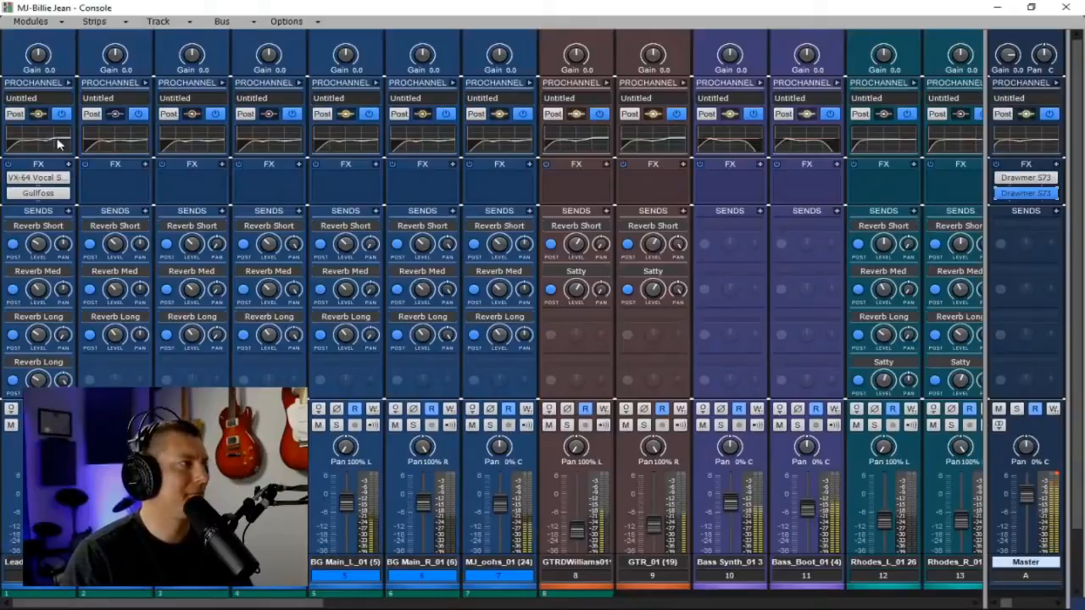
click(499, 563)
key(space)
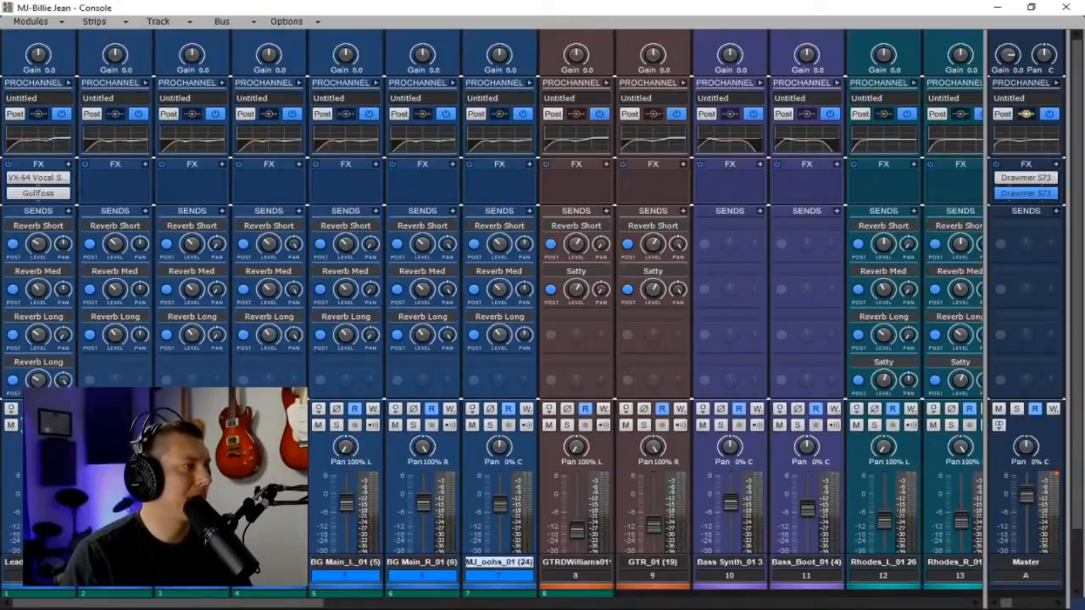
- Insert the soothe2 plug-in after Gullfoss on the Lead Voc_01 track
click(68, 165)
mouse_move(132, 179)
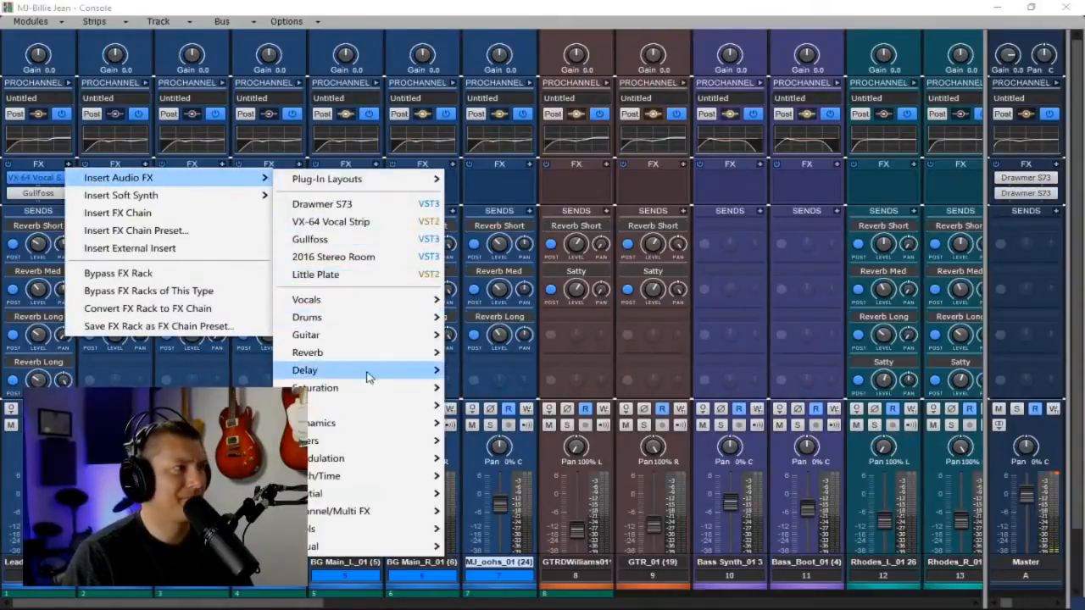
mouse_move(377, 311)
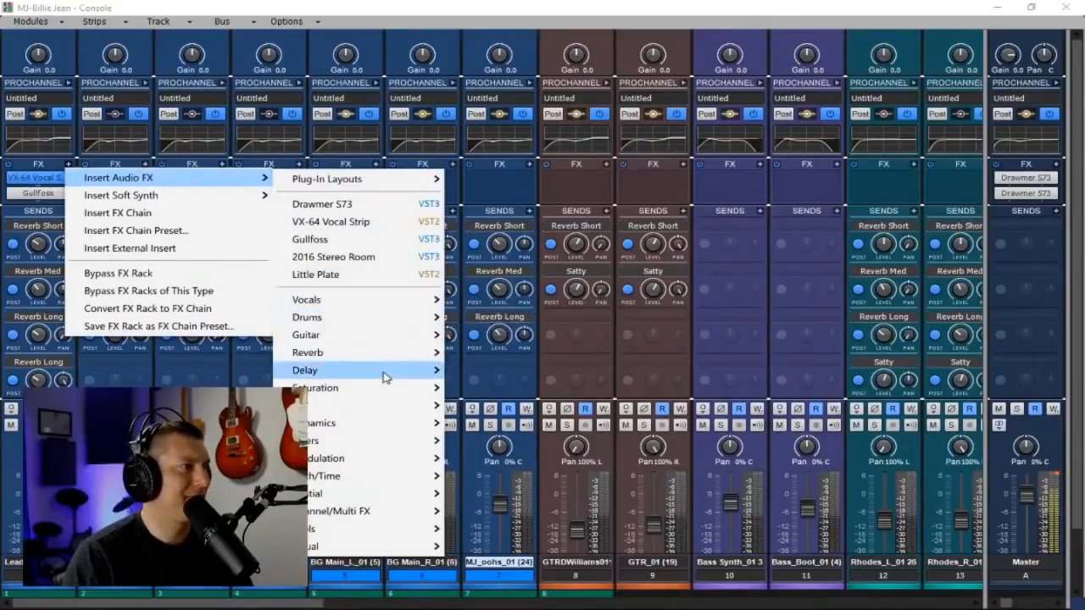
mouse_move(427, 413)
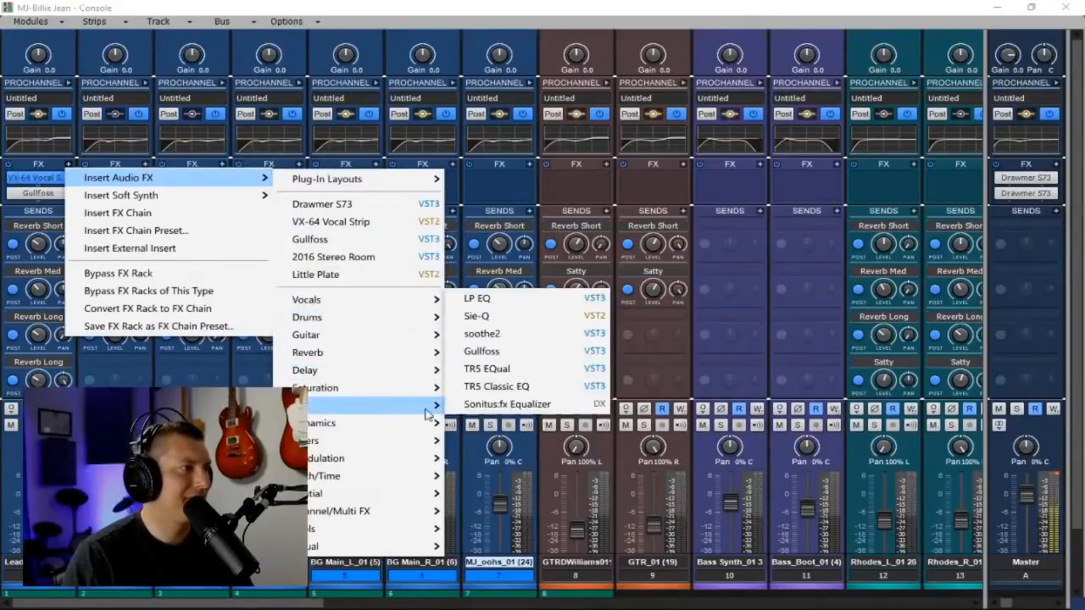
click(497, 335)
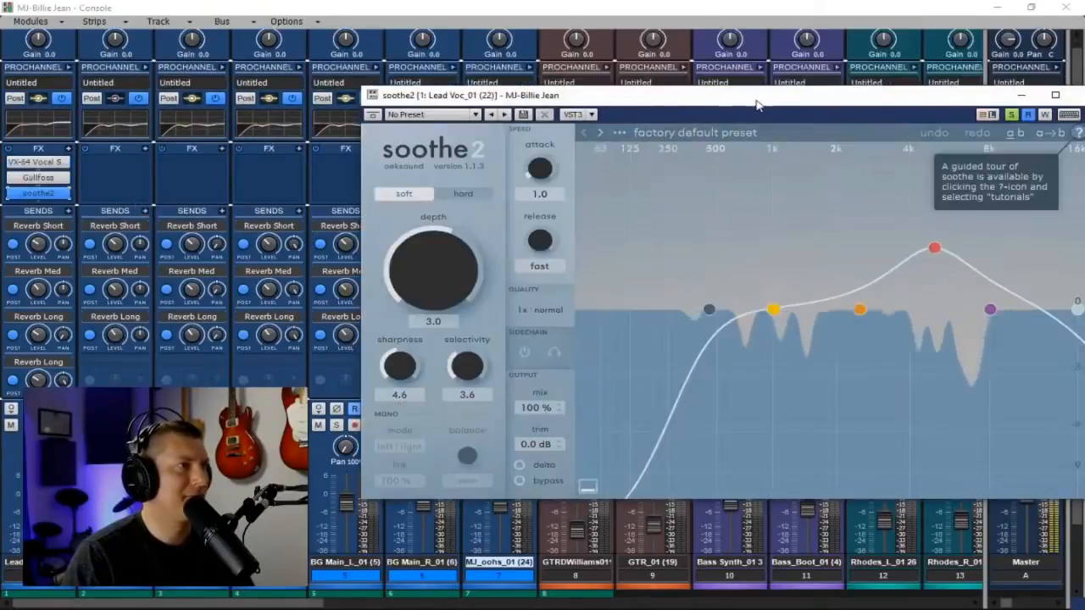
- Load the "De-ess and that's that" preset from soothe2's Vocals presets on the lead vocal
drag(756, 99, 525, 86)
click(392, 119)
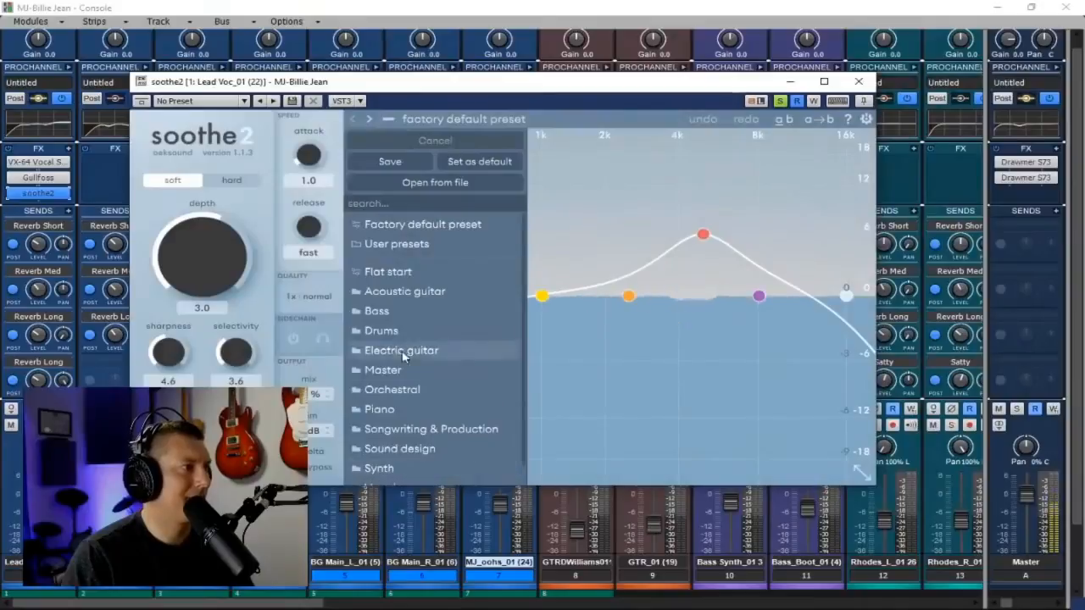
scroll(405, 356, down, 1)
mouse_move(396, 471)
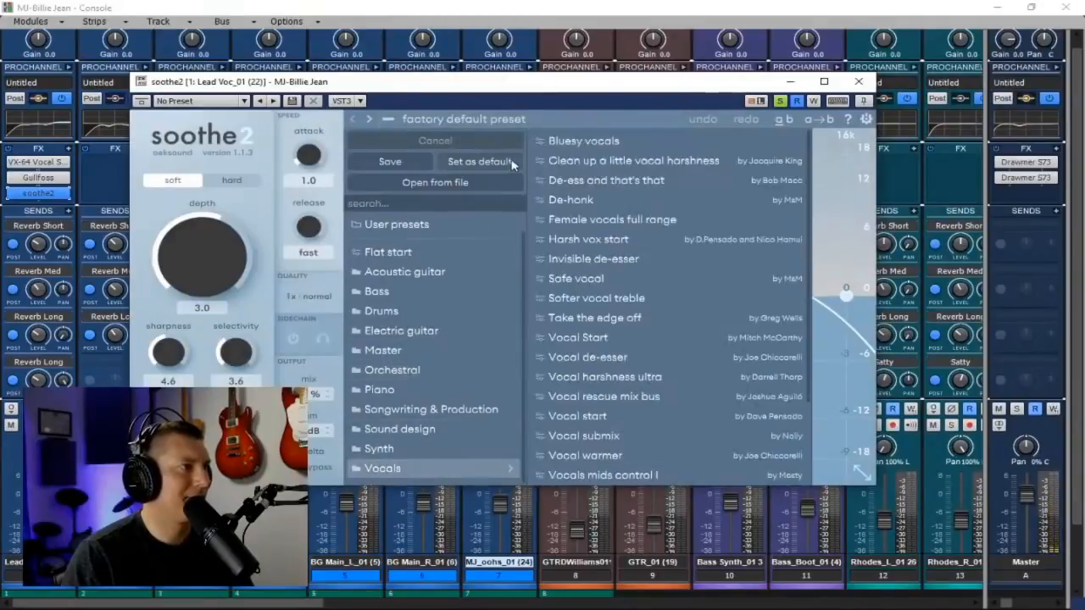
click(653, 181)
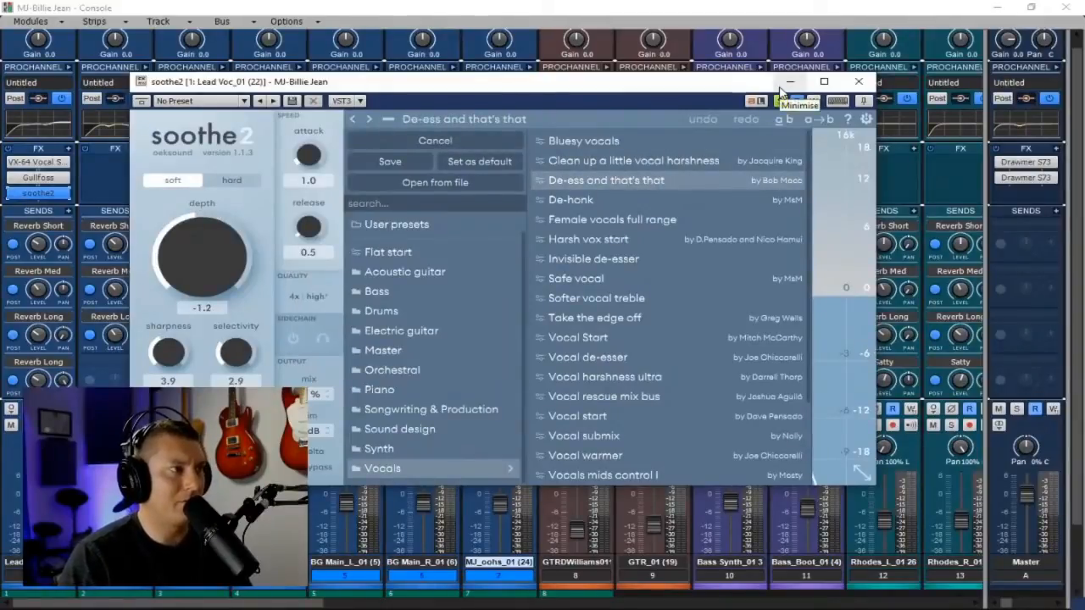
- Minimize the console to show the track view and play the lead vocal from where its singing starts
drag(730, 83, 854, 270)
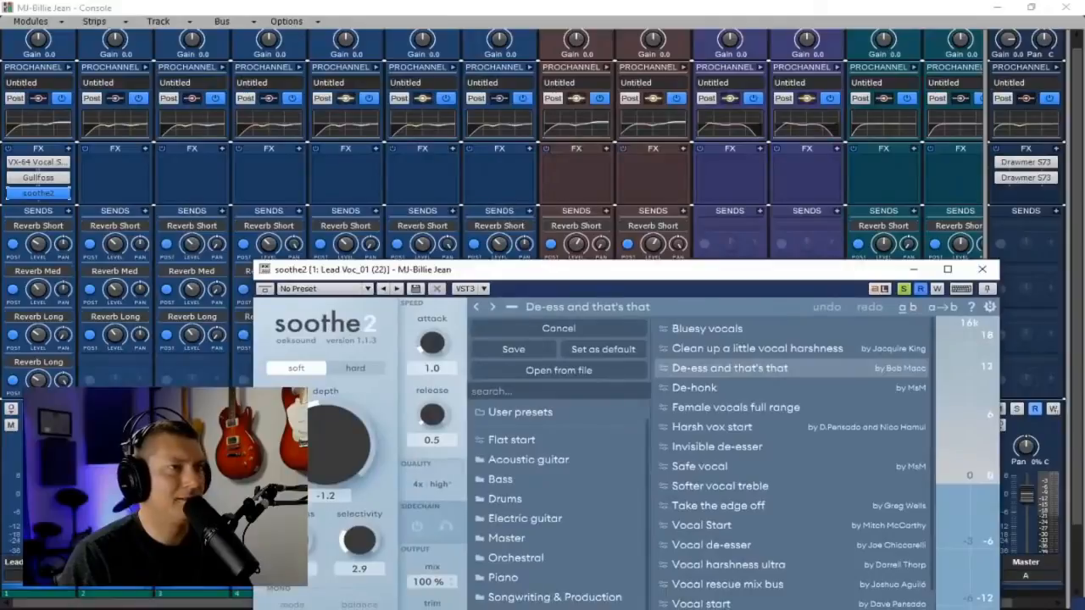
click(997, 8)
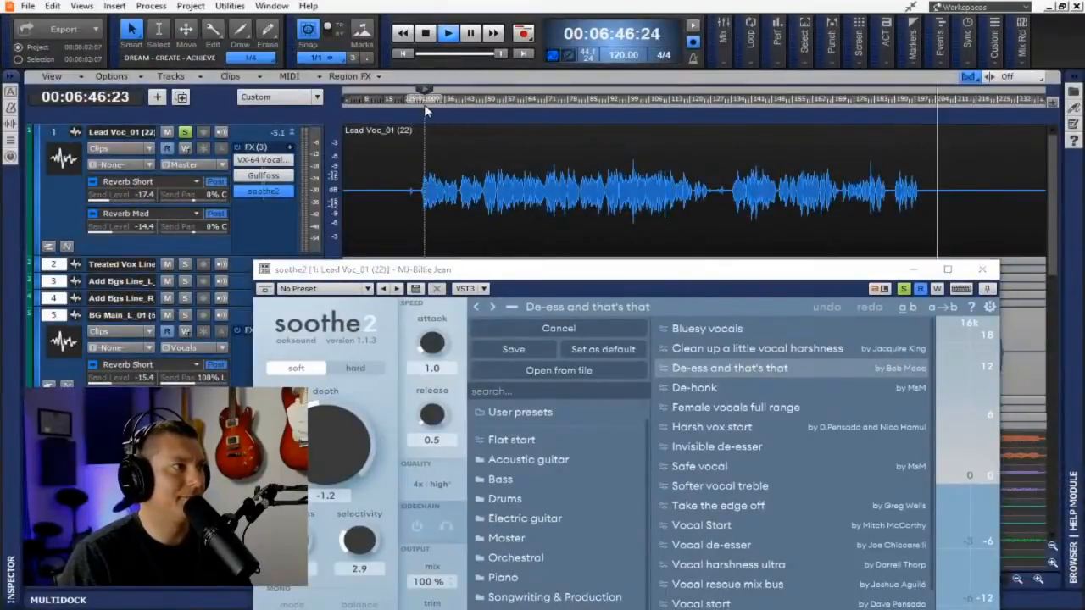
click(426, 104)
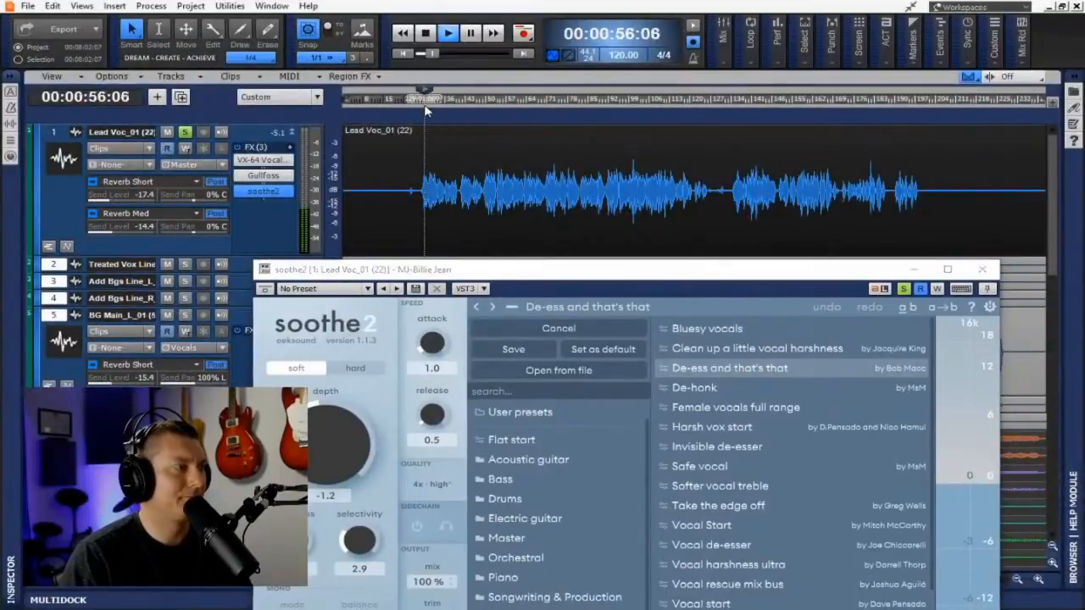
- Close soothe2's preset browser and set the depth to 1.3 while the lead vocal plays
drag(695, 270, 607, 74)
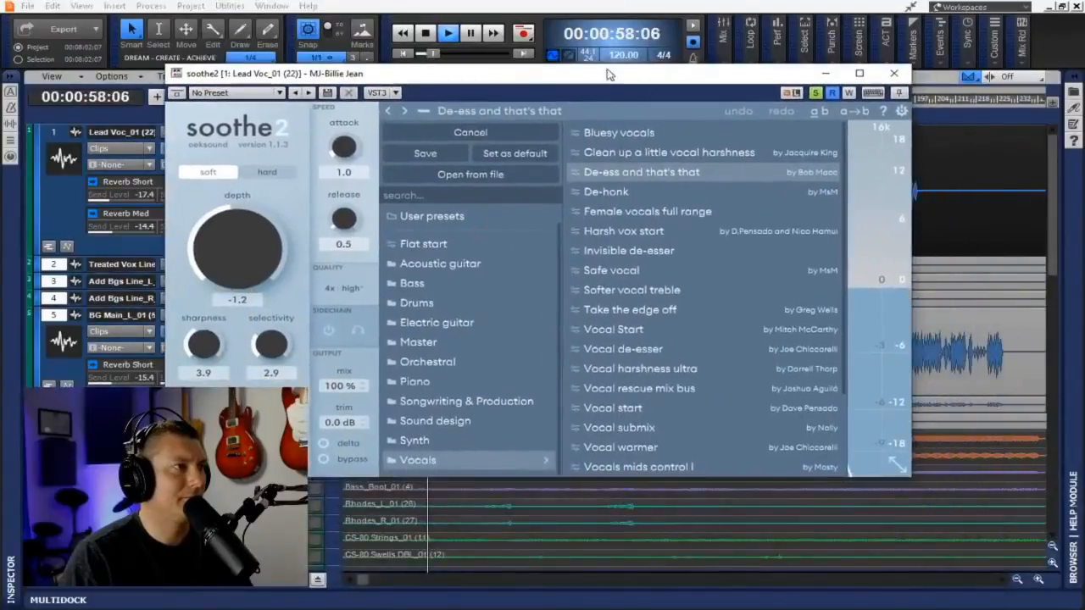
click(425, 112)
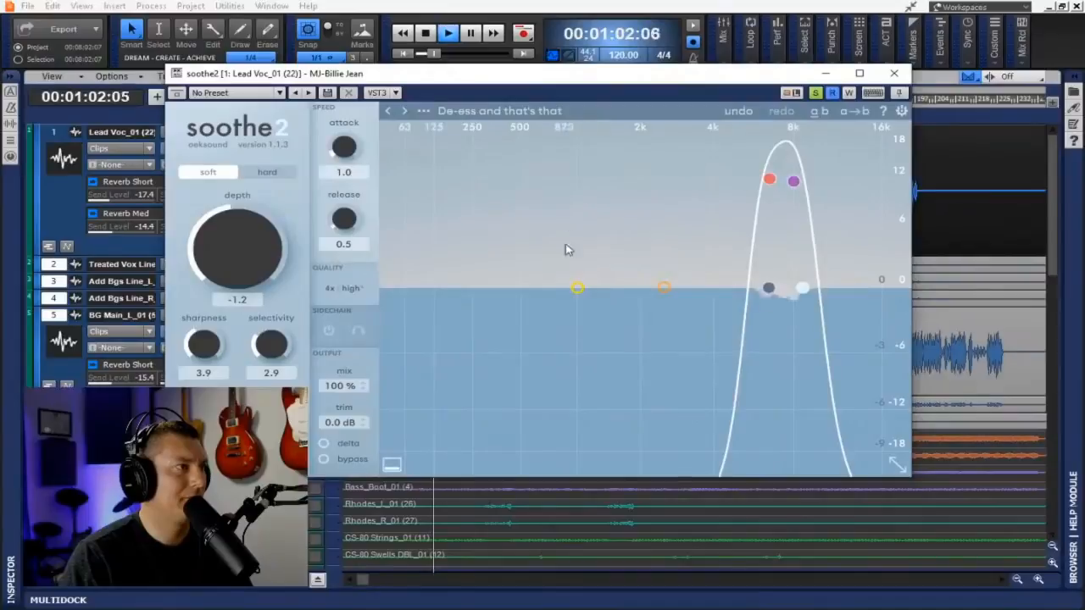
drag(237, 259, 235, 245)
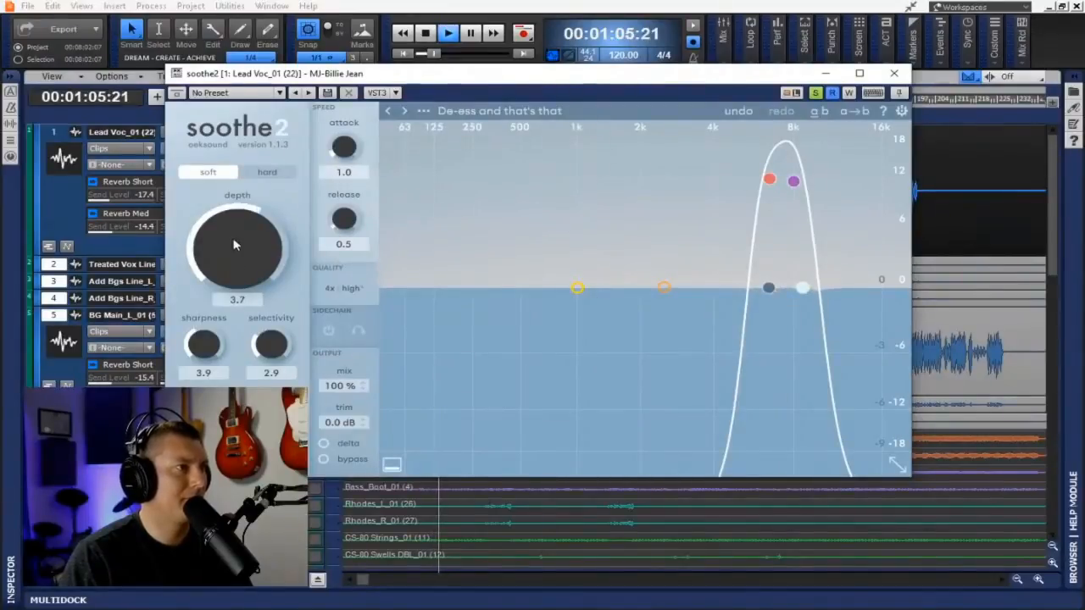
drag(235, 245, 235, 257)
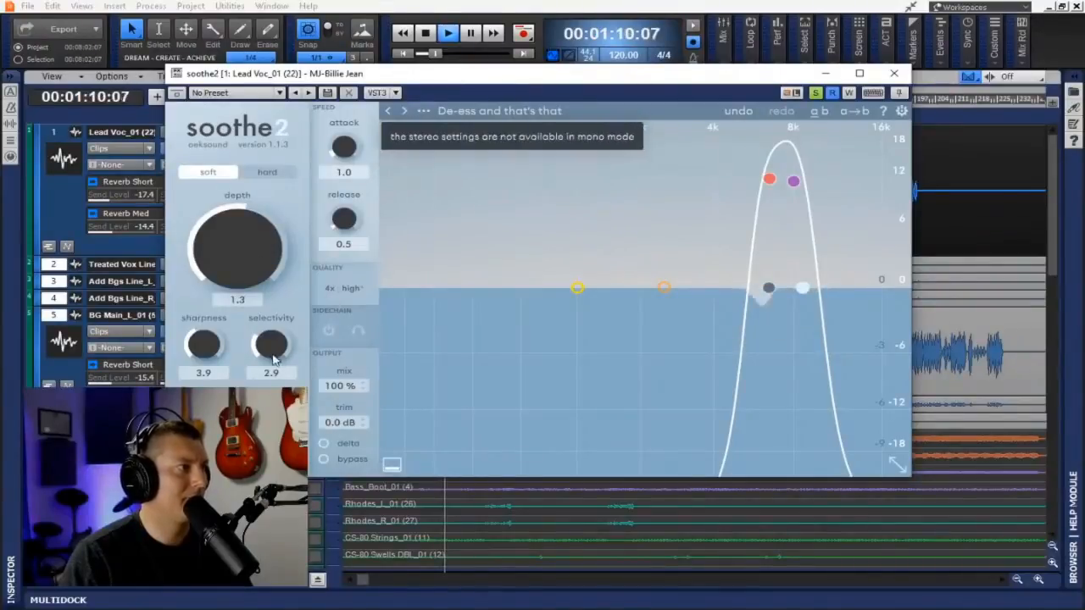
- Set soothe2's sharpness to 4.5 and selectivity to 3.7 on the lead vocal, and audition the removed signal with delta
drag(206, 347, 205, 336)
drag(270, 344, 267, 332)
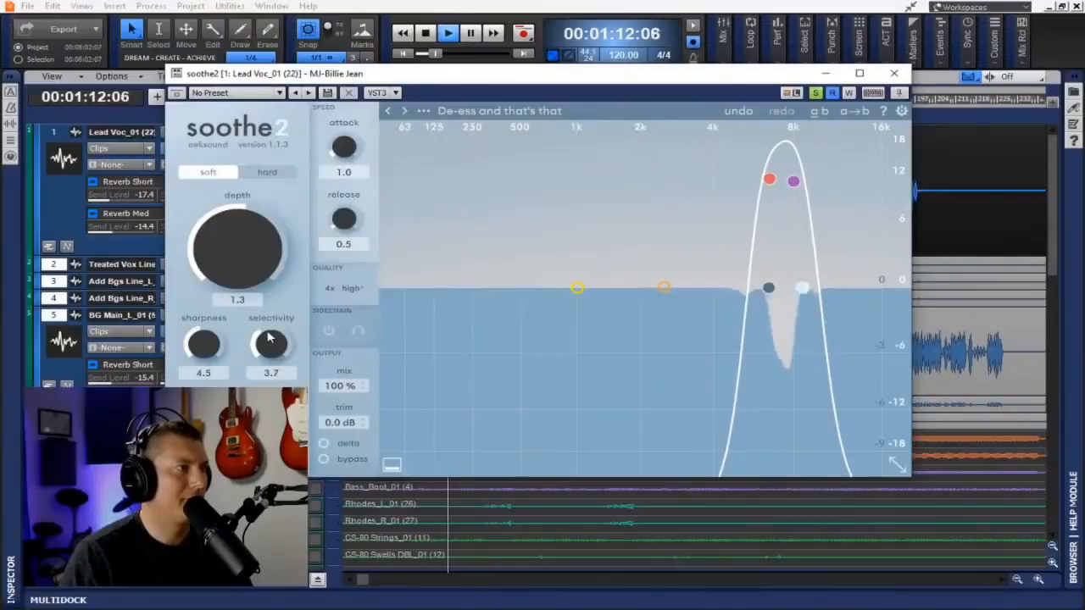
click(342, 445)
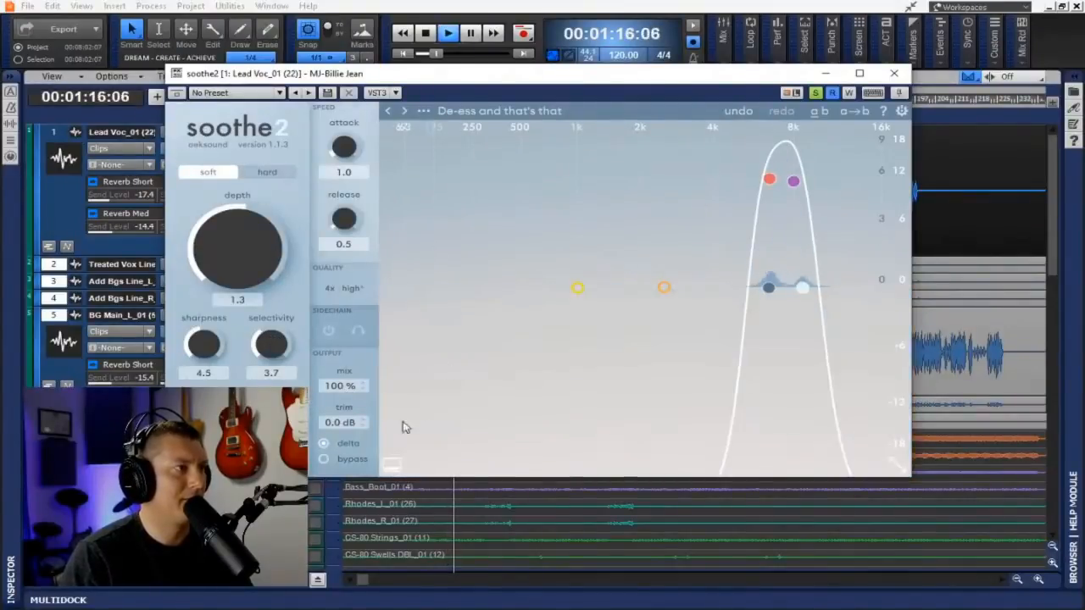
click(327, 448)
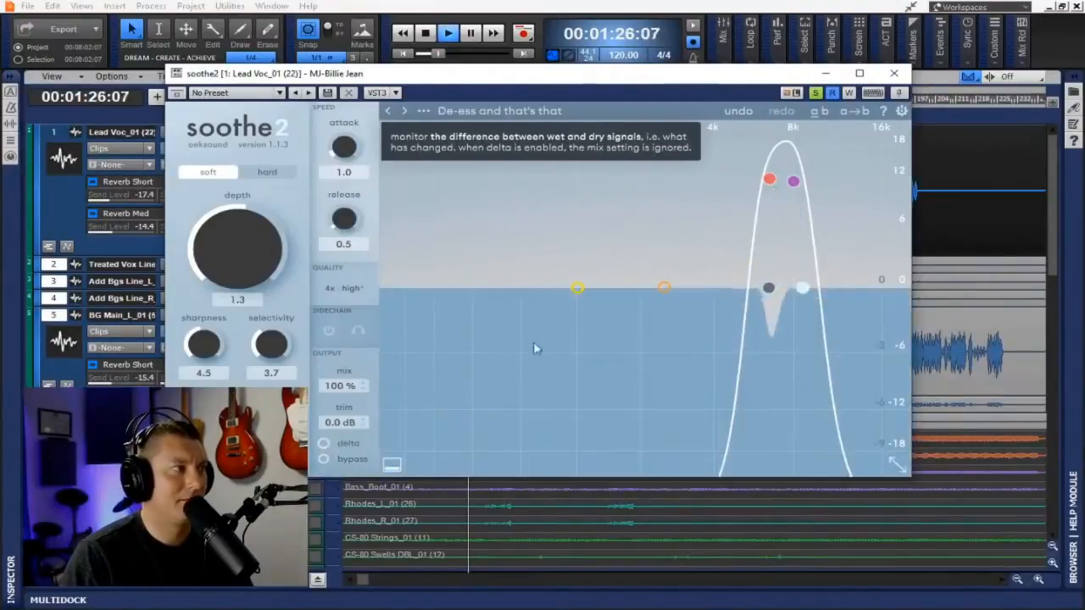
- Close soothe2, take Lead Voc_01 out of solo to hear the full mix, and shrink all tracks to fit the view
click(897, 75)
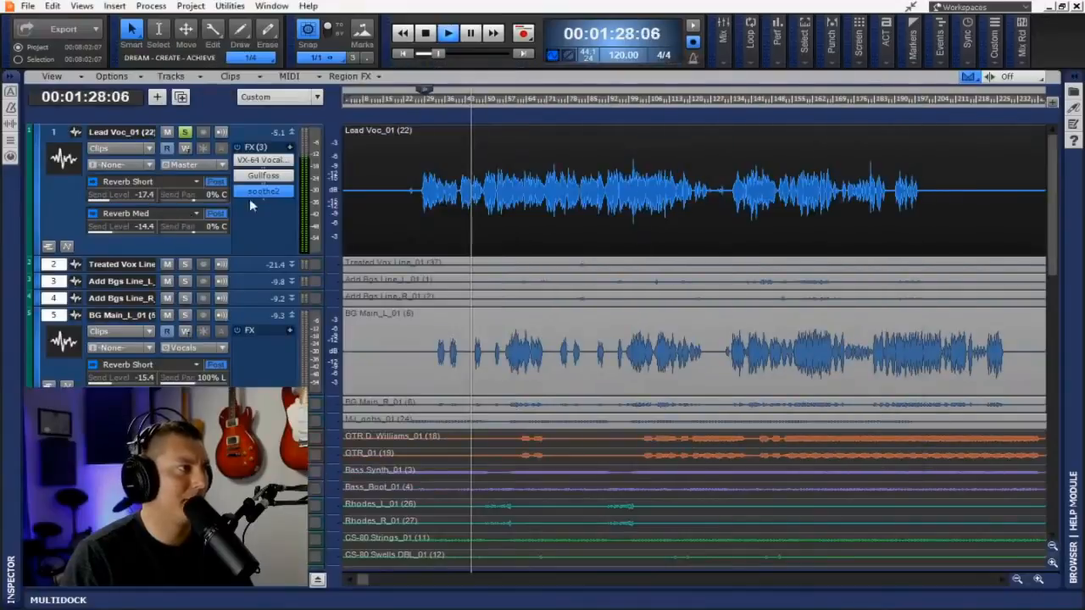
click(187, 134)
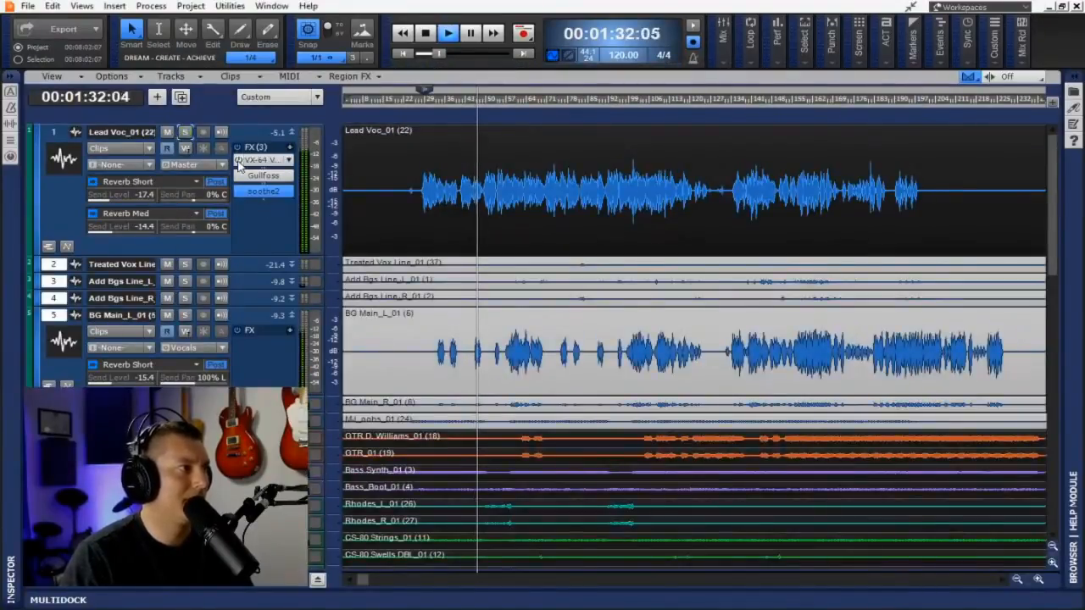
key(shift+f)
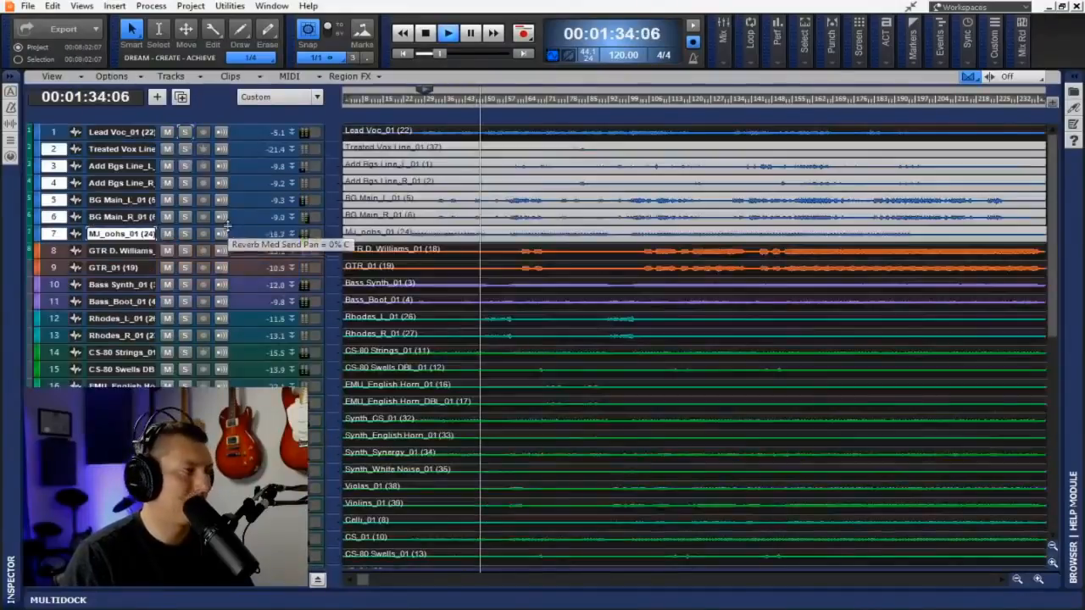
mouse_move(273, 237)
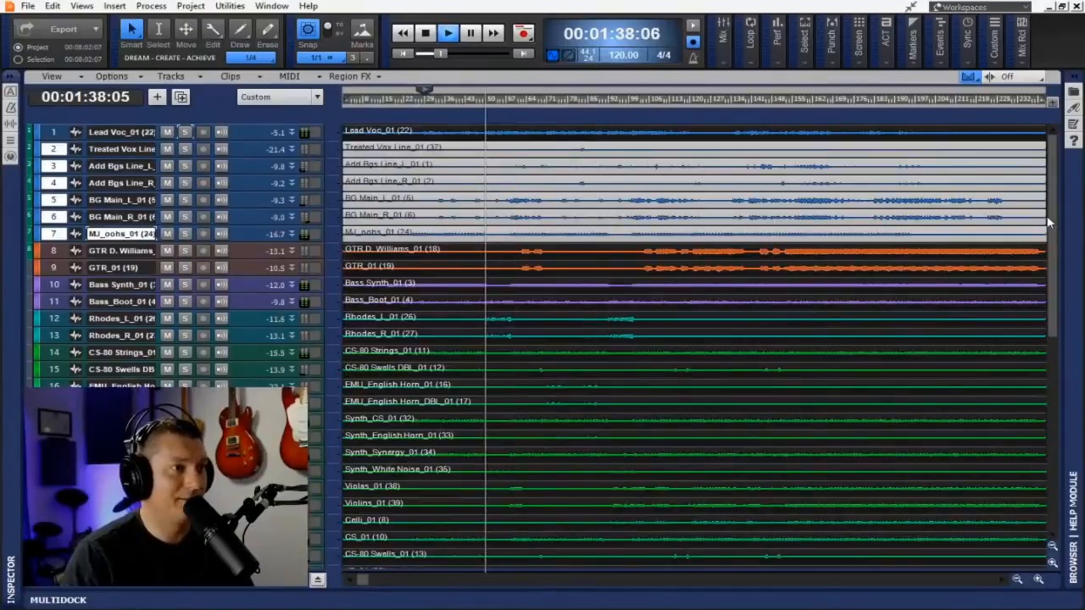
- In the console, select both Rhodes tracks and lower the 317 Hz low-mid band of their ProChannel EQs to -2.2 dB
key(alt+2)
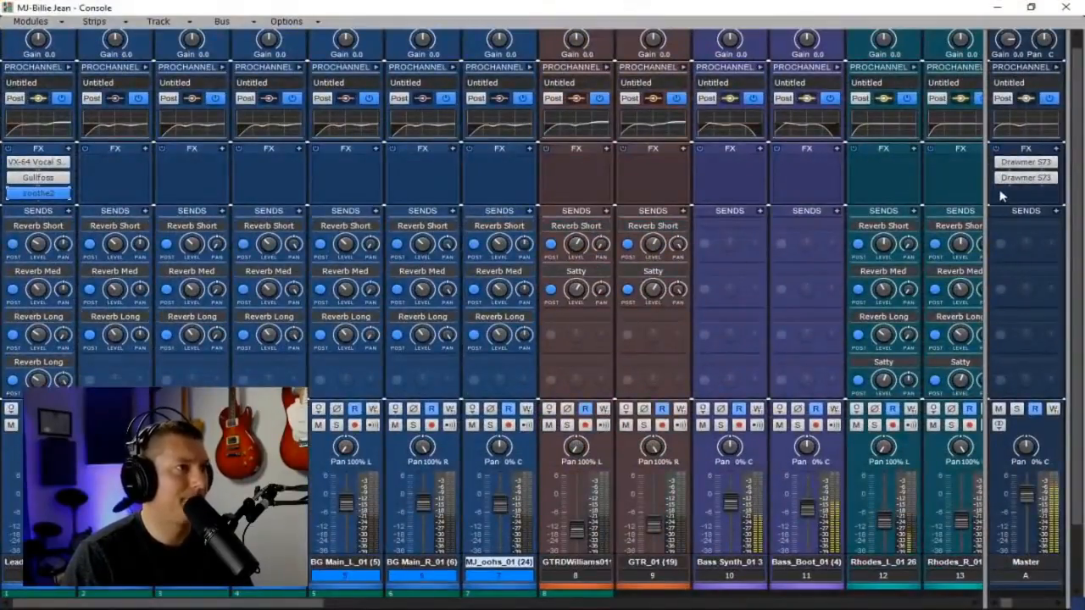
drag(985, 180, 1018, 180)
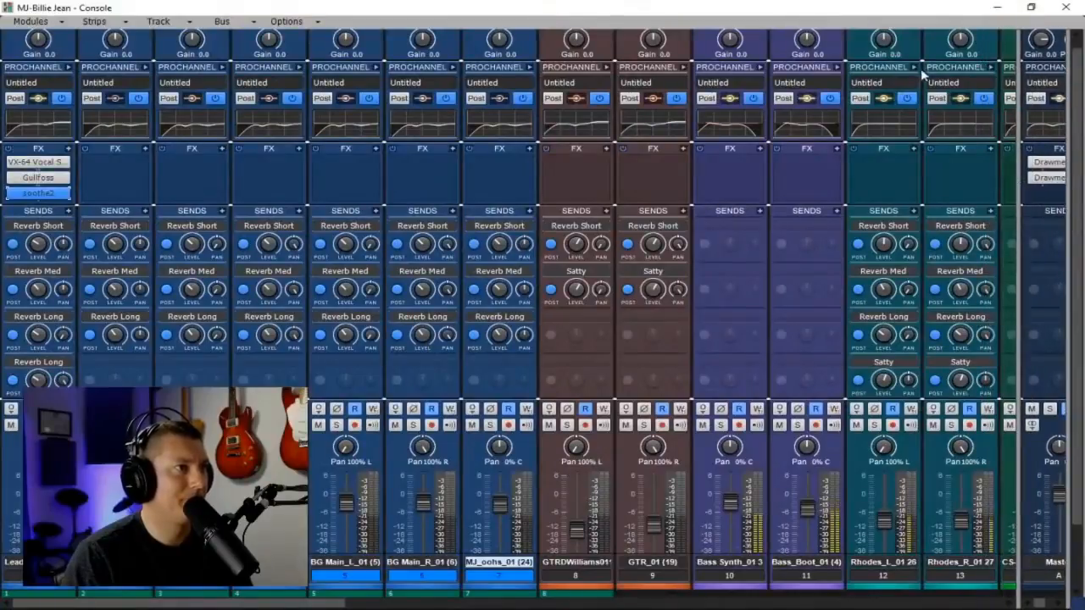
drag(882, 578, 941, 577)
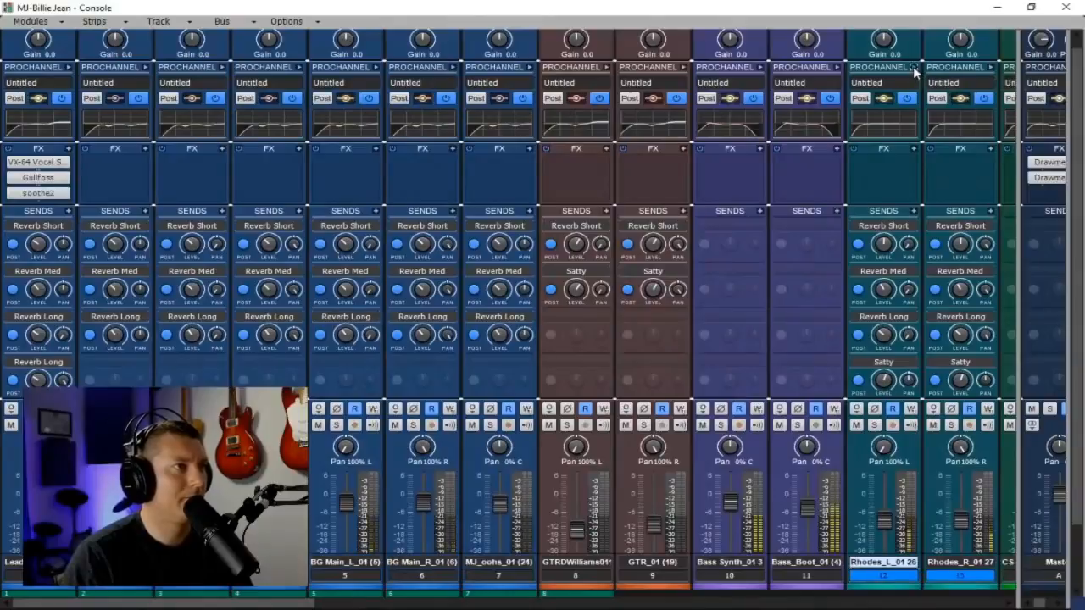
click(914, 67)
drag(314, 597, 499, 596)
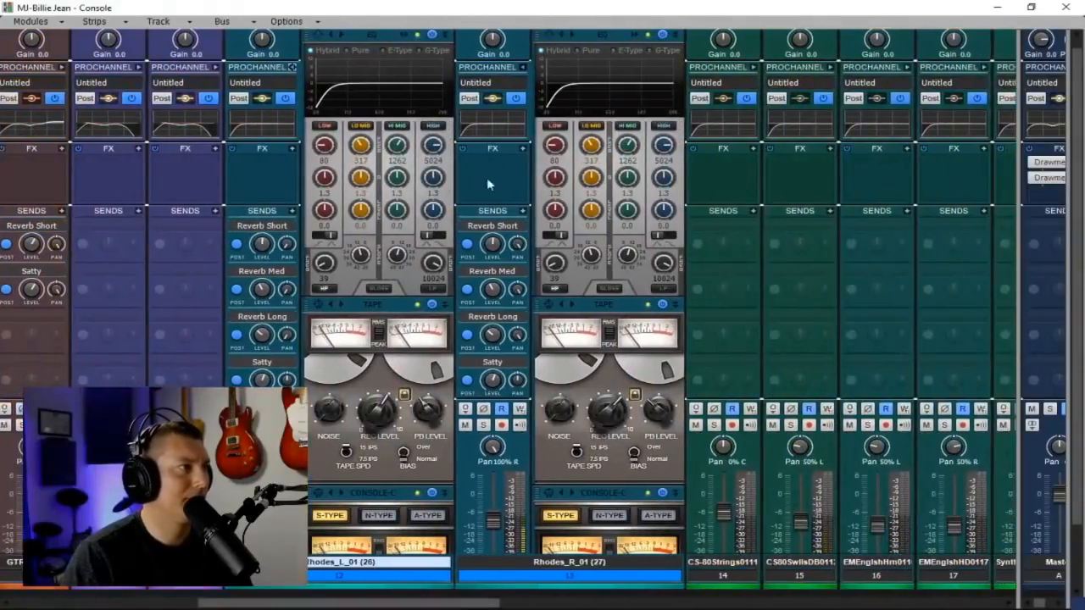
drag(360, 210, 360, 229)
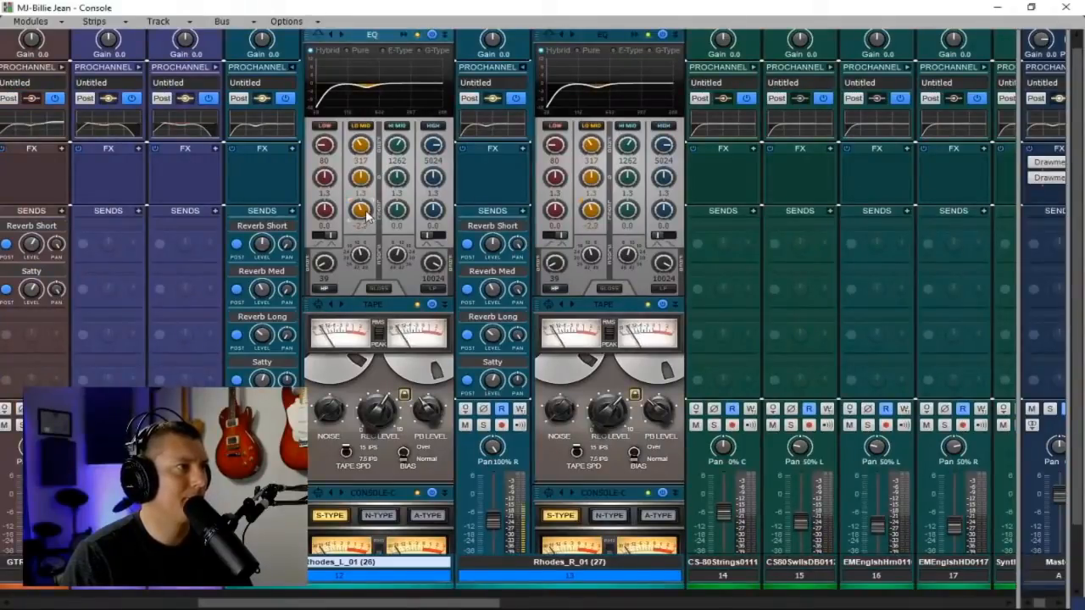
- Switch the high EQ band of both Rhodes tracks to shelving, raise its gain to 1.0 dB, and collapse their ProChannels
click(432, 237)
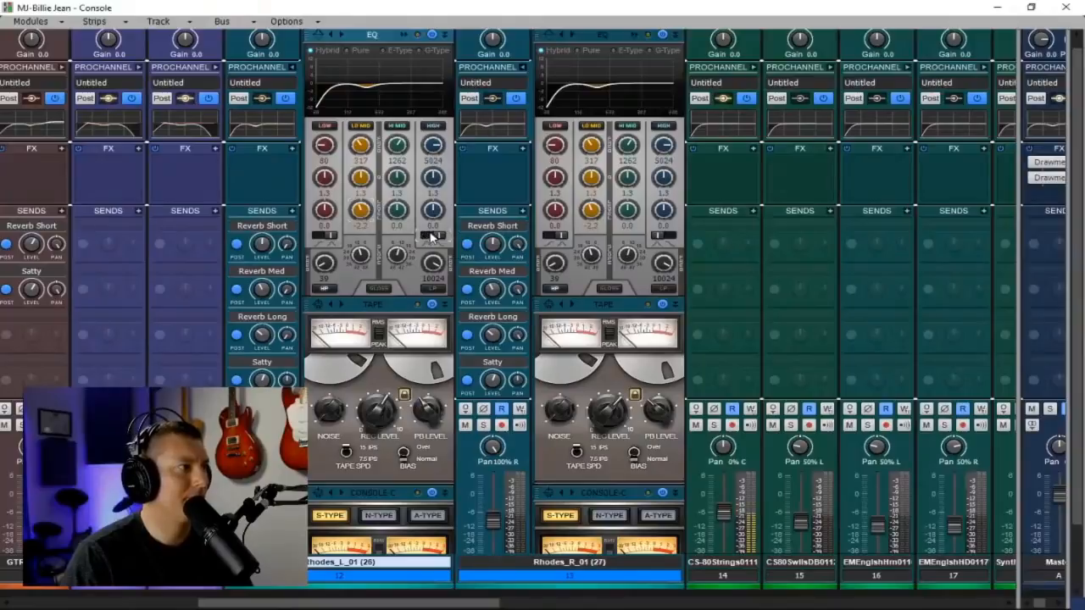
click(663, 237)
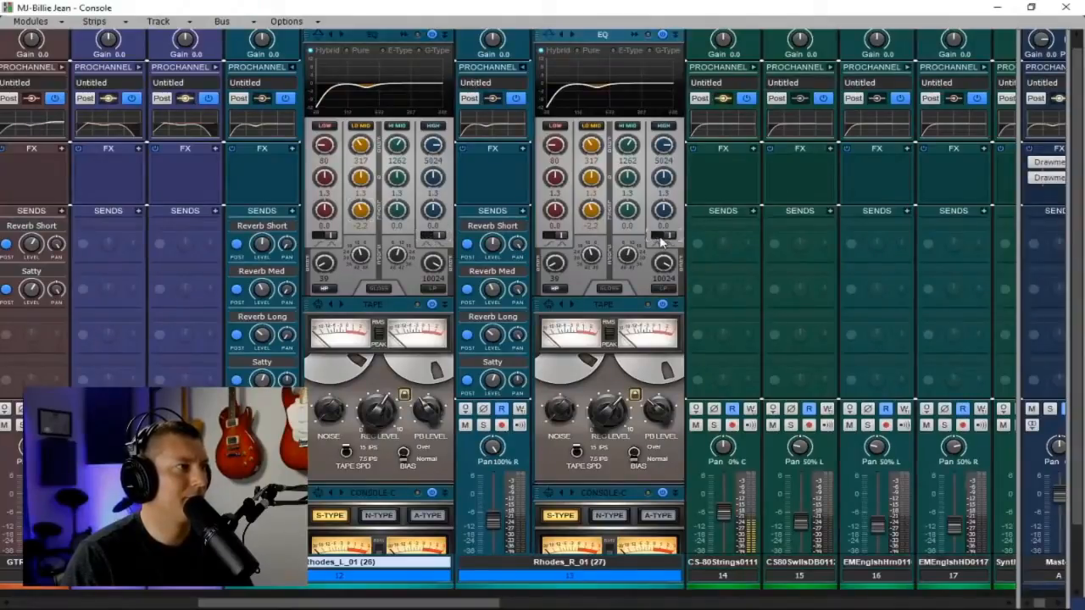
click(432, 214)
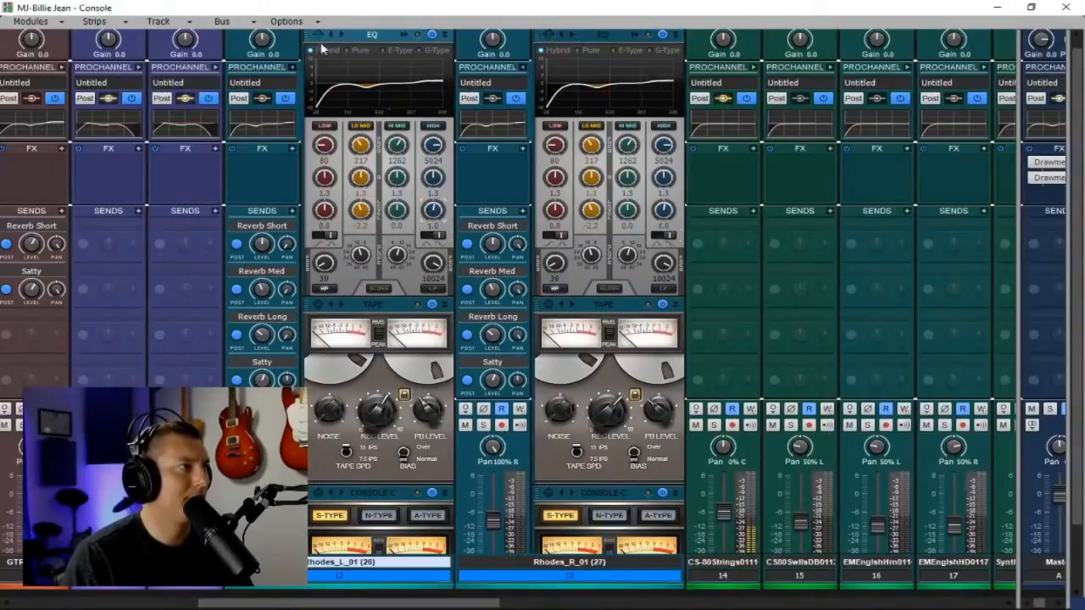
click(294, 68)
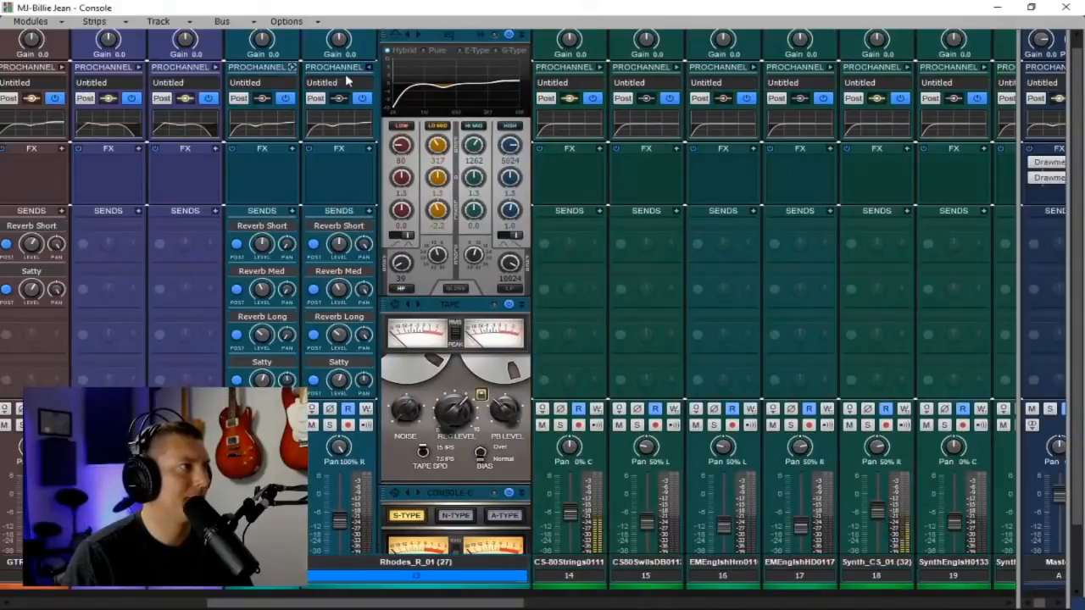
click(369, 68)
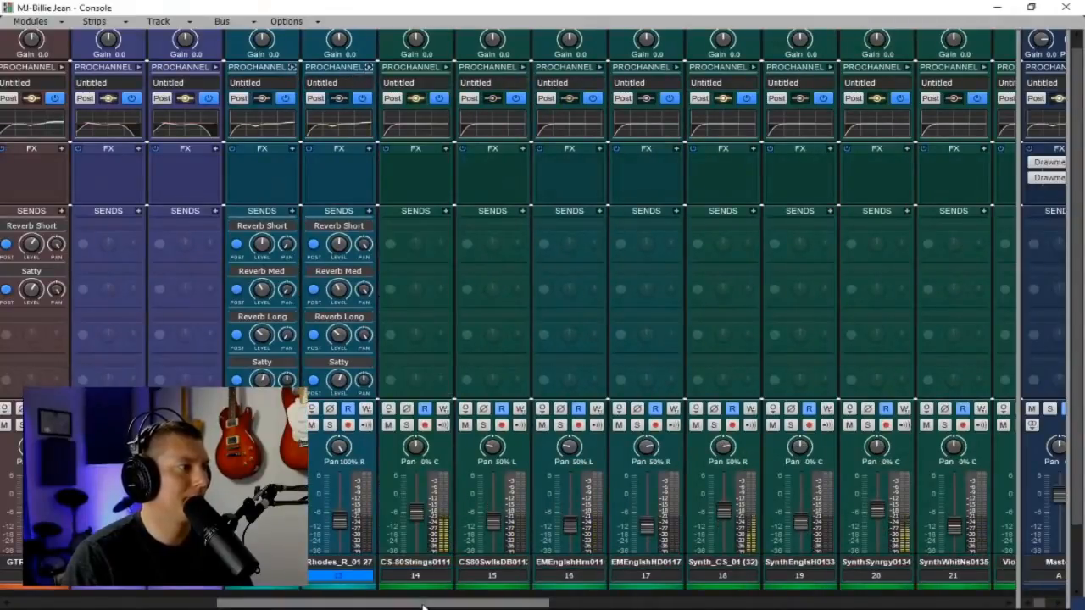
- Insert the Gullfoss plug-in after the second Drawmer S73 on the Master bus
drag(410, 605, 195, 593)
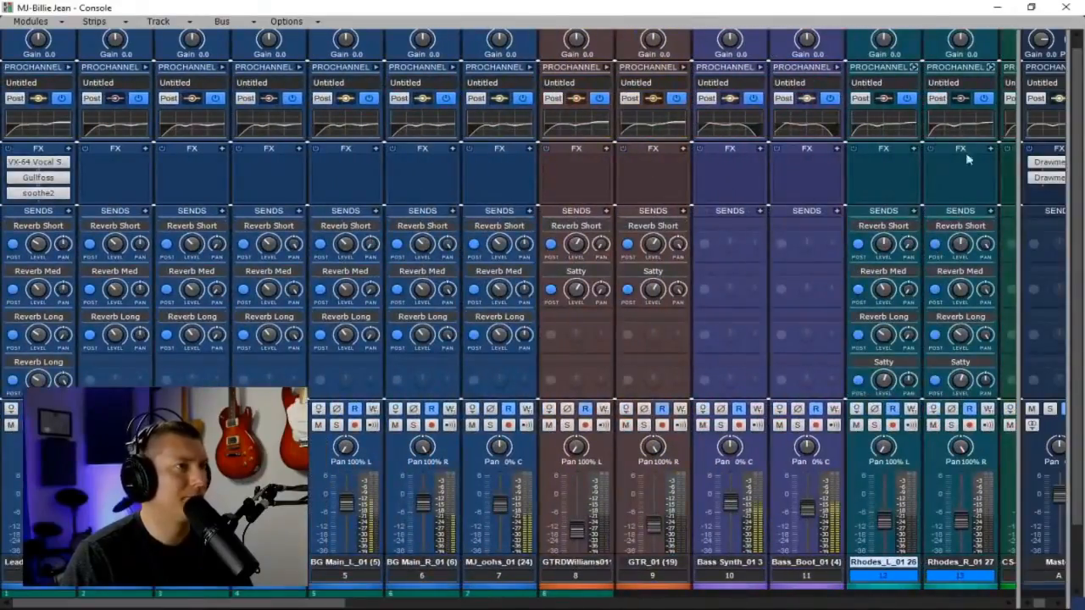
drag(1017, 170, 836, 185)
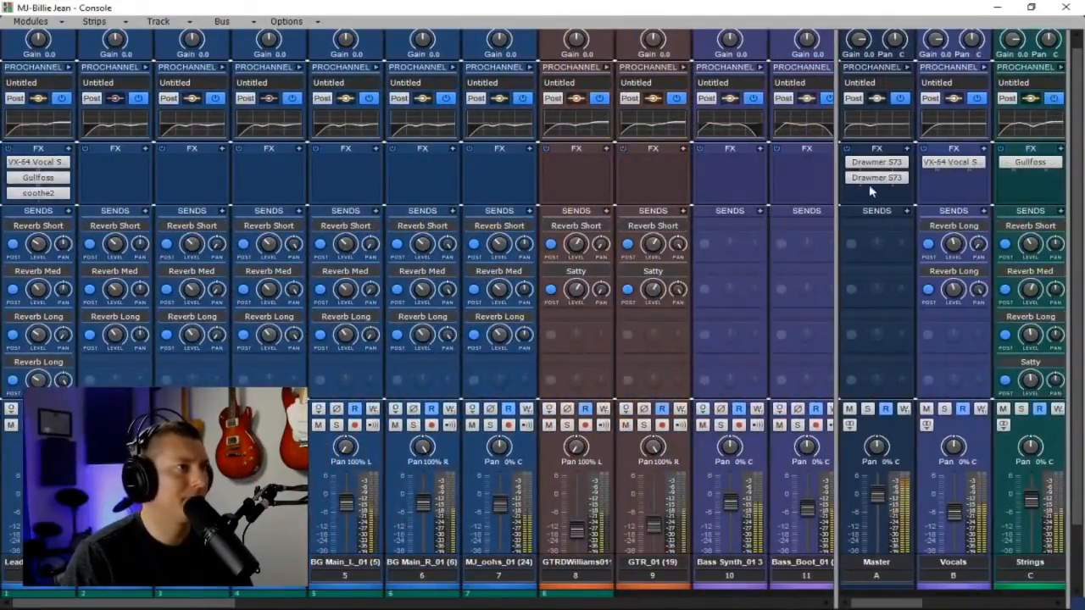
right_click(873, 199)
mouse_move(858, 205)
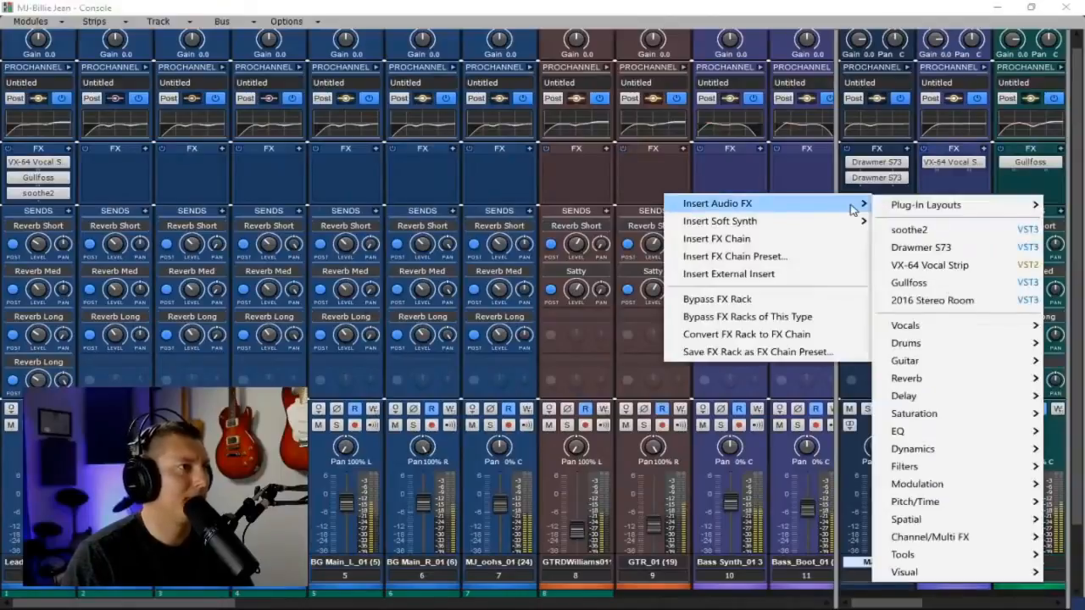
click(932, 289)
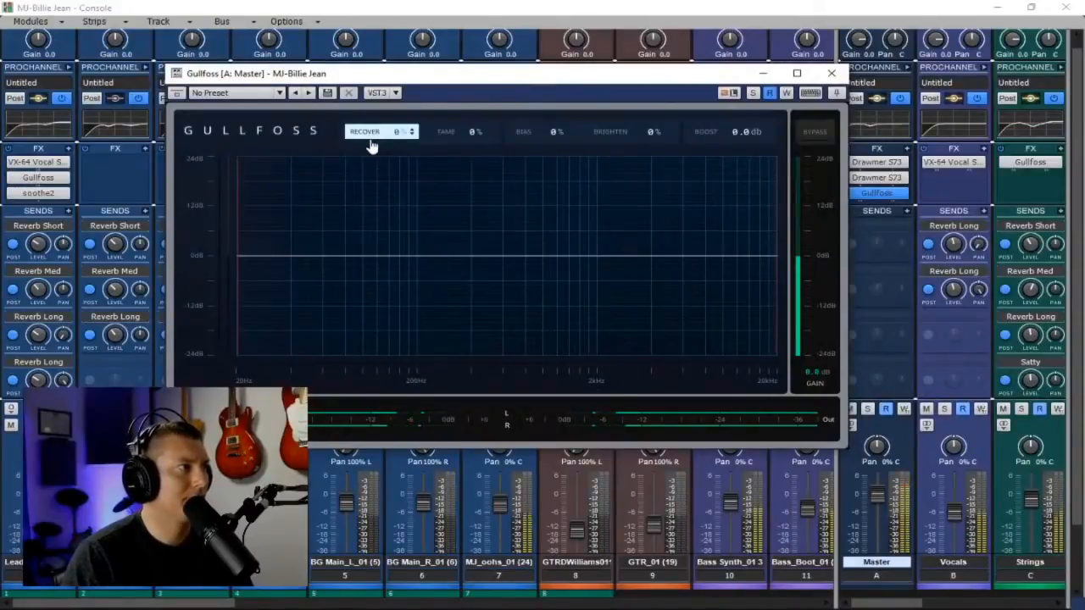
- Set Gullfoss's Recover to 27% and raise its Tame amount on the Master bus, closing the plug-in when done
drag(376, 128, 372, 106)
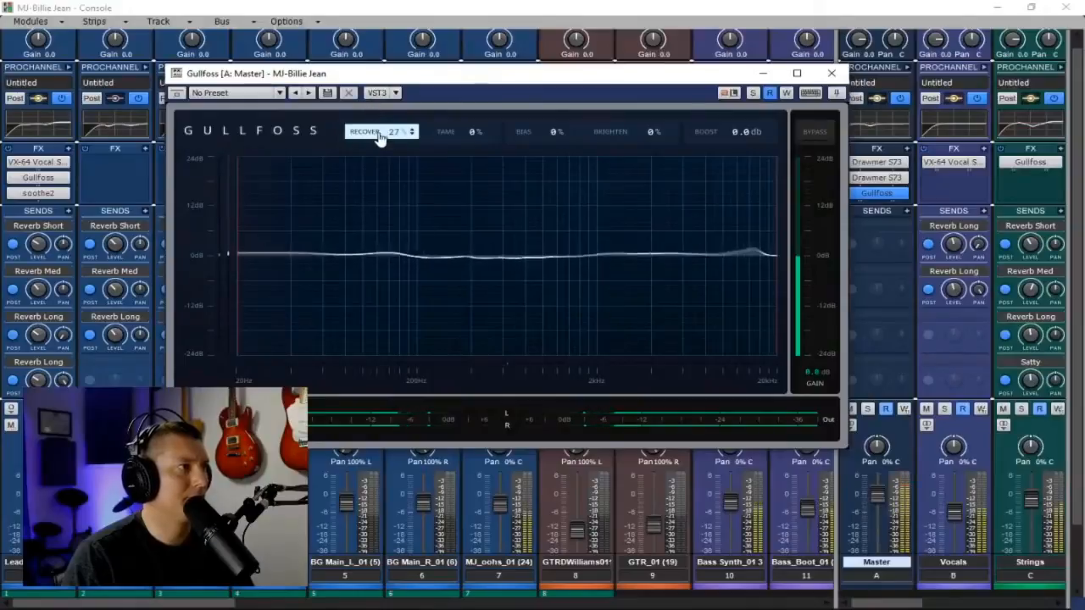
mouse_move(454, 138)
mouse_down()
mouse_move(455, 111)
mouse_move(455, 133)
mouse_move(455, 114)
mouse_move(466, 127)
mouse_up()
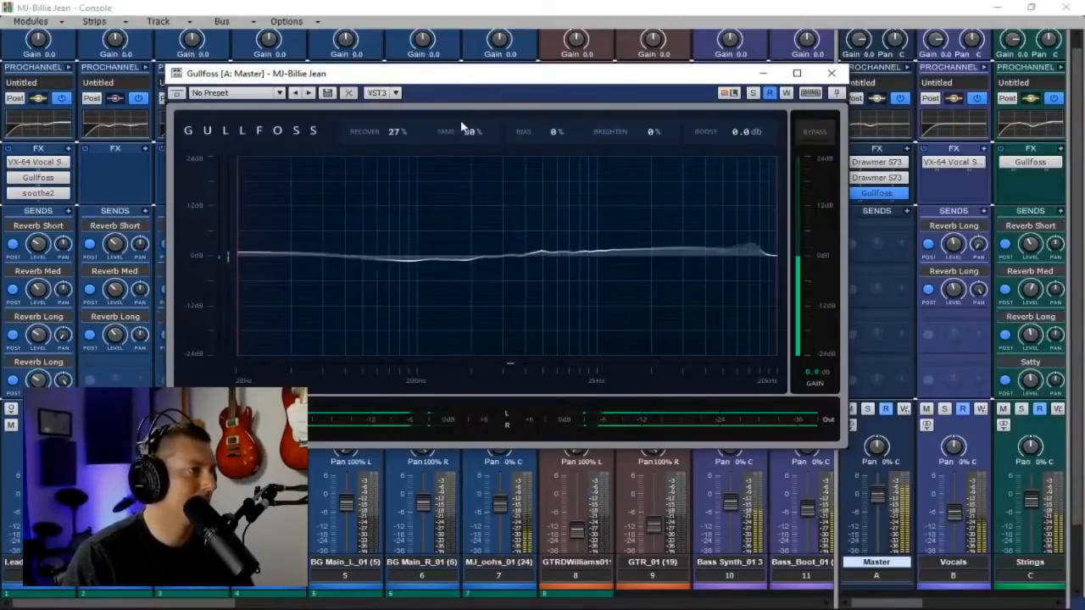
click(831, 73)
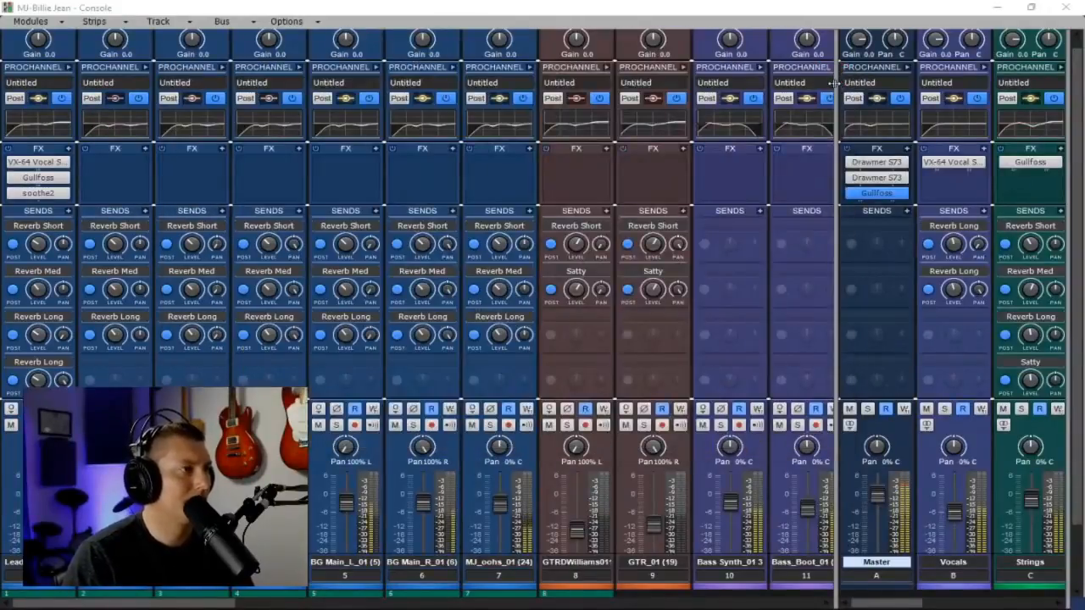
- Expand the Master bus's ProChannel and insert a Tape Emulator module
drag(836, 159, 728, 163)
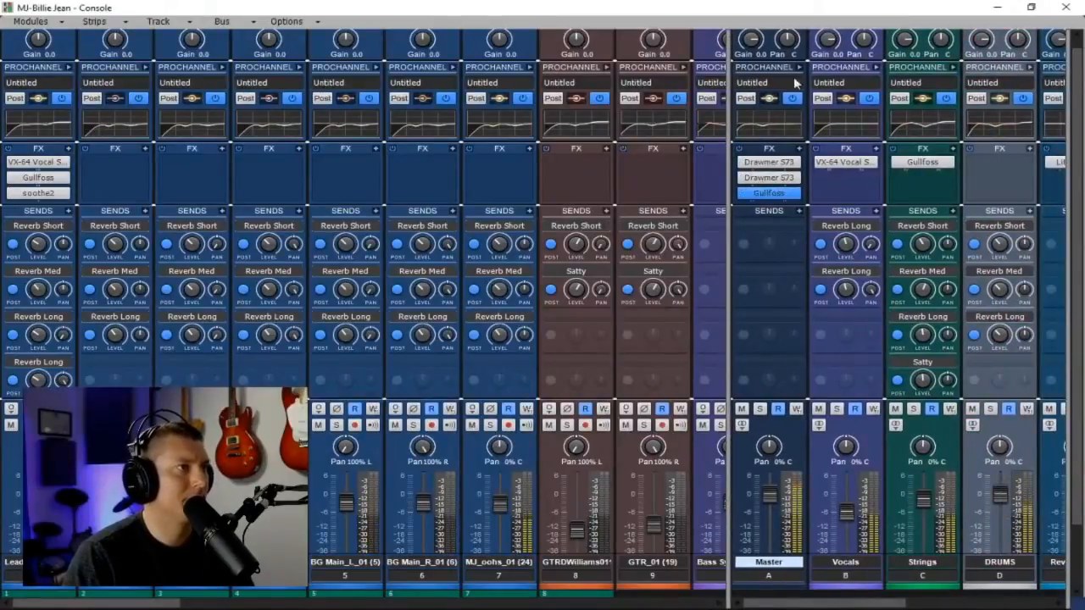
click(799, 68)
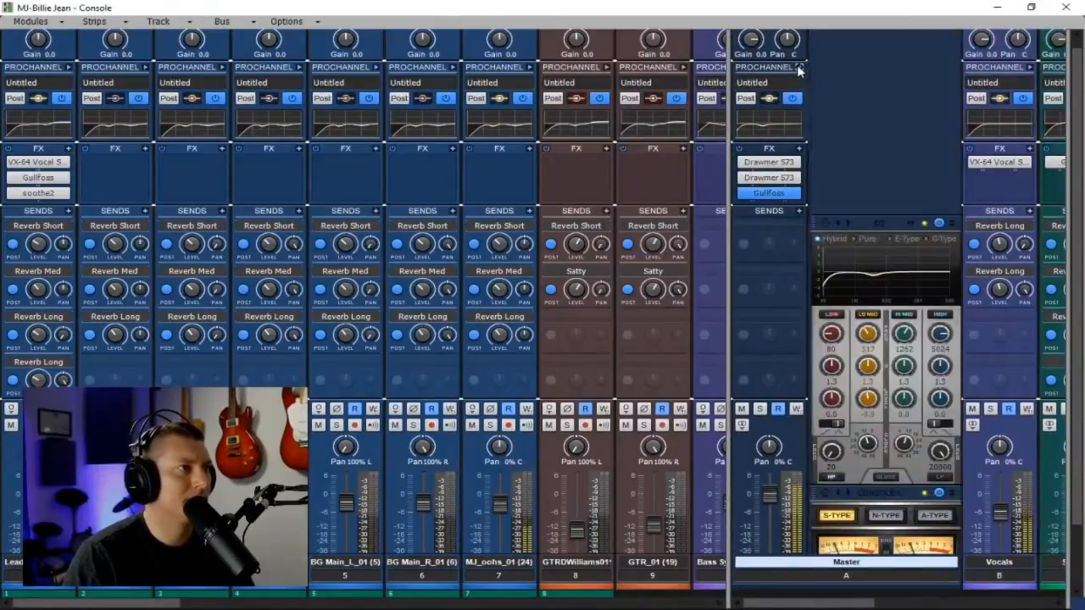
right_click(874, 191)
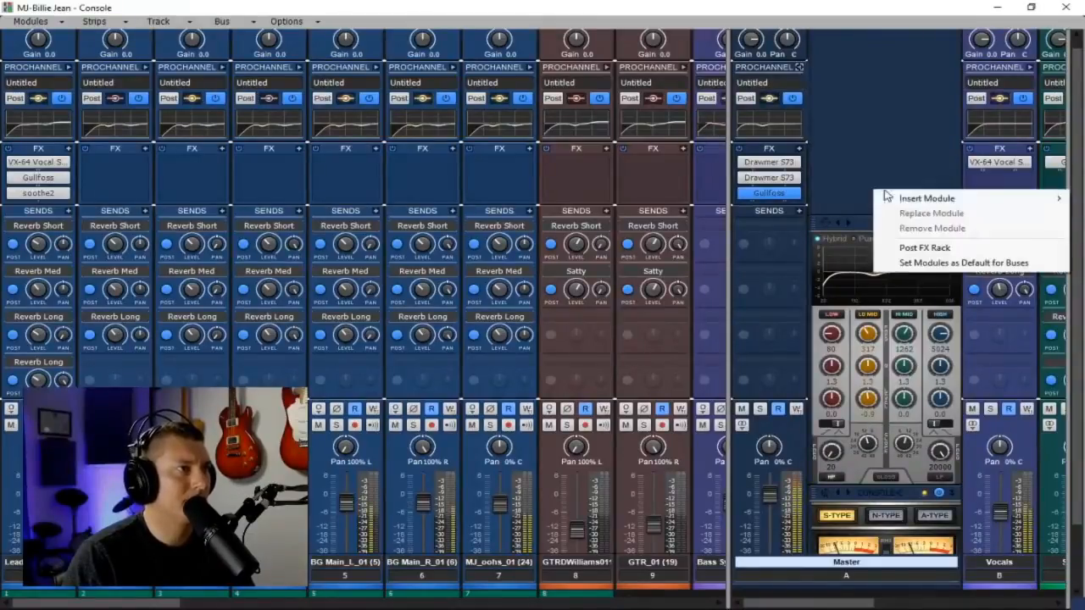
mouse_move(909, 200)
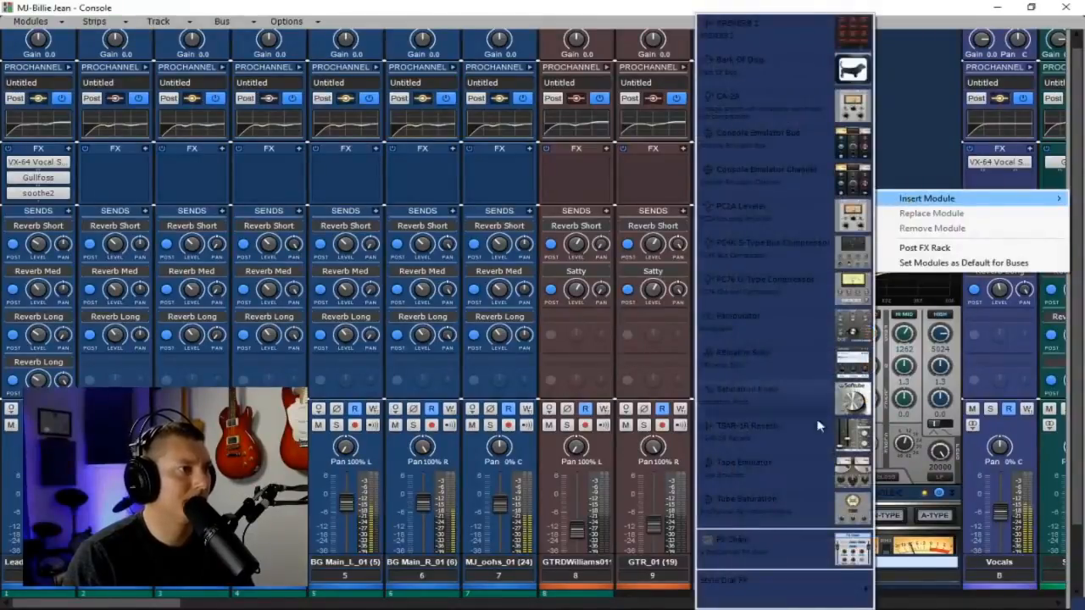
key(Escape)
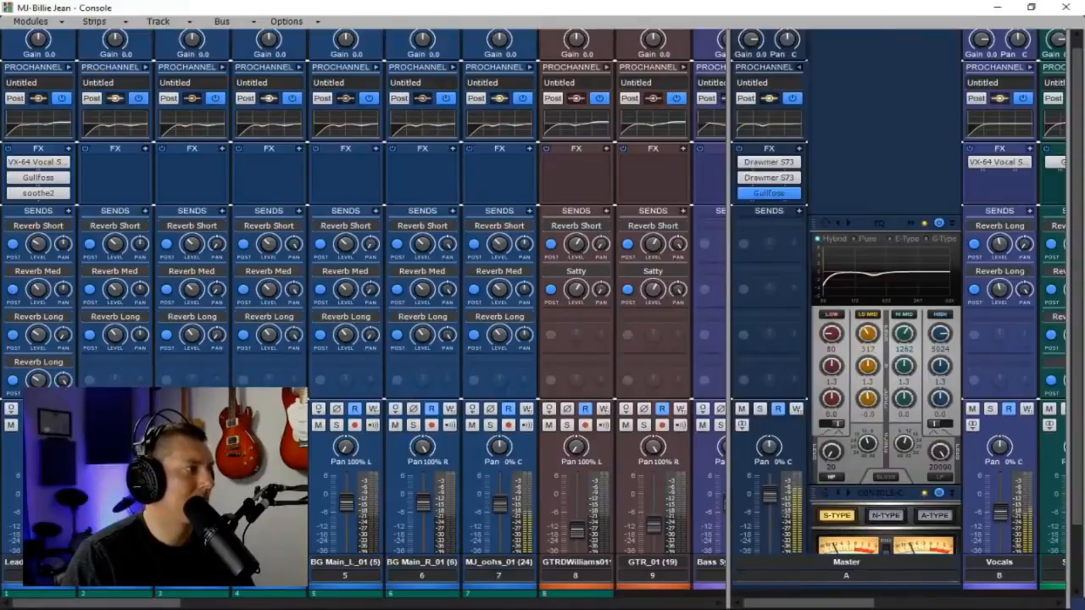
right_click(886, 138)
mouse_move(924, 151)
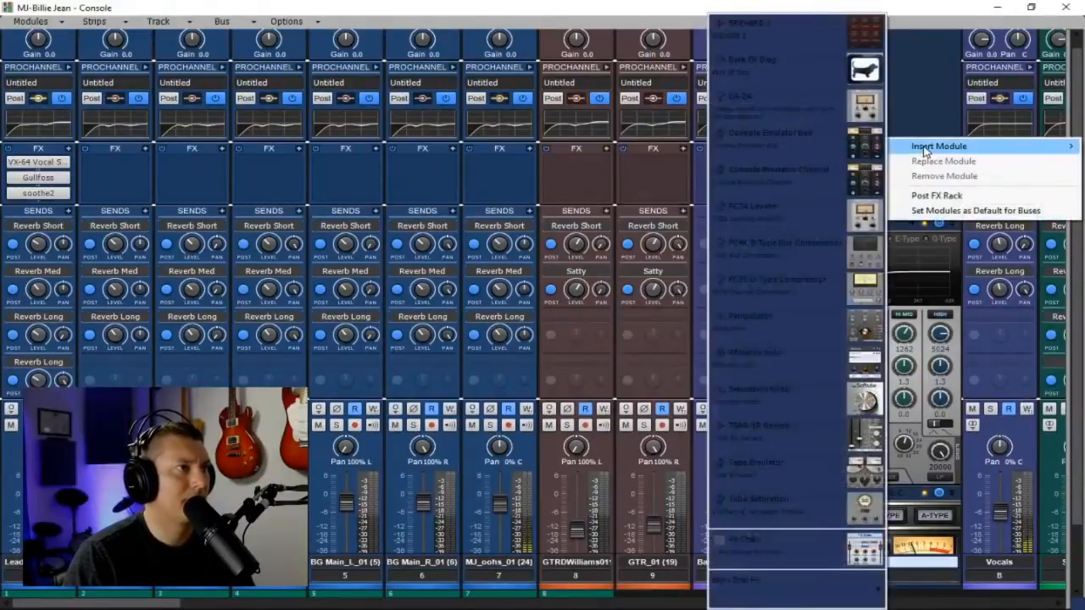
click(810, 465)
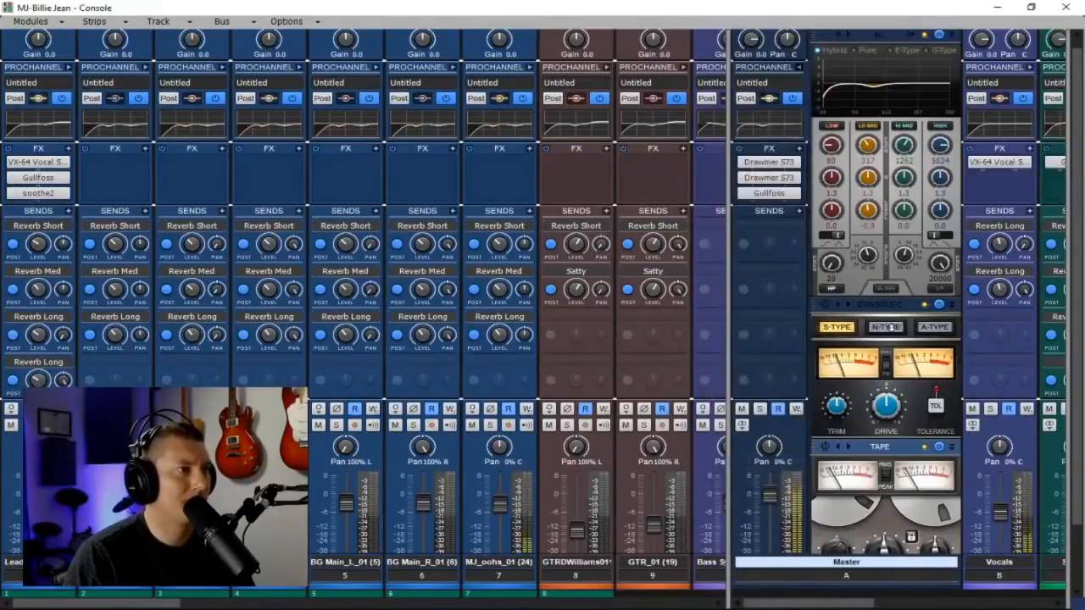
- Move the Master bus's Tape module between the EQ and the console emulator, and raise its record level
drag(887, 446, 887, 305)
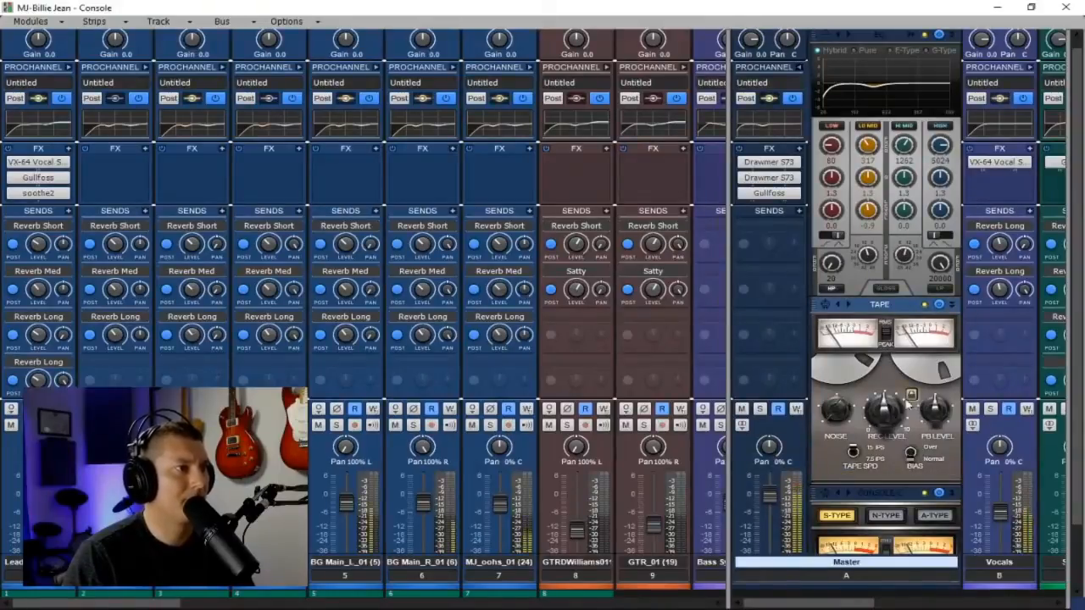
drag(887, 414, 886, 400)
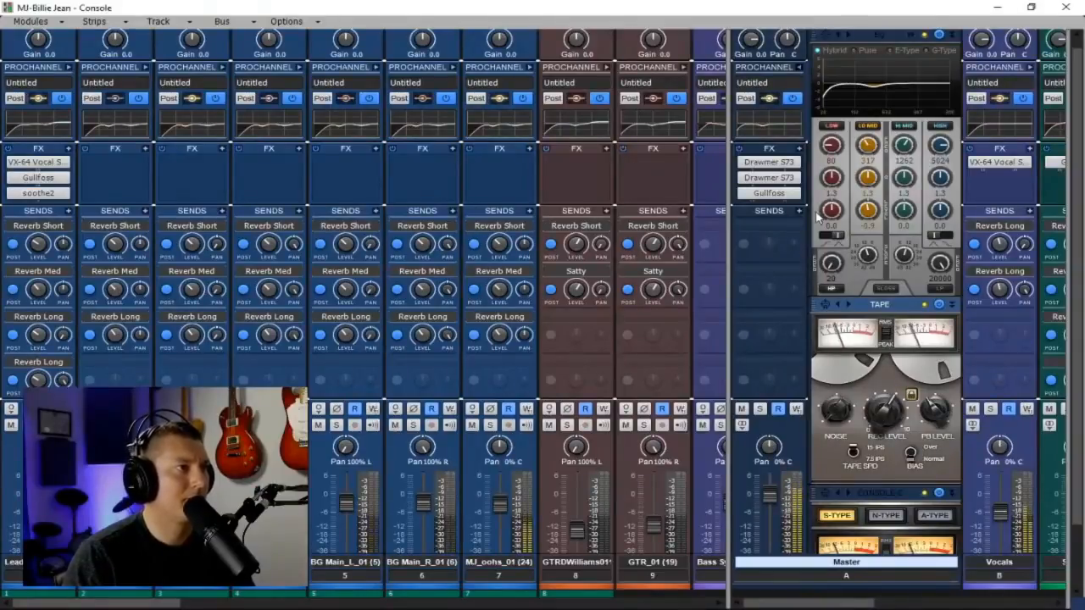
mouse_move(836, 195)
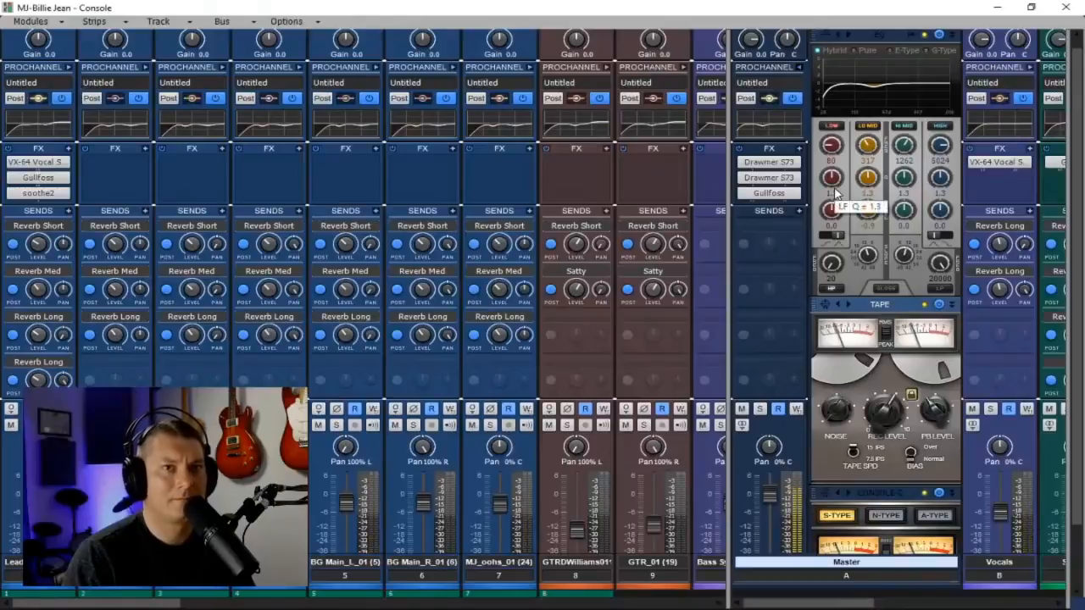
mouse_move(880, 188)
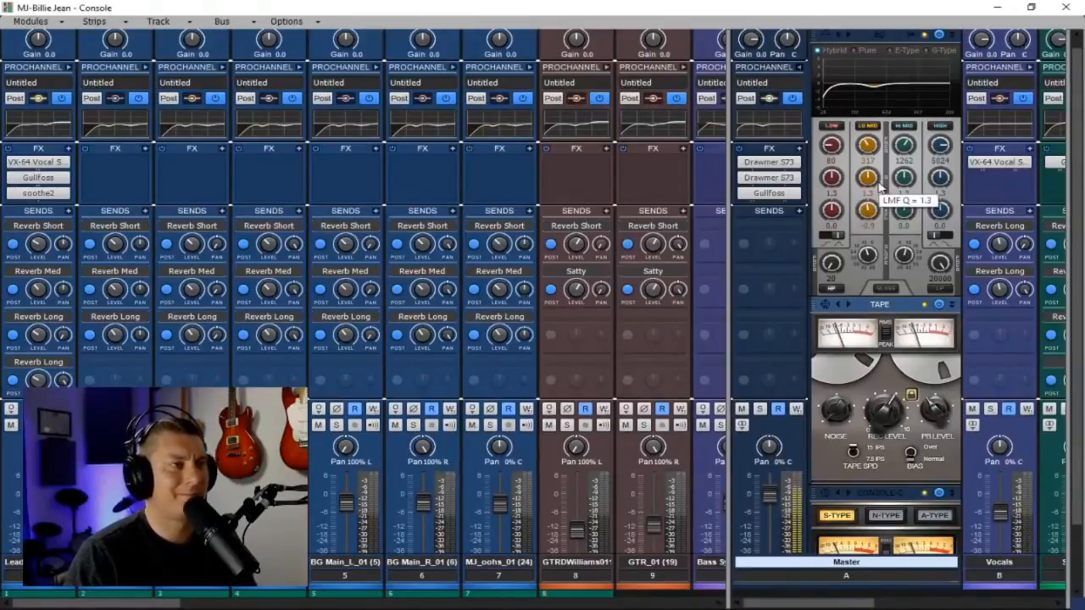
- Collapse the Master bus's ProChannel and review the Strings bus's EQ settings
click(799, 67)
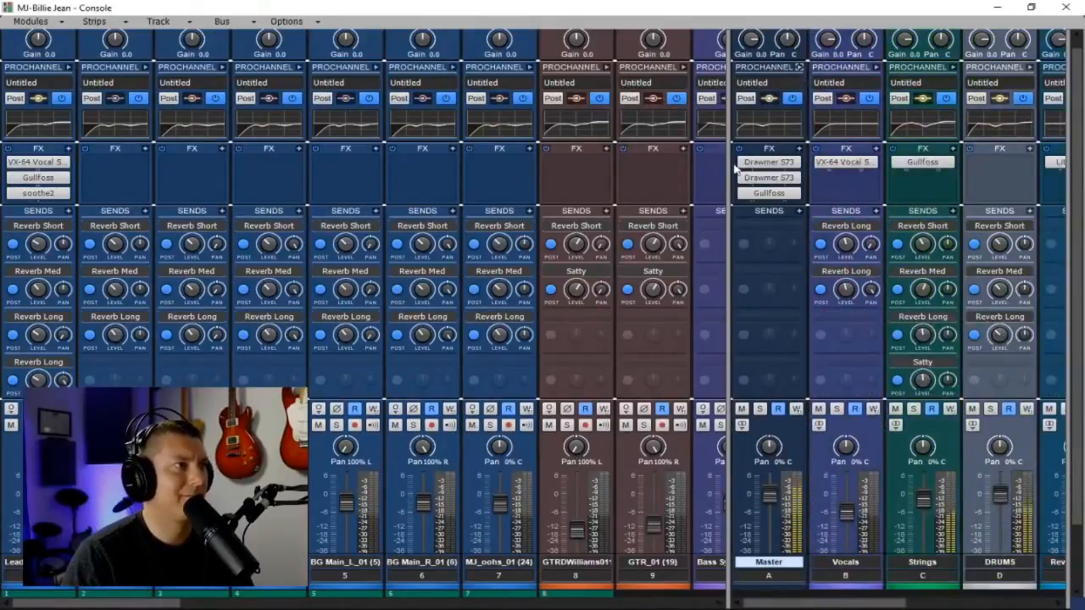
drag(727, 165, 564, 165)
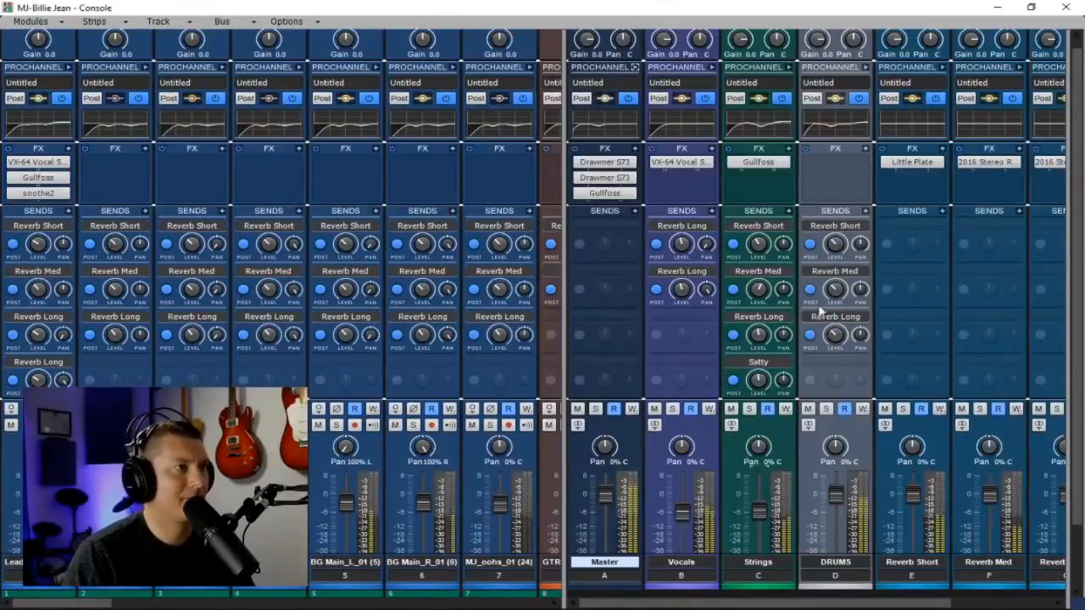
click(788, 68)
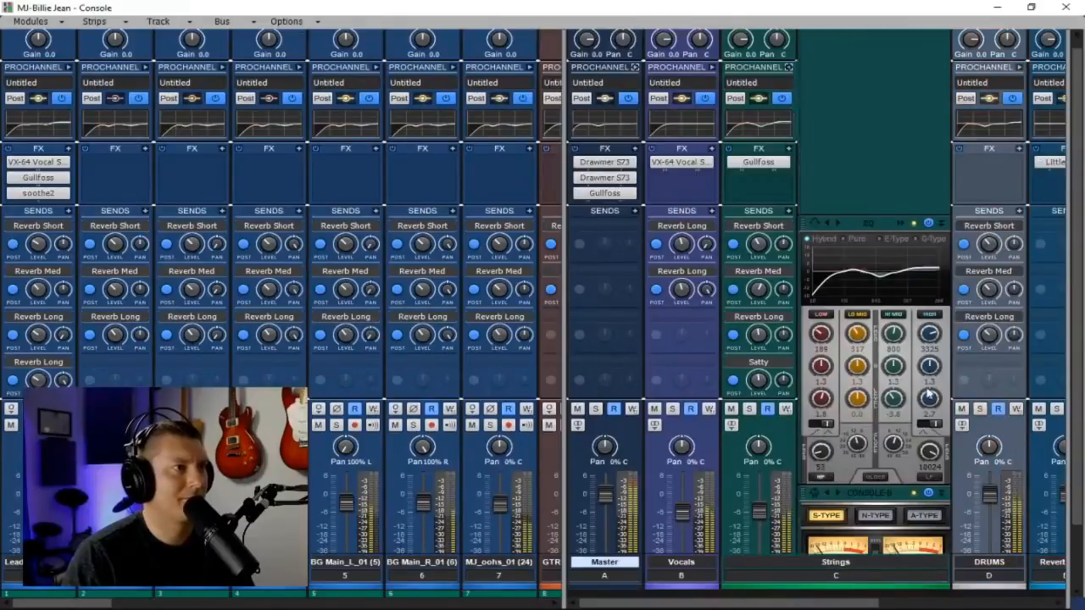
click(786, 68)
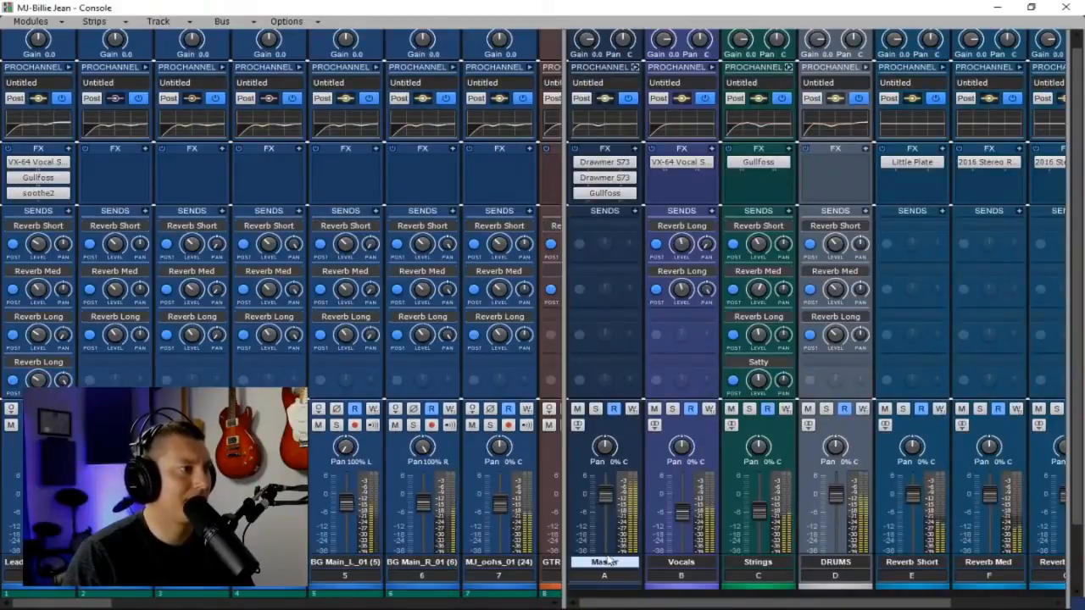
drag(565, 460, 444, 460)
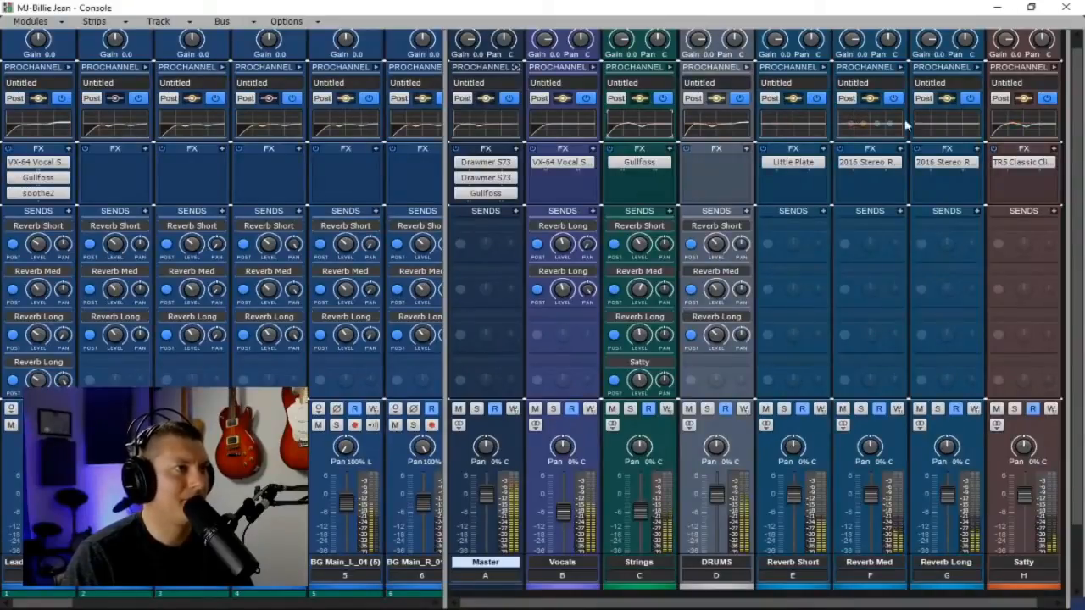
- Expand the Satty bus's ProChannel, open its EQ's low-pass to 20000 Hz and reset the low band's gain to 0
click(1054, 80)
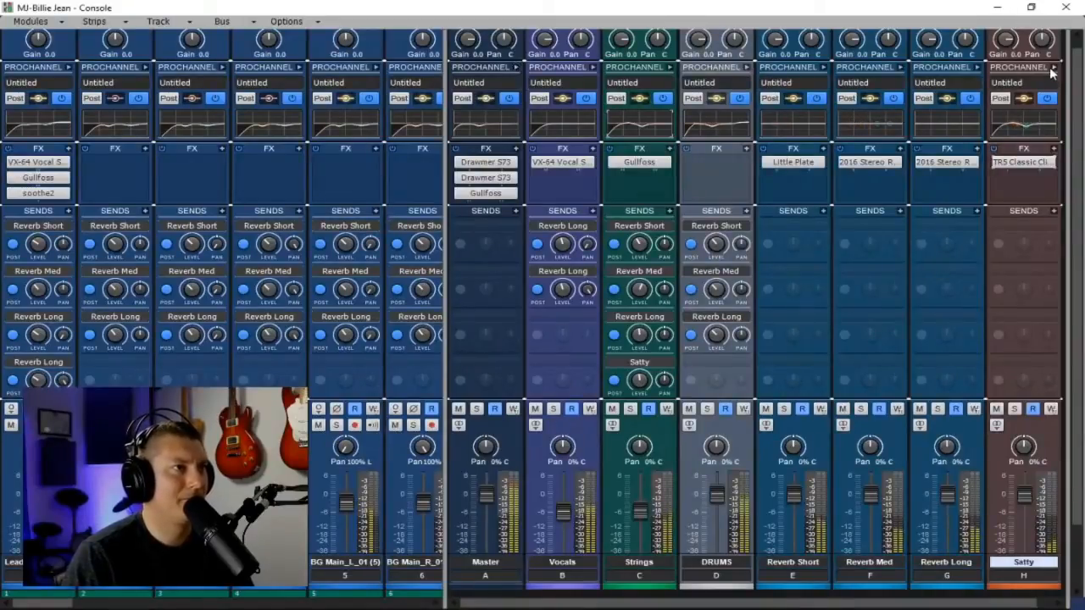
drag(659, 604, 784, 605)
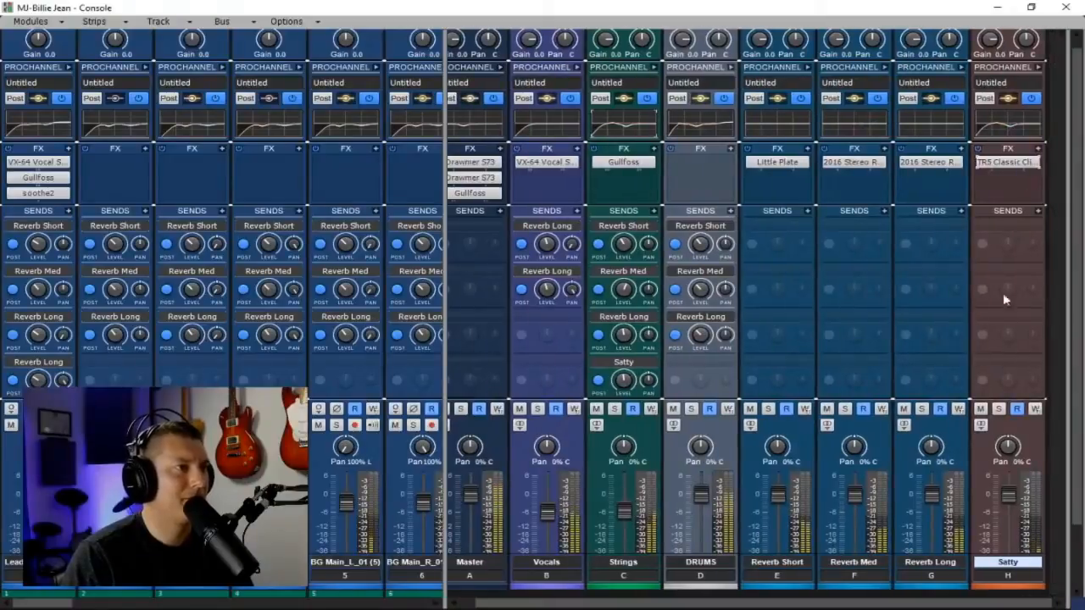
click(1038, 68)
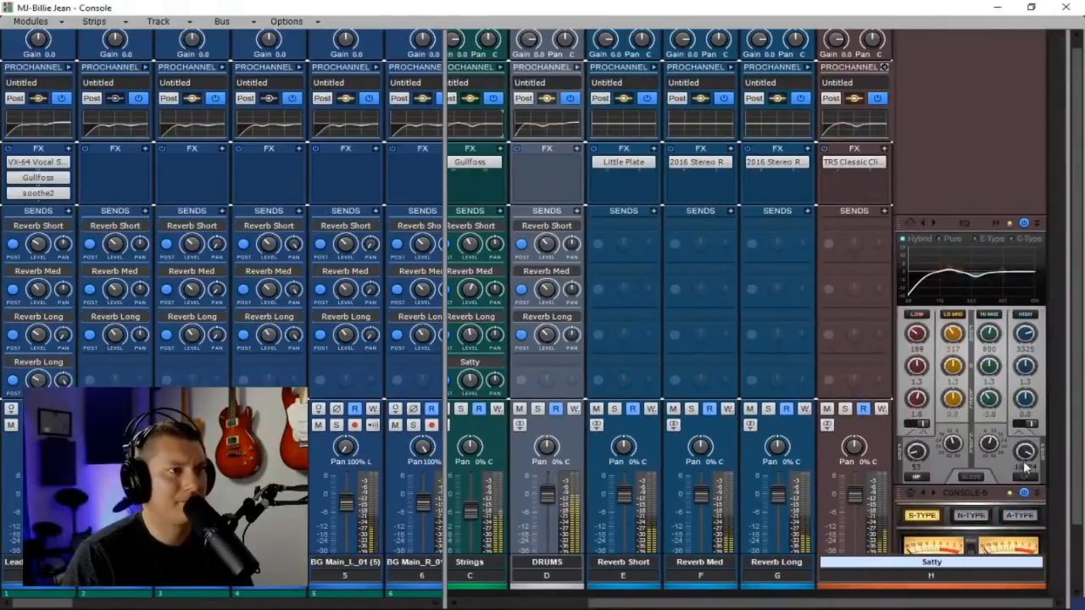
click(1025, 476)
double_click(1024, 454)
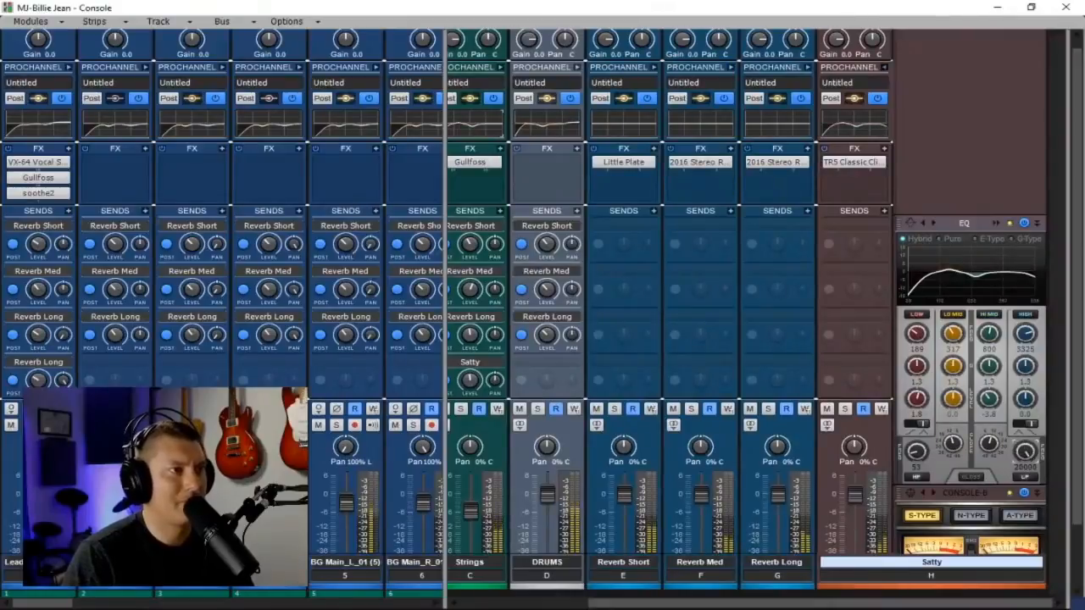
click(914, 478)
click(915, 477)
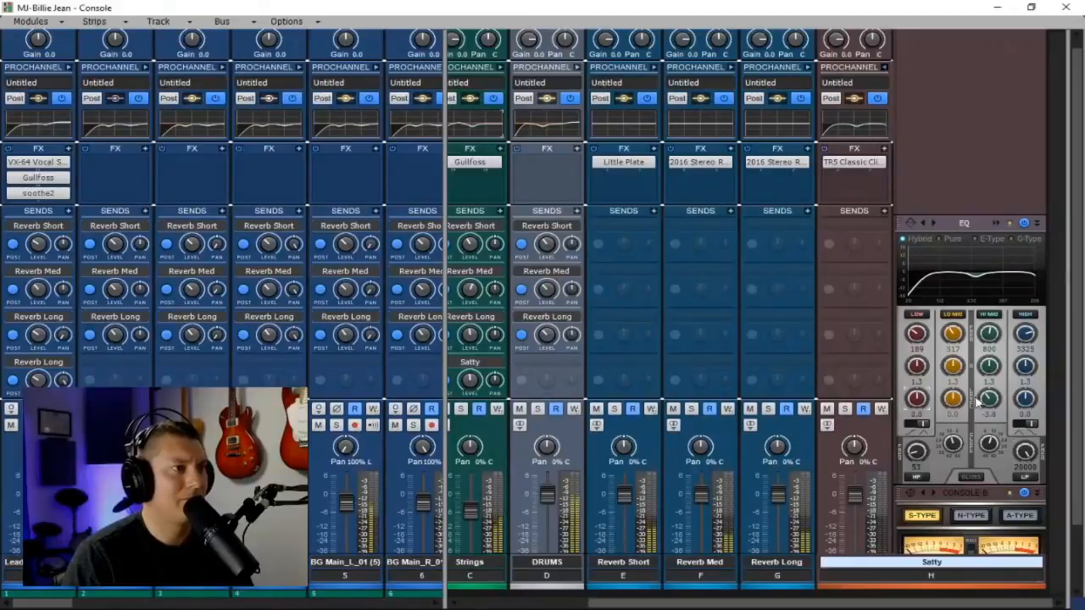
- On the Satty EQ, cut the low-mids by 2.5 dB, set the high-mid frequency to 1399 Hz with 0 gain, and collapse the ProChannel
drag(955, 404, 955, 407)
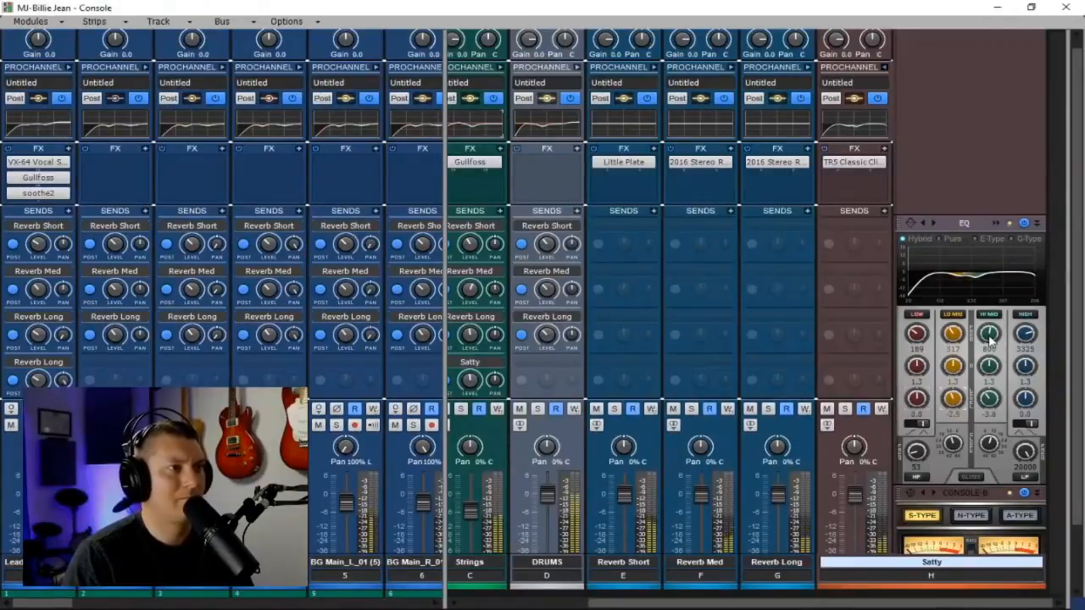
drag(988, 333, 988, 323)
double_click(990, 401)
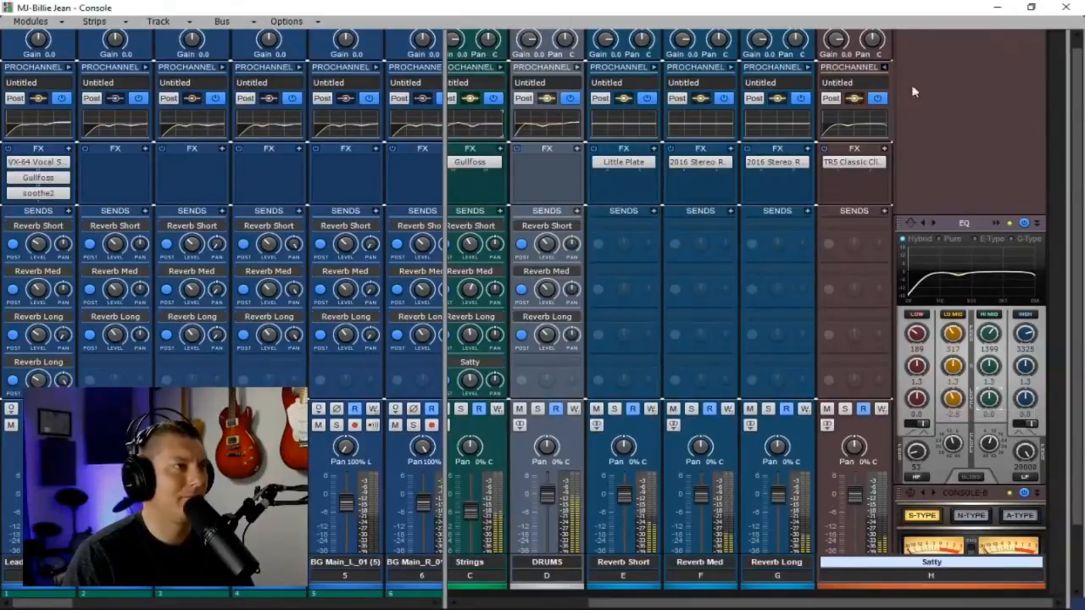
click(886, 66)
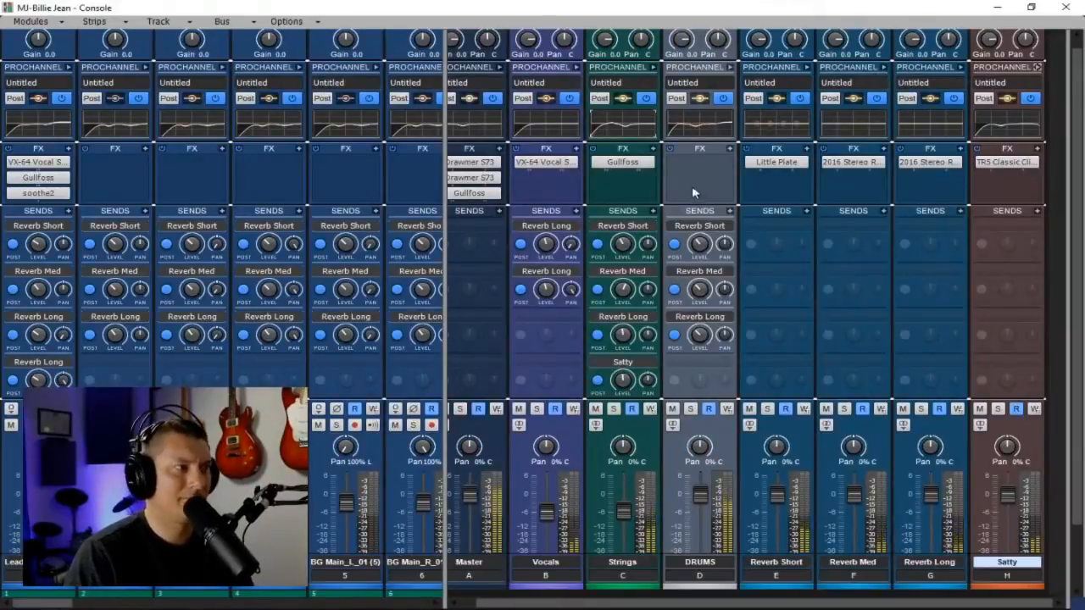
- Copy the Satty bus's EQ to the three reverb buses and set Reverb Short's low-pass to 7039 Hz and high-pass to 125 Hz
drag(1028, 127, 786, 114)
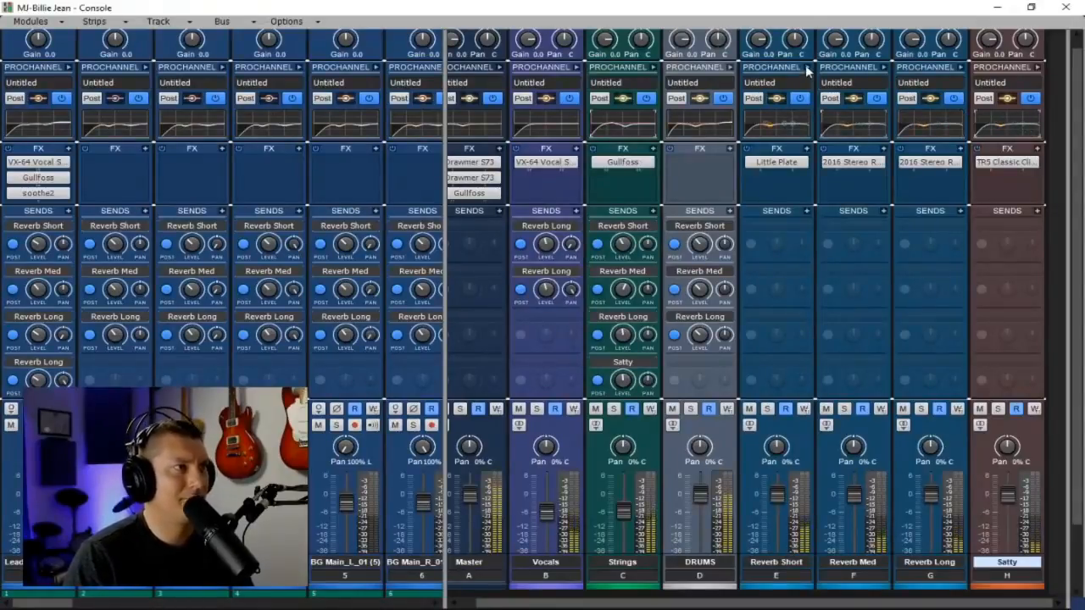
click(806, 67)
drag(948, 452, 948, 478)
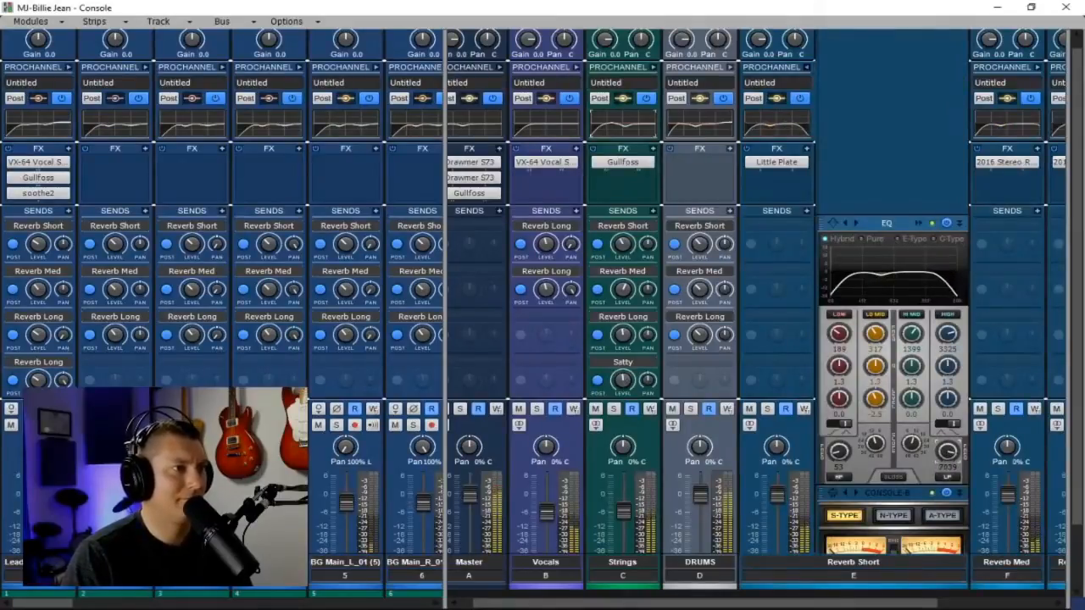
drag(844, 461, 844, 452)
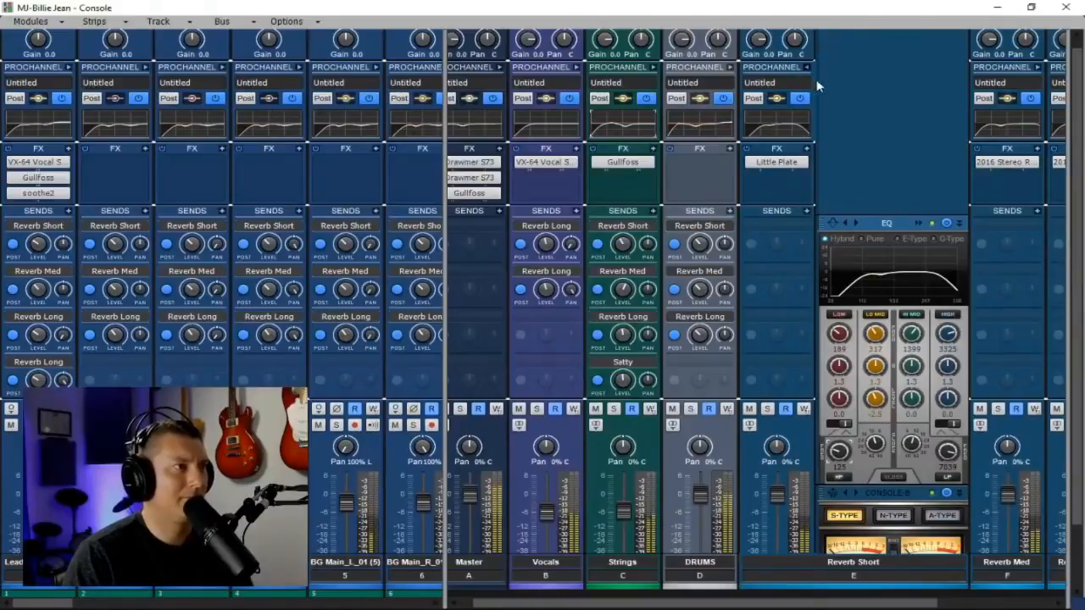
click(808, 68)
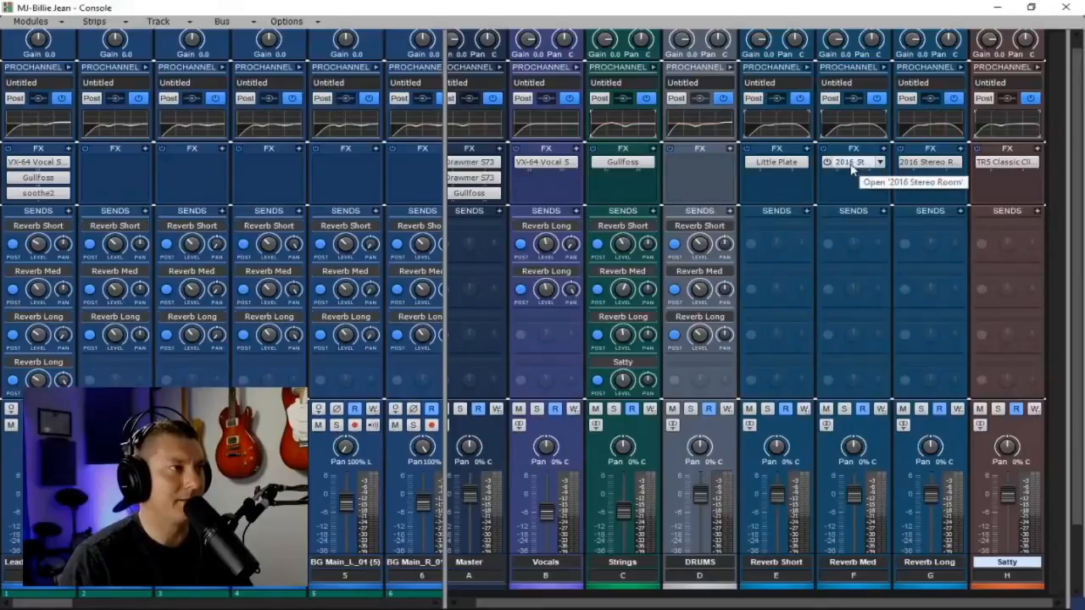
- Bypass and re-enable the ProChannels of the three reverb buses to compare the reverbs with and without EQ
click(761, 166)
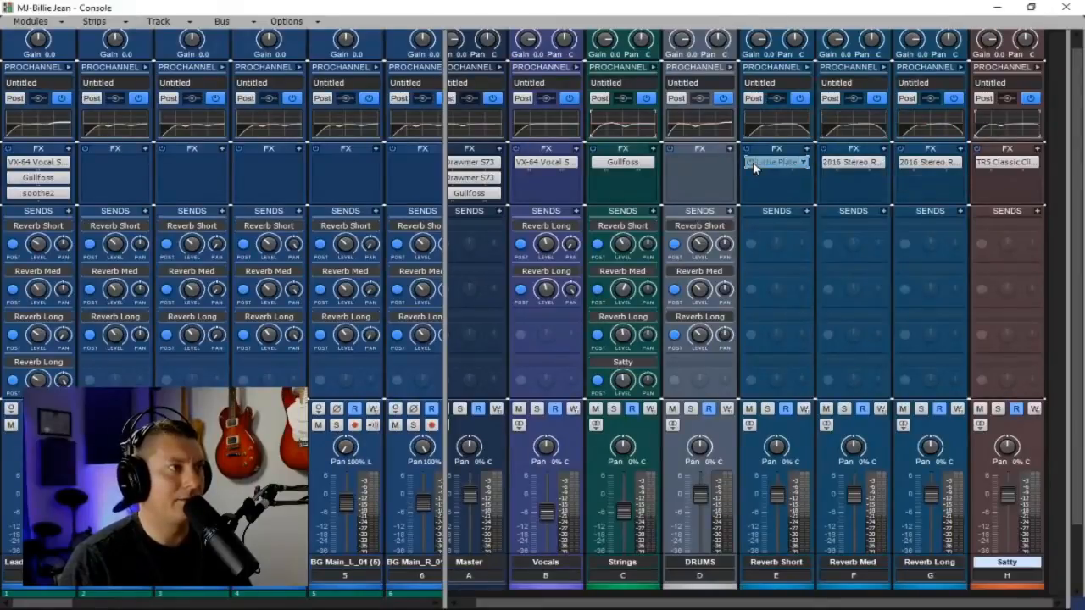
click(800, 100)
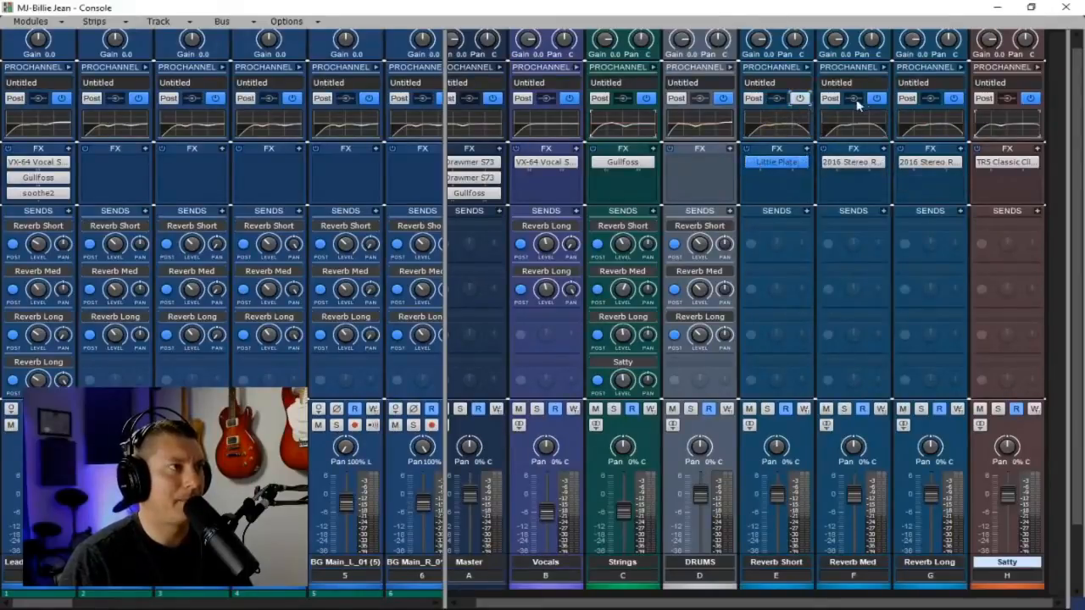
click(954, 98)
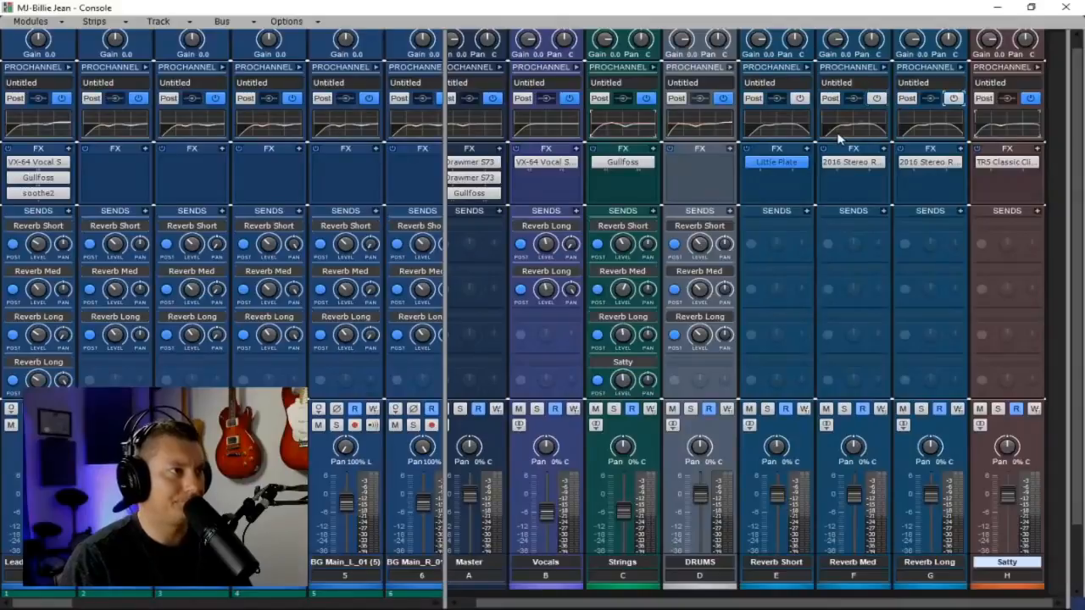
click(800, 98)
click(876, 99)
click(954, 99)
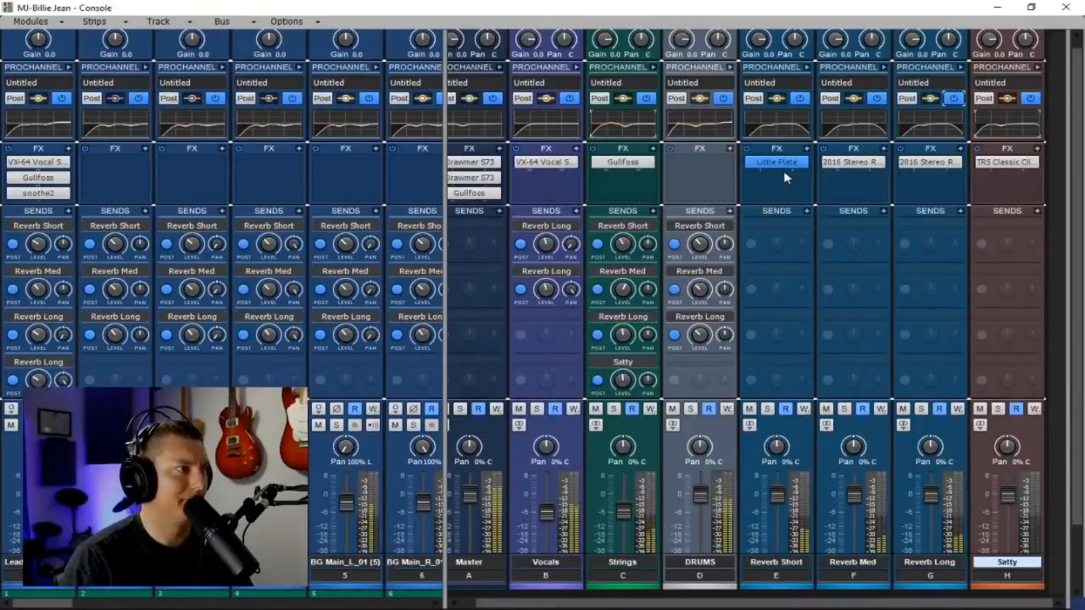
- Add Reverb Med and Reverb Short sends to the Vocals bus, lowering the Reverb Med send level to about -15.8
drag(444, 421, 431, 410)
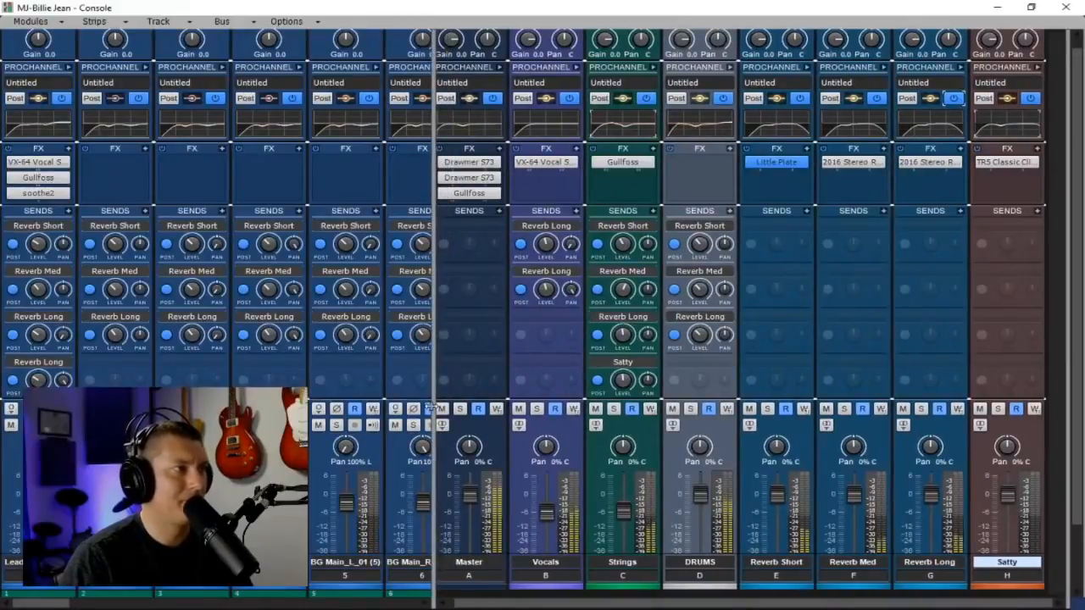
drag(431, 410, 527, 409)
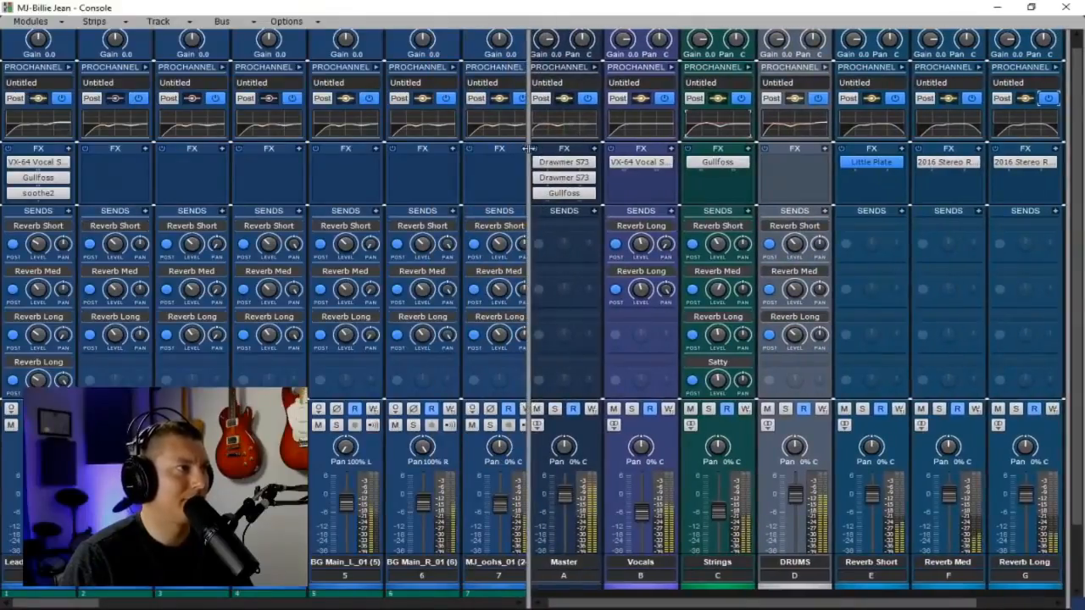
drag(529, 148, 1075, 202)
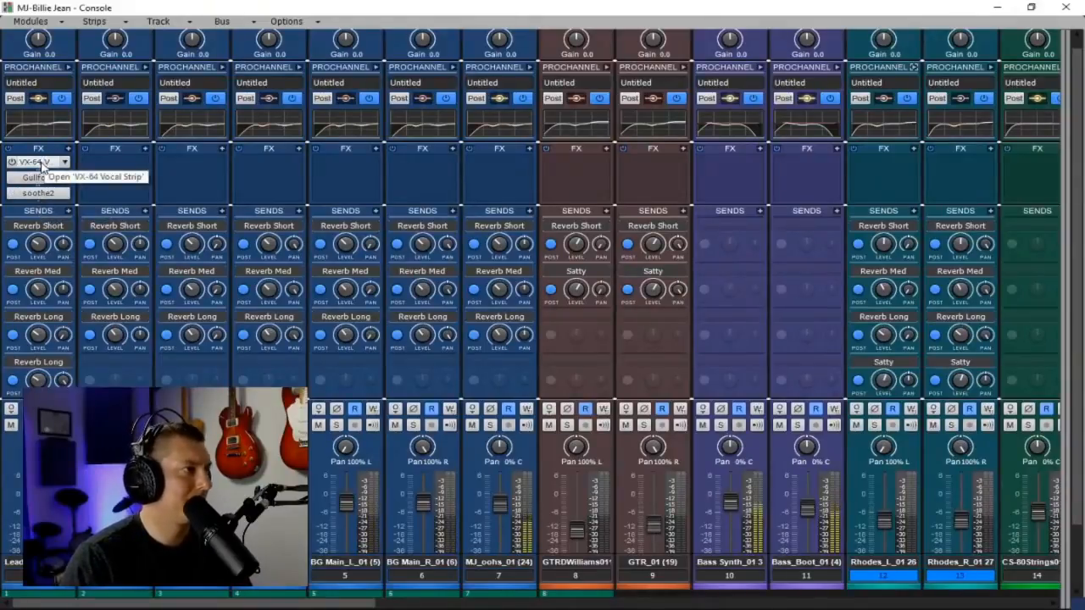
click(1061, 126)
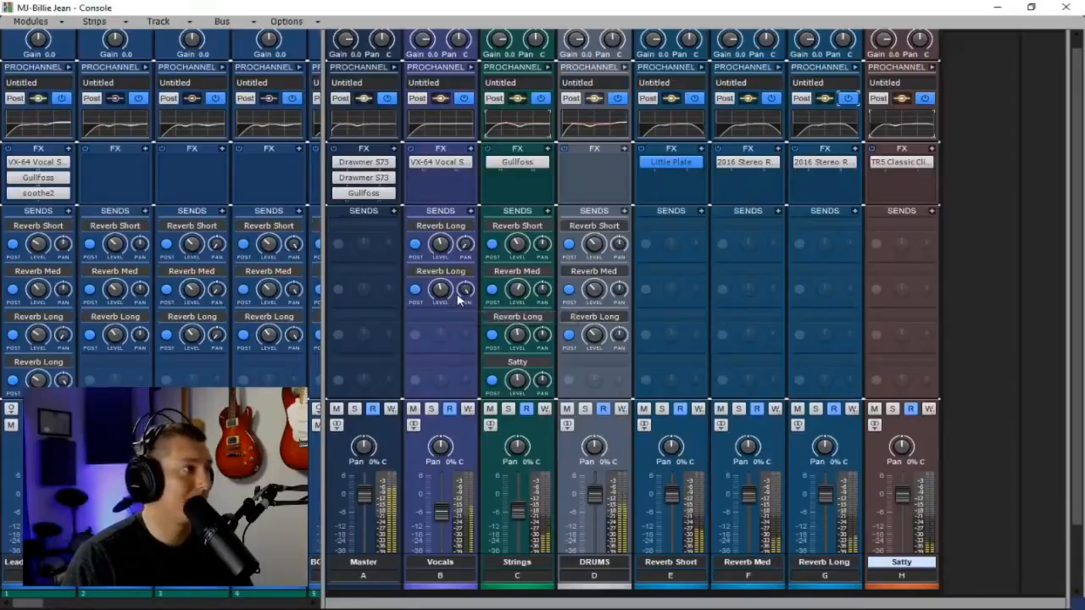
click(470, 216)
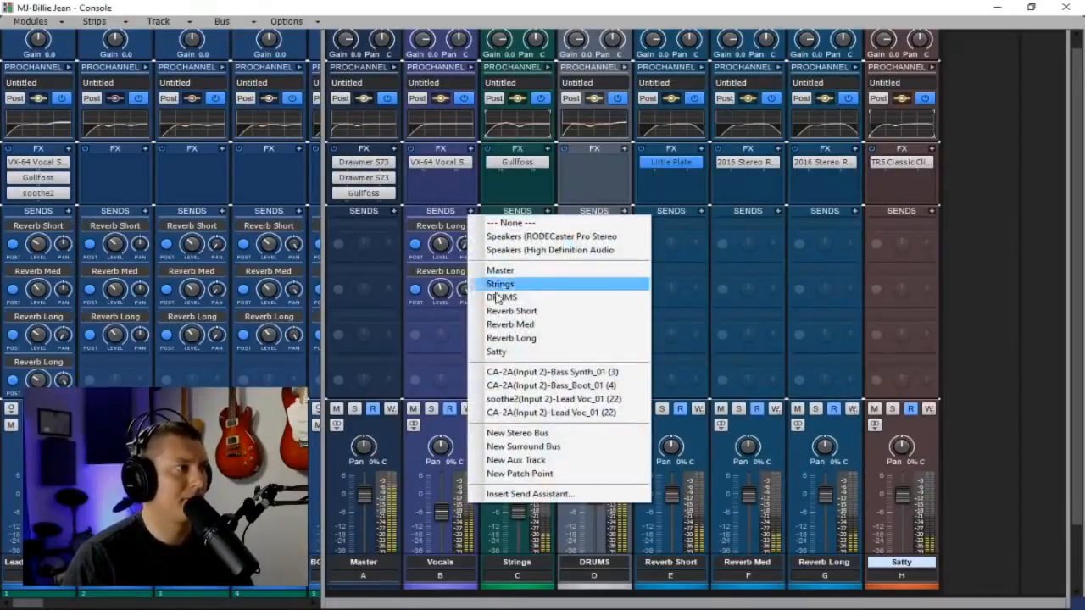
click(504, 322)
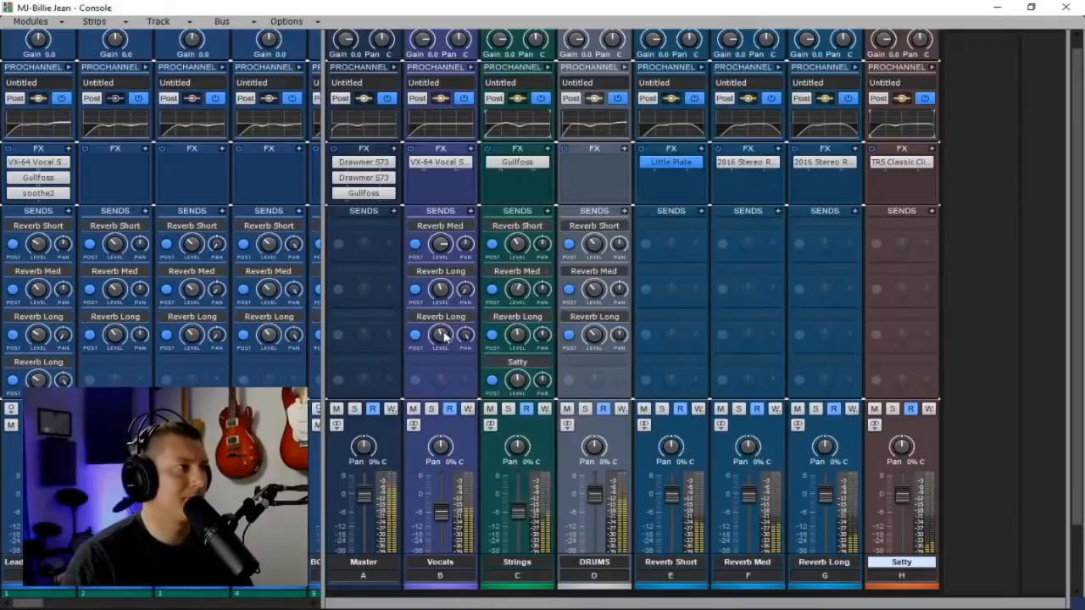
drag(439, 244, 440, 275)
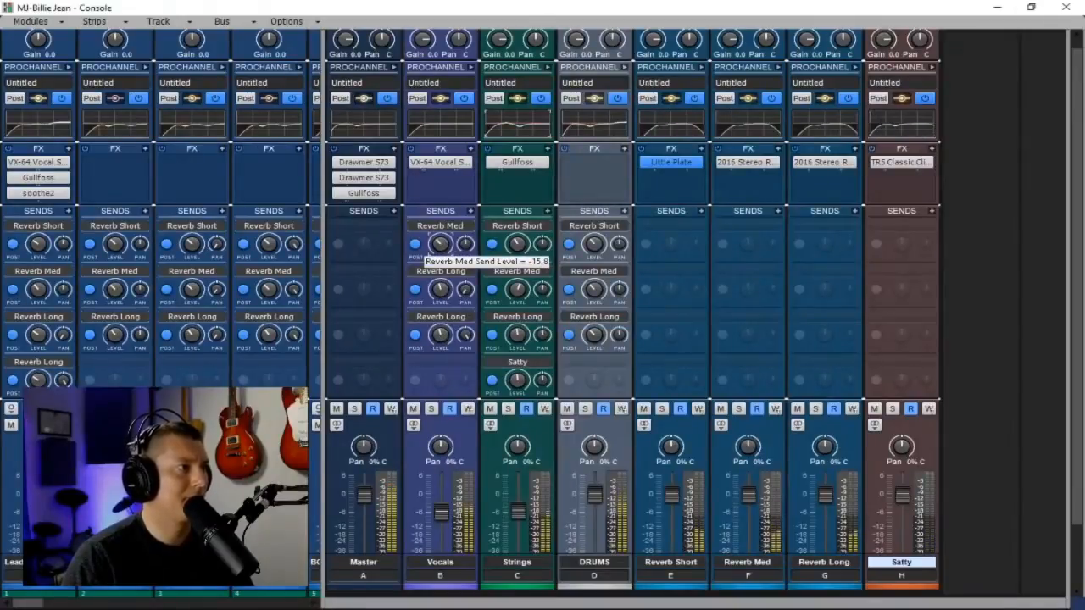
click(473, 212)
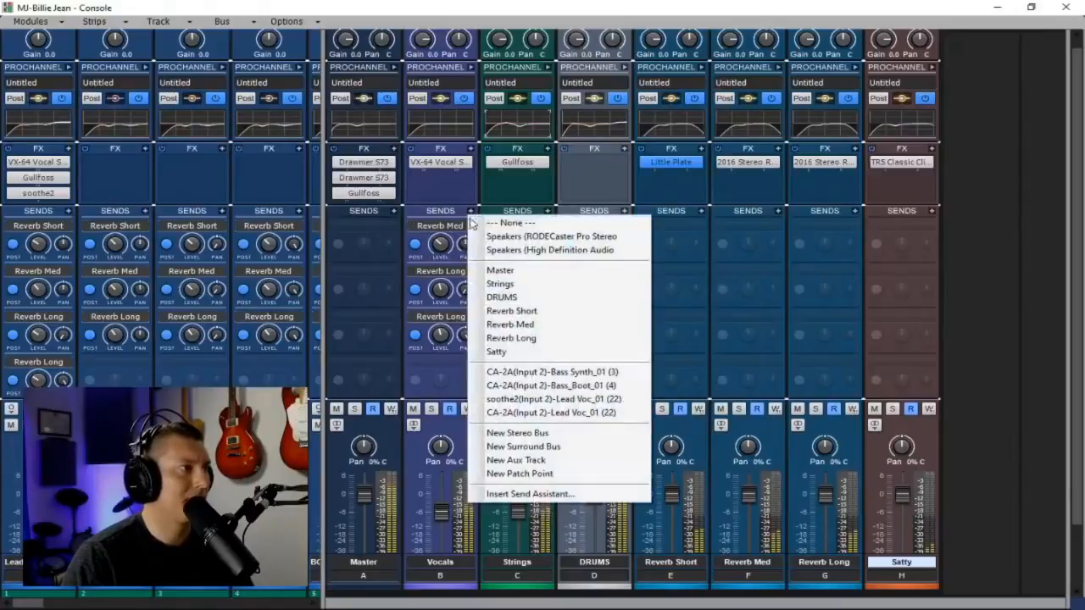
click(507, 311)
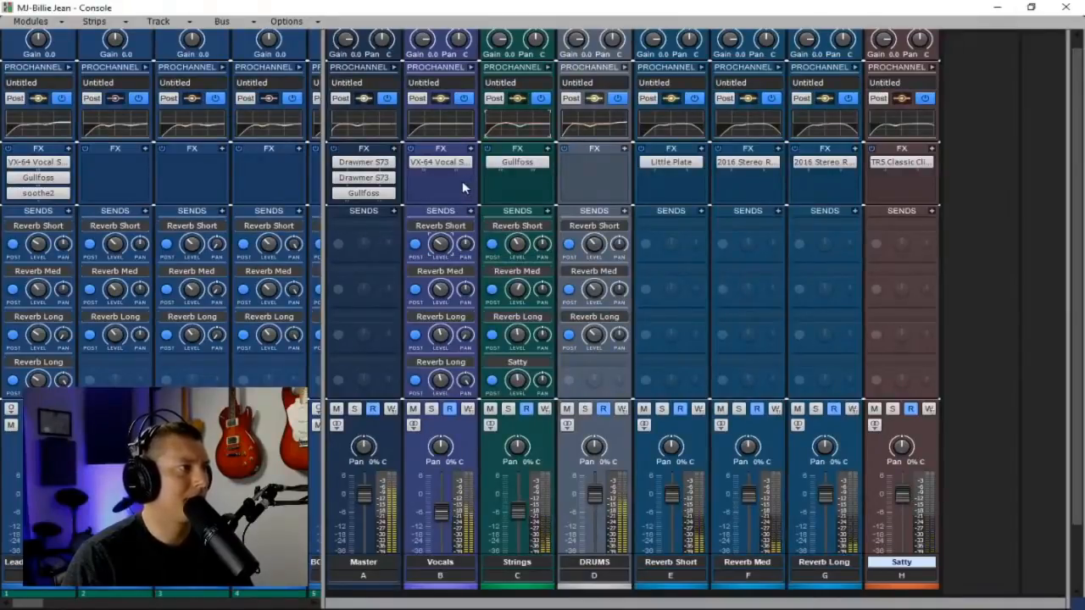
- Copy the Gullfoss plug-in from the Master bus to the Vocals bus, after the VX-64 Vocal Strip
mouse_move(444, 514)
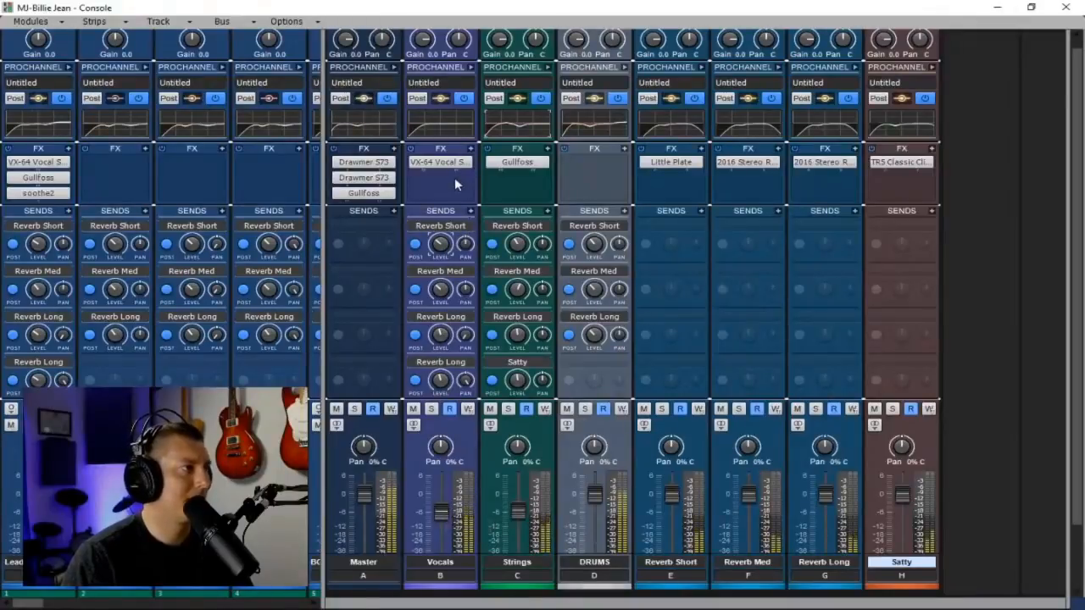
click(366, 193)
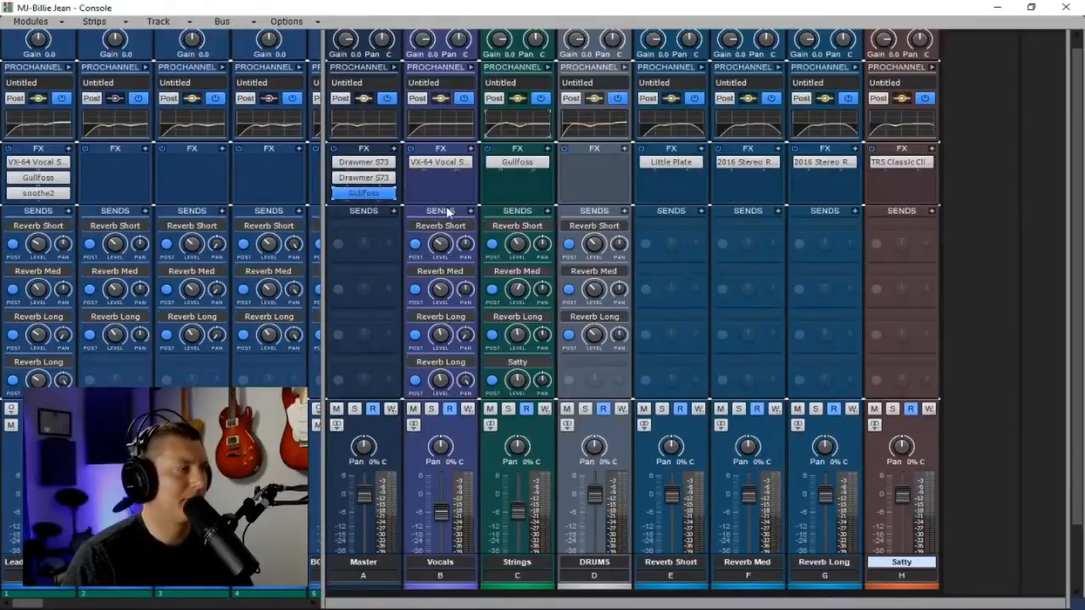
drag(448, 212, 452, 202)
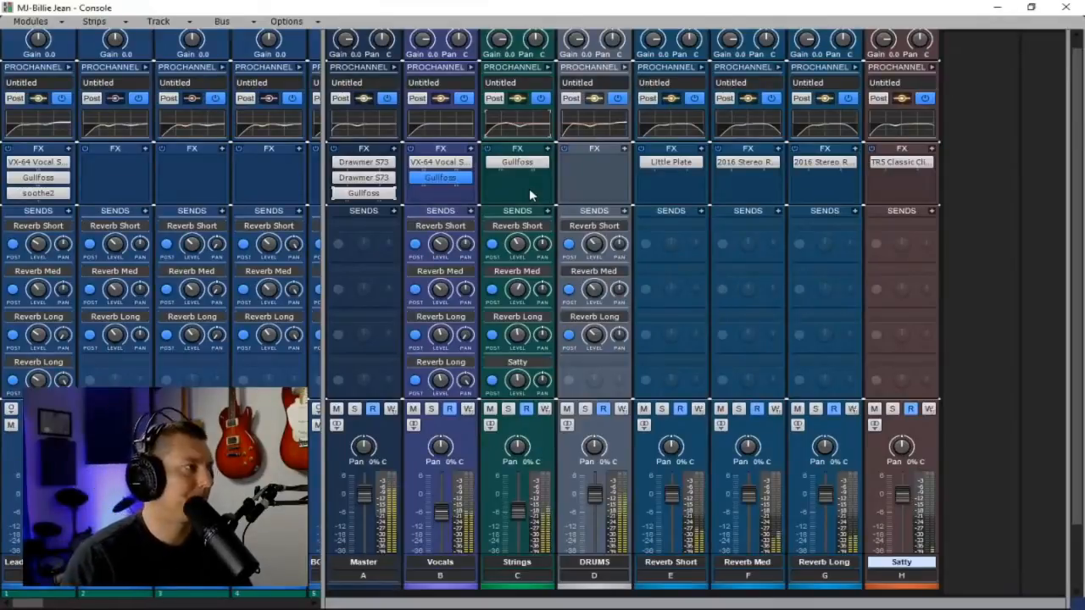
drag(323, 248, 735, 297)
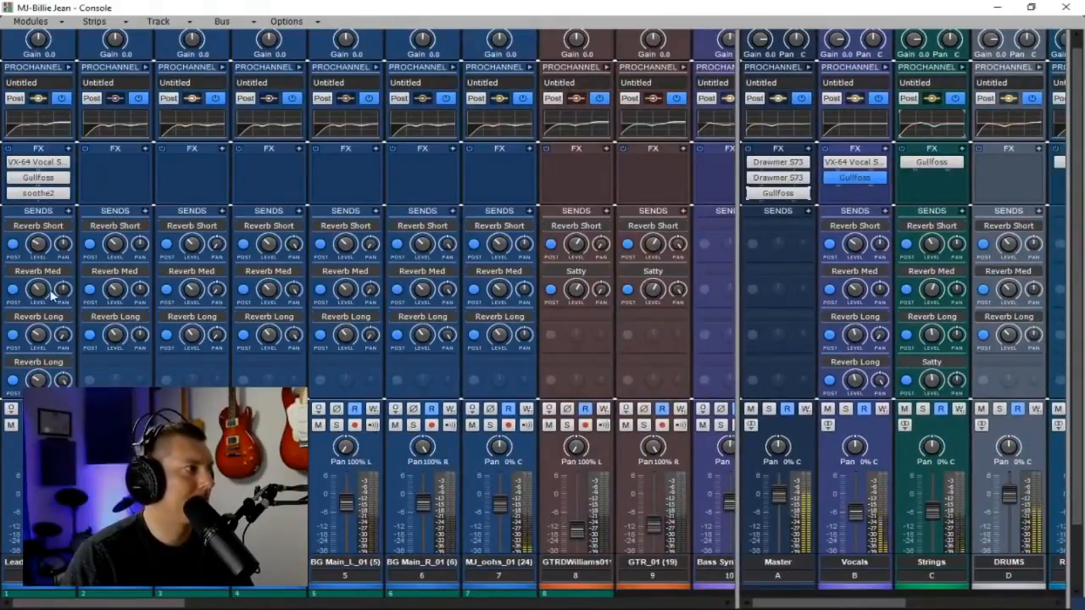
drag(734, 237, 593, 247)
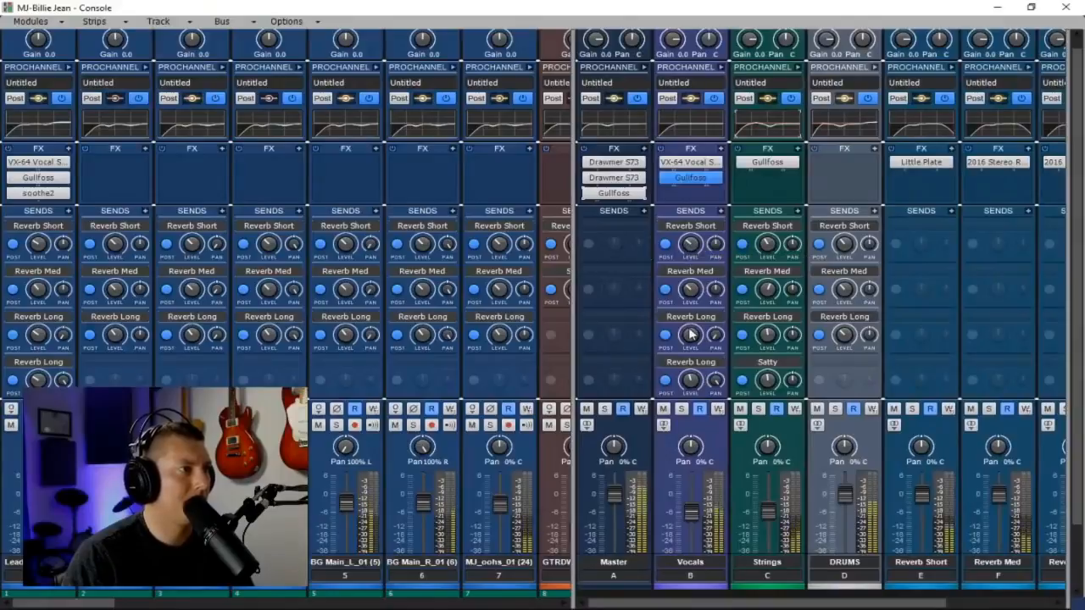
- Lower the levels of both Reverb Long sends on the Vocals bus
drag(690, 333, 691, 342)
drag(690, 381, 690, 387)
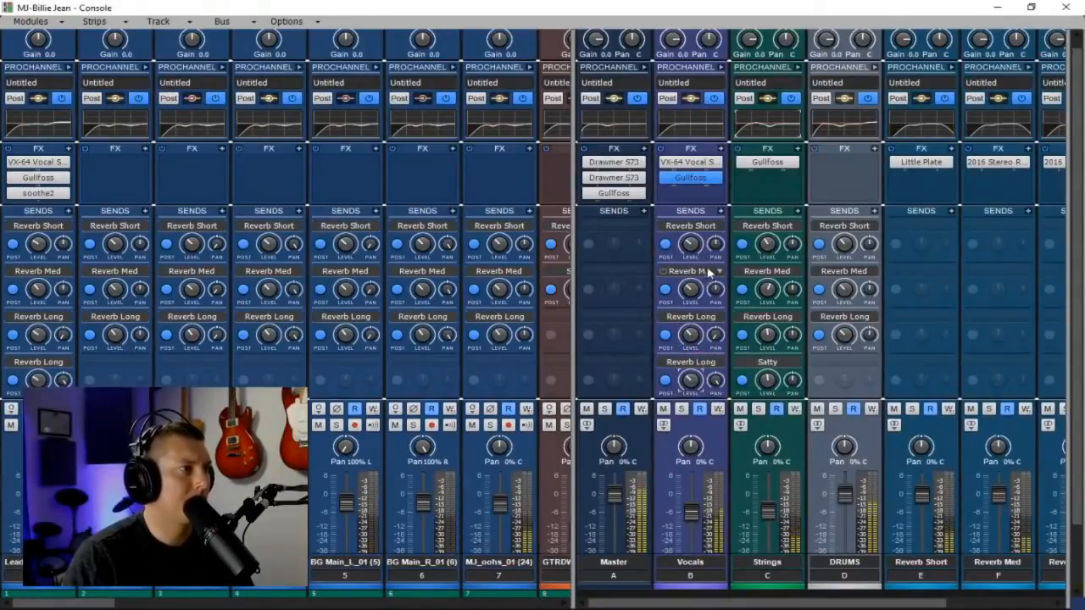
- Widen the track area and check the lead vocal's reverb send levels during playback
drag(580, 221, 904, 254)
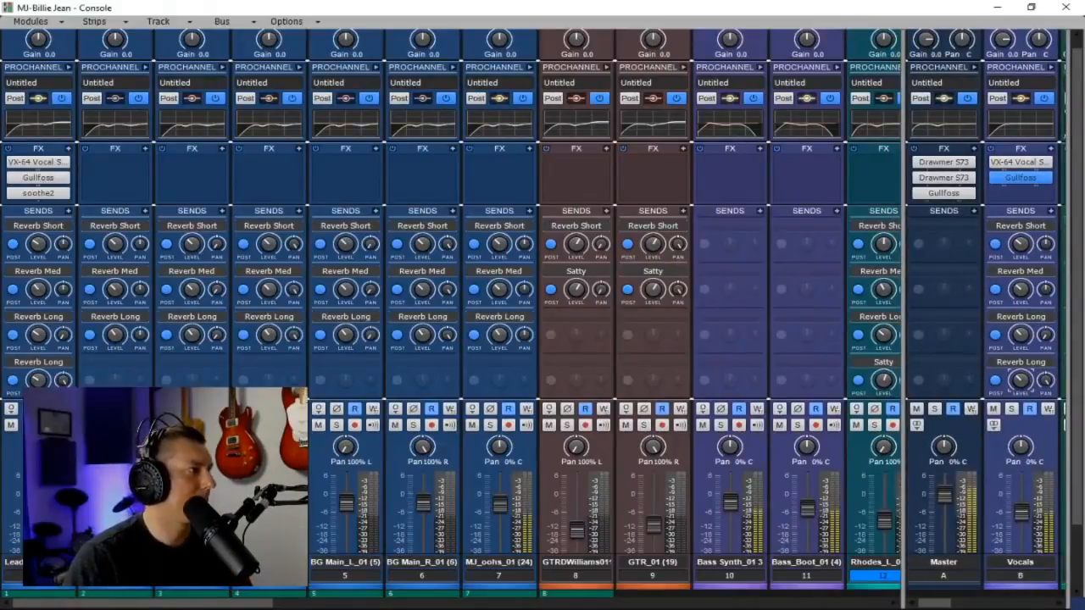
key(space)
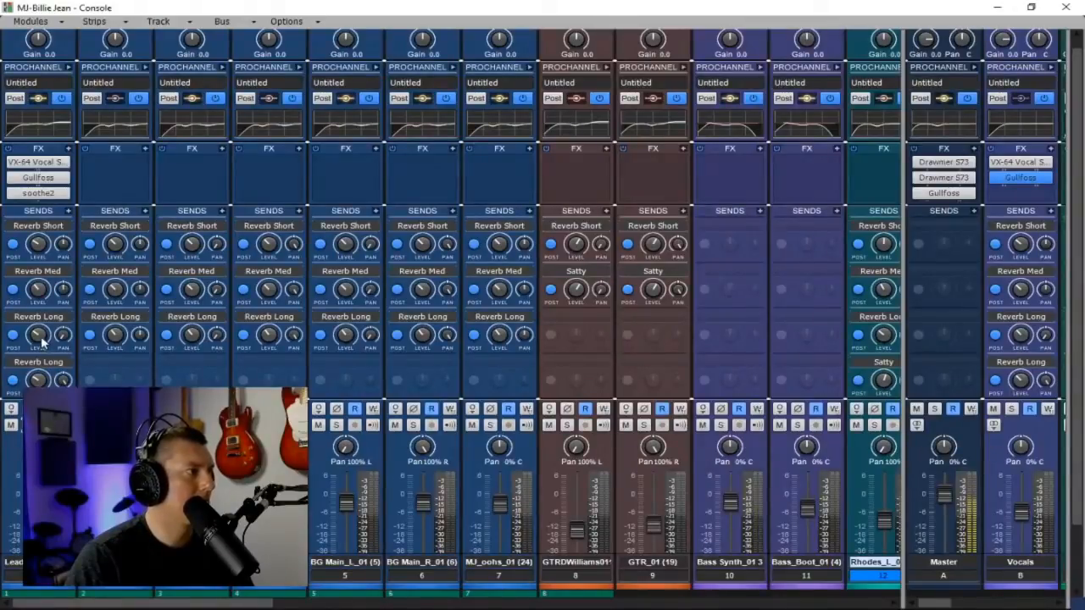
mouse_move(40, 339)
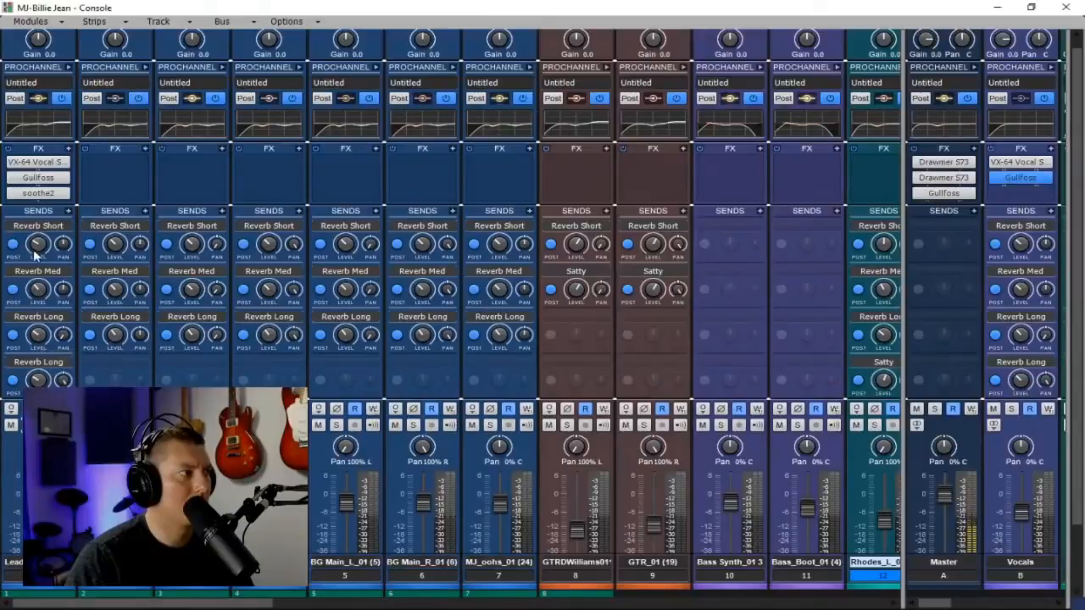
mouse_move(34, 245)
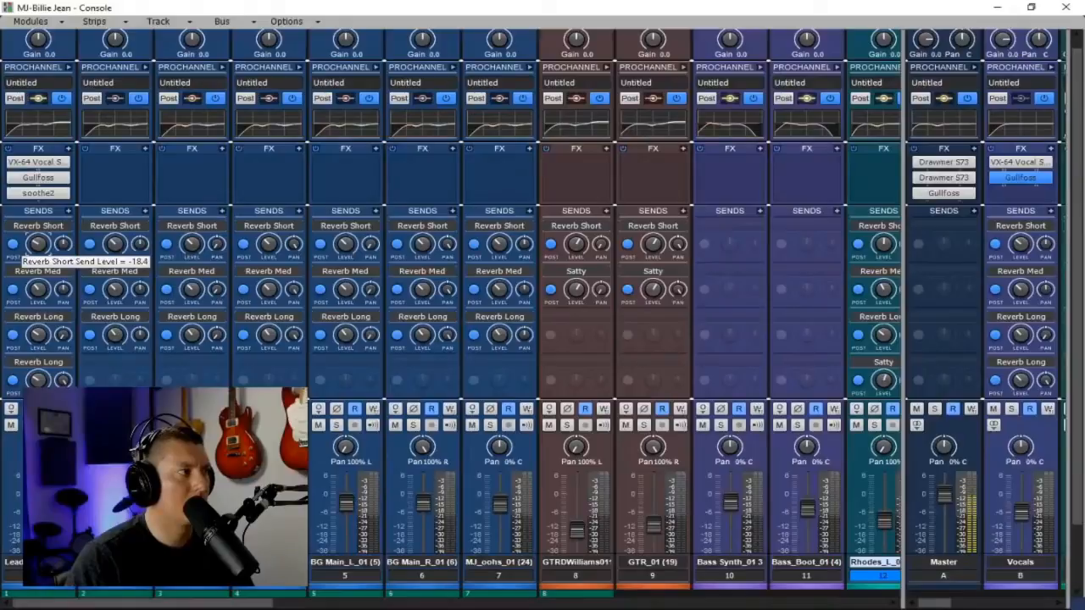
mouse_move(36, 292)
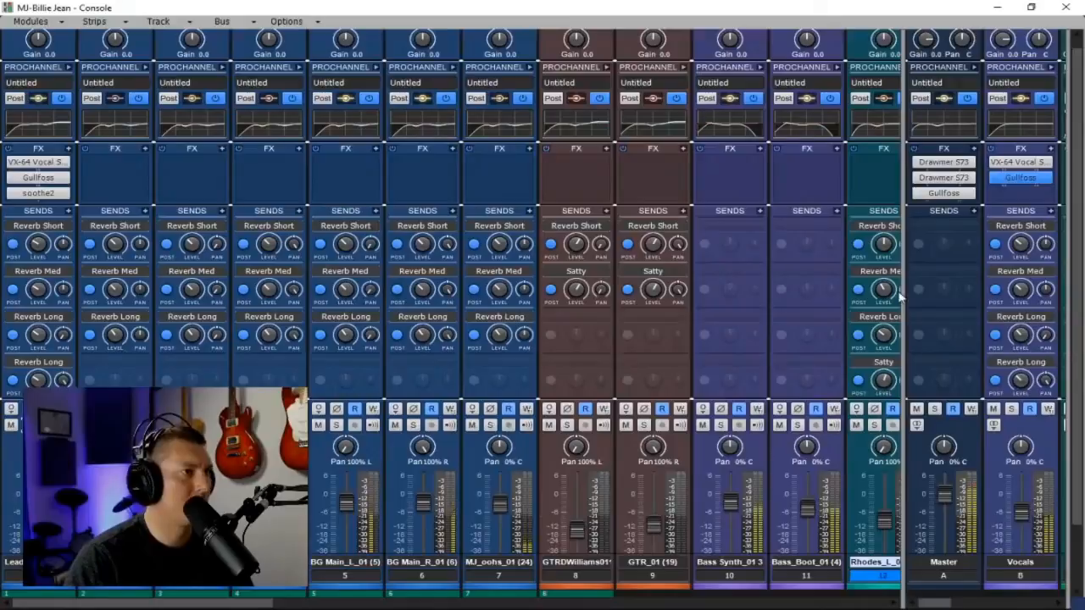
- Widen the bus area and examine the DRUMS bus's expanded ProChannel modules, collapsing them again when done
drag(900, 295, 447, 349)
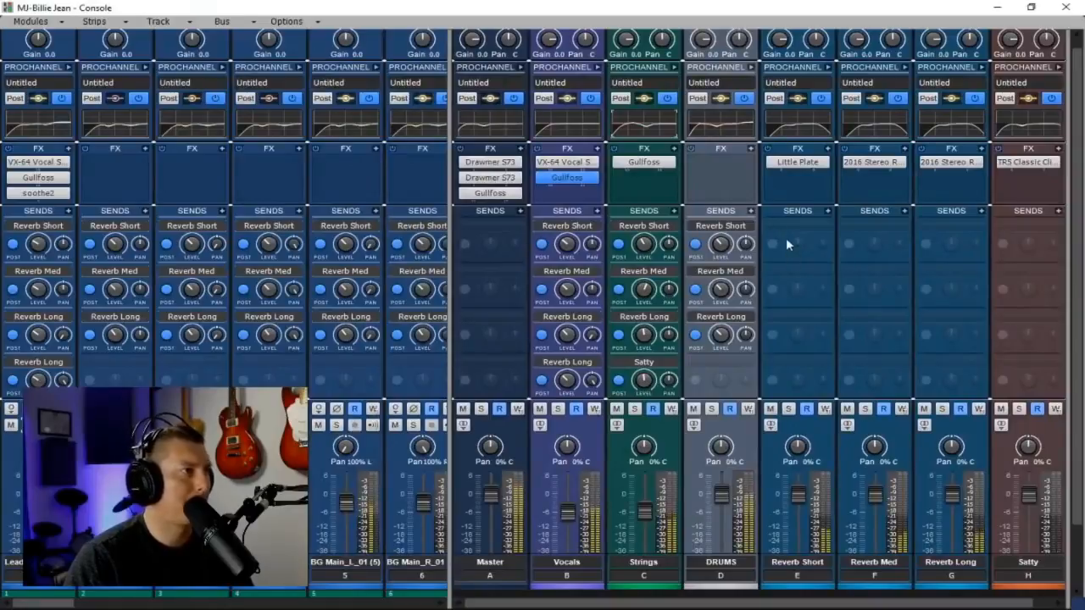
click(750, 67)
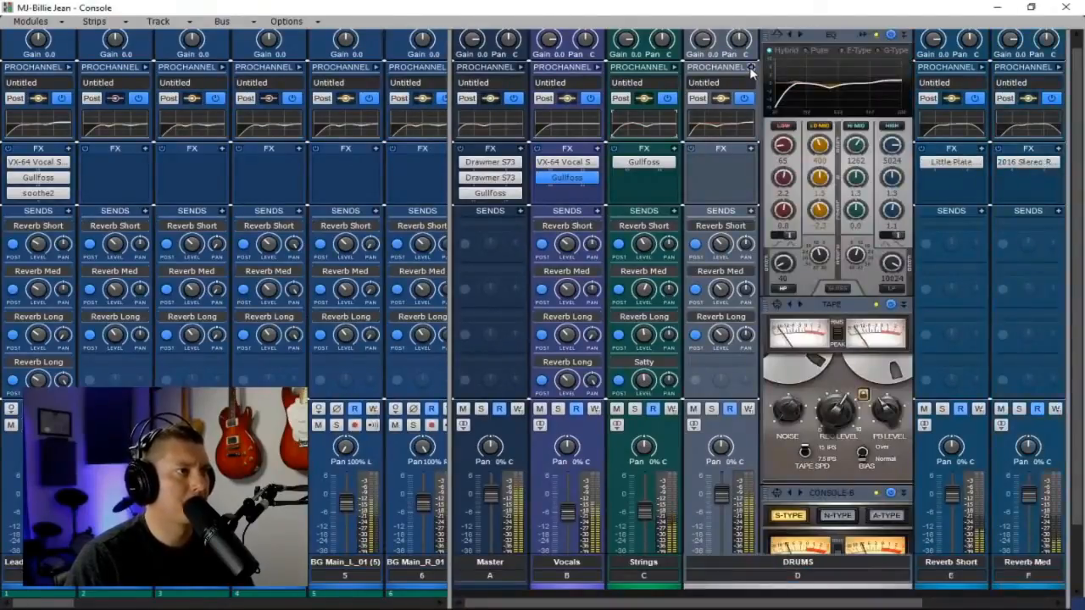
click(750, 67)
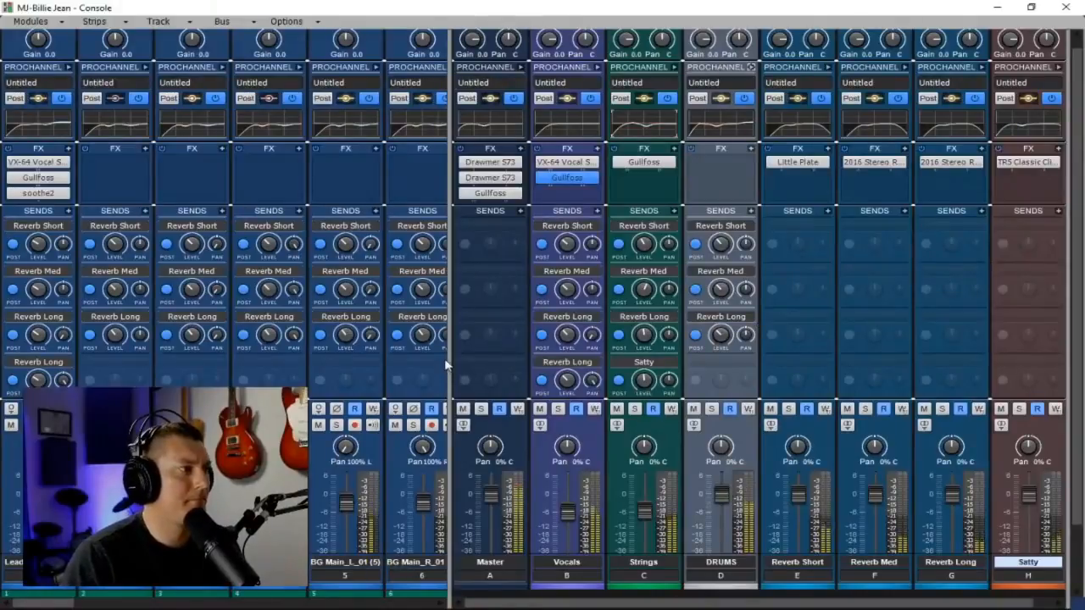
drag(450, 354, 1070, 398)
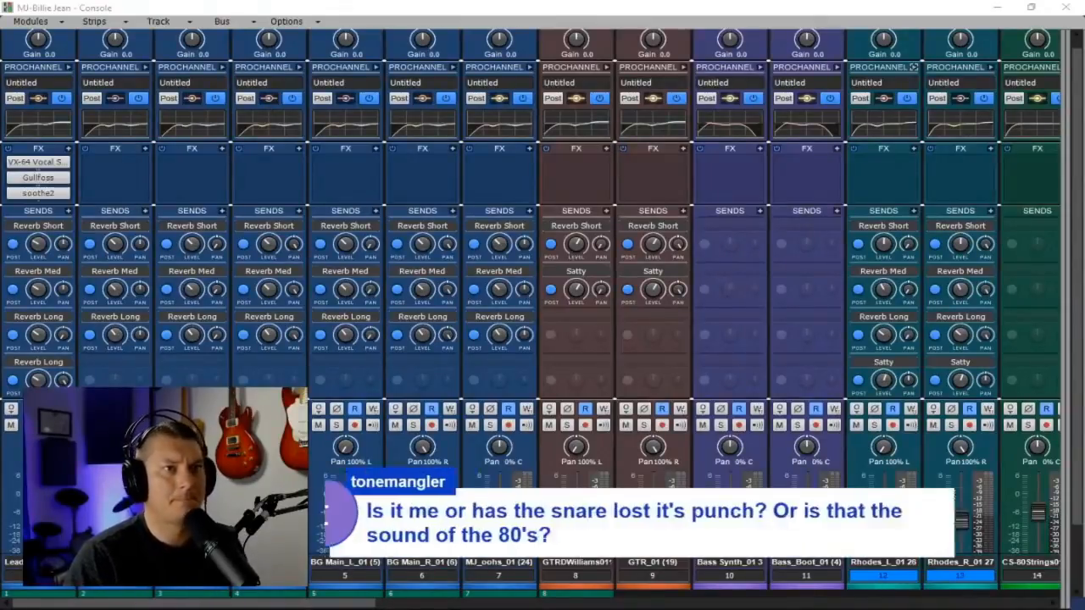
- Insert the spiff plug-in from the Drums category into the empty FX rack of the SN_01 snare track
drag(373, 604, 1046, 603)
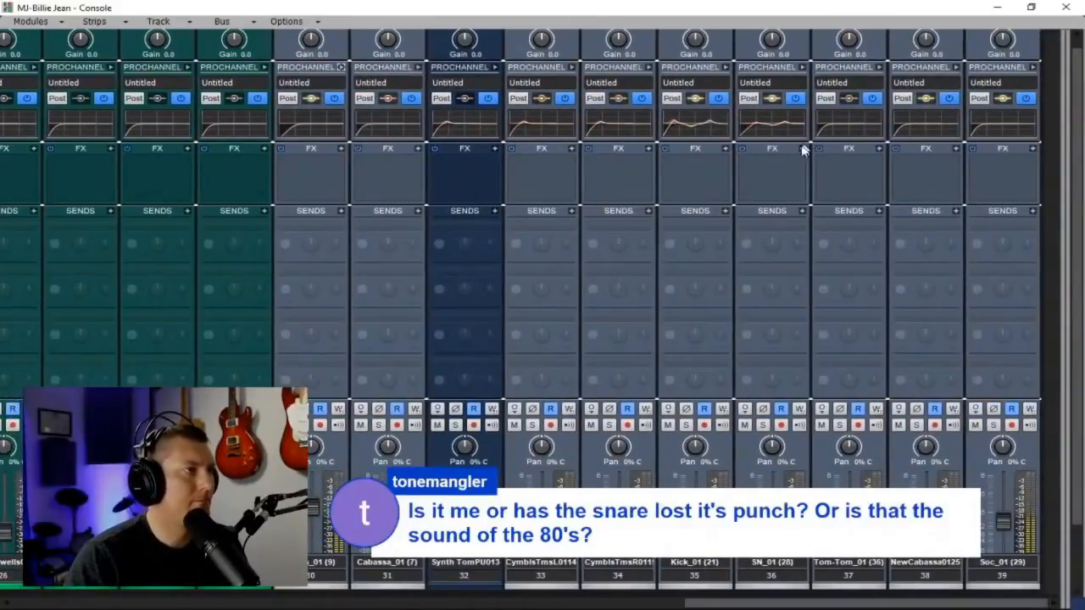
right_click(782, 170)
mouse_move(727, 178)
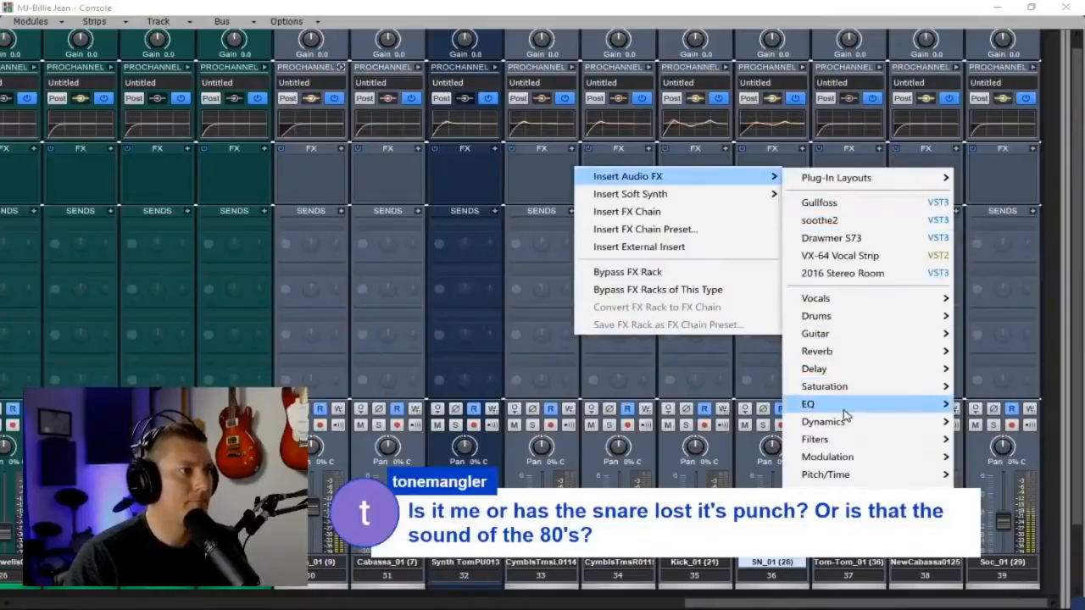
mouse_move(886, 408)
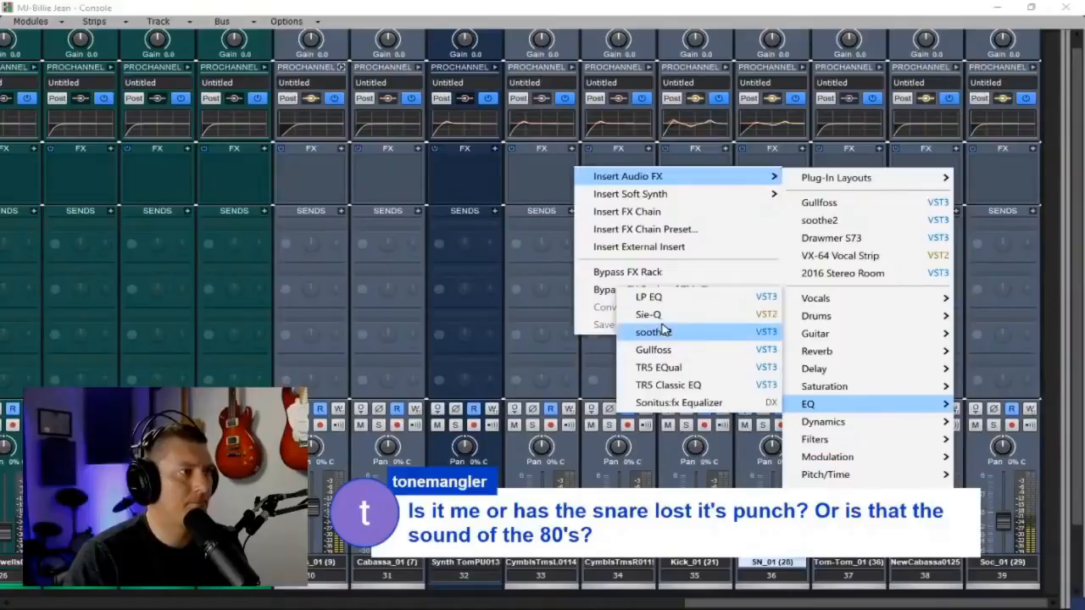
mouse_move(863, 315)
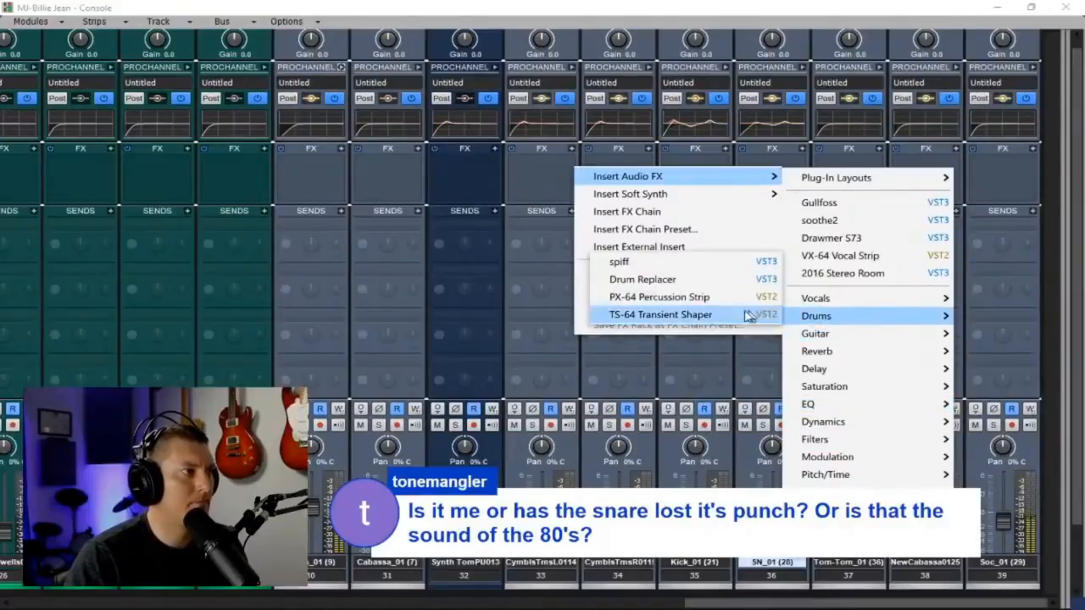
click(639, 266)
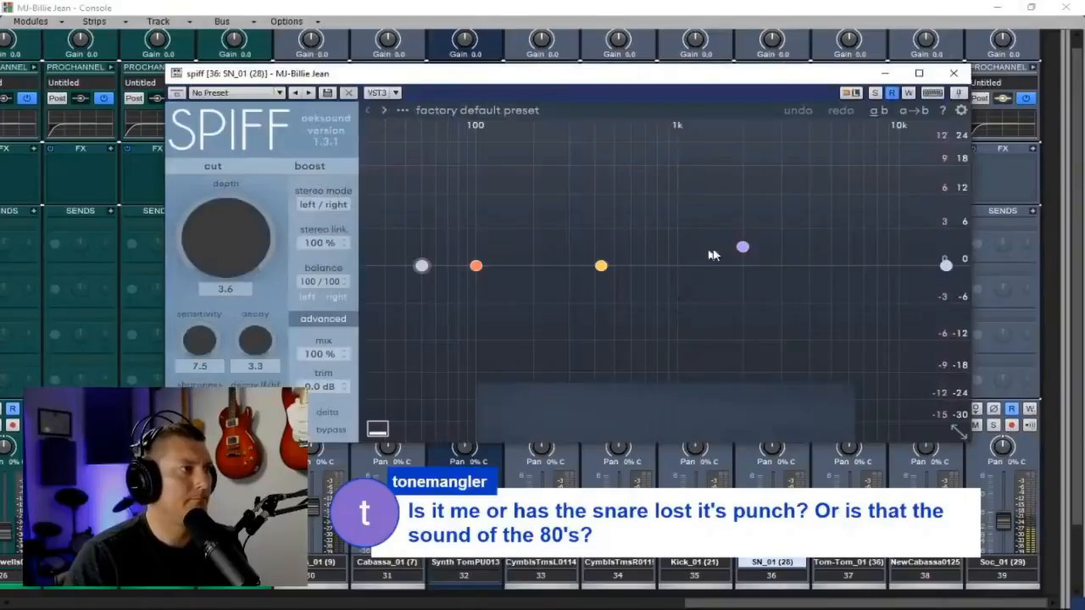
- Audition spiff's Beefy snare, Snare bottom, Snare bottom 2 and Snare disco presets, and keep Snare add body
click(405, 111)
mouse_move(416, 307)
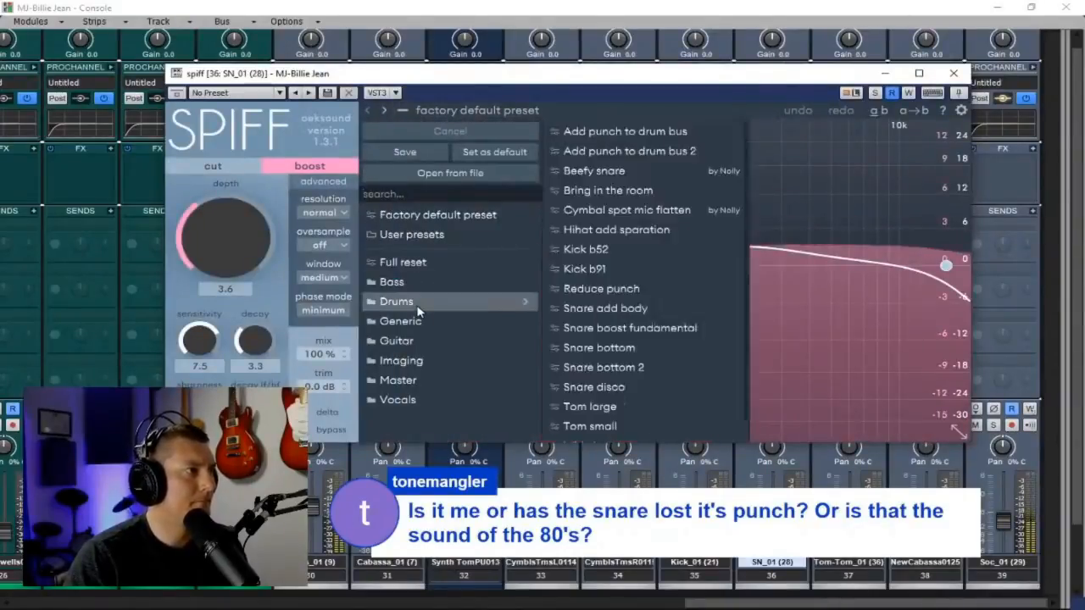
click(610, 171)
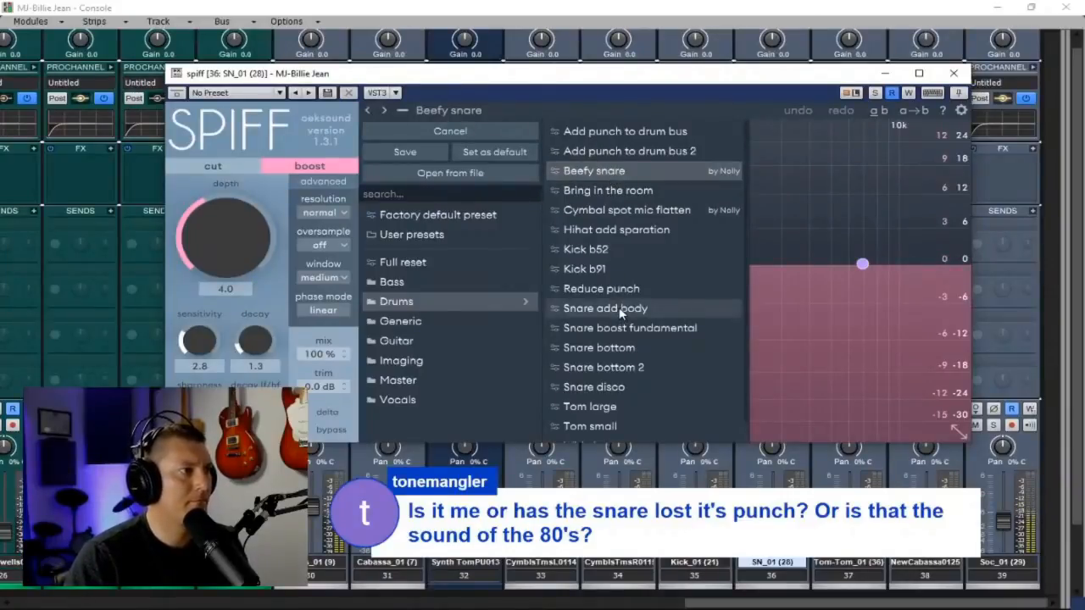
click(624, 347)
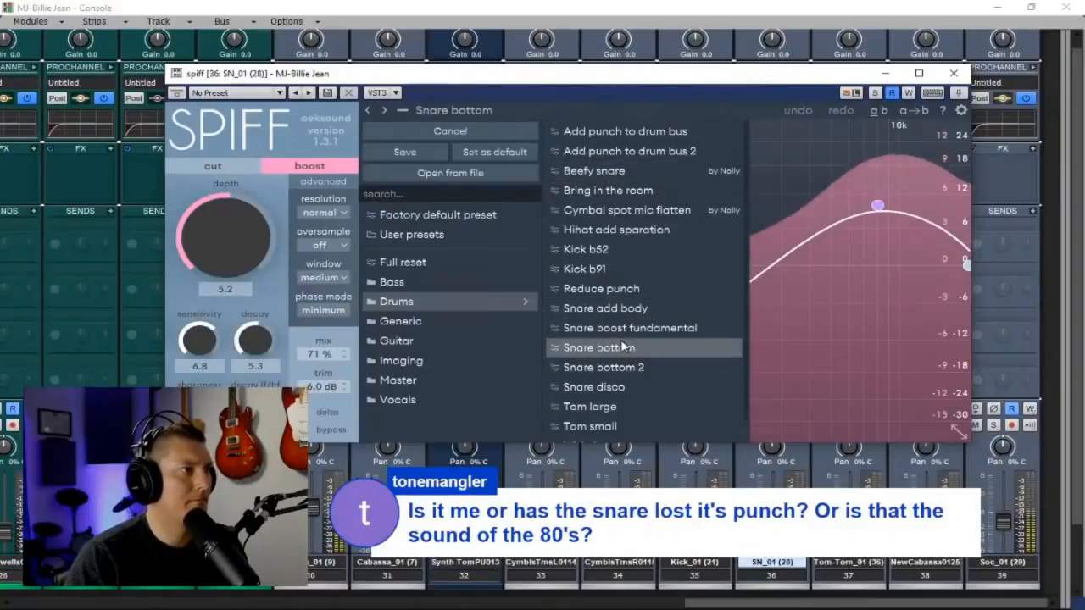
click(624, 366)
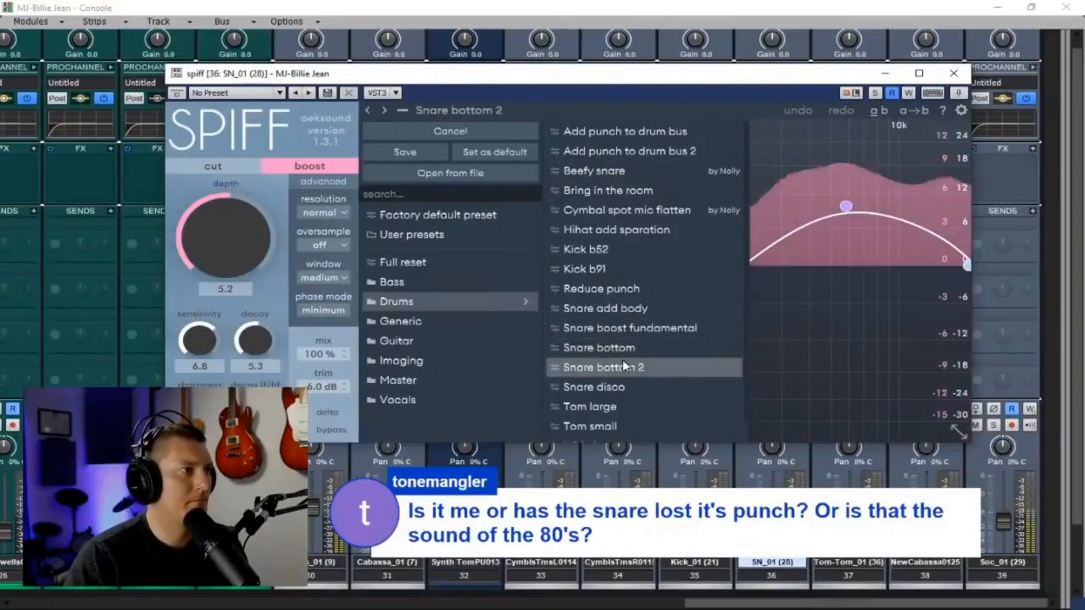
click(611, 388)
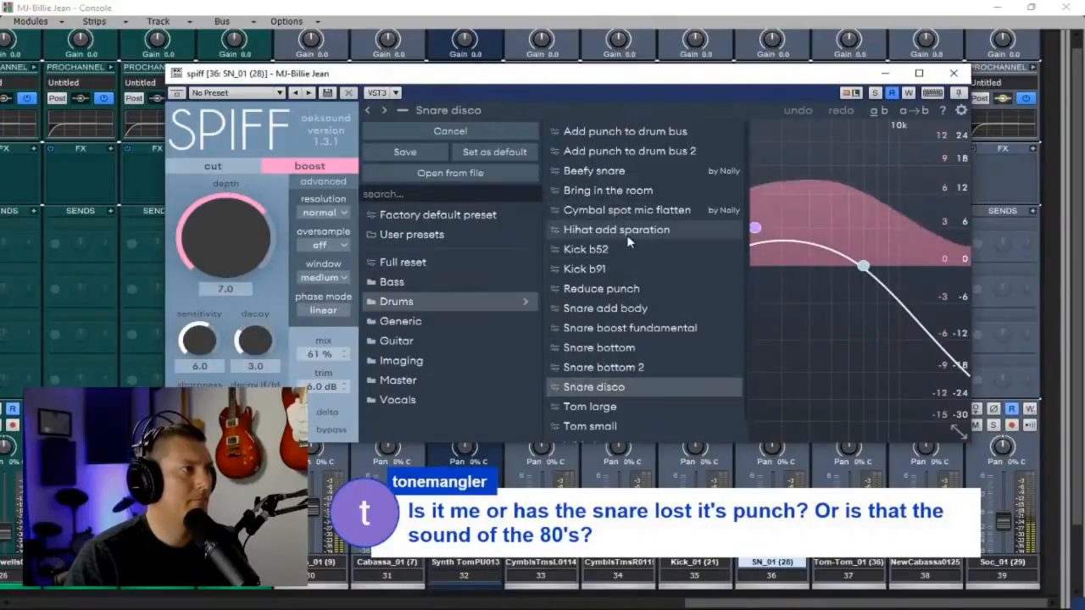
click(629, 311)
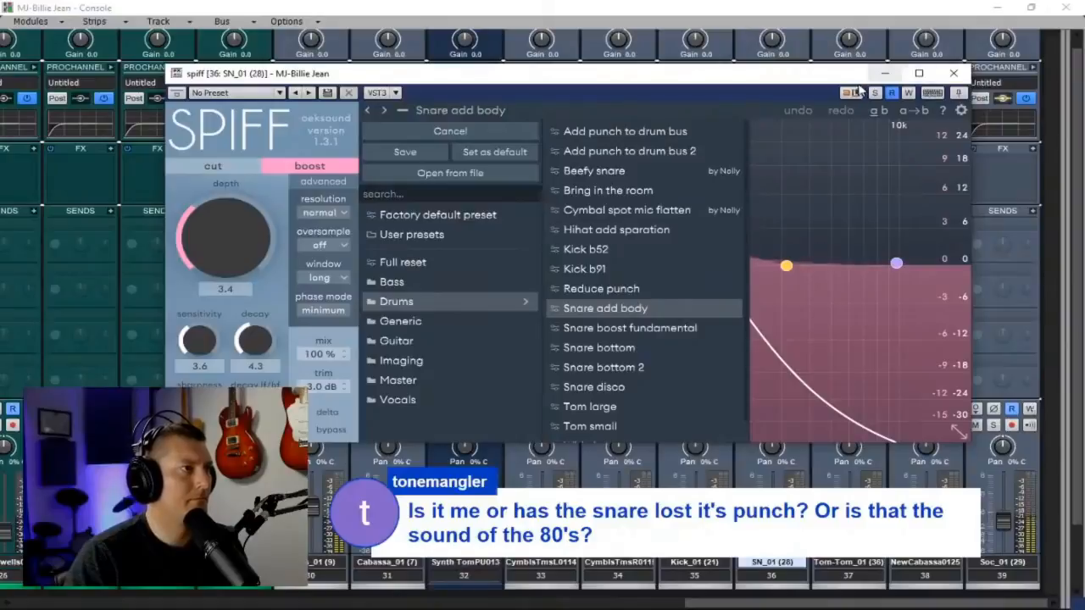
click(405, 110)
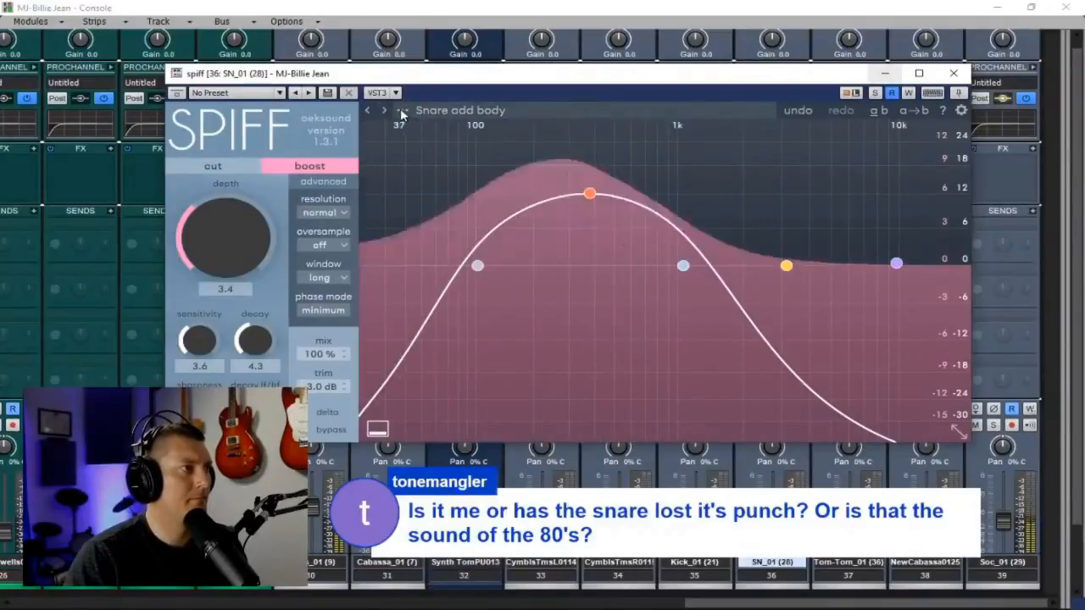
- Solo the snare and set spiff's band 1 to 339 Hz at 18 dB and band 2 to 7.4 kHz at 18 dB
click(313, 411)
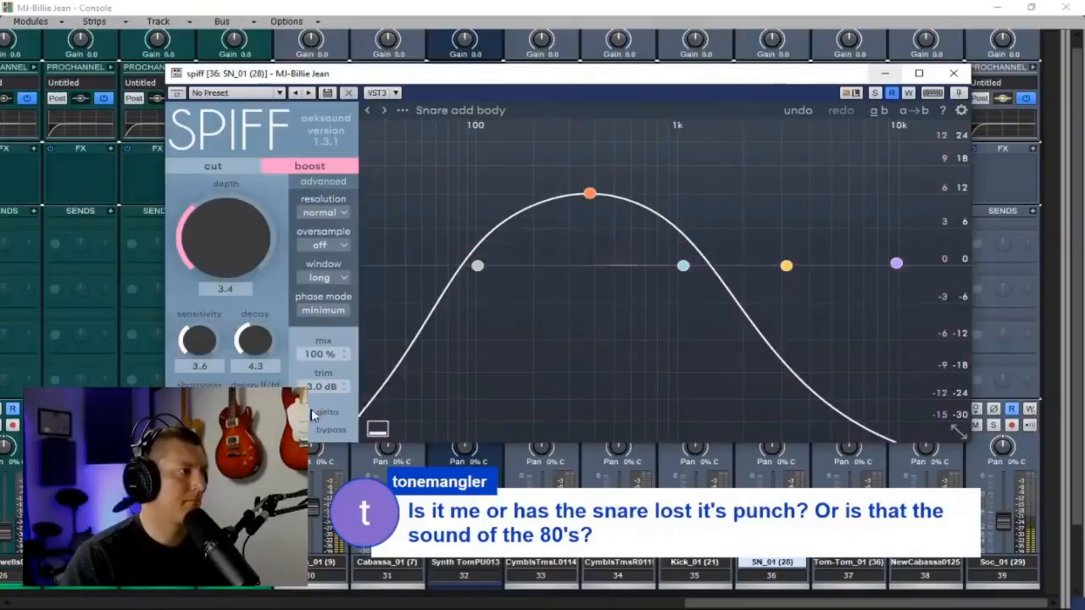
click(591, 194)
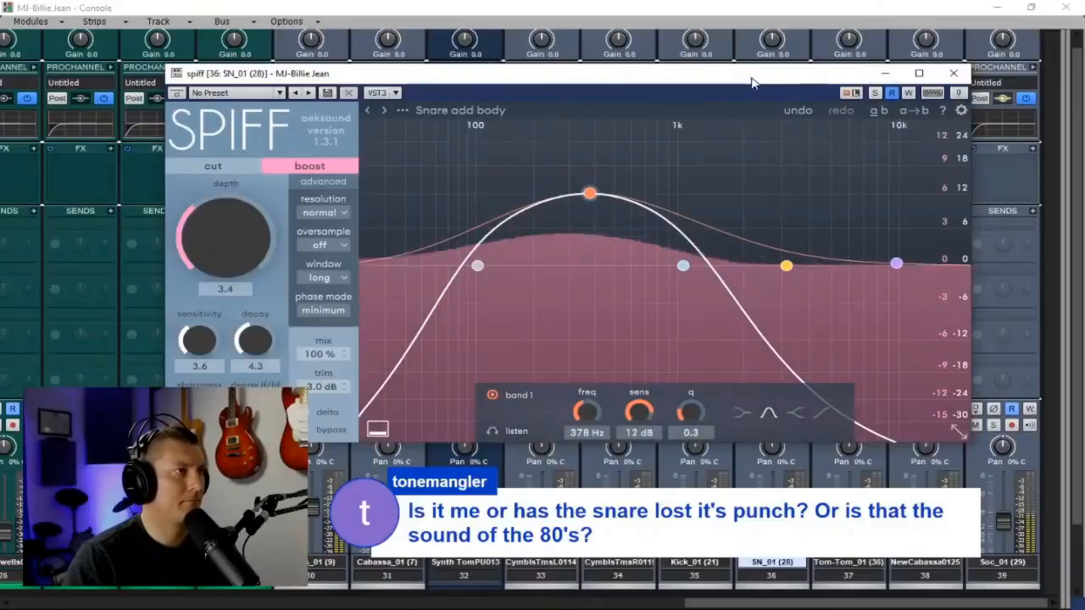
drag(751, 78, 469, 13)
click(762, 425)
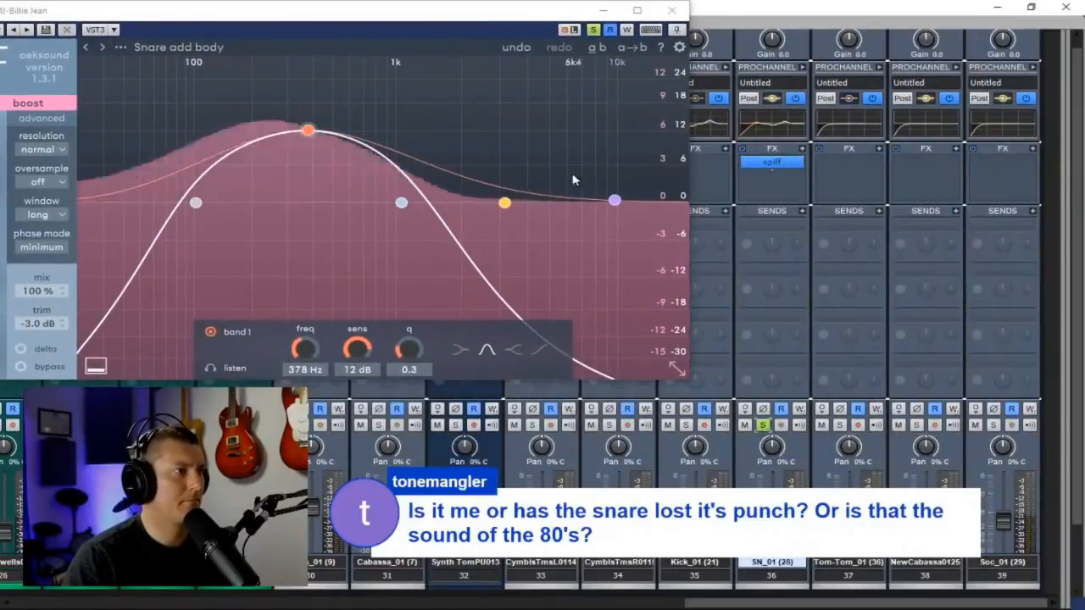
drag(307, 129, 297, 101)
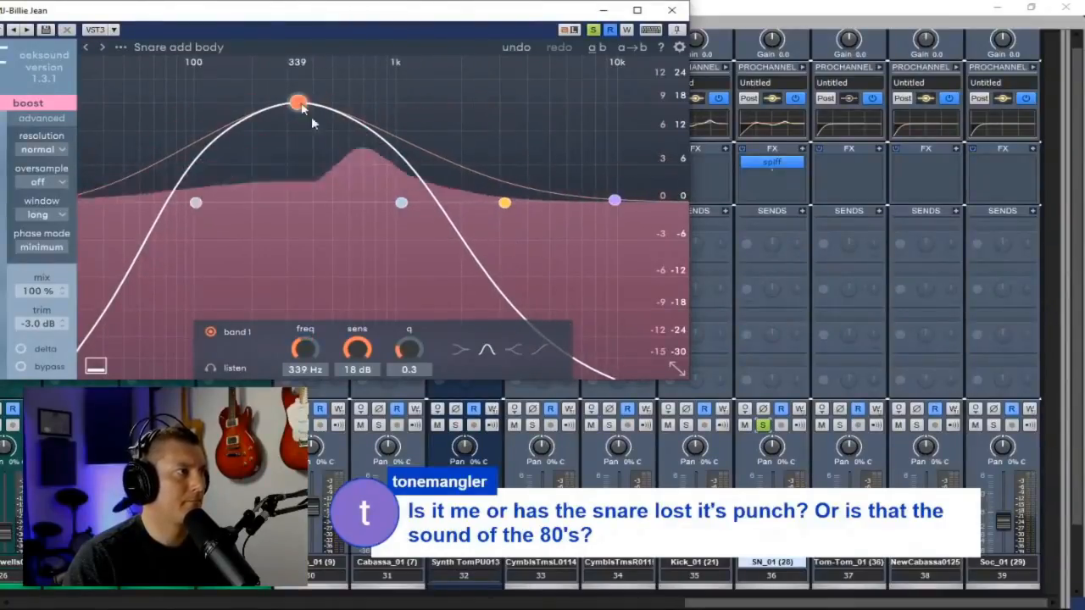
drag(505, 203, 588, 102)
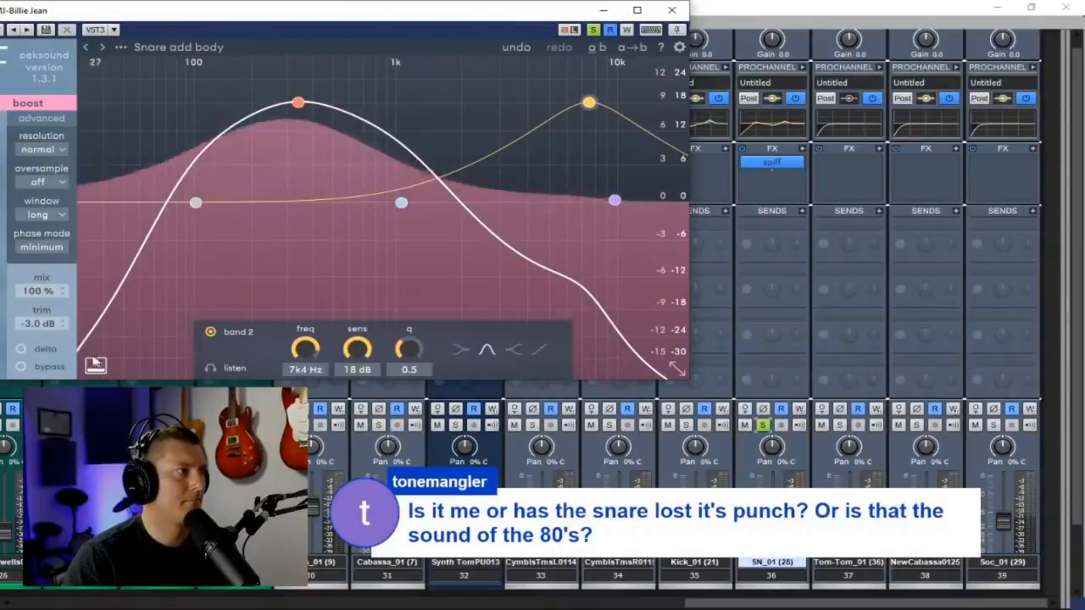
- Using spiff's delta monitoring, set band 2's Q to 0.2 and band 1 to about 1.9 kHz, then unsolo the snare and close the plug-in
click(26, 348)
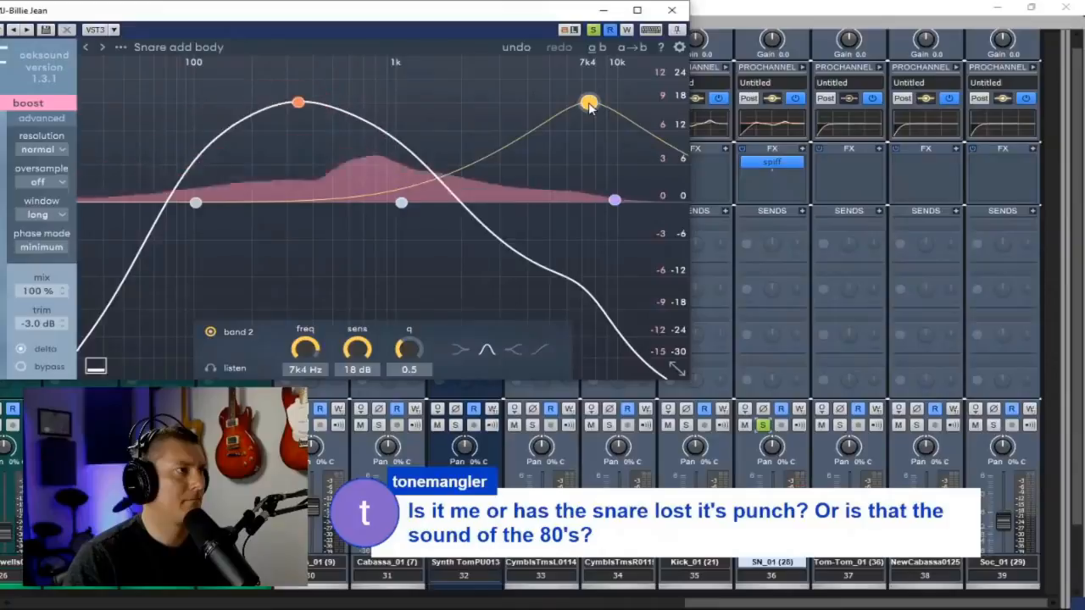
scroll(589, 103, down, 4)
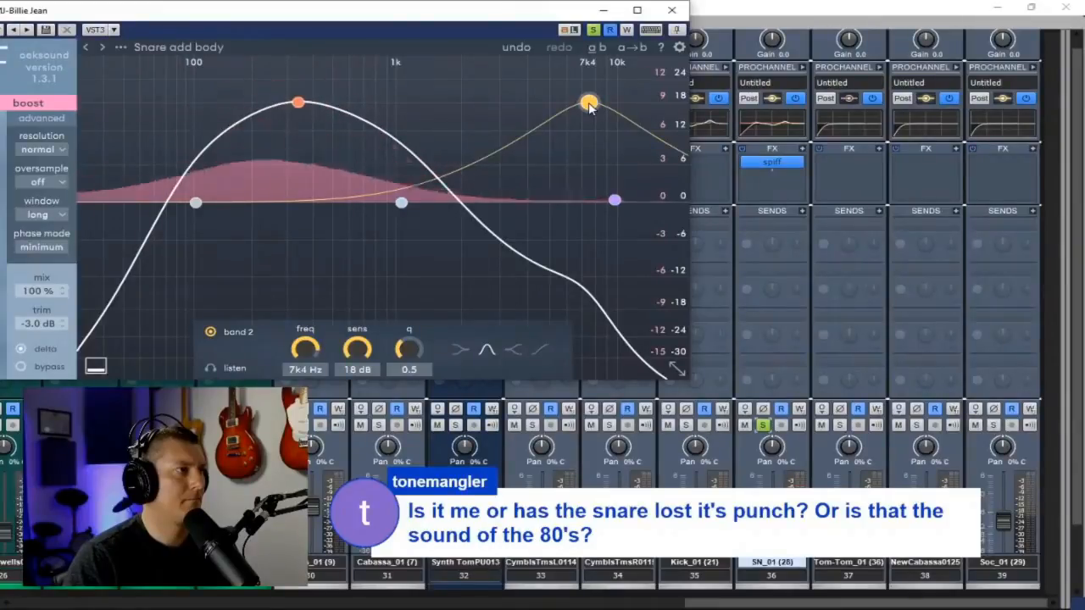
scroll(589, 104, up, 1)
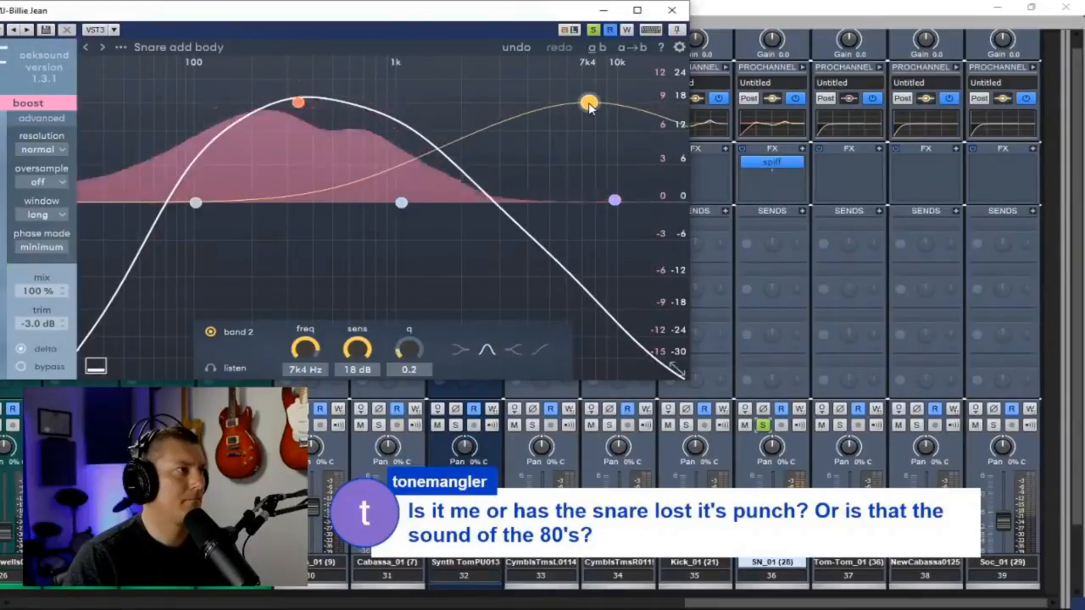
drag(298, 103, 462, 105)
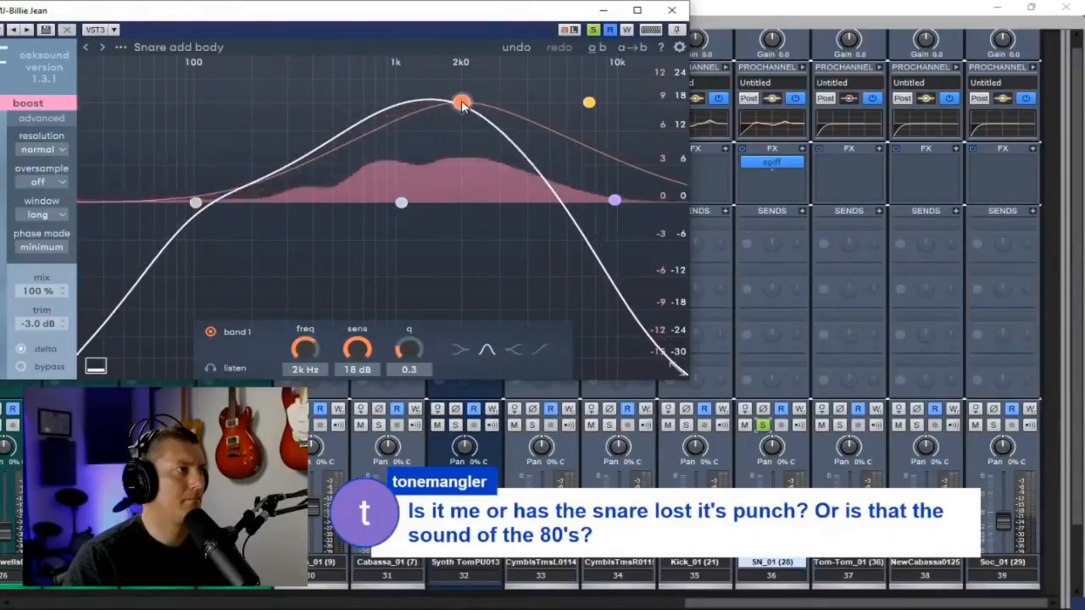
click(22, 350)
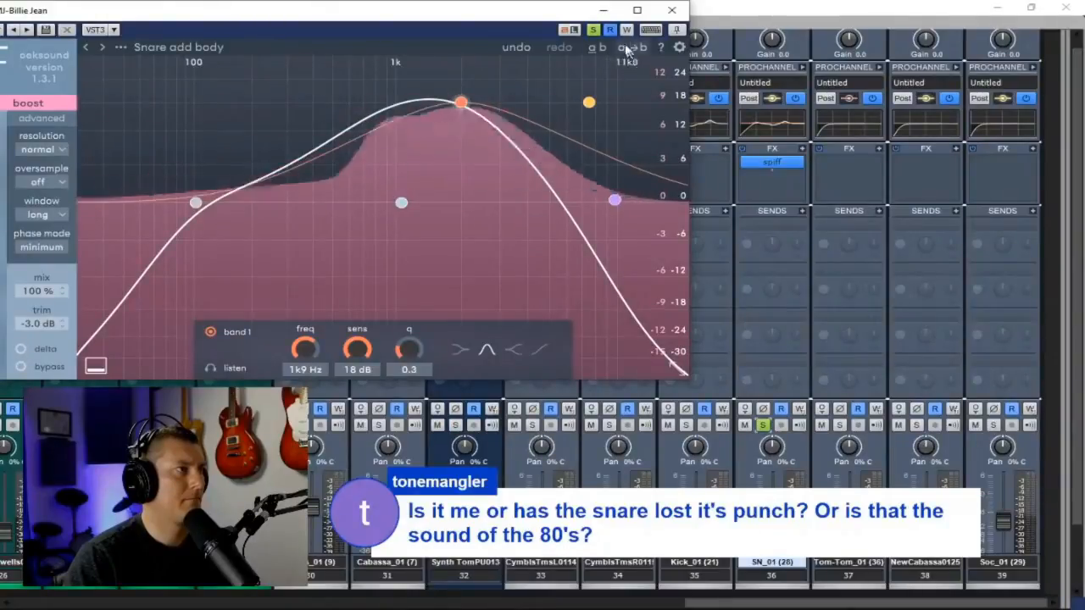
click(595, 30)
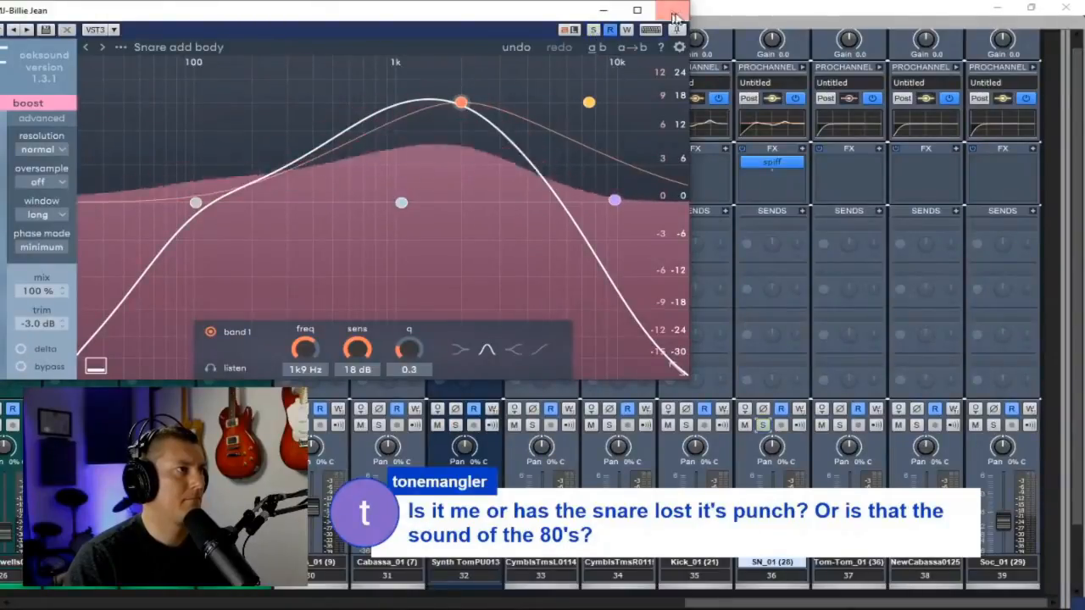
click(673, 11)
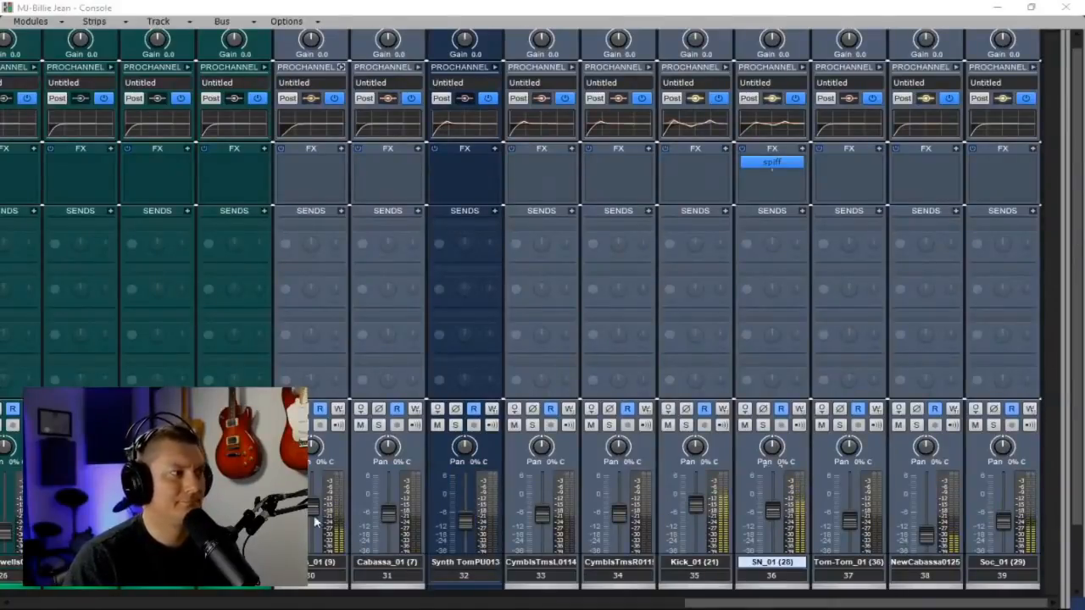
- Pan track 30 to 37% left and solo the Soc_01 track
drag(314, 447, 307, 500)
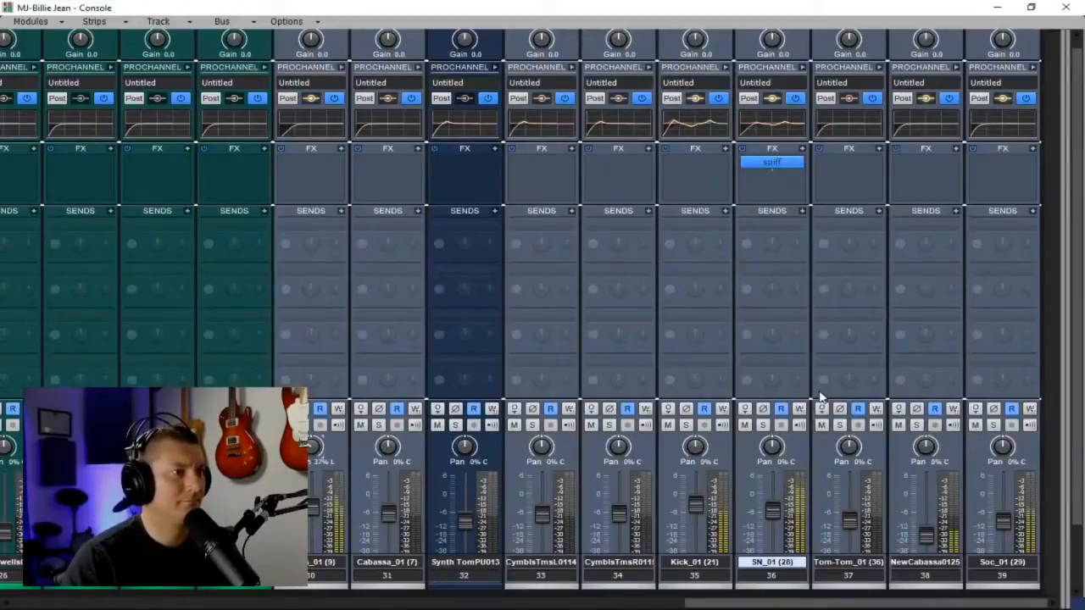
click(994, 426)
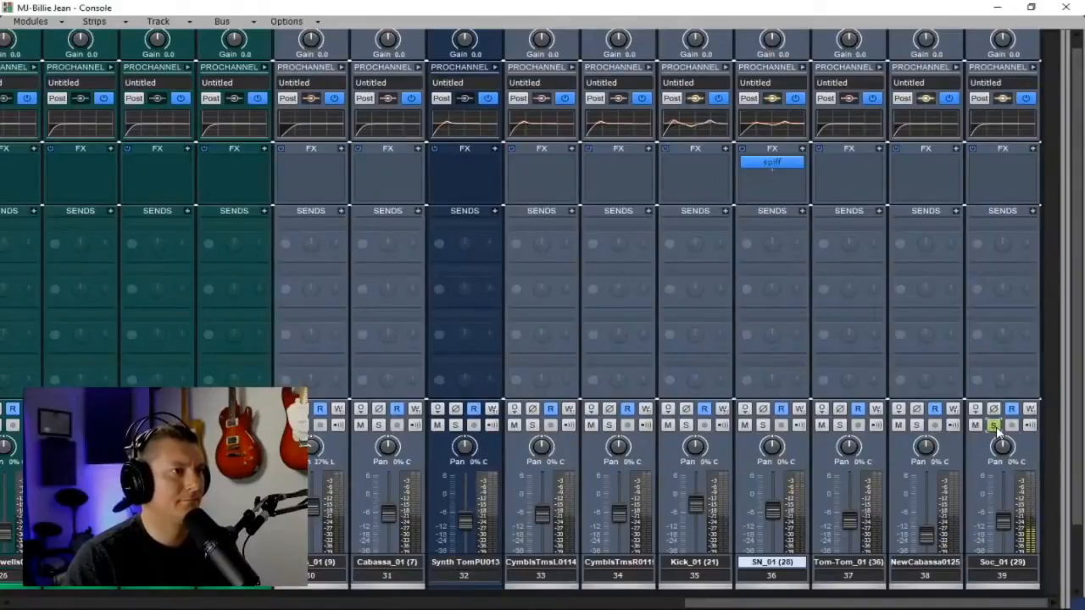